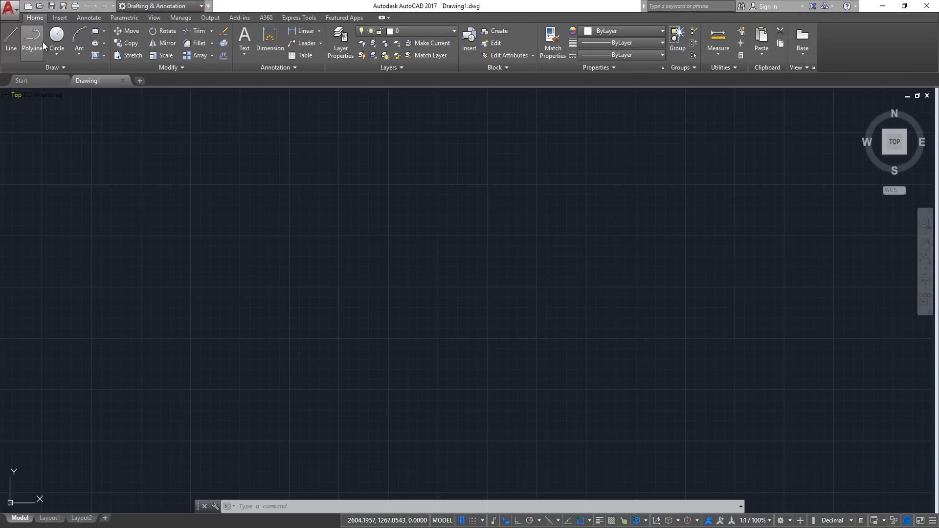
left_click(67, 20)
left_click(87, 18)
left_click(122, 19)
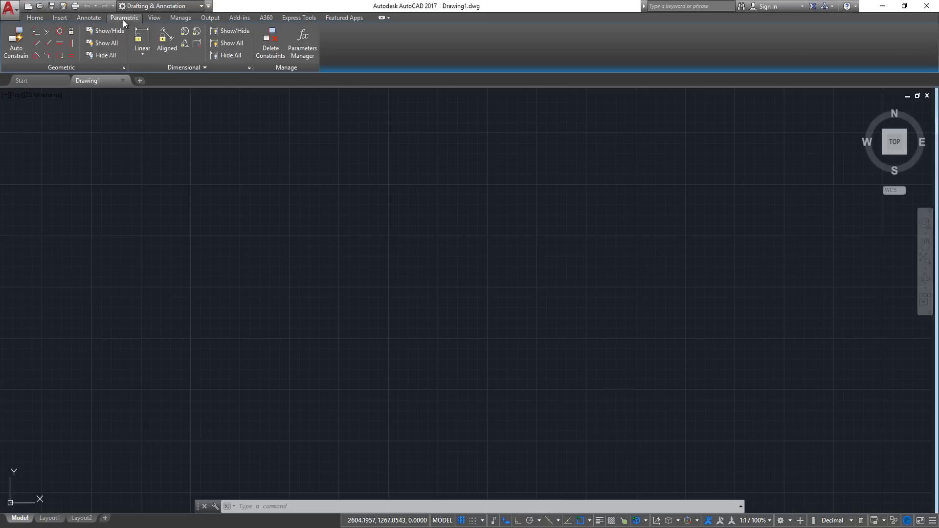
left_click(154, 19)
left_click(28, 18)
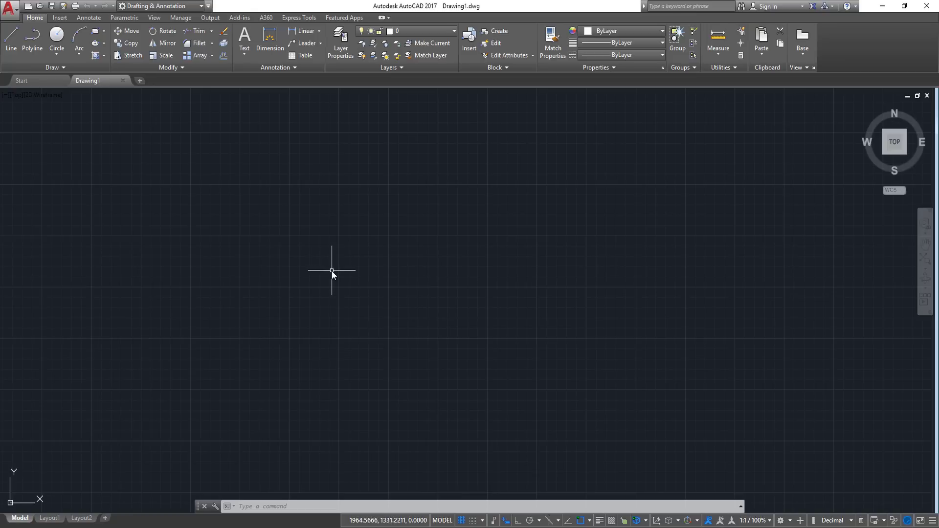
Open Layout1, add a third layout to the drawing, and return to model space
left_click(49, 518)
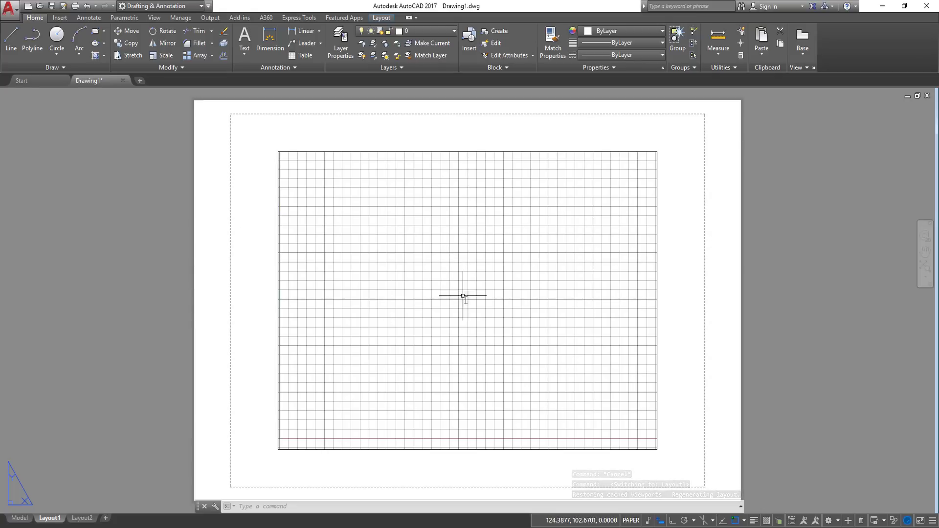
left_click(105, 519)
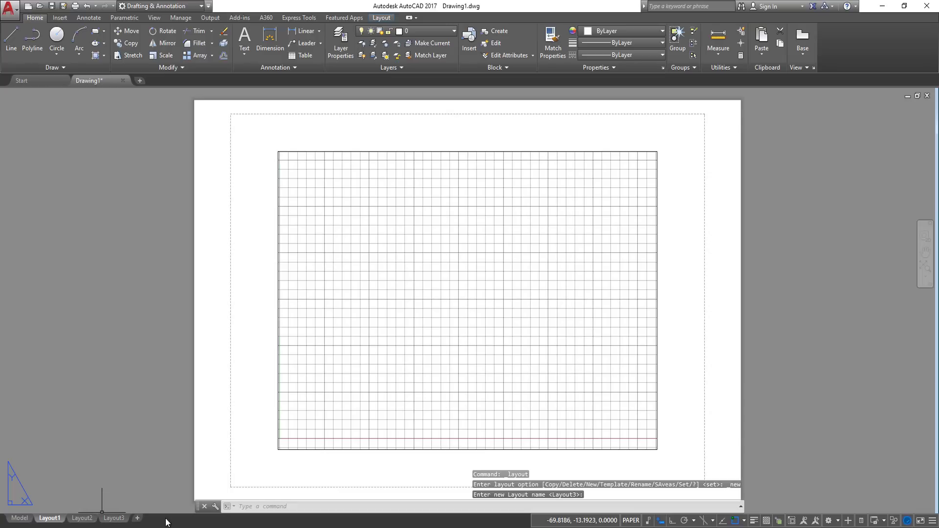
left_click(19, 518)
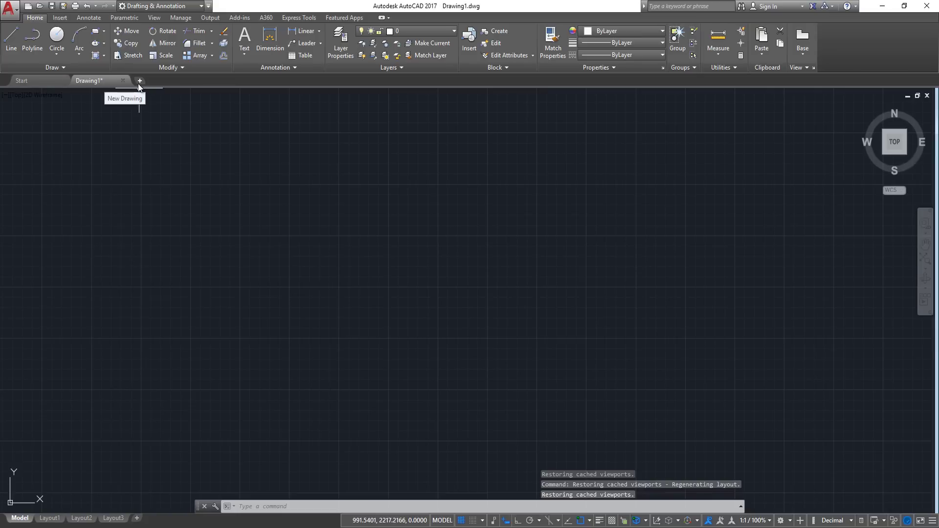
Create a second blank drawing and close it, going back to the model space of Drawing1
left_click(139, 81)
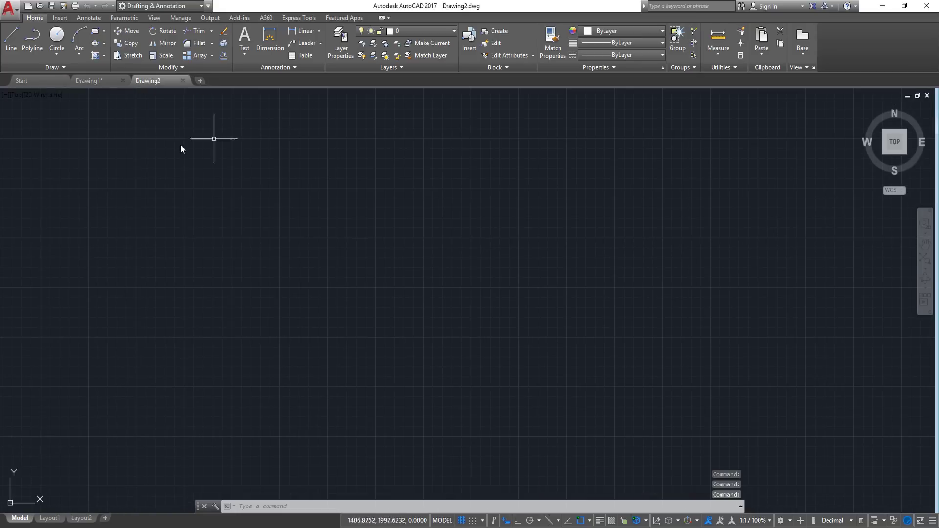
left_click(182, 80)
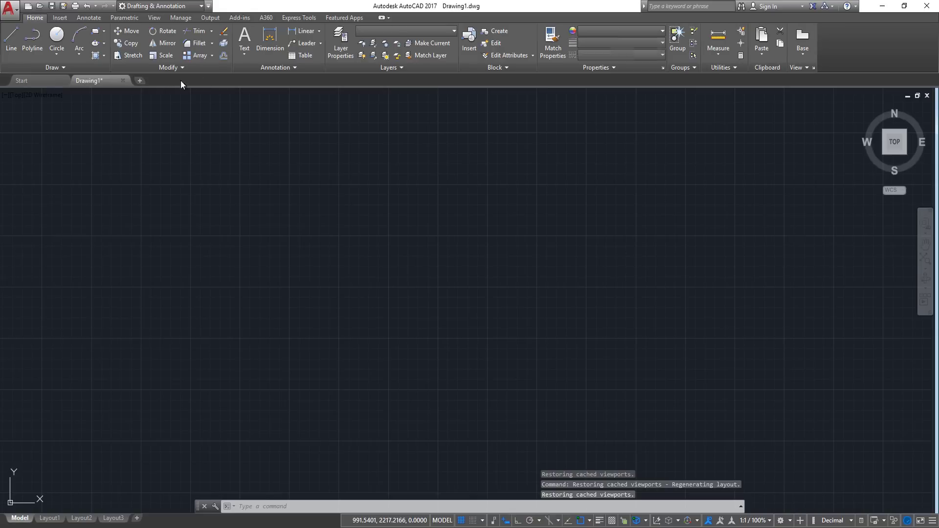
mouse_move(88, 81)
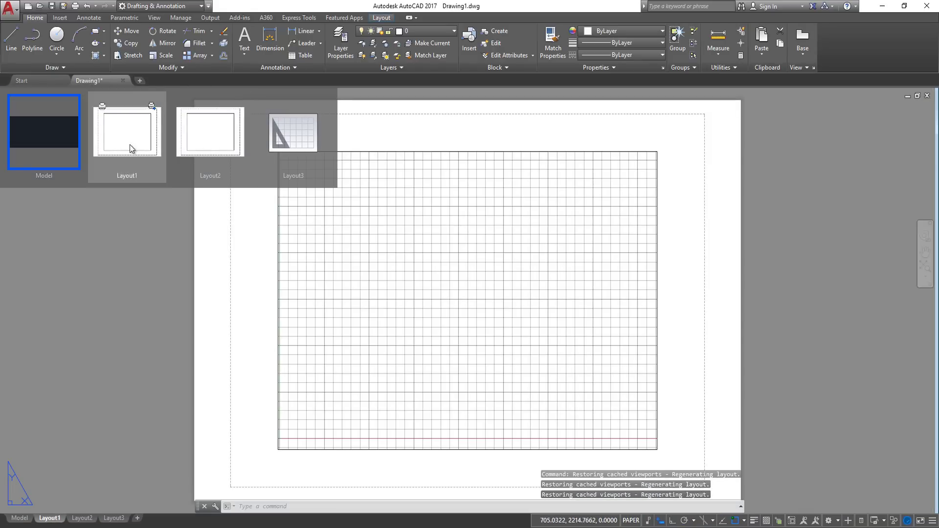
left_click(61, 147)
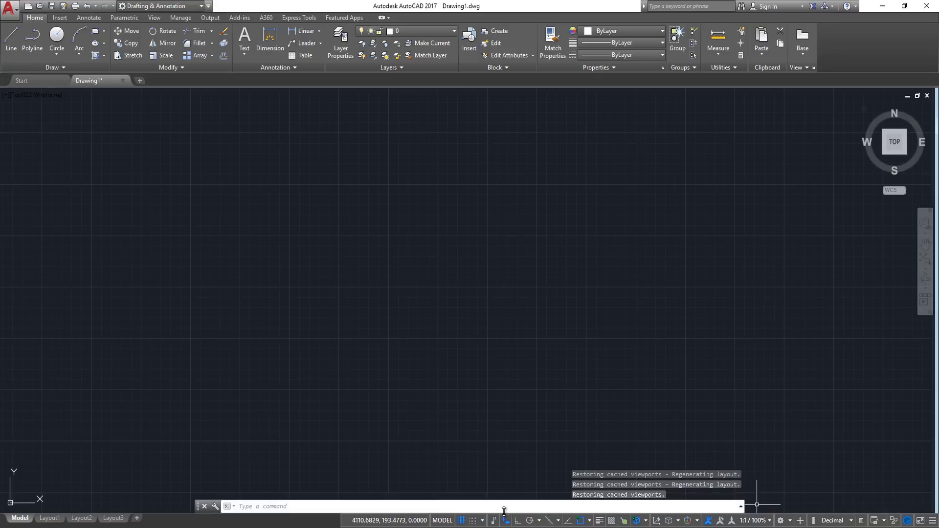
Toggle the drawing grid off and back on
left_click(461, 521)
left_click(461, 521)
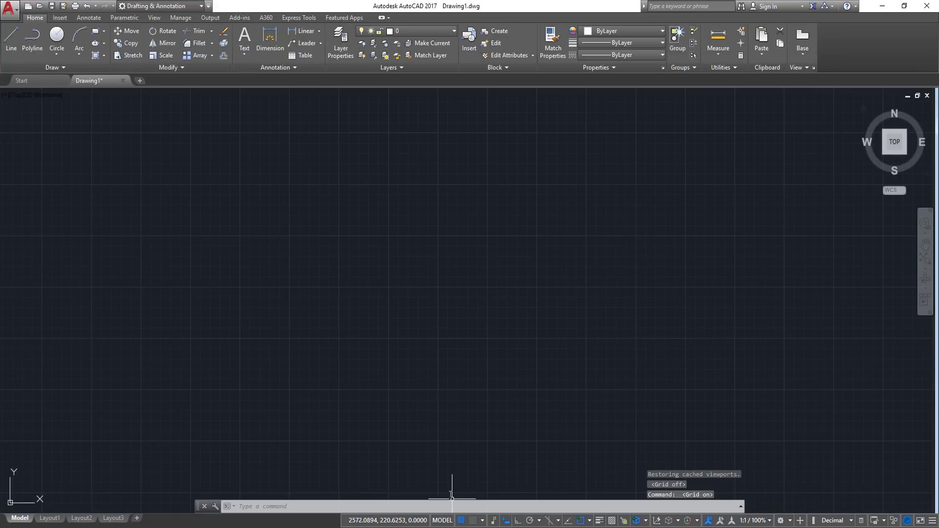
left_click(461, 521)
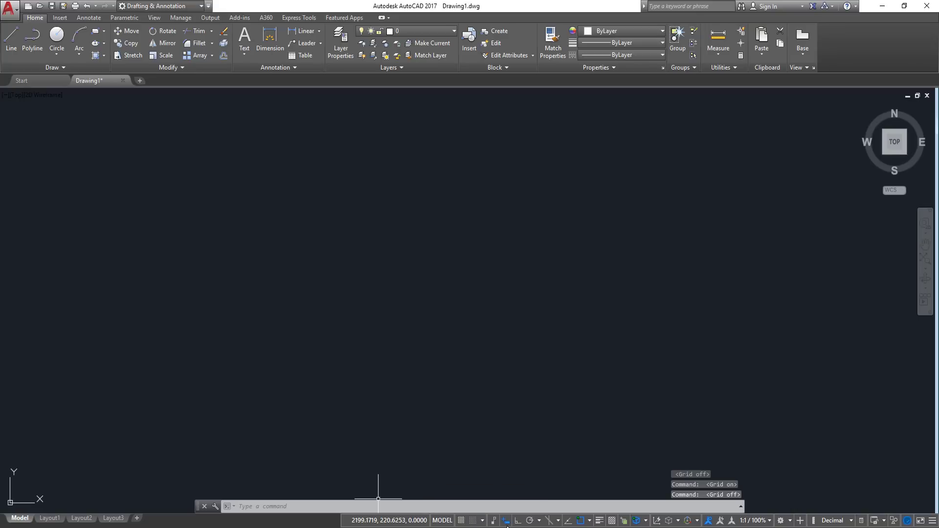
left_click(460, 520)
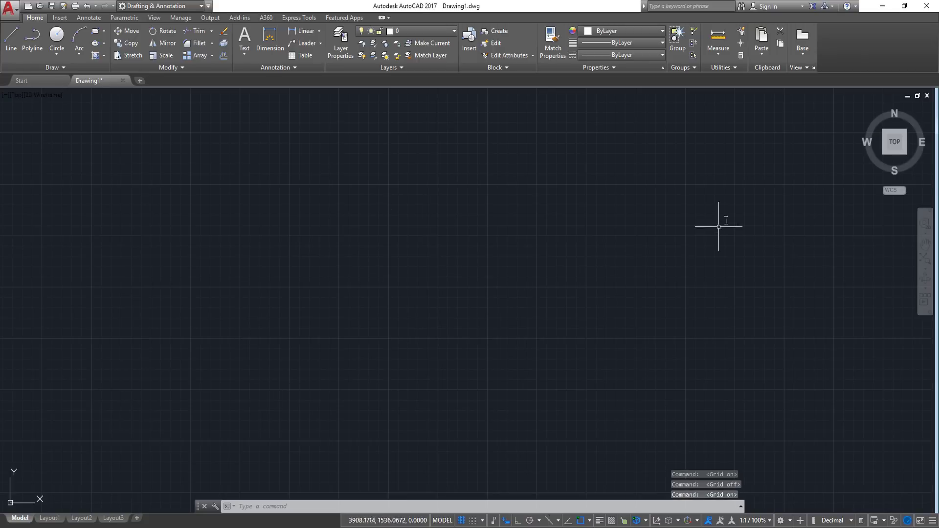
Examine the model space from rotated, isometric and front orientations, ending in the top view
middle_click_drag(274, 261, 276, 263)
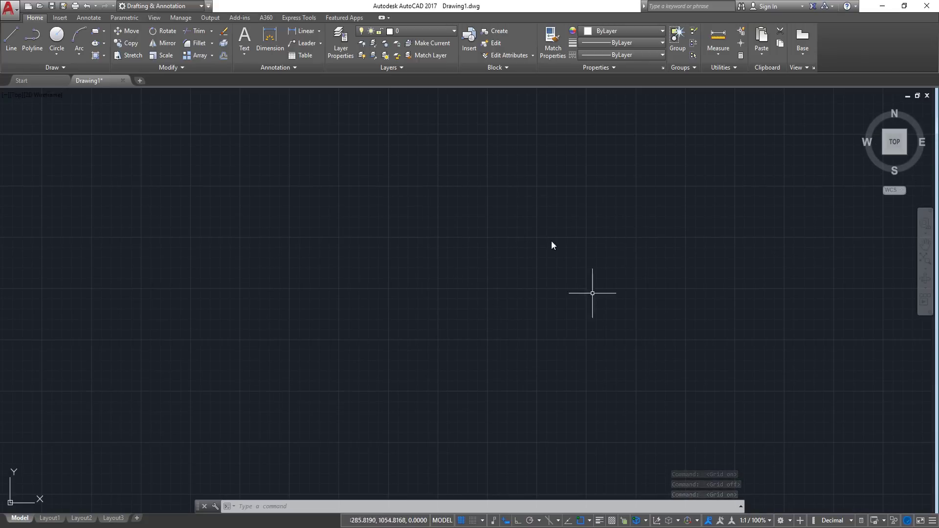
left_click(928, 122)
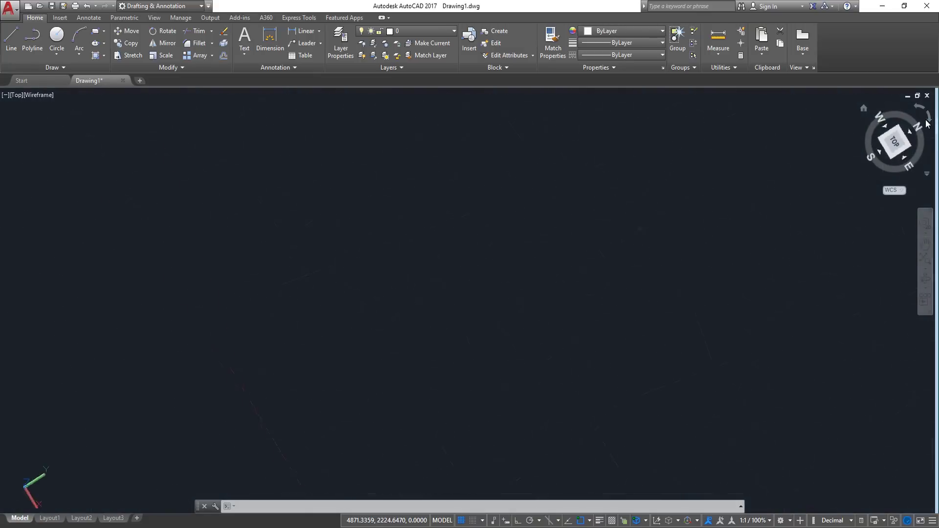
left_click(928, 122)
left_click(928, 122)
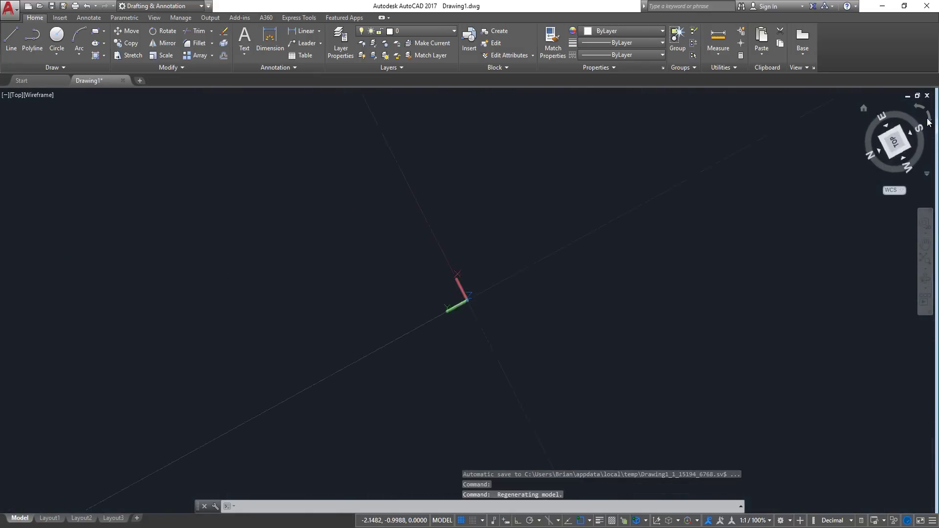
left_click(928, 122)
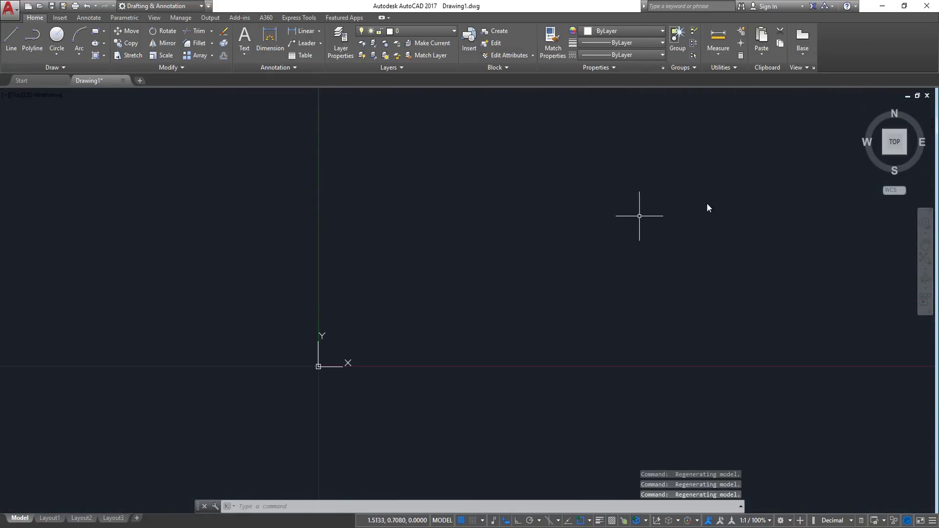
left_click(884, 153)
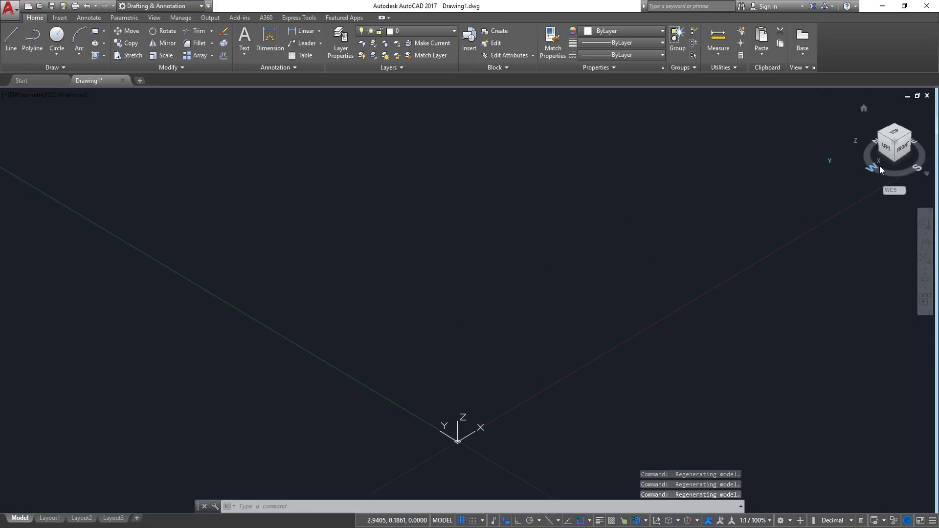
left_click_drag(900, 144, 837, 223)
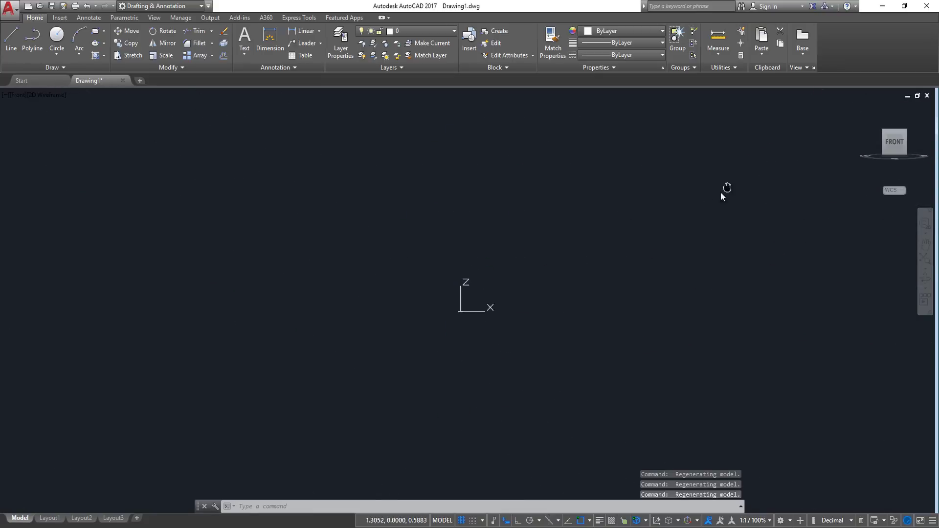
left_click(893, 130)
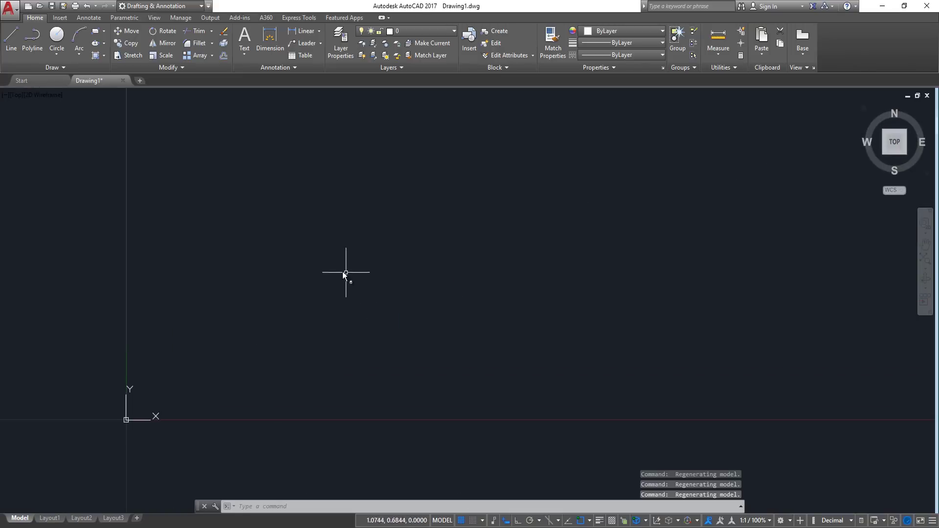
Draw a four-segment zigzag with the Line tool, its first segment about 0.86 and its last about 0.53 units long
middle_click_drag(300, 193, 249, 254)
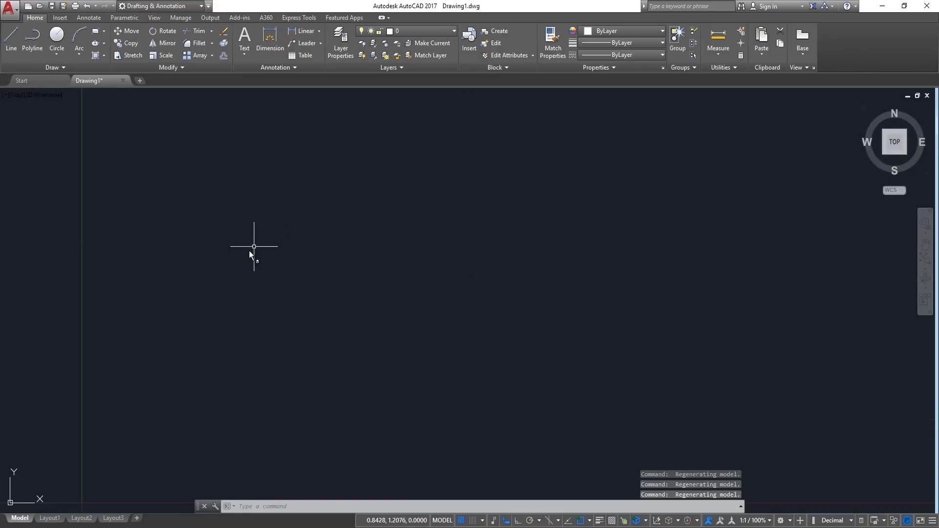
left_click(7, 42)
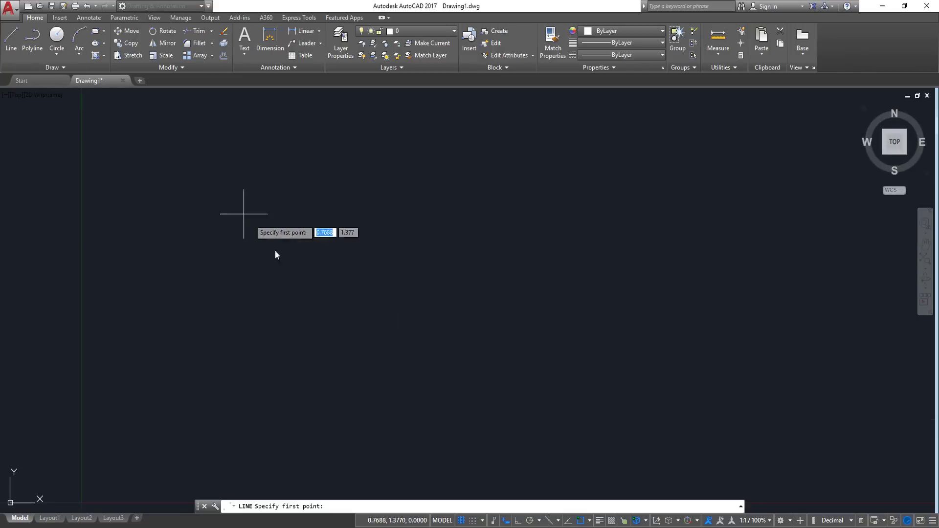
left_click(242, 346)
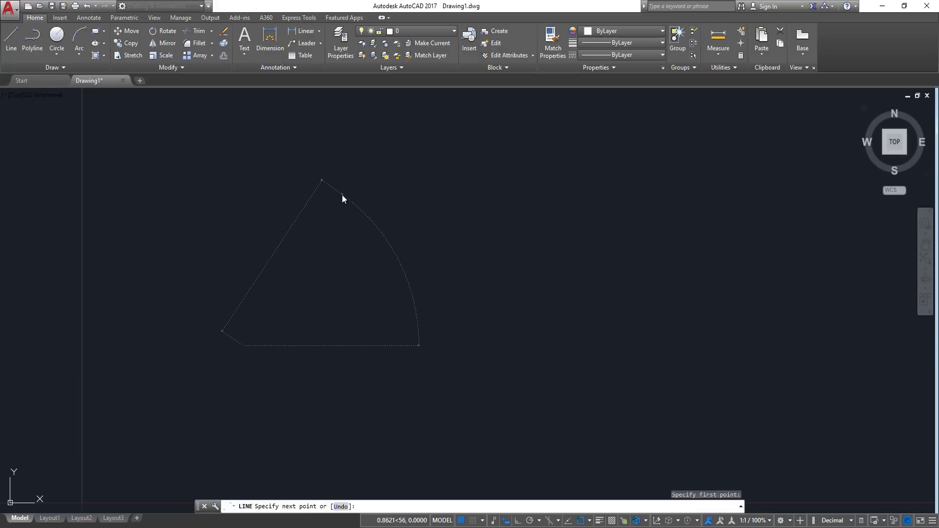
left_click(342, 194)
left_click(352, 368)
left_click(463, 261)
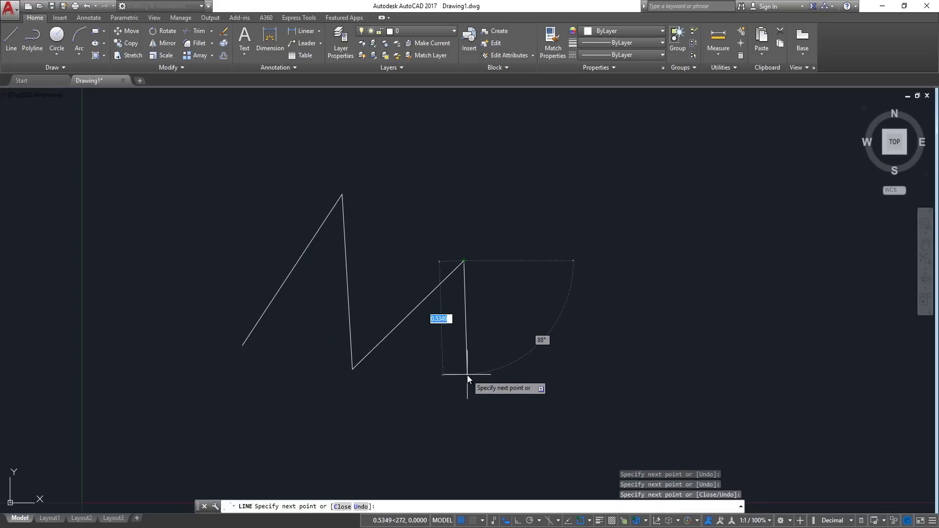
left_click(467, 375)
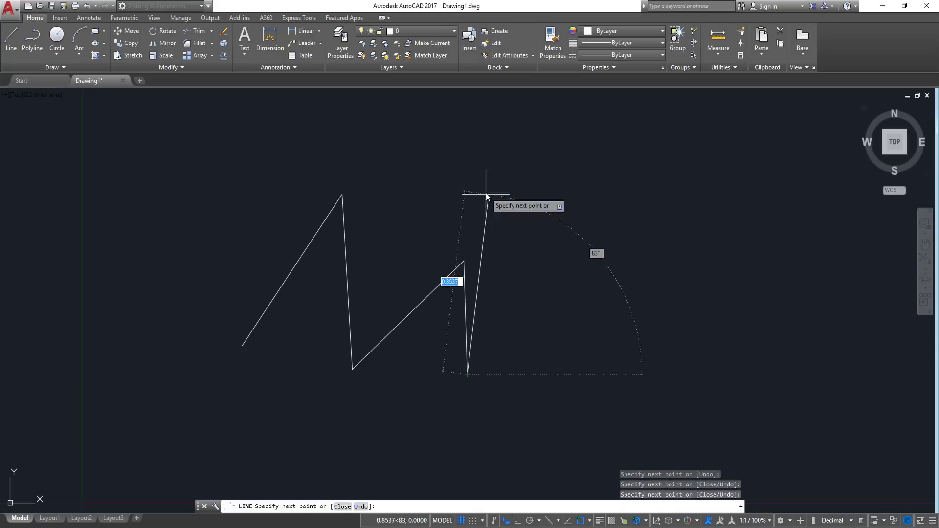
middle_click_drag(633, 329, 491, 265)
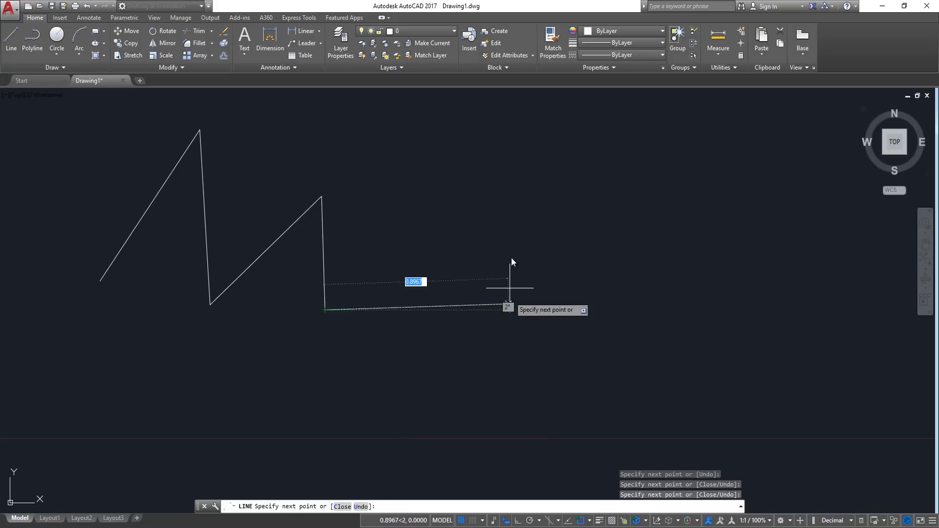
key("Escape")
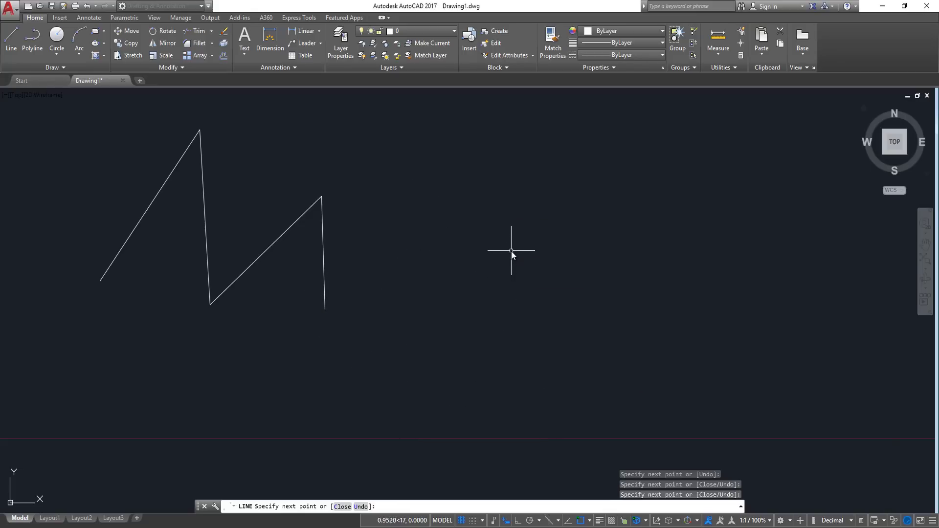
Draw a four-segment zigzag polyline just below the zigzag made of lines
scroll(386, 268, "down", 4)
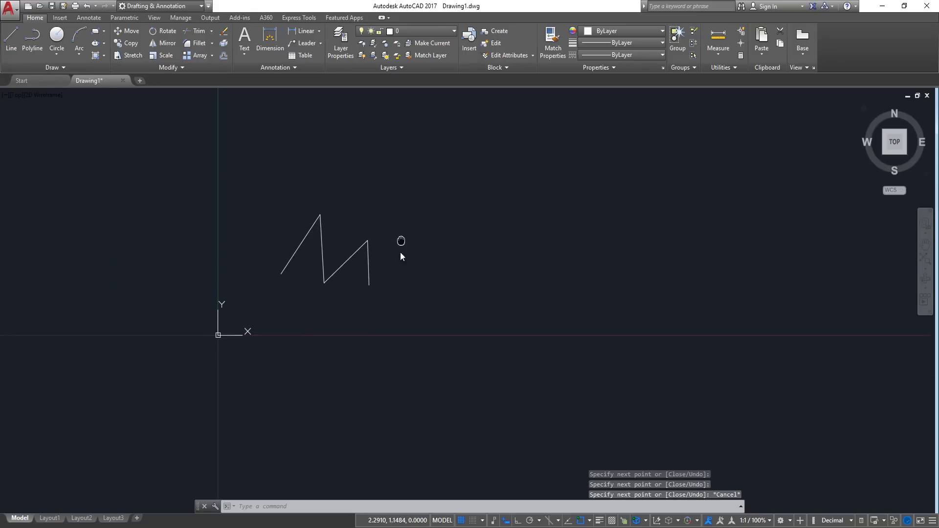
middle_click_drag(400, 251, 357, 265)
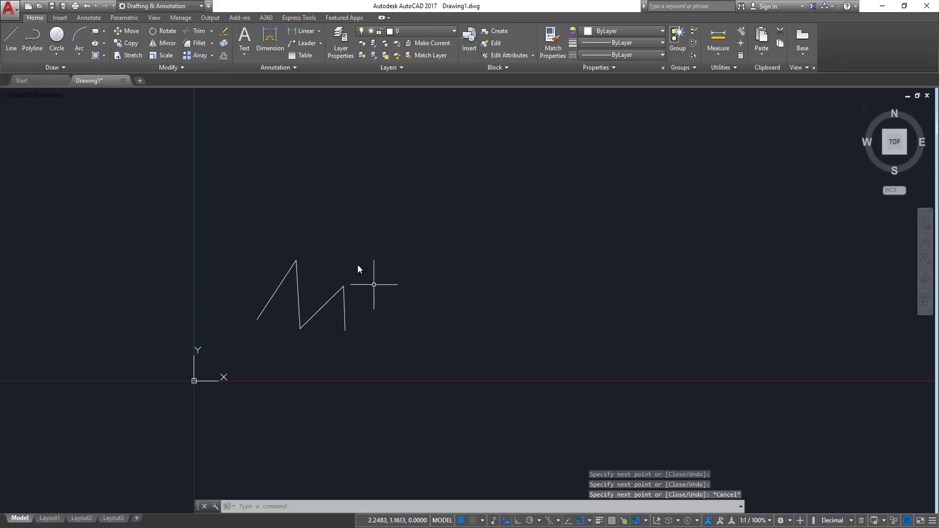
left_click(28, 51)
left_click(232, 436)
left_click(279, 357)
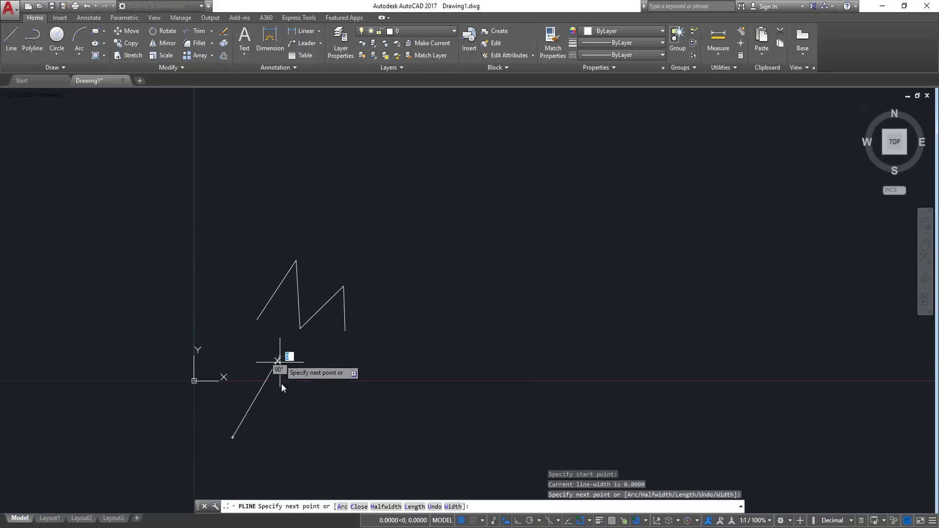
left_click(319, 412)
left_click(378, 388)
left_click(357, 447)
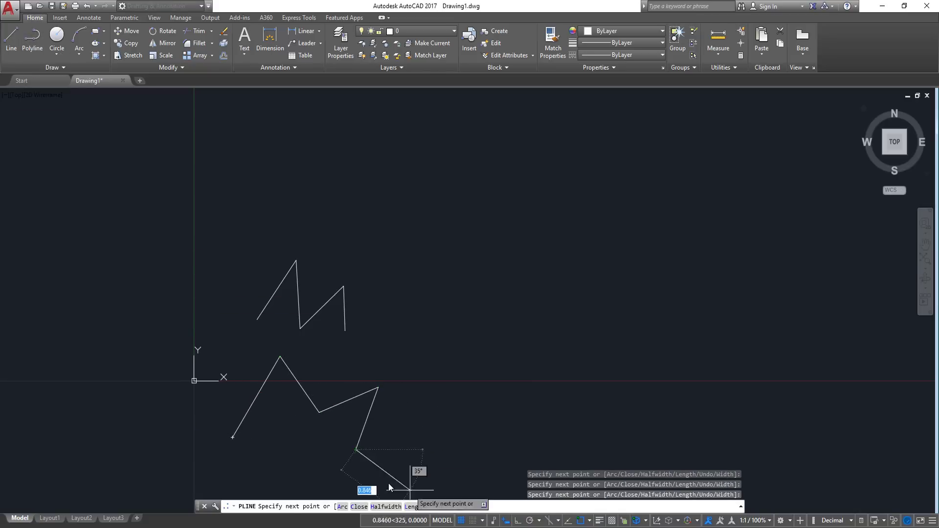
middle_click_drag(362, 440, 425, 378)
scroll(423, 374, "up", 3)
key("Escape")
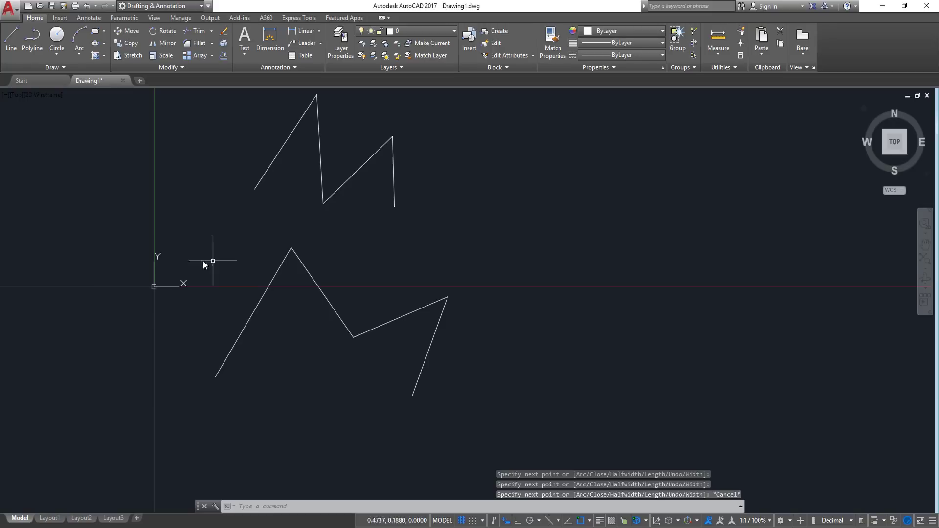
Select the four segments of the upper line zigzag one by one, from last to first, and clear the selection
middle_click_drag(428, 288, 423, 334)
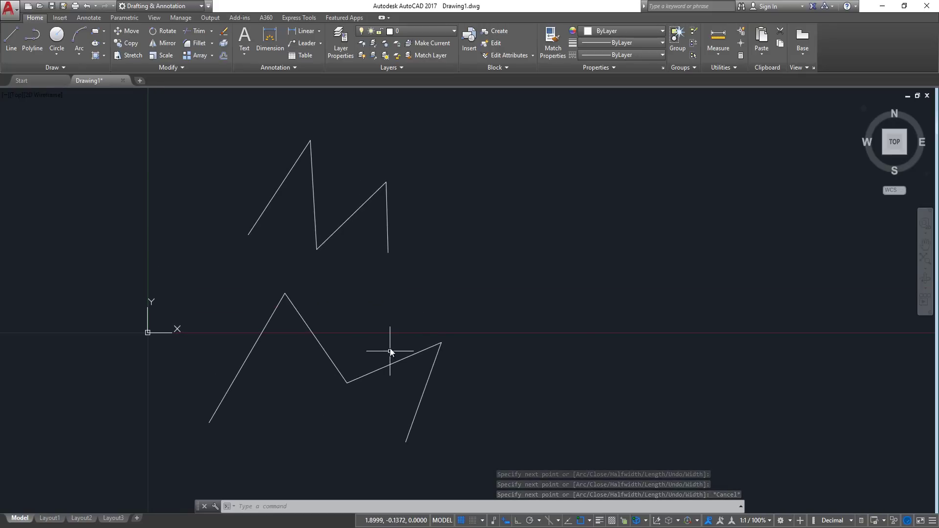
middle_click_drag(390, 276, 391, 312)
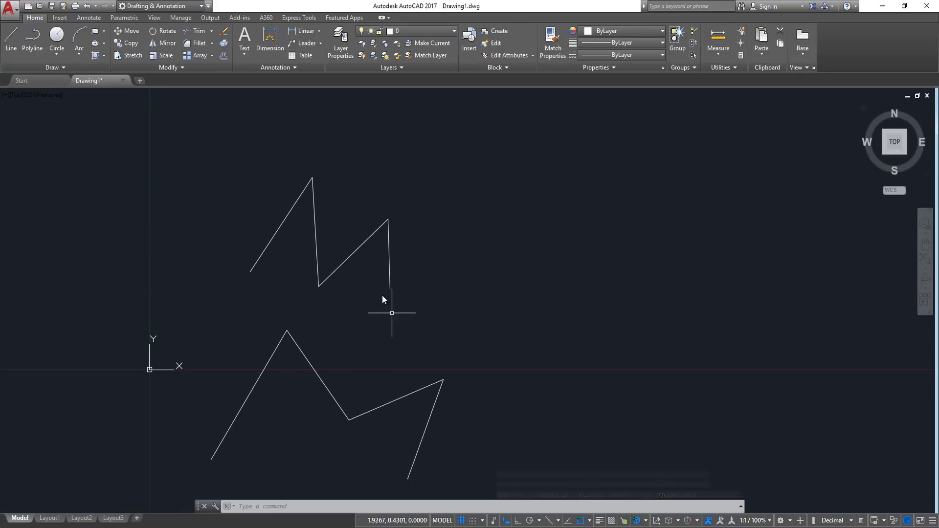
left_click(388, 239)
left_click(347, 261)
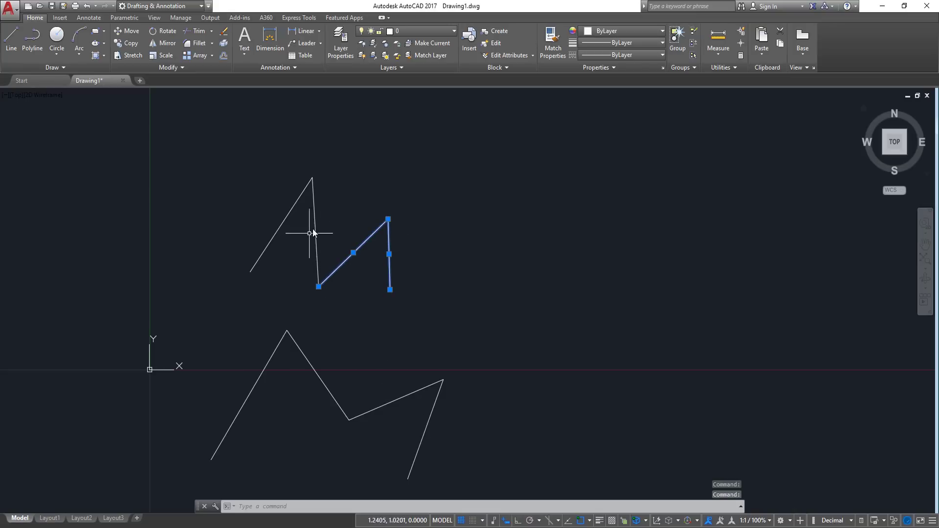
left_click(312, 213)
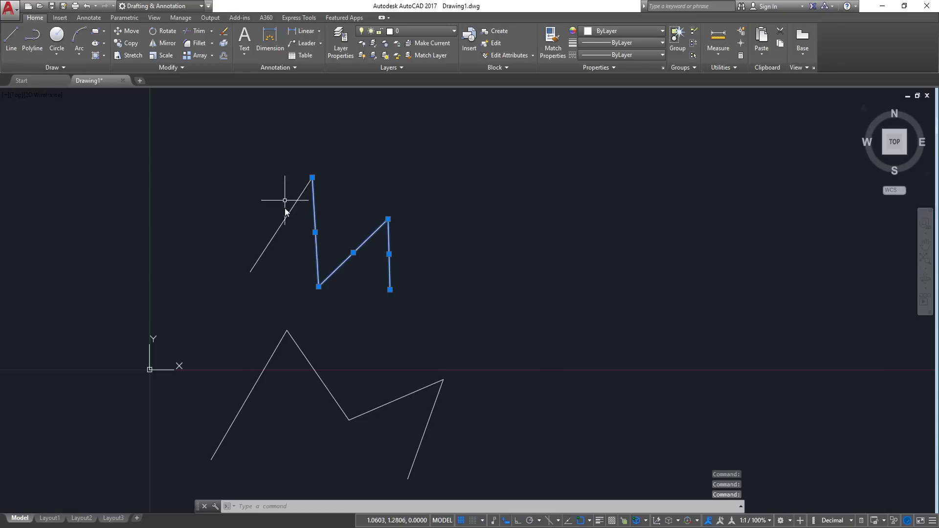
left_click(281, 223)
key("Escape")
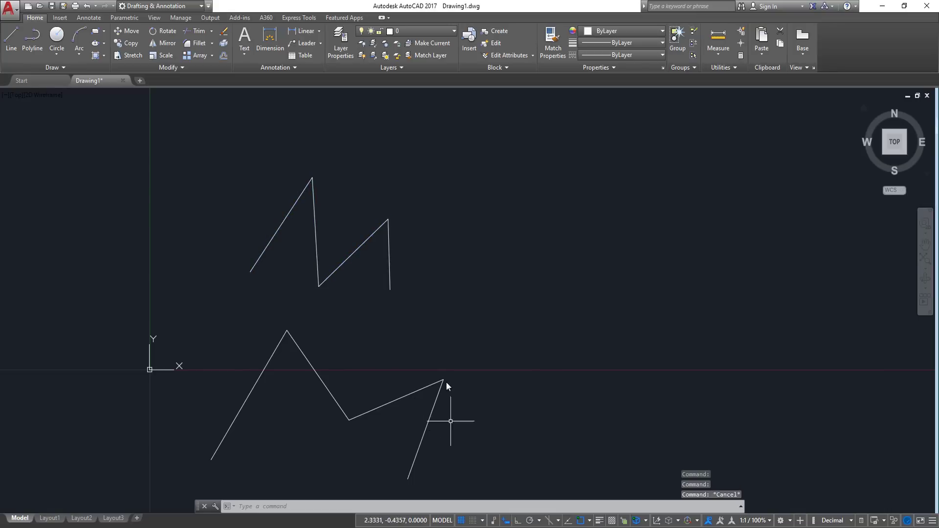
Select the lower zigzag polyline by picking its last segment, and clear the selection
left_click(421, 438)
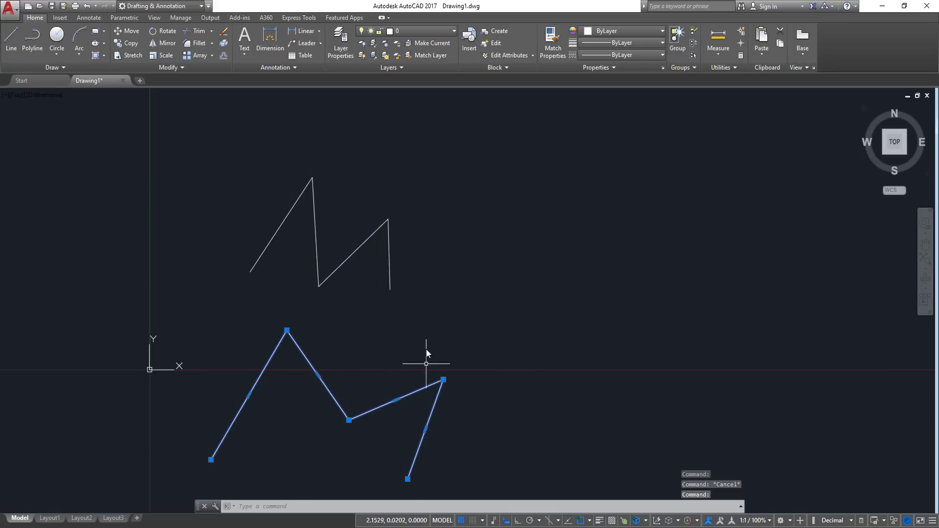
key("Escape")
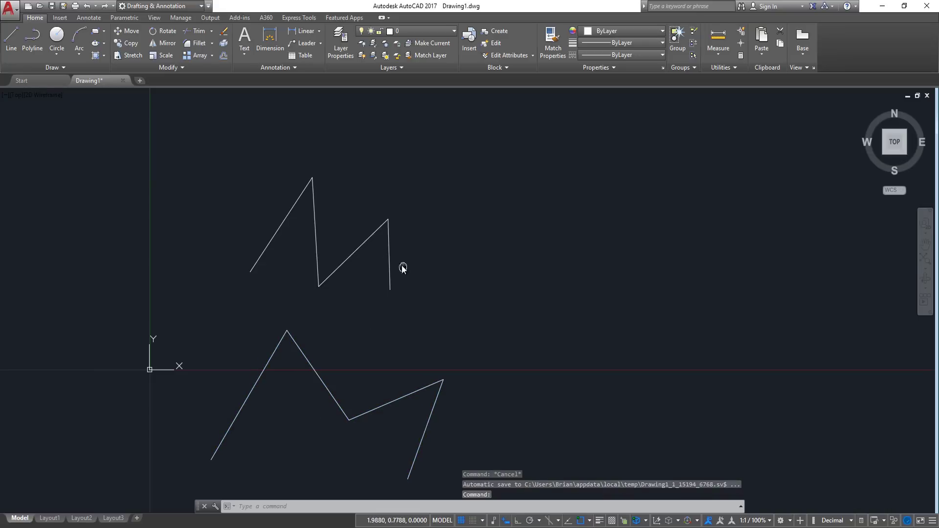
middle_click_drag(442, 248, 388, 250)
middle_click_drag(492, 181, 491, 186)
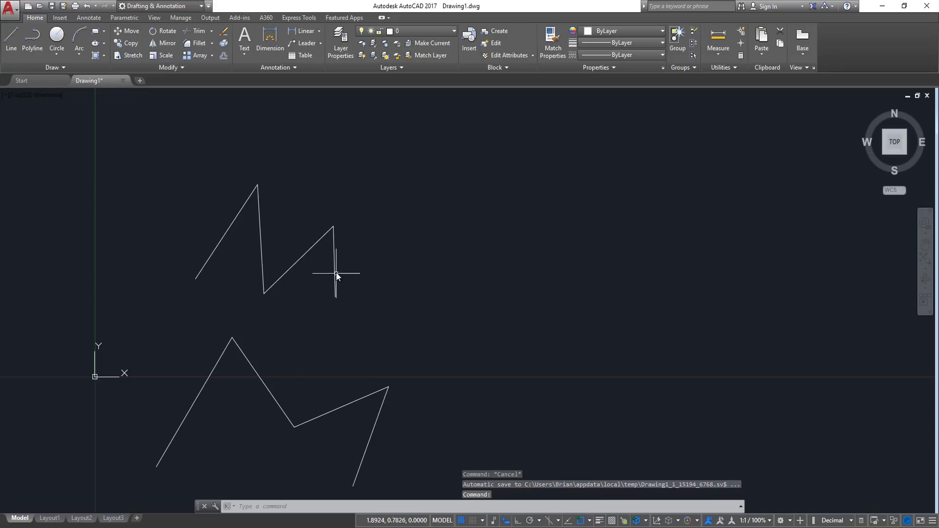
Select only the last vertical line of the upper zigzag and clear the selection
left_click(333, 251)
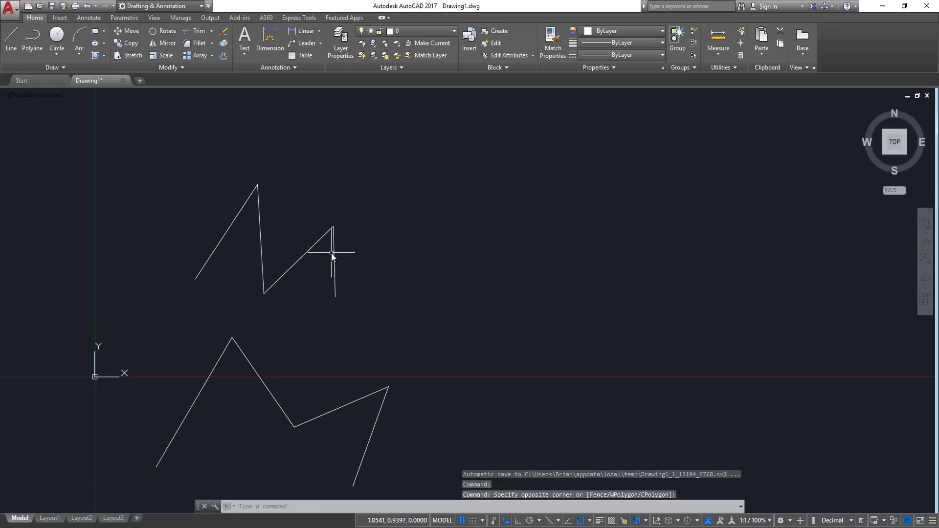
left_click(460, 339)
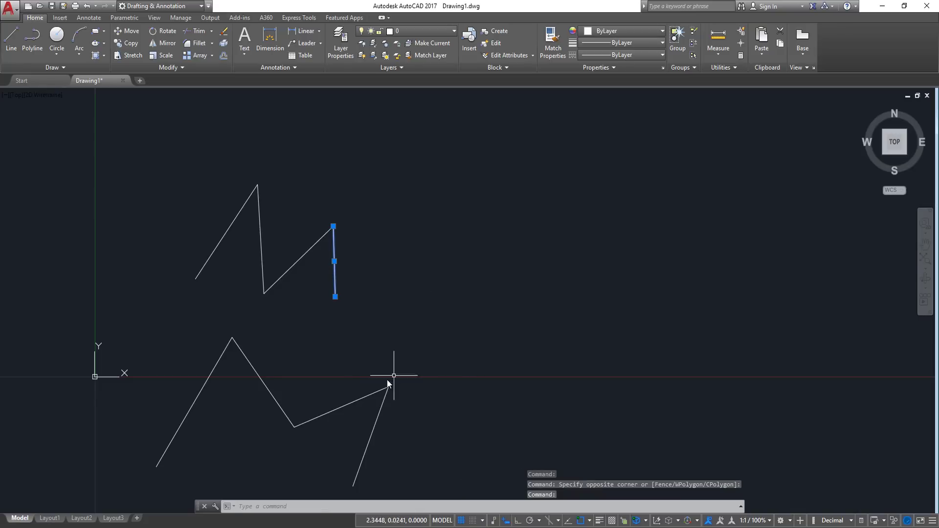
key("Escape")
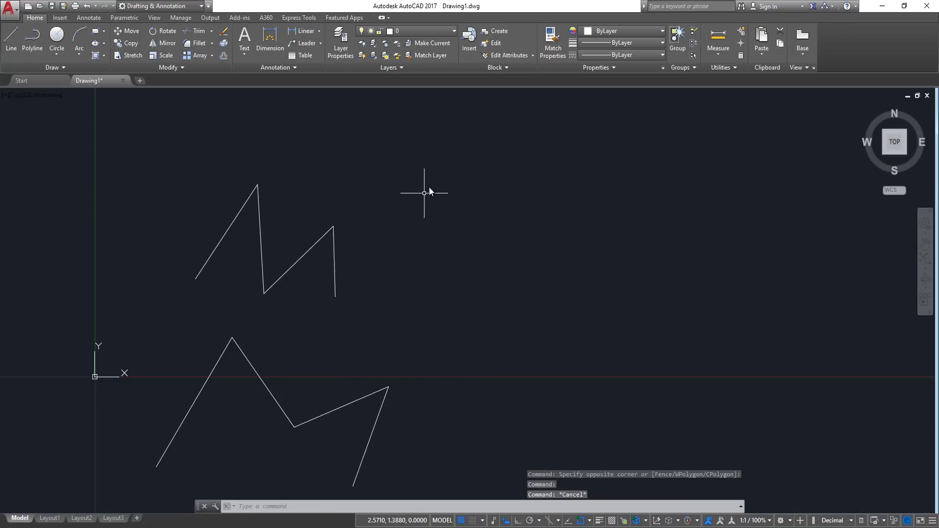
Draw a selection box in the empty area beside the zigzags, trying both the crossing and the window direction
left_click(462, 175)
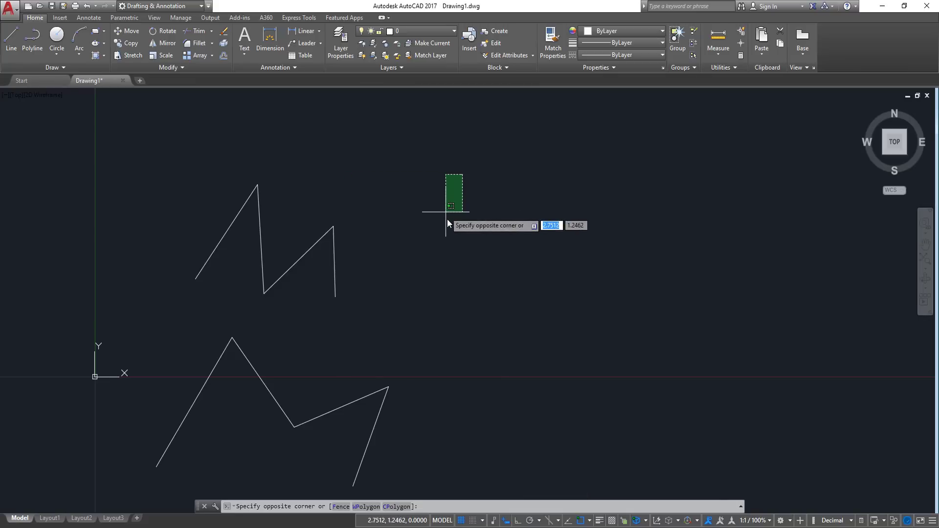
left_click(601, 319)
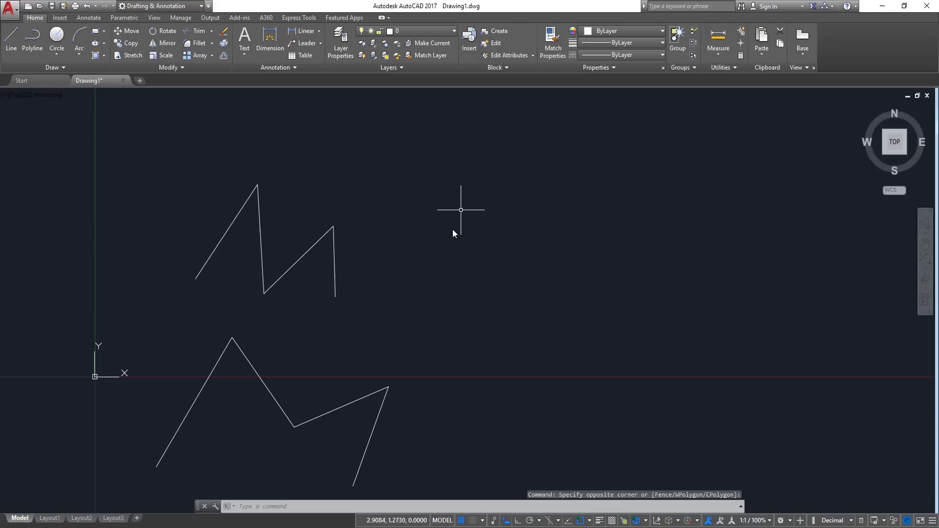
scroll(323, 254, "up", 4)
scroll(424, 269, "down", 4)
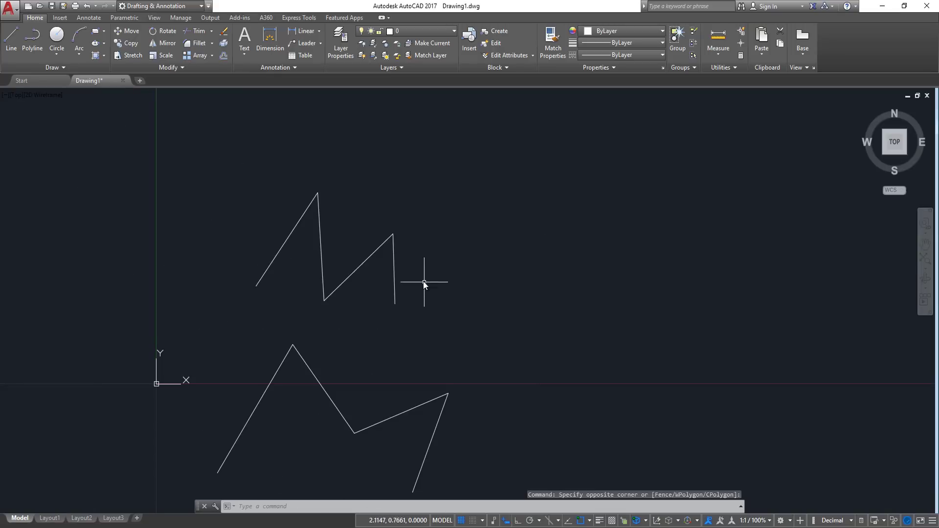
Select the last line of the upper zigzag with a crossing box over its lower end, and clear the selection
left_click(424, 280)
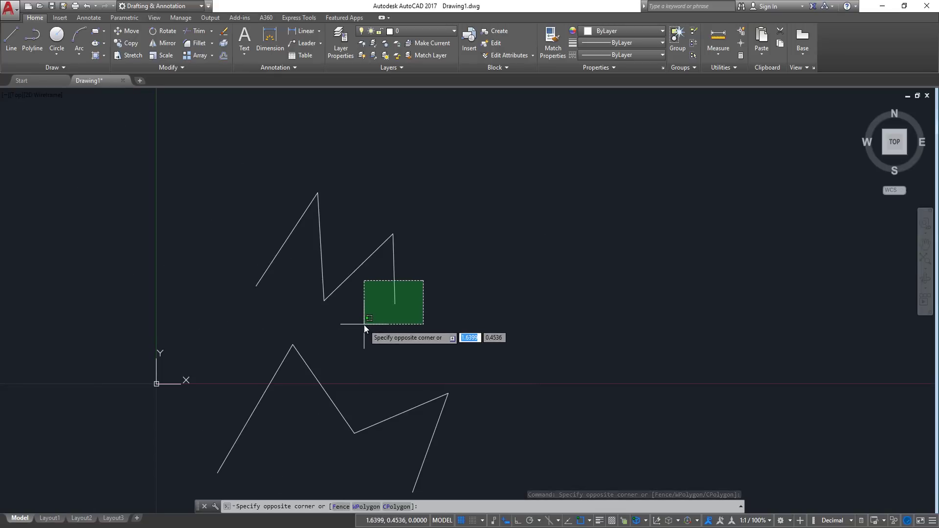
scroll(382, 313, "up", 2)
left_click(367, 339)
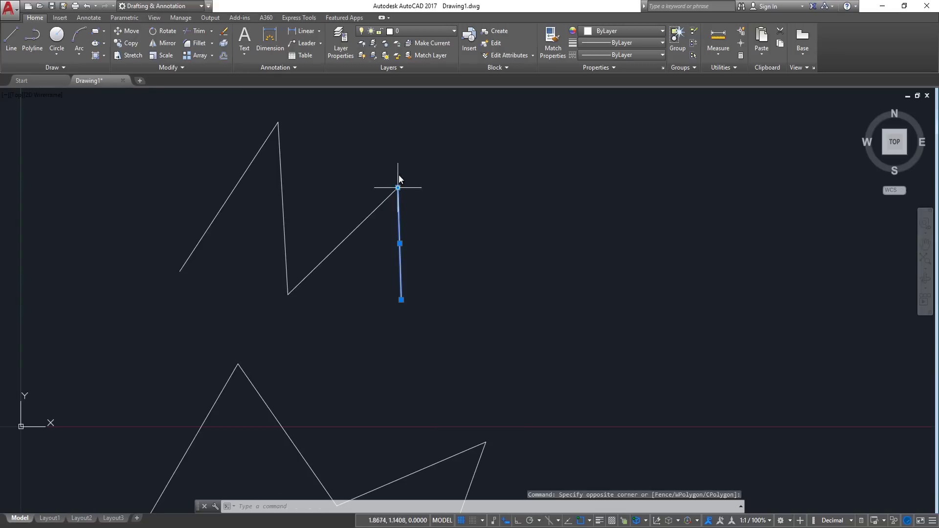
middle_click_drag(406, 335, 363, 280)
scroll(372, 313, "down", 2)
key("Escape")
Select the lower polyline with a crossing box over the end of its last segment, and clear the selection
scroll(395, 393, "up", 2)
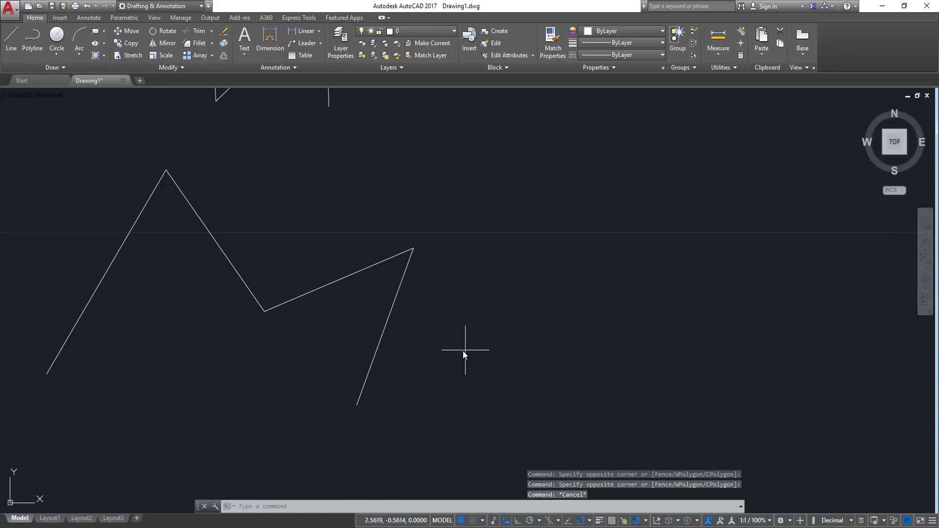
left_click(465, 350)
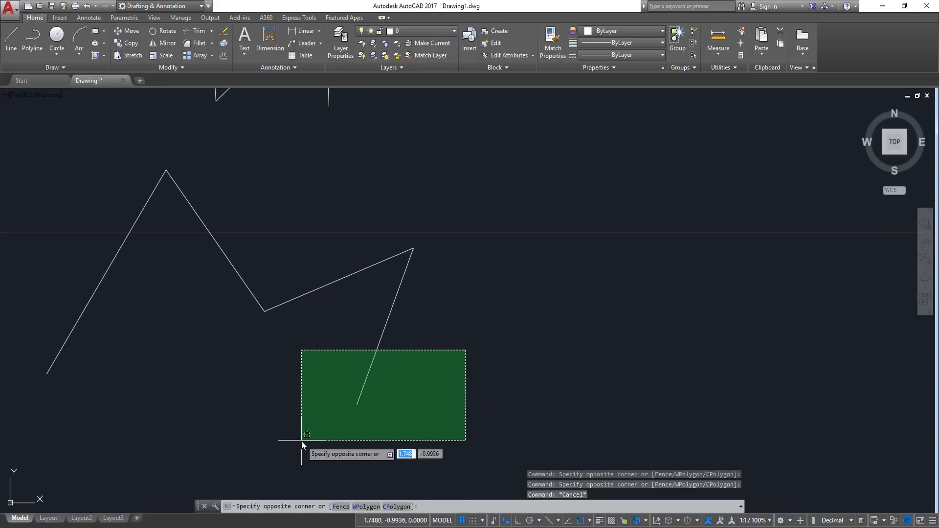
left_click(301, 441)
scroll(366, 383, "down", 2)
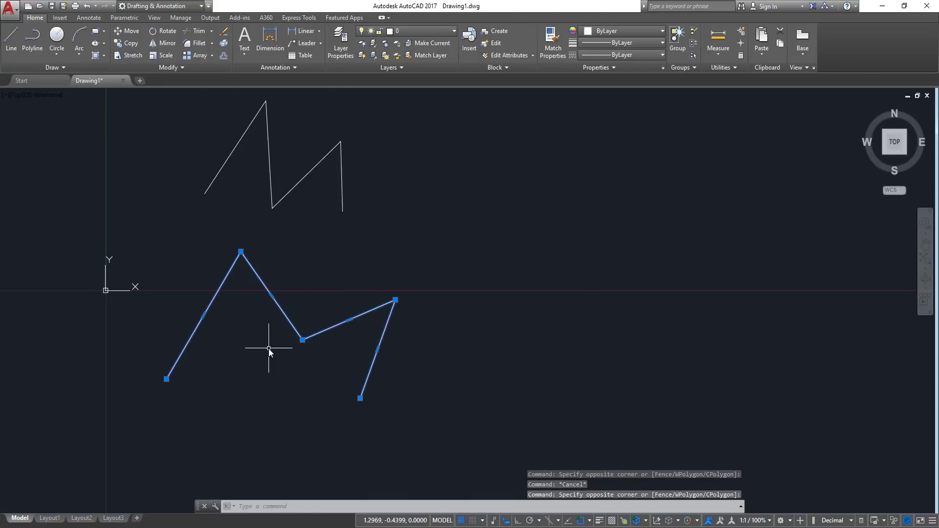
key("Escape")
Try to select the last line of the upper zigzag with a window box that encloses only its lower part
scroll(357, 158, "up", 2)
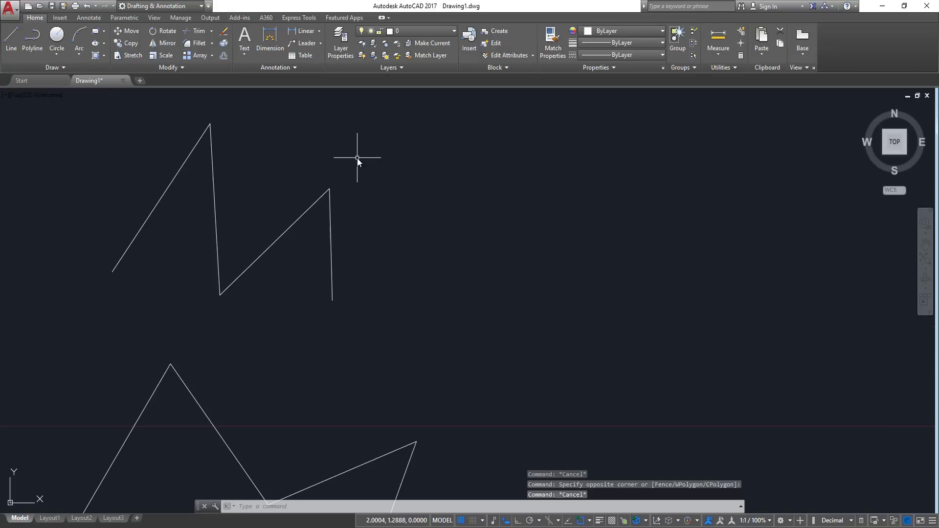
left_click(383, 143)
left_click(468, 309)
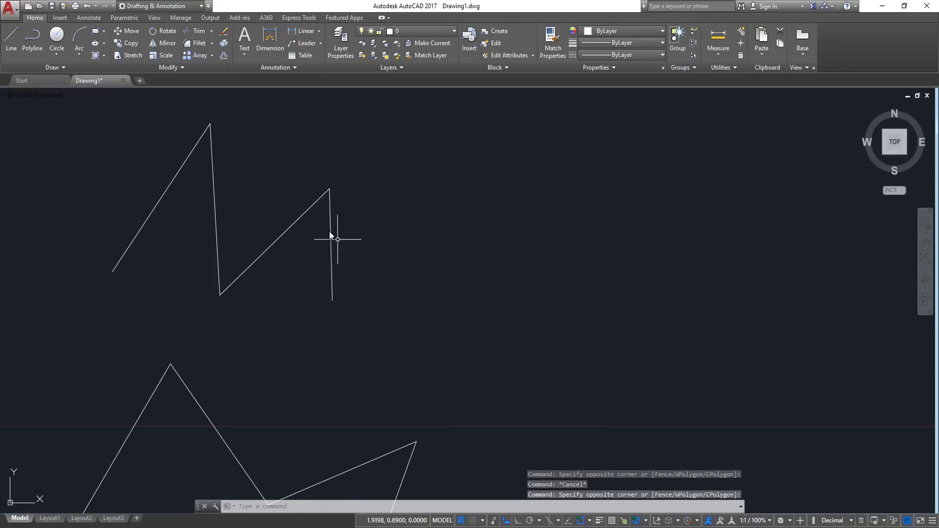
key("Escape")
left_click(314, 242)
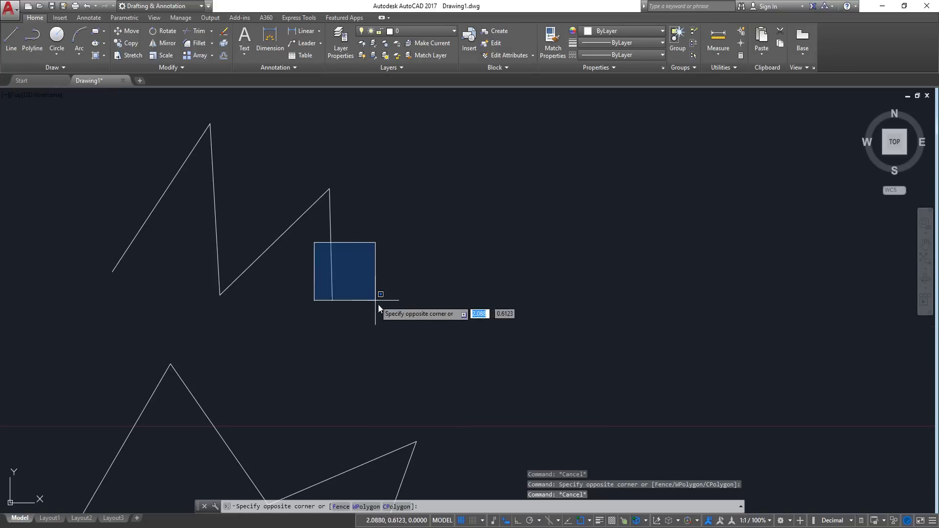
left_click(391, 333)
middle_click_drag(354, 263, 388, 291)
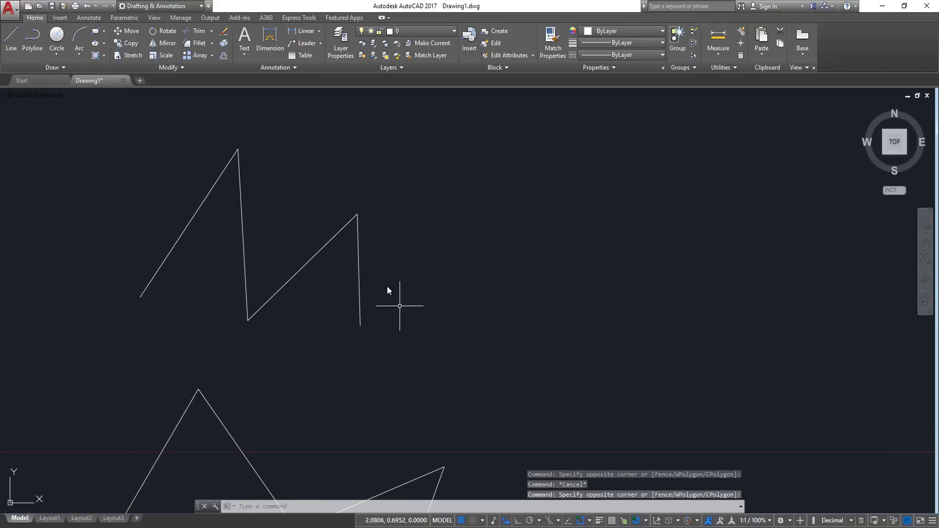
Draw window boxes around the last line and then around the last two segments of the upper zigzag, clearing each selection
left_click(306, 173)
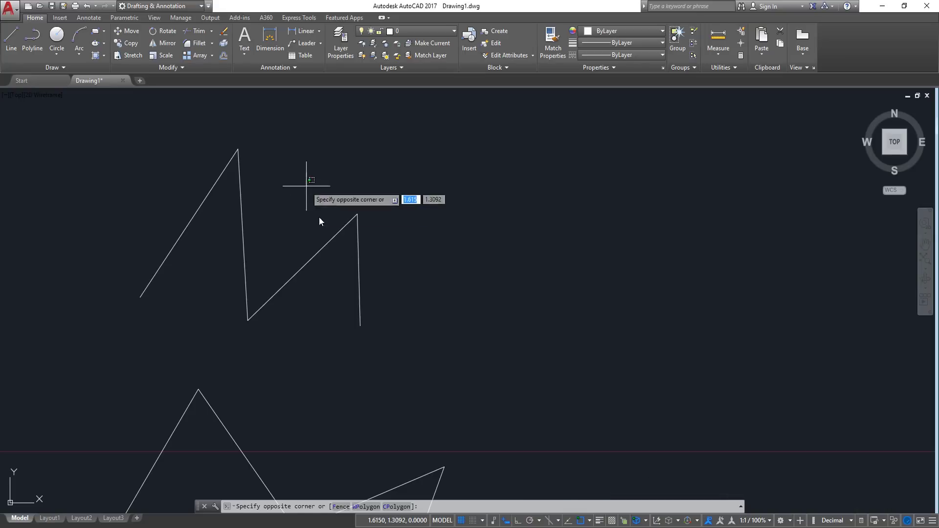
left_click(416, 385)
key("Escape")
left_click(222, 200)
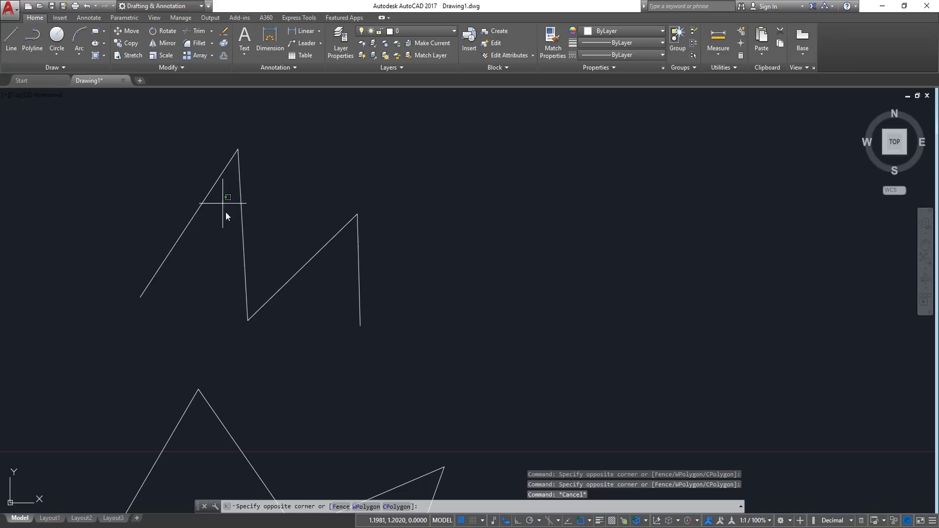
left_click(427, 377)
key("Escape")
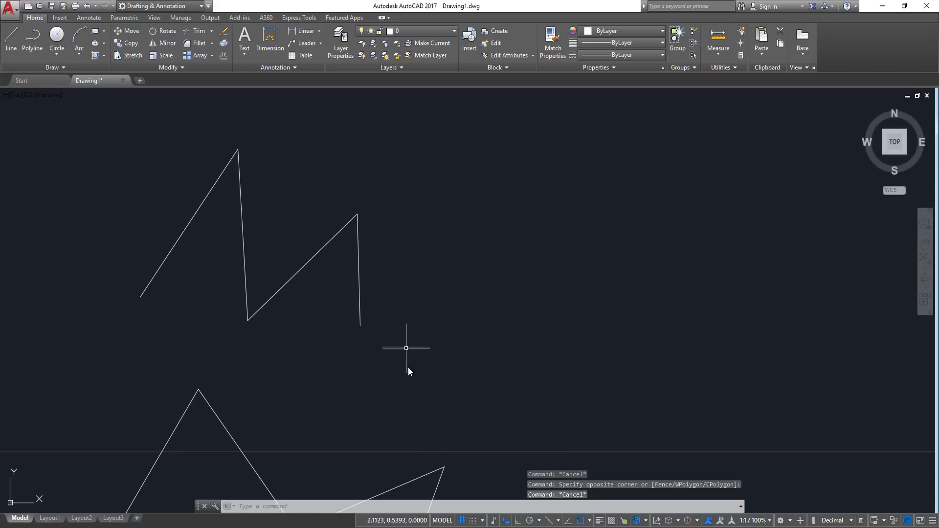
Try to select the lower polyline with two window boxes that enclose only parts of it
middle_click_drag(407, 367, 388, 145)
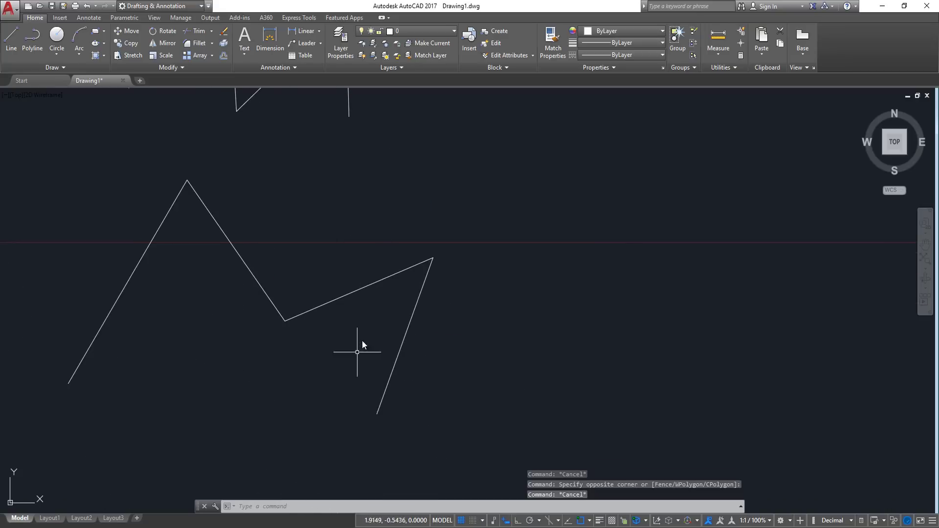
scroll(366, 328, "down", 2)
left_click(328, 332)
left_click(436, 412)
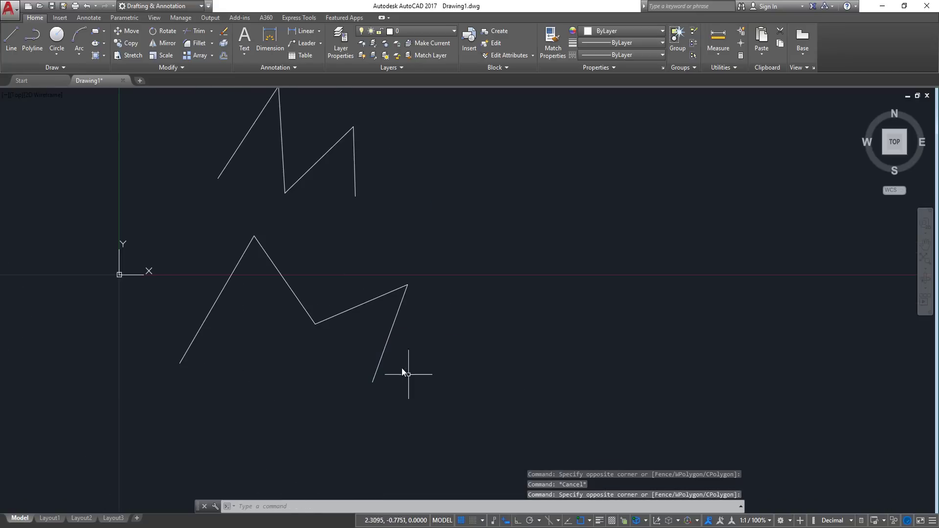
left_click(339, 231)
left_click(495, 437)
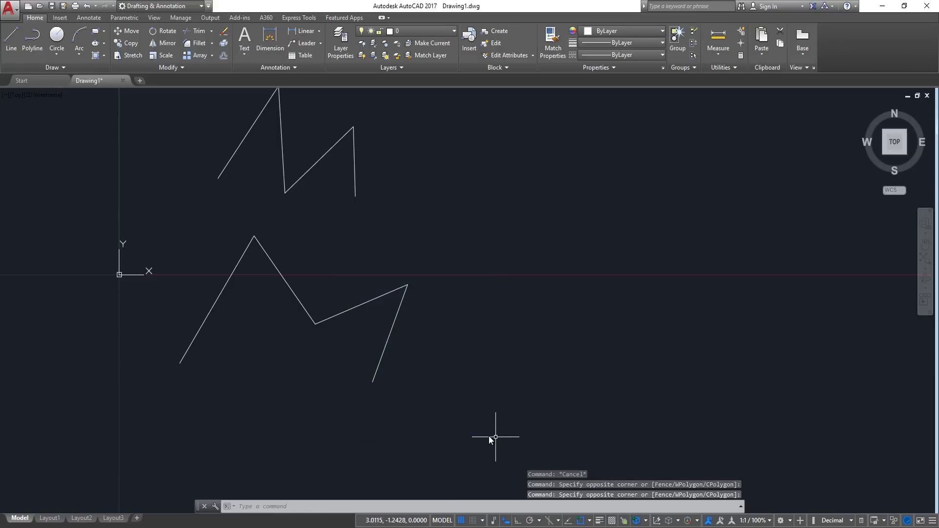
Select the lower polyline with a window box that encloses it completely, and clear the selection
mouse_move(337, 361)
middle_mouse_down()
mouse_move(404, 435)
mouse_move(388, 356)
middle_mouse_up()
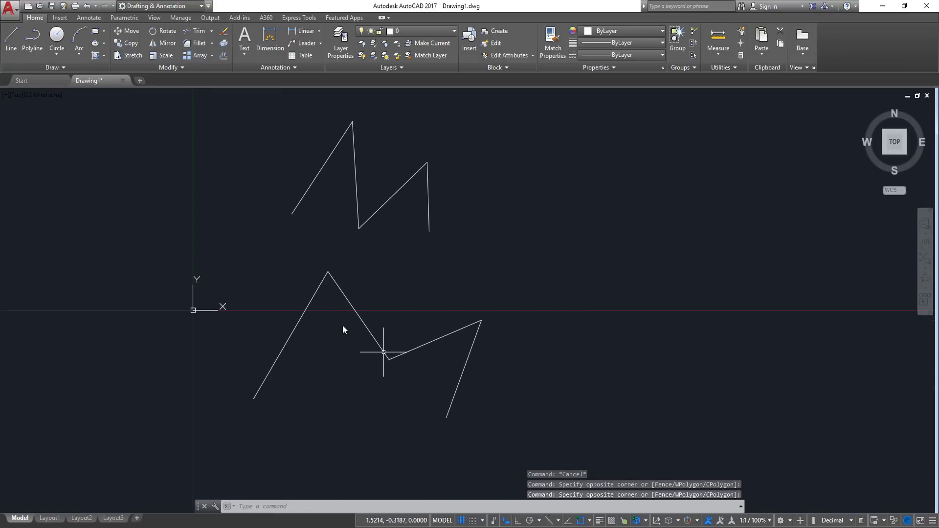
left_click(220, 259)
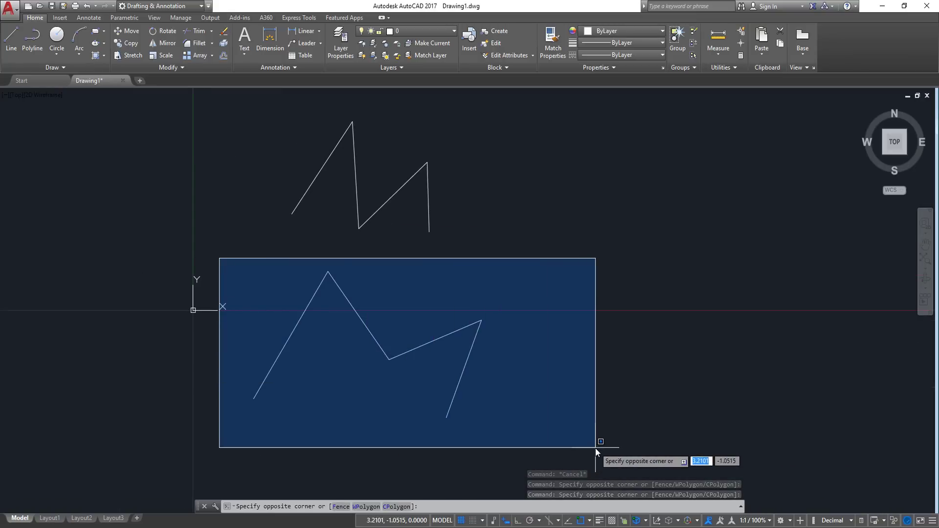
left_click(595, 448)
middle_click_drag(467, 301, 467, 336)
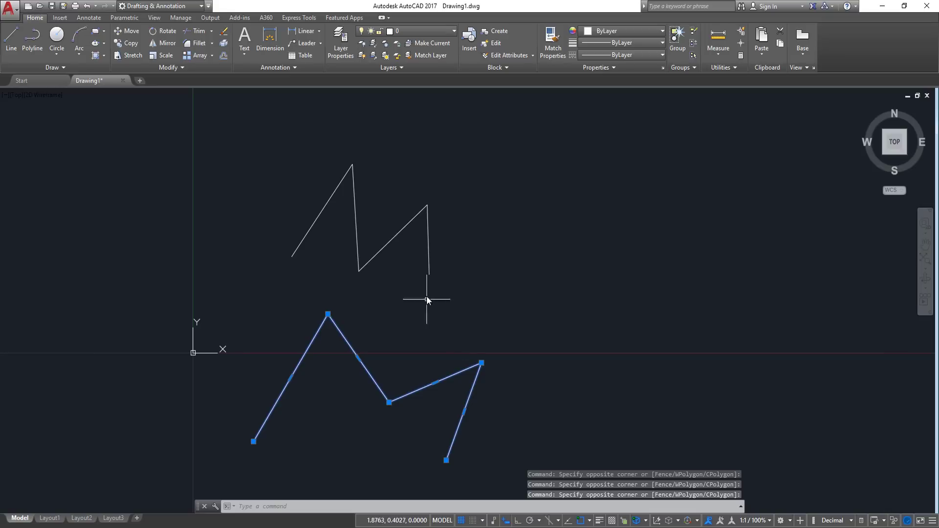
key("Escape")
Try crossing and window lasso selections in the empty area above and beside the zigzags
middle_click_drag(401, 233, 408, 318)
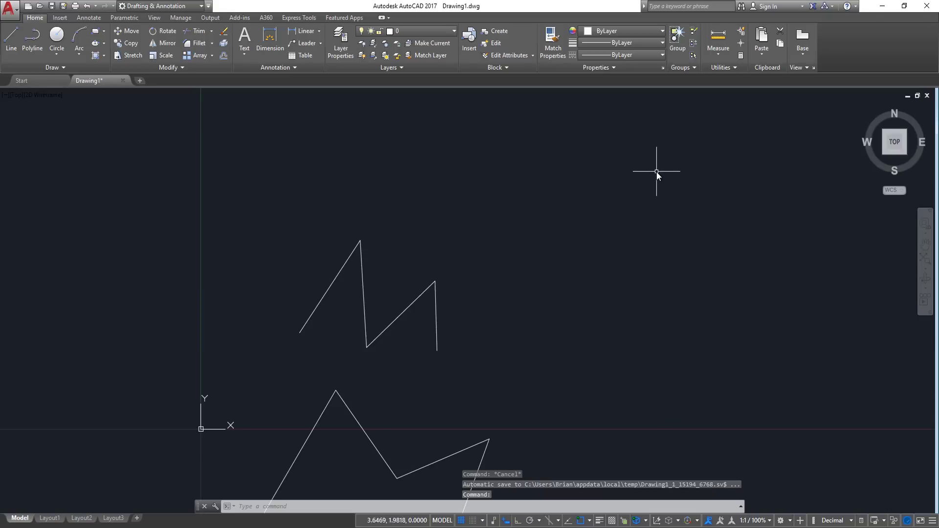
left_click(656, 172)
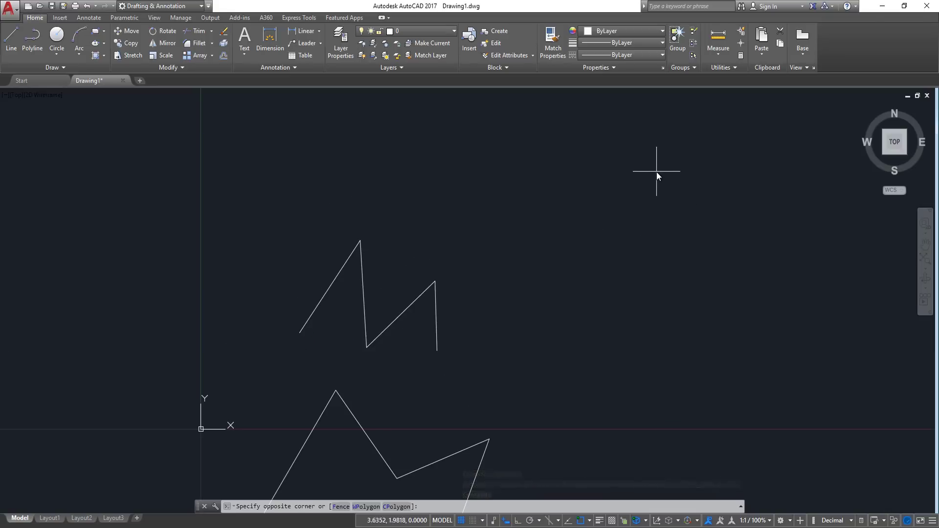
mouse_move(656, 183)
left_mouse_down()
mouse_move(629, 272)
mouse_move(480, 204)
mouse_move(552, 196)
mouse_move(603, 304)
mouse_move(735, 164)
mouse_move(704, 186)
left_mouse_up()
mouse_move(535, 211)
left_mouse_down()
mouse_move(623, 365)
mouse_move(725, 130)
mouse_move(524, 126)
mouse_move(519, 142)
left_mouse_up()
middle_click_drag(419, 355, 363, 304)
scroll(153, 210, "up", 2)
scroll(242, 291, "down", 2)
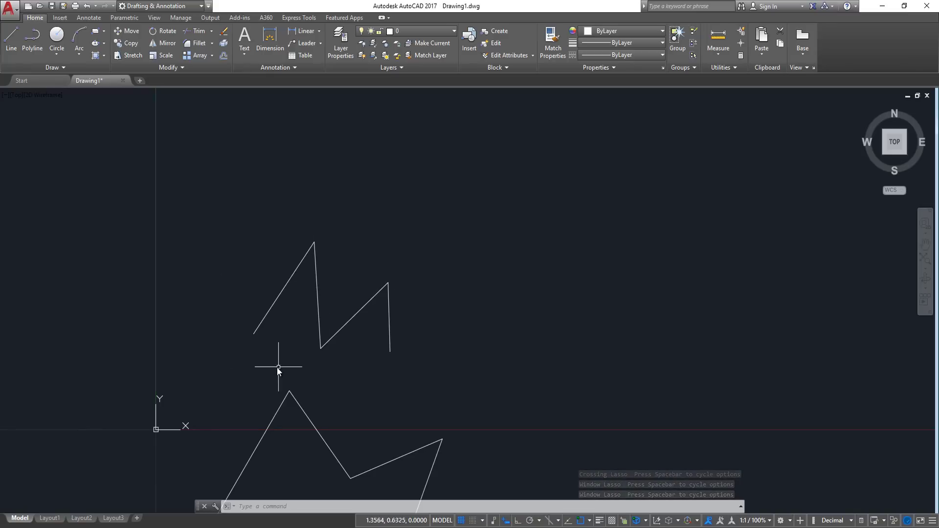
Use crossing and window lassos to select the first and third lines of the upper zigzag, and clear the selection
left_click_drag(195, 239, 202, 262)
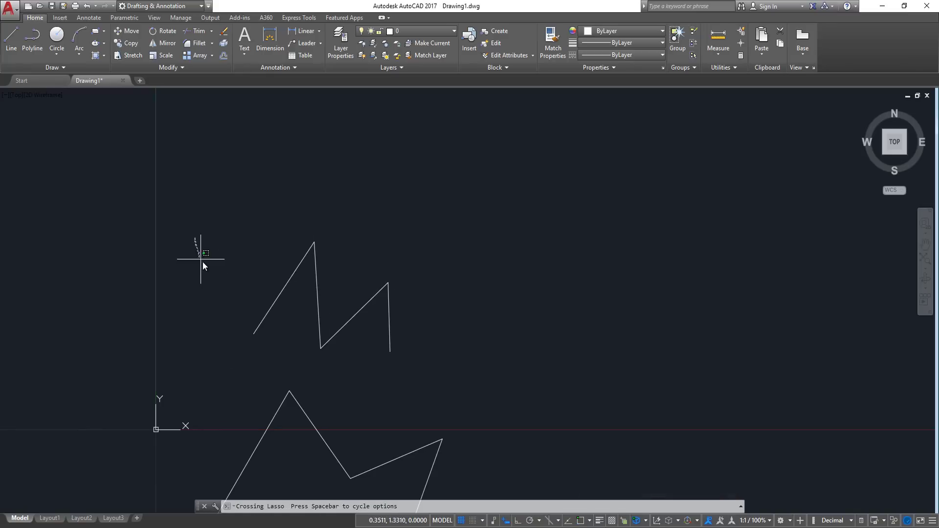
mouse_move(207, 302)
left_mouse_down()
mouse_move(199, 254)
mouse_move(199, 319)
mouse_move(241, 369)
mouse_move(298, 324)
mouse_move(340, 262)
mouse_move(315, 337)
mouse_move(342, 359)
mouse_move(414, 254)
mouse_move(294, 186)
left_mouse_up()
left_click_drag(238, 212, 237, 211)
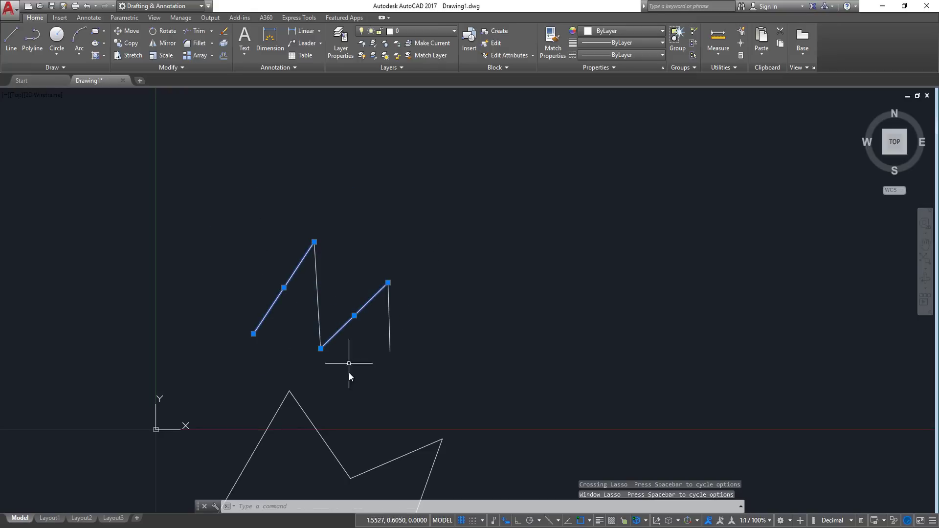
key("Escape")
Select the first and third lines of the upper zigzag with two crossing boxes, and clear the selection
scroll(354, 311, "up", 2)
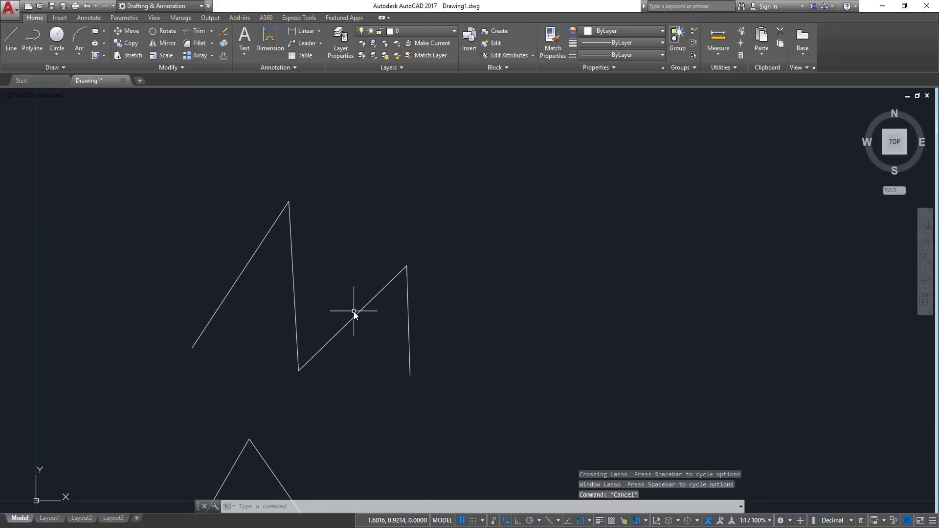
left_click(240, 331)
left_click(192, 294)
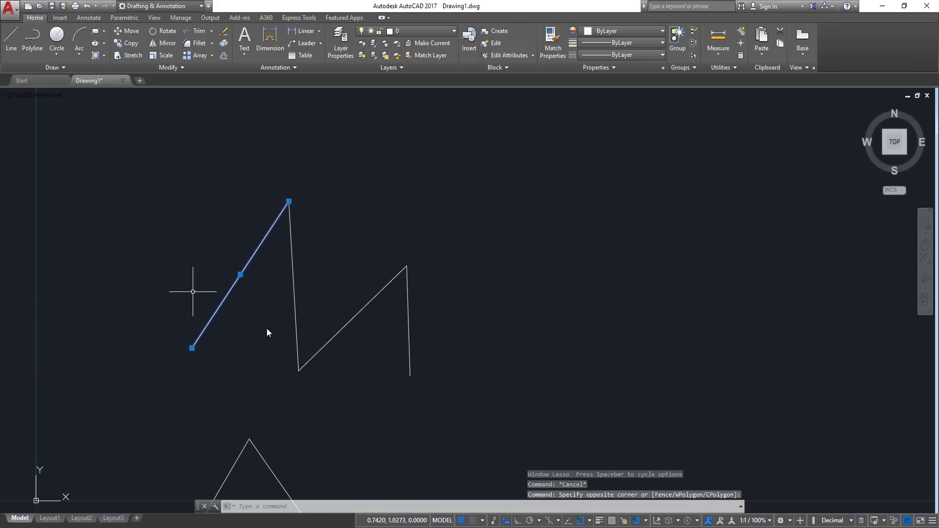
left_click(374, 318)
left_click(342, 398)
scroll(438, 285, "down", 2)
middle_click_drag(437, 285, 345, 291)
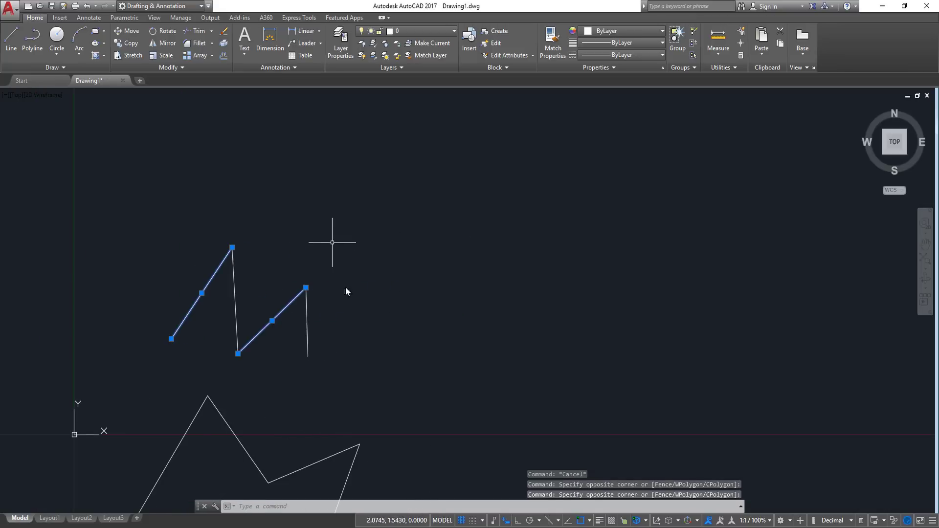
key("Escape")
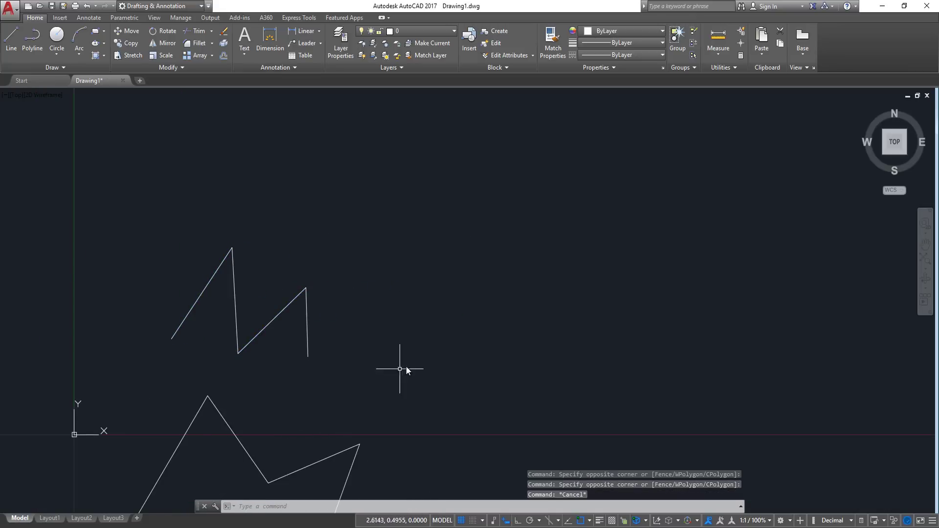
Select both zigzags with one crossing box and erase them
middle_click_drag(407, 370, 389, 336)
scroll(421, 220, "down", 2)
left_click(420, 203)
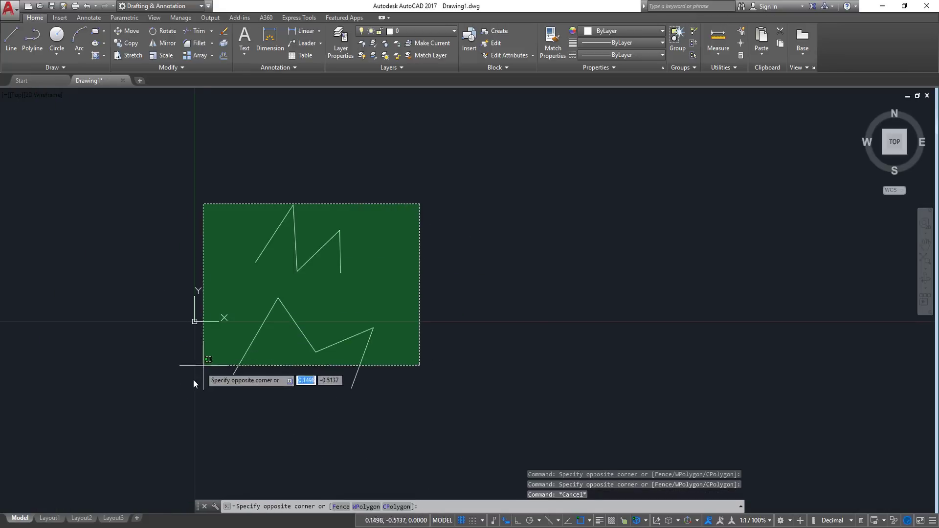
left_click(200, 387)
key("Delete")
Turn Ortho on while drawing a line, make it horizontal and 5 units long, and end the command
mouse_move(374, 106)
middle_mouse_down()
mouse_move(322, 192)
mouse_move(302, 282)
middle_mouse_up()
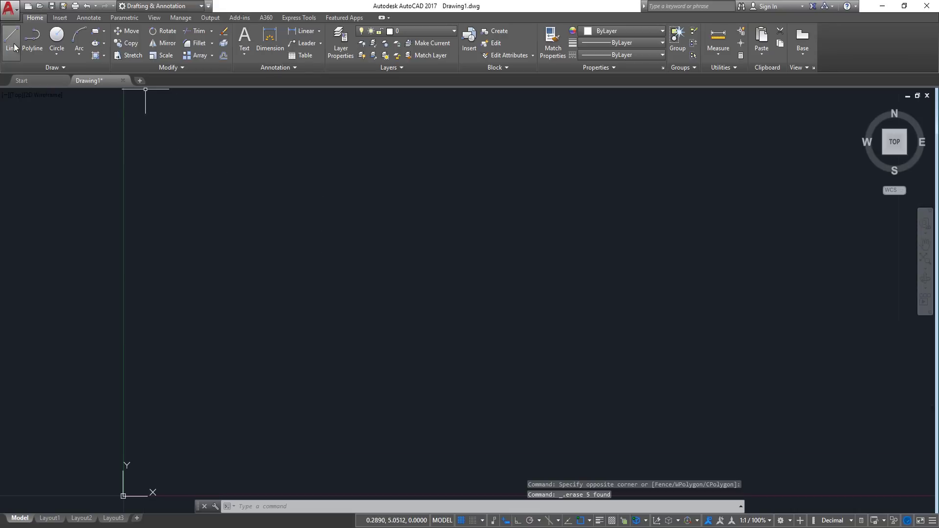
left_click(14, 43)
left_click(288, 282)
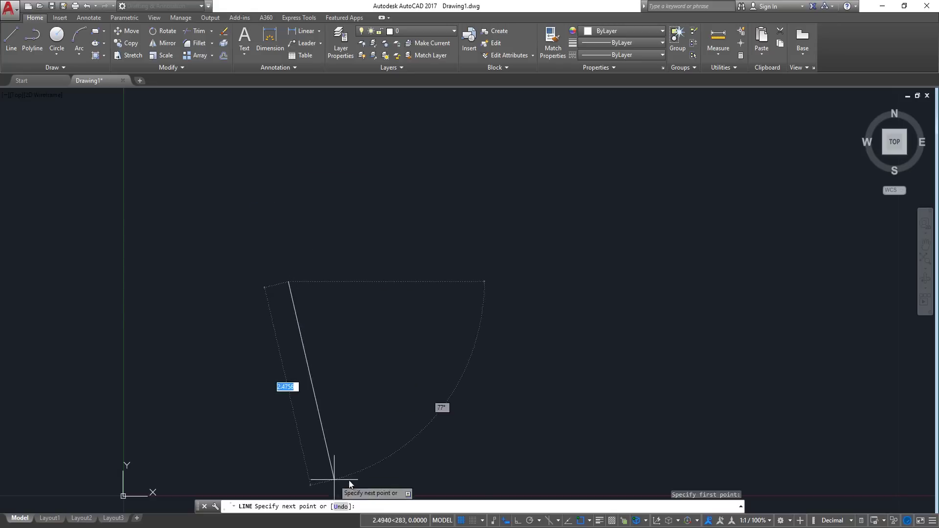
left_click(516, 522)
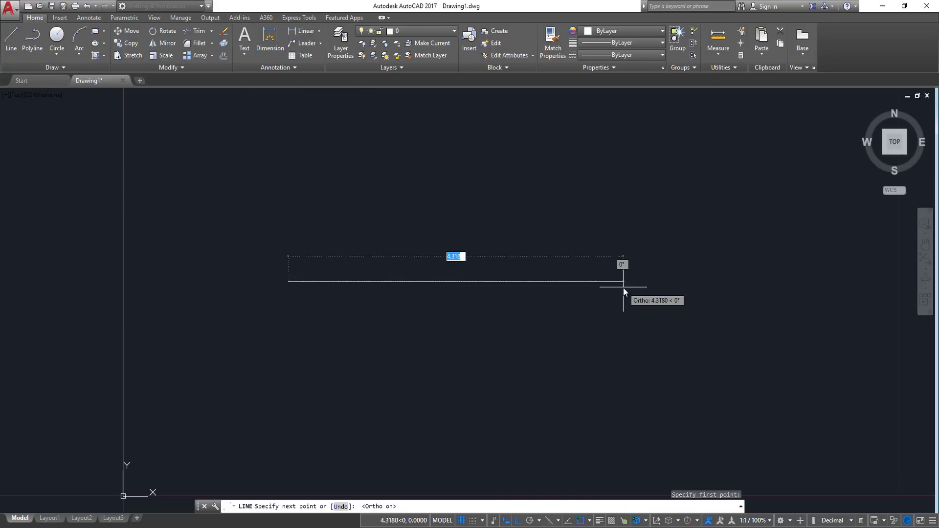
scroll(252, 268, "down", 2)
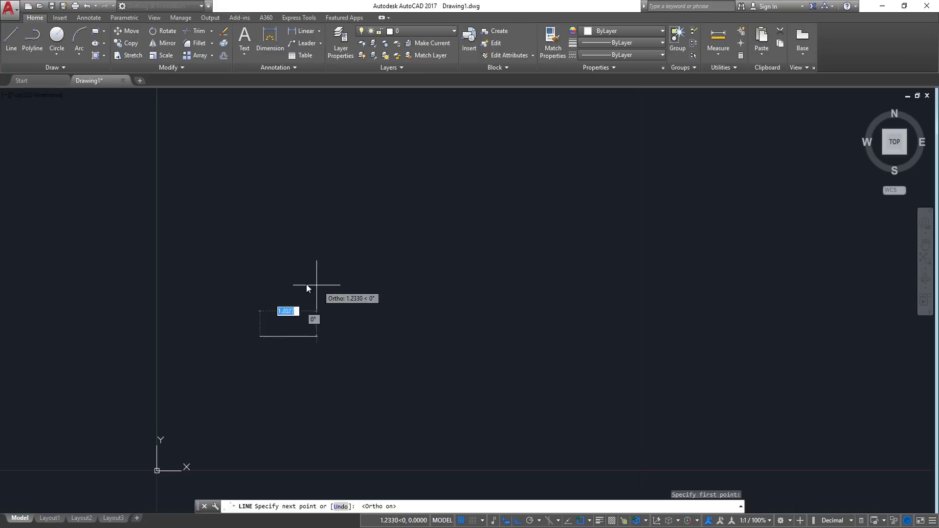
scroll(301, 293, "up", 2)
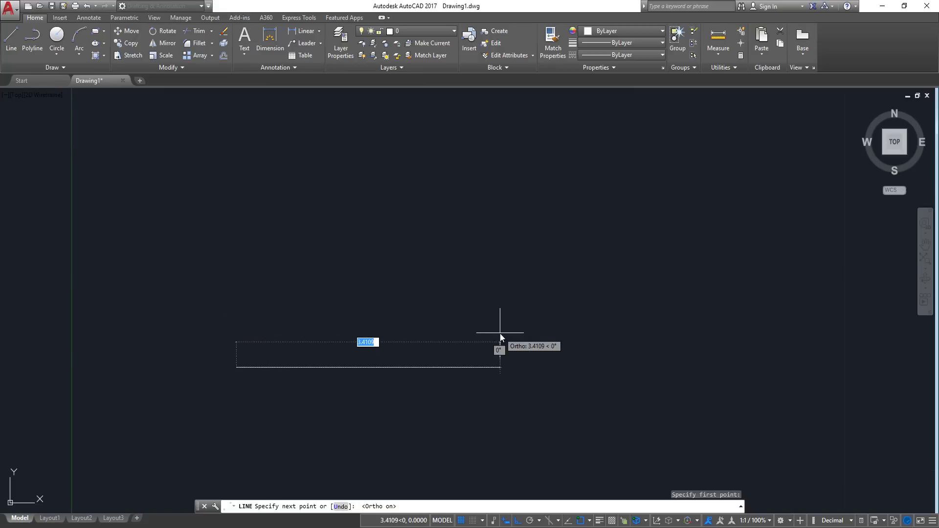
type("5")
key("Return")
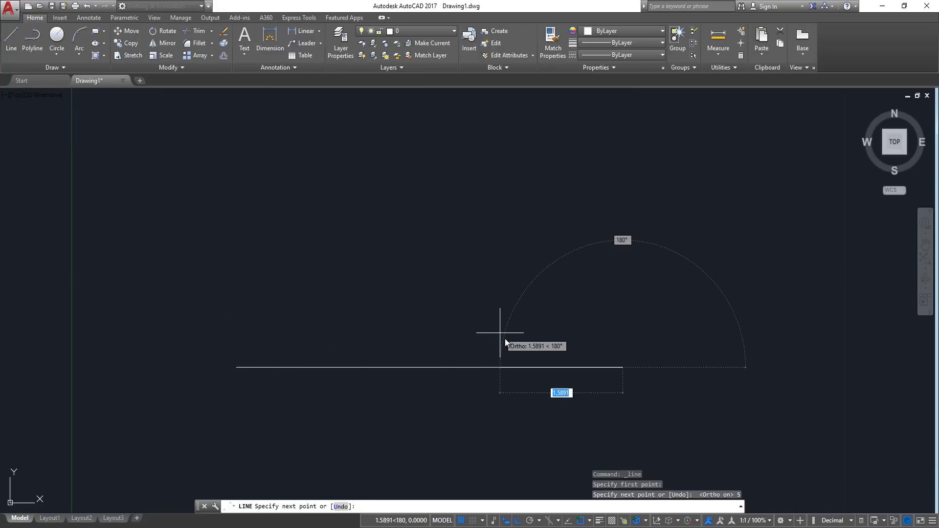
middle_click_drag(579, 329, 471, 332)
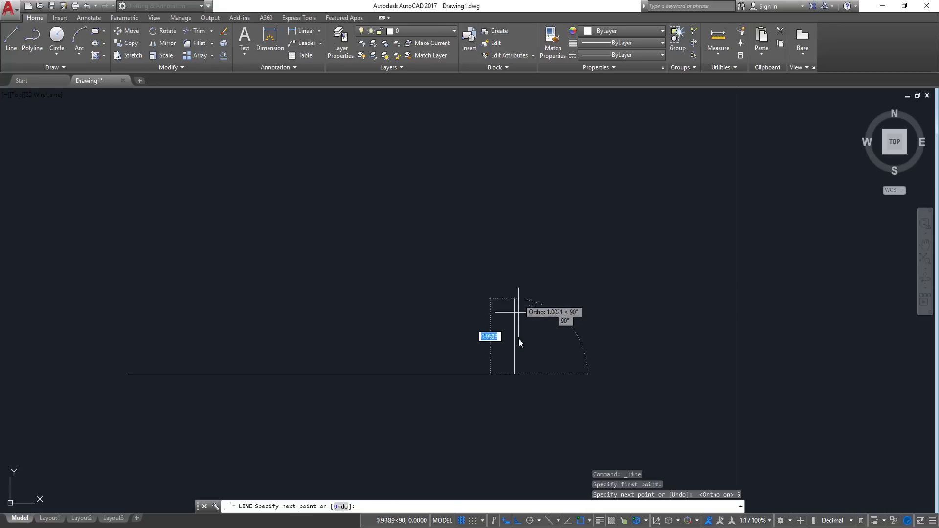
key("Escape")
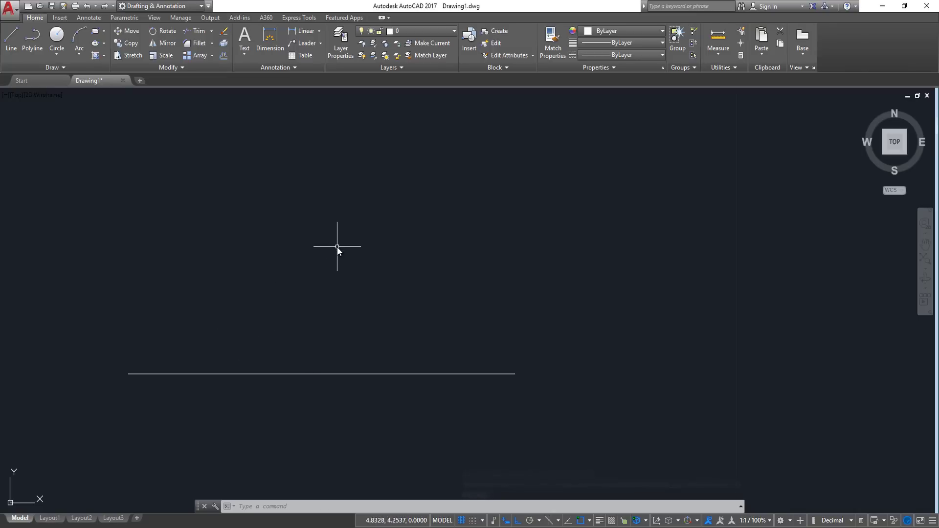
Try a crossing box over the start of the horizontal line and cancel the selection
left_click(186, 364)
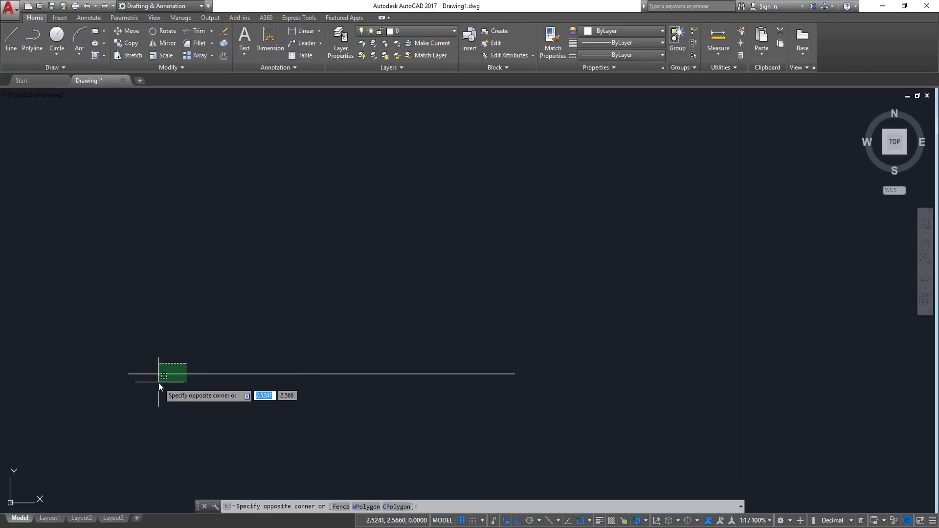
key("Escape")
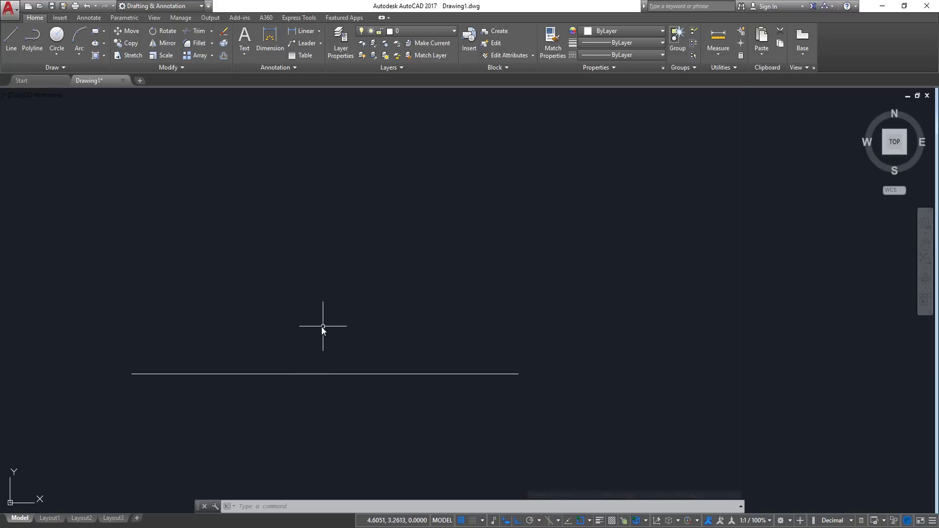
scroll(389, 324, "down", 2)
scroll(361, 196, "up", 2)
mouse_move(361, 200)
middle_mouse_down()
mouse_move(274, 161)
mouse_move(204, 98)
middle_mouse_up()
mouse_move(192, 135)
middle_mouse_down()
mouse_move(255, 146)
mouse_move(160, 100)
middle_mouse_up()
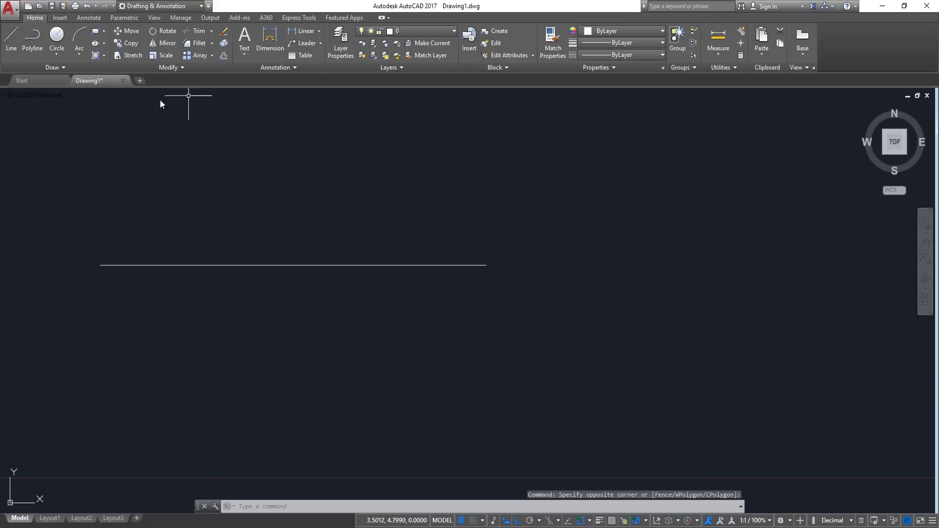
Start the Line command and examine the snap points offered along the horizontal line
left_click(11, 38)
middle_click_drag(46, 266, 94, 245)
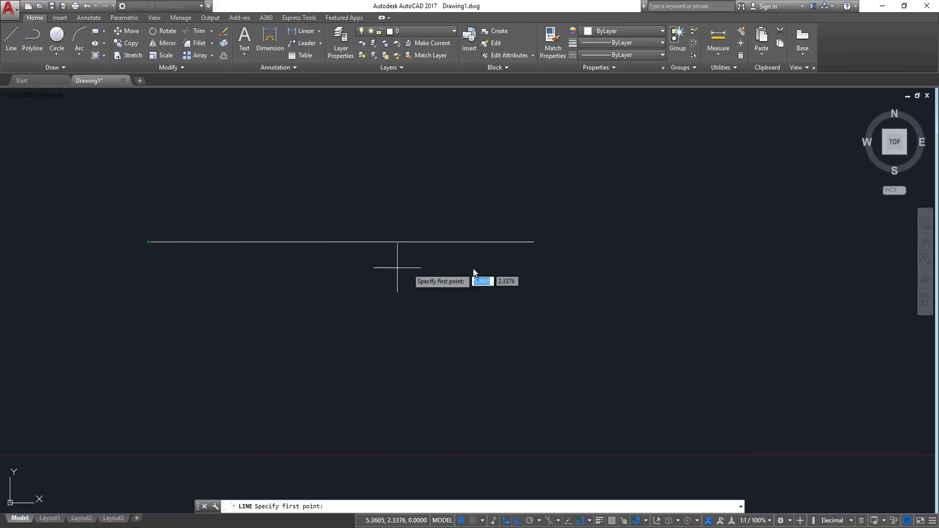
middle_click_drag(480, 167, 491, 183)
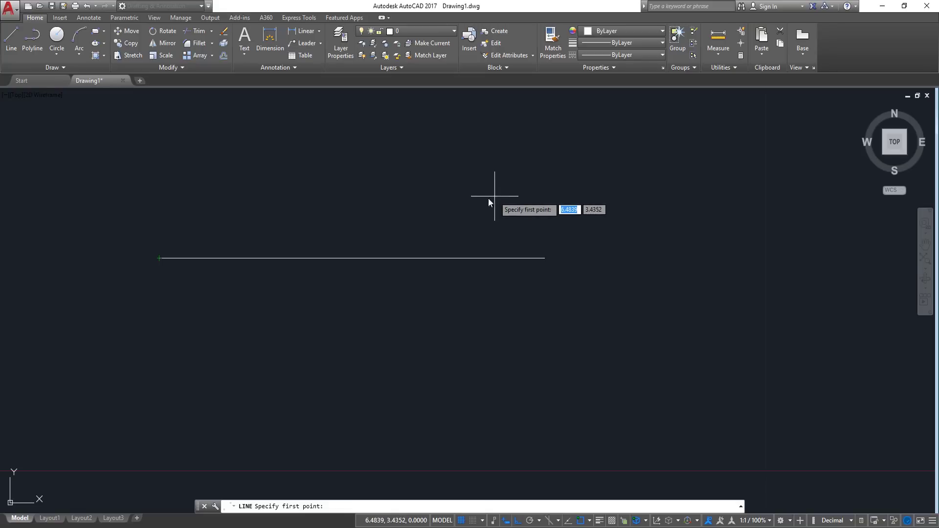
mouse_move(293, 375)
middle_mouse_down()
mouse_move(296, 329)
mouse_move(268, 327)
middle_mouse_up()
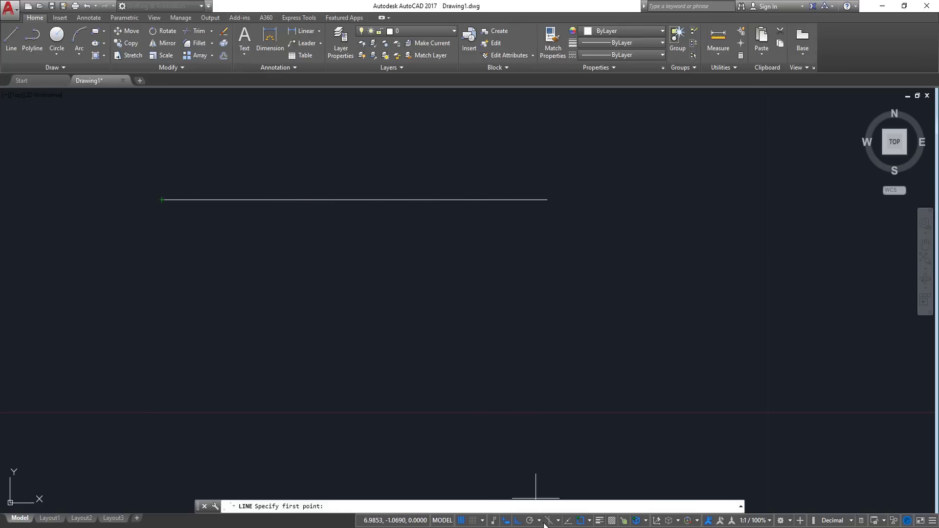
Enable every object snap mode in the drafting settings and turn Object Snap off
right_click(569, 523)
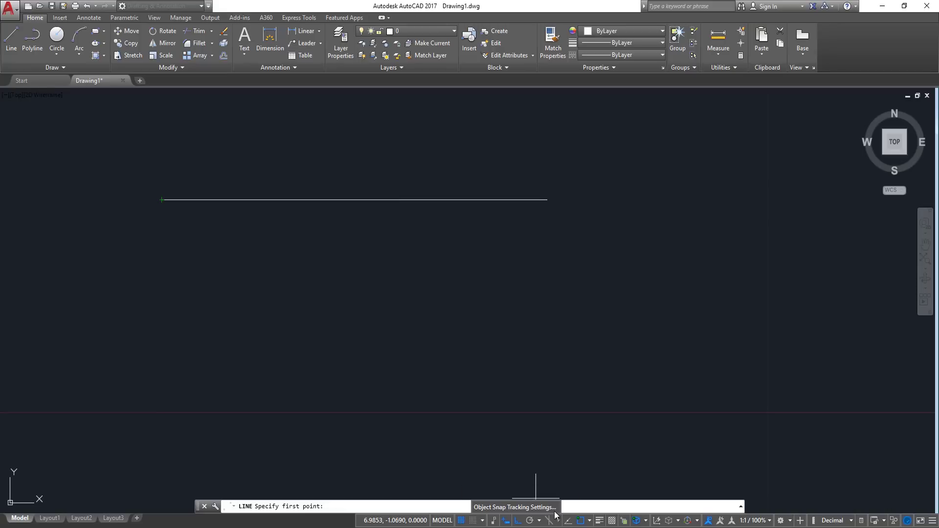
left_click(551, 508)
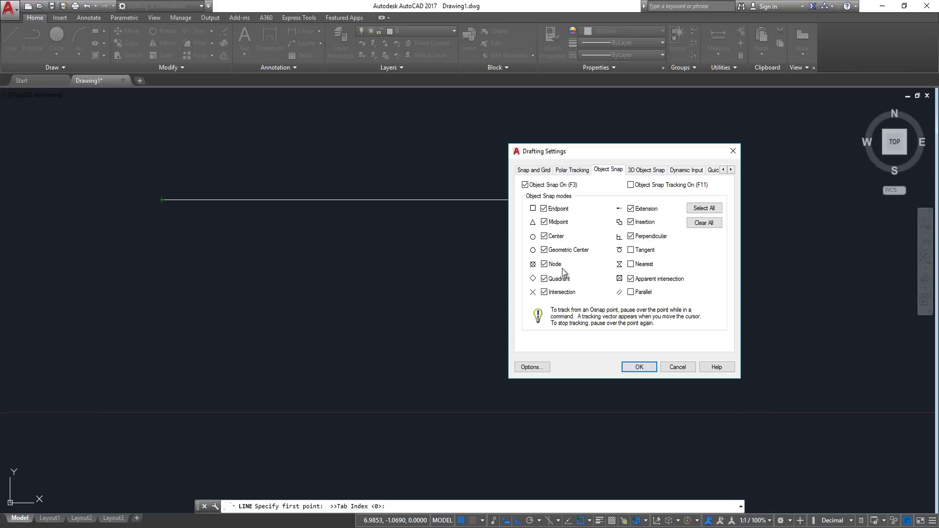
left_click(702, 215)
left_click(704, 223)
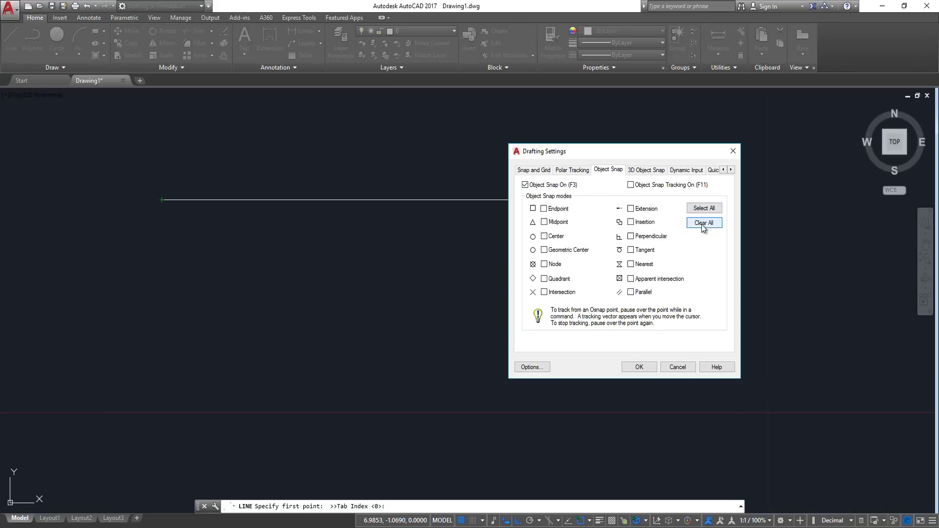
left_click(553, 209)
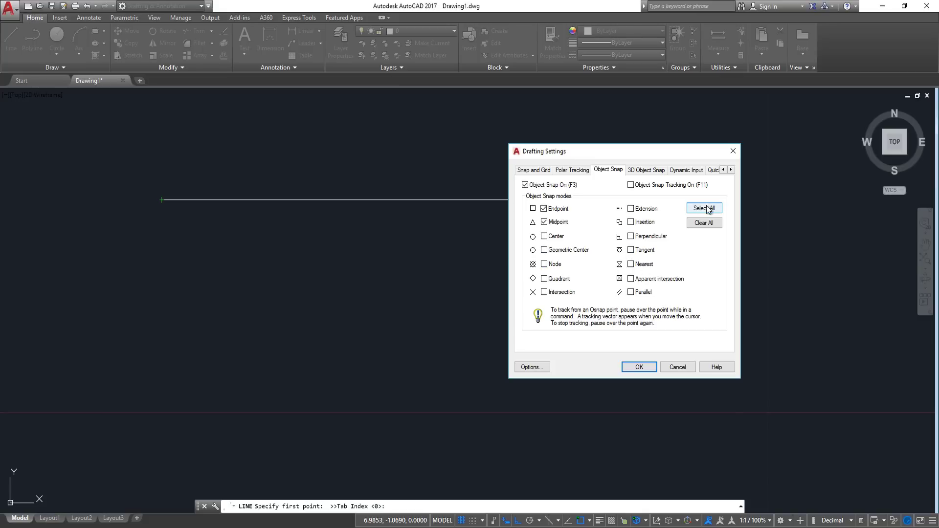
left_click(544, 236)
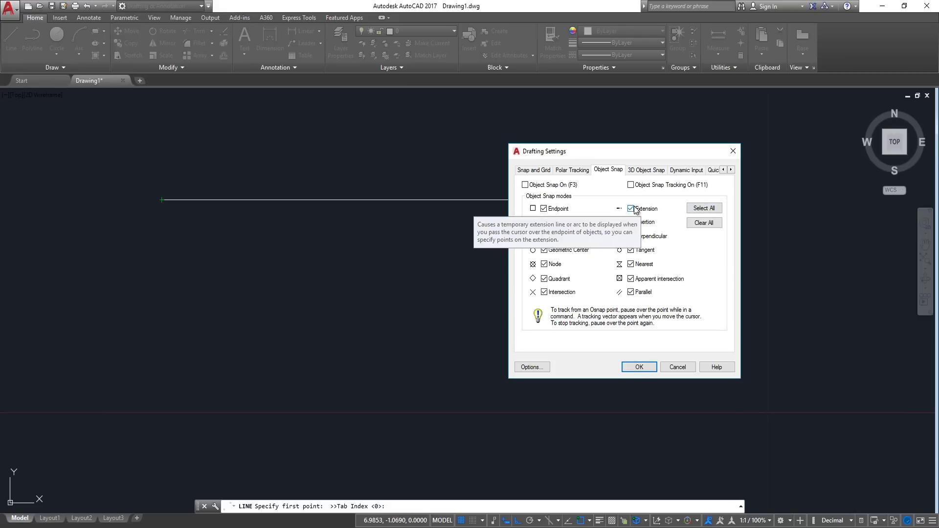
left_click(636, 367)
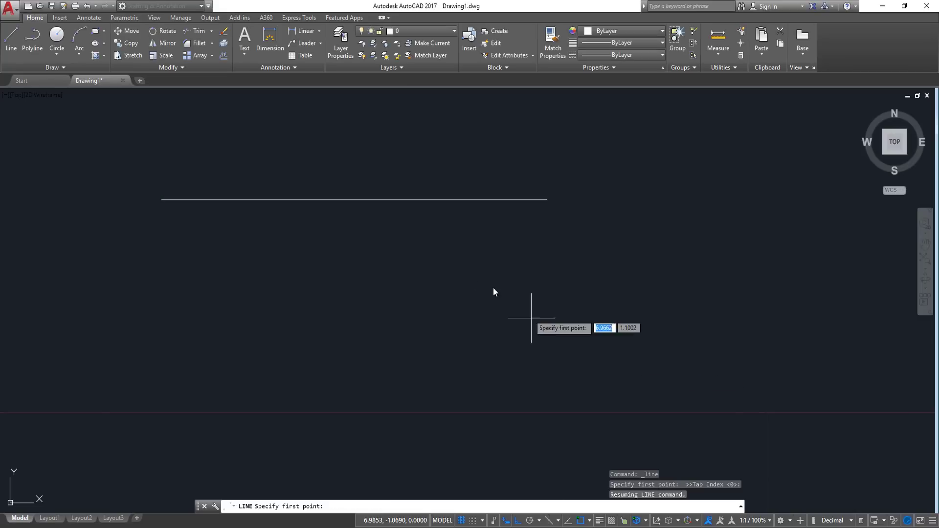
Without object snap, draw a vertical line downward from near the horizontal line's left end, and inspect the corner up close
left_click(161, 199)
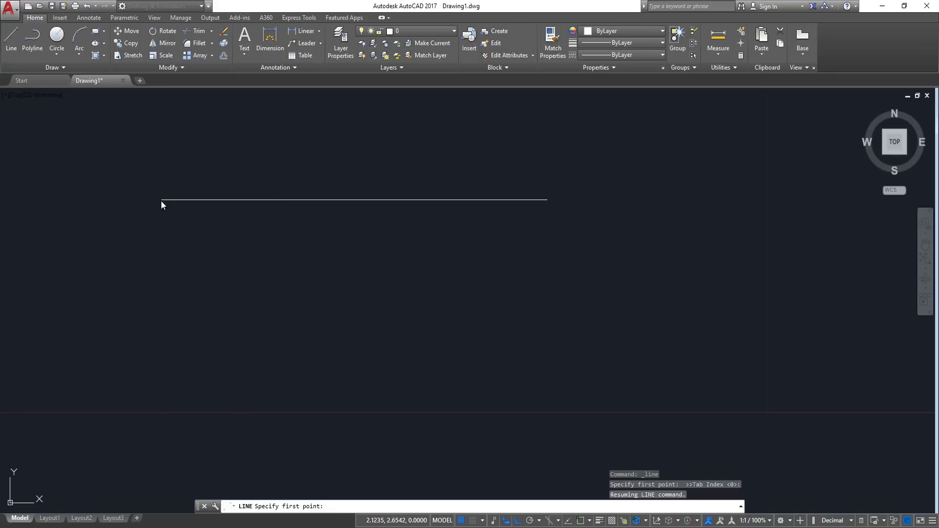
left_click(161, 347)
key("Escape")
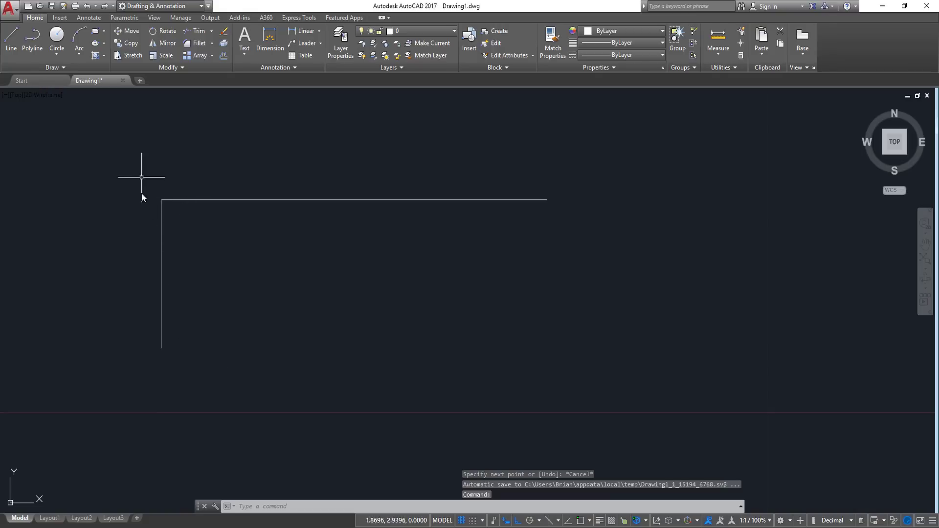
scroll(145, 194, "up", 3)
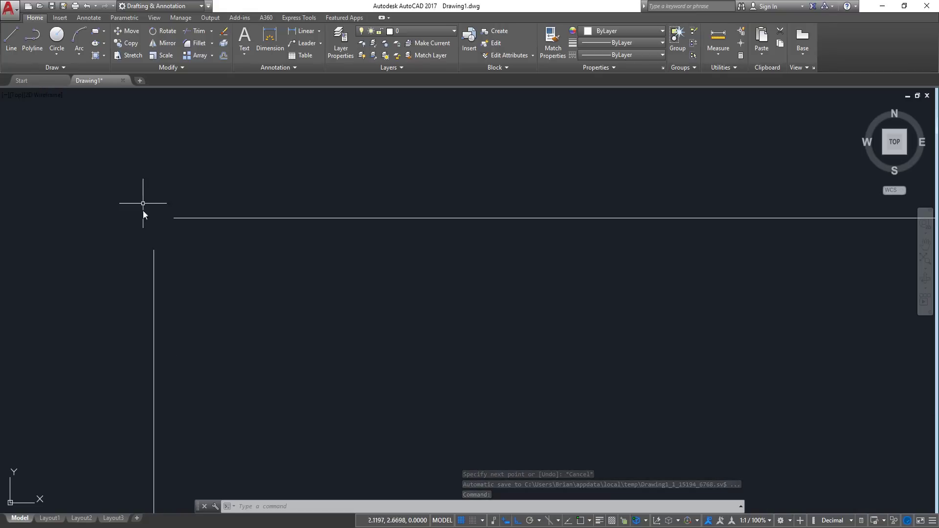
scroll(146, 200, "down", 4)
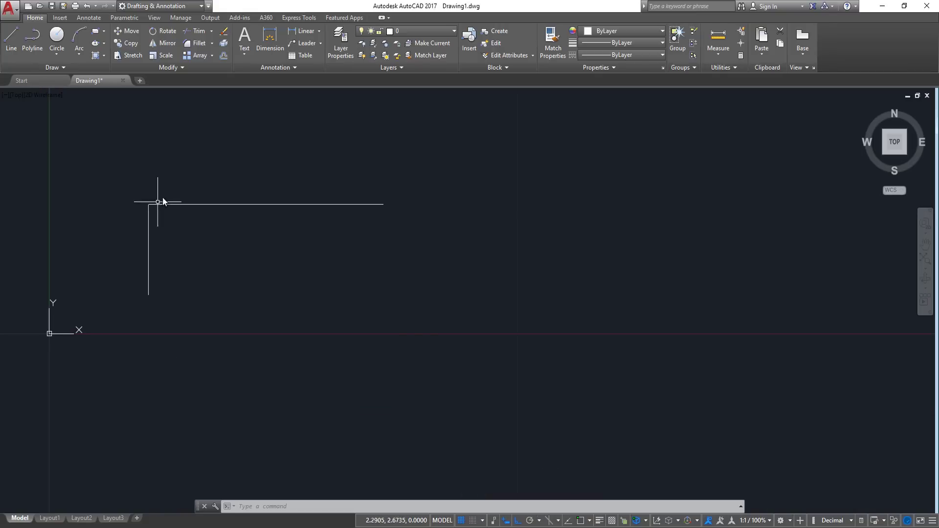
scroll(162, 204, "up", 2)
Try to start a line at the horizontal line's midpoint with object snap off, and cancel the command
left_click(15, 36)
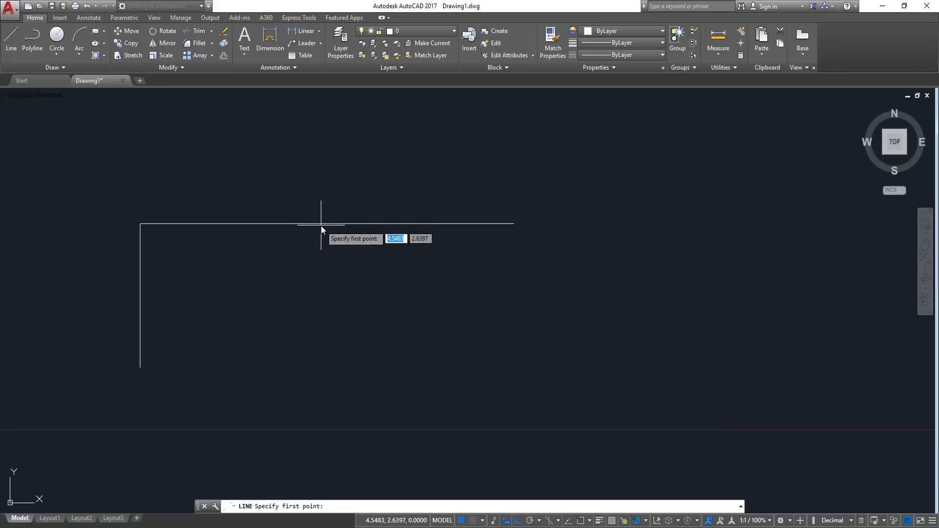
left_click(334, 224)
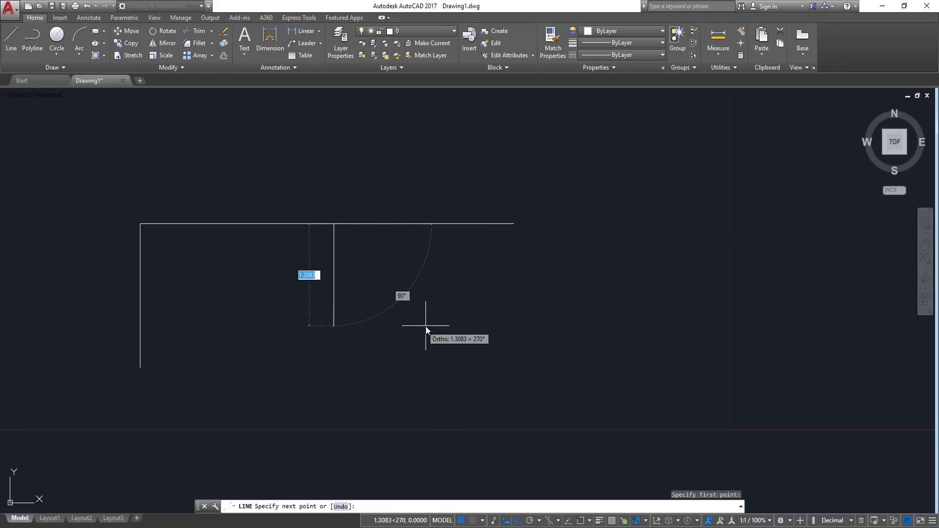
key("Escape")
scroll(400, 296, "down", 2)
left_click(12, 37)
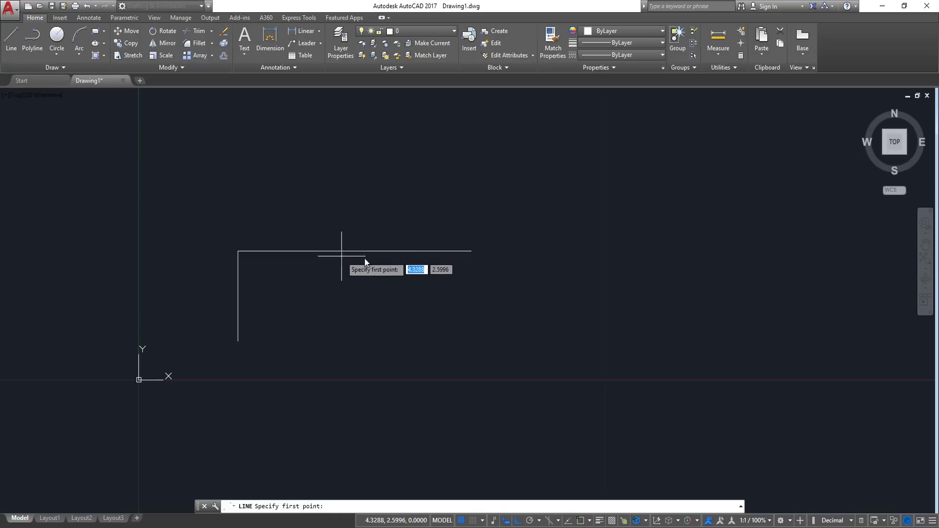
key("Escape")
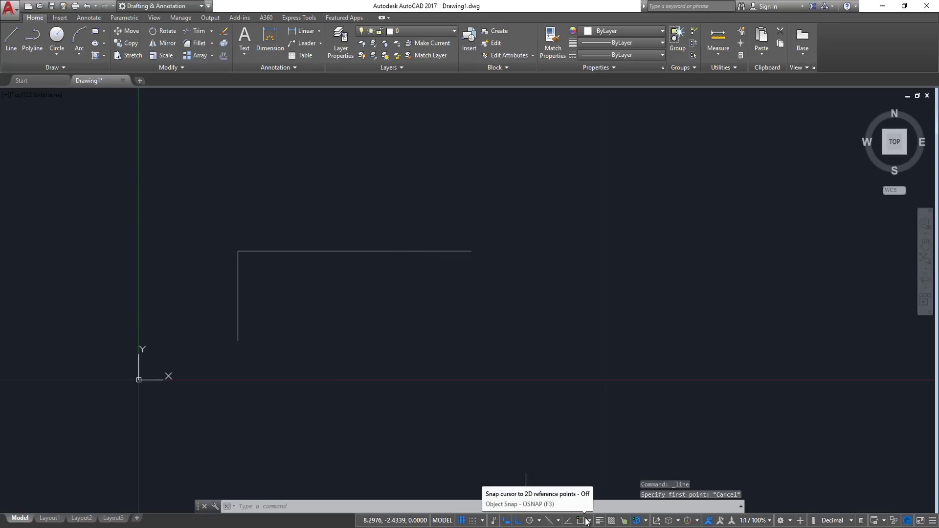
Turn Object Snap on with the Endpoint, Midpoint, Center and Perpendicular modes enabled in the drafting settings
right_click(566, 520)
left_click(515, 507)
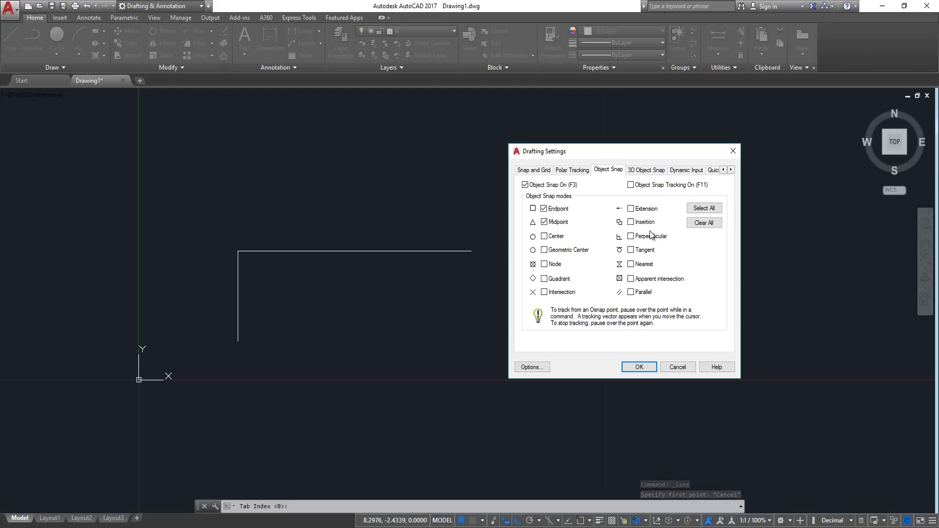
left_click(562, 237)
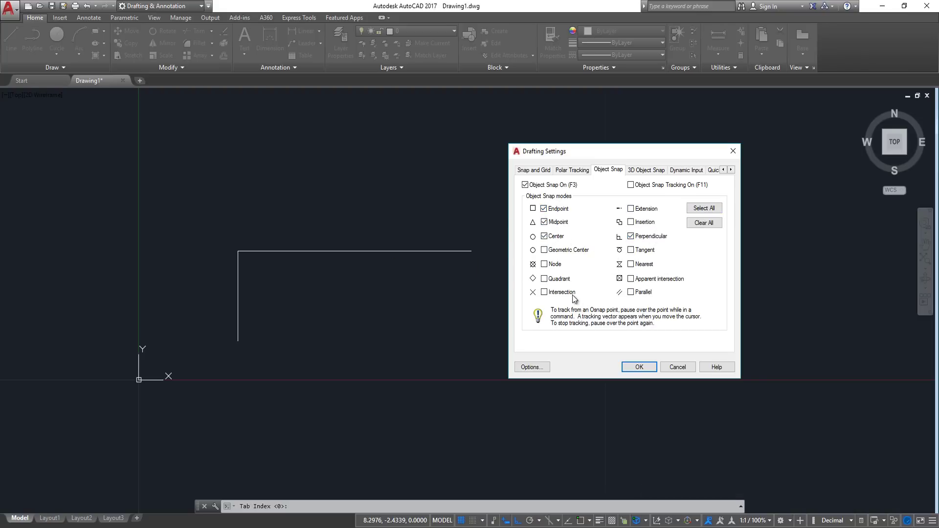
left_click(636, 368)
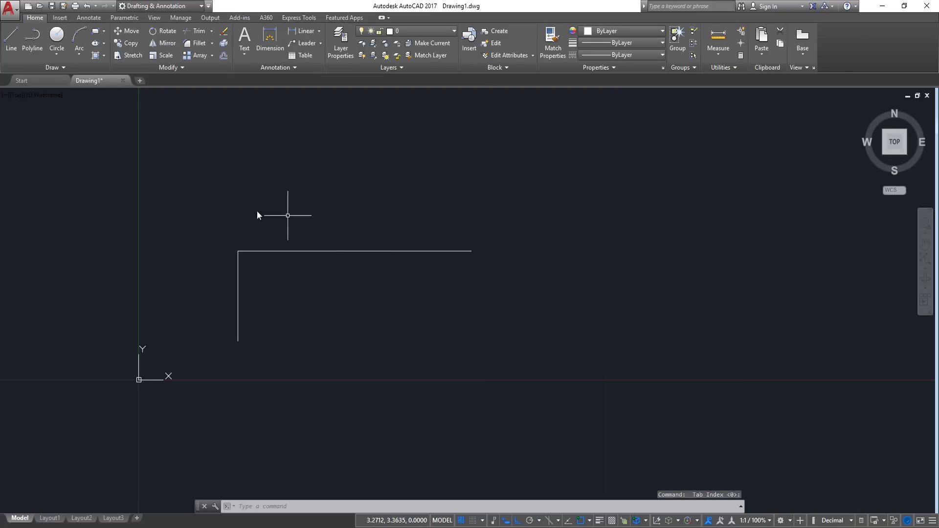
Draw a vertical line about 2.5 units long downward from the horizontal line's right endpoint, and inspect the corner up close
left_click(16, 42)
left_click(471, 252)
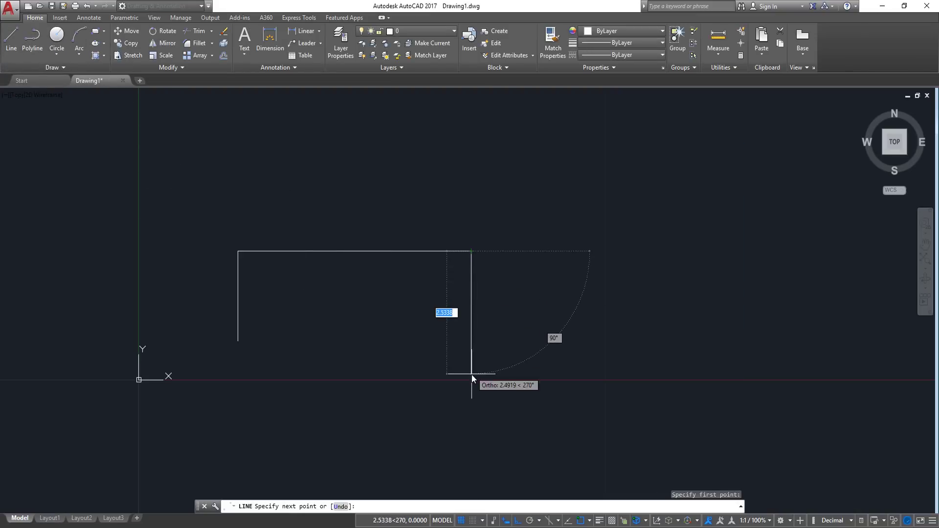
left_click(472, 378)
key("Escape")
scroll(489, 305, "up", 5)
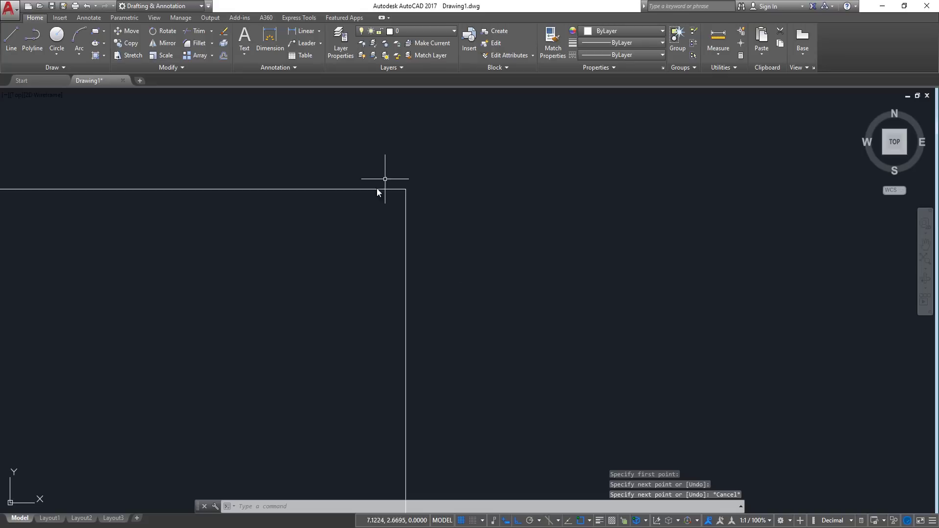
scroll(501, 244, "down", 3)
key("Return")
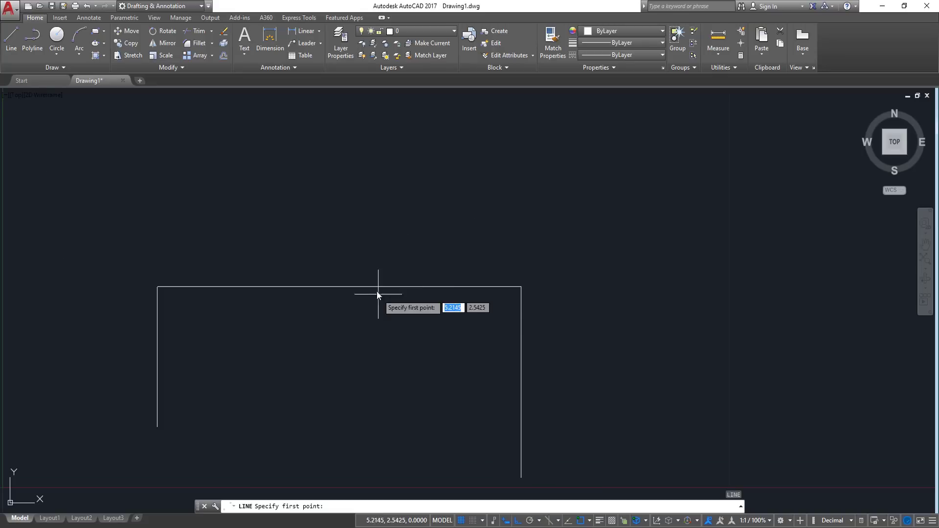
left_click(335, 286)
key("Escape")
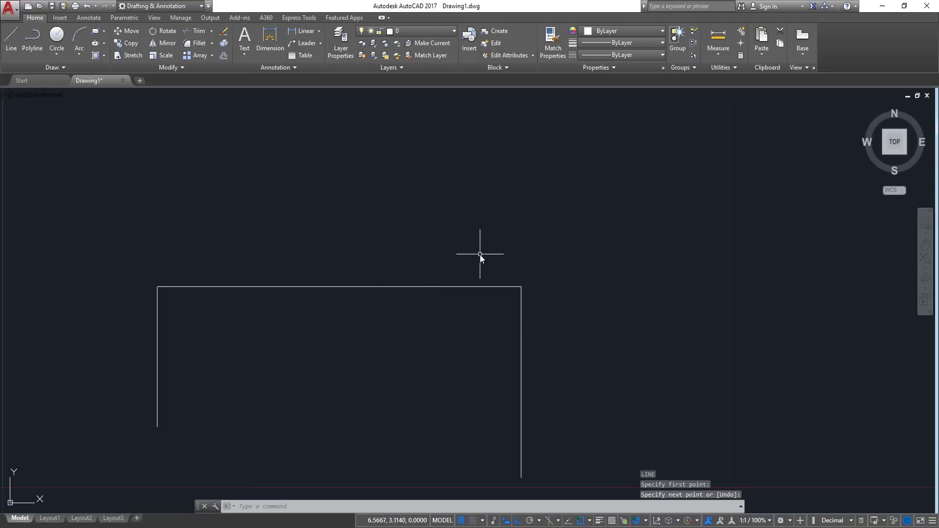
Draw a vertical line downward from the horizontal line's midpoint using the midpoint snap
key("Return")
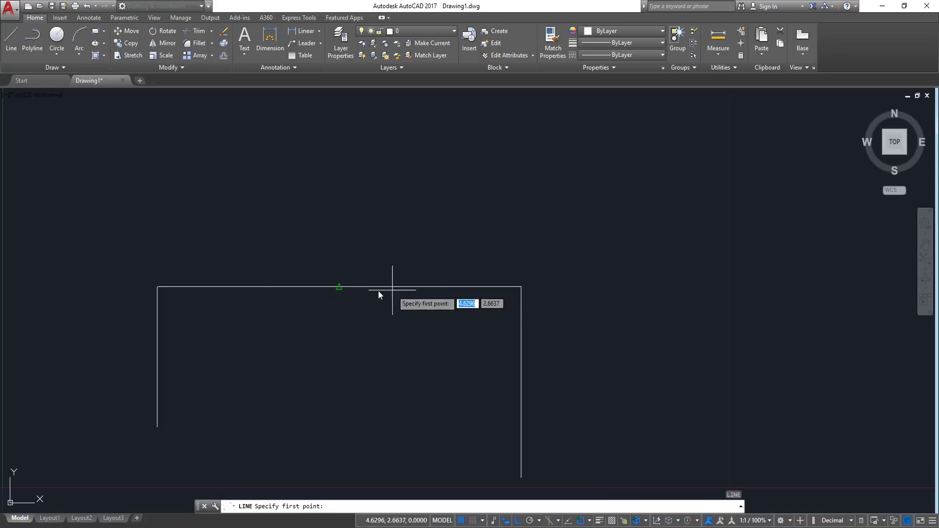
left_click(341, 286)
left_click(328, 433)
key("Return")
scroll(415, 367, "down", 2)
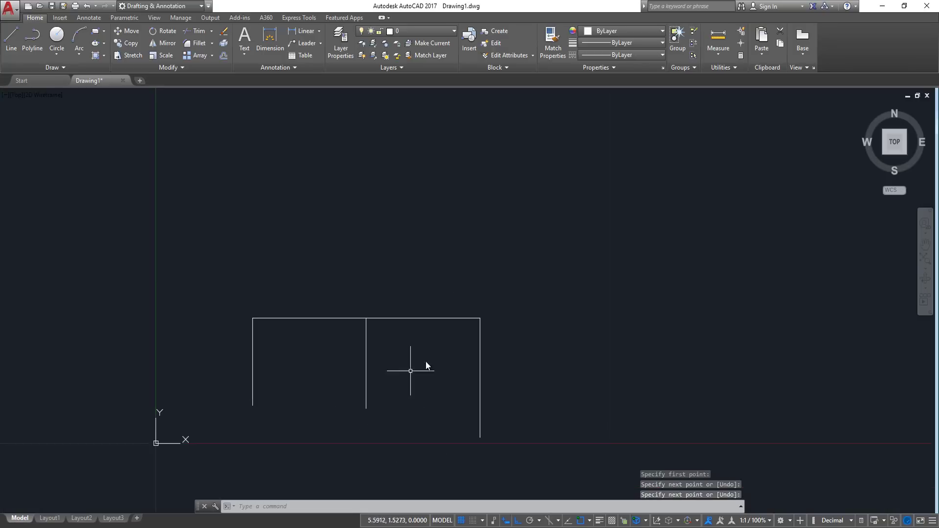
Erase the horizontal line and all three vertical lines using crossing selections
middle_click_drag(549, 342, 597, 305)
left_click(579, 266)
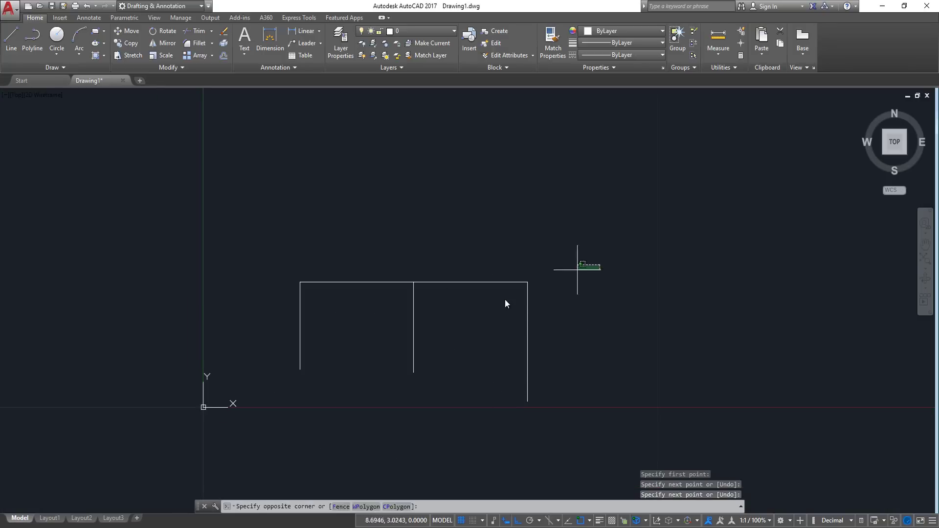
left_click(323, 323)
key("Delete")
left_click(425, 251)
left_click(255, 342)
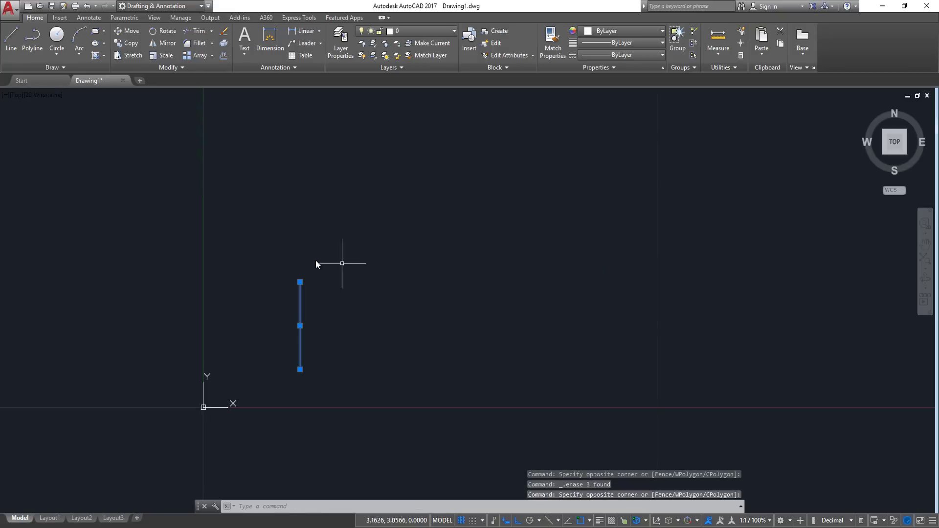
key("Delete")
Draw three connected lines, each 5 units long, going right, down and left to form a square open on its left side
middle_click_drag(519, 258, 466, 338)
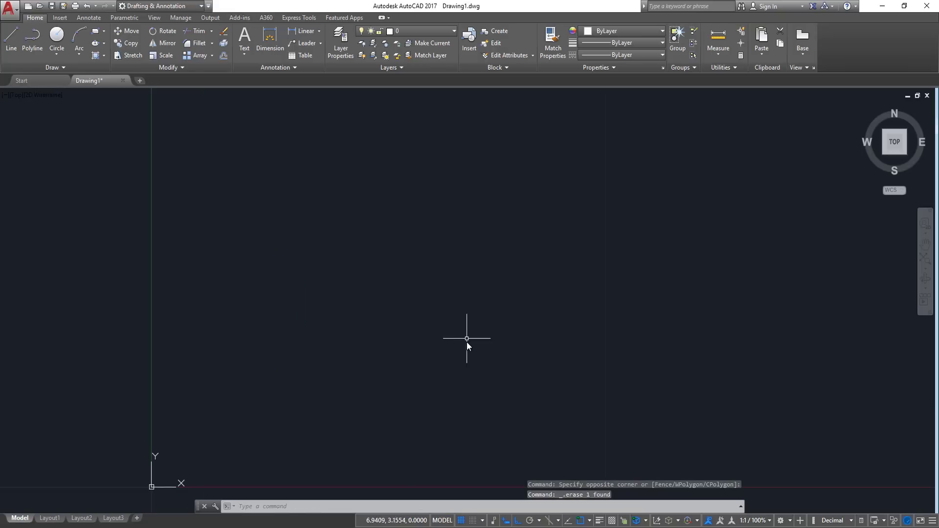
left_click(17, 30)
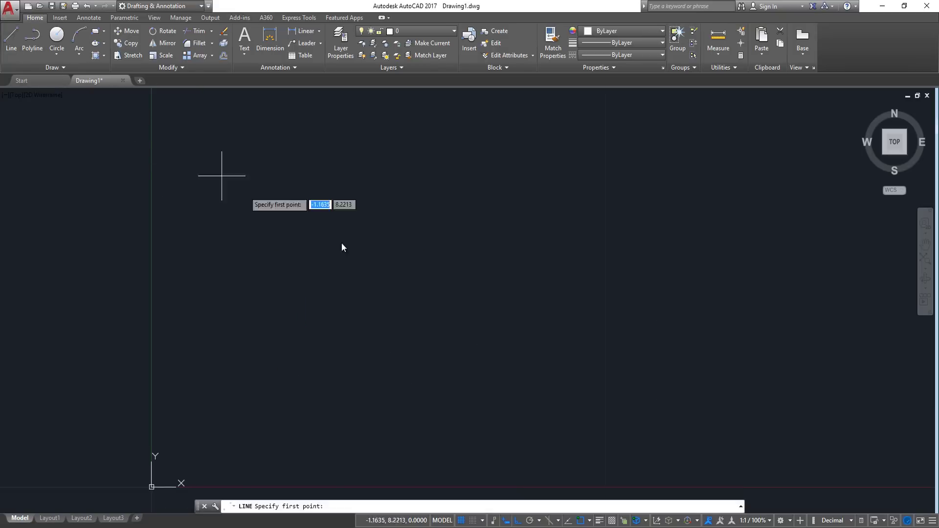
left_click(332, 228)
type("5")
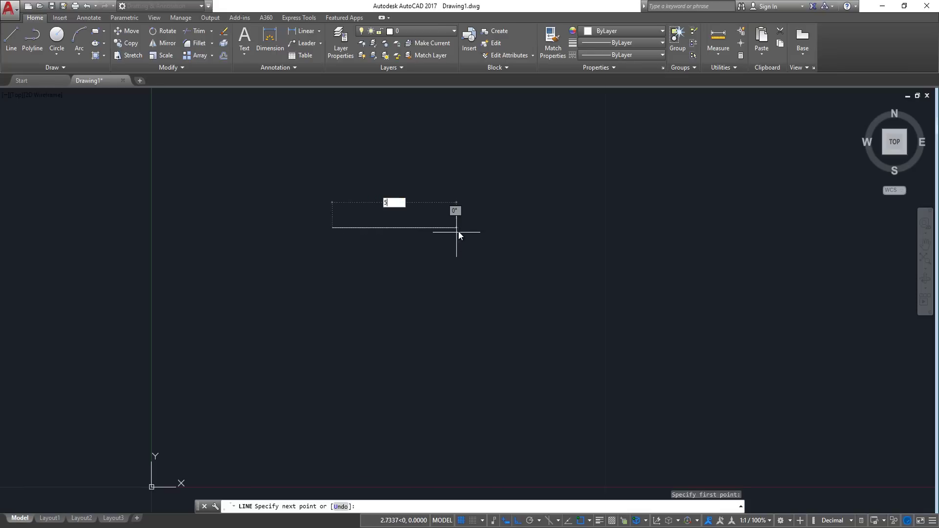
key("Return")
type("5.2")
key("Return")
scroll(410, 315, "down", 2)
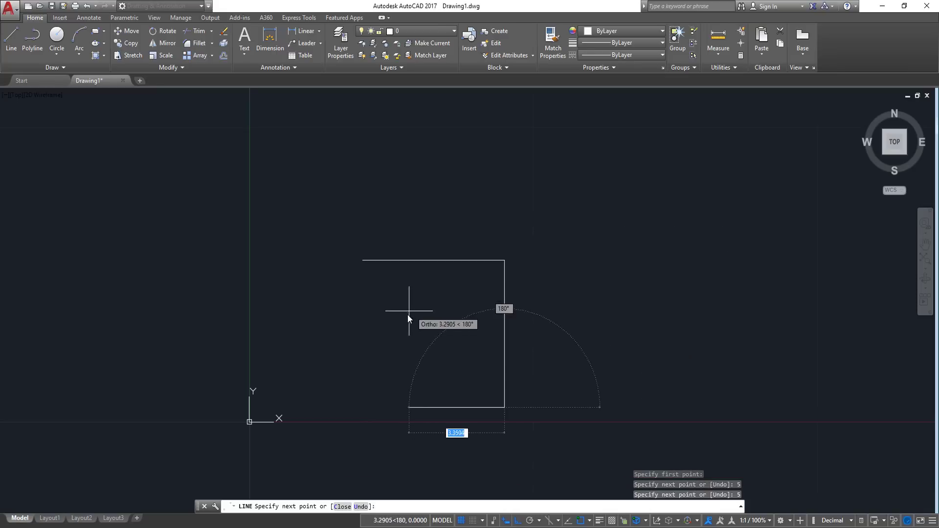
type("5")
key("Return")
scroll(381, 283, "down", 1)
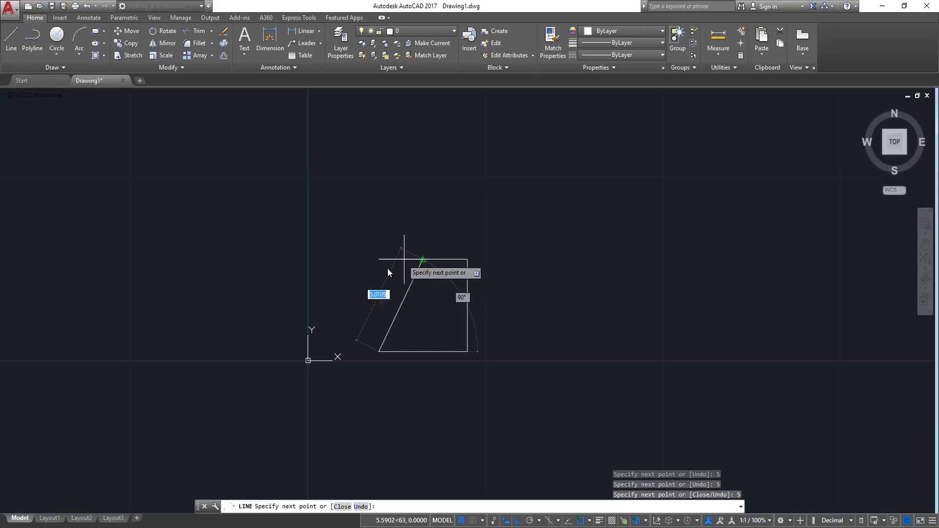
key("Escape")
Zoomed far out from the open square, draw a horizontal polyline segment 5 units long and end the command
middle_click_drag(546, 234, 389, 285)
scroll(288, 306, "down", 4)
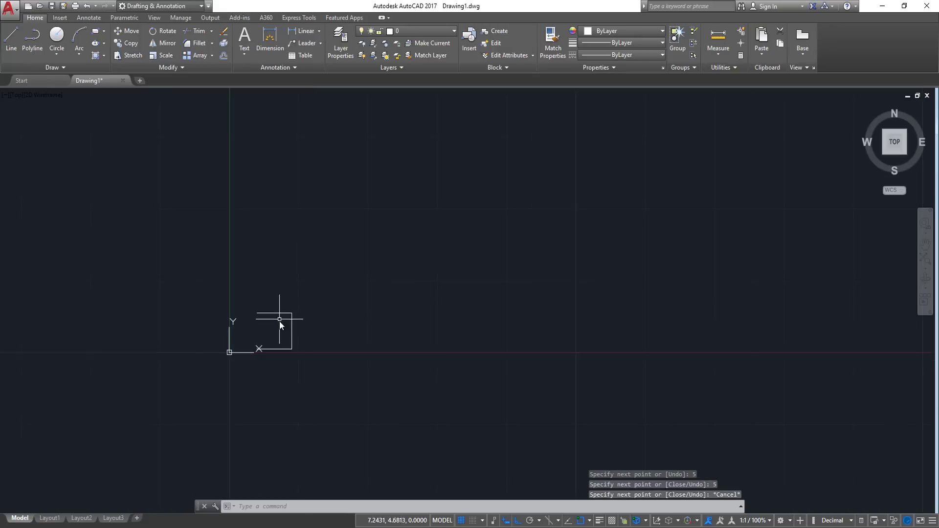
mouse_move(495, 266)
middle_mouse_down()
mouse_move(316, 376)
mouse_move(199, 426)
middle_mouse_up()
scroll(315, 376, "down", 3)
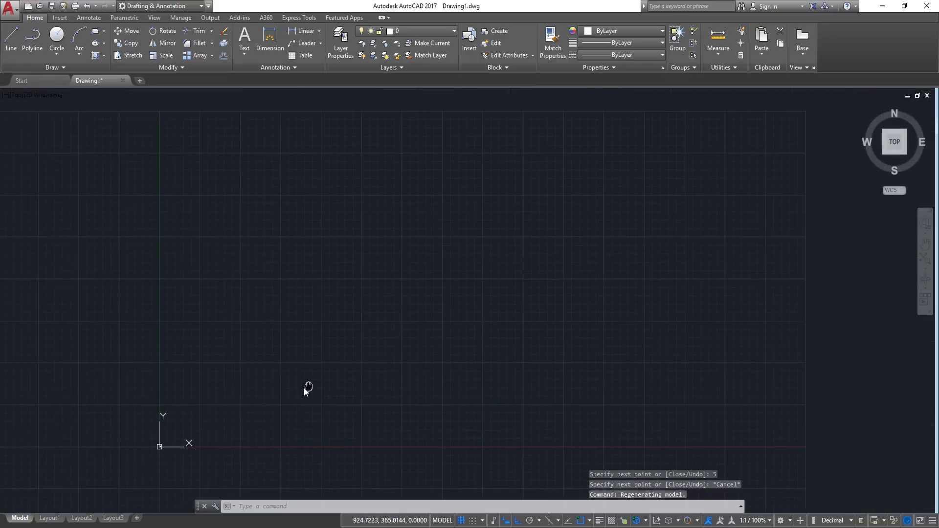
type("pl")
key("Return")
left_click(231, 303)
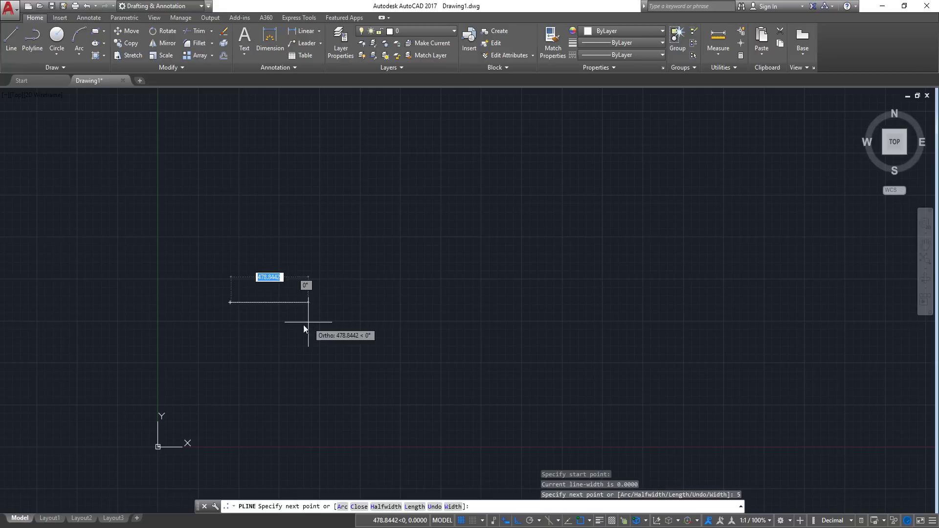
key("Escape")
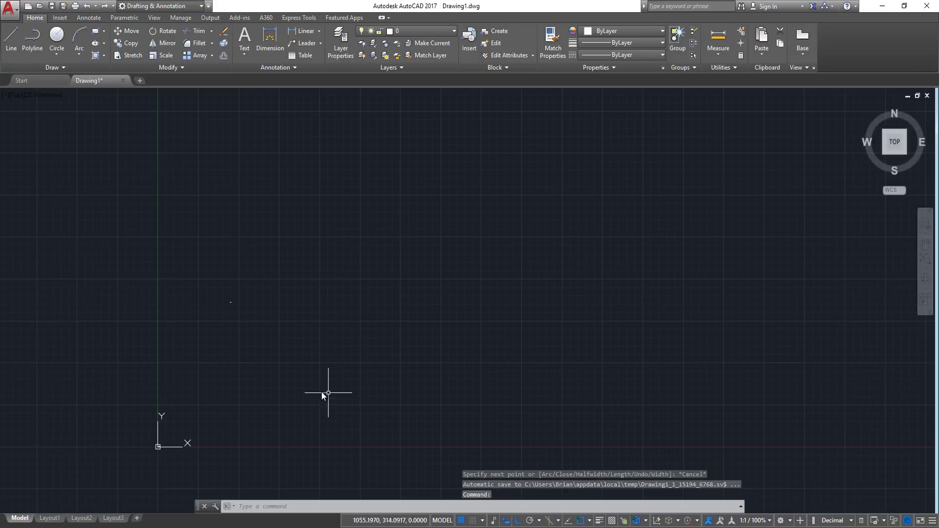
Find the tiny horizontal polyline segment, select it with a crossing window and erase it
scroll(218, 310, "up", 5)
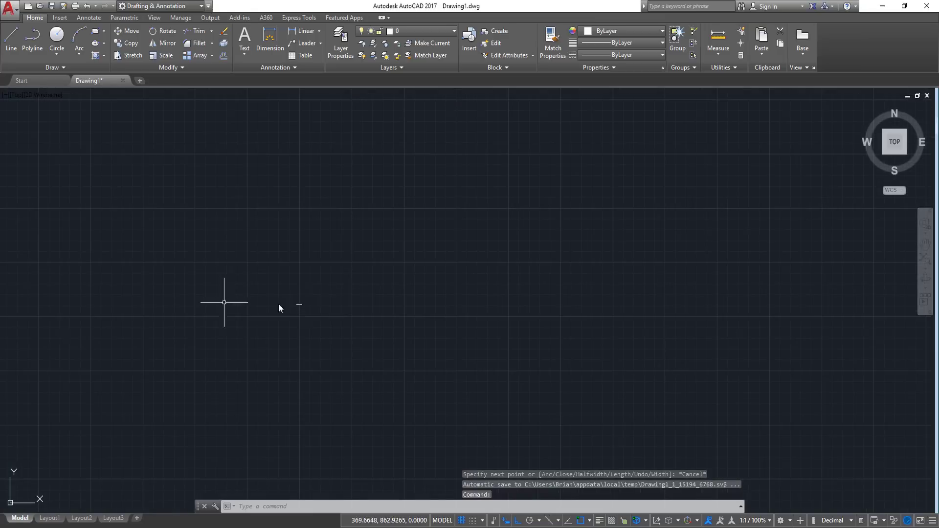
scroll(190, 419, "up", 8)
middle_click_drag(570, 191, 381, 319)
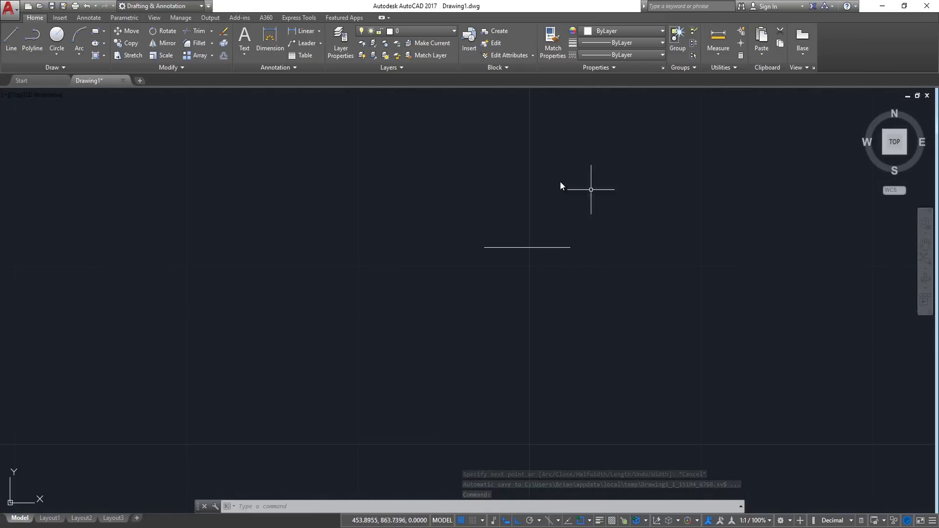
left_click(530, 220)
left_click(465, 280)
scroll(442, 279, "down", 5)
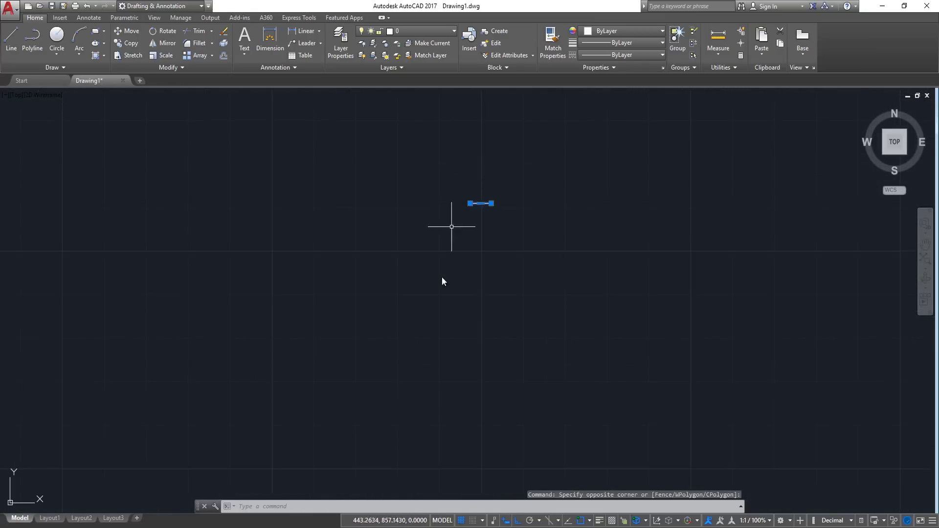
key("Delete")
Draw a Center, Radius circle with radius 1 above and to the right of the open square
scroll(447, 198, "up", 10)
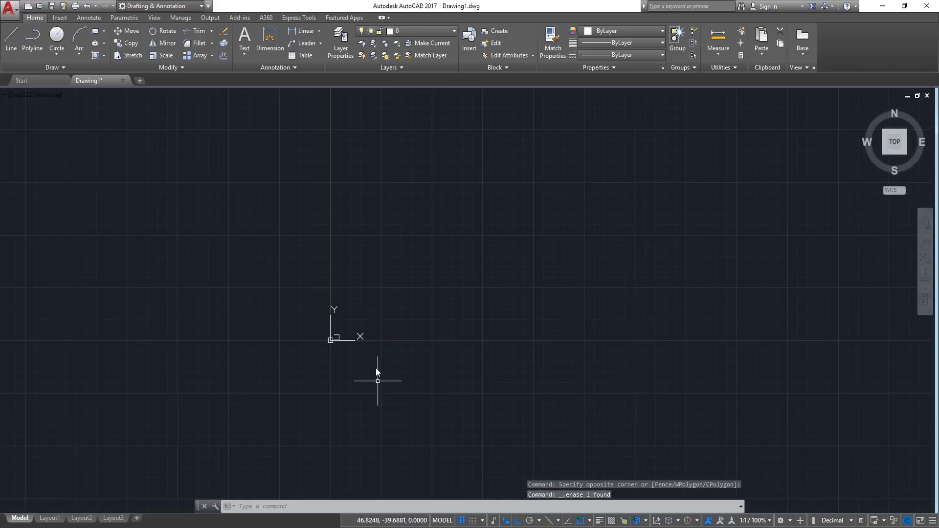
mouse_move(260, 387)
middle_mouse_down()
mouse_move(301, 409)
mouse_move(300, 320)
middle_mouse_up()
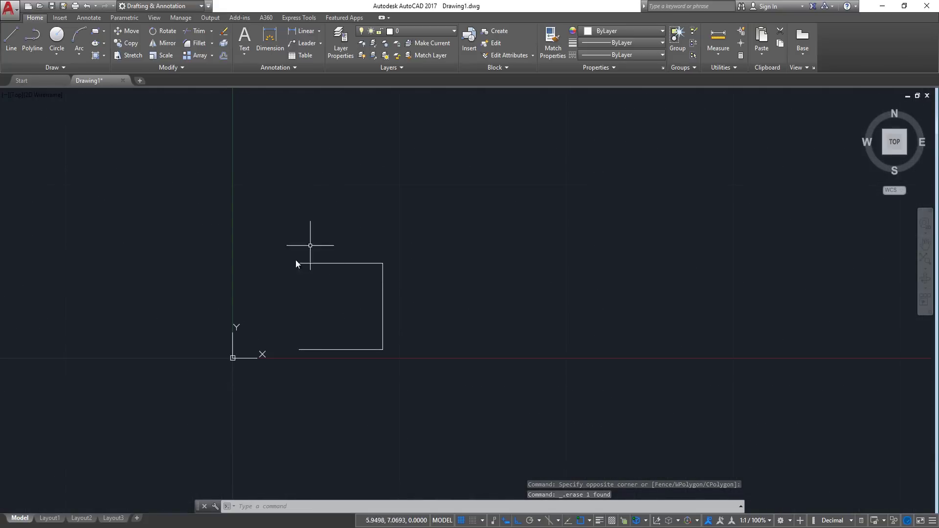
middle_click_drag(365, 272, 209, 386)
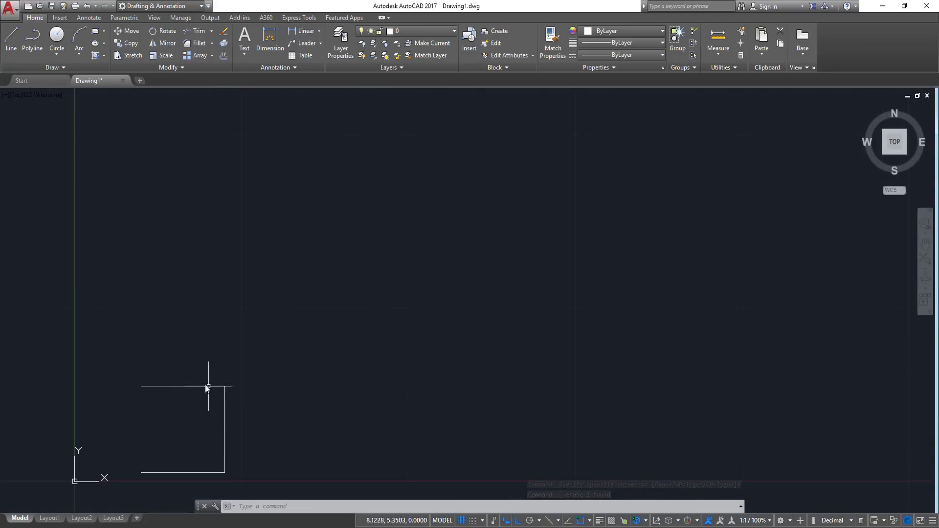
middle_click_drag(134, 155, 206, 98)
middle_click_drag(99, 125, 96, 121)
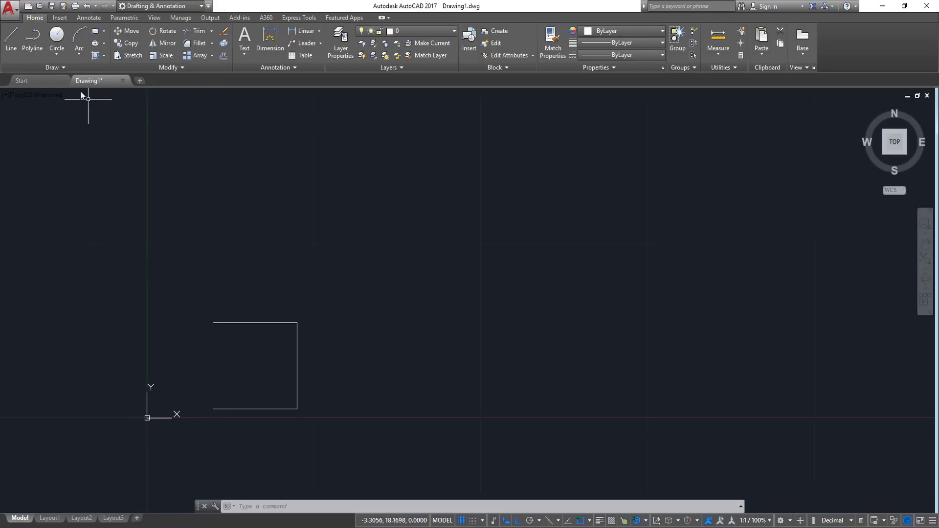
left_click(58, 57)
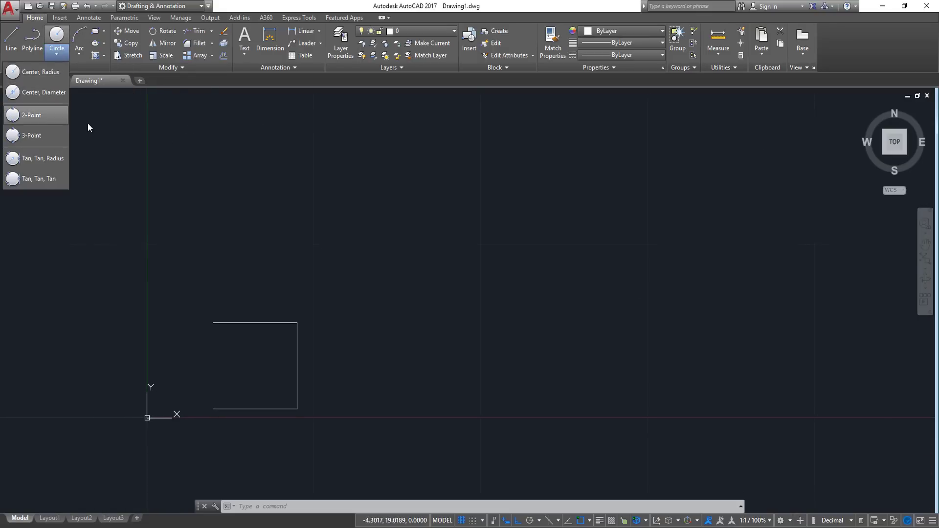
left_click(39, 72)
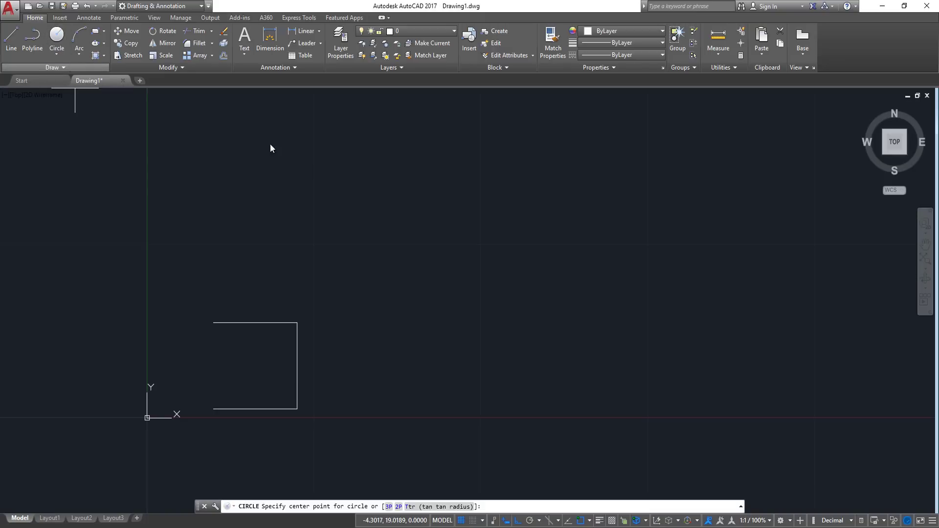
left_click(410, 232)
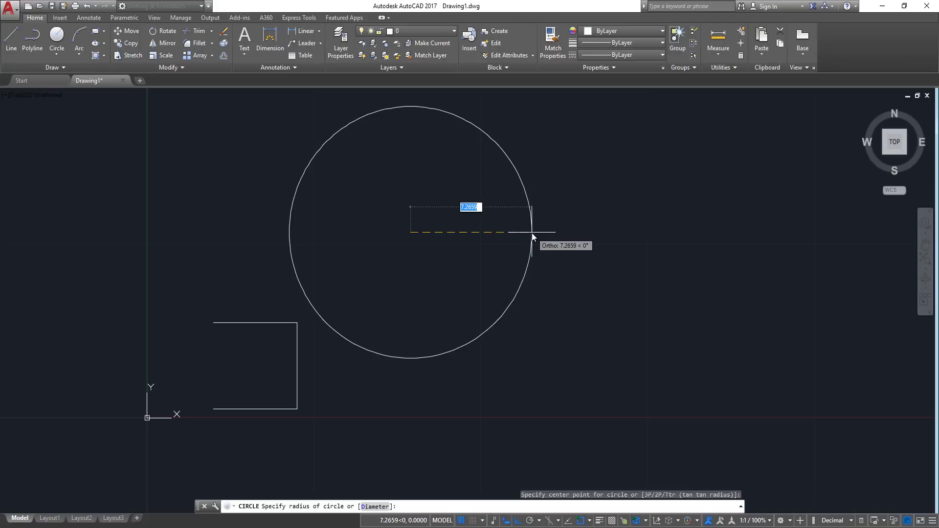
type("1")
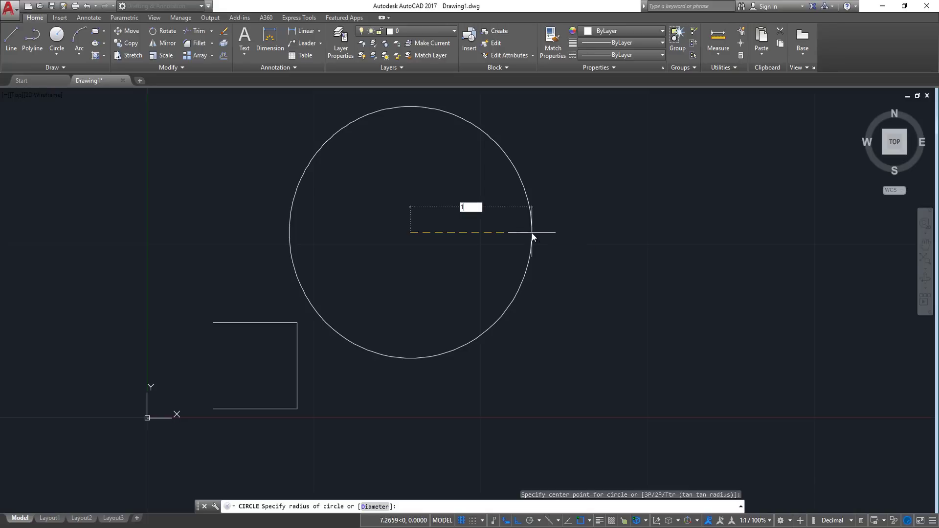
key("Return")
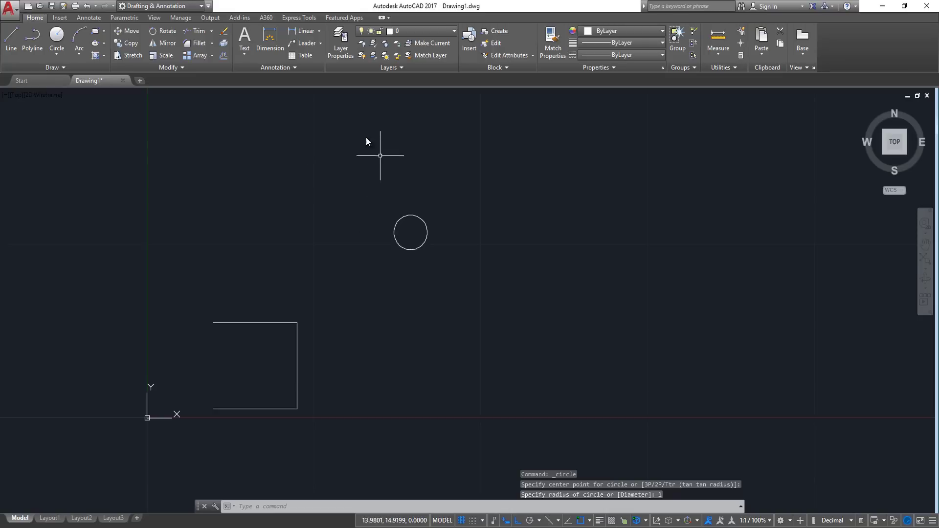
Add a horizontal linear dimension across the circle's width, placing the dimension line above the circle
left_click(300, 34)
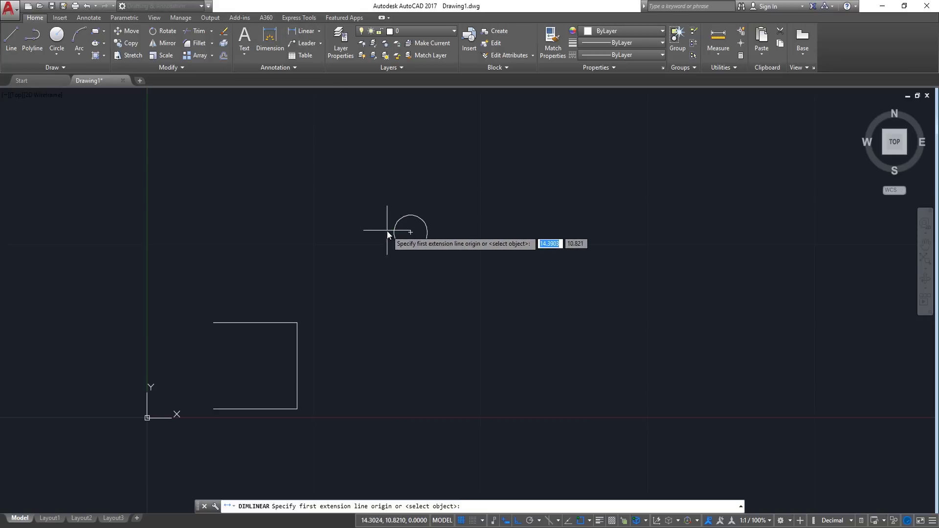
left_click(390, 234)
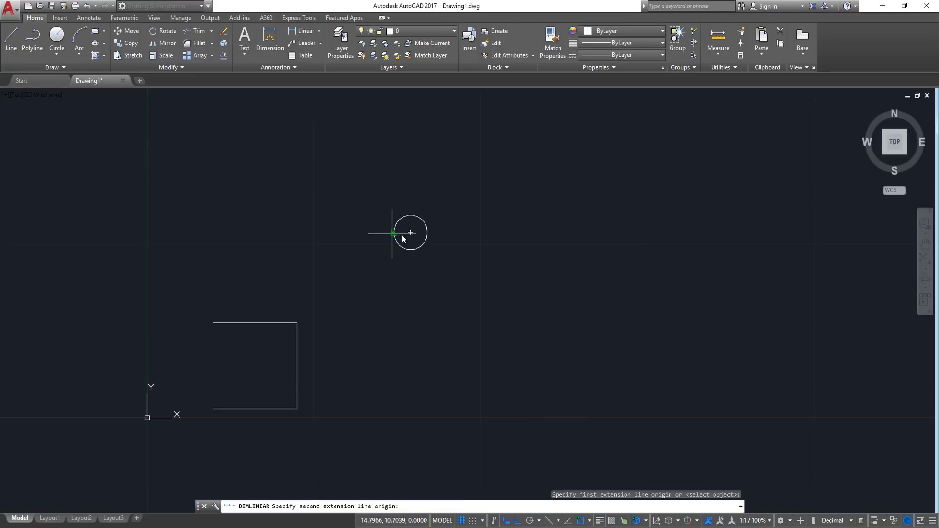
left_click(428, 234)
left_click(428, 189)
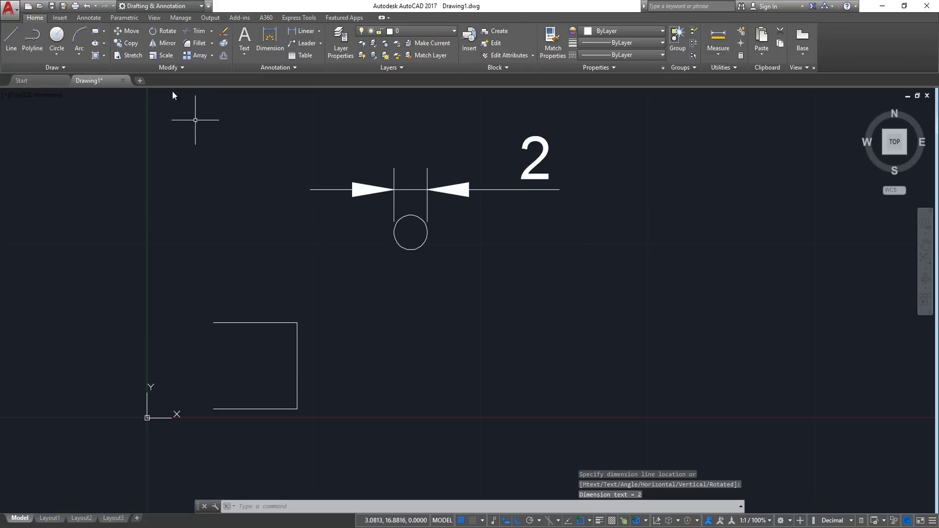
Draw a Center, Diameter circle with diameter 2 just to the right of the dimensioned circle
left_click(60, 54)
left_click(59, 92)
left_click(470, 235)
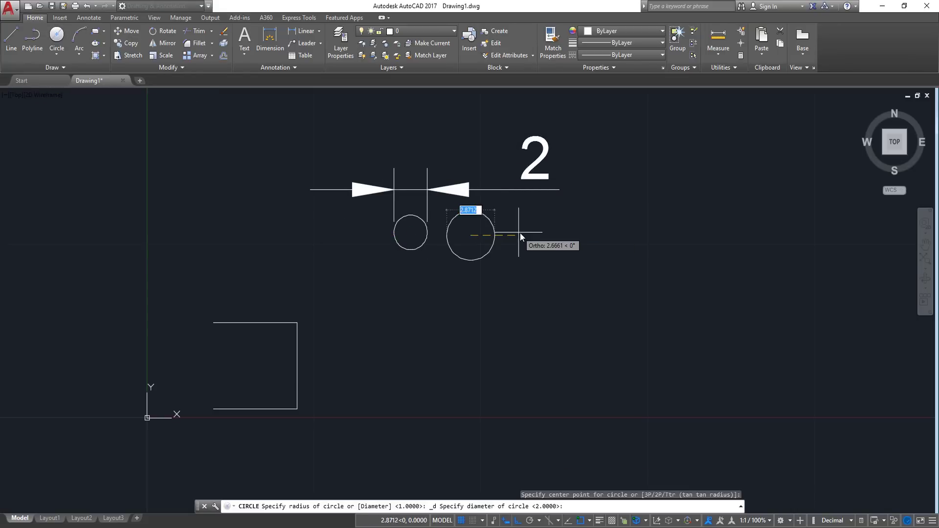
type("2")
key("Return")
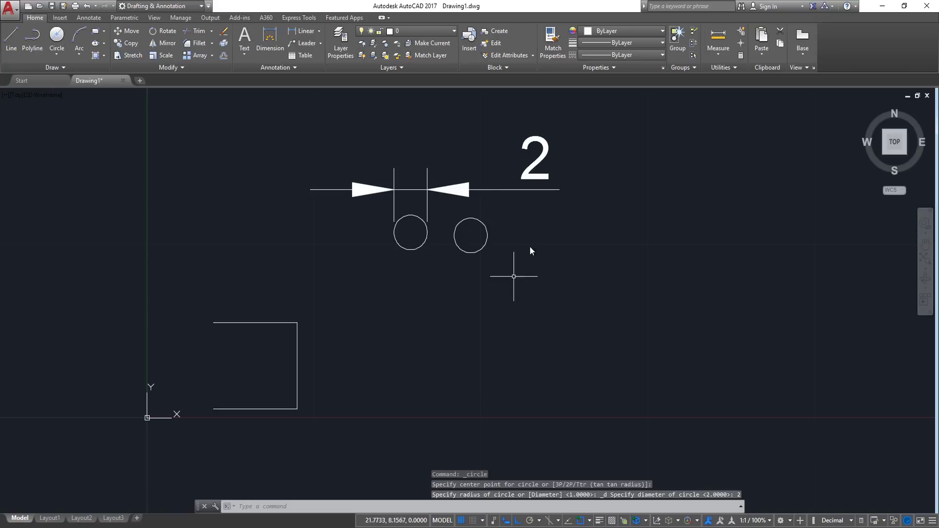
Draw a 2-Point circle from the midpoint of the open square's upper side to the midpoint of its lower side
left_click(55, 57)
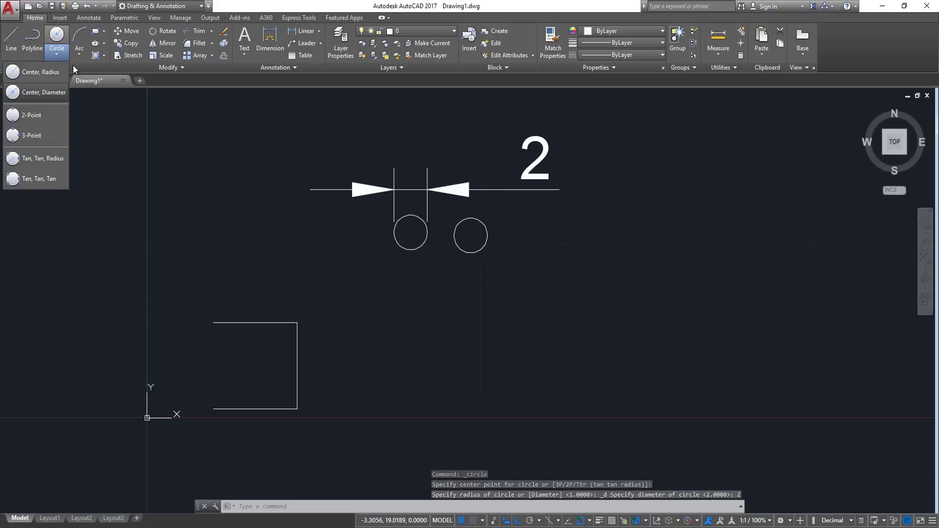
left_click(16, 120)
scroll(237, 384, "up", 2)
middle_click_drag(246, 348, 300, 311)
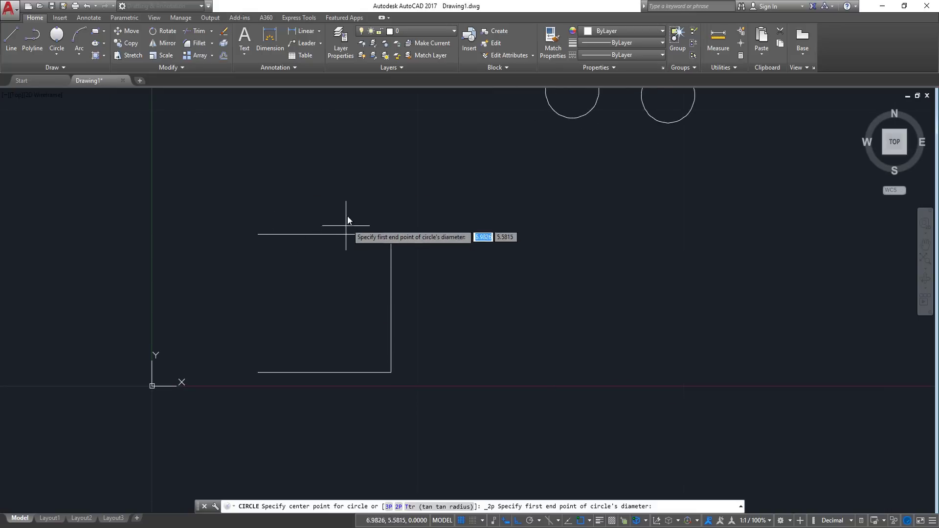
left_click(322, 235)
left_click(324, 373)
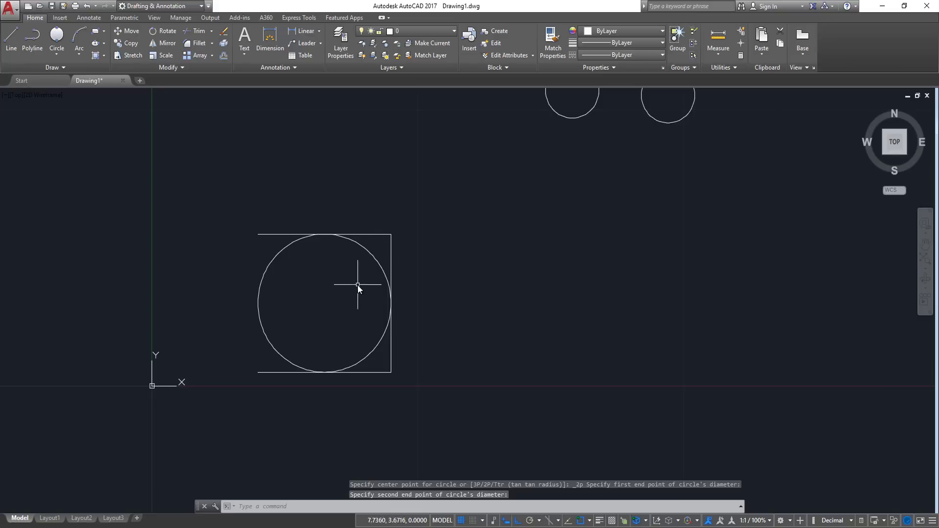
Select the circle inside the open square with a crossing window and erase it
left_click(384, 277)
left_click(353, 258)
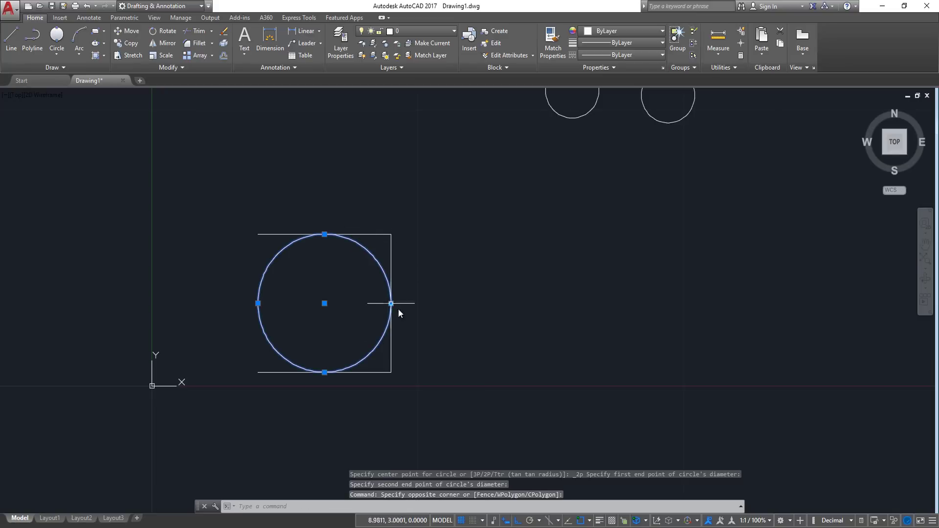
key("Delete")
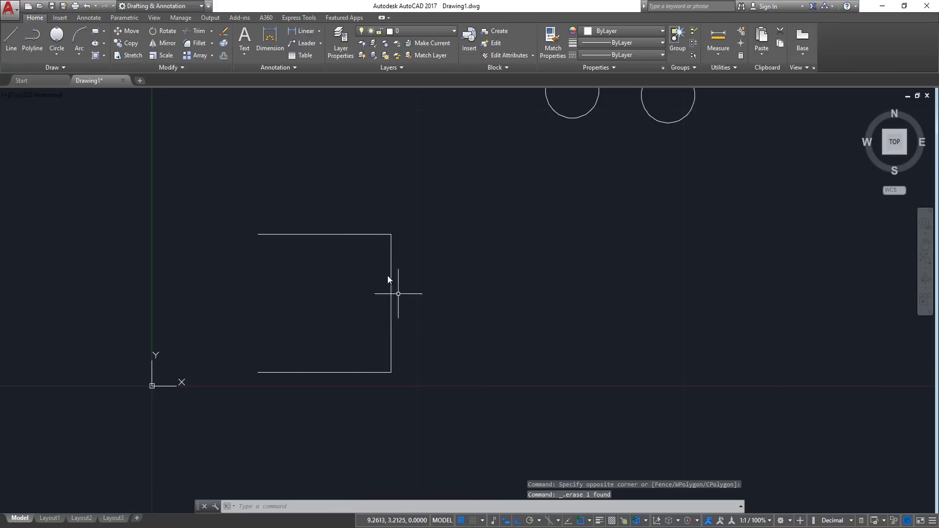
Draw a 3-Point circle through the midpoints of the open square's upper, lower and right sides
left_click(63, 51)
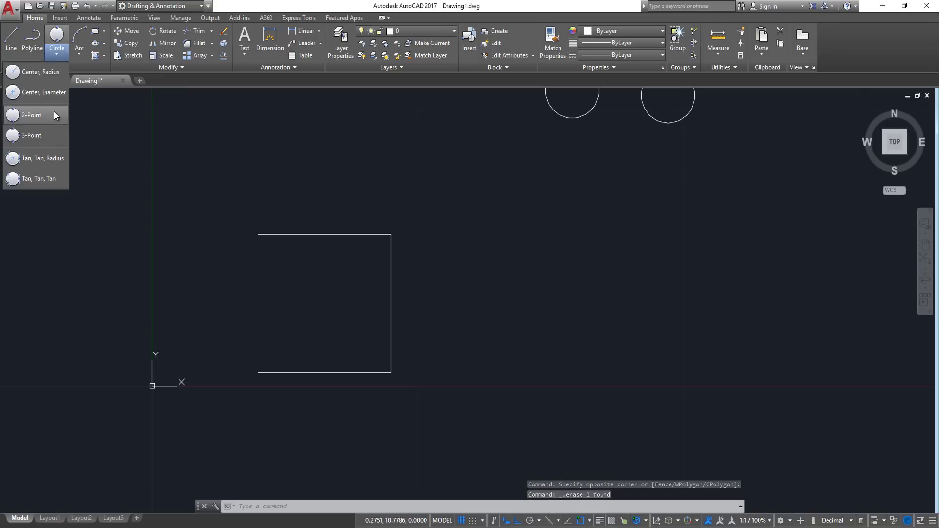
left_click(31, 136)
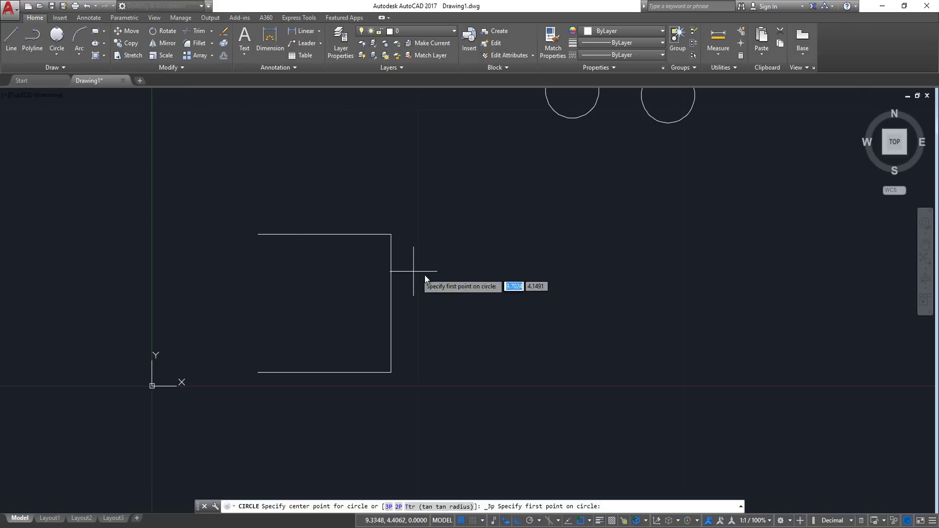
left_click(324, 234)
left_click(324, 372)
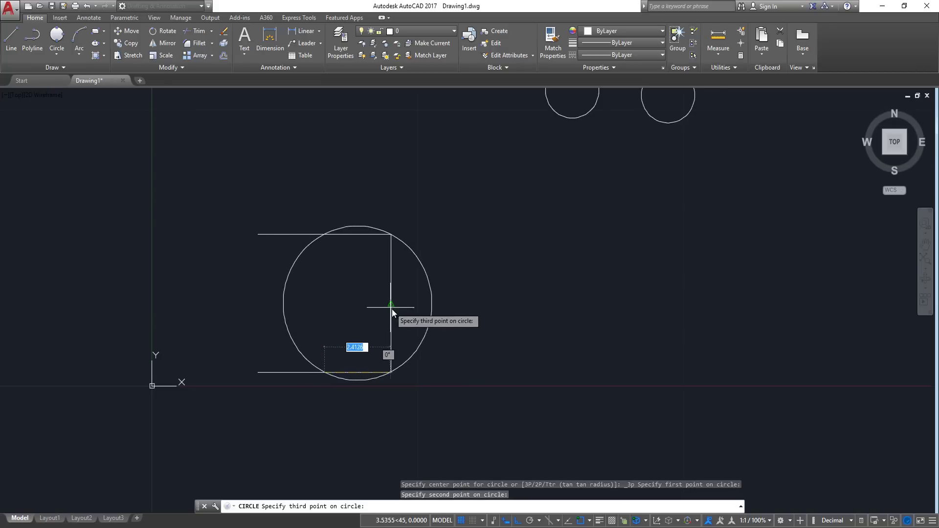
left_click(390, 303)
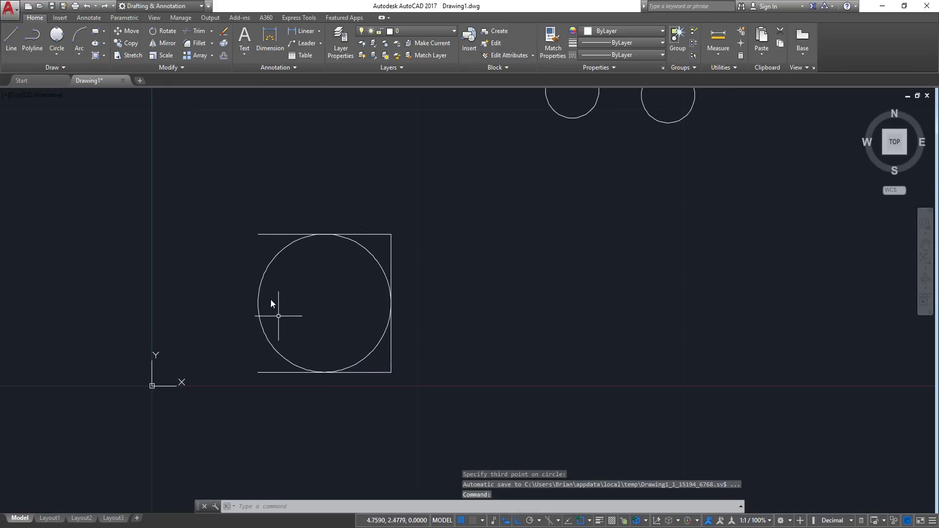
Select the open square and its inscribed circle with a crossing window and erase them
middle_click_drag(424, 307, 329, 307)
left_click(356, 212)
left_click(157, 383)
key("Delete")
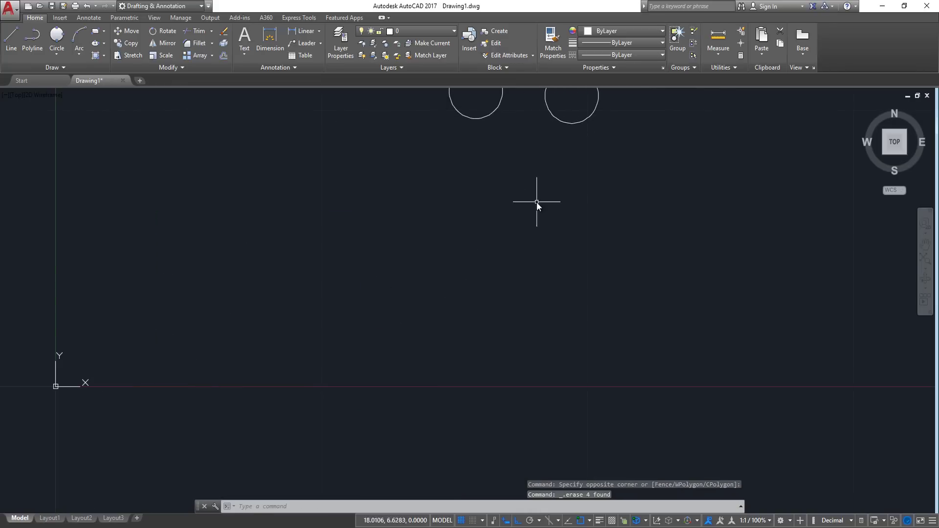
Draw a single line sloping down to the right below and left of the circles, with Ortho turned off
middle_click_drag(536, 201, 453, 201)
left_click(14, 35)
left_click(179, 163)
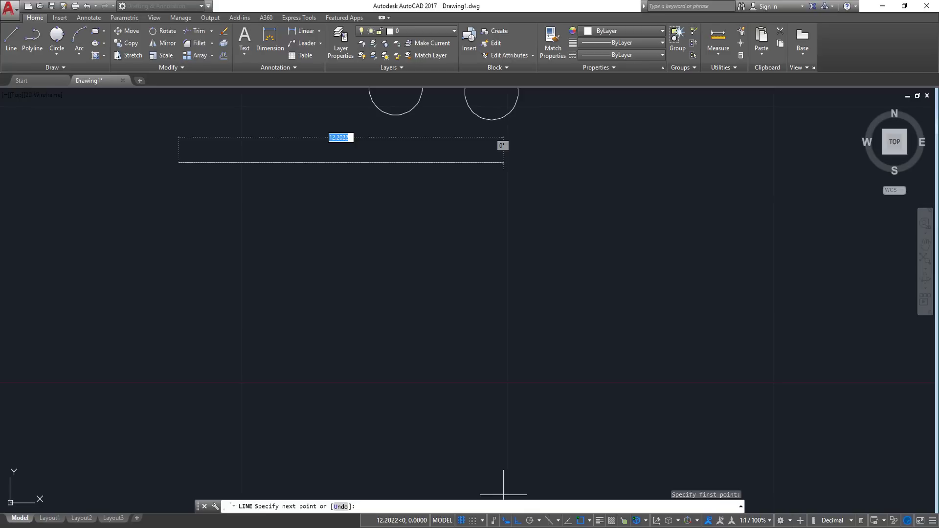
left_click(518, 520)
left_click(236, 239)
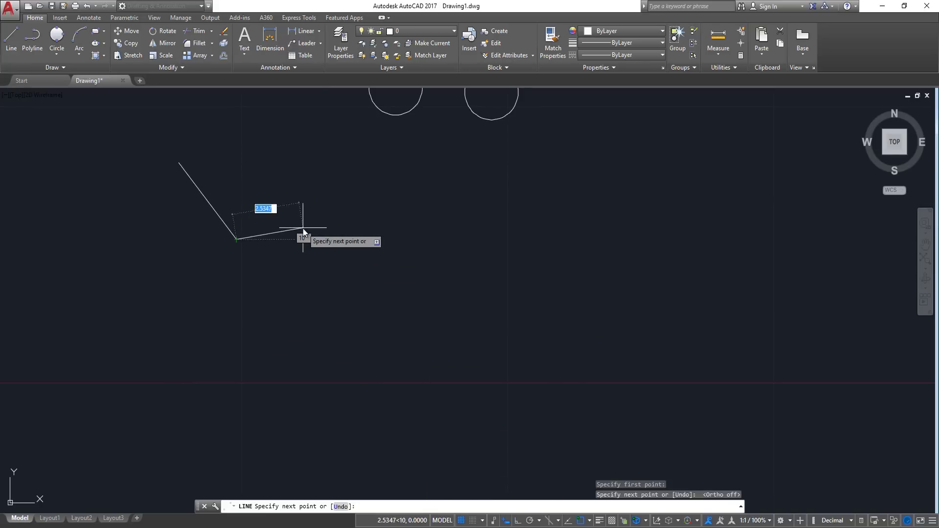
scroll(304, 227, "down", 2)
key("Escape")
Draw two more separate sloping lines, one below and one to the right of the first, leaving a gap between their inner ends
scroll(289, 272, "up", 2)
key("Return")
left_click(326, 275)
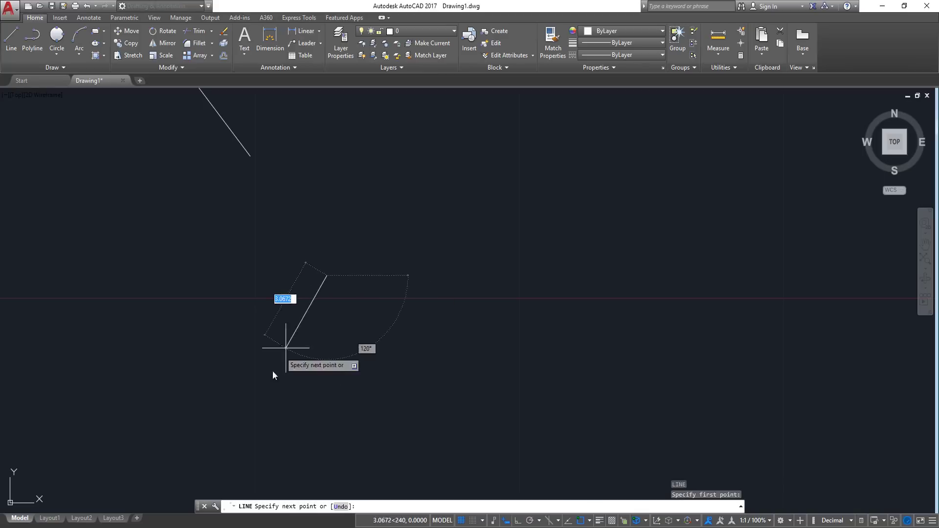
left_click(281, 417)
key("Escape")
scroll(382, 345, "down", 2)
key("Return")
left_click(396, 324)
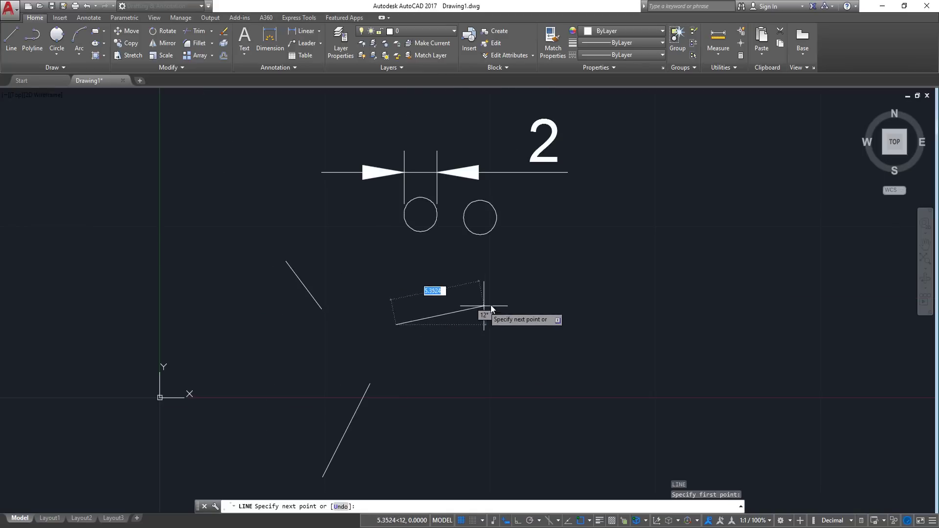
left_click(492, 300)
key("Escape")
Draw a 3-Point circle through the inner endpoints of the three sloping lines and inspect where they meet
left_click(57, 39)
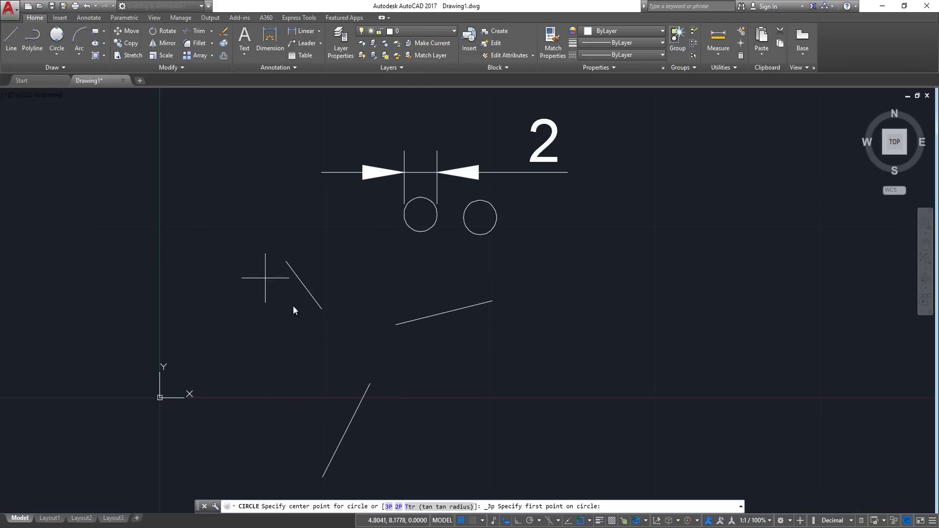
left_click(322, 309)
left_click(370, 384)
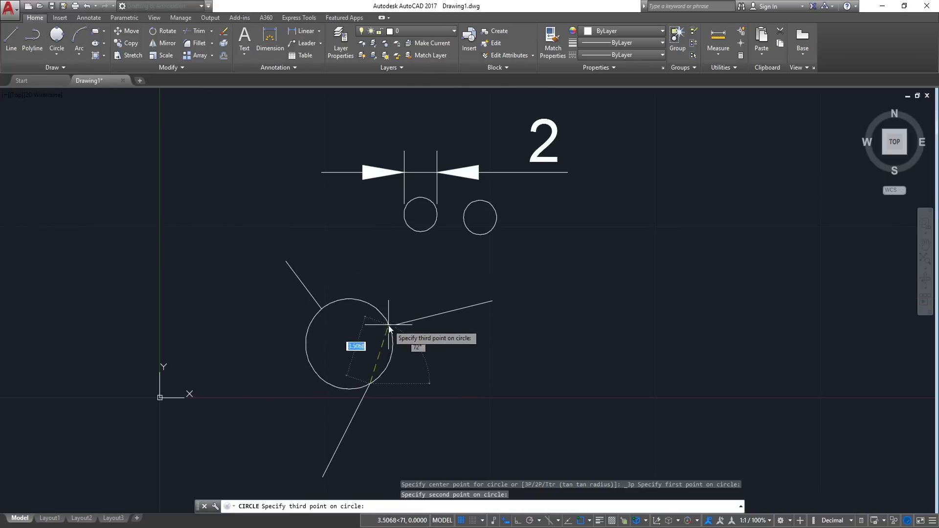
left_click(390, 325)
scroll(366, 397, "up", 3)
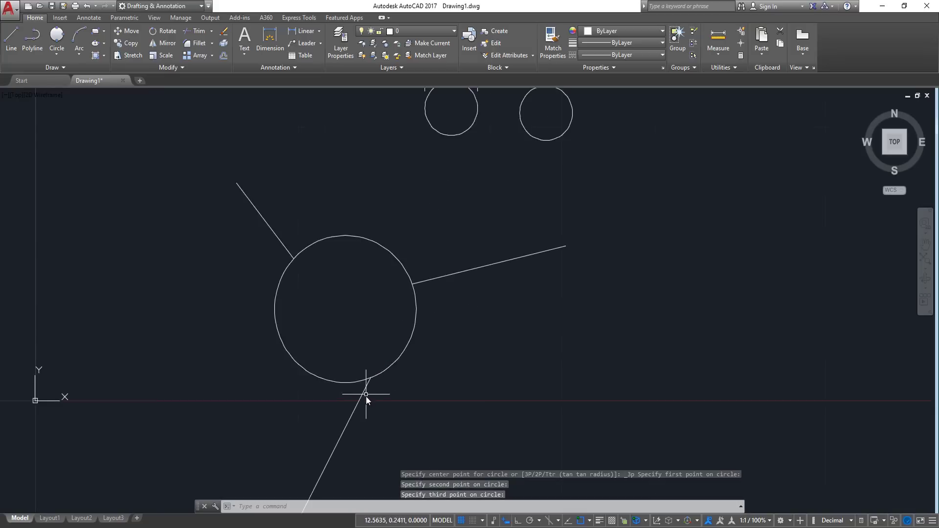
scroll(390, 338, "up", 4)
scroll(390, 337, "down", 4)
scroll(450, 215, "down", 2)
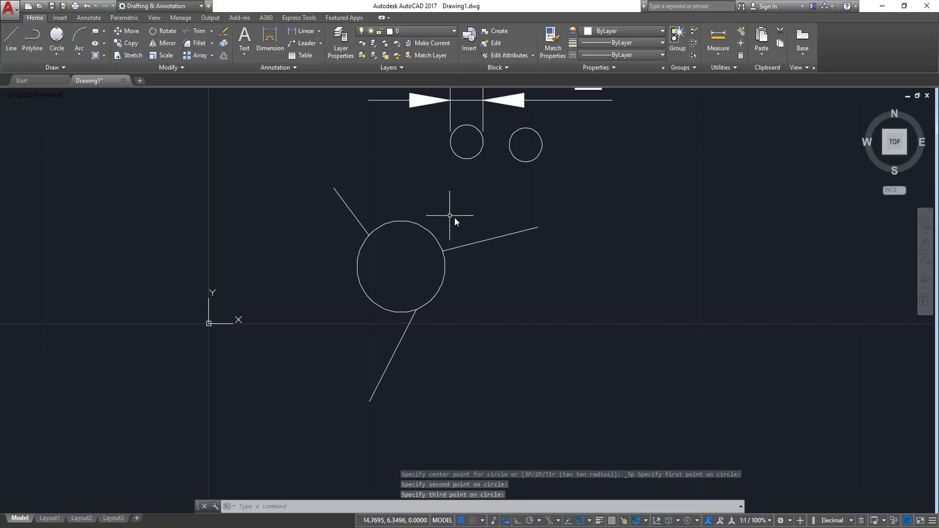
Select the 3-Point circle and the three sloping lines with a crossing window and erase them
left_click(458, 218)
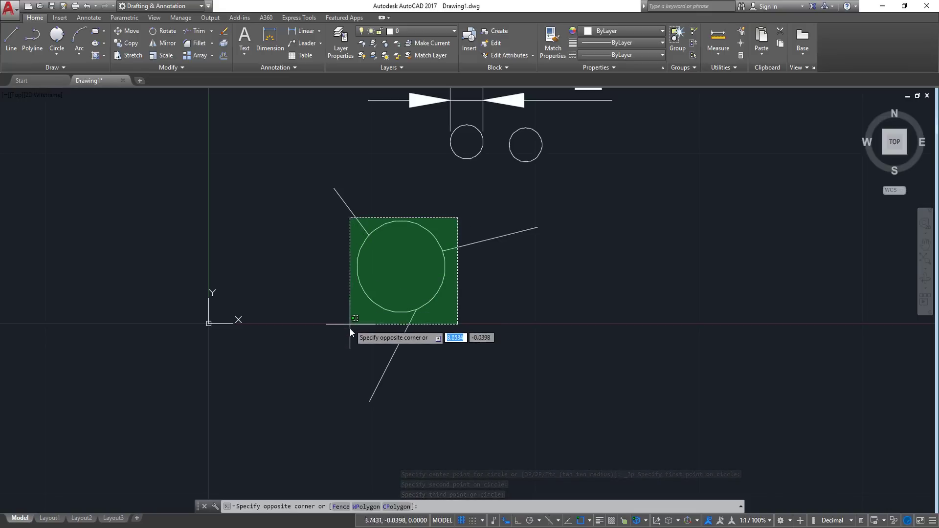
left_click(281, 359)
key("Delete")
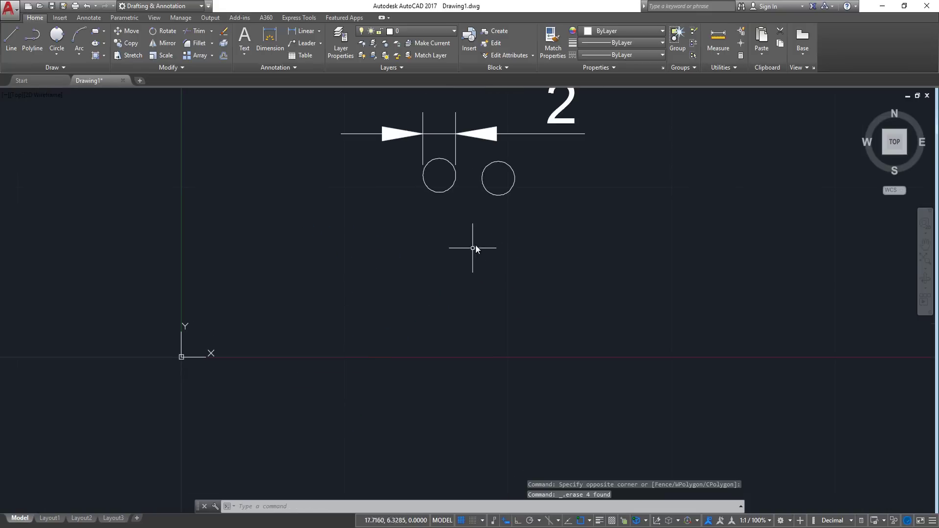
Erase the two remaining small circles together with the linear dimension
left_click(568, 110)
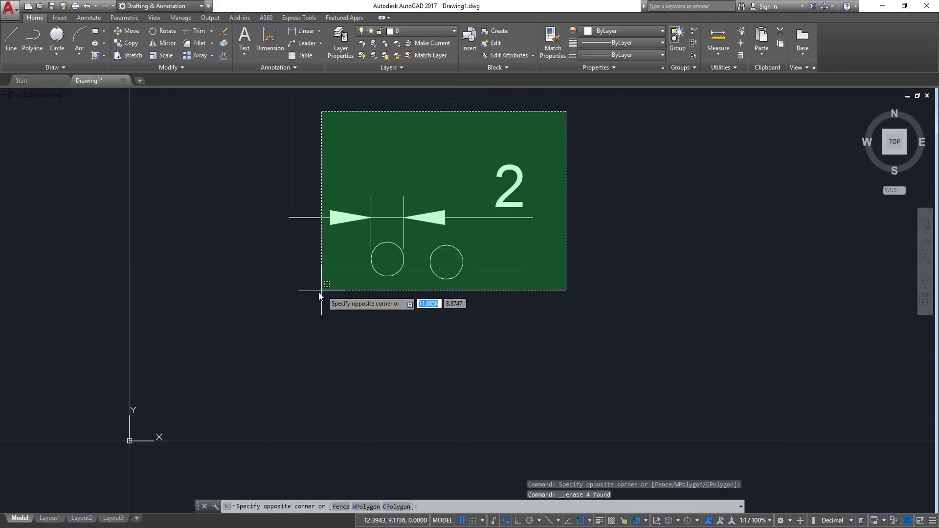
left_click(320, 292)
key("Delete")
Draw a large three-point arc rising from the lower left, over the top and down to the upper right
middle_click_drag(377, 193, 310, 264)
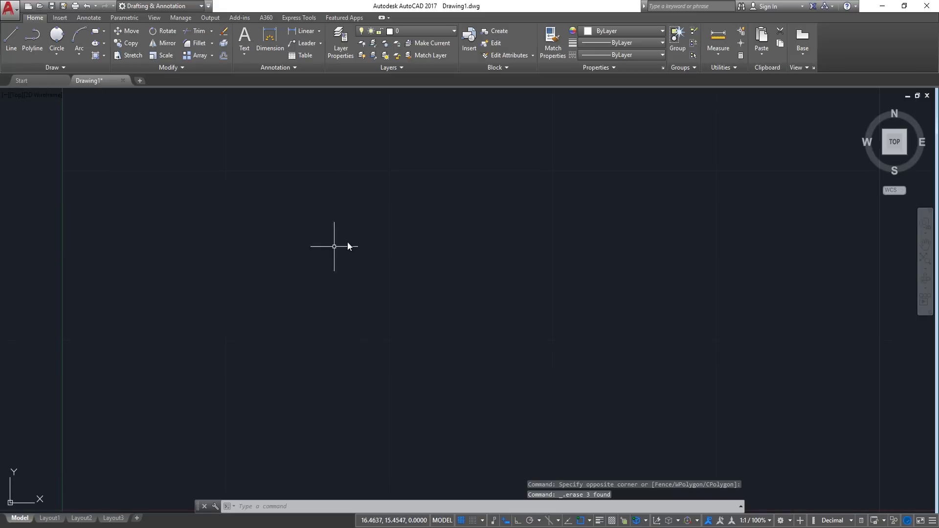
left_click(85, 35)
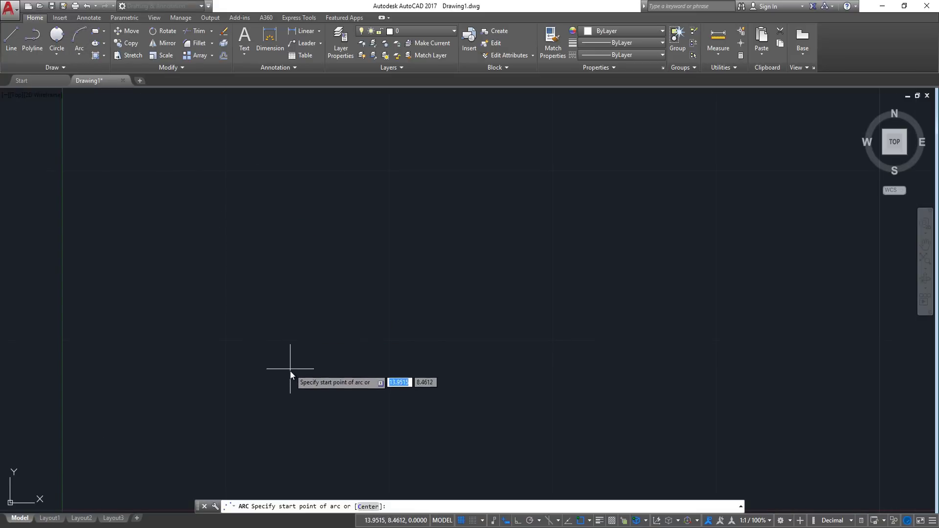
left_click(308, 242)
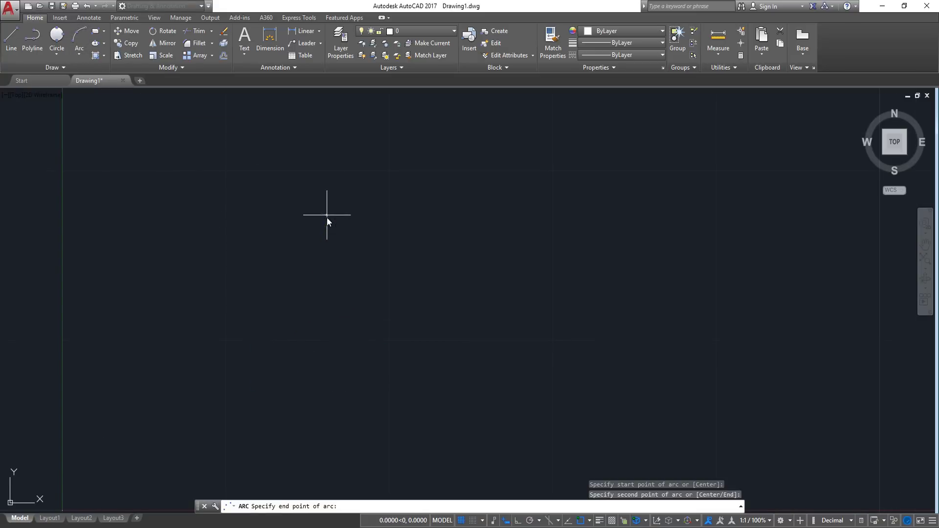
left_click(639, 198)
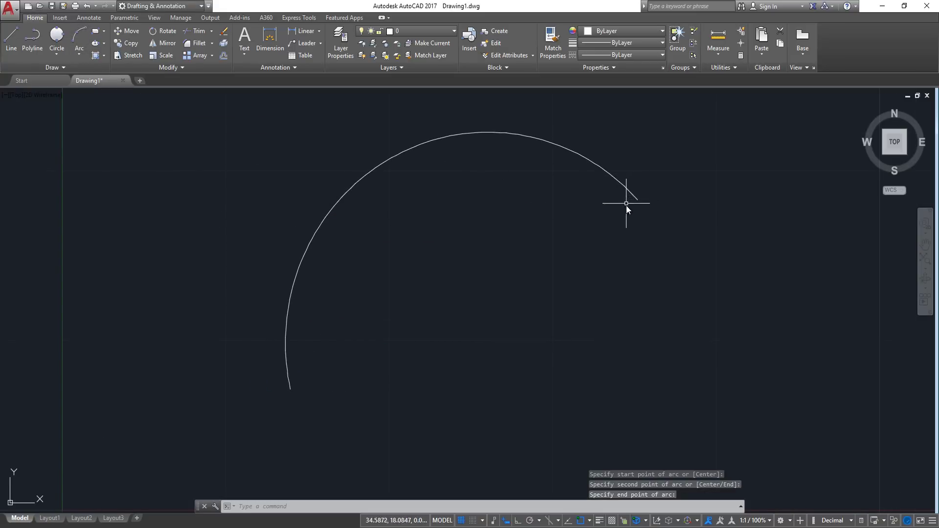
Turn Ortho on and draw a smaller three-point arc inside the large arc
left_click(517, 520)
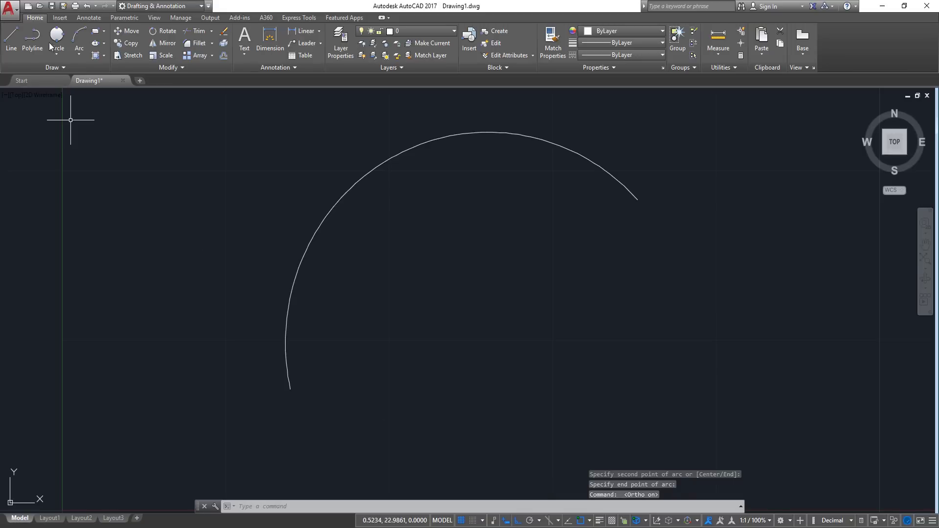
left_click(78, 40)
left_click(434, 414)
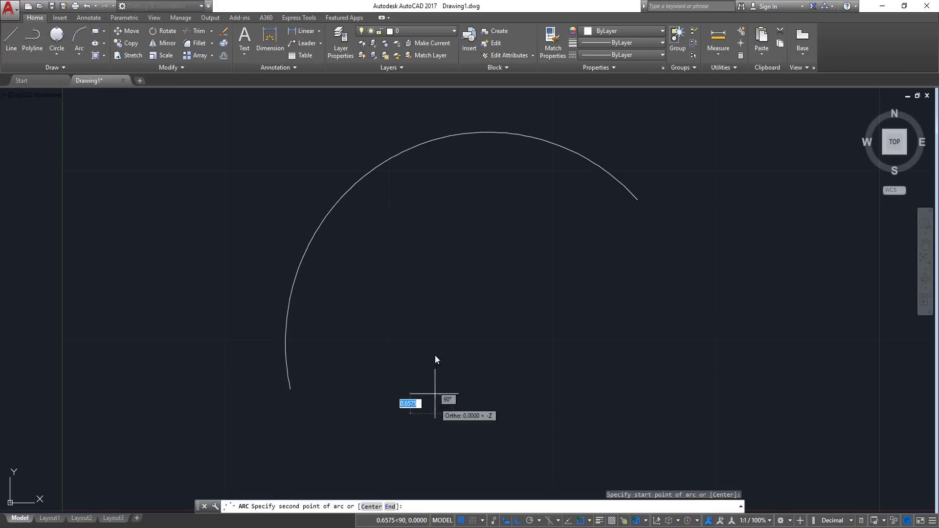
left_click(440, 269)
left_click(581, 270)
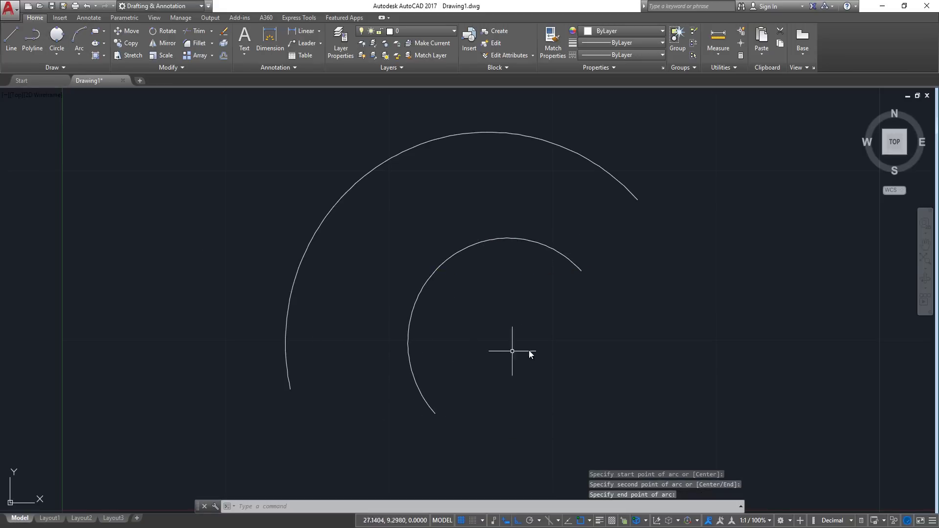
Turn Ortho off and erase the smaller inner arc
left_click(520, 522)
left_click(411, 318)
key("Delete")
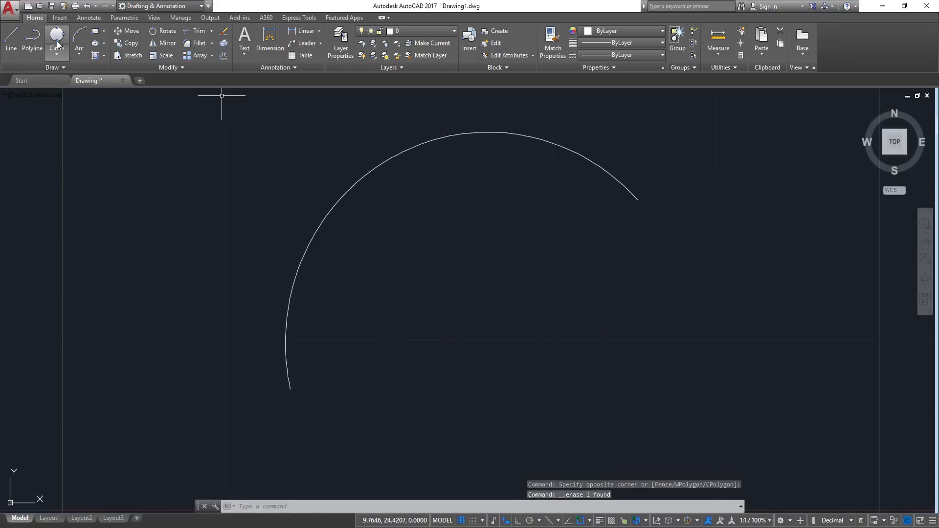
Draw another three-point arc starting inside the large arc and ending beyond it to the lower right
left_click(79, 40)
left_click(443, 416)
left_click(480, 281)
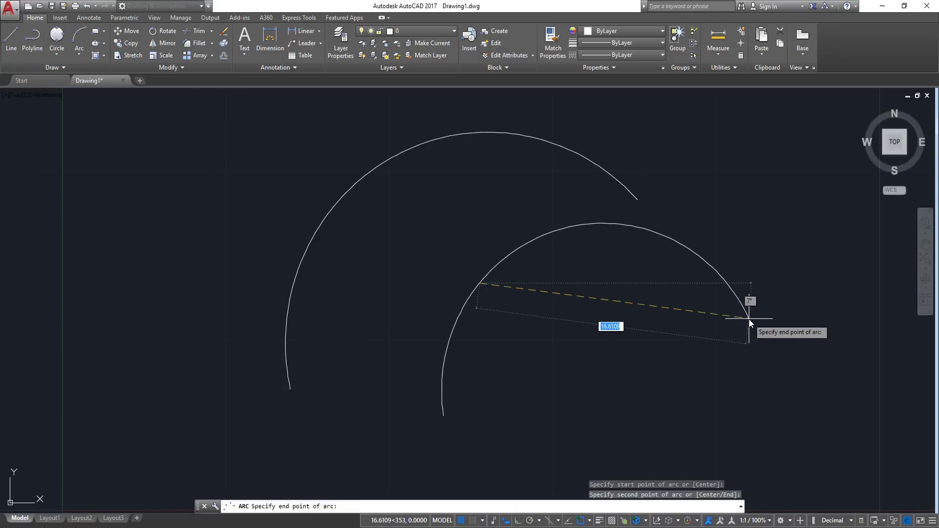
left_click(748, 319)
Grip-stretch the smaller arc's midpoint so it bulges downward, and pull its right end inward and up
middle_click_drag(702, 303, 561, 291)
left_click_drag(566, 299, 511, 270)
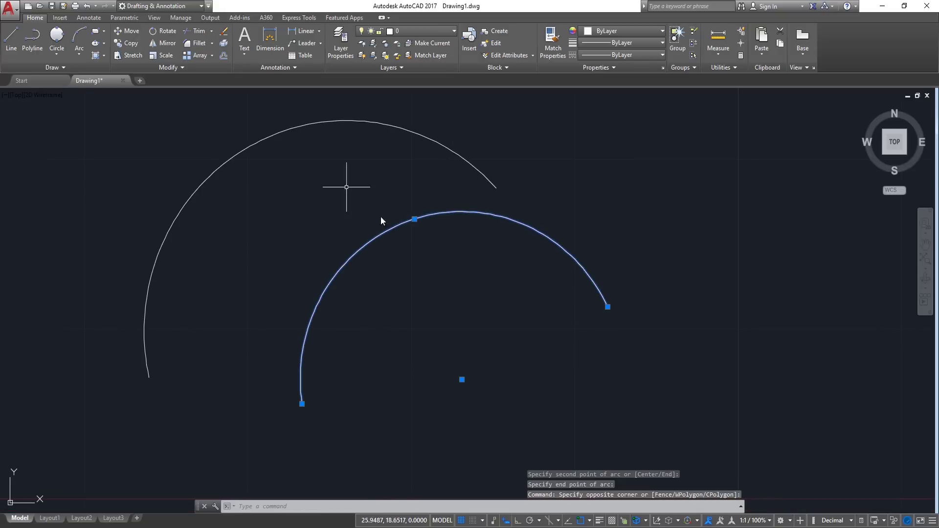
left_click(414, 220)
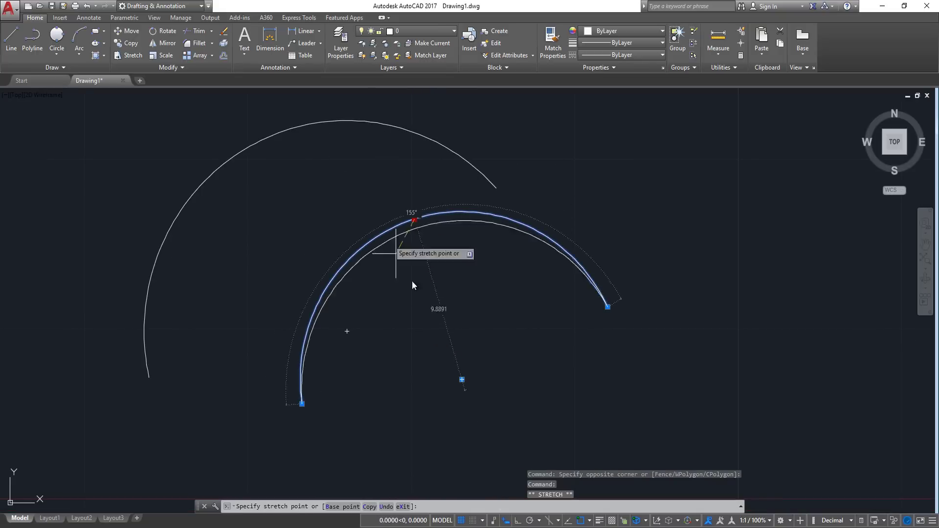
left_click(484, 454)
left_click(607, 307)
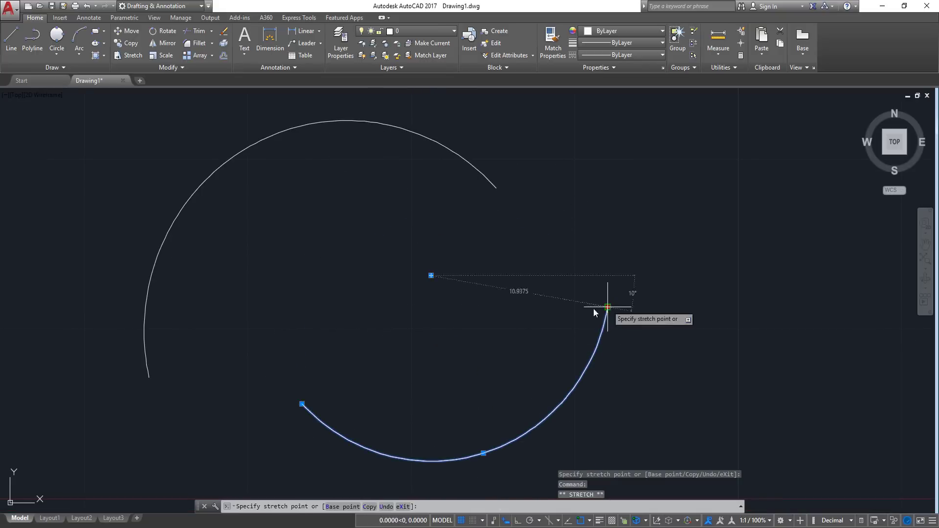
left_click(462, 334)
Stretch the smaller arc's midpoint grip upward so the arc bulges above its endpoints
middle_click_drag(455, 419, 462, 300)
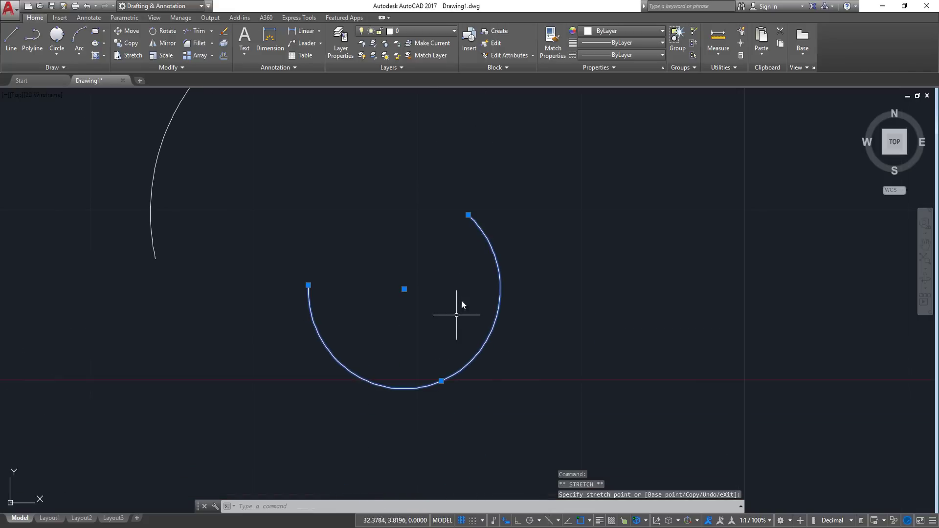
left_click(441, 382)
left_click(364, 190)
middle_click_drag(386, 181, 334, 266)
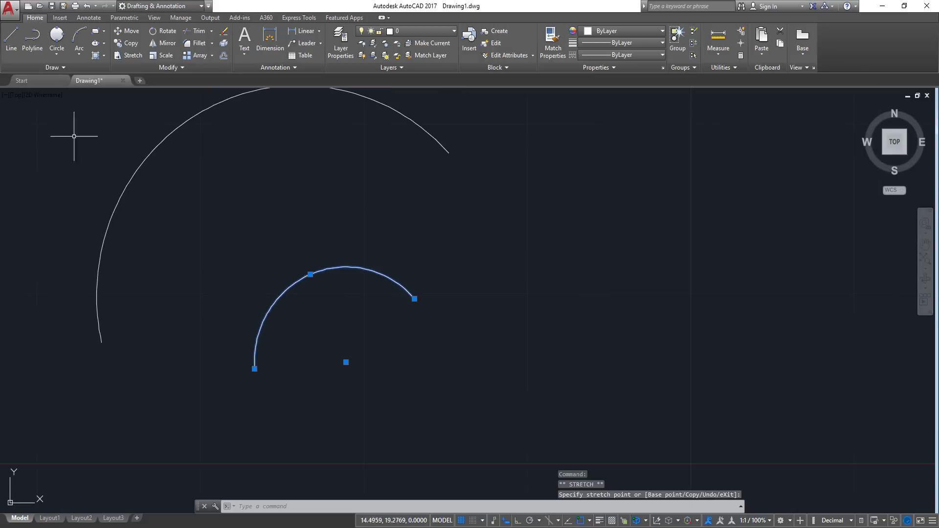
left_click(78, 54)
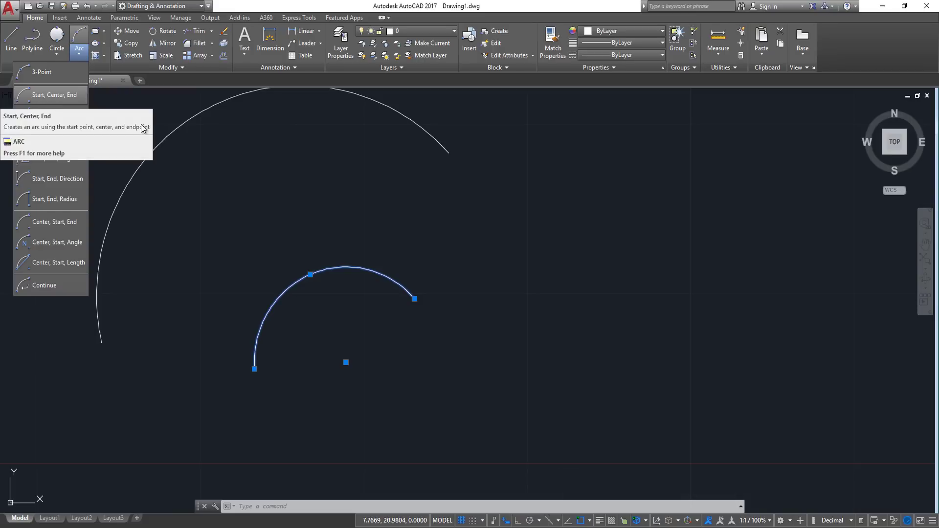
left_click(198, 195)
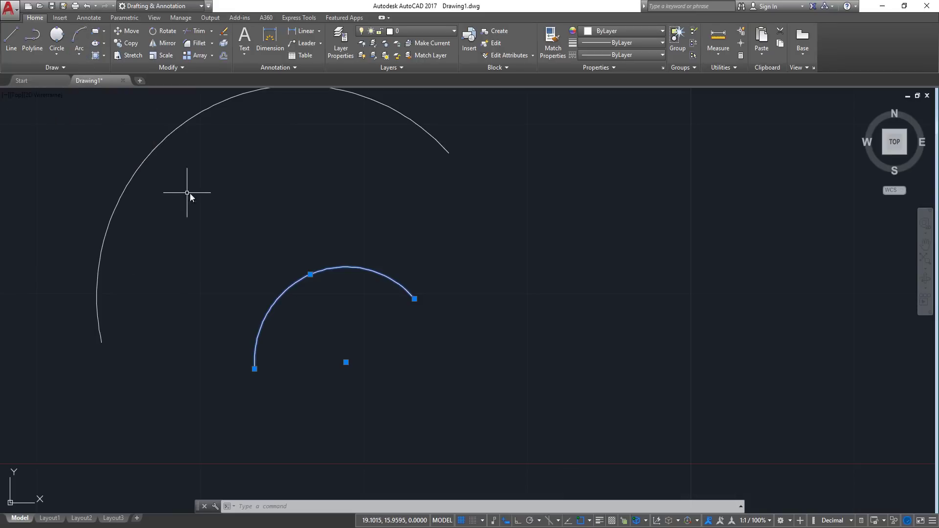
middle_click_drag(261, 153, 252, 183)
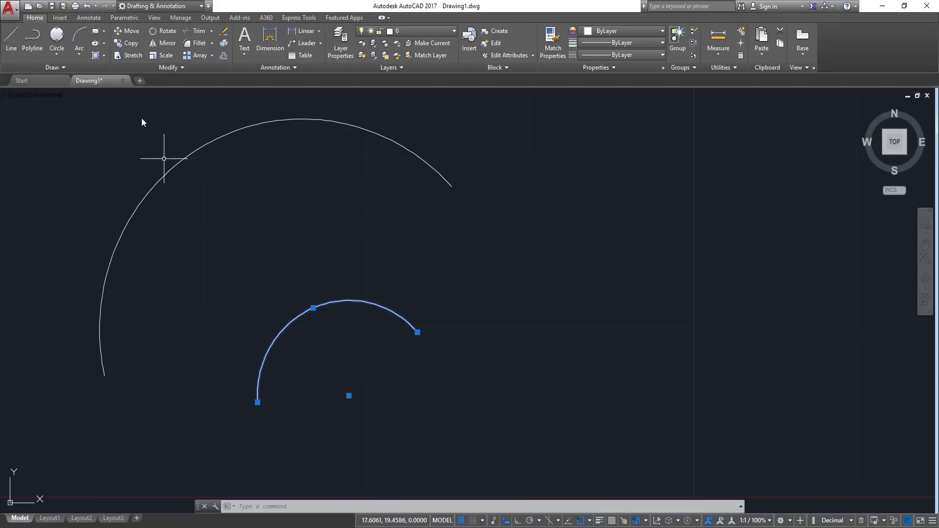
Draw a rectangle with length 10 and width 5 to the right of the arcs, using the Dimensions option
left_click(96, 31)
middle_click_drag(540, 240, 425, 231)
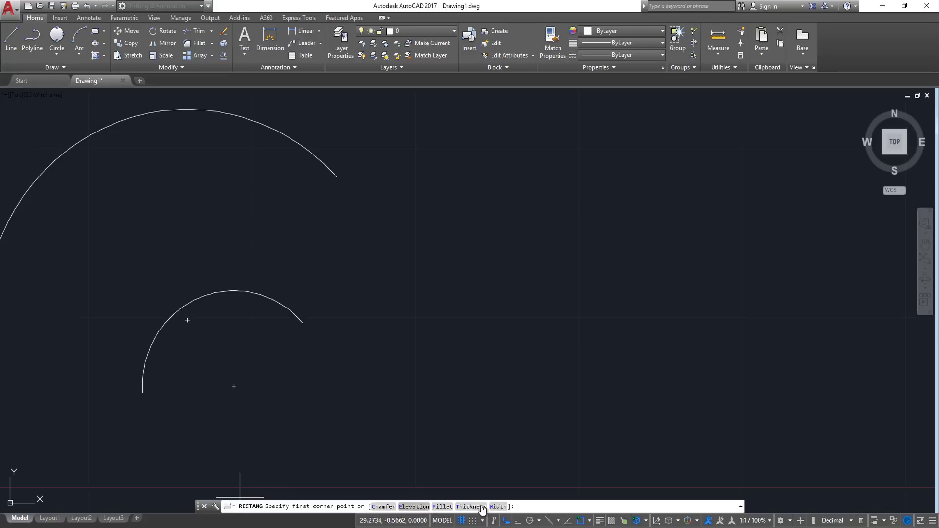
left_click(468, 230)
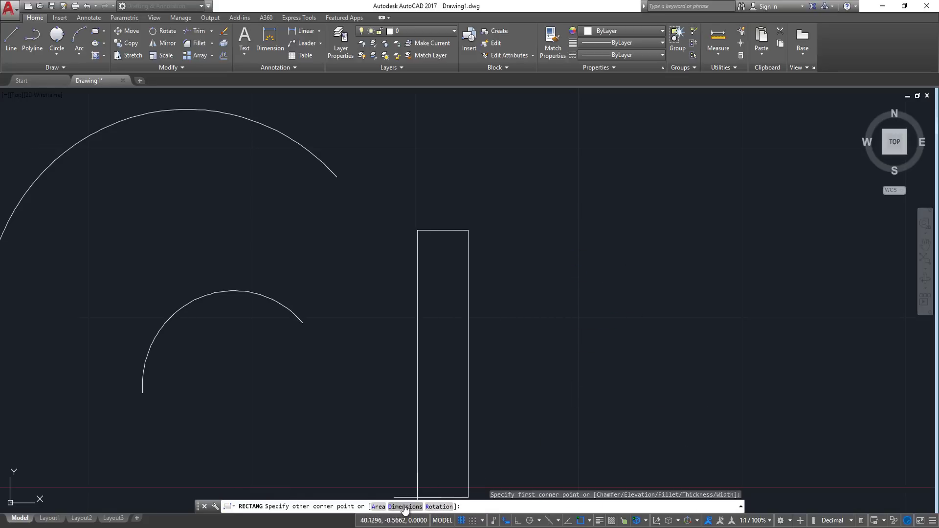
type("d")
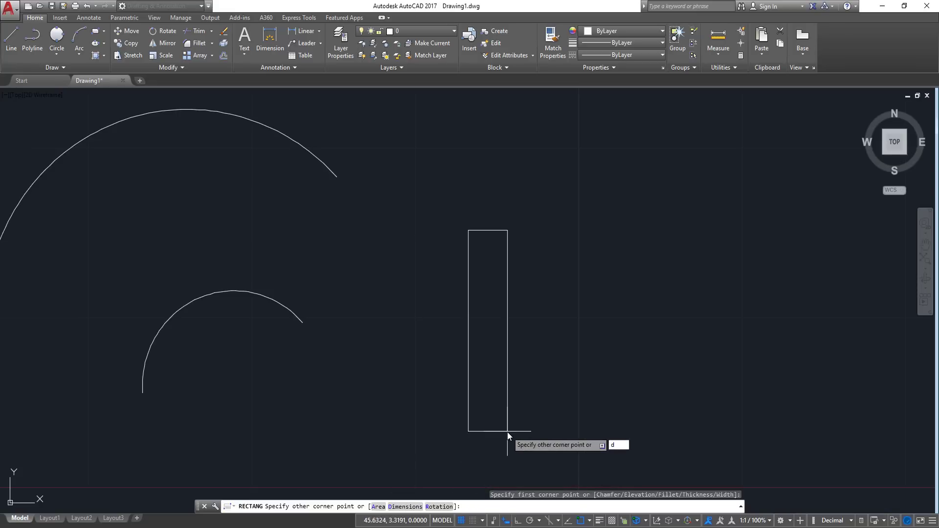
key("Return")
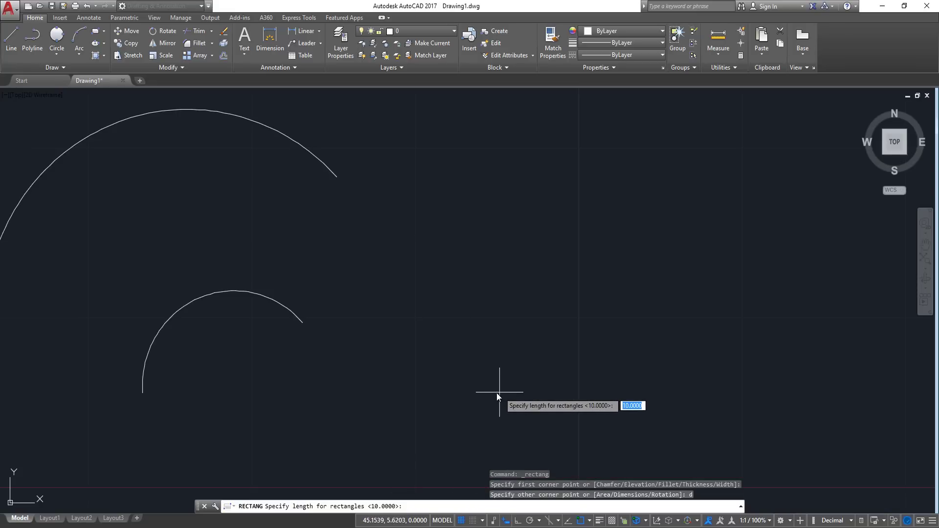
type("10")
key("Return")
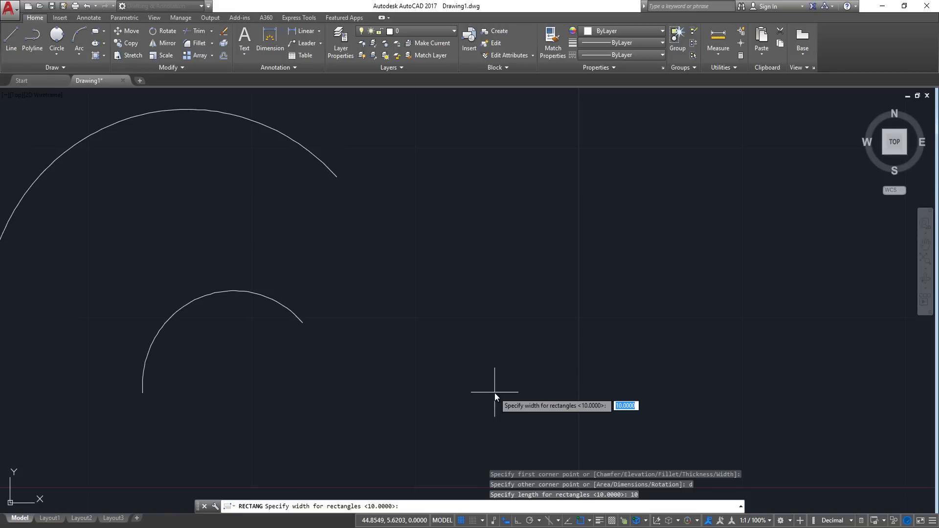
type("5")
key("Return")
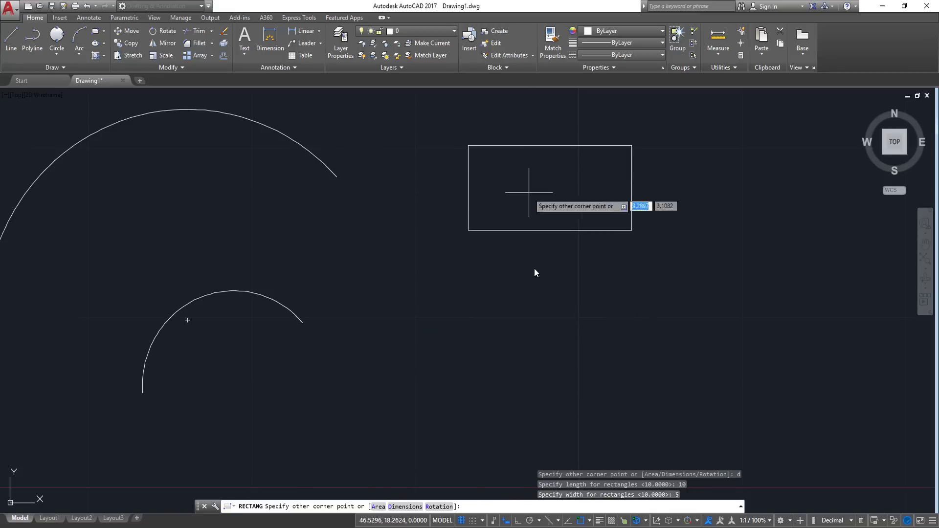
left_click(569, 307)
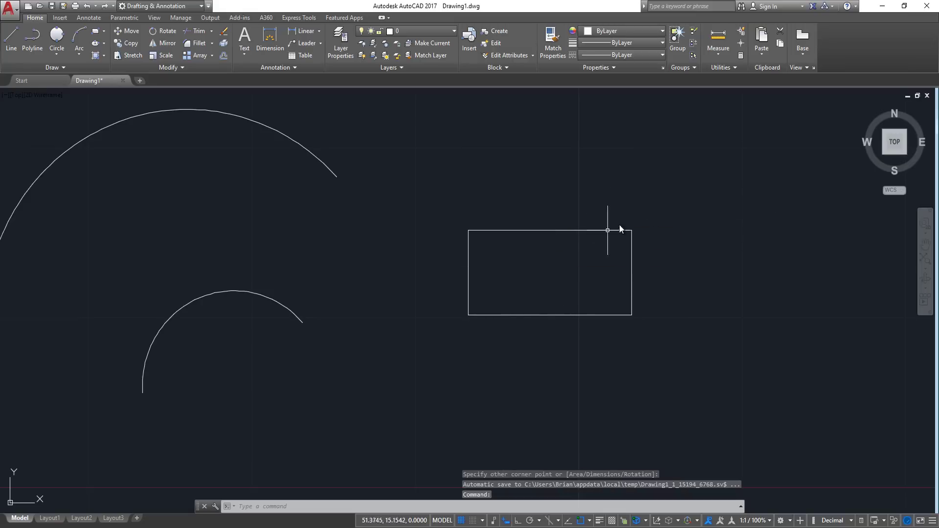
Add linear dimensions for the rectangle's length above it and for its height on its left side
middle_click_drag(619, 224, 567, 219)
left_click(309, 37)
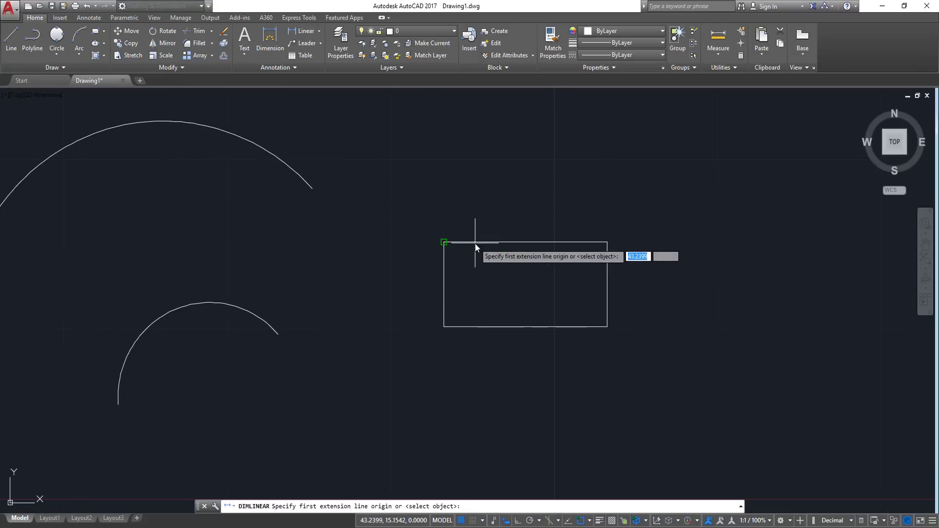
left_click(443, 242)
left_click(607, 242)
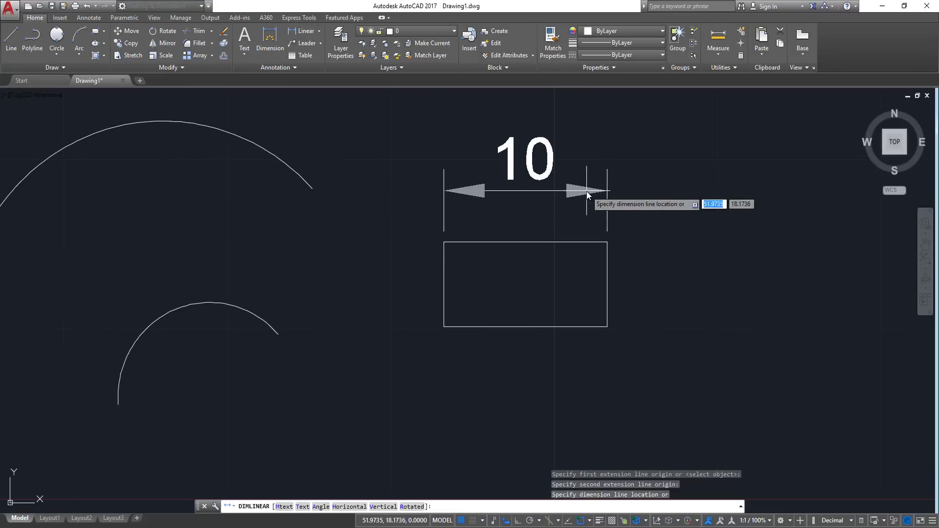
left_click(593, 192)
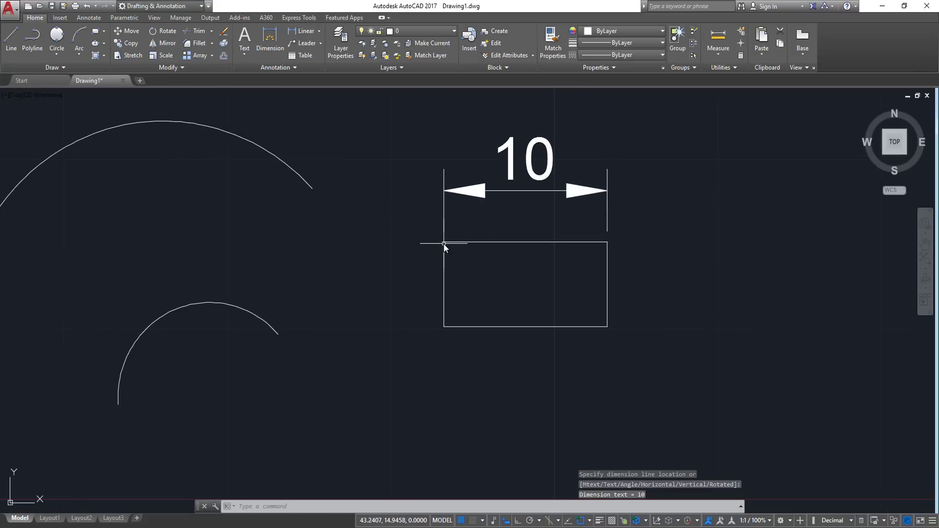
left_click(295, 30)
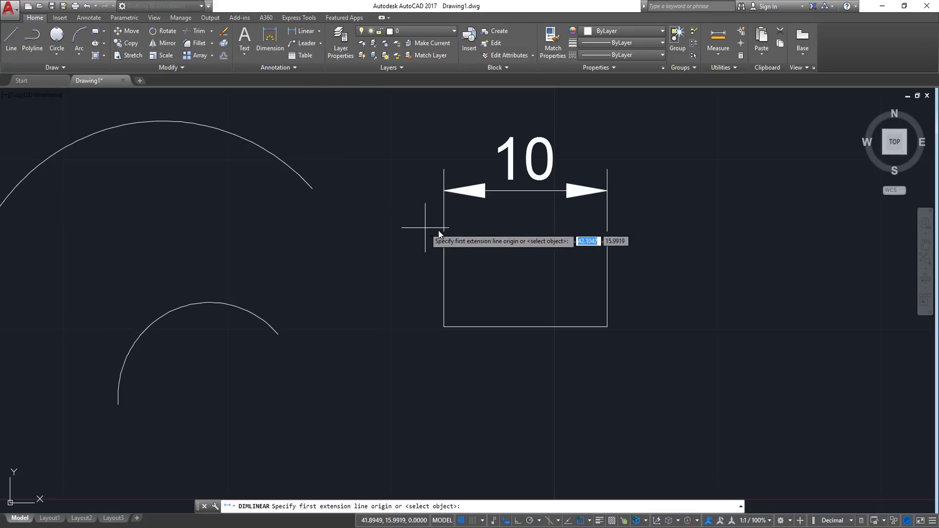
left_click(443, 243)
left_click(448, 322)
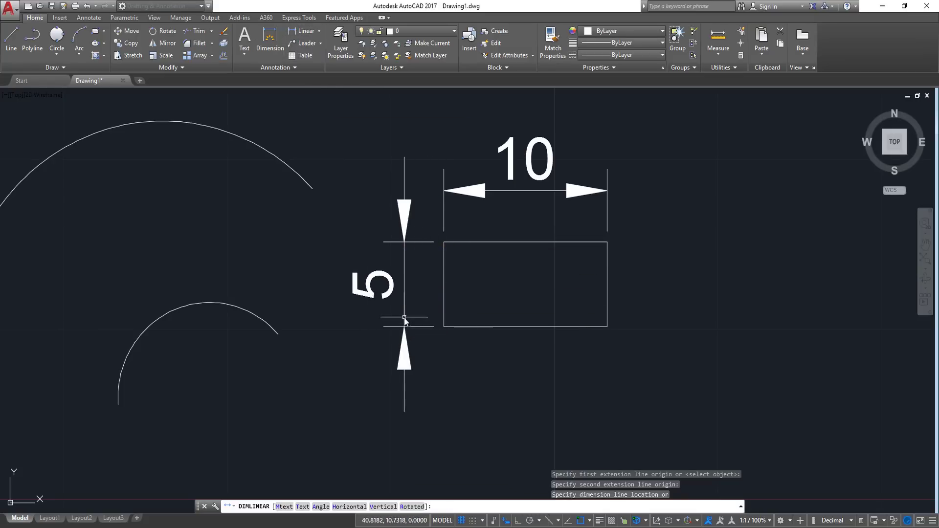
left_click(404, 318)
Erase both linear dimensions from the rectangle
left_click(504, 157)
left_click(386, 216)
key("Delete")
Draw a wide, flat, slightly tilted ellipse above the rectangle from its center and axes
scroll(494, 230, "down", 2)
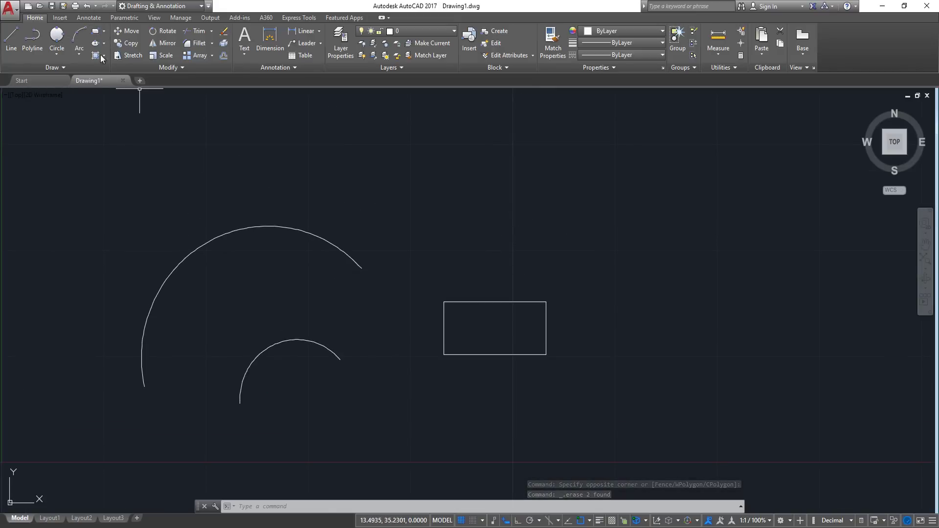
left_click(95, 44)
left_click(504, 173)
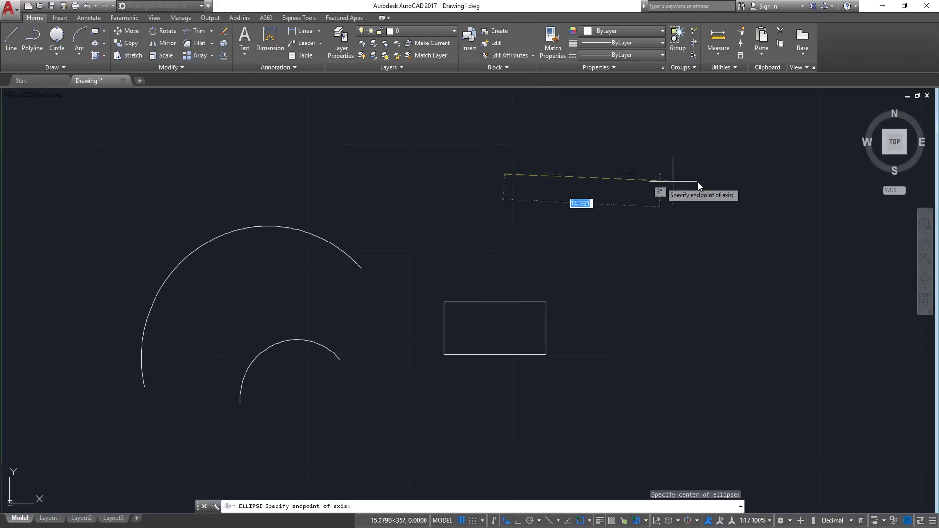
left_click(674, 184)
left_click(537, 172)
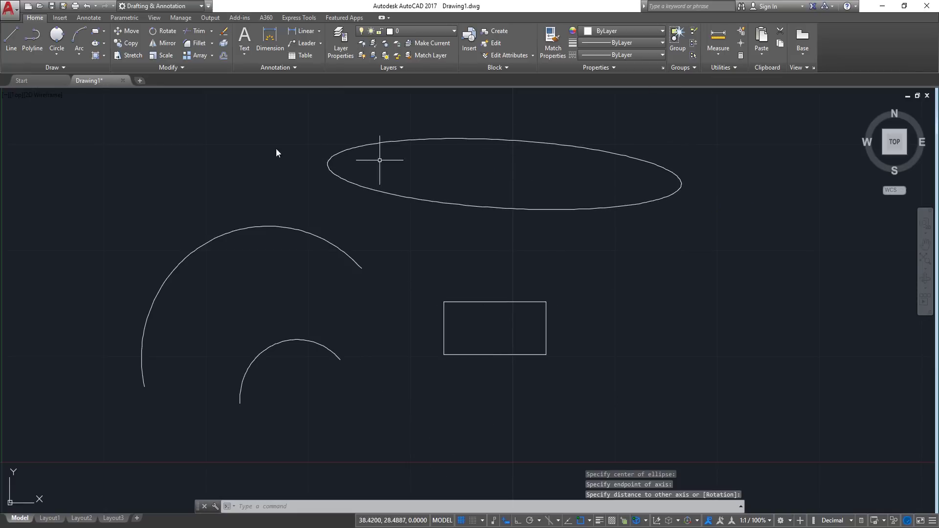
scroll(442, 207, "down", 4)
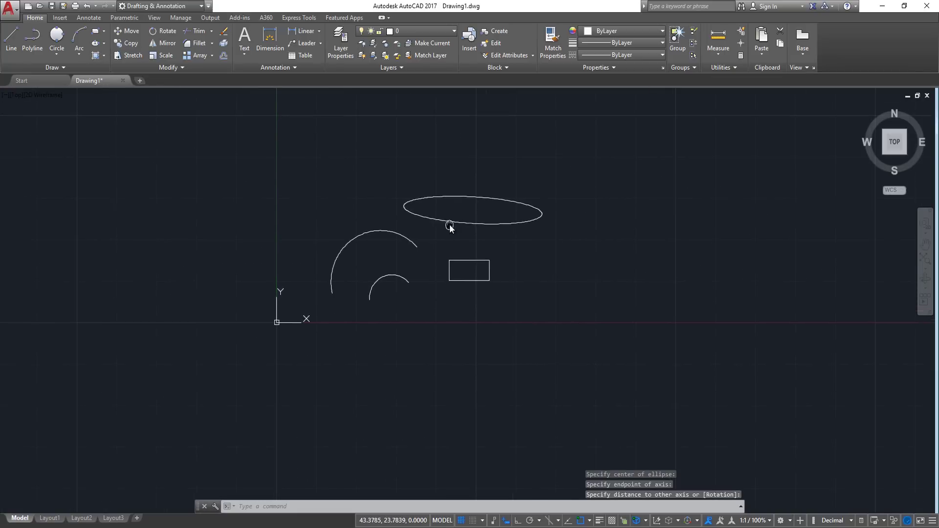
scroll(441, 204, "up", 2)
middle_click_drag(440, 201, 430, 223)
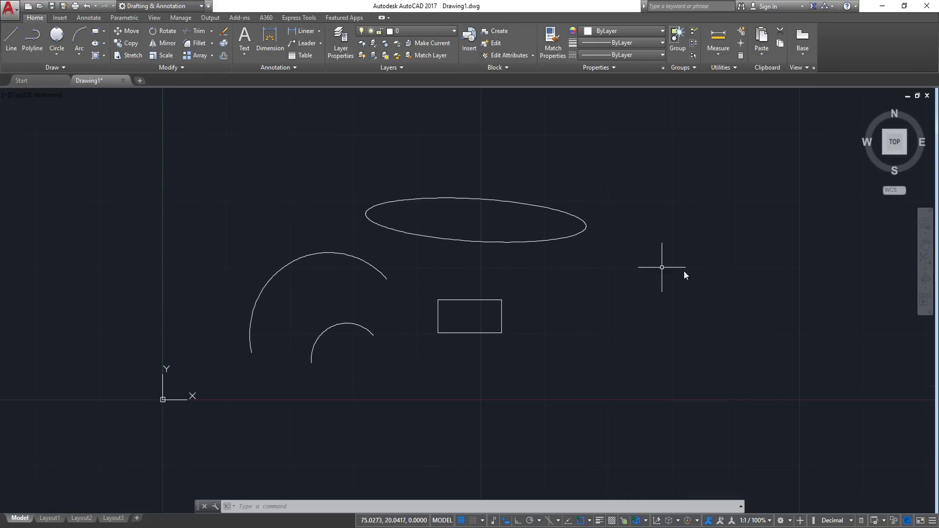
scroll(473, 299, "up", 2)
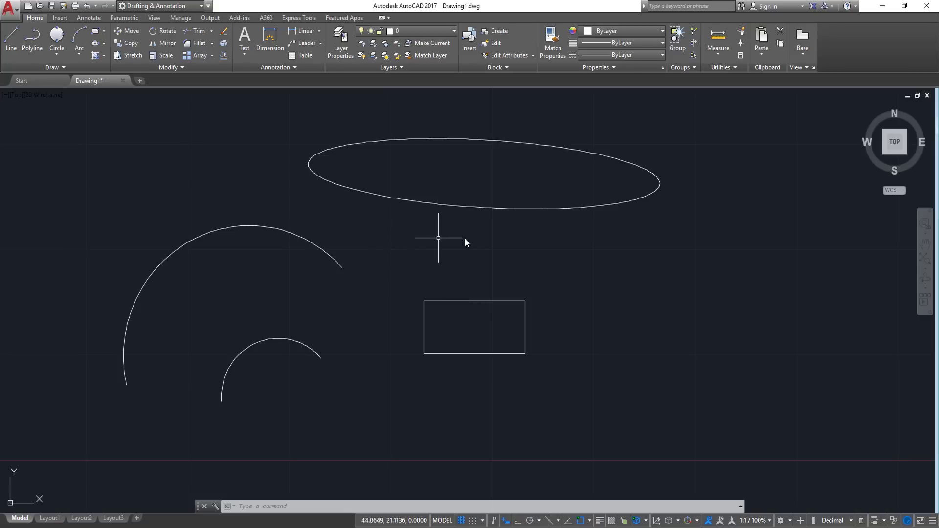
Move the rectangle horizontally to the right by about 15.66 units with Ortho on
left_click(129, 31)
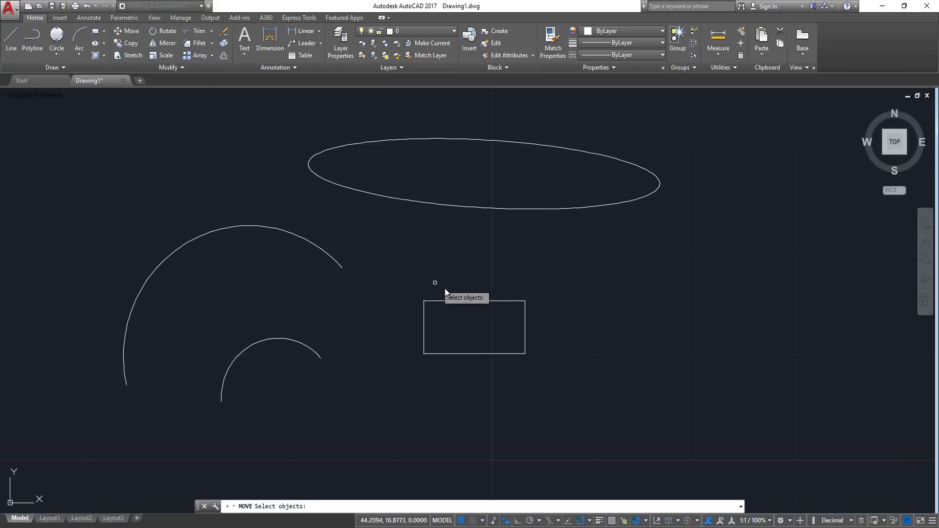
left_click(519, 283)
left_click(473, 325)
key("Return")
left_click(461, 268)
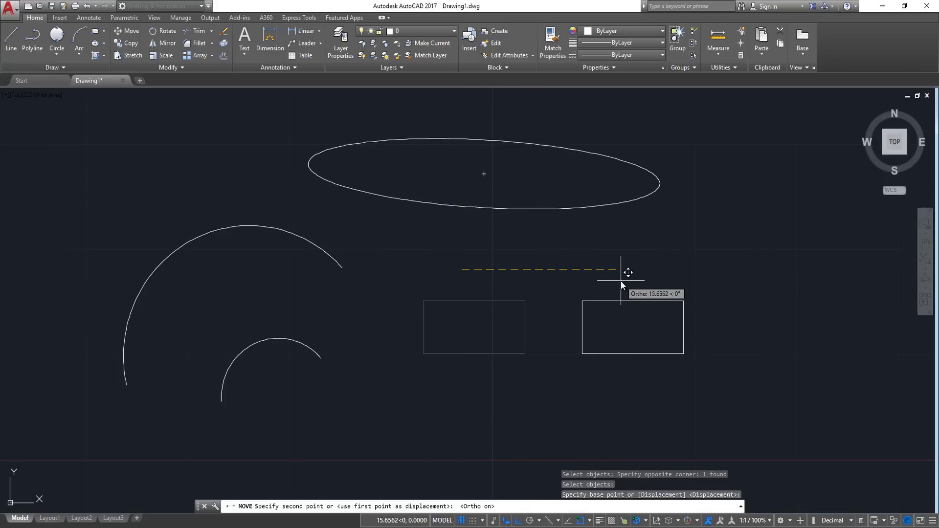
left_click(621, 280)
Move the rectangle exactly 5 units to the right, using the midpoint of its top edge as base point
middle_click_drag(665, 307, 388, 300)
left_click(374, 246)
left_click(319, 356)
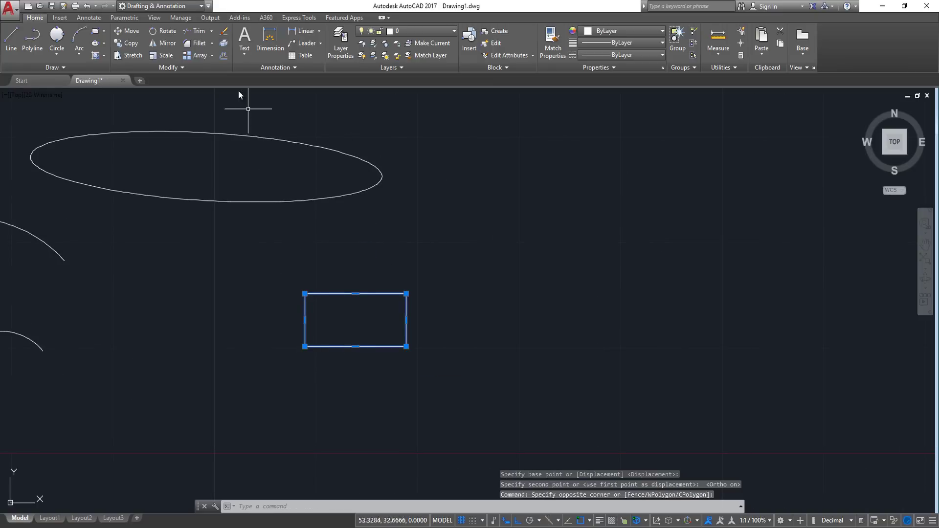
key("Escape")
left_click(124, 32)
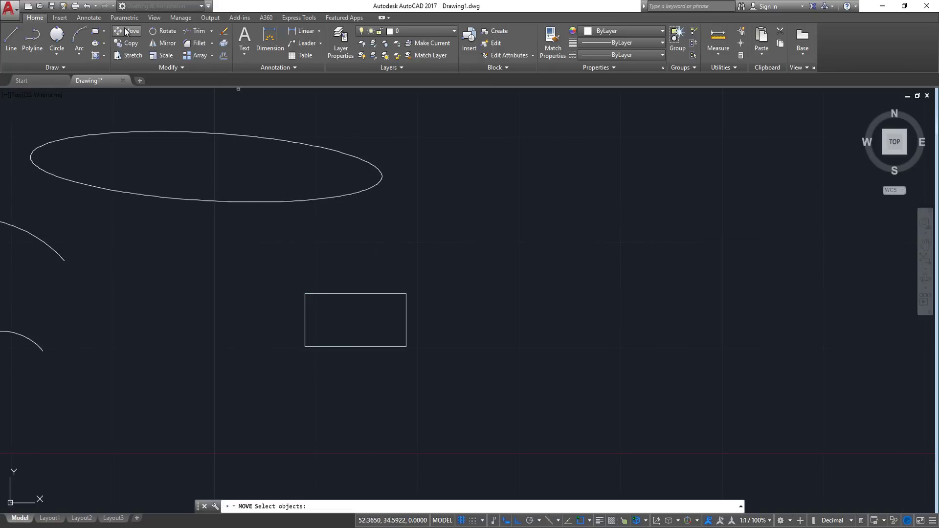
left_click(323, 239)
left_click(309, 318)
key("Return")
left_click(355, 294)
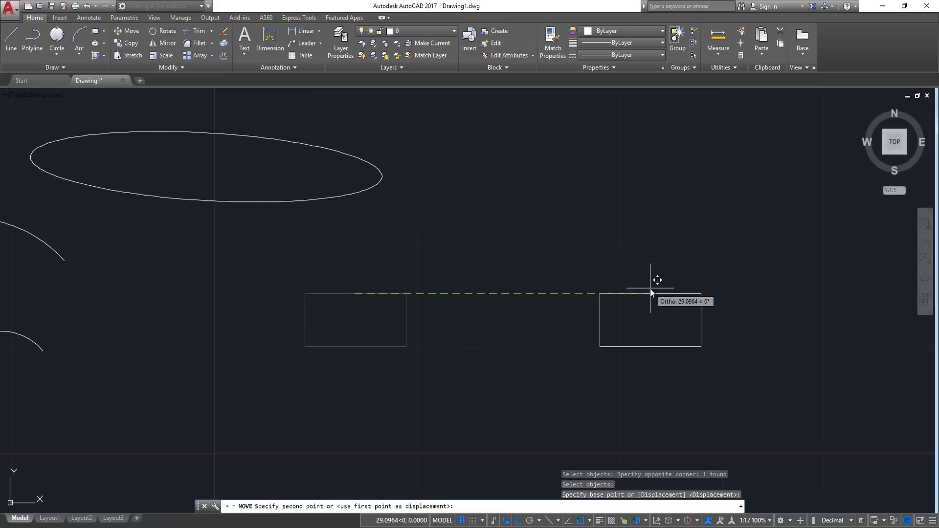
type("5")
key("Return")
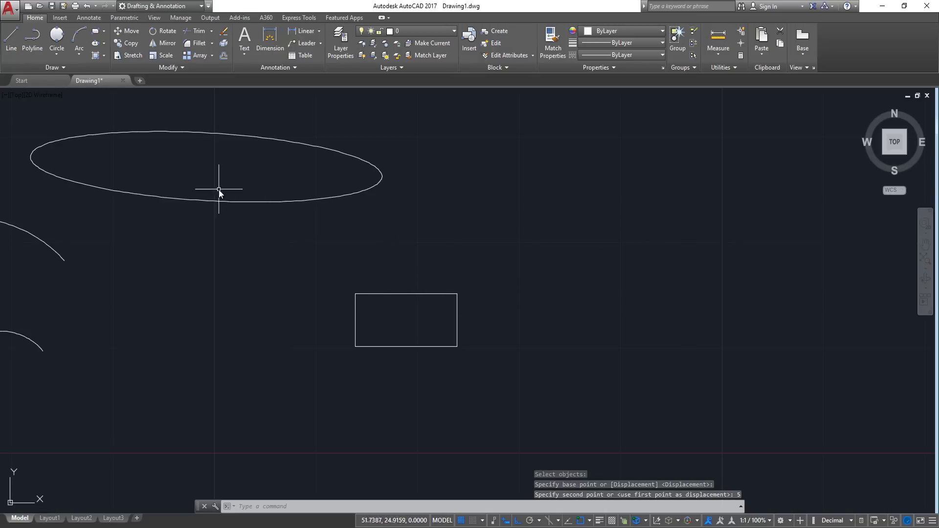
Move the rectangle exactly 20 units to the left with Ortho on, using a base point just above it
left_click(394, 310)
left_click(369, 271)
key("Return")
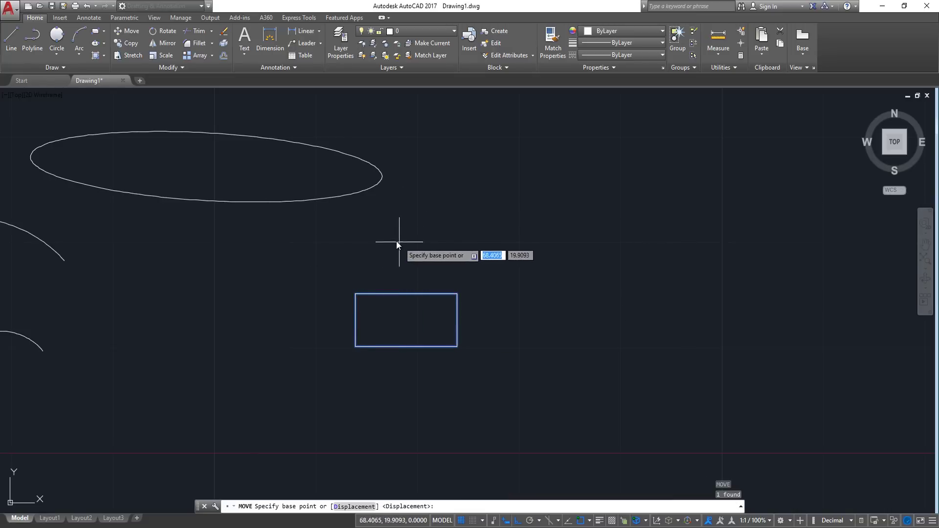
left_click(127, 31)
left_click(395, 233)
left_click(385, 296)
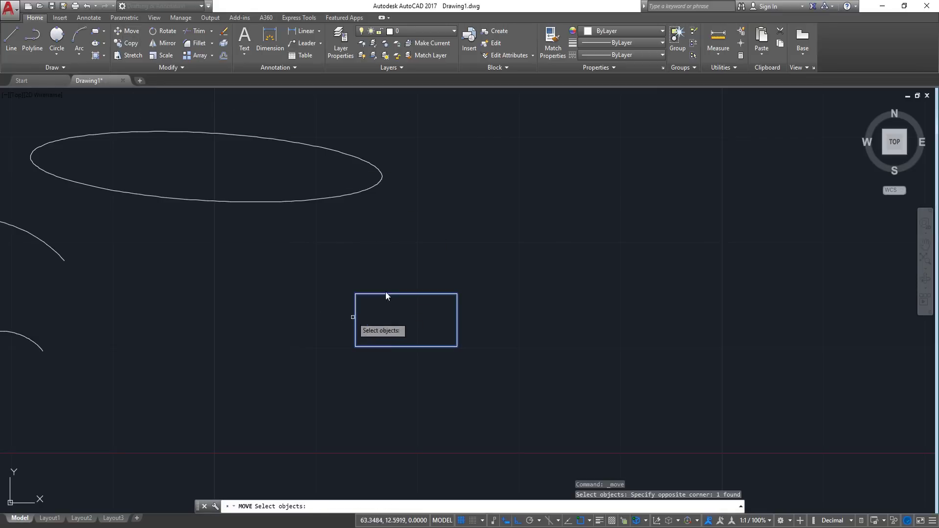
key("Return")
left_click(415, 265)
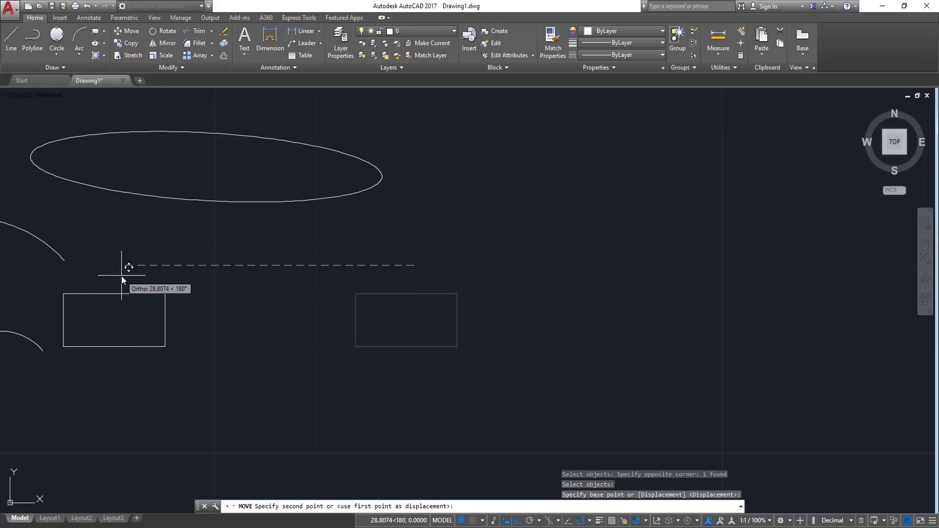
type("20")
key("Return")
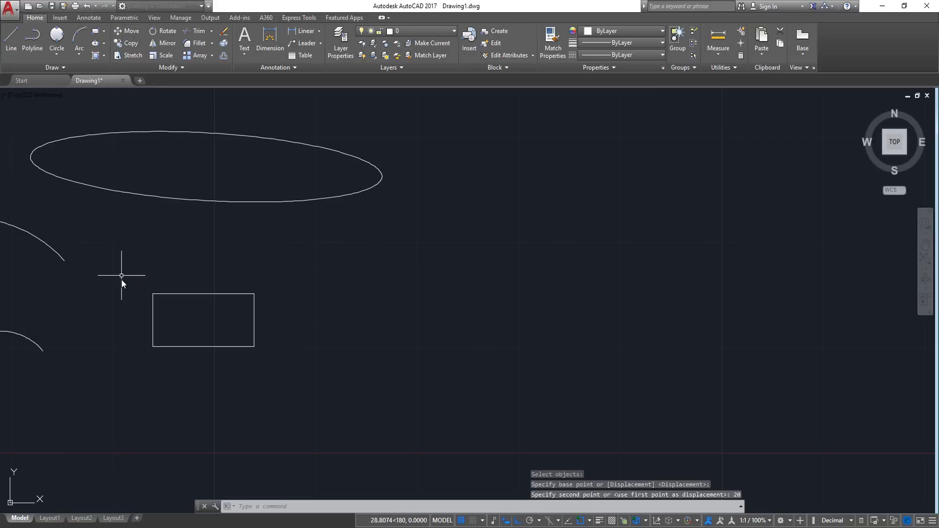
Copy the rectangle with Ortho on, placing two copies in line to its right and one directly below it
middle_click_drag(186, 307, 440, 307)
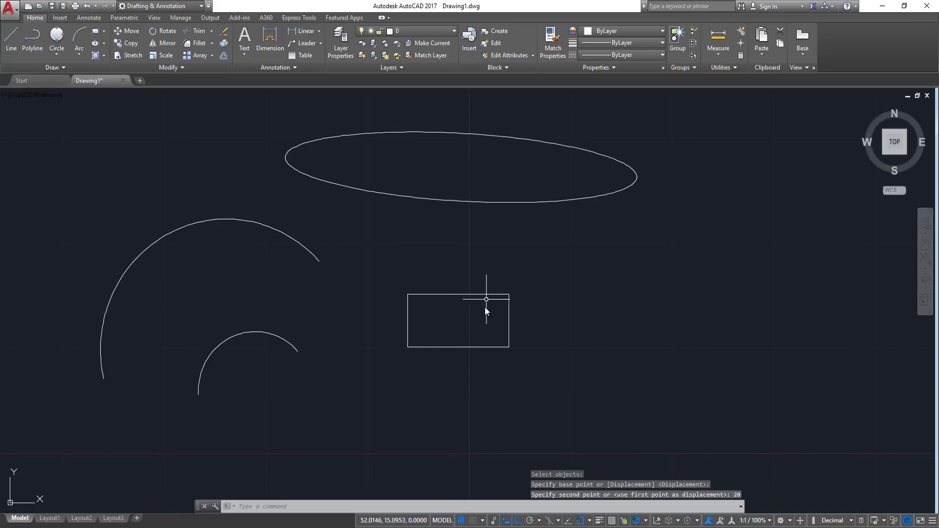
middle_click_drag(533, 260, 464, 262)
middle_click_drag(224, 122, 205, 119)
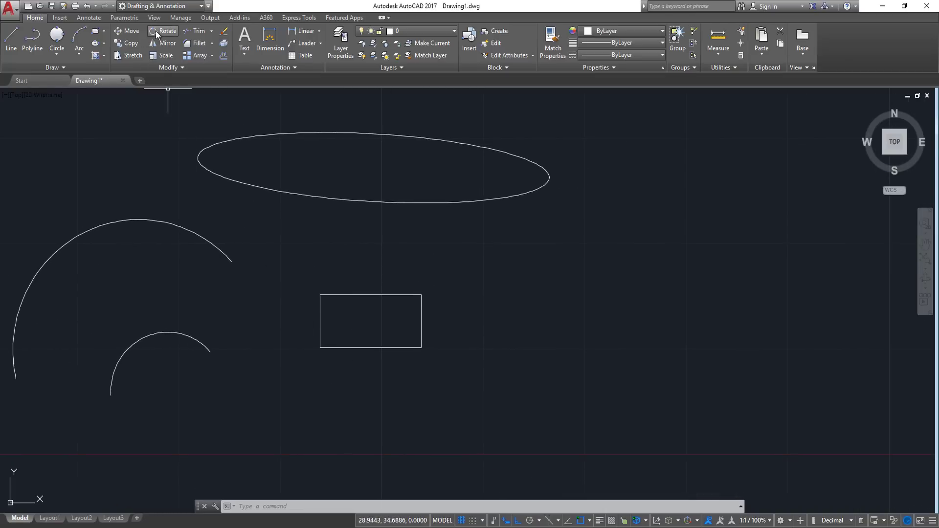
left_click(135, 44)
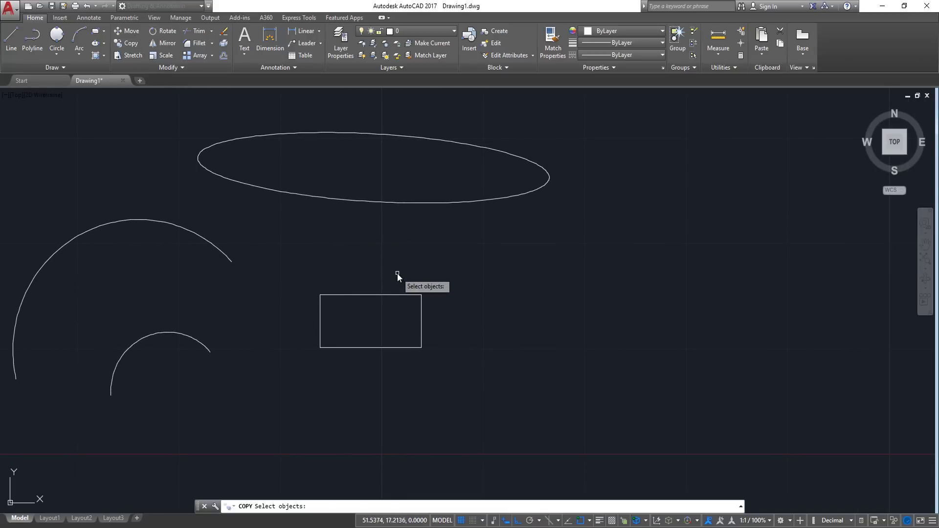
left_click(343, 295)
key("Return")
left_click(358, 228)
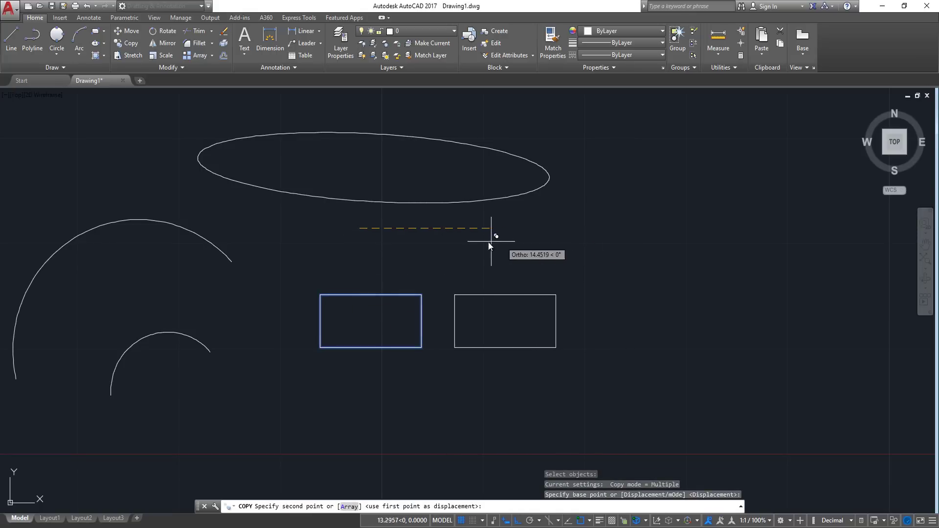
left_click(484, 233)
left_click(631, 225)
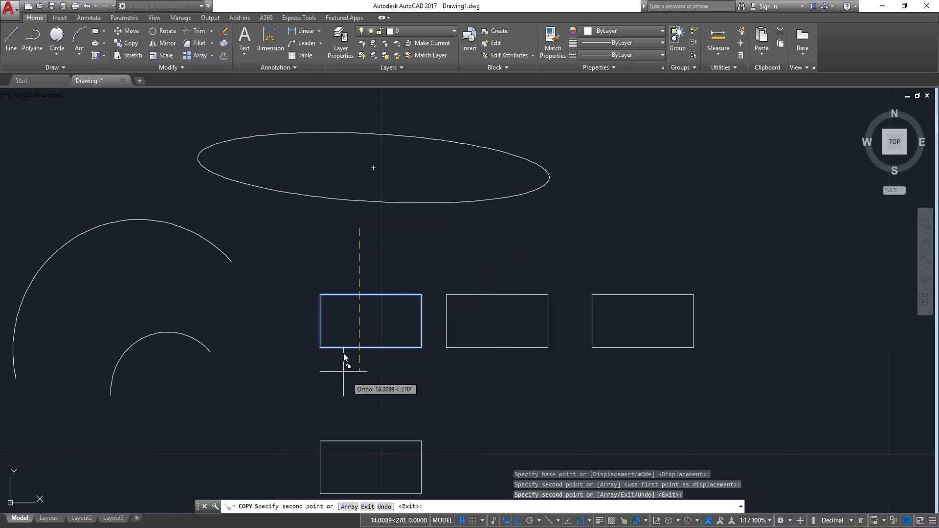
left_click(364, 288)
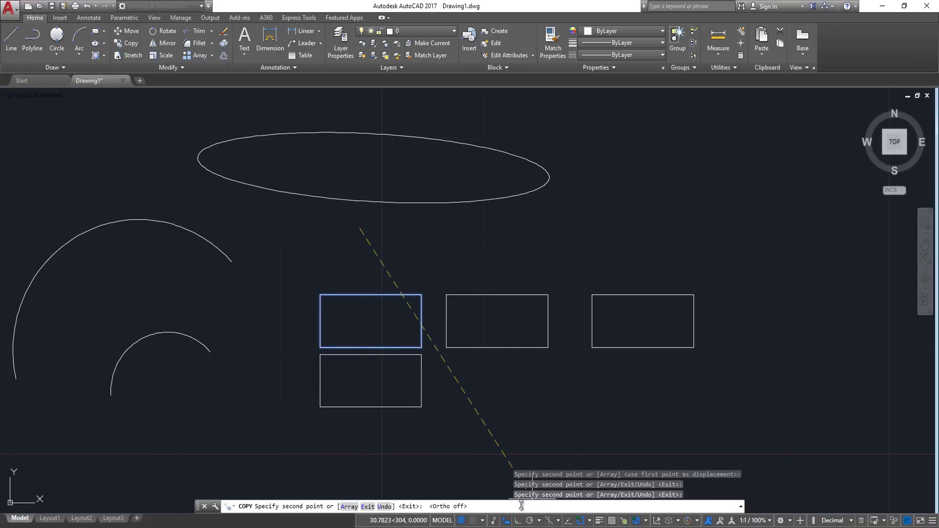
Turn Ortho off and place four more copies freely, including one inside the large arc, and finish copying
left_click(571, 382)
left_click(476, 274)
left_click(165, 194)
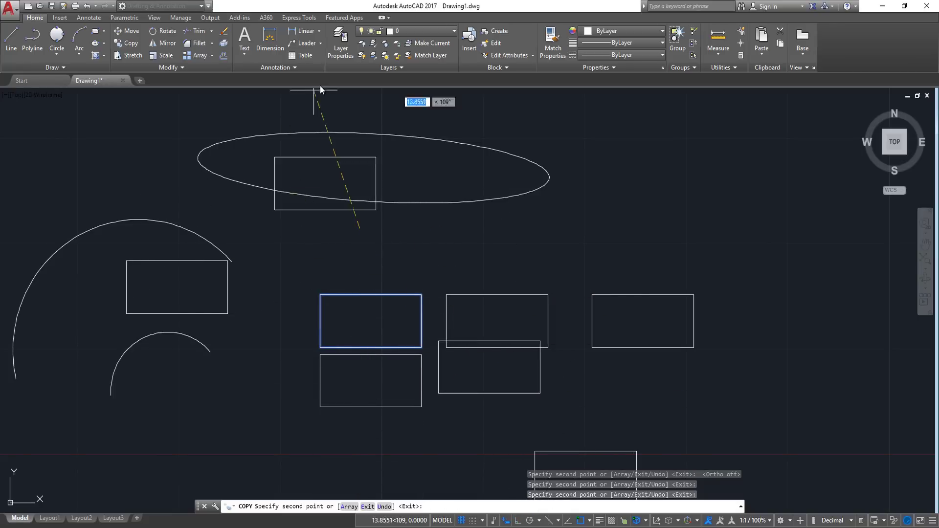
left_click(654, 206)
key("Return")
scroll(363, 292, "down", 3)
scroll(360, 245, "up", 2)
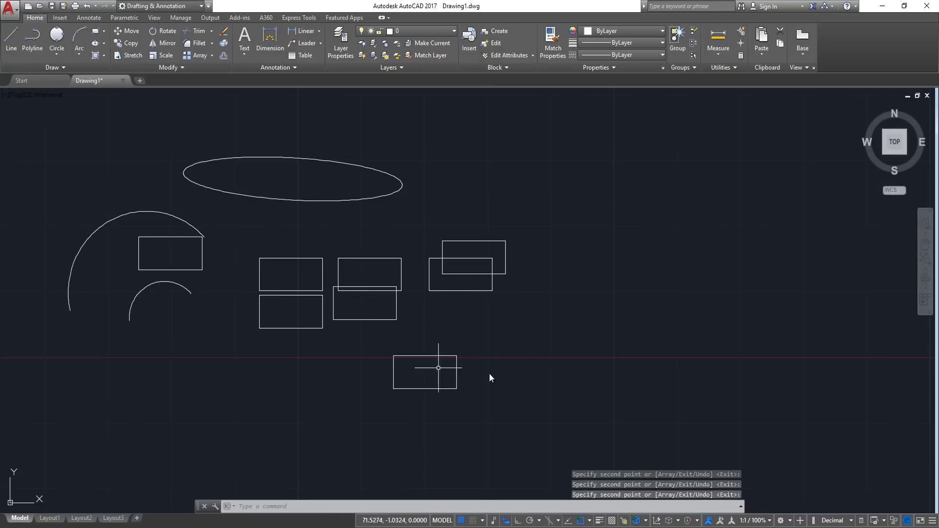
Erase the original rectangle and all its copies except the one inside the large arc
left_click_drag(511, 230, 336, 408)
key("Delete")
left_click_drag(330, 288, 274, 353)
key("Delete")
Move the remaining rectangle from inside the large arc to the open area below and right of the ellipse
left_click(173, 270)
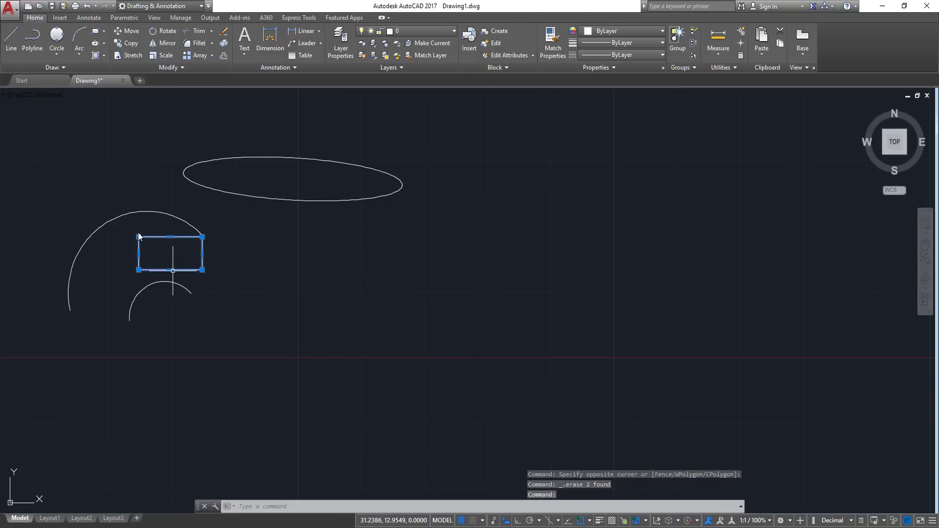
left_click(127, 32)
left_click(170, 236)
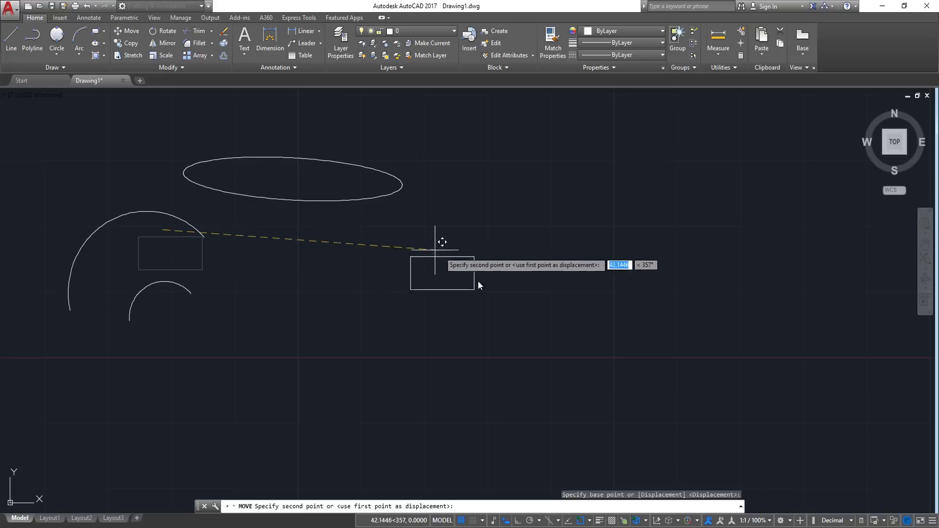
left_click(471, 295)
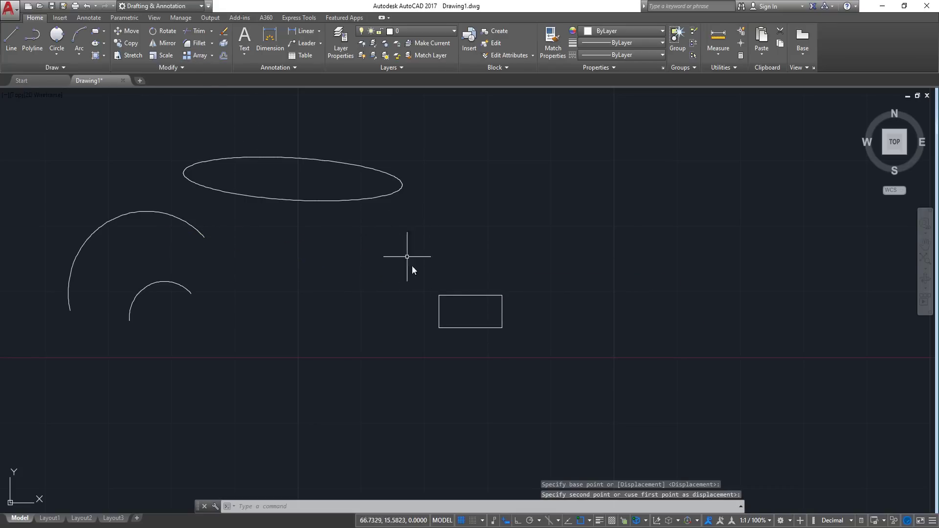
Create a rectangular array of the rectangle with 3 rows and the column count reduced to 1
left_click(474, 285)
left_click(450, 317)
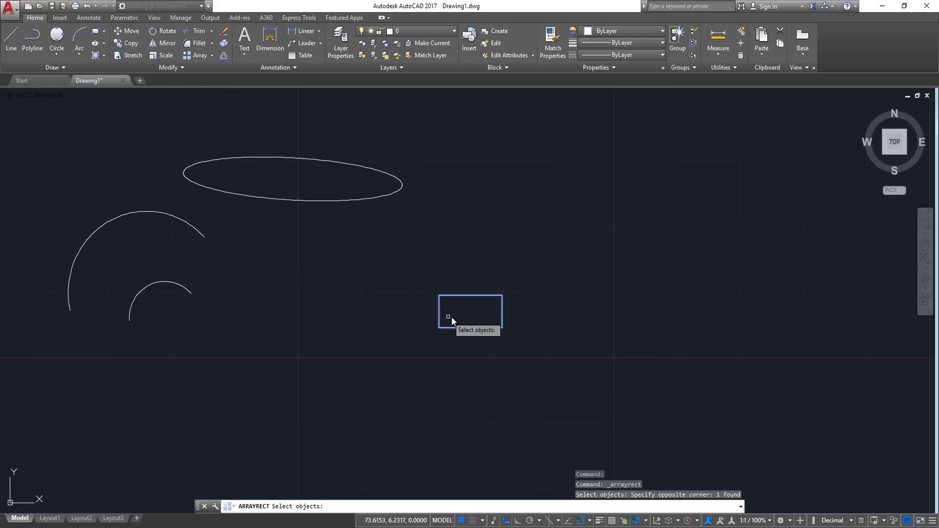
key("Return")
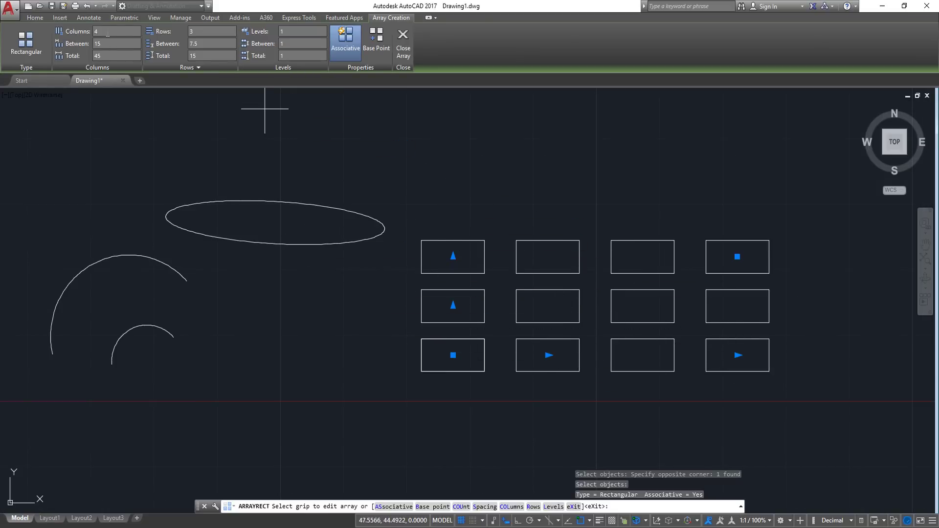
key("Return")
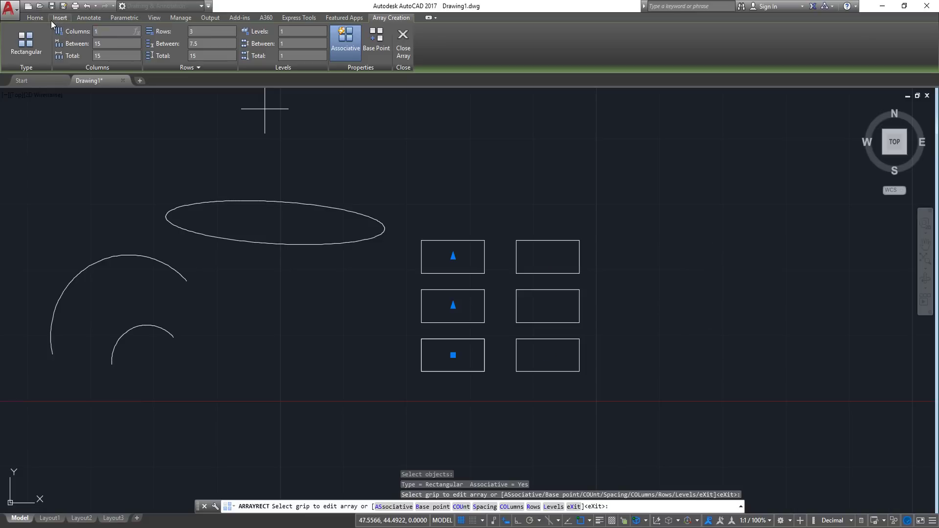
key("Return")
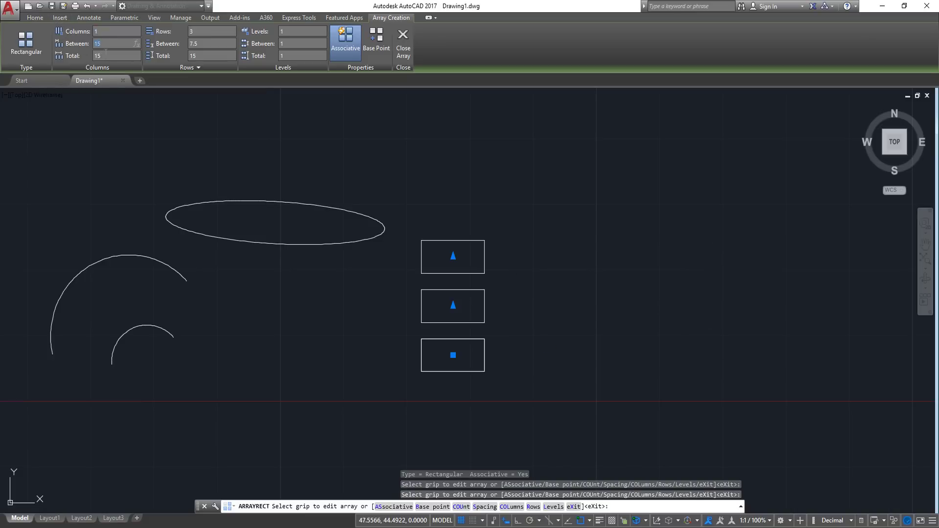
left_click(112, 45)
key("Return")
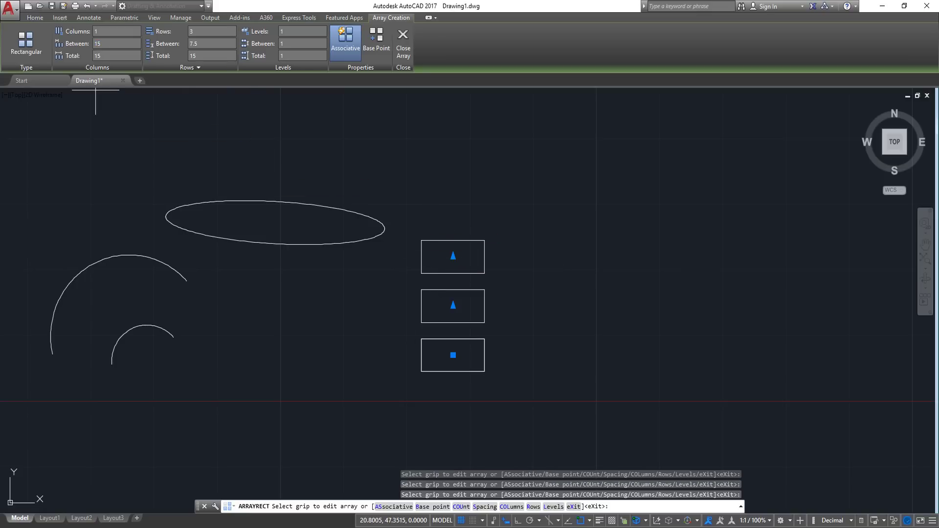
Extend the array upward to 6 rows using its top row-count grip and finish the array
left_click(453, 256)
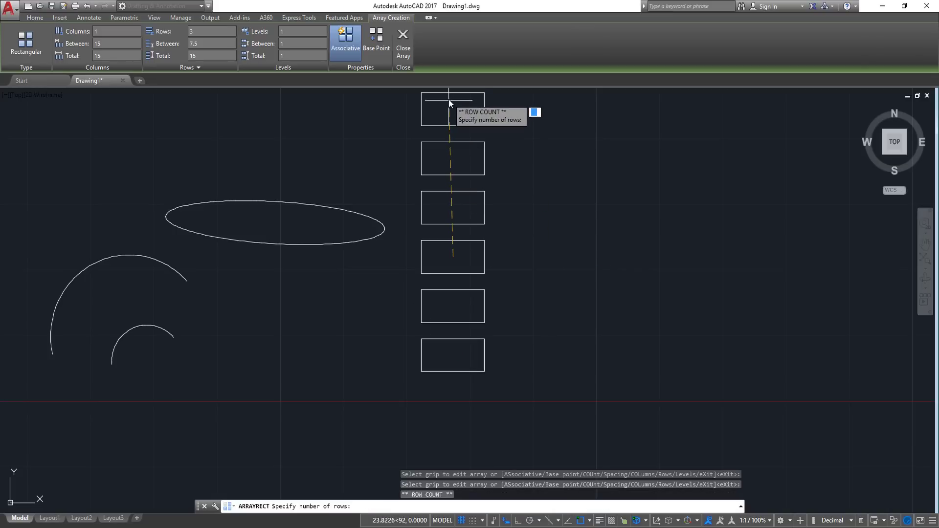
left_click(448, 102)
scroll(469, 313, "down", 3)
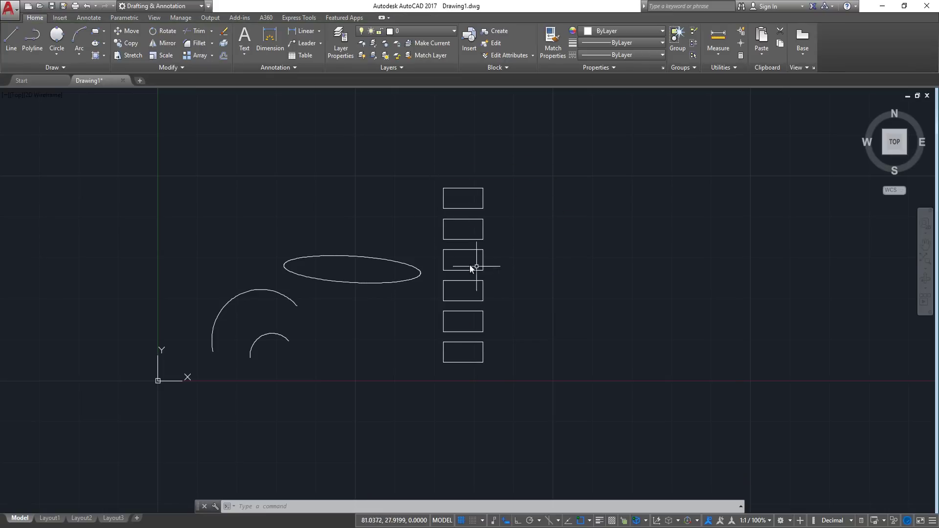
scroll(386, 306, "up", 2)
scroll(477, 262, "down", 2)
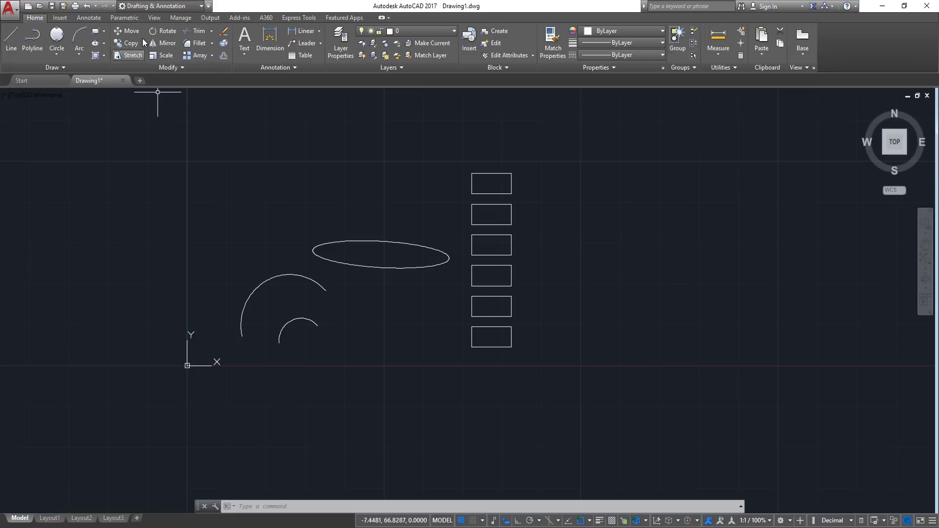
Rotate the rectangle array by 270° with Ortho on, about a base point near the center of its lowest rectangle
left_click(163, 30)
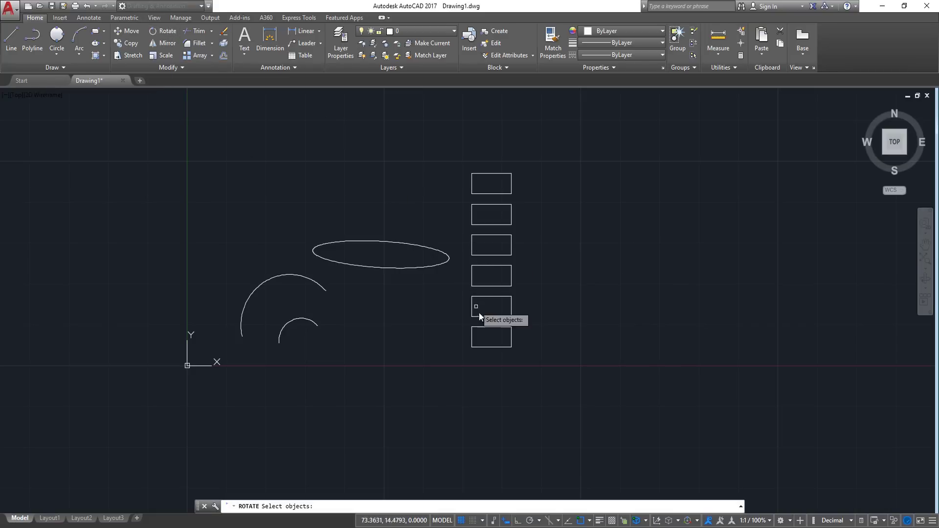
left_click(160, 34)
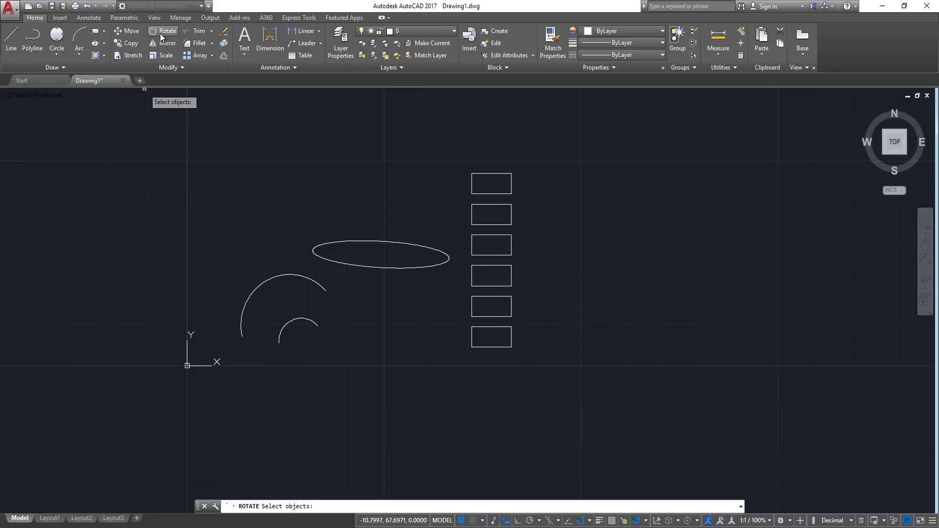
left_click(535, 316)
left_click(477, 355)
key("Return")
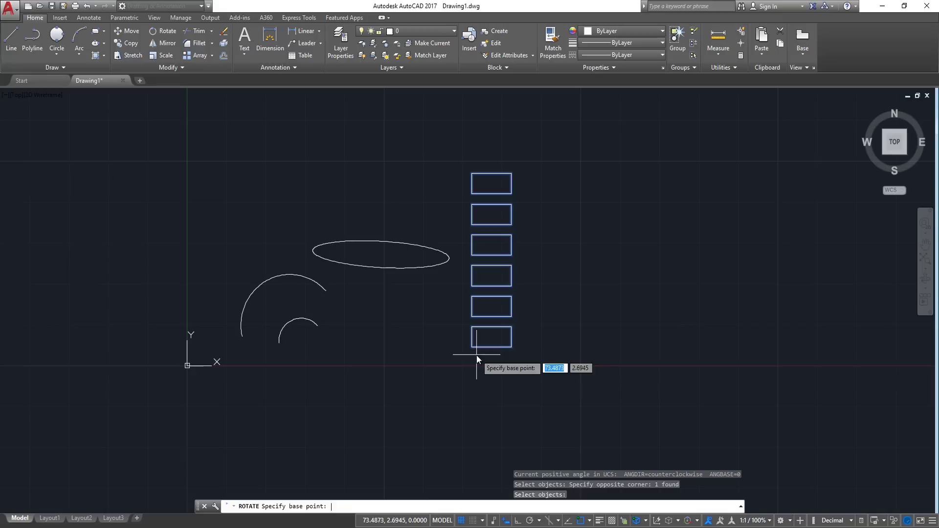
left_click(492, 337)
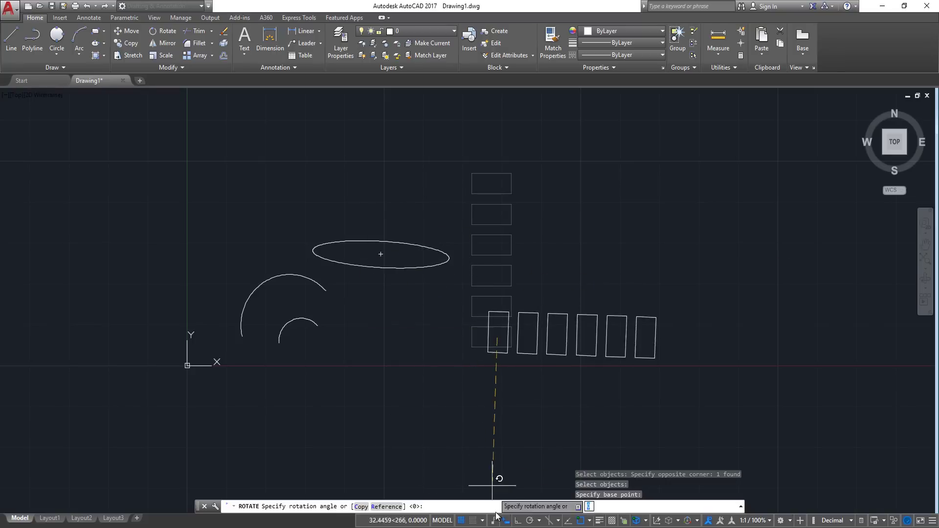
left_click(517, 521)
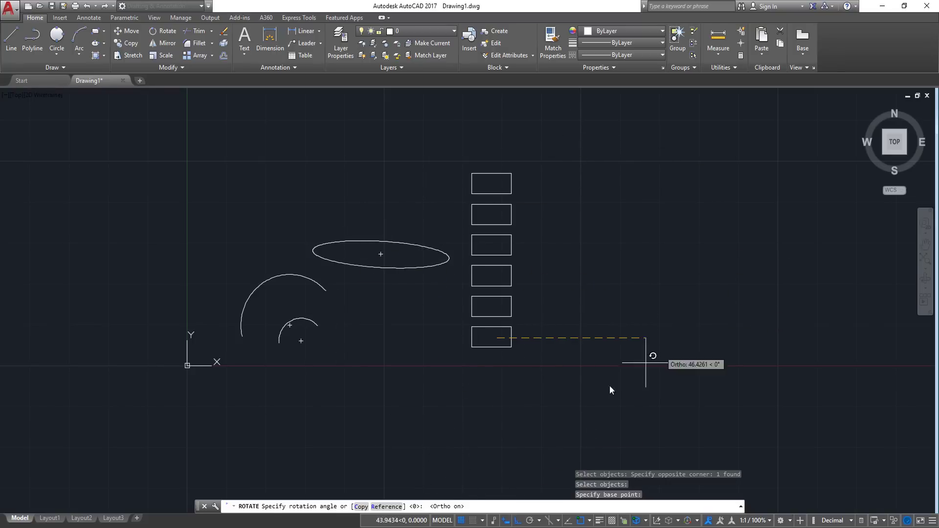
left_click(537, 406)
middle_click_drag(382, 380, 339, 307)
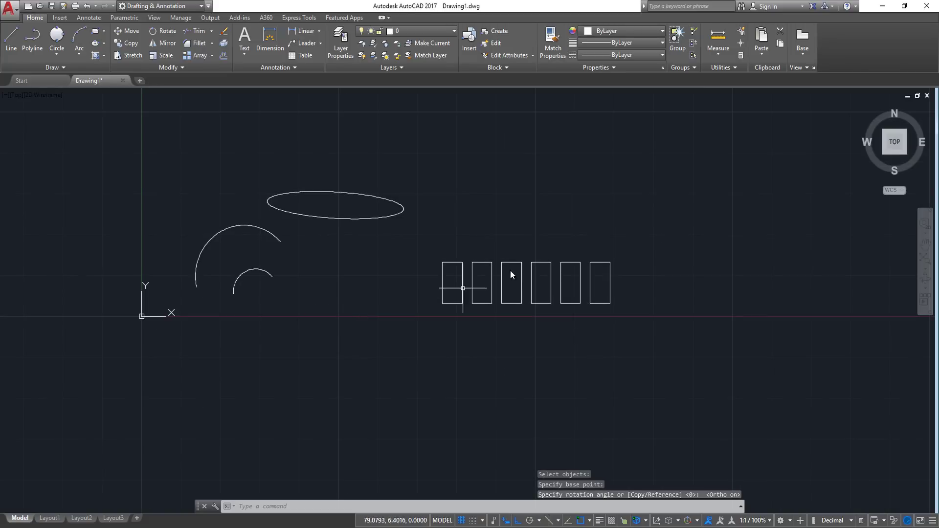
middle_click_drag(510, 269, 473, 244)
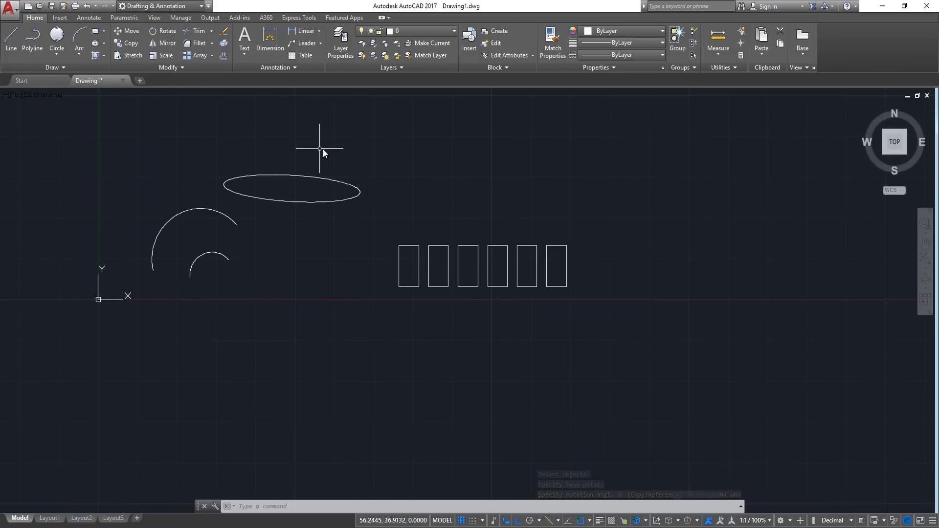
Stretch the ellipse slightly wider by moving its right-hand axis grip outward
scroll(323, 149, "up", 4)
left_click(471, 168)
scroll(404, 266, "down", 2)
left_click(441, 238)
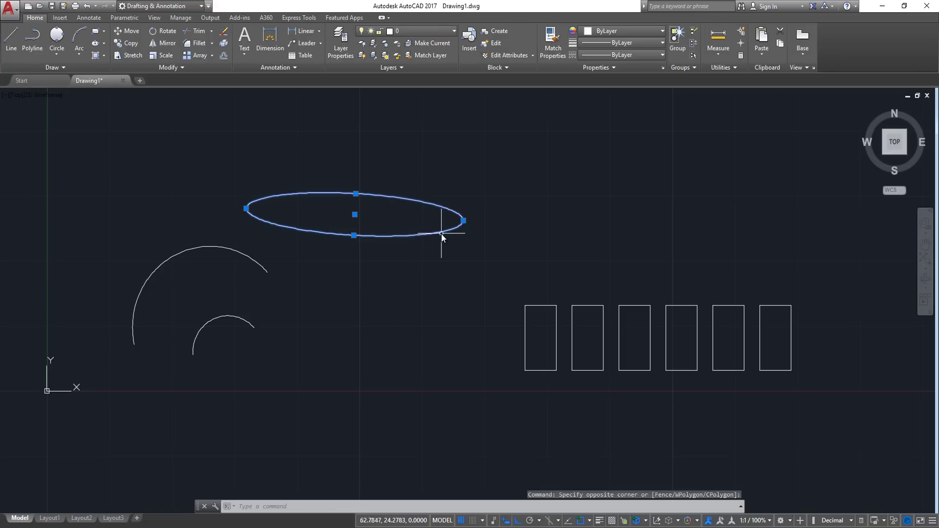
left_click(463, 221)
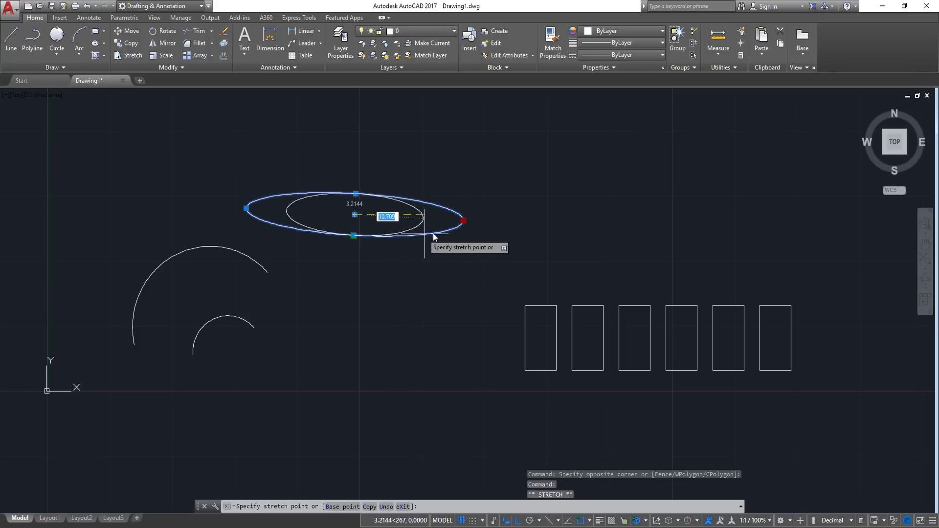
left_click(461, 239)
Rotate the ellipse clockwise about its center to a steep diagonal tilt with Ortho off
left_click(163, 31)
left_click(354, 214)
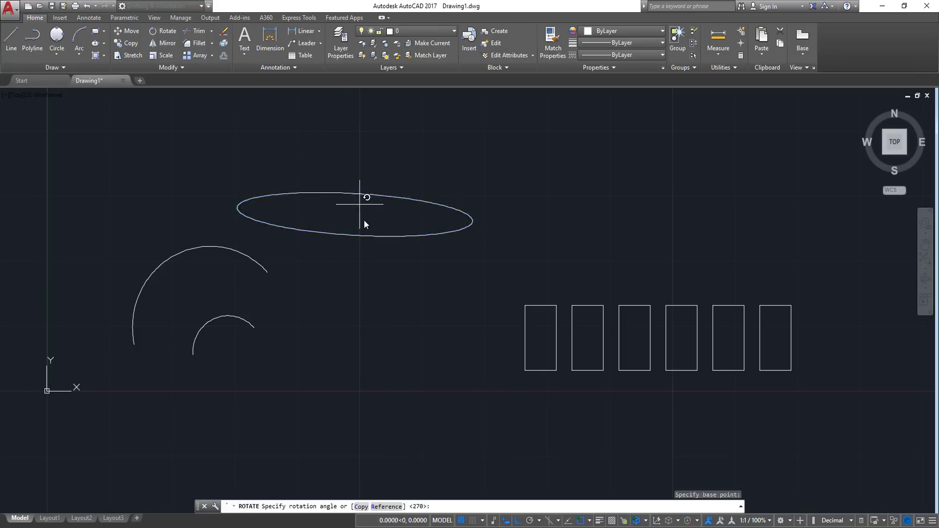
left_click(516, 521)
left_click(491, 360)
left_click(318, 182)
left_click(294, 252)
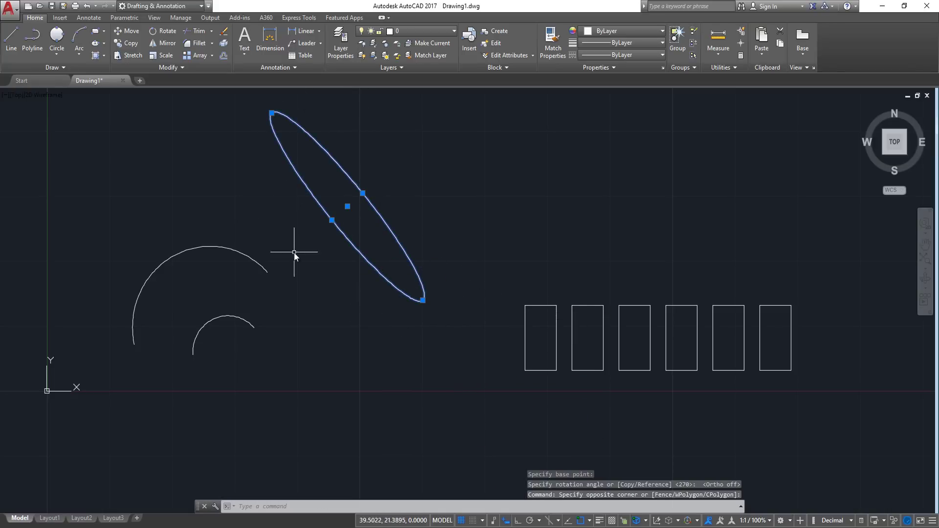
left_click(159, 43)
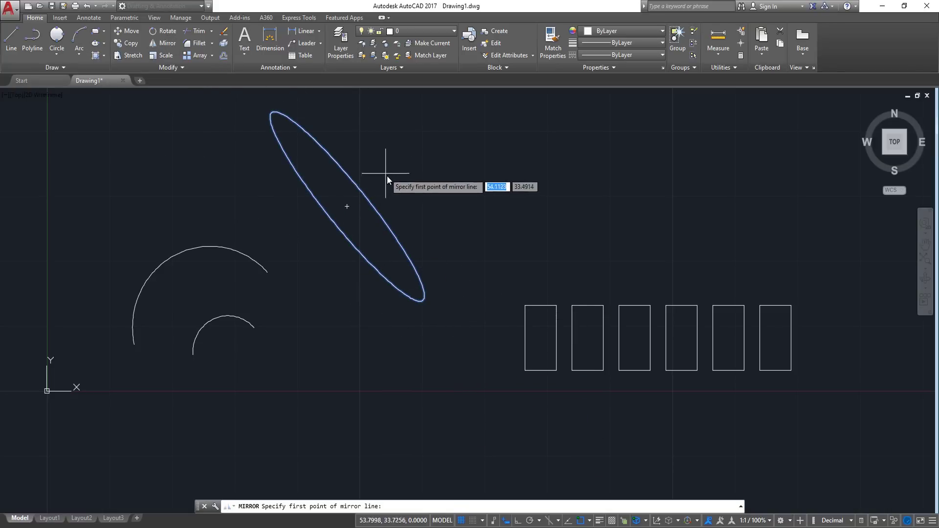
key("Escape")
key("Escape")
key("Escape")
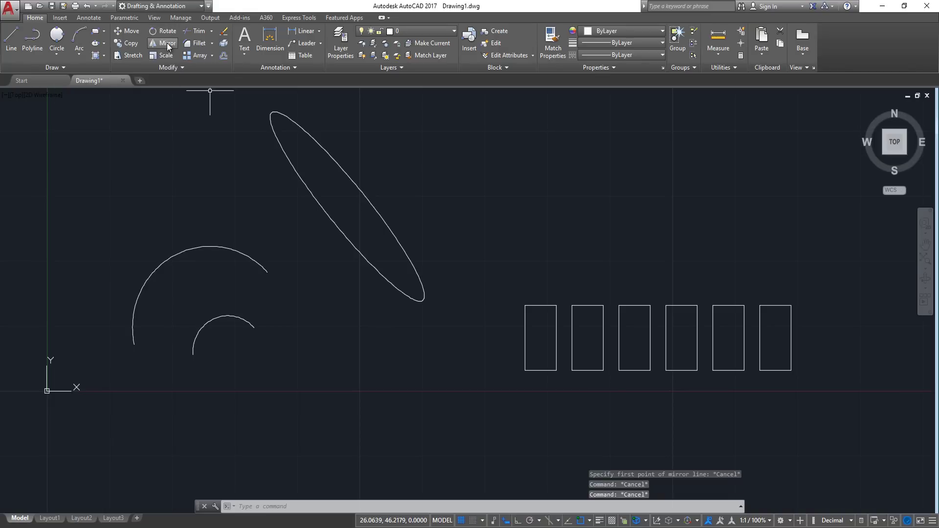
Mirror the tilted ellipse across a vertical line just beyond its lower end with Ortho on, keeping the source ellipse
left_click(166, 43)
left_click(430, 191)
left_click(376, 261)
key("Return")
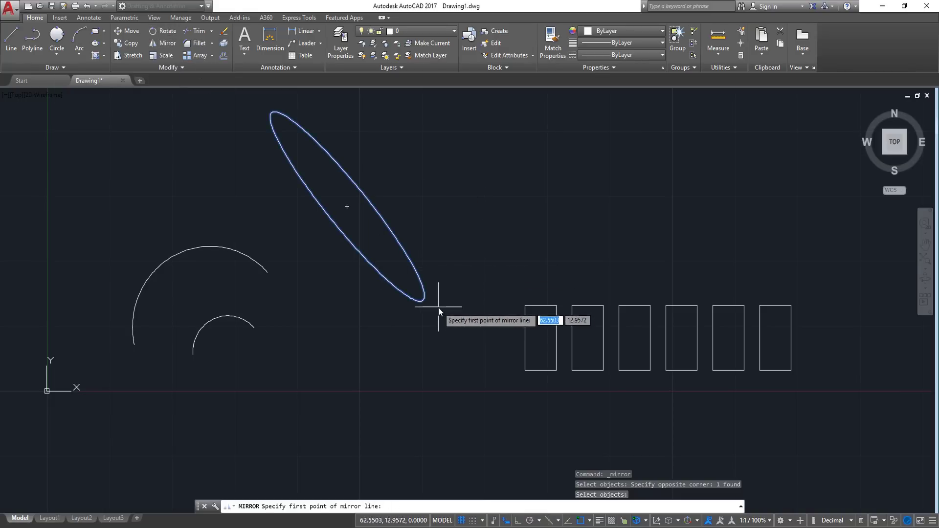
left_click(451, 298)
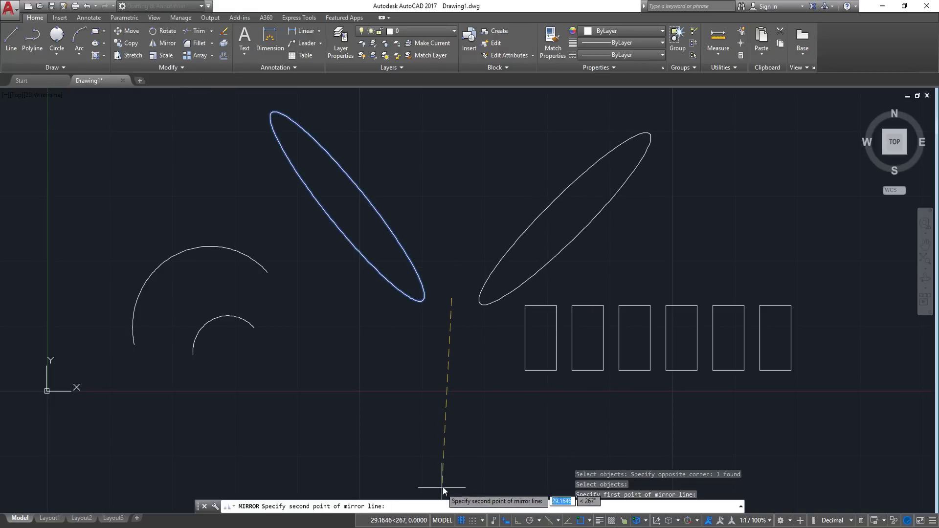
left_click(517, 521)
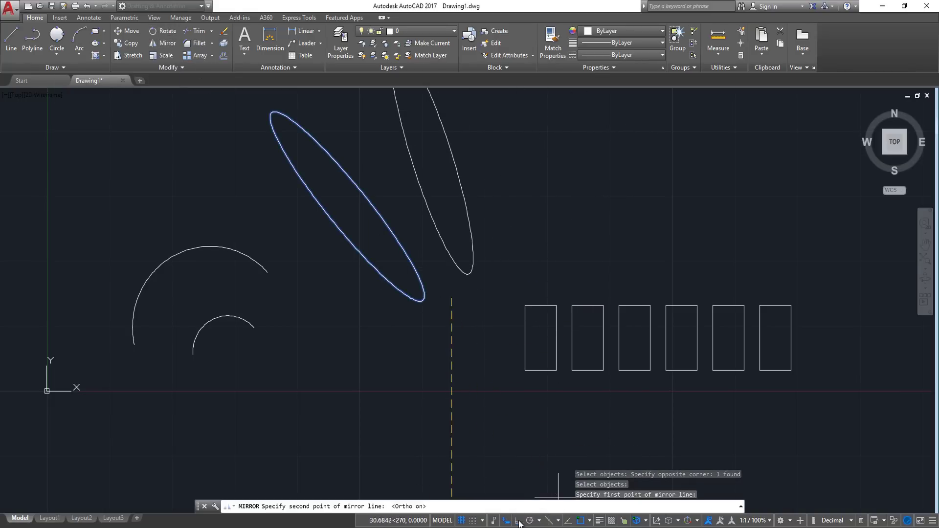
left_click(413, 388)
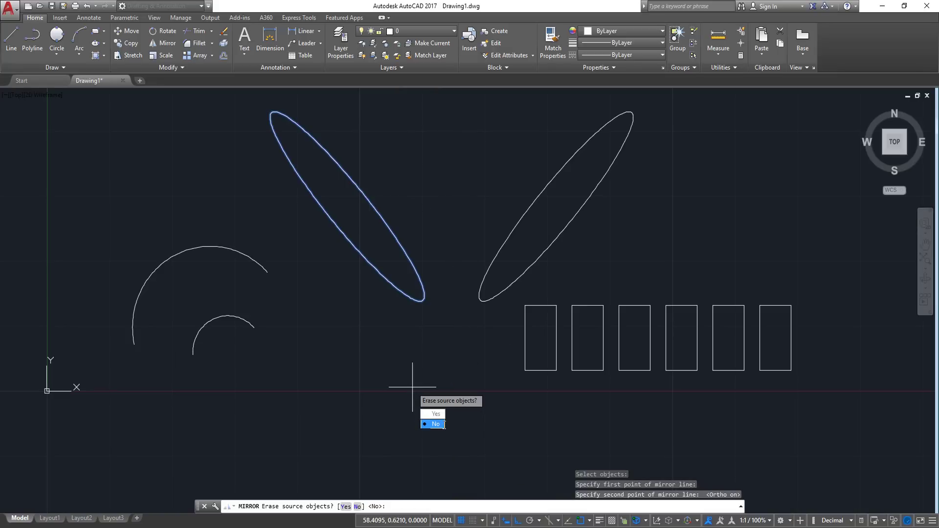
left_click(442, 424)
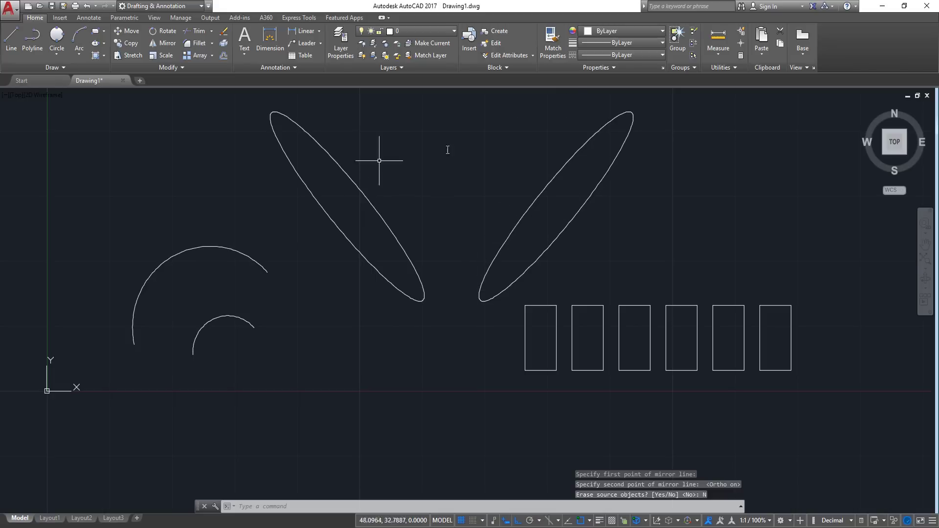
Delete the mirrored copy of the ellipse
left_click(660, 174)
left_click(503, 181)
key("Delete")
left_click(373, 146)
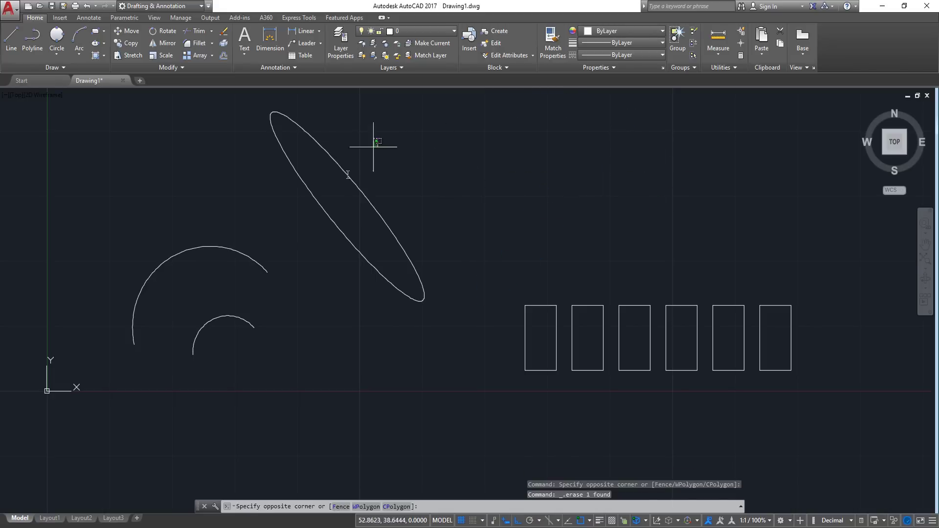
left_click(332, 205)
left_click(163, 45)
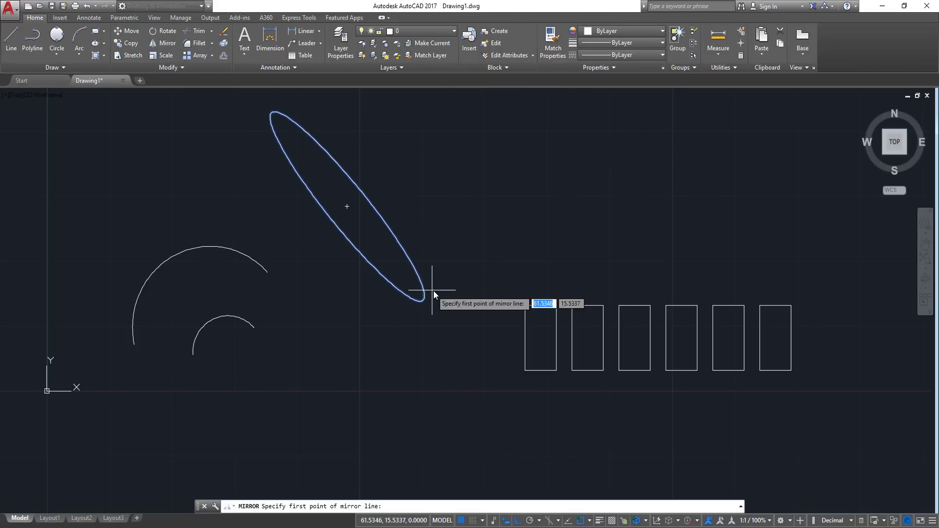
key("Escape")
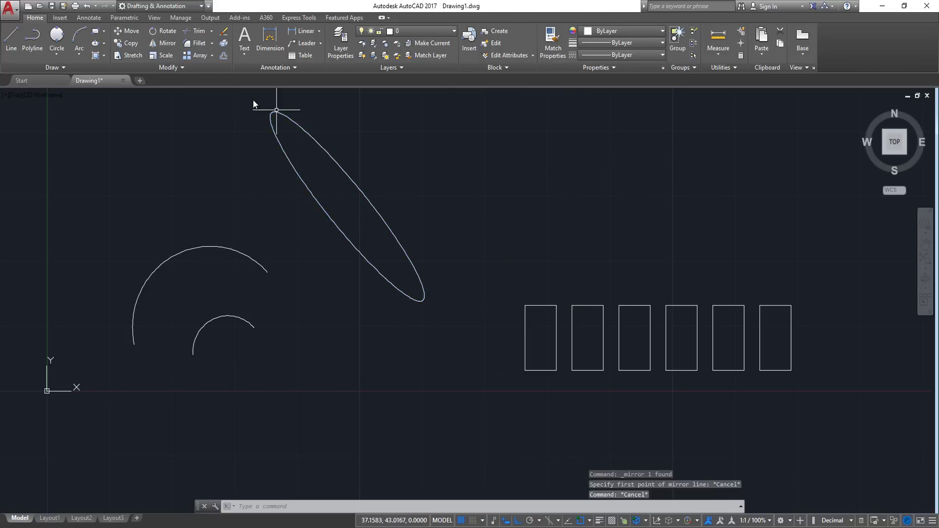
left_click(355, 197)
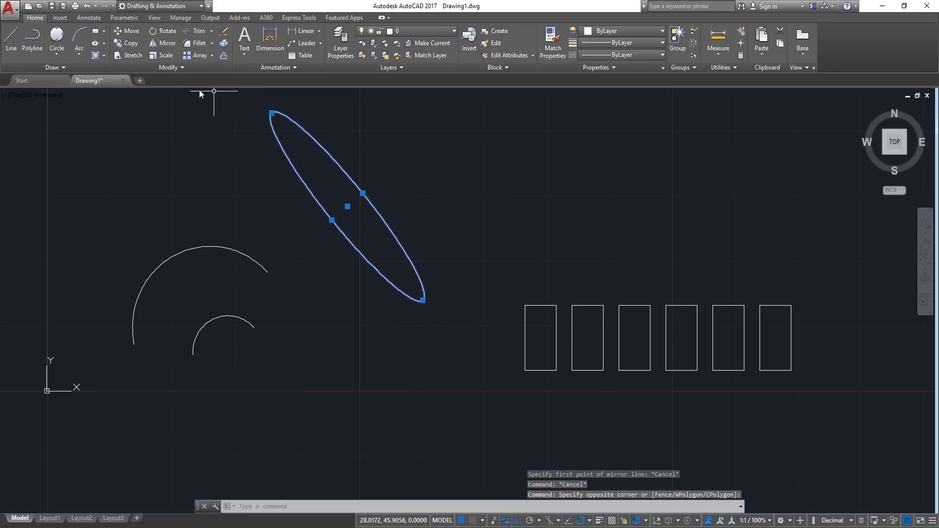
left_click(165, 43)
left_click(452, 292)
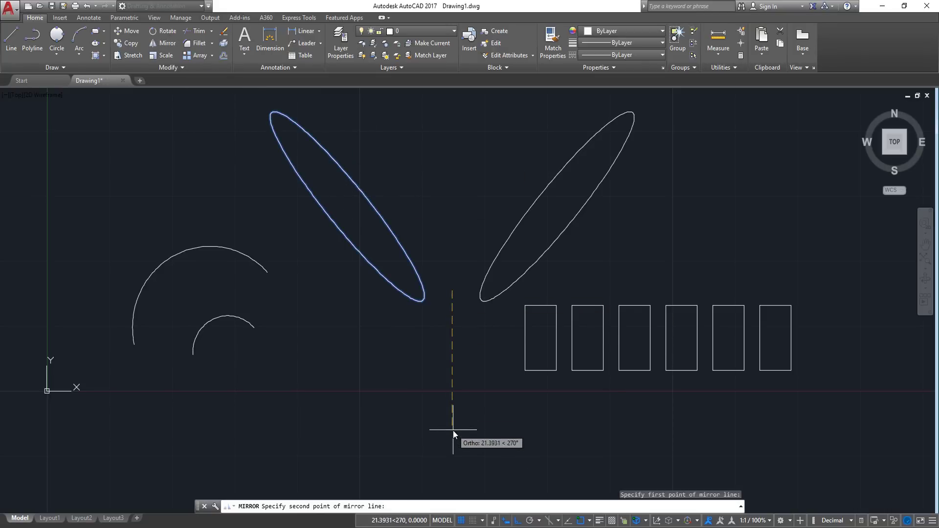
key("Escape")
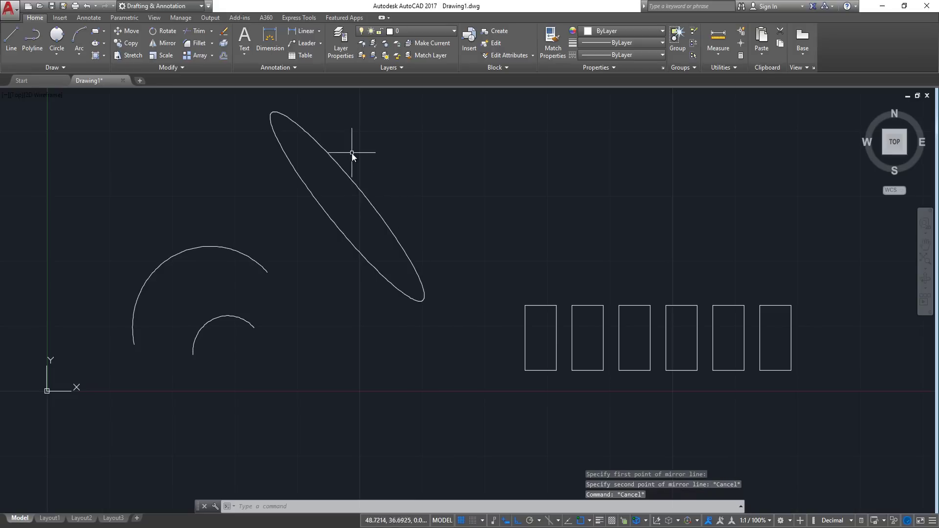
Mirror the ellipse across a vertical line just right of its lower end, erasing the source ellipse
left_click(162, 43)
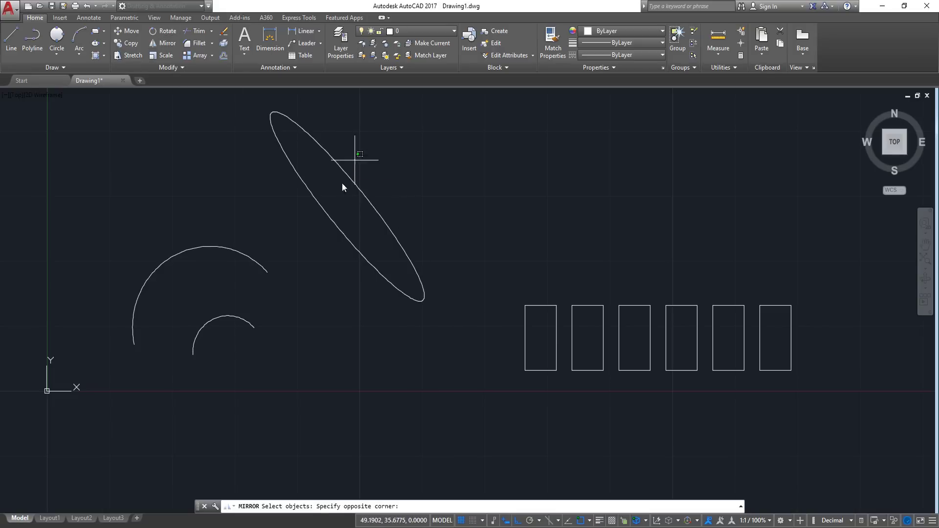
left_click_drag(342, 183, 350, 218)
key("Return")
left_click(446, 297)
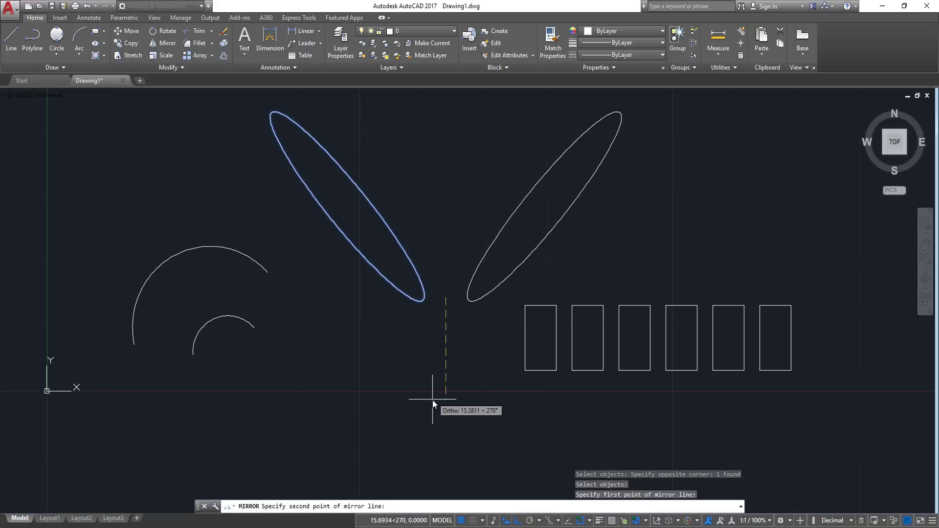
left_click(433, 406)
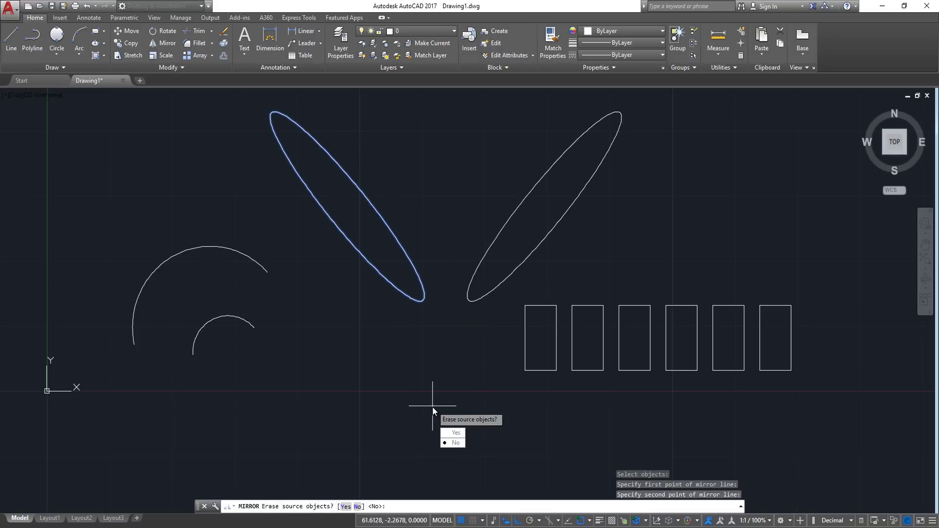
left_click(457, 436)
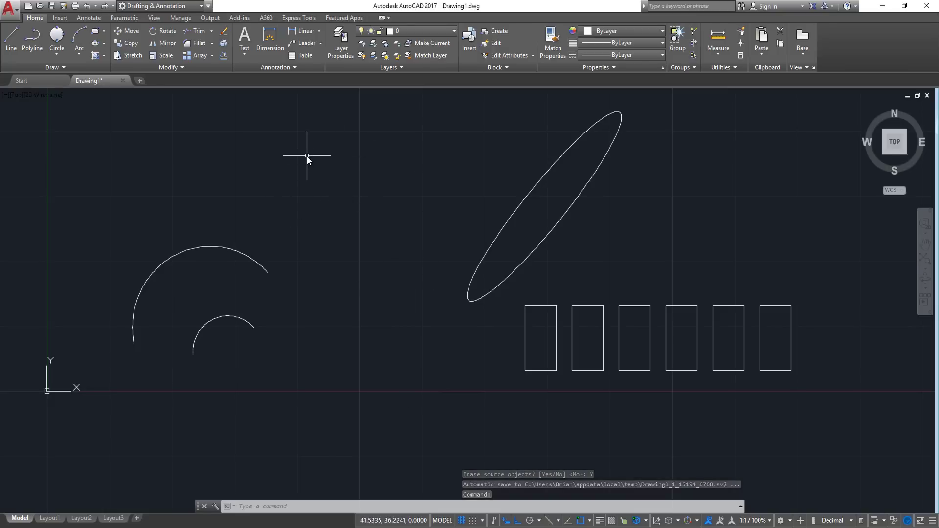
Scale the ellipse by a factor of .5 about a base point near the middle of its right side
scroll(308, 158, "down", 2)
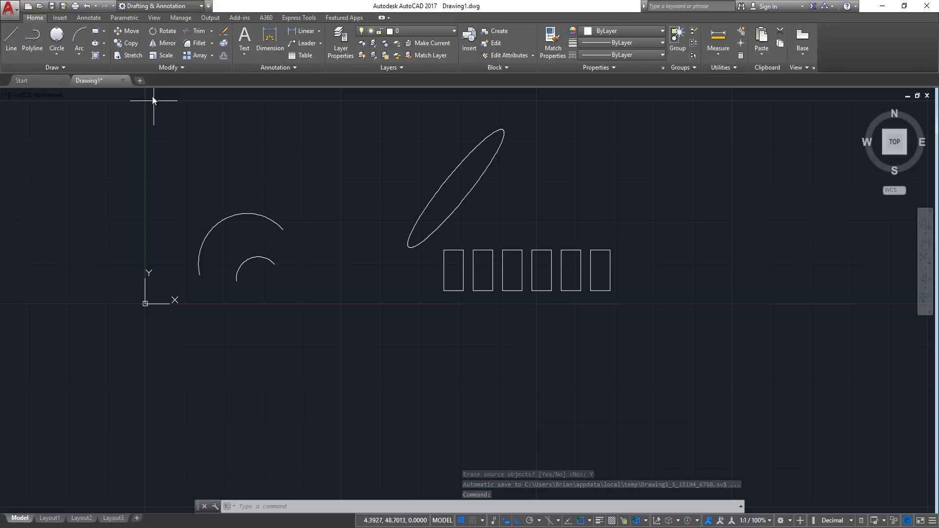
left_click(156, 55)
left_click(471, 192)
left_click(405, 210)
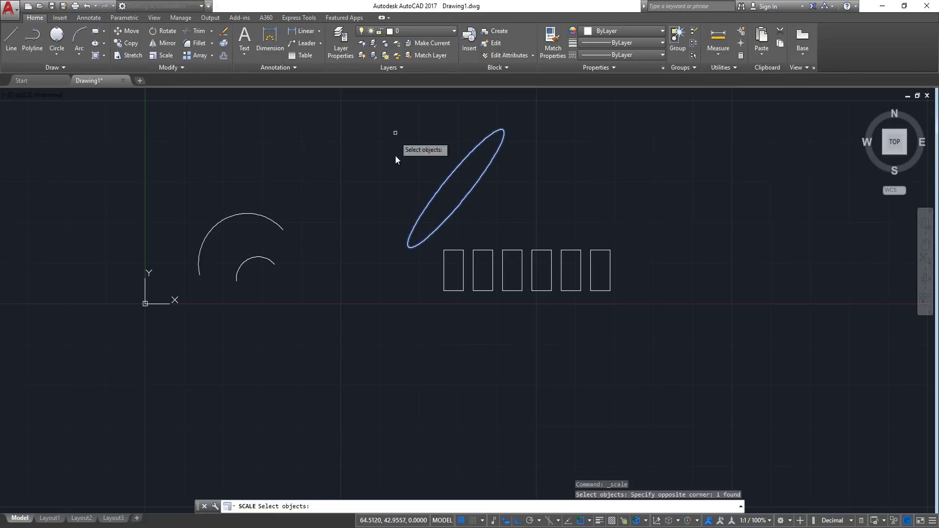
key("Return")
left_click(480, 194)
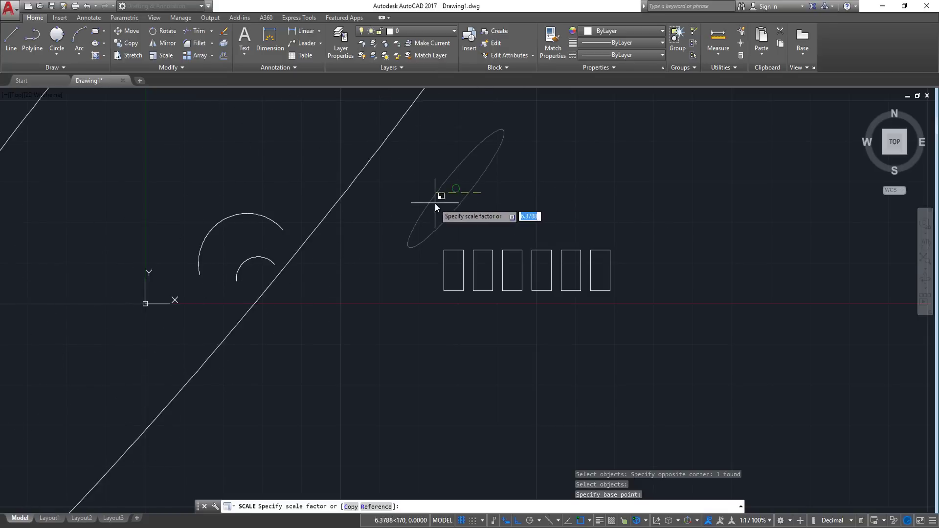
type(".")
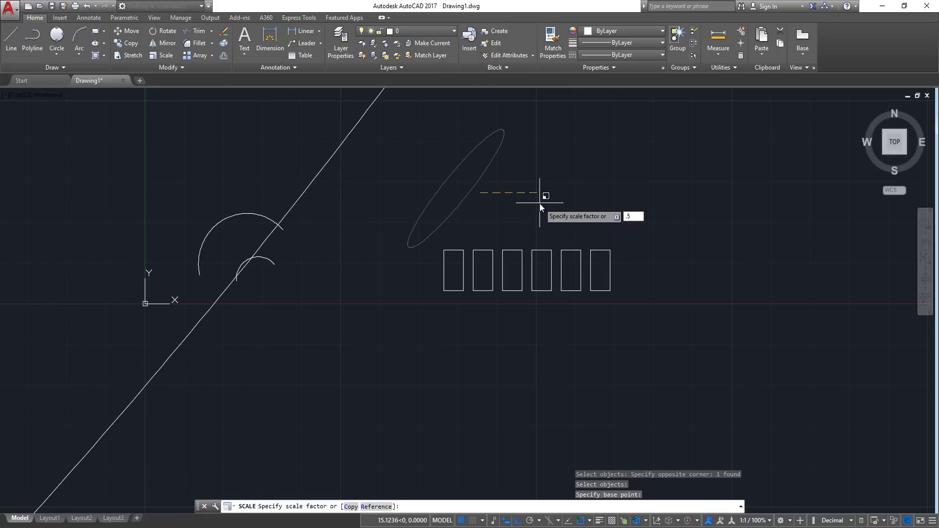
type("5")
key("Return")
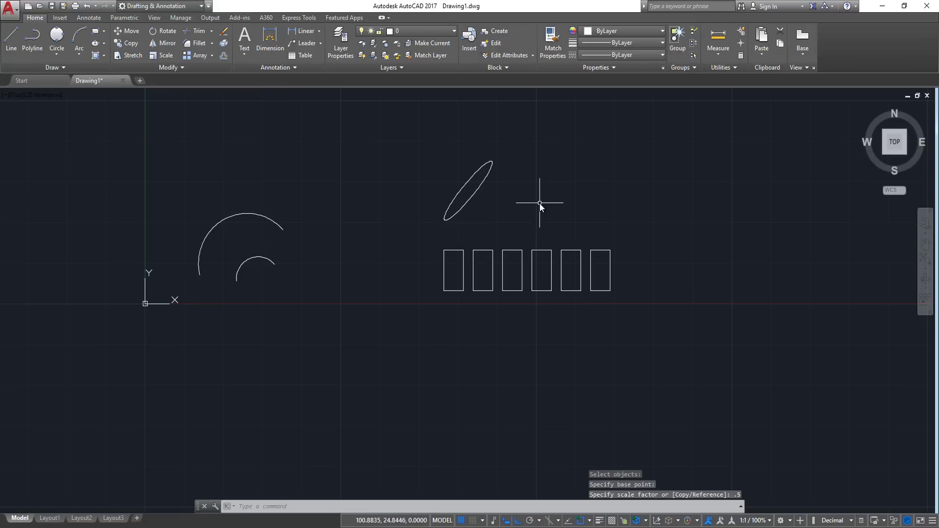
left_click(533, 192)
left_click(391, 189)
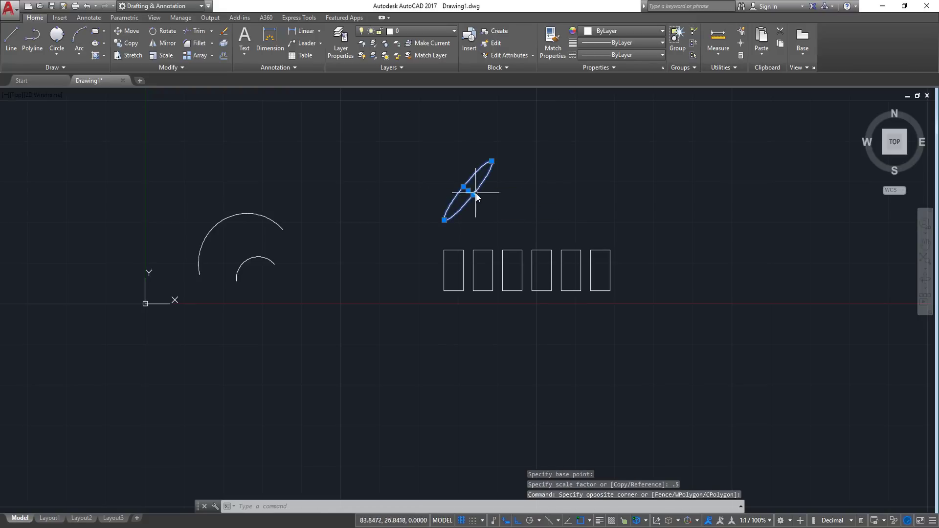
key("Escape")
key("Escape")
middle_click_drag(403, 177, 430, 245)
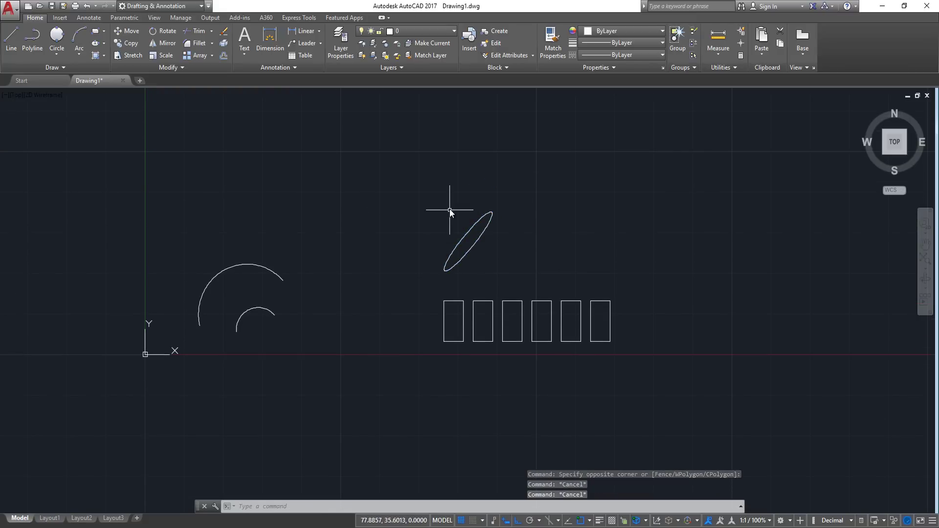
middle_click_drag(450, 209, 462, 260)
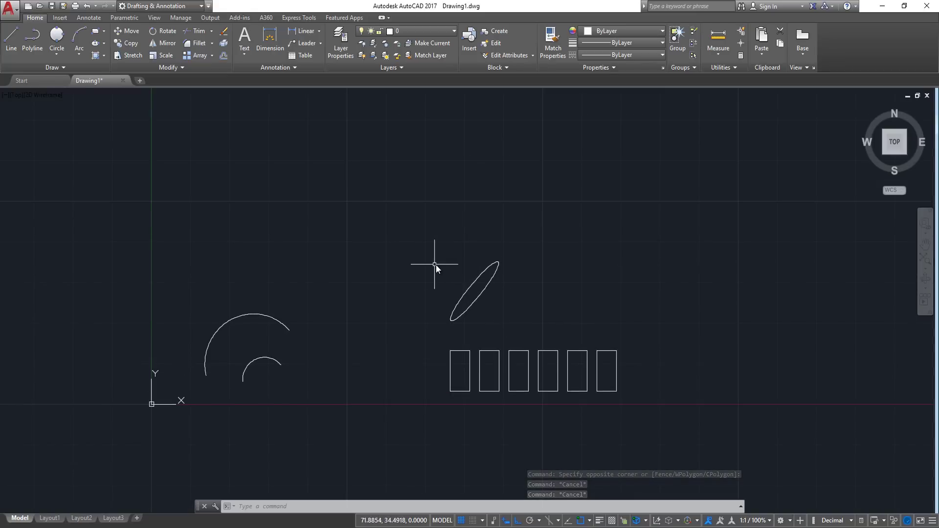
middle_click_drag(436, 266, 435, 272)
key("Escape")
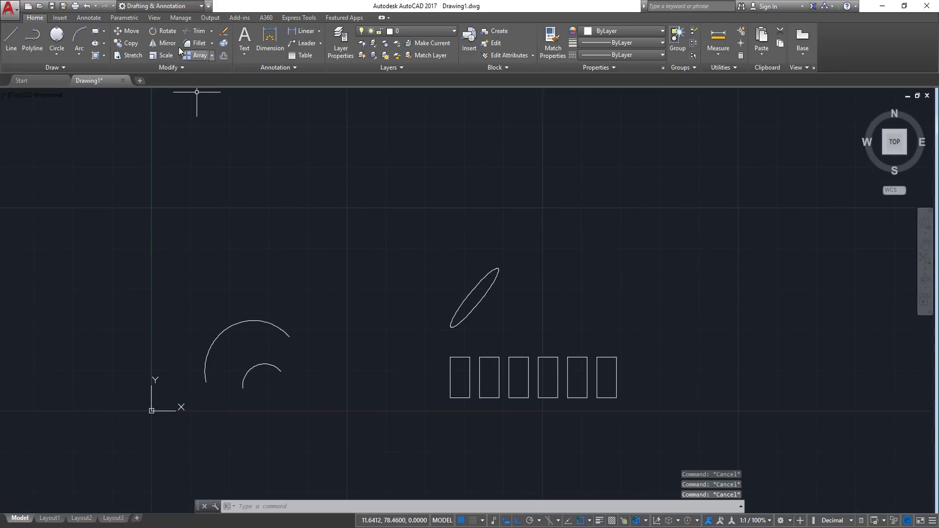
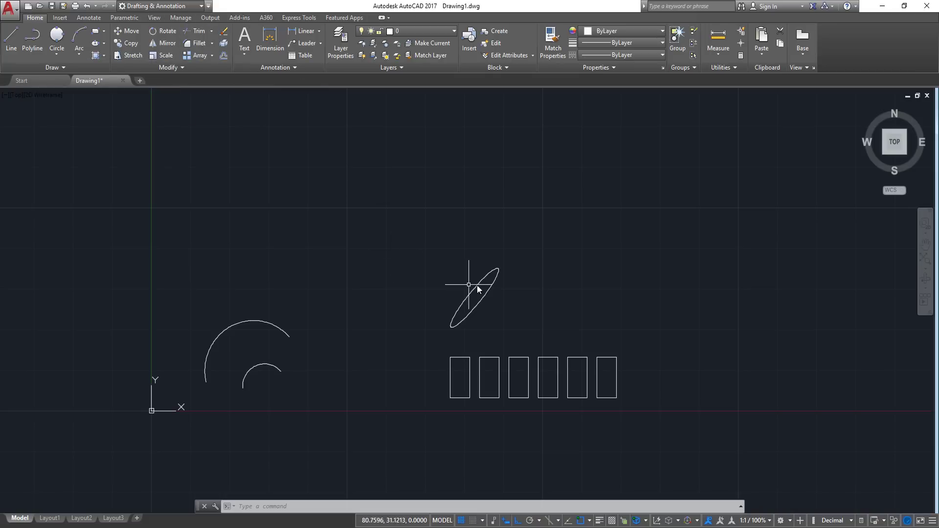
Draw a long horizontal line in the empty area above the arcs and the ellipse
left_click(700, 267)
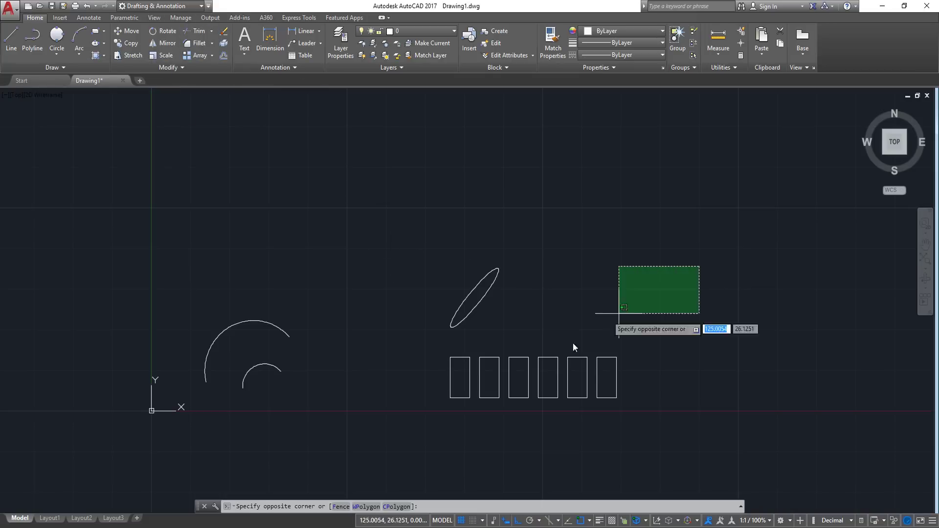
left_click(16, 34)
left_click(272, 172)
left_click(485, 172)
key("Return")
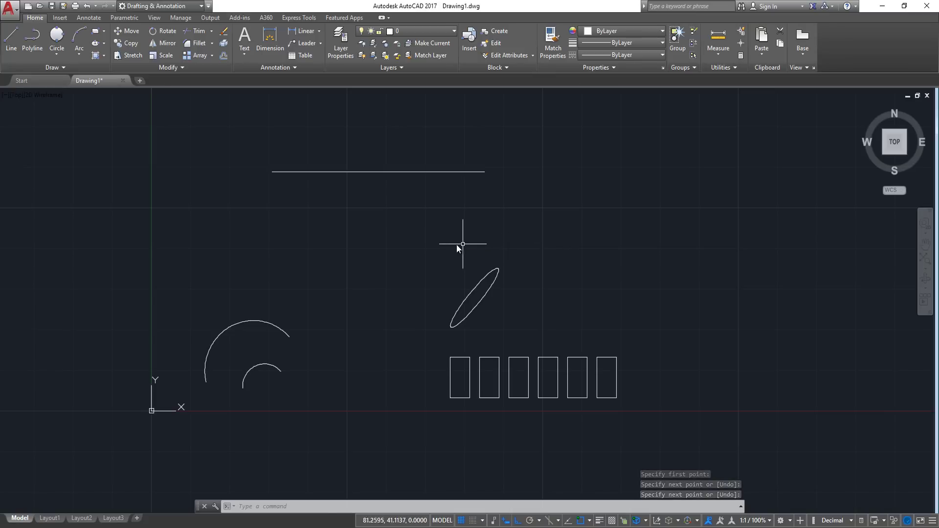
Draw a vertical line about 20 units long from above the ellipse up to just below the horizontal line's right part
key("Return")
left_click(437, 266)
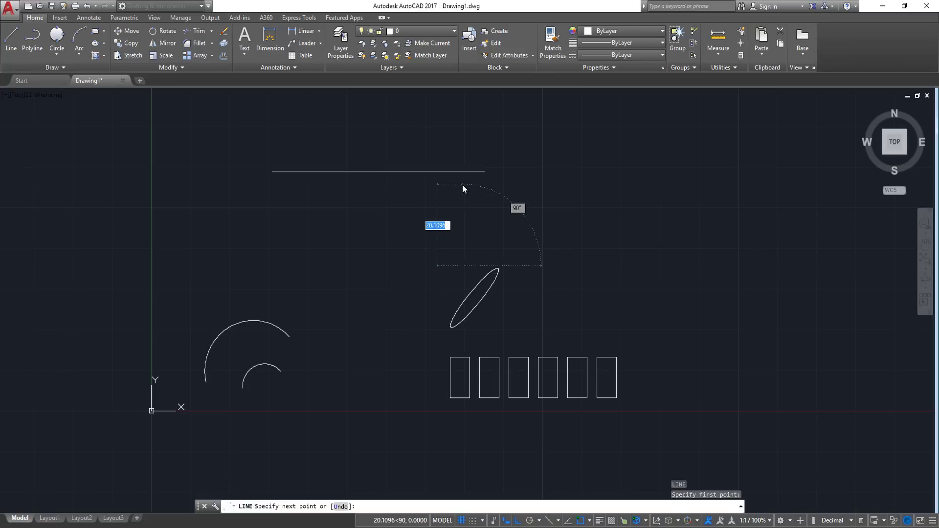
left_click(462, 184)
key("Return")
Stretch the vertical line's upper endpoint straight up so it crosses well past the horizontal line
left_click(493, 192)
left_click(444, 209)
left_click(462, 184)
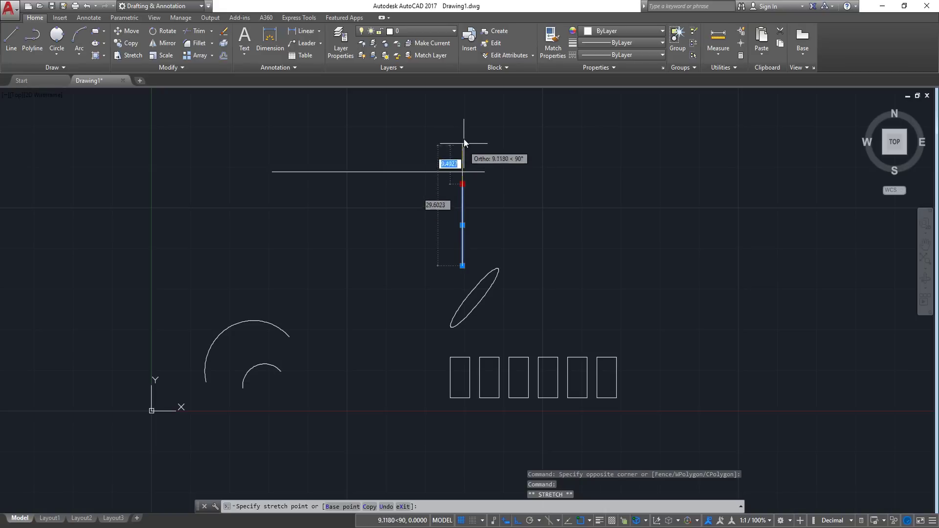
left_click(465, 116)
key("Escape")
Shorten the vertical line by moving its upper endpoint grip down to the intersection with the horizontal line
middle_click_drag(488, 175, 487, 208)
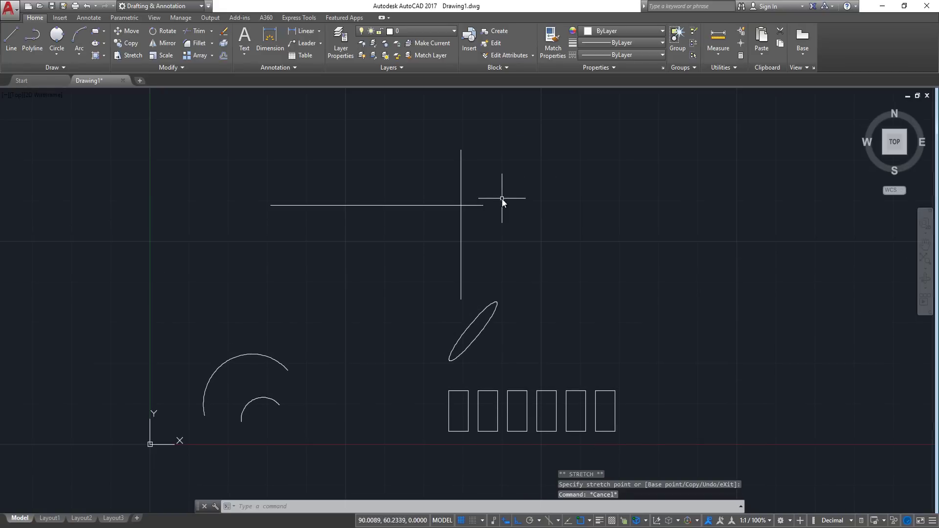
scroll(502, 200, "up", 4)
scroll(451, 130, "down", 2)
left_click(469, 152)
left_click(451, 147)
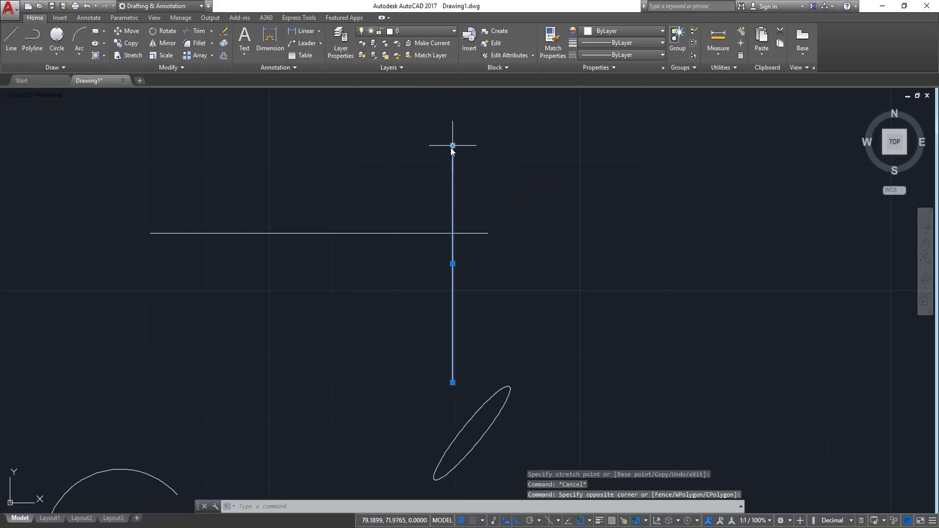
left_click(453, 146)
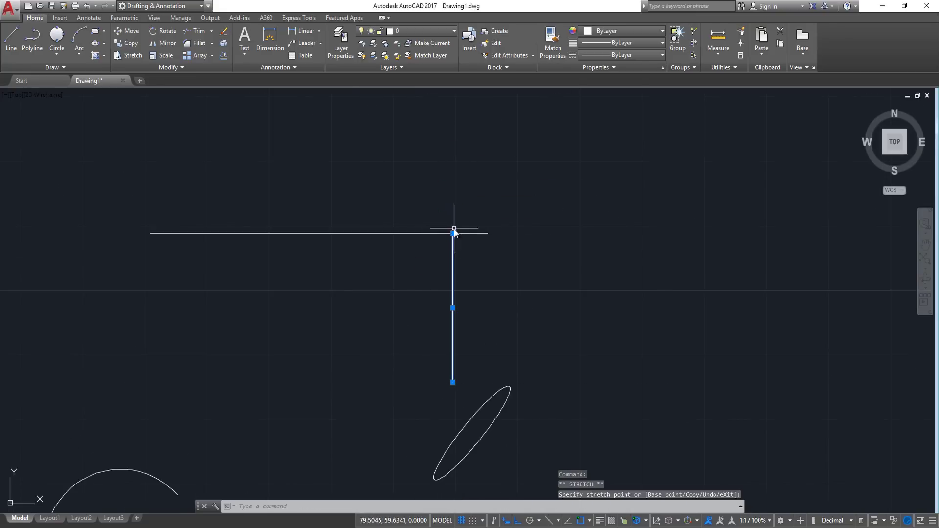
Deselect the vertical line and undo its last grip edit
left_click(453, 229)
key("Escape")
left_click(479, 209)
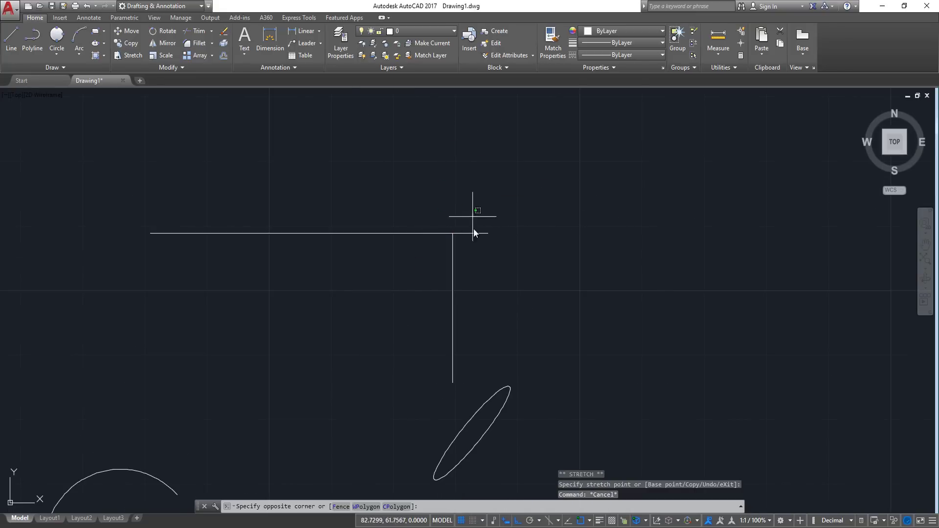
left_click(481, 216)
key("ctrl+z")
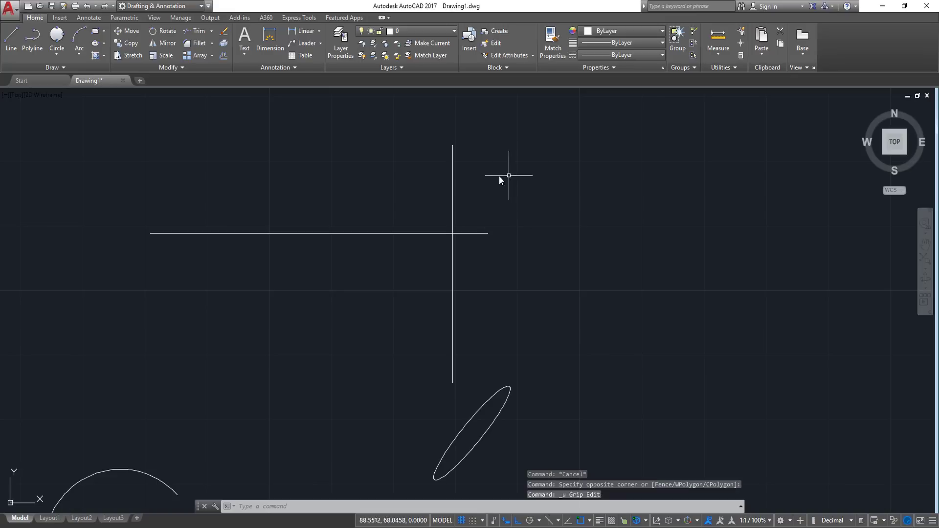
Try shortening the vertical line by moving its upper endpoint to the intersection with the horizontal line, and undo that edit
middle_click_drag(454, 152, 453, 155)
left_click(473, 153)
left_click(438, 165)
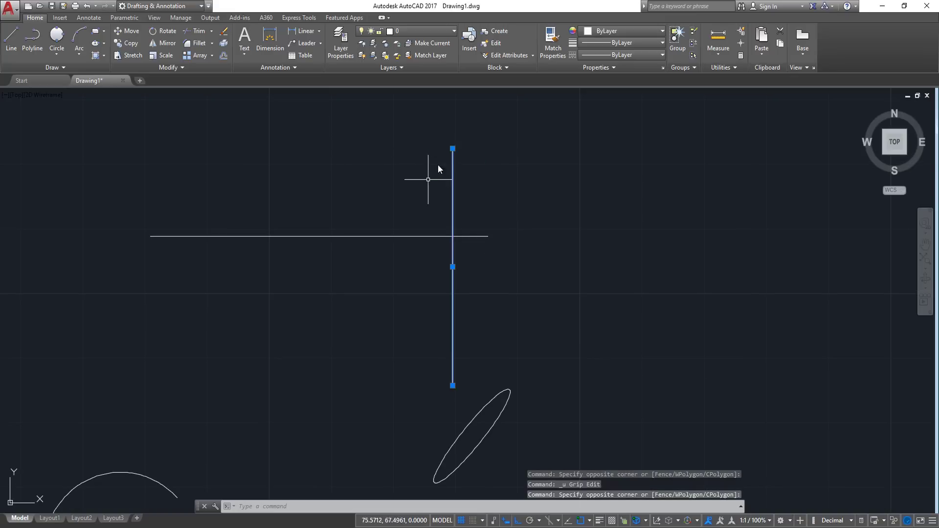
left_click(453, 148)
left_click(453, 236)
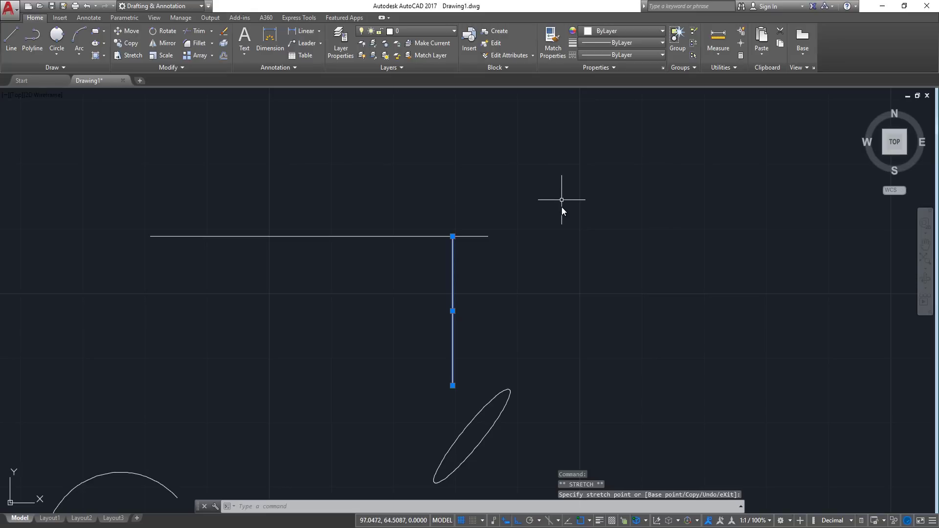
key("ctrl+z")
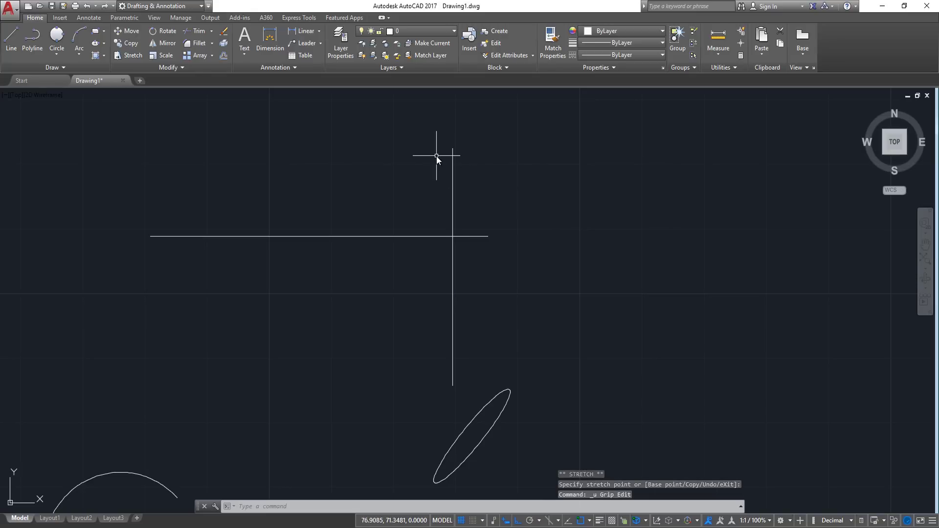
Trim the vertical line's part above the intersection and the horizontal line's overhang right of it, using all objects as cutting edges
left_click(192, 30)
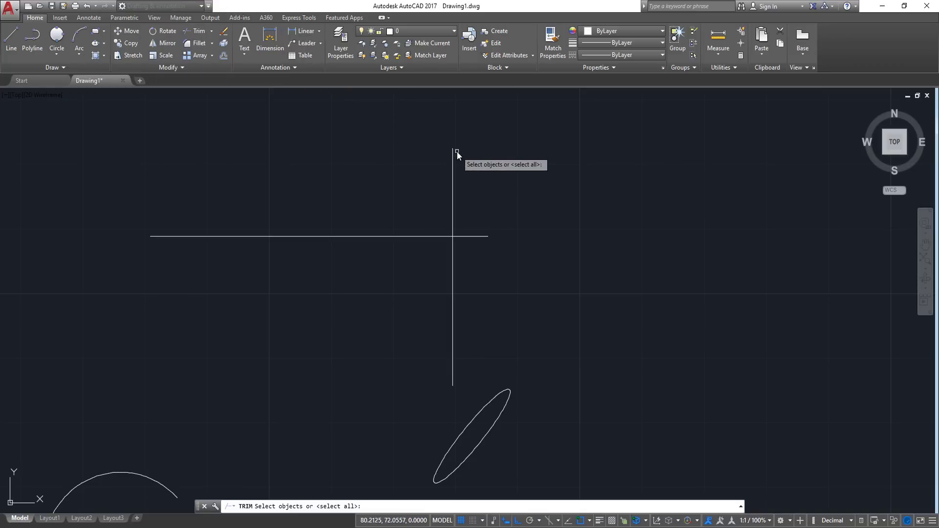
key("Return")
left_click(482, 143)
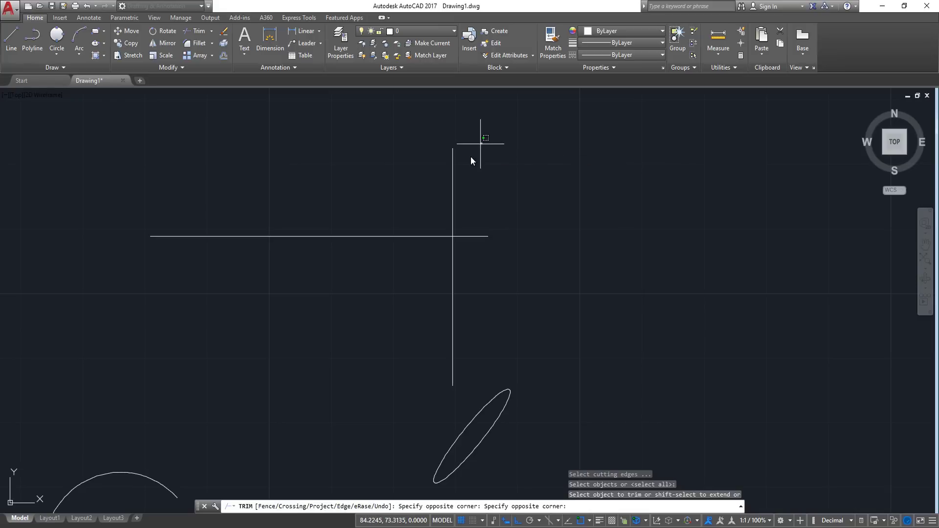
left_click(439, 187)
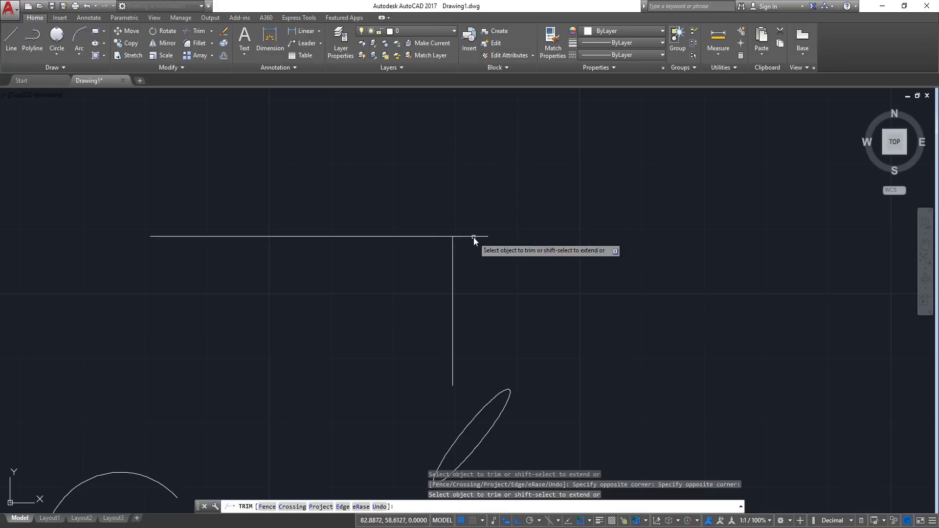
left_click(490, 212)
left_click(466, 261)
key("Return")
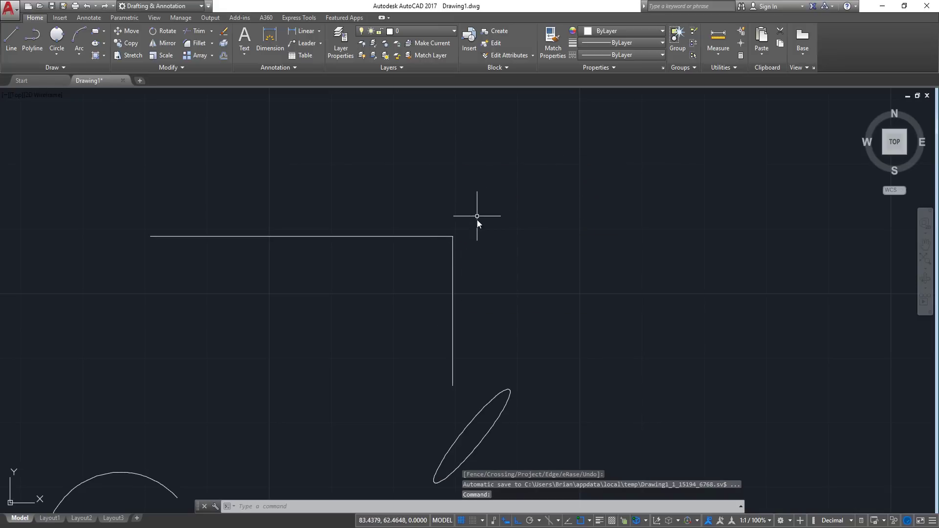
Delete the vertical line below the trimmed horizontal line
left_click(477, 219)
left_click(429, 301)
key("Delete")
Draw a vertical line starting slightly right of and below the horizontal line's right end, ending just above the ellipse
middle_click_drag(482, 228, 442, 163)
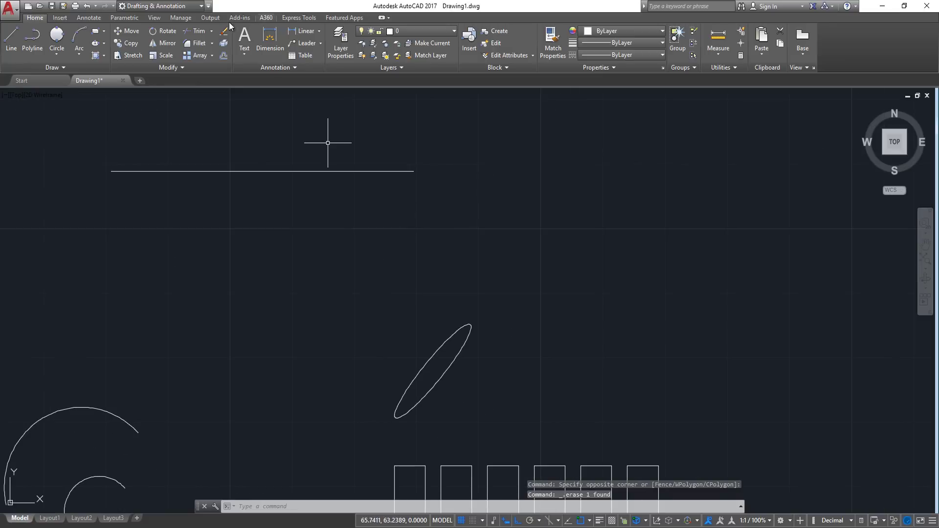
left_click(11, 39)
left_click(427, 184)
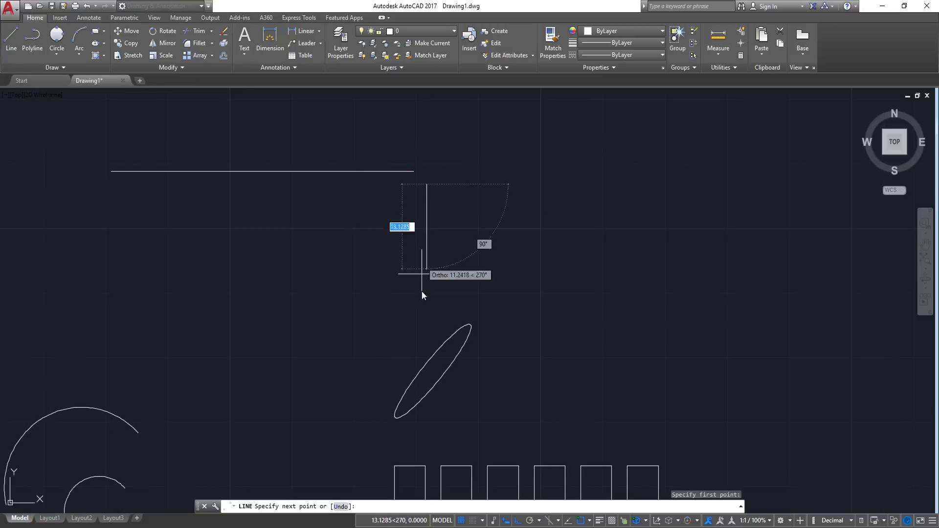
left_click(425, 316)
key("Return")
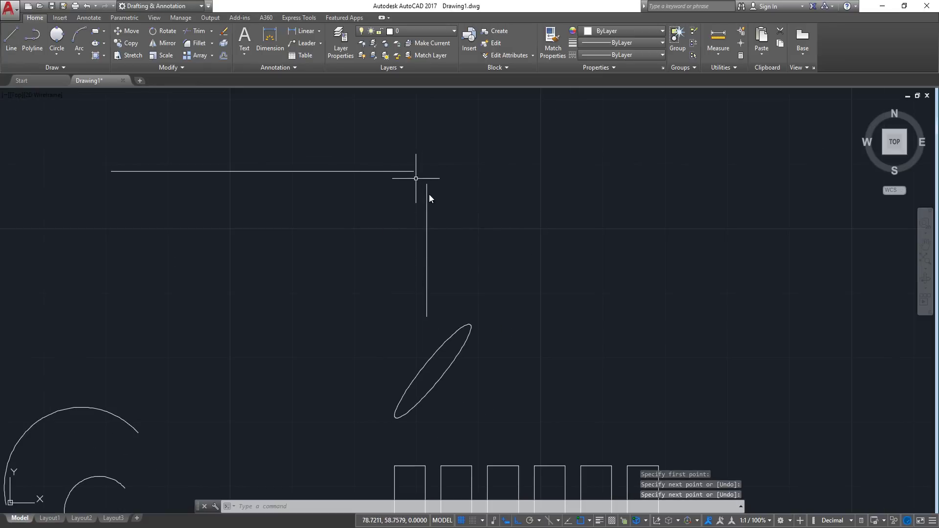
Join the separated horizontal and vertical lines in a sharp corner with Fillet at the current zero radius
left_click(189, 46)
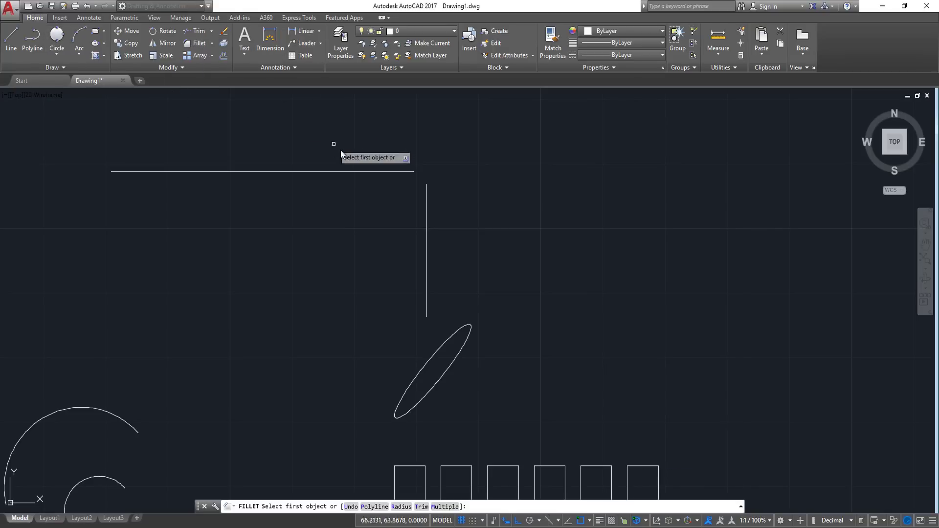
left_click(384, 172)
left_click(427, 196)
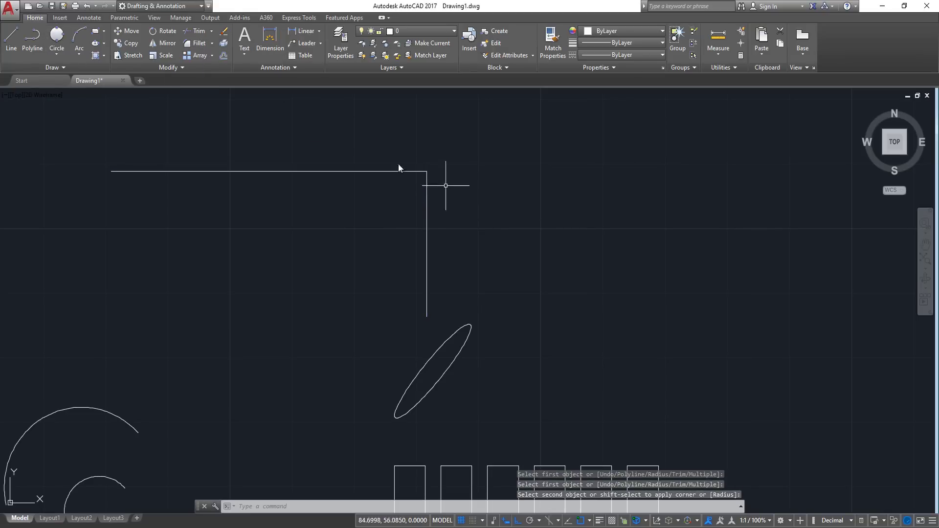
Round the corner between the joined horizontal and vertical lines with a fillet of radius 2
left_click(192, 44)
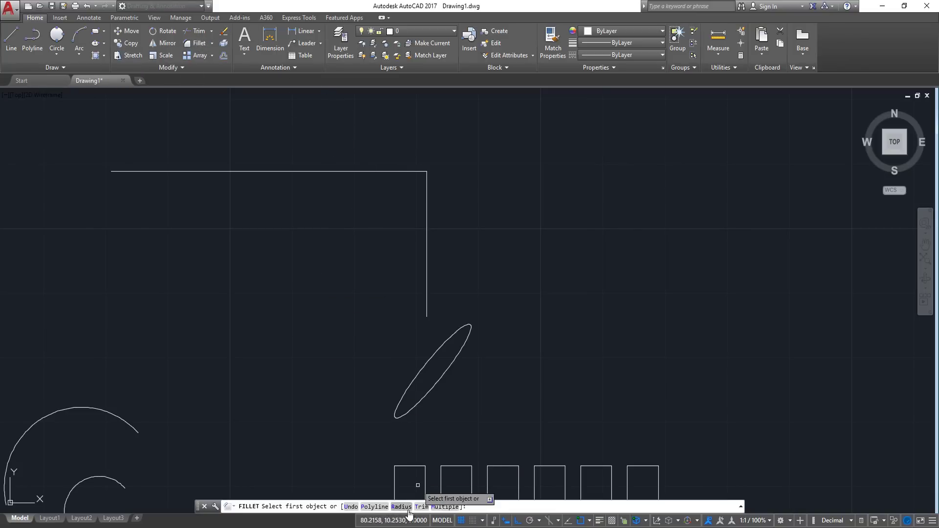
type("r")
key("Return")
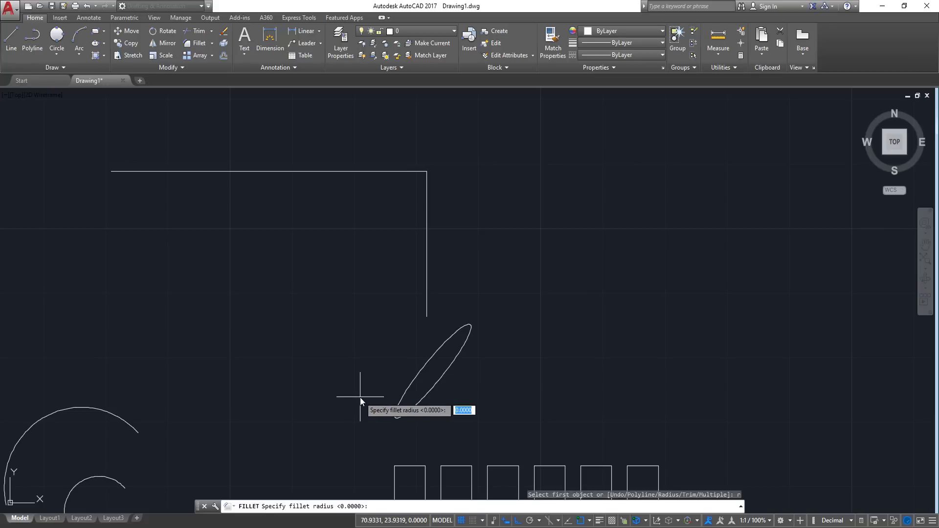
type("2")
key("Return")
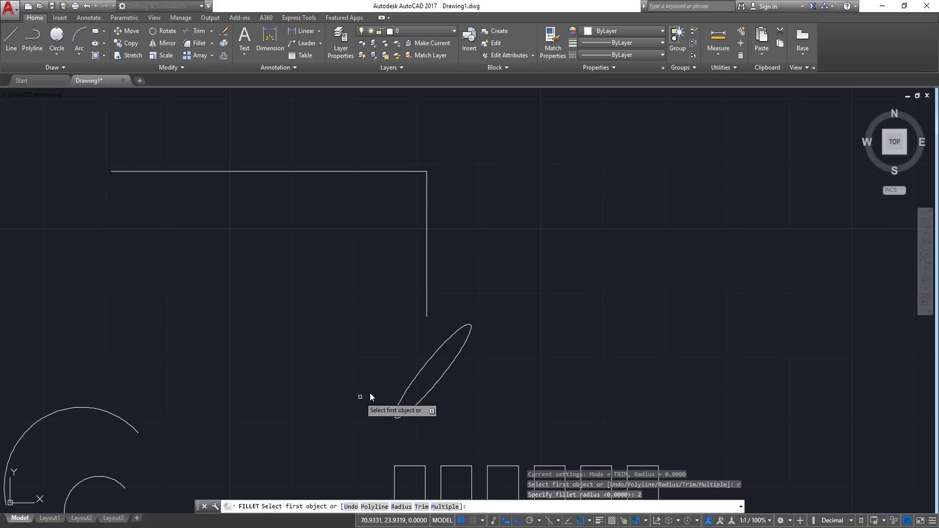
left_click(394, 173)
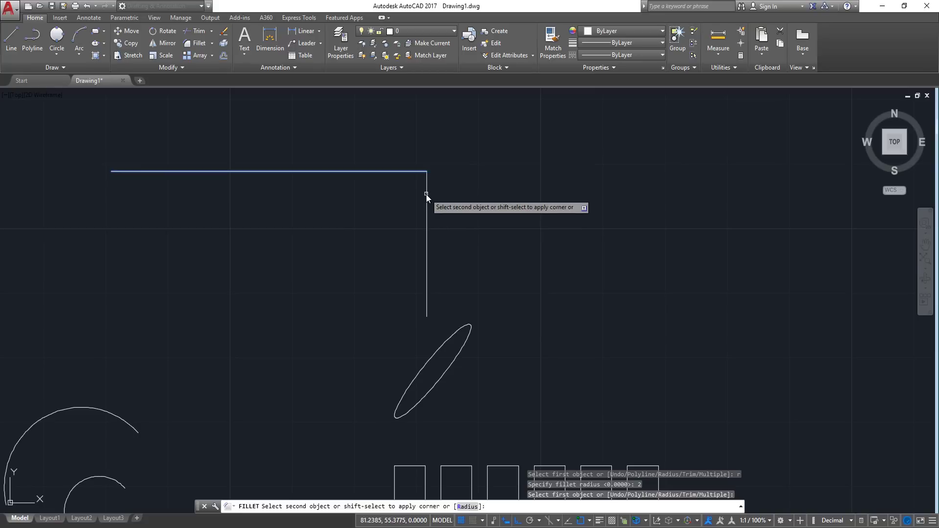
left_click(426, 195)
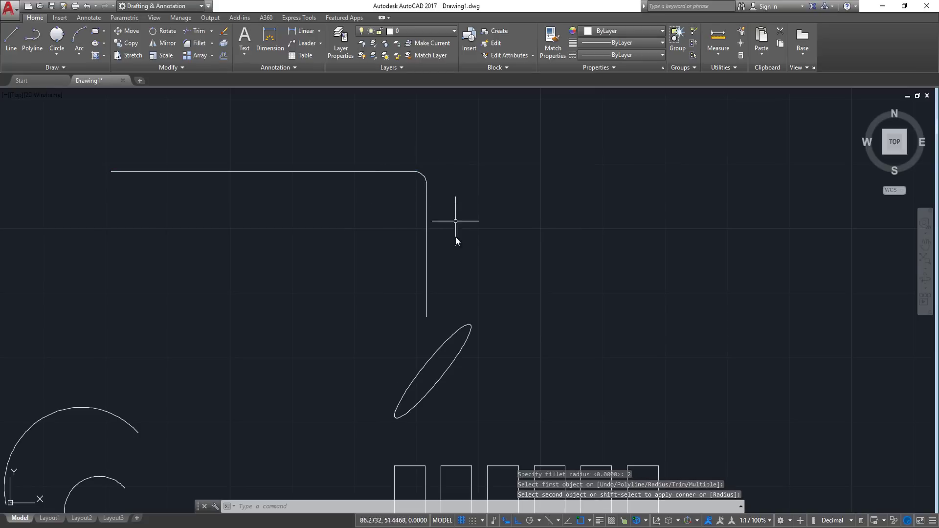
Draw a shorter horizontal line right of the rounded corner and a separate vertical line starting just below its right end
left_click(11, 39)
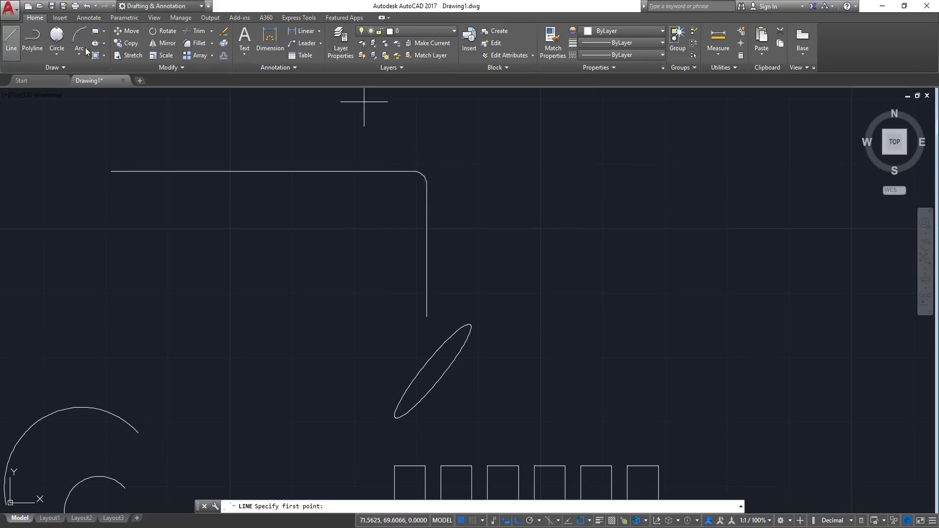
left_click(517, 165)
left_click(689, 165)
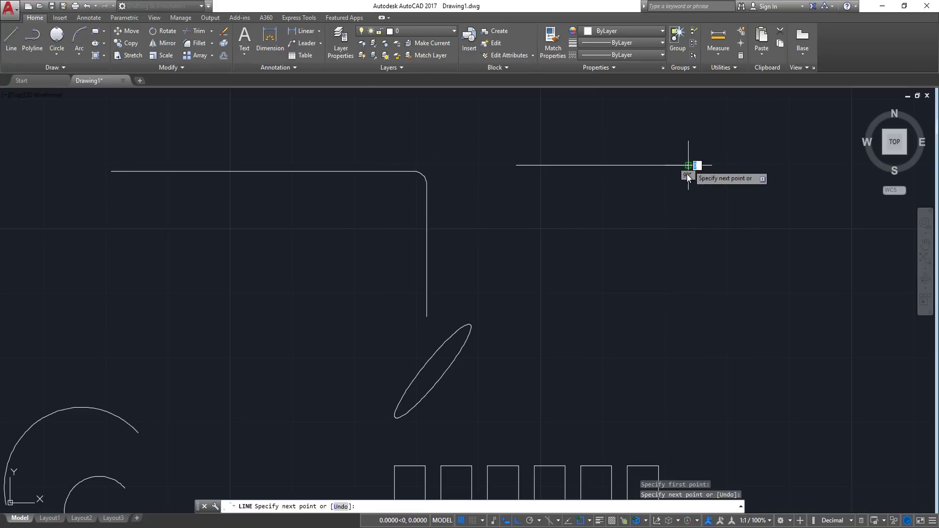
key("Return")
left_click(11, 39)
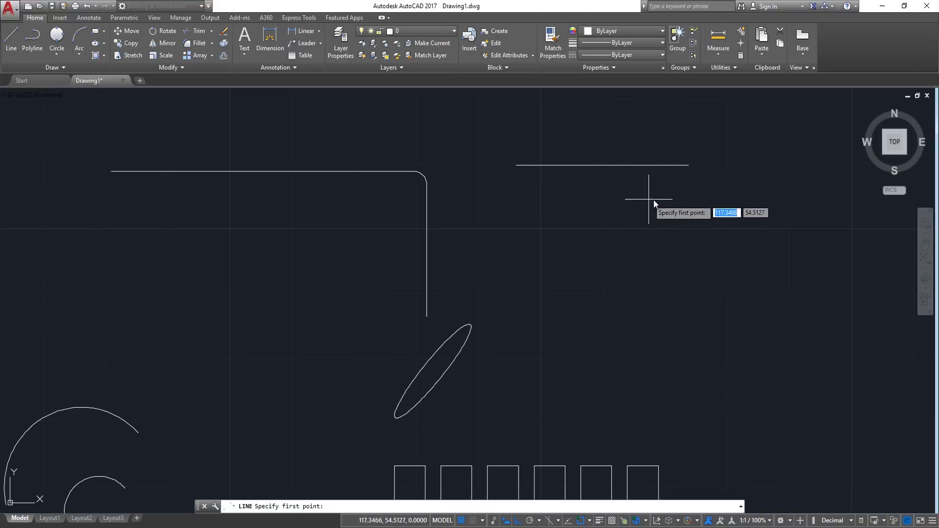
left_click(693, 182)
left_click(693, 333)
key("Return")
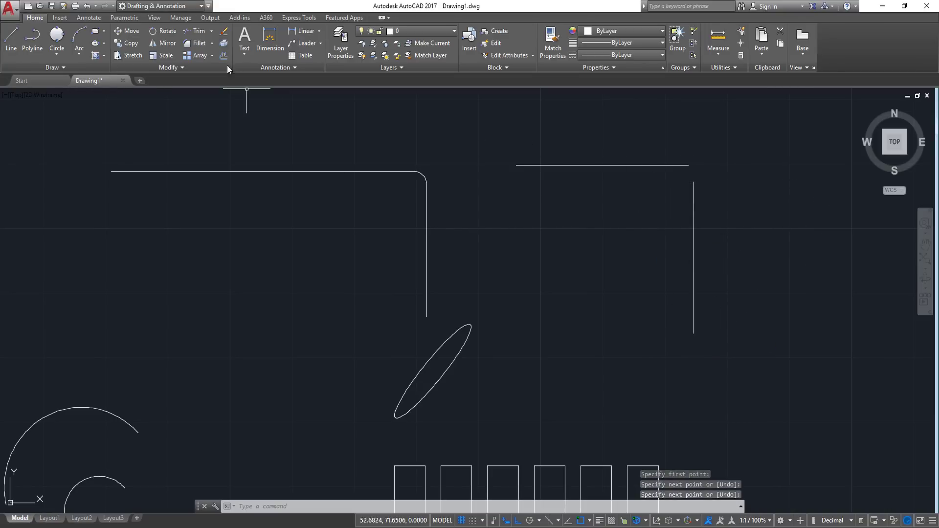
Fillet the new horizontal and vertical lines with the current radius of 2
left_click(198, 43)
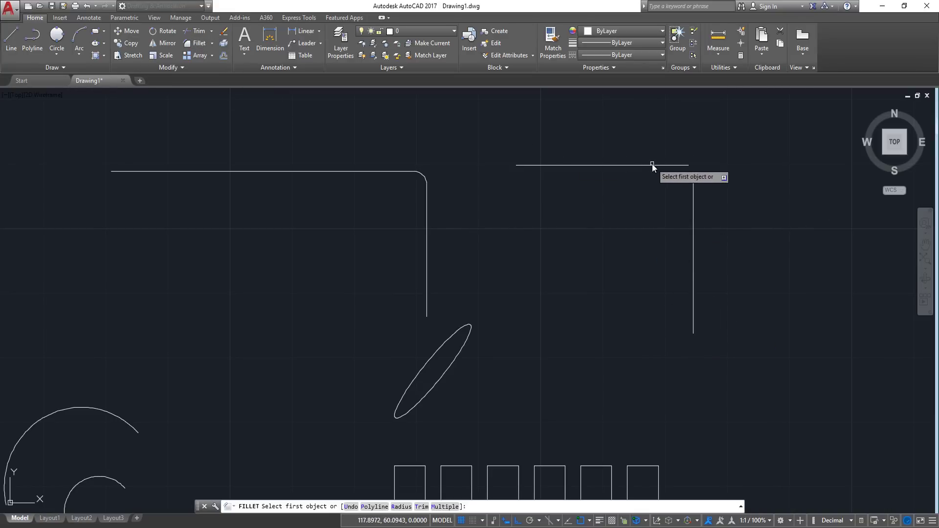
left_click(652, 166)
left_click(694, 195)
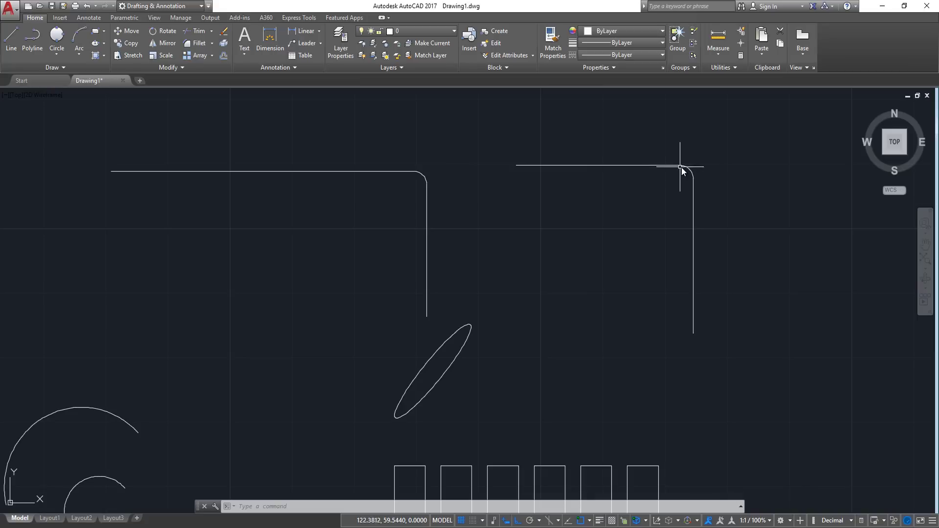
Set the fillet radius to 0 and fillet the second pair of lines into a sharp corner
left_click(202, 44)
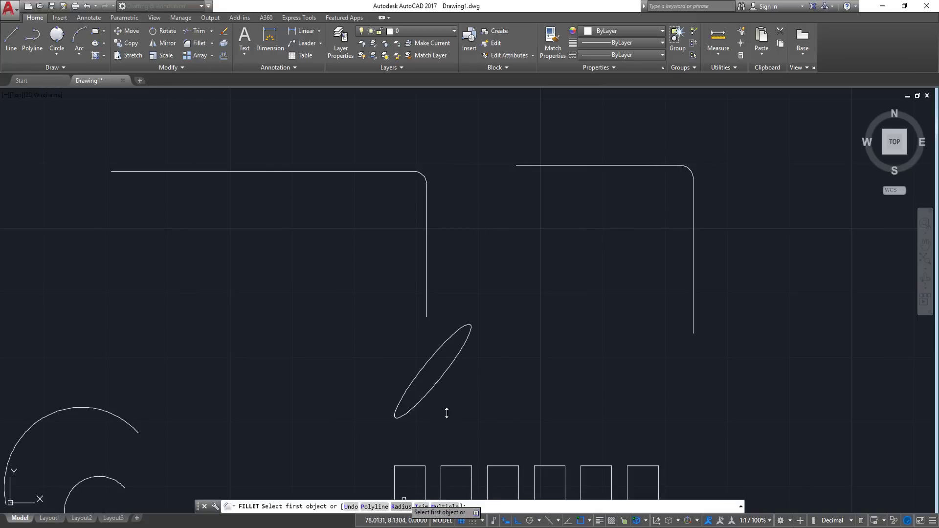
type("r")
key("Return")
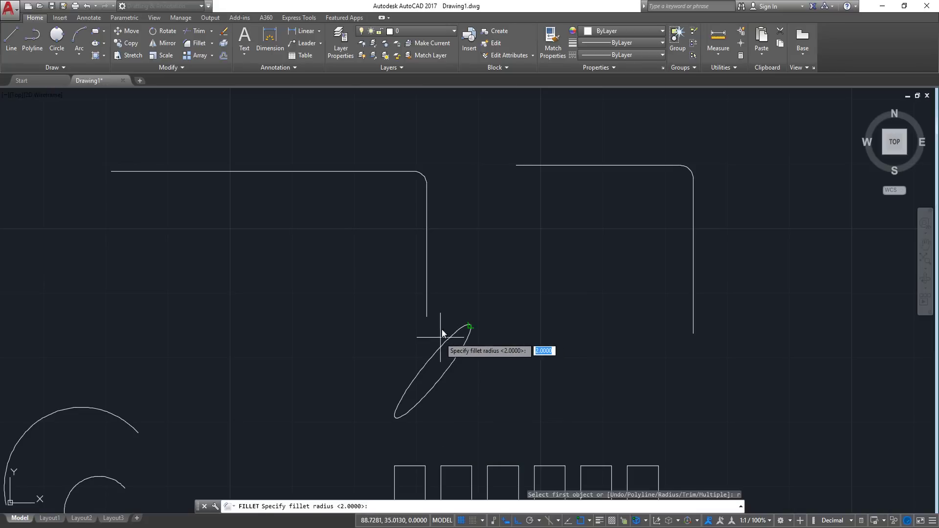
type("0")
key("Return")
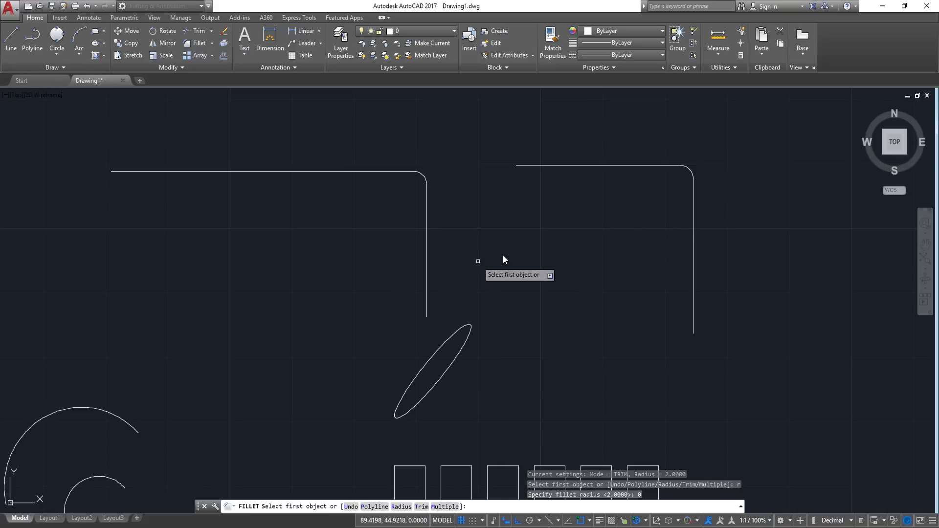
left_click(636, 166)
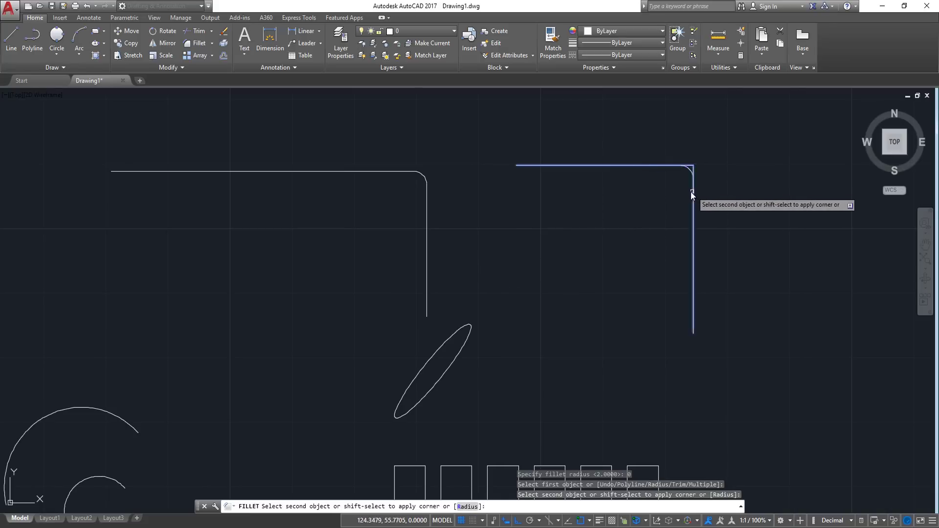
left_click(693, 206)
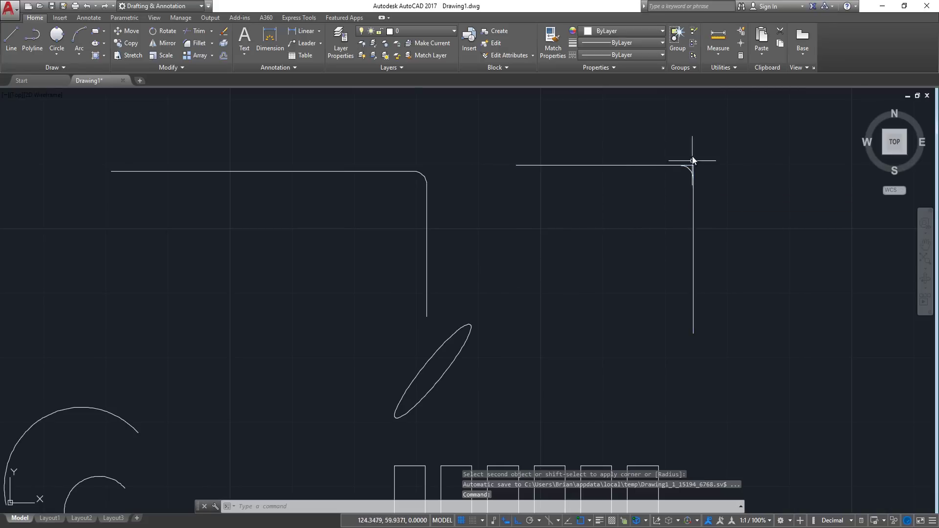
Delete the leftover fillet arc inside the second pair's sharp corner
scroll(691, 160, "up", 5)
left_click(673, 239)
left_click(639, 273)
key("Delete")
scroll(620, 254, "down", 4)
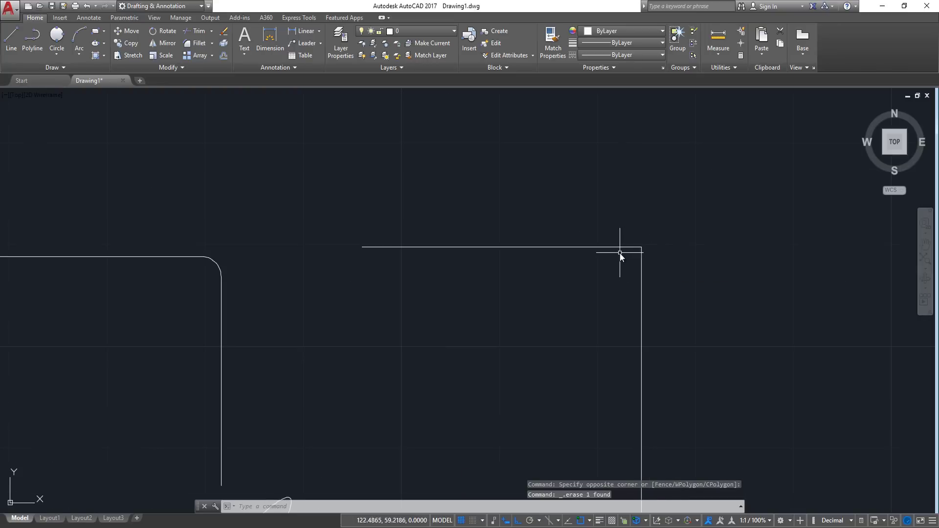
Copy the second pair's horizontal line straight up, using a base point just above the line
scroll(620, 253, "down", 4)
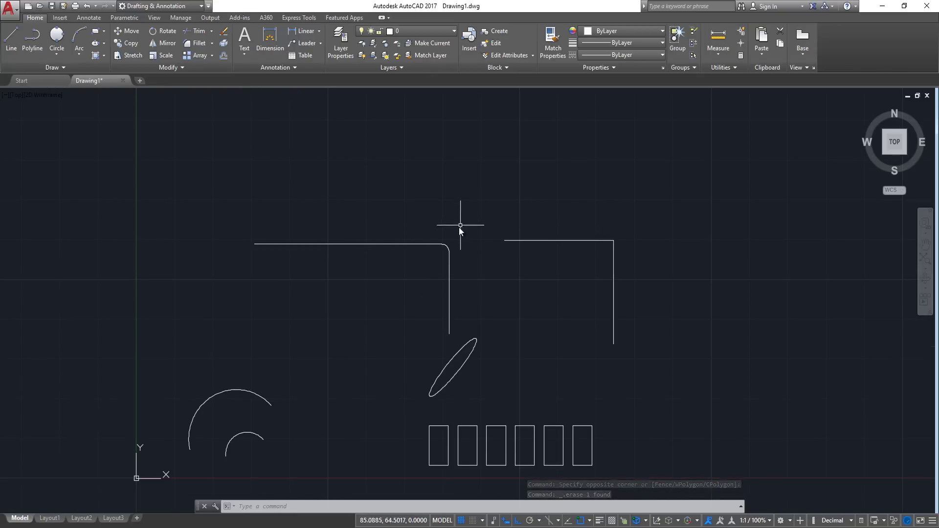
middle_click_drag(459, 229, 430, 220)
left_click(512, 192)
left_click(507, 264)
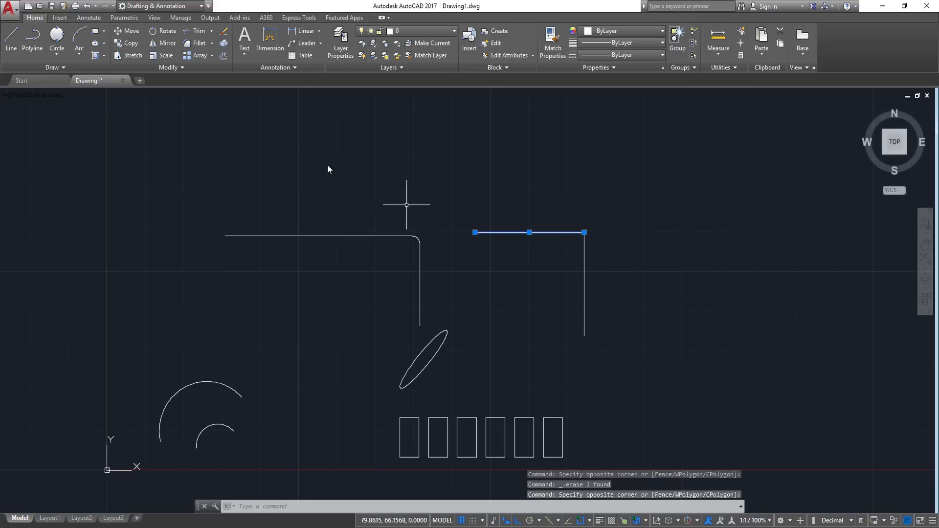
left_click(127, 43)
left_click(499, 207)
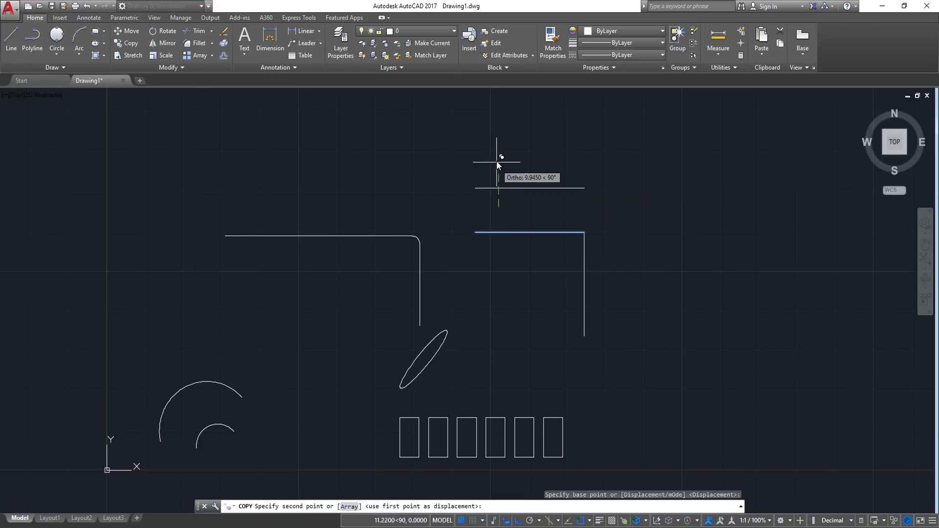
Copy the horizontal line of the square corner vertically, placing two copies above it and one below
left_click(500, 175)
left_click(542, 133)
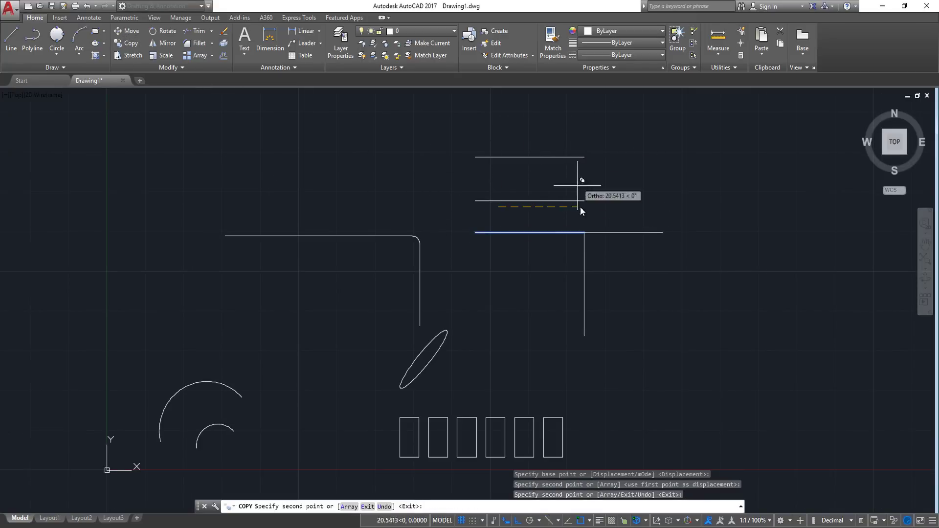
left_click(512, 248)
key("Return")
left_click(599, 285)
left_click(576, 313)
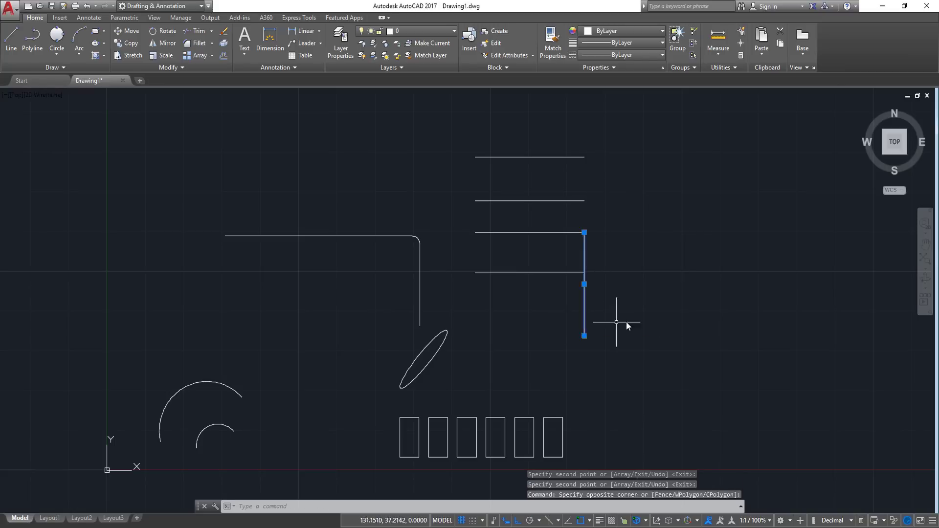
key("Return")
left_click(626, 321)
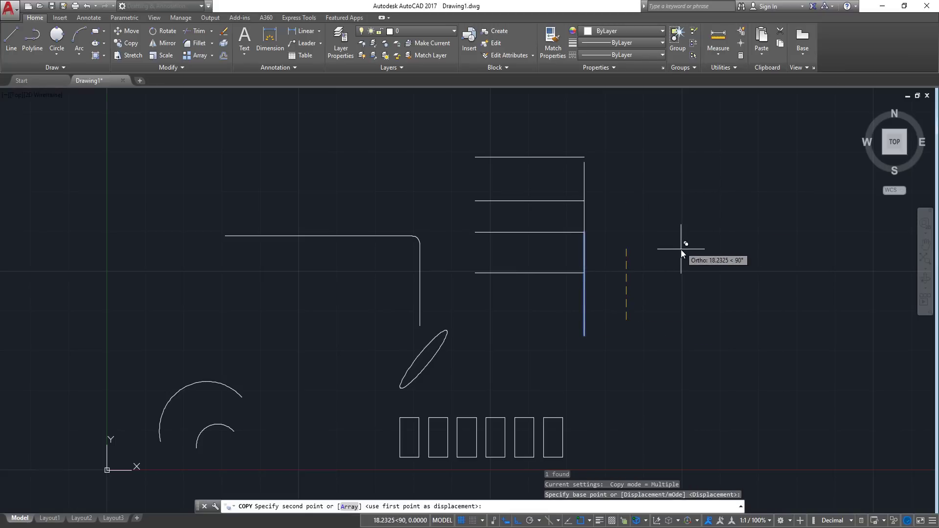
Draw two separate vertical lines to the right of the horizontal lines, making the outer one longer than the inner one
left_click(11, 38)
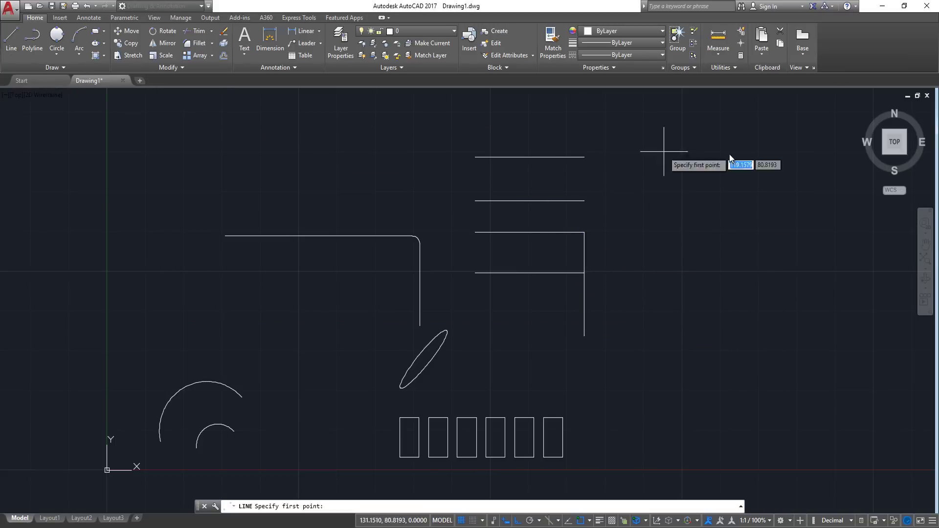
left_click(625, 124)
left_click(647, 337)
key("Return")
key("Return")
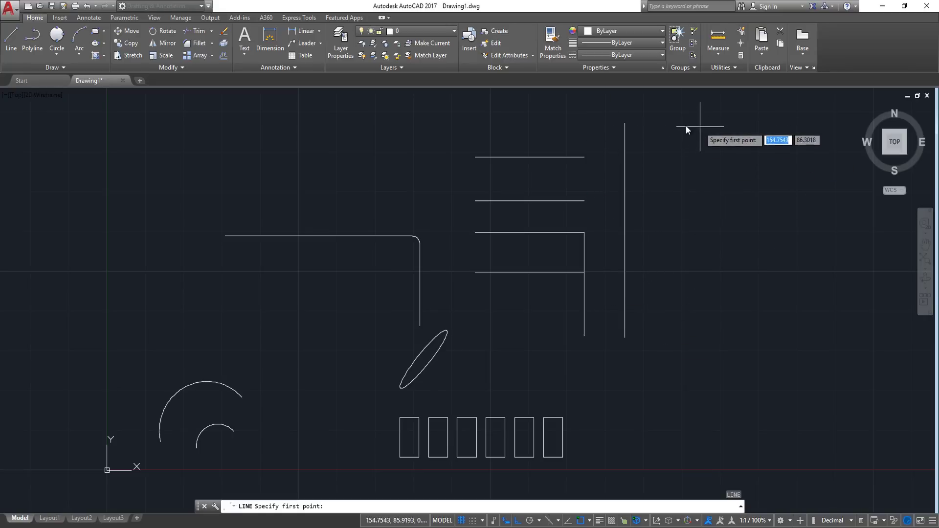
left_click(684, 126)
left_click(684, 399)
key("Return")
middle_click_drag(554, 182, 528, 200)
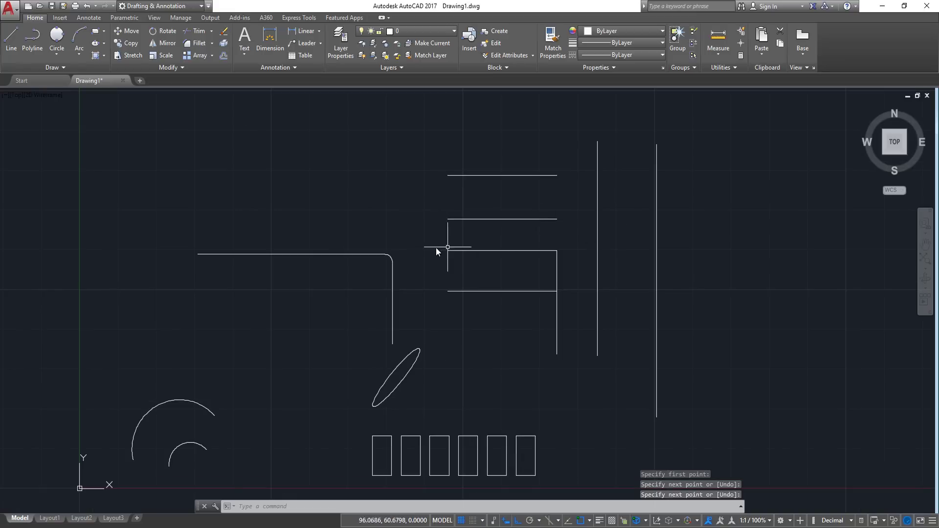
Extend the top horizontal line to the nearest vertical line on its right, using all objects as boundary edges
left_click(212, 32)
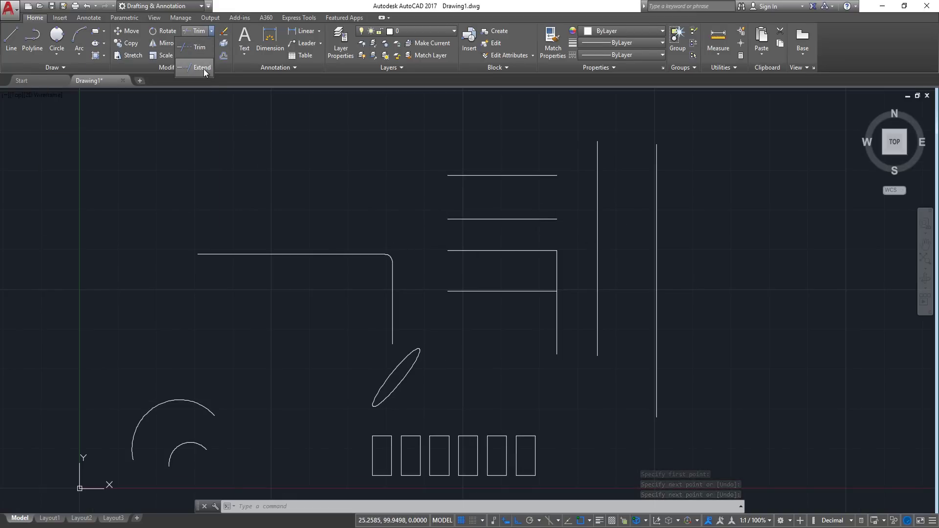
left_click(202, 67)
key("Return")
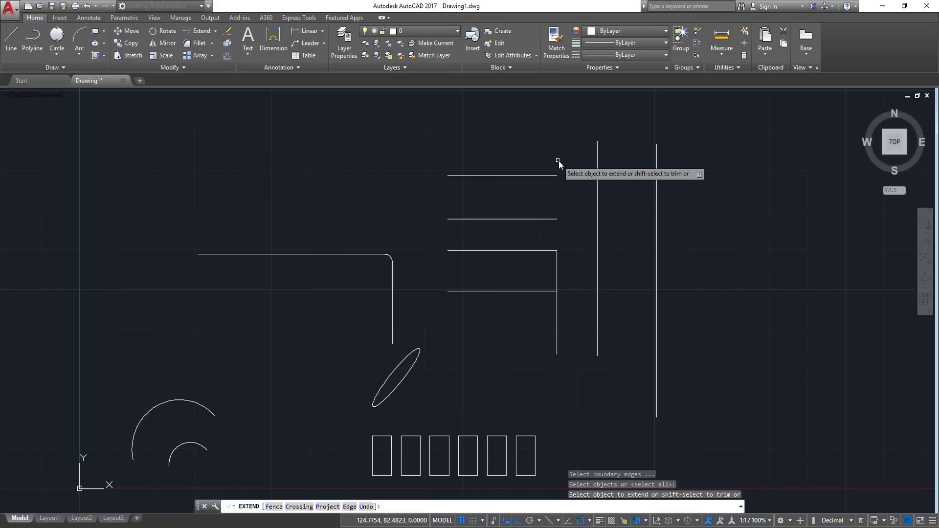
left_click(544, 153)
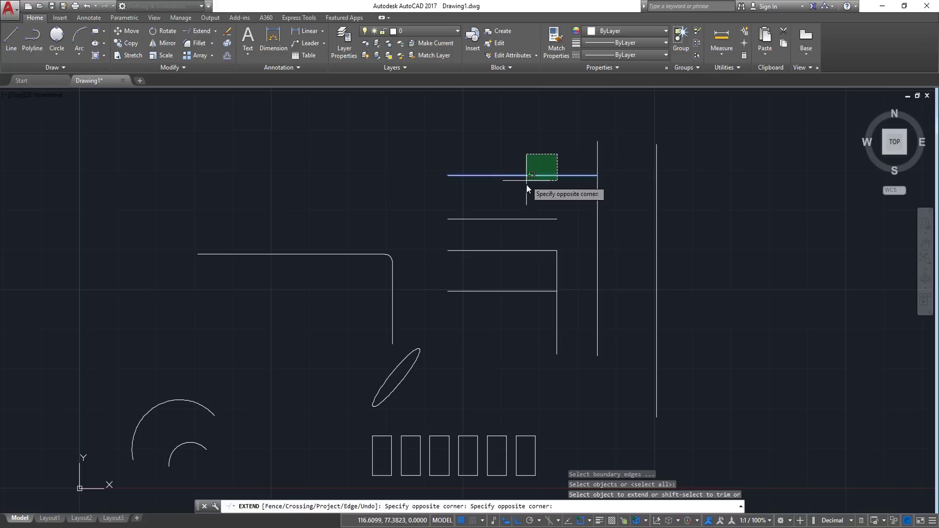
left_click(526, 188)
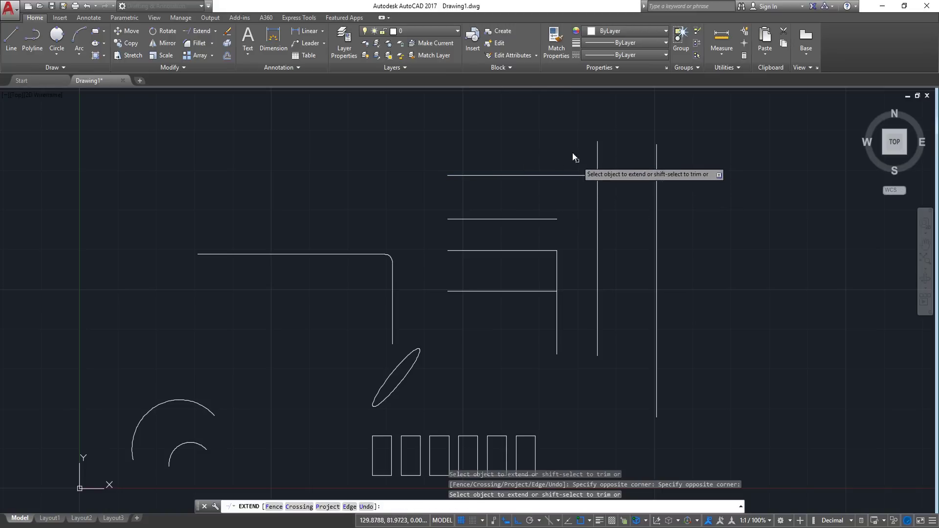
key("Return")
Copy the inner long vertical line horizontally to just left of the four horizontal lines
left_click(601, 200)
left_click(536, 189)
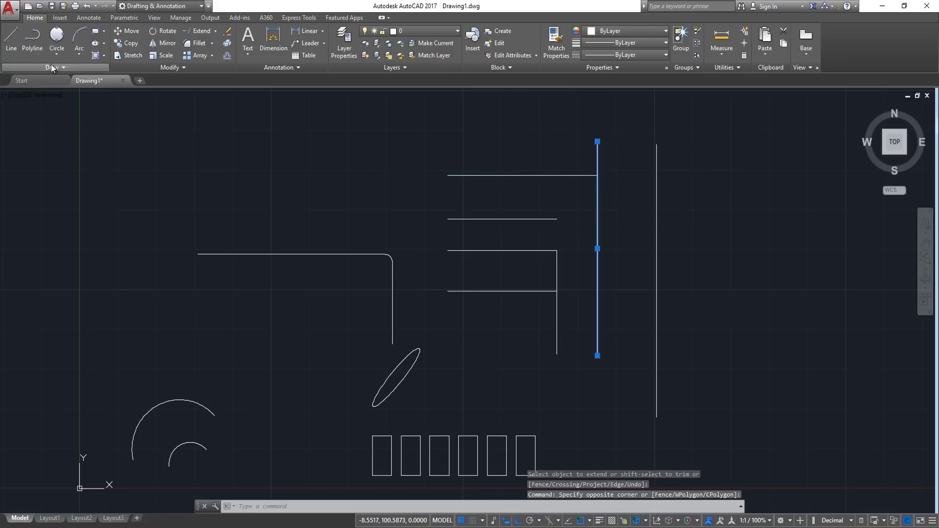
left_click(127, 43)
left_click(567, 237)
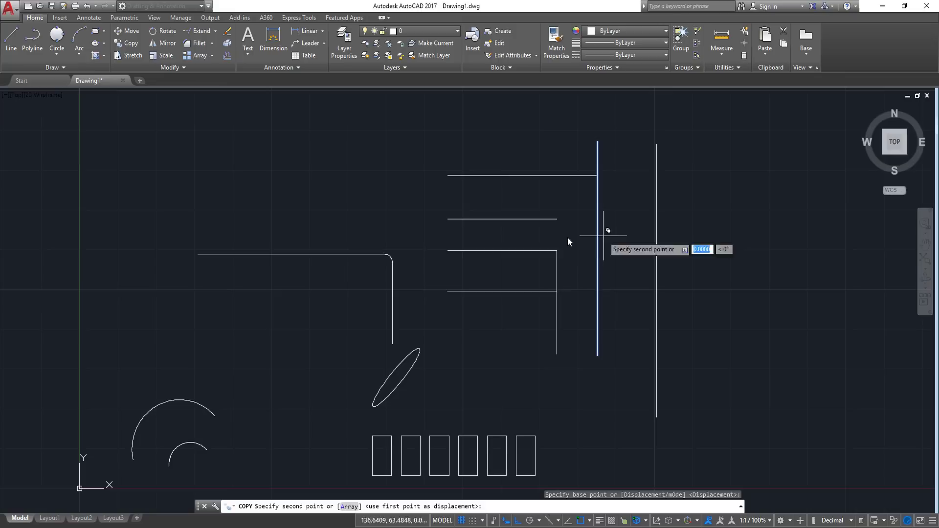
left_click(429, 230)
key("Return")
Shorten the top horizontal line by stretching its right endpoint back to the line's midpoint
left_click(526, 170)
left_click(496, 205)
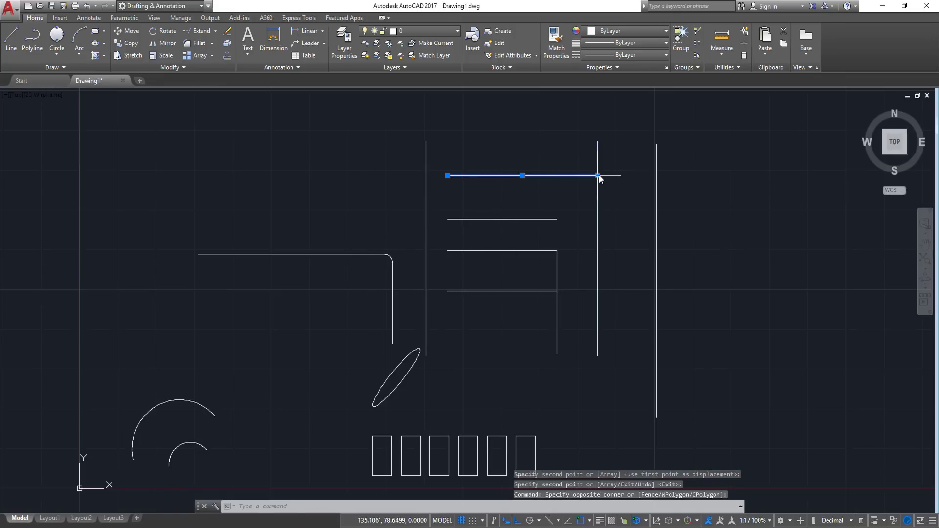
left_click(597, 175)
key("Escape")
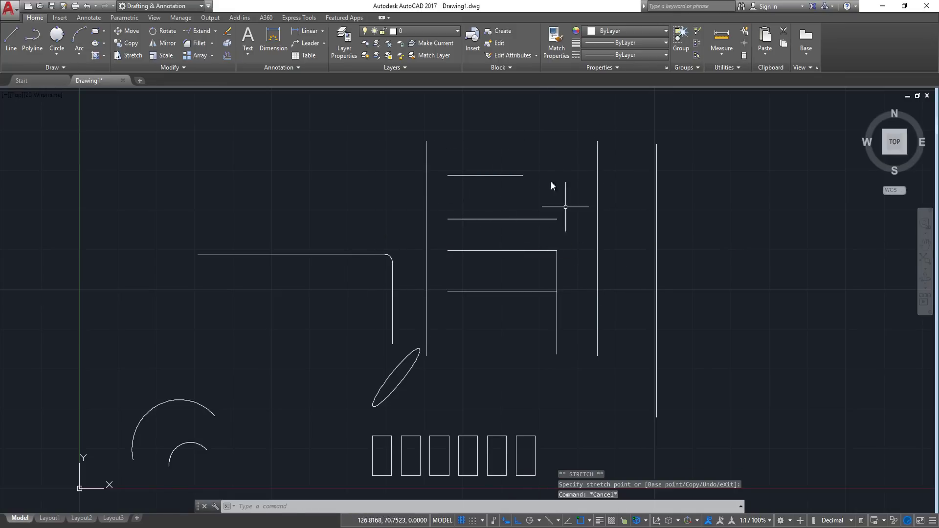
Stretch the top horizontal line's right endpoint out to the nearest vertical line
left_click(520, 175)
left_click(518, 189)
left_click(519, 180)
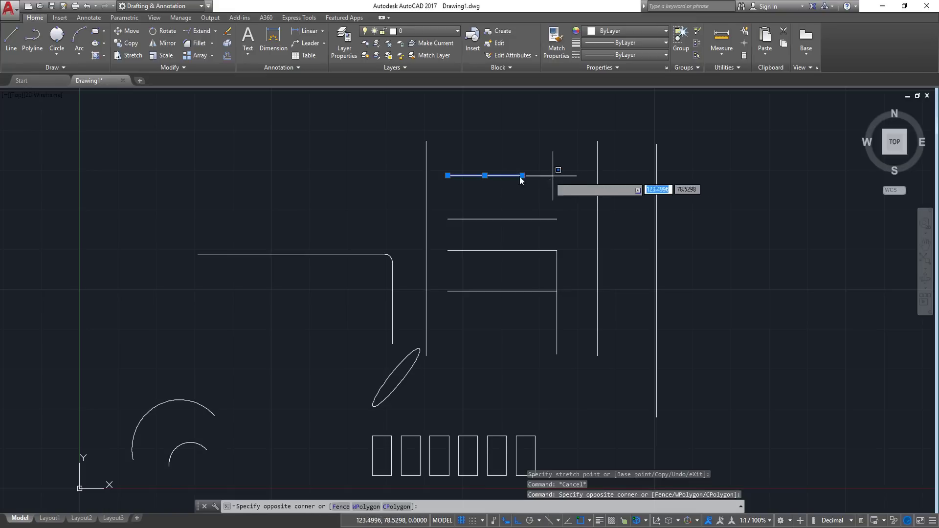
left_click(523, 175)
left_click(597, 177)
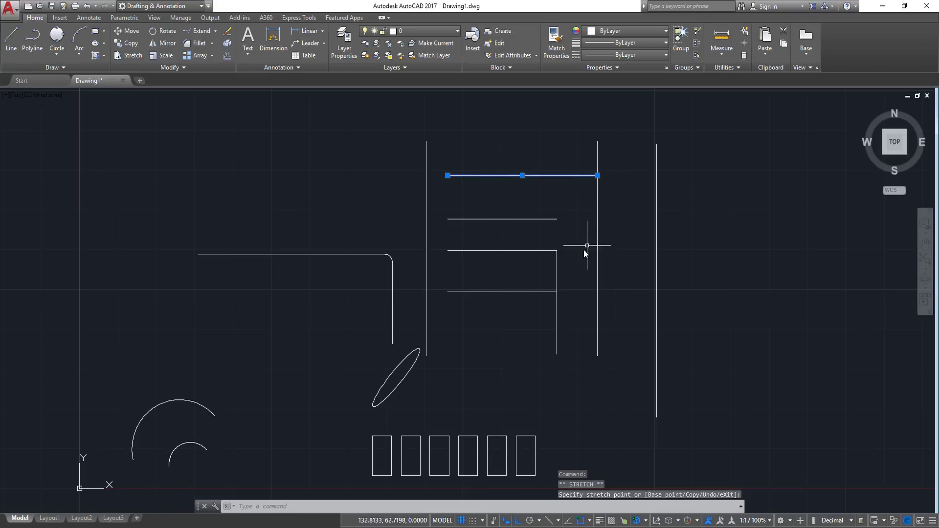
key("Escape")
Stretch the second horizontal line's right endpoint to the nearest vertical line, and undo the last two endpoint stretches
left_click(567, 211)
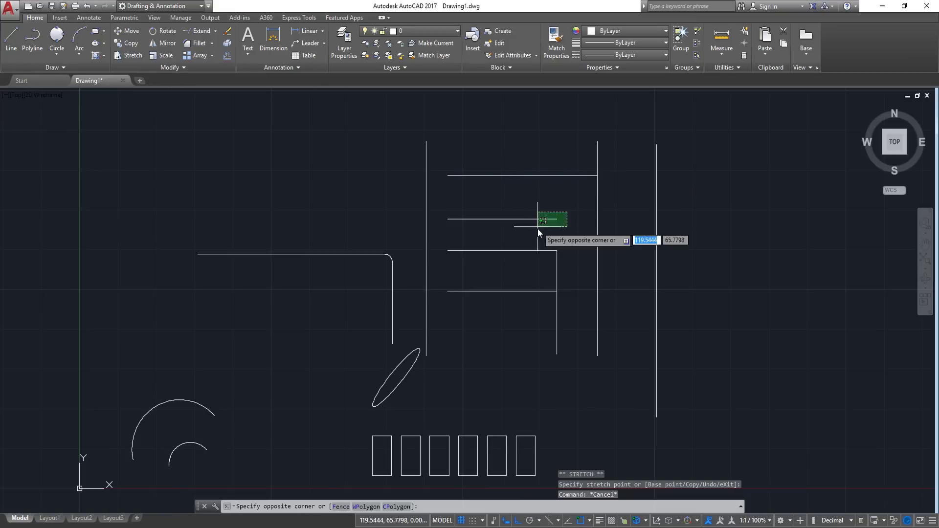
left_click(537, 228)
left_click(557, 219)
left_click(598, 219)
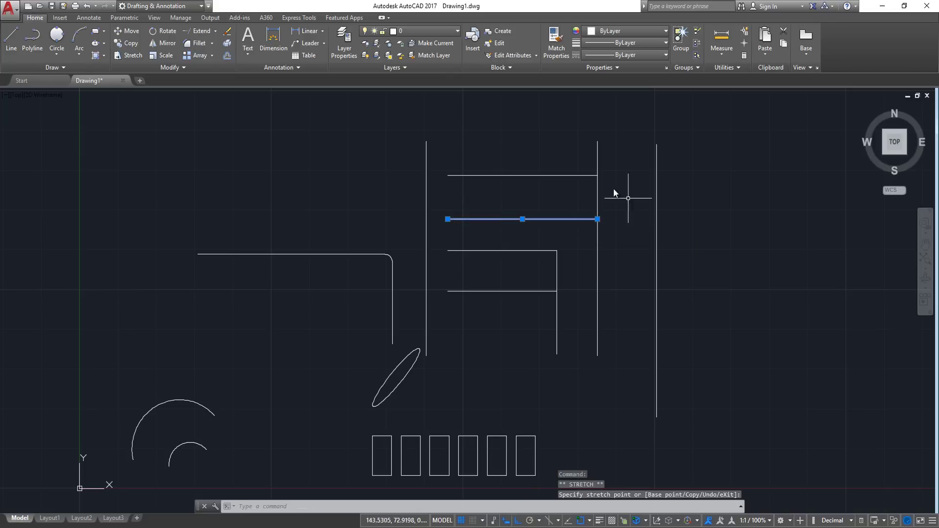
key("ctrl+z")
key("ctrl+z")
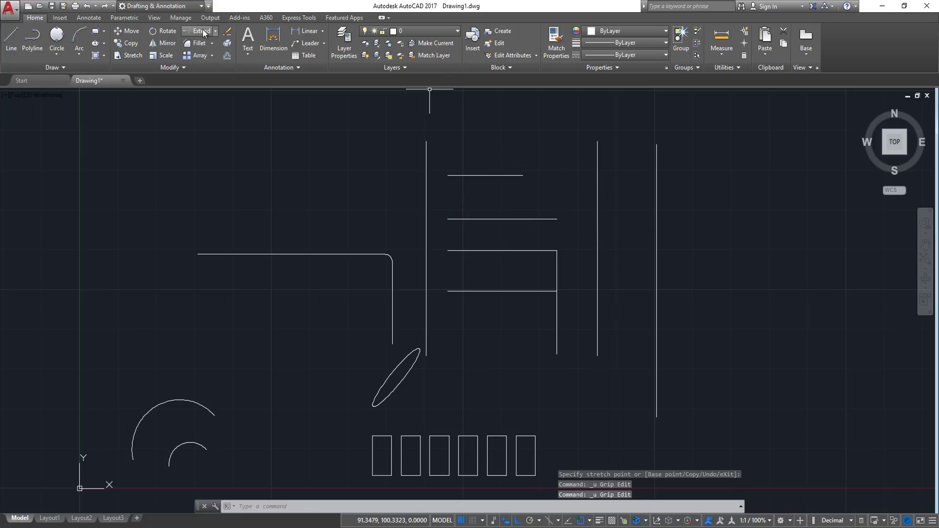
Extend the top horizontal line to the nearest vertical line using all objects as boundaries, and undo the extension
left_click(203, 30)
key("Return")
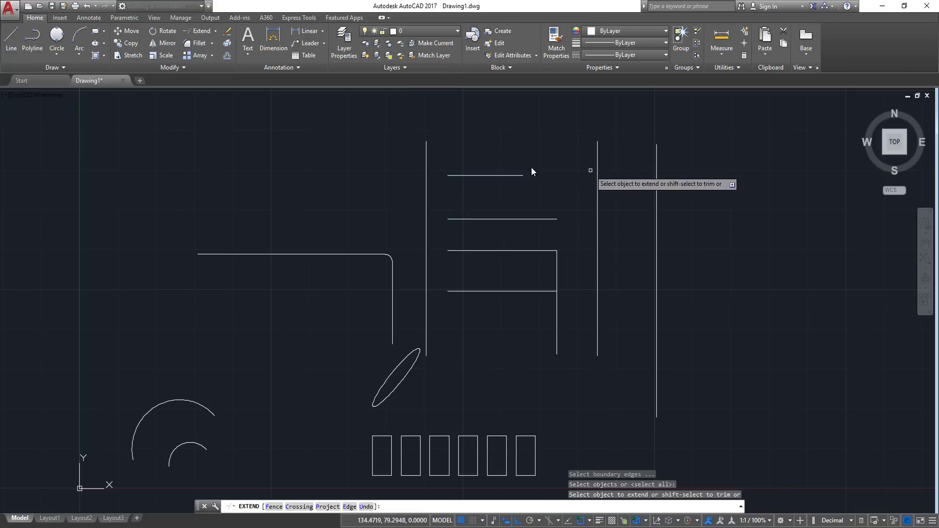
left_click(520, 167)
left_click(518, 190)
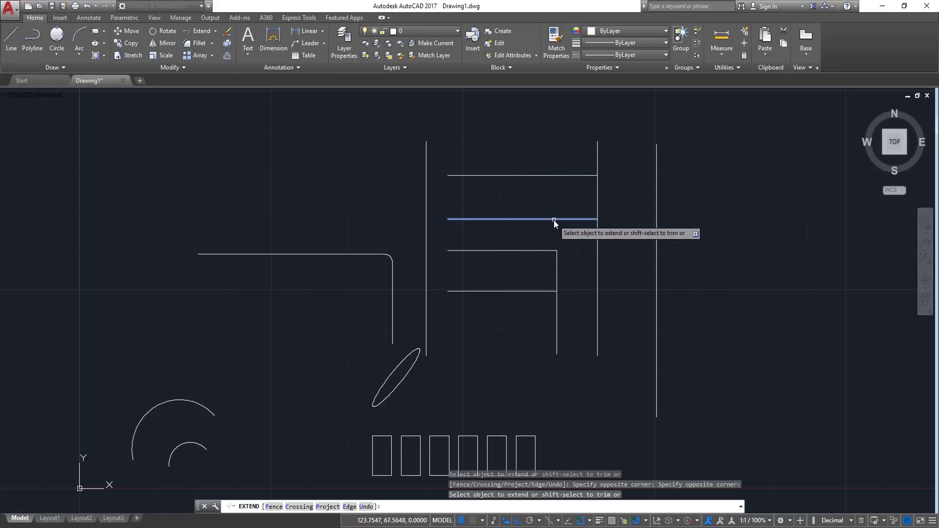
key("ctrl+z")
left_click(554, 150)
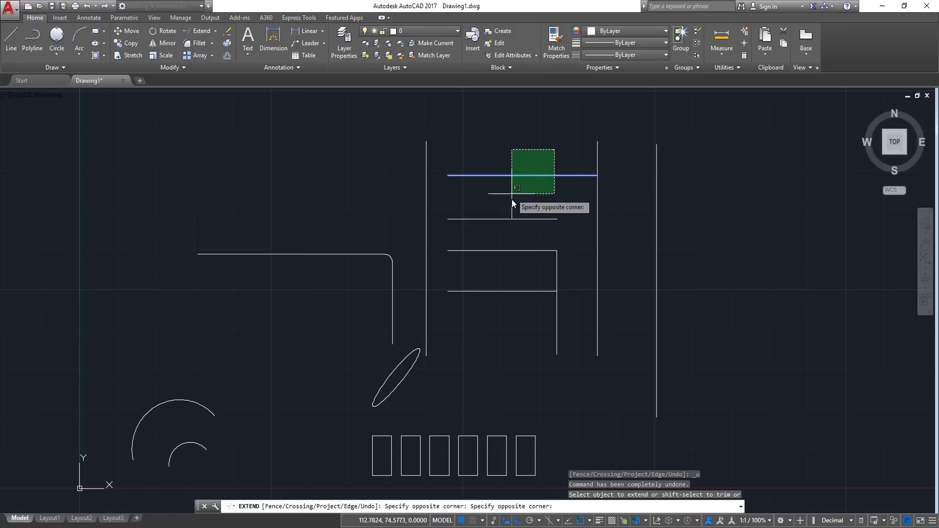
left_click(528, 164)
key("Escape")
key("Return")
left_click(454, 152)
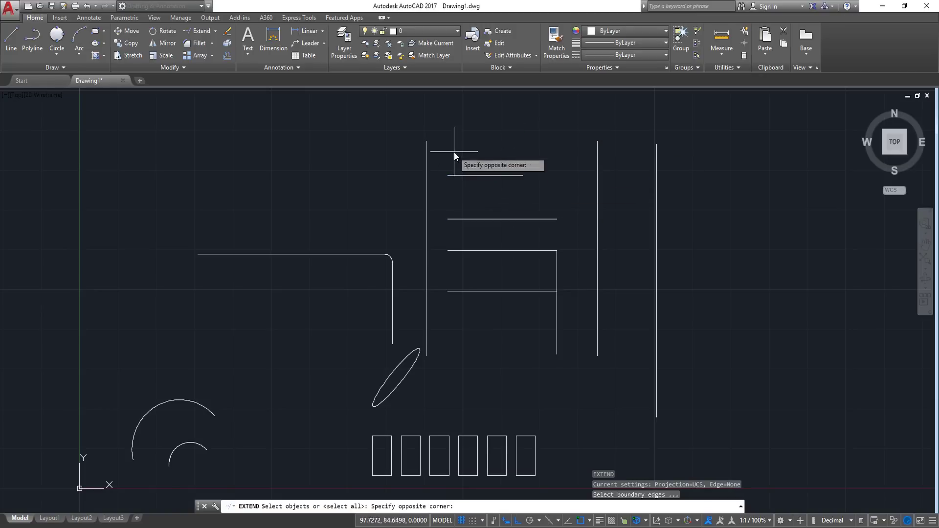
left_click(445, 211)
key("Escape")
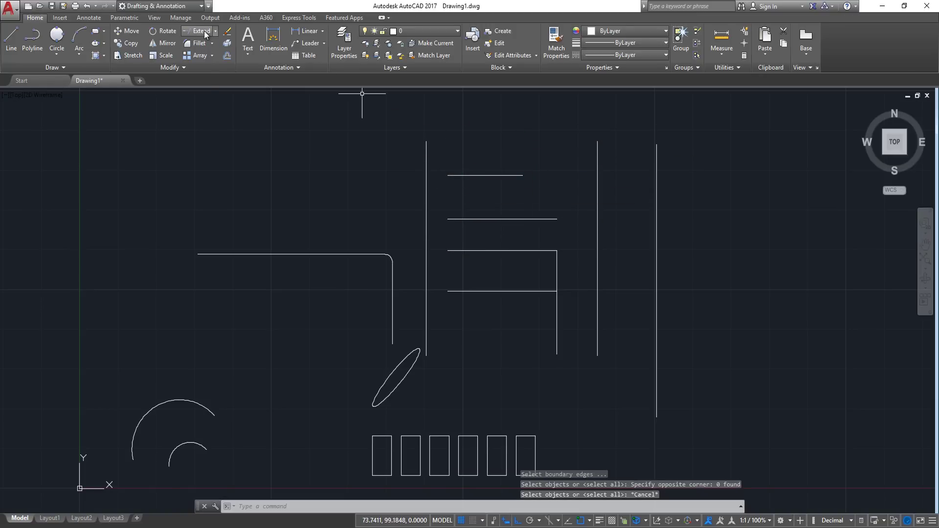
Extend the top horizontal line twice, past the inner vertical line to the outermost one, and undo the extension
left_click(204, 31)
key("Return")
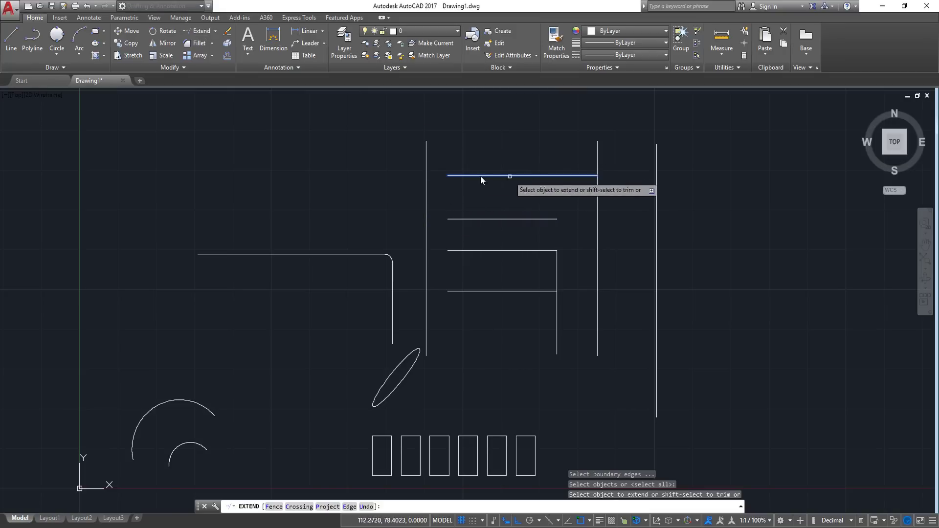
left_click(520, 177)
left_click(594, 175)
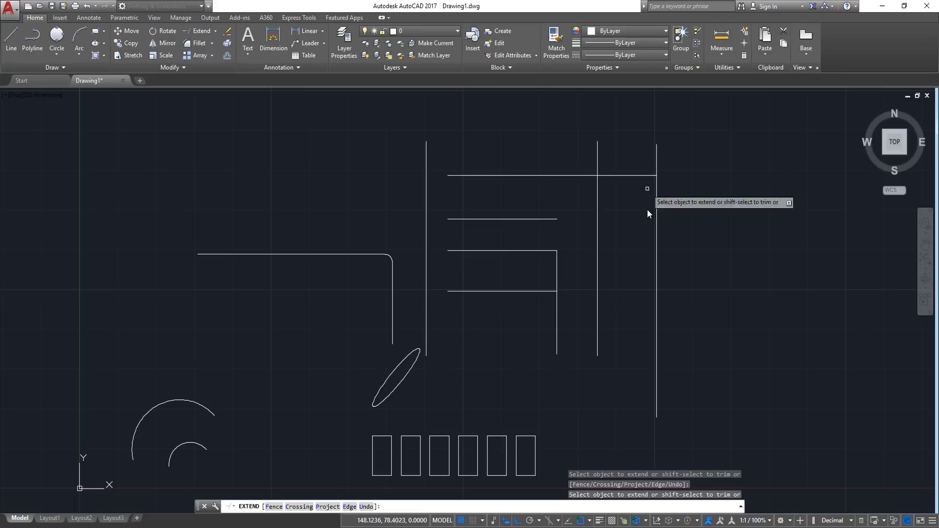
key("Return")
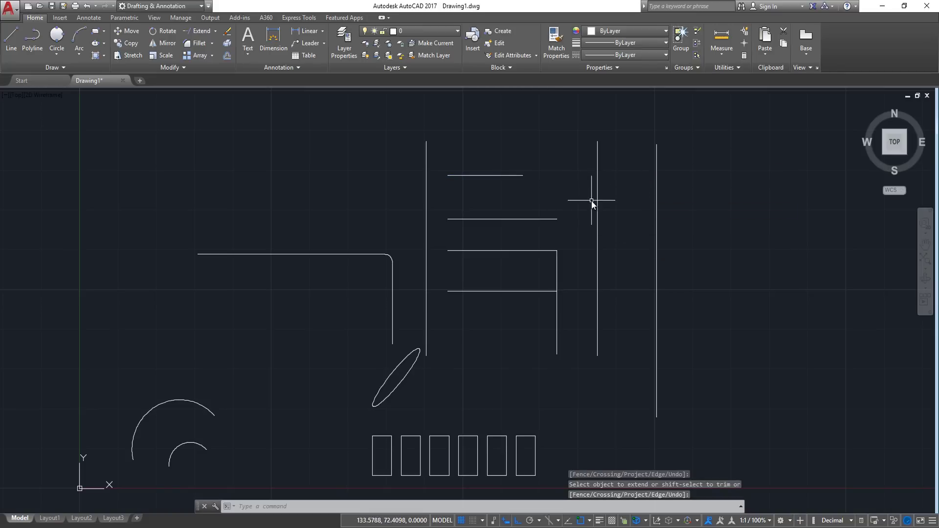
key("ctrl+z")
Extend all four horizontal lines to the outermost right vertical line, using only that line as the boundary edge
left_click(198, 30)
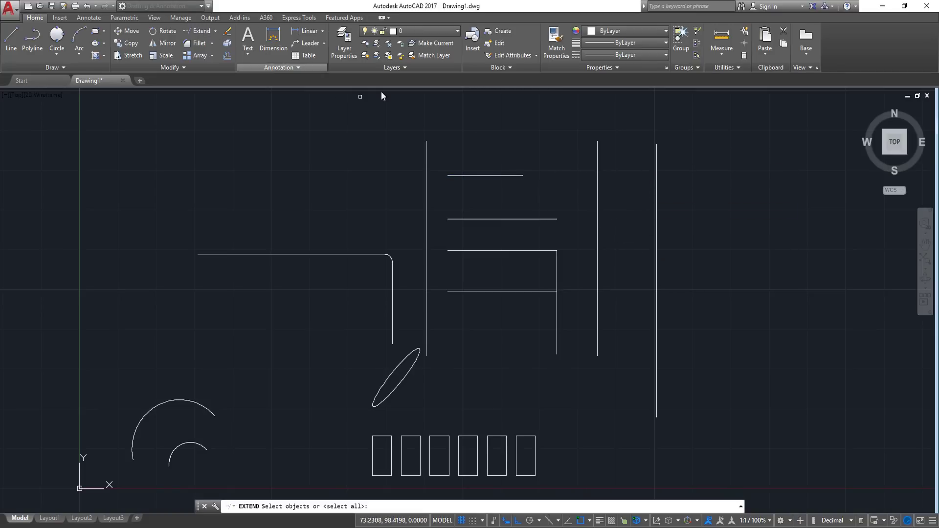
left_click(678, 186)
left_click(647, 251)
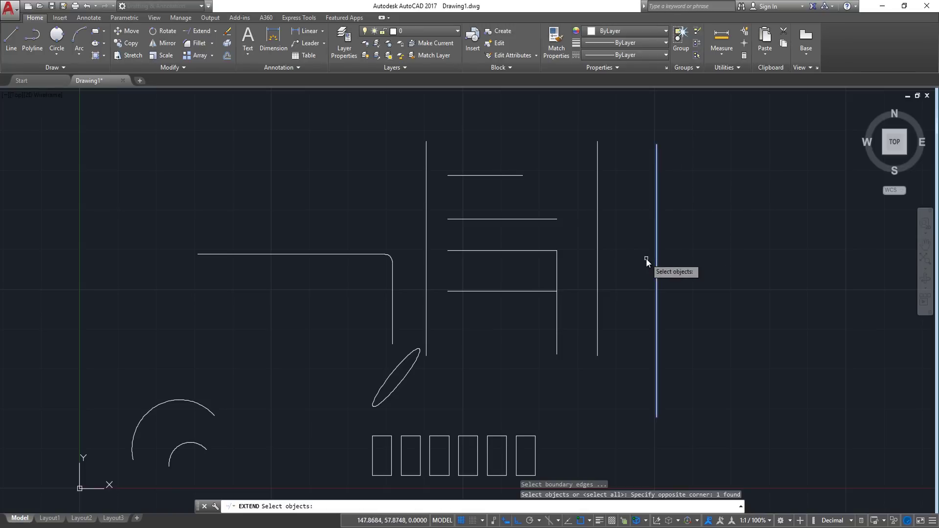
key("Return")
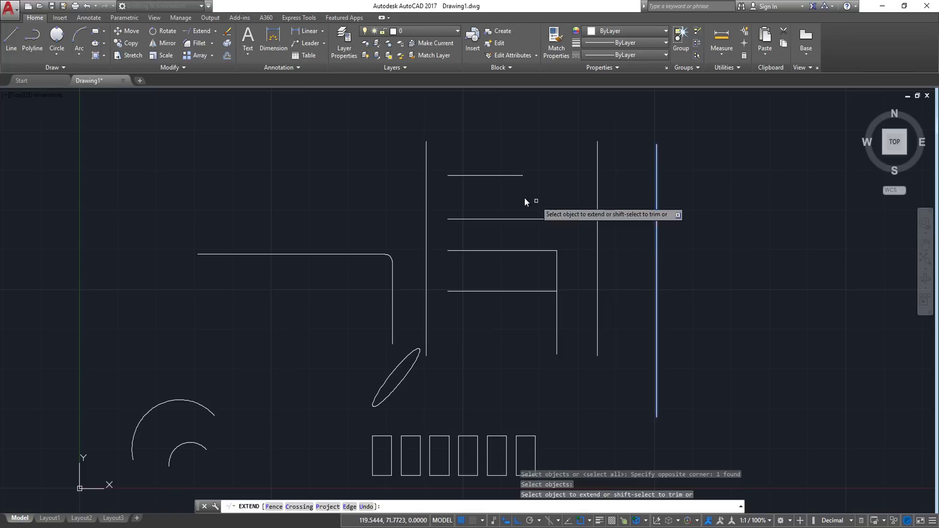
left_click(550, 126)
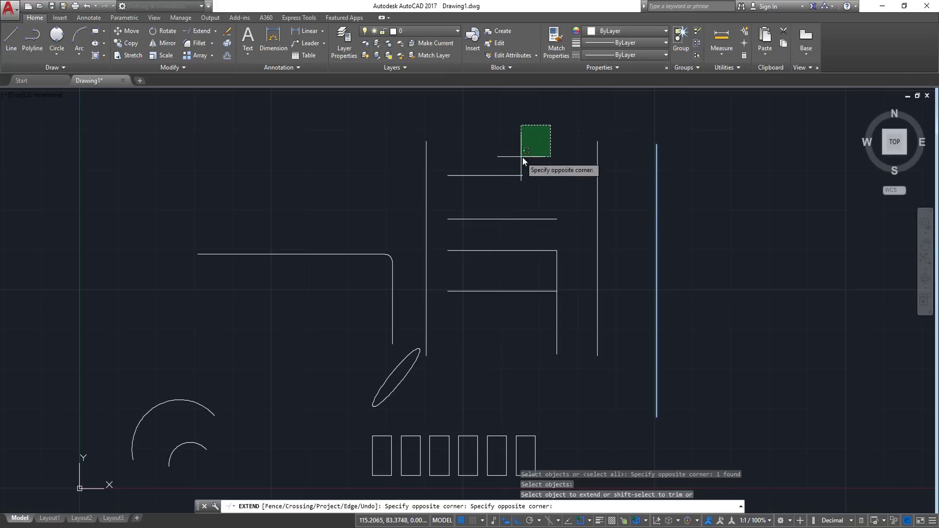
left_click(540, 295)
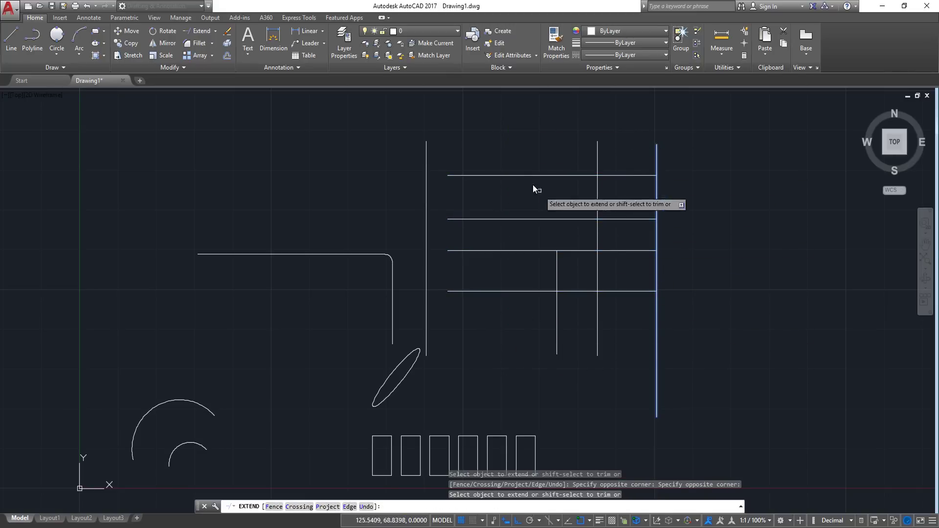
key("Escape")
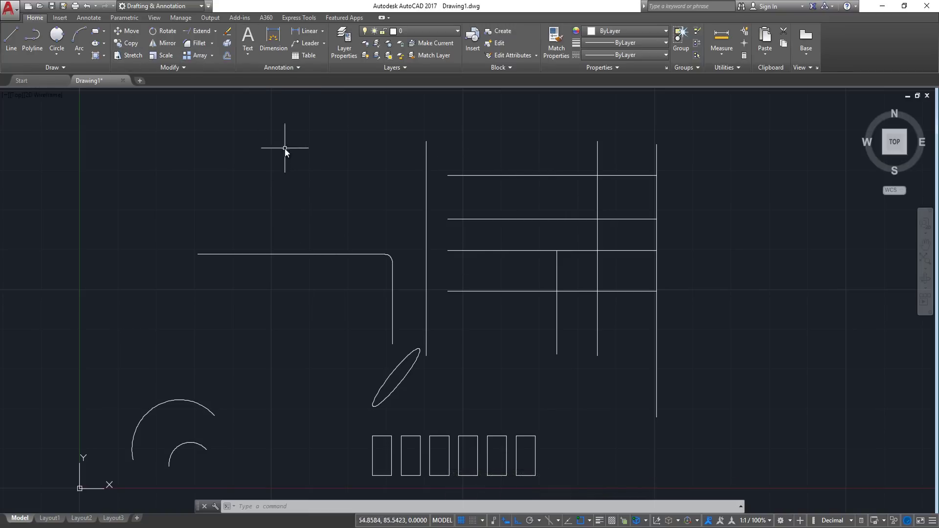
Add multiline text reading "gfsfgs" in the empty area above the filleted line
middle_click_drag(284, 148, 430, 226)
left_click(248, 39)
left_click(301, 197)
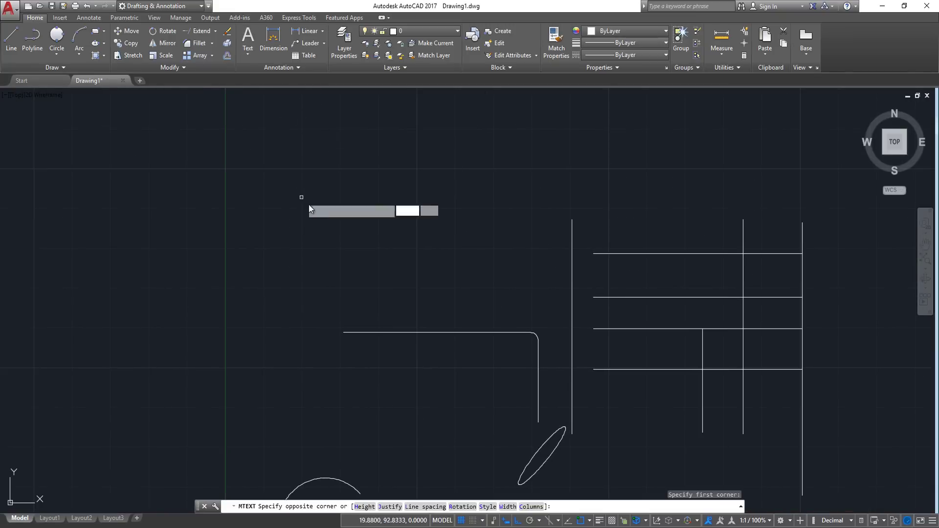
left_click(499, 259)
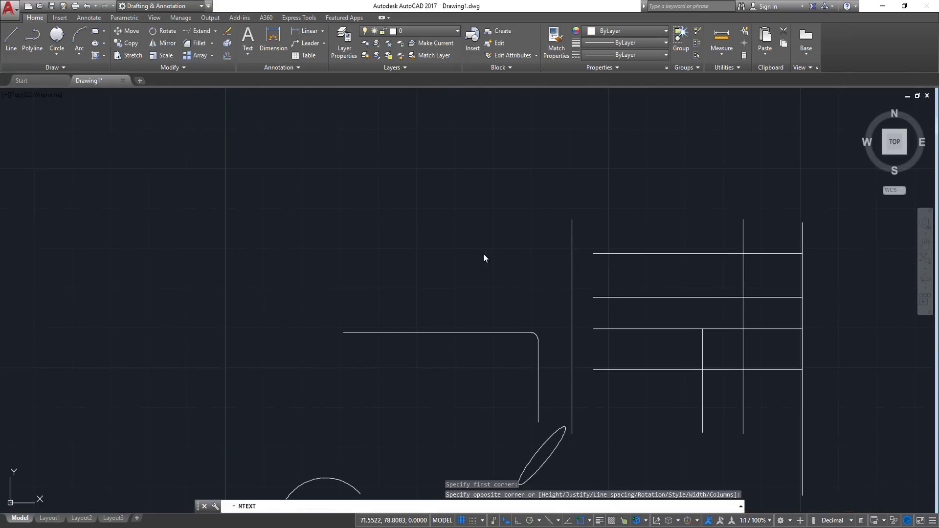
type("gfsfgs")
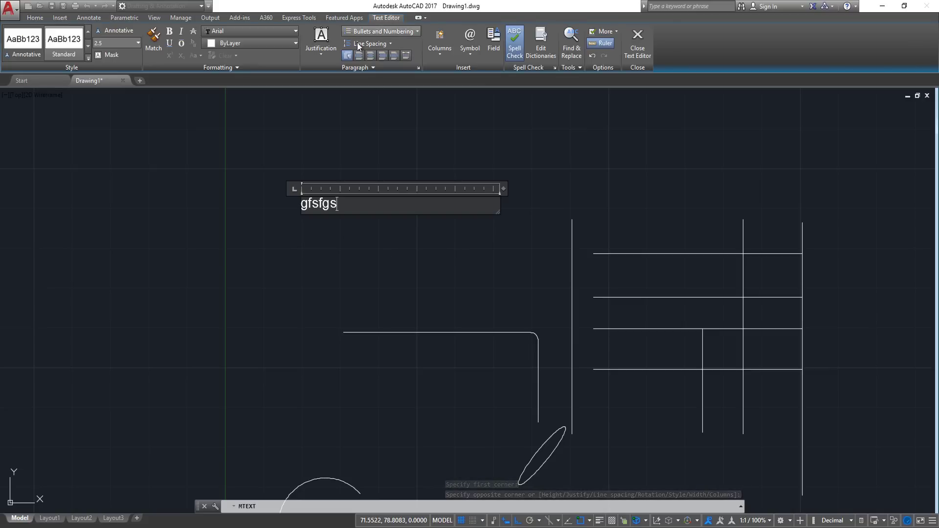
left_click(312, 243)
Edit the "gfsfgs" text and set its text height to 1
left_click(323, 205)
left_click(322, 206)
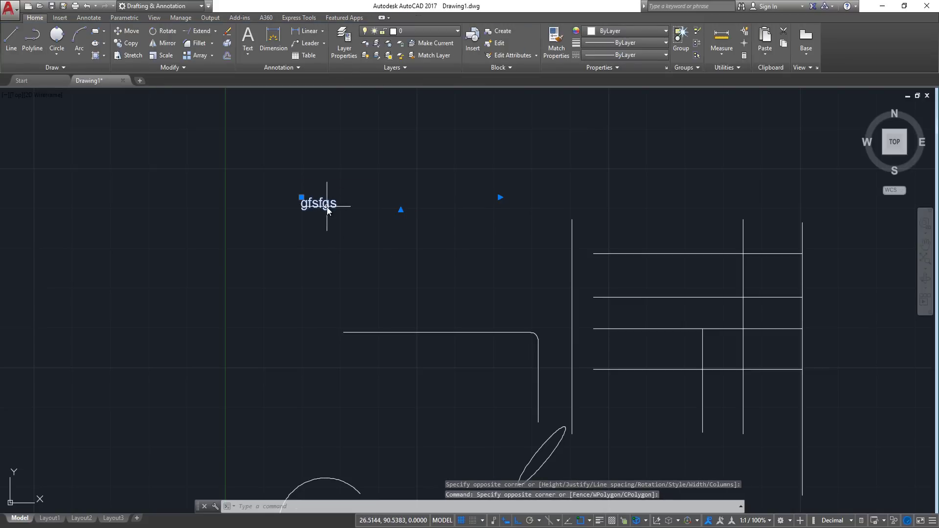
double_click(327, 207)
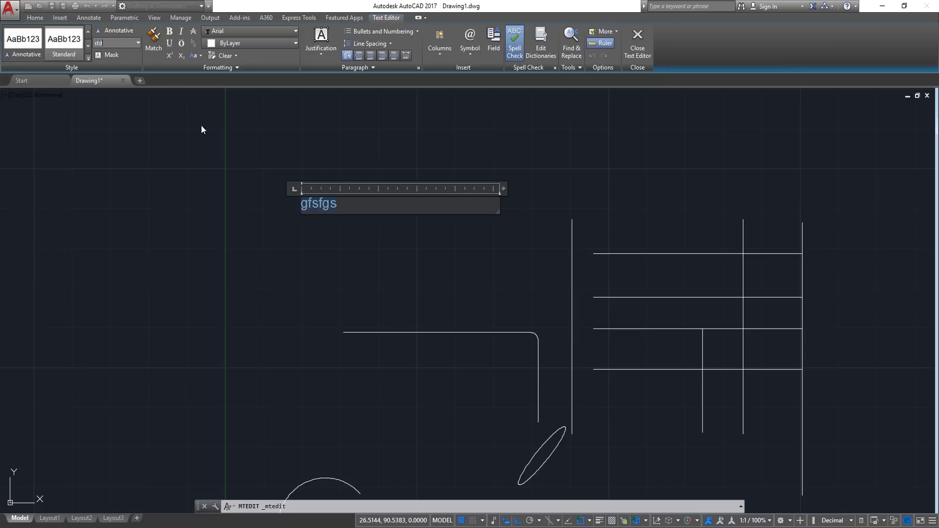
key("BackSpace")
key("BackSpace")
key("BackSpace")
type("1")
key("Return")
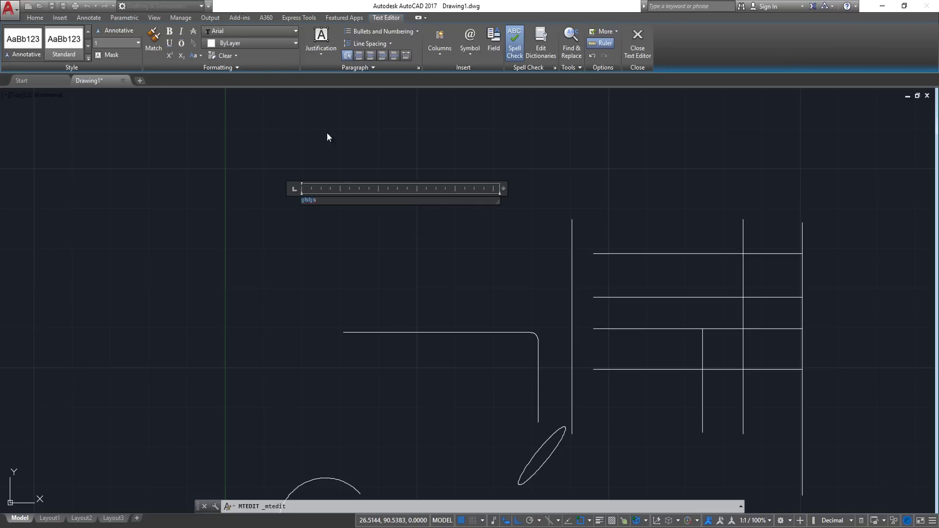
left_click(334, 245)
Reopen the small text for editing, look through the available fonts and leave the editor
double_click(316, 199)
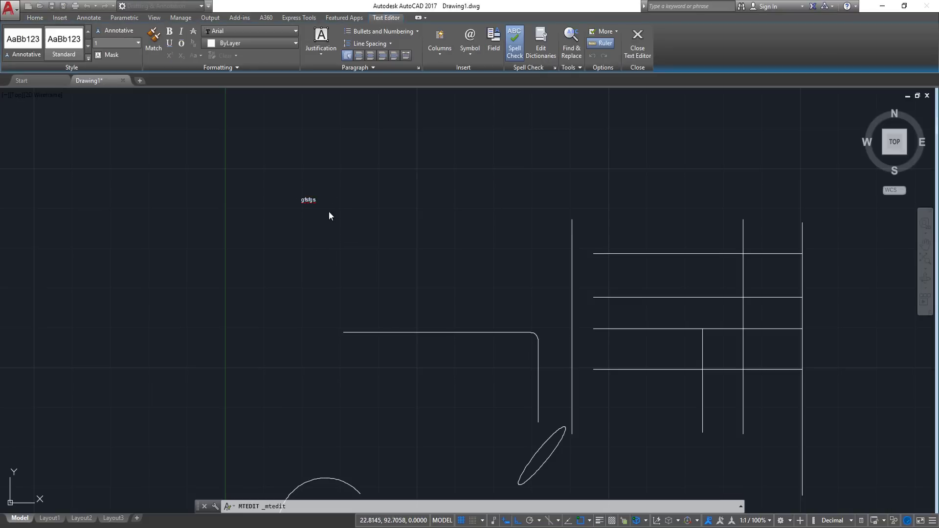
left_click(304, 202)
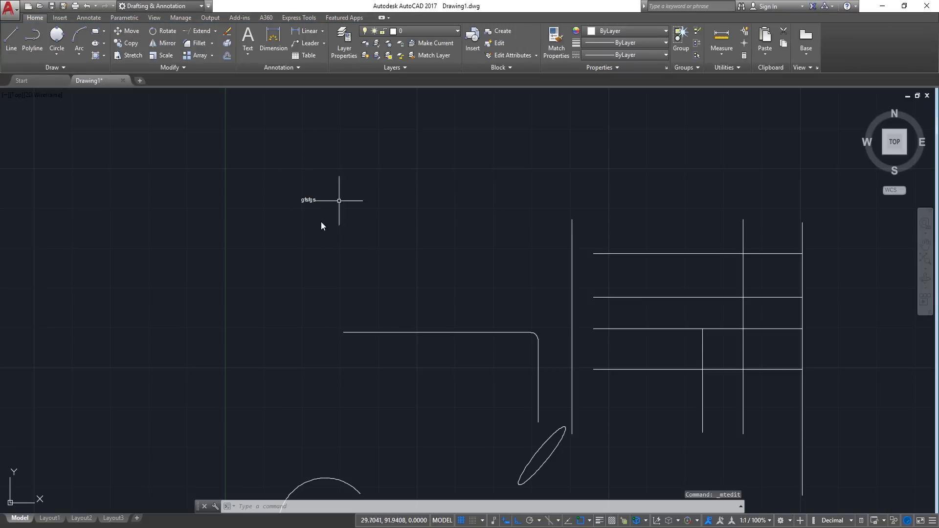
double_click(314, 199)
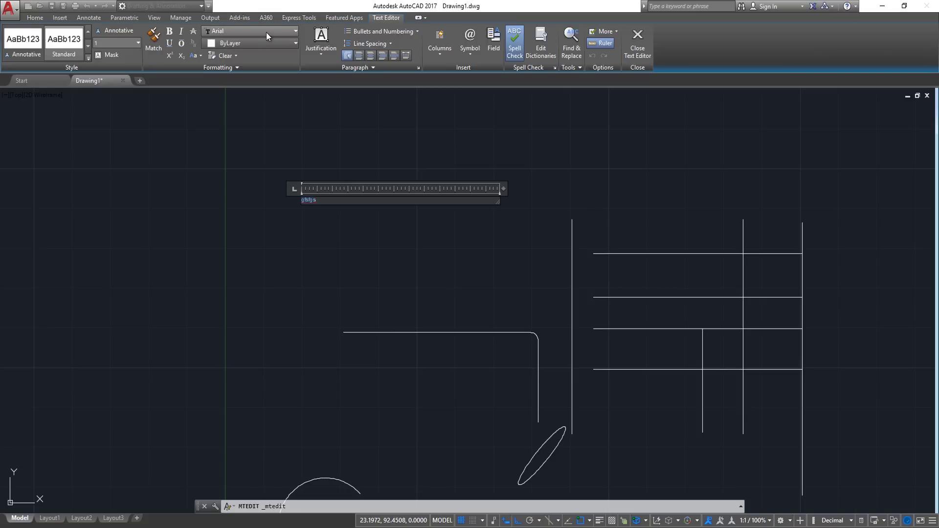
left_click(242, 31)
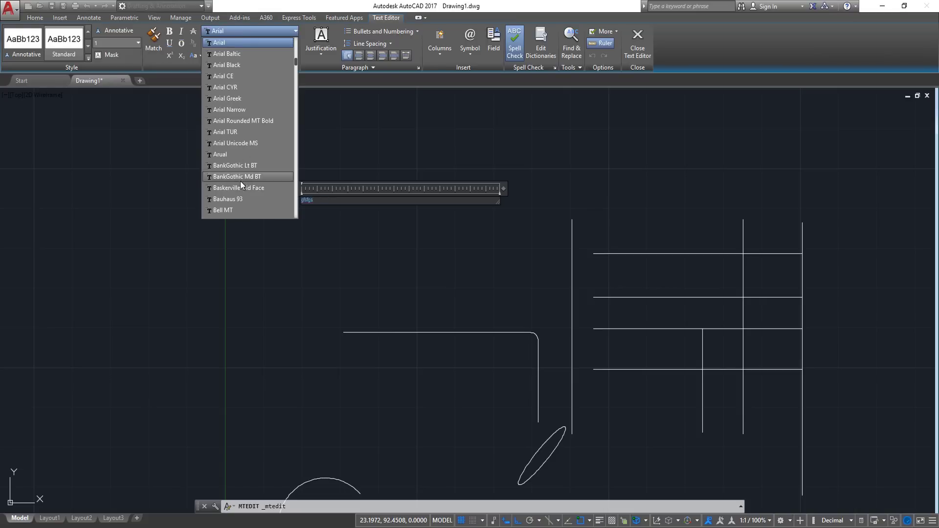
left_click(383, 113)
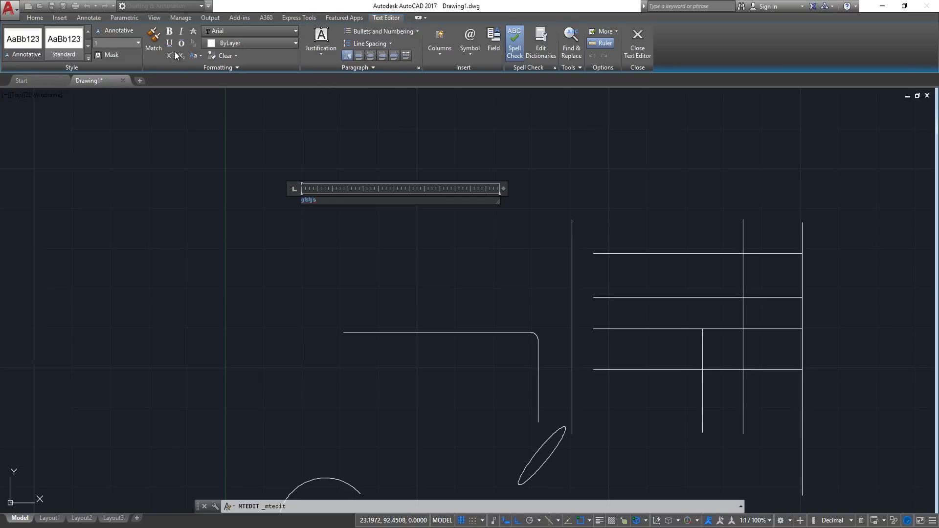
left_click(348, 201)
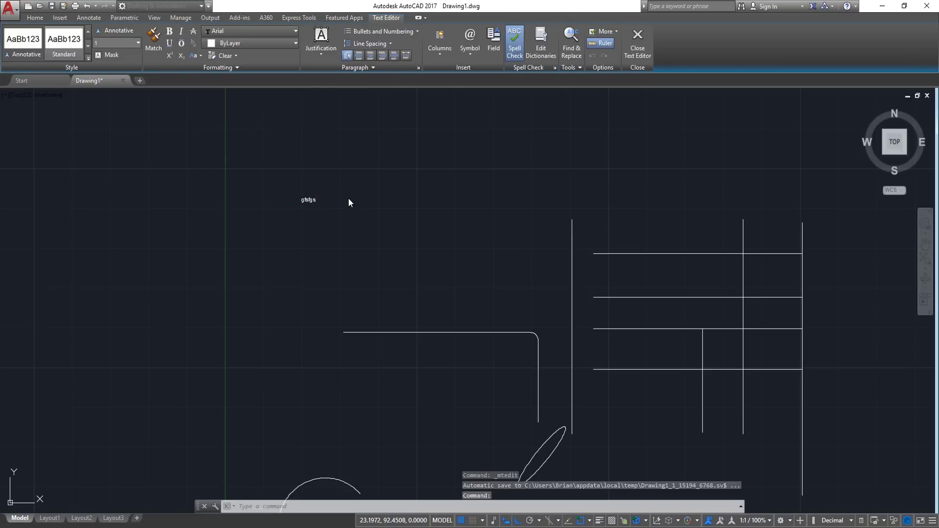
Rotate the "gfsfgs" text counterclockwise to a diagonal slope about a point near its start, with Ortho off
left_click(342, 185)
left_click(288, 247)
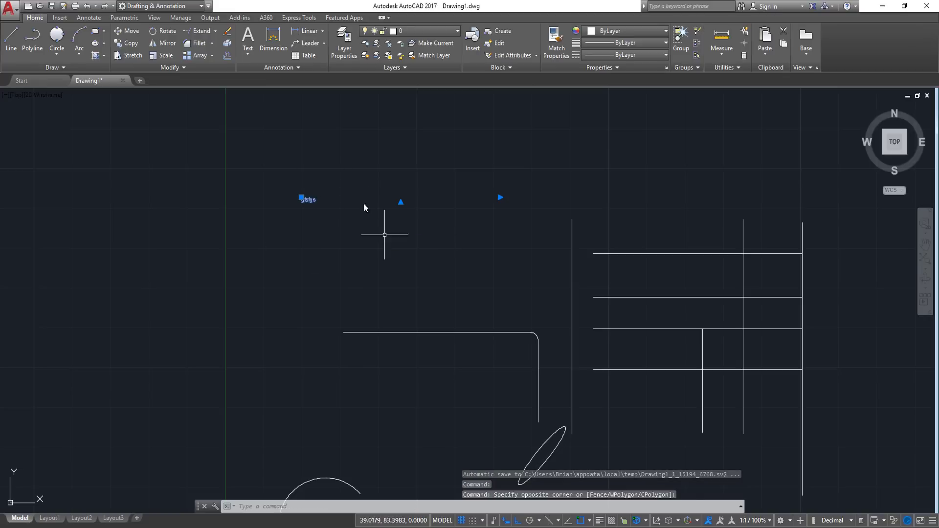
left_click(164, 31)
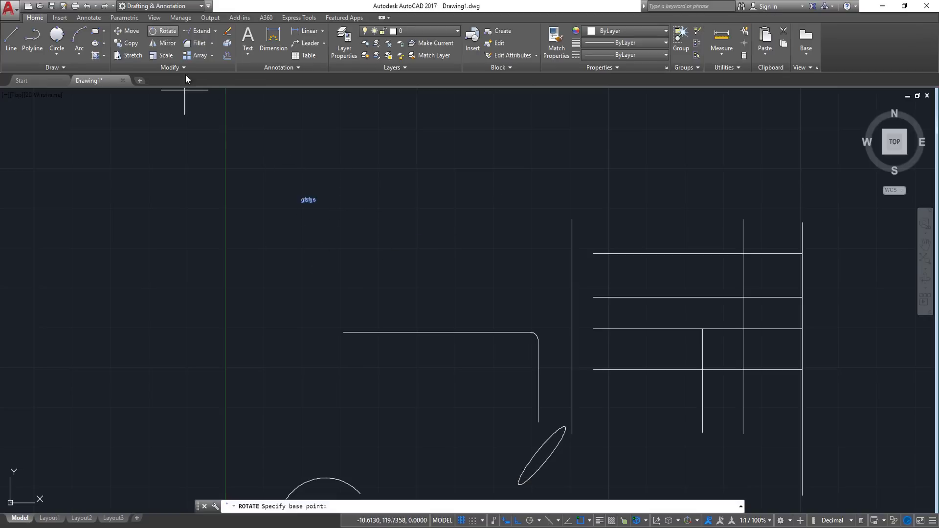
left_click(297, 200)
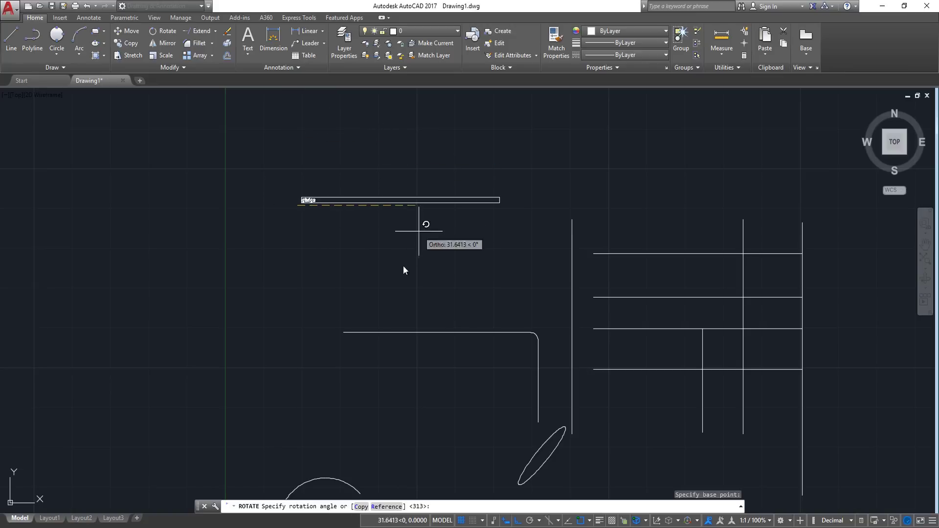
left_click(518, 520)
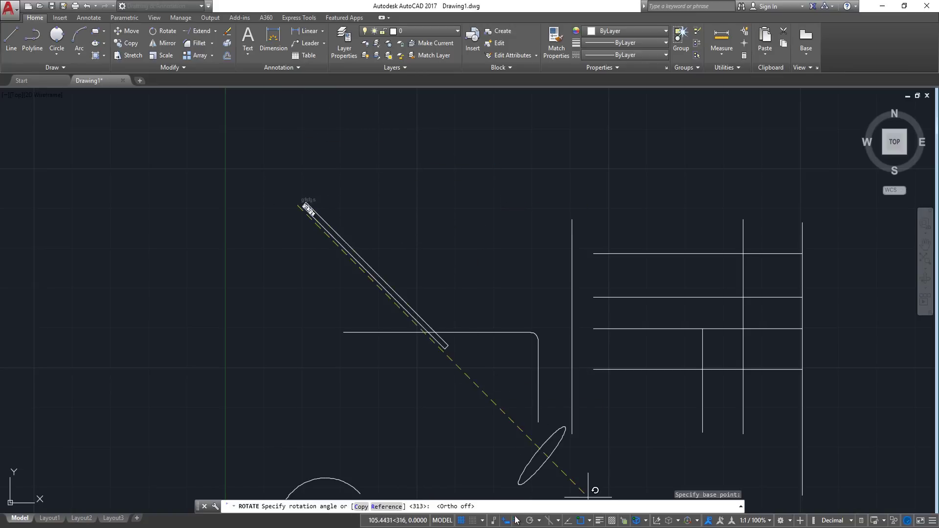
left_click(381, 142)
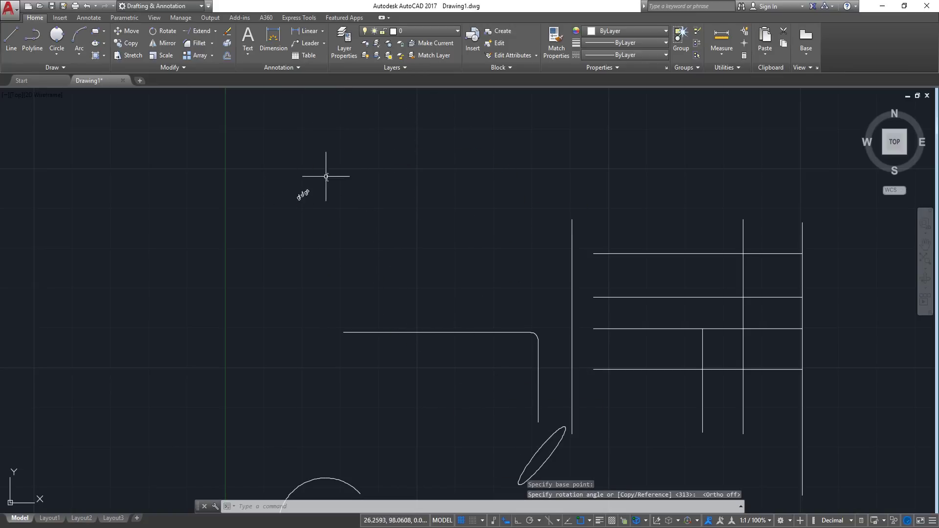
Scale the rotated text up about a point near its lower end to a text height of about 17.6
scroll(289, 245, "up", 4)
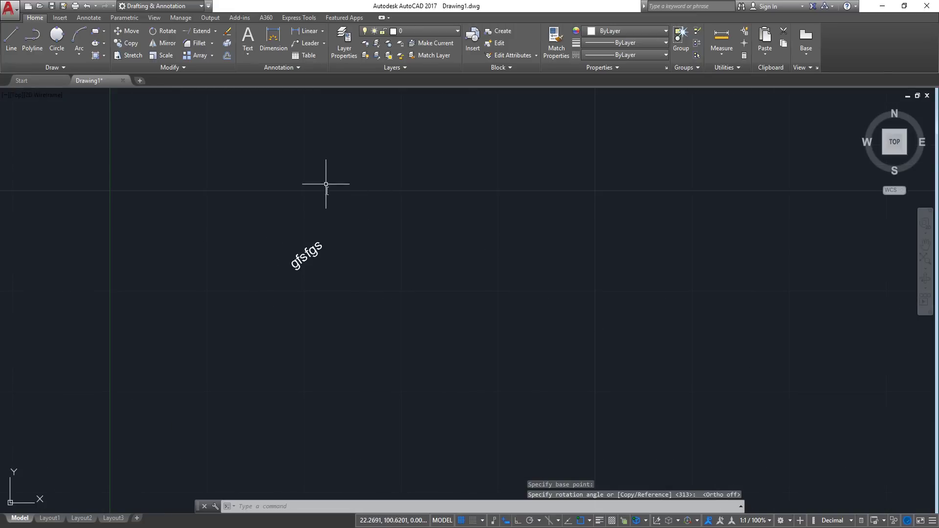
left_click(165, 55)
left_click(330, 252)
left_click(289, 276)
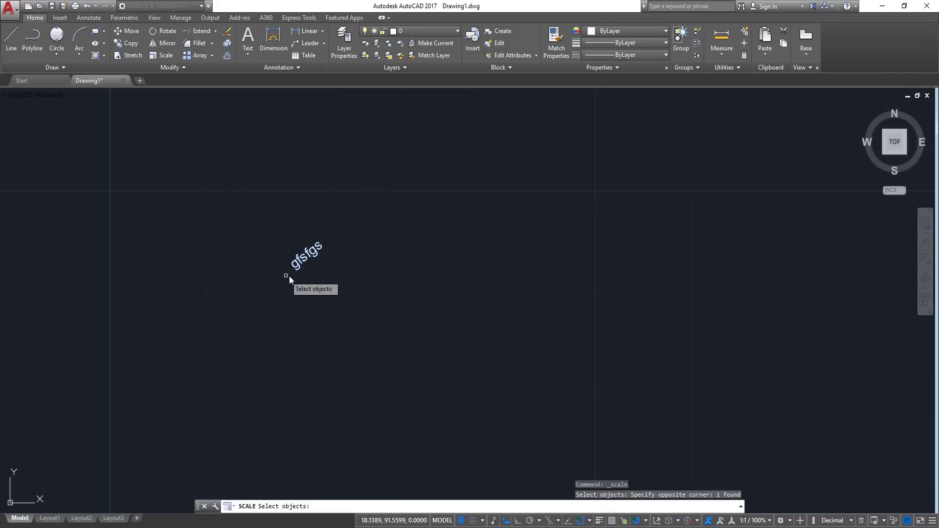
key("Return")
left_click(303, 273)
left_click(452, 312)
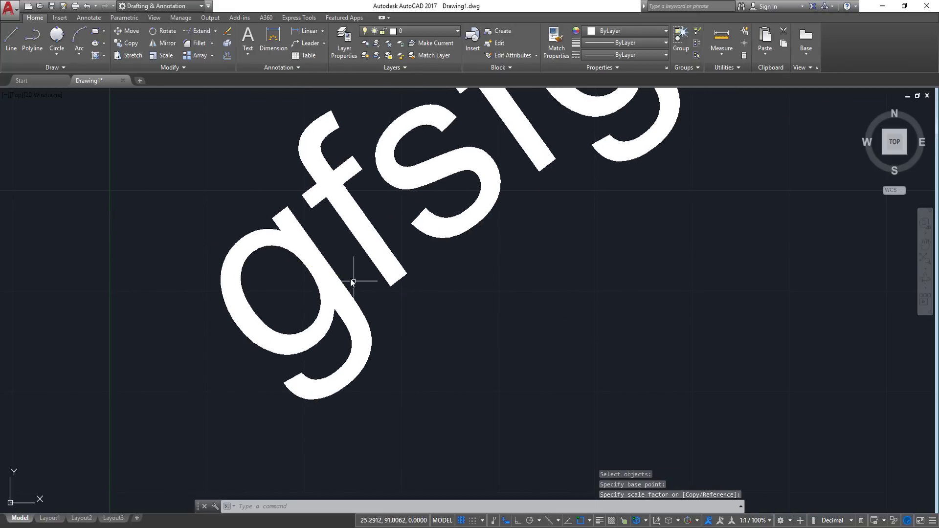
Check the text height of the enlarged text in the text editor, then reselect the text
scroll(356, 273, "down", 4)
double_click(387, 228)
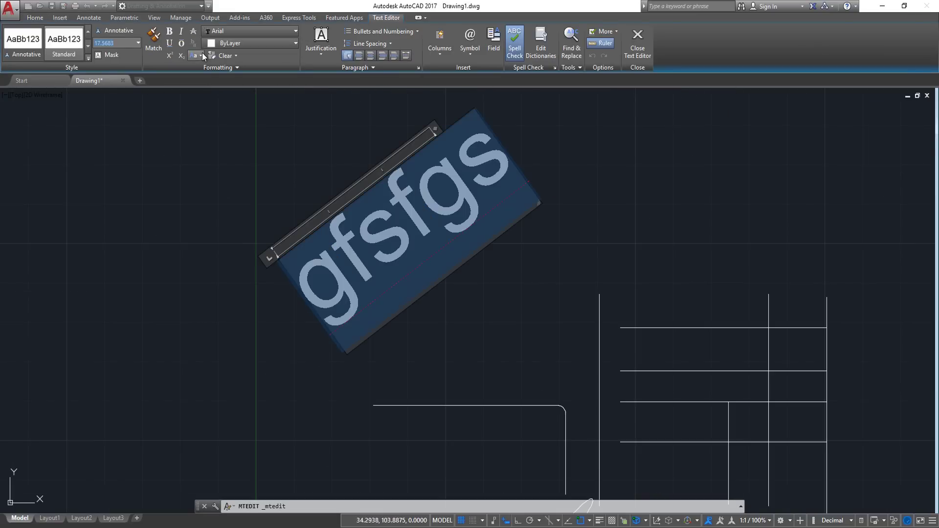
left_click(295, 157)
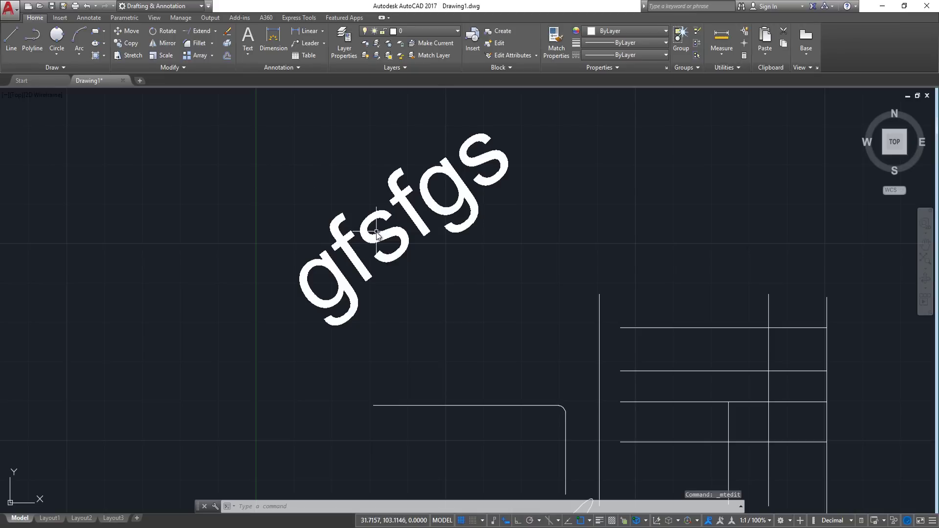
left_click(358, 245)
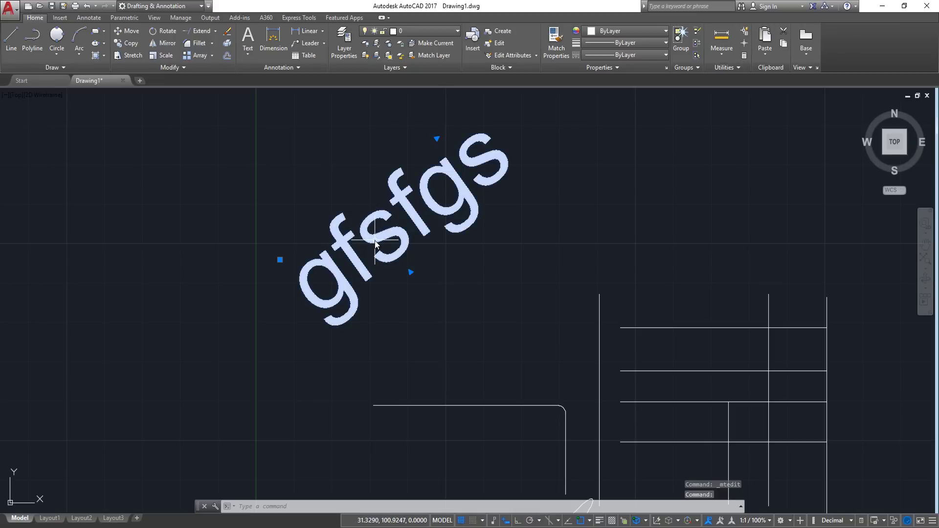
Add a linear dimension for the full length of the top horizontal line, with the dimension line above it
scroll(397, 255, "down", 3)
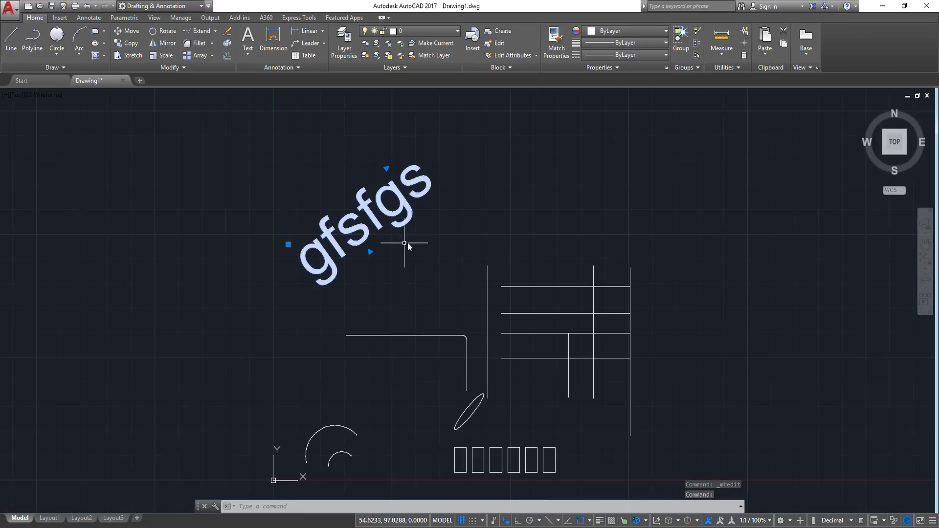
middle_click_drag(469, 236, 464, 240)
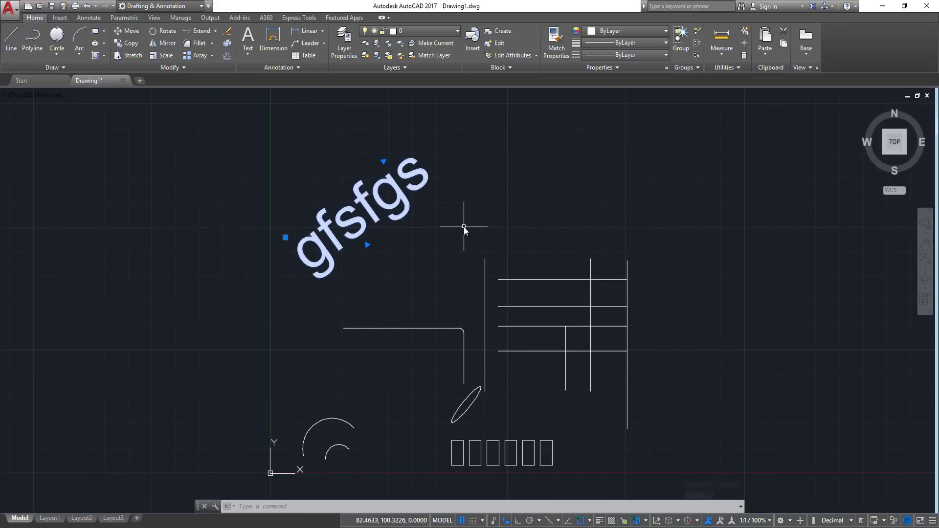
middle_click_drag(526, 159, 438, 135)
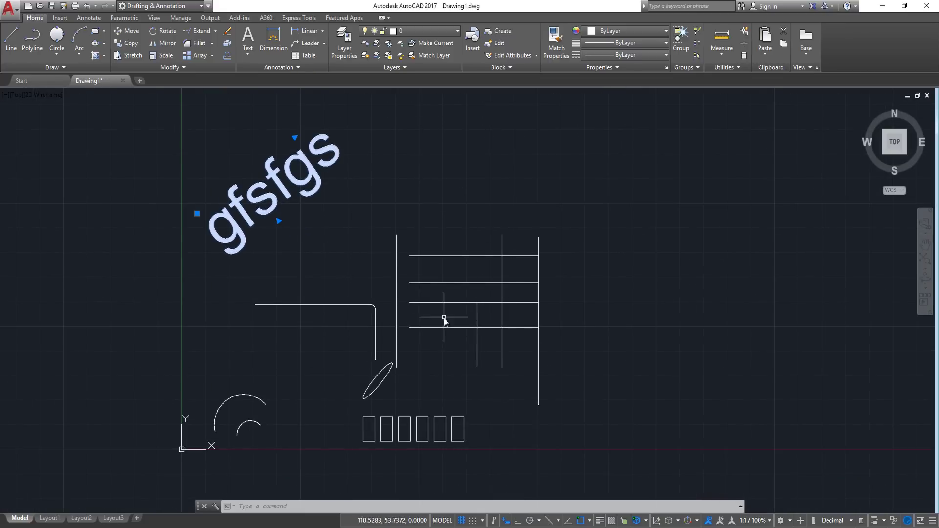
scroll(477, 262, "up", 2)
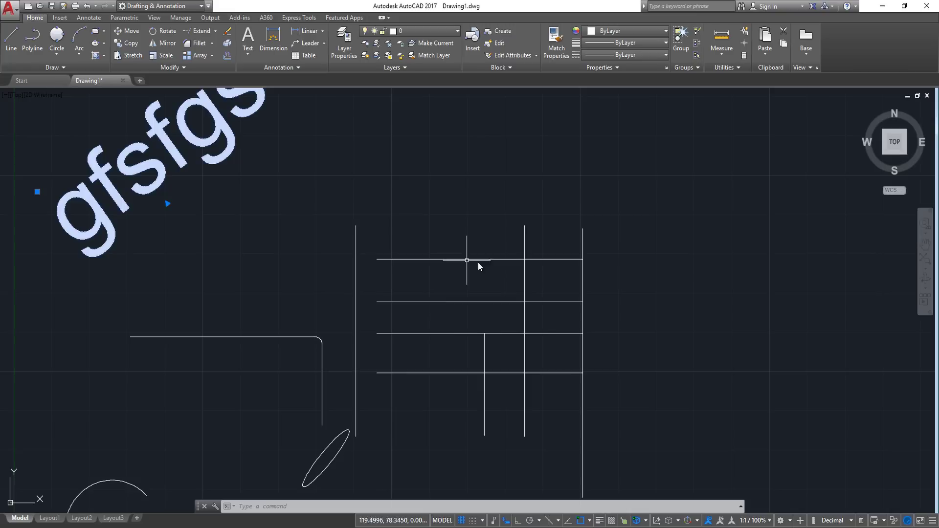
middle_click_drag(477, 262, 466, 209)
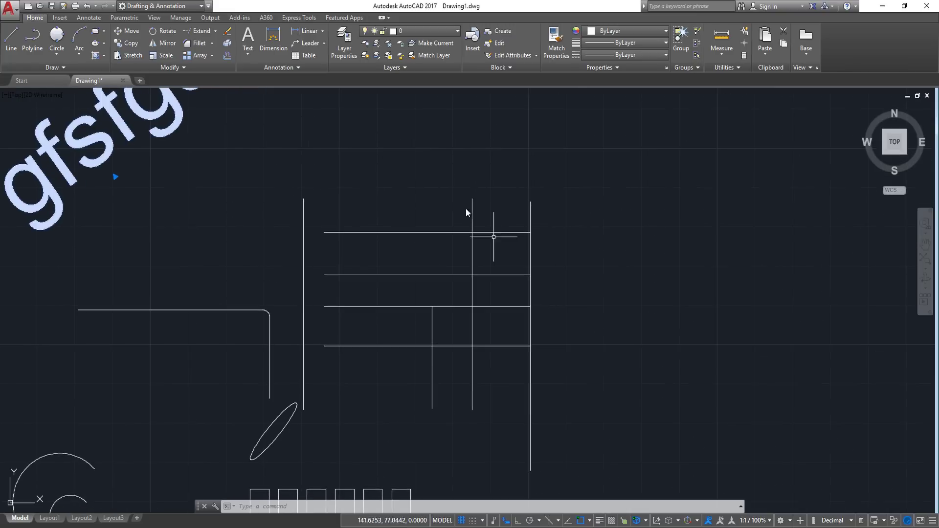
left_click(311, 29)
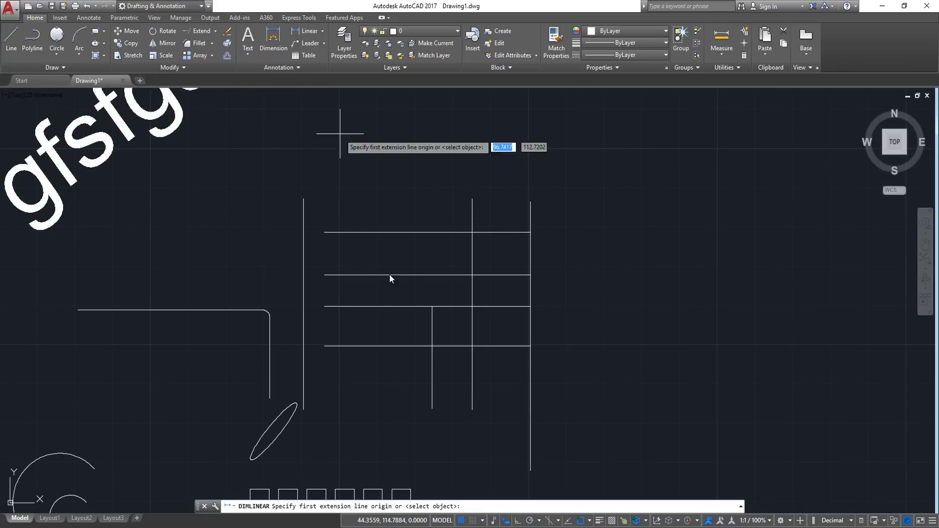
left_click(324, 231)
left_click(530, 232)
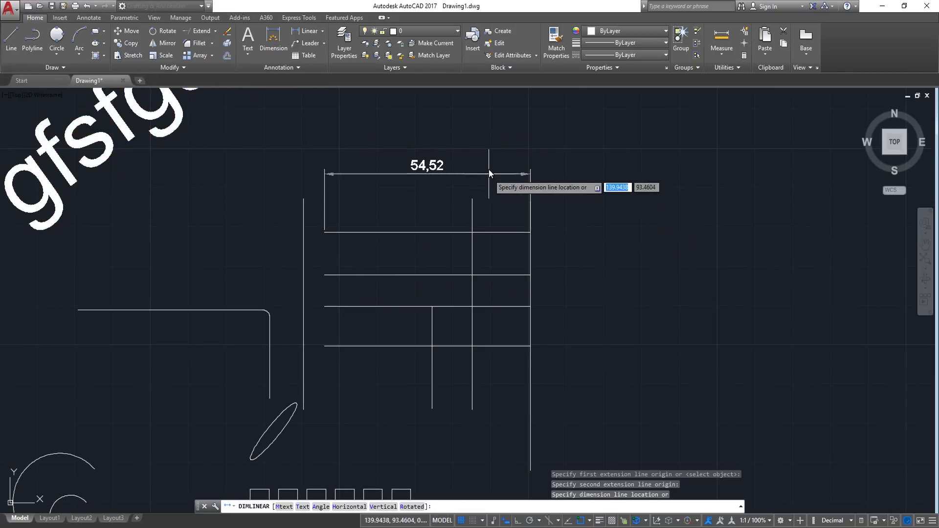
left_click(489, 169)
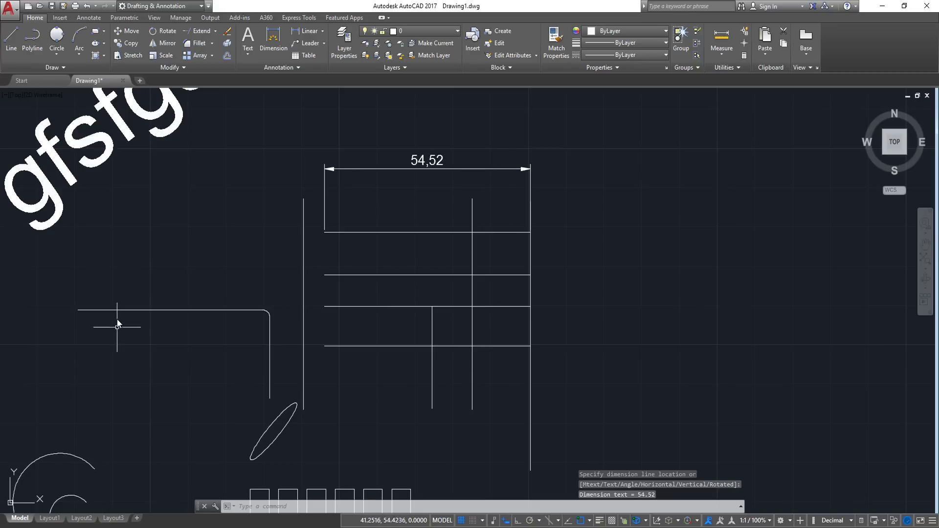
Draw a diagonal line about 60 units long at about 43°, rising from above the filleted line
middle_click_drag(117, 325, 157, 328)
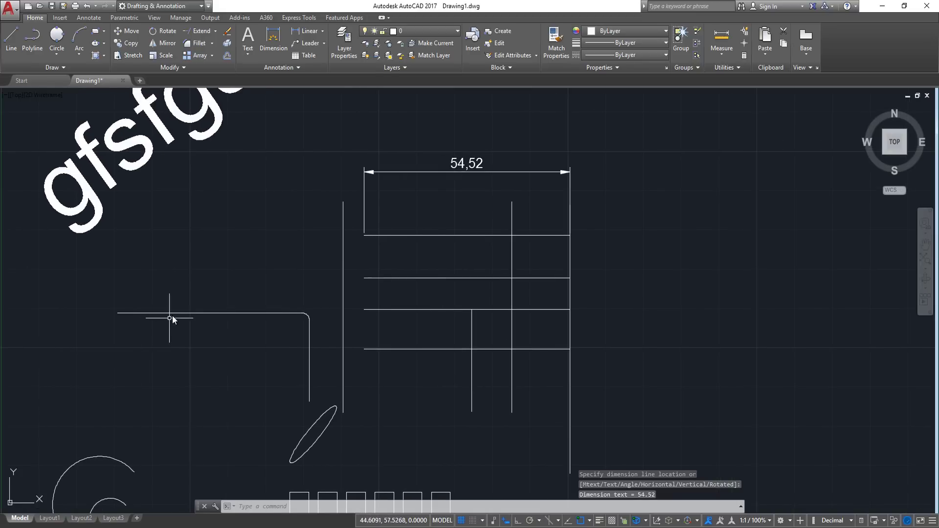
left_click(17, 45)
left_click(219, 281)
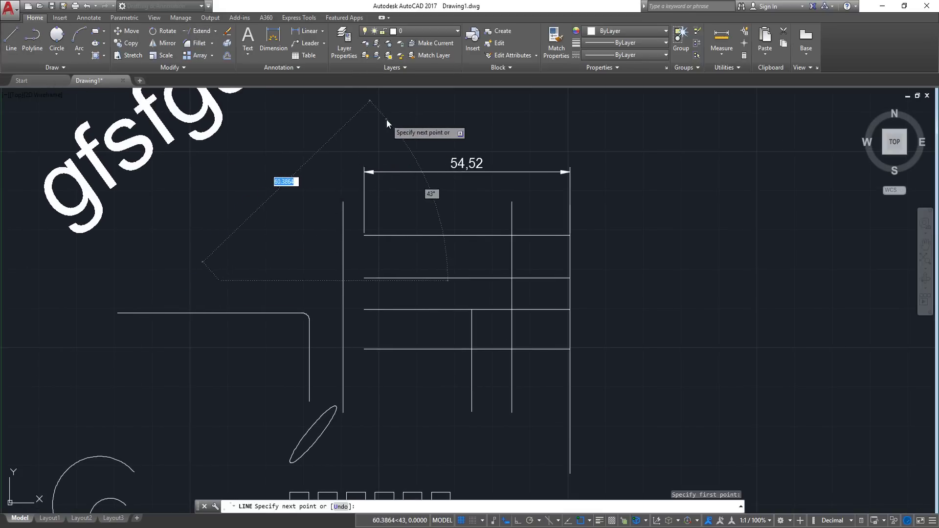
left_click(387, 120)
key("Return")
Add a linear dimension for the diagonal line's horizontal extent, with the dimension line just below its lower end
middle_click_drag(388, 211, 388, 228)
left_click(299, 32)
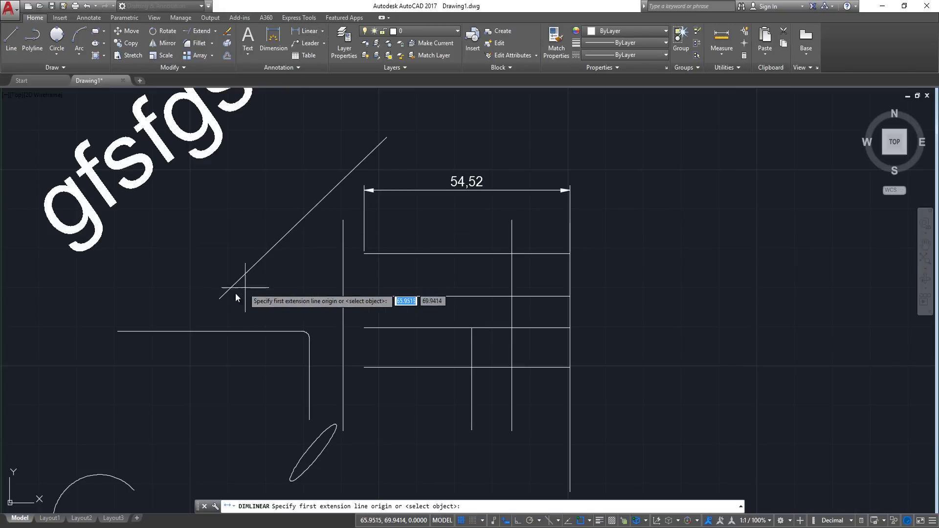
left_click(220, 298)
left_click(385, 138)
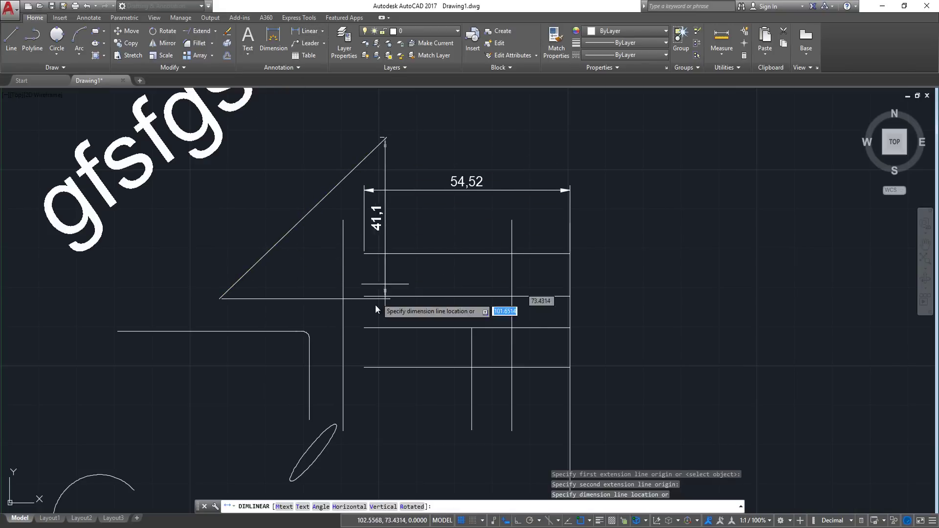
left_click(308, 313)
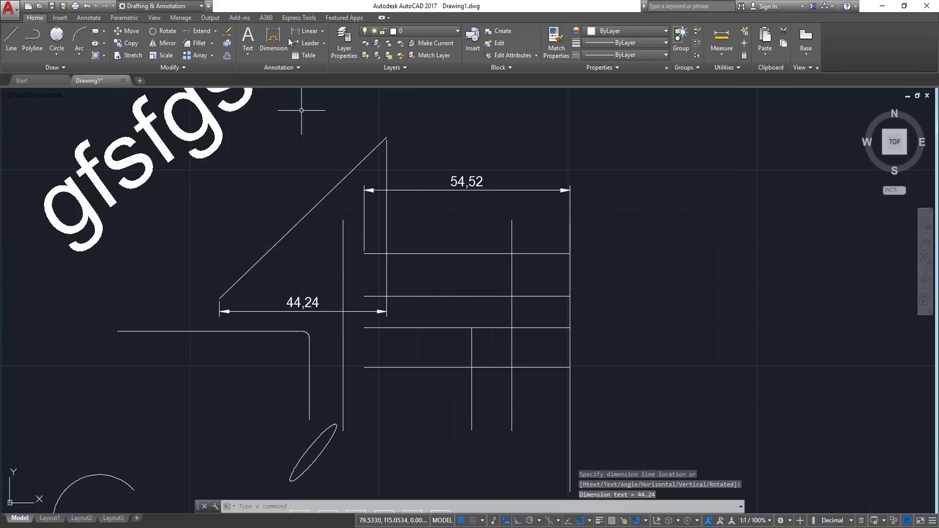
Add an aligned dimension along the full length of the diagonal line, placed on its upper-left side
left_click(323, 31)
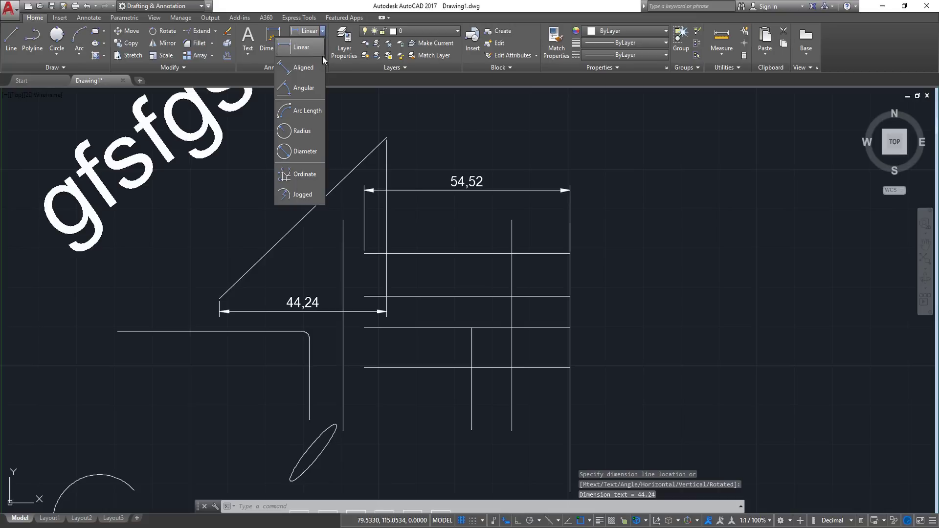
left_click(295, 70)
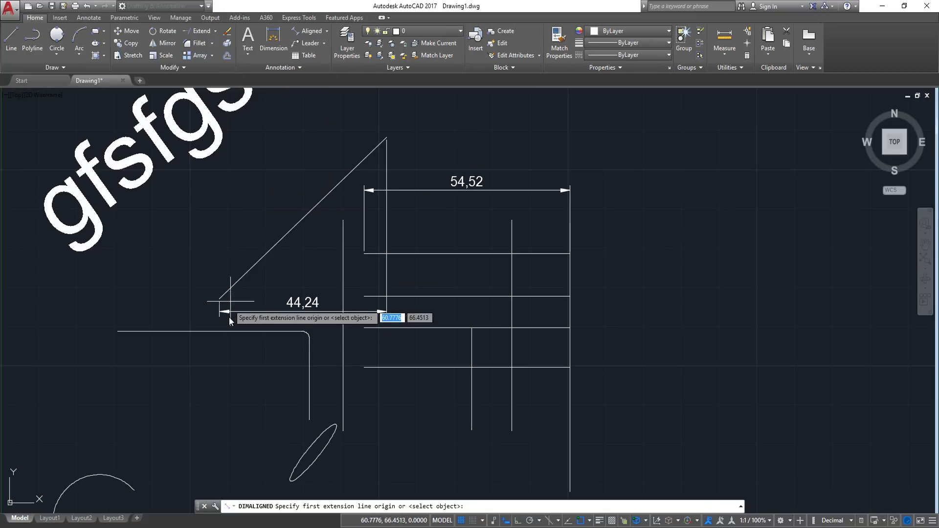
left_click(220, 298)
left_click(385, 140)
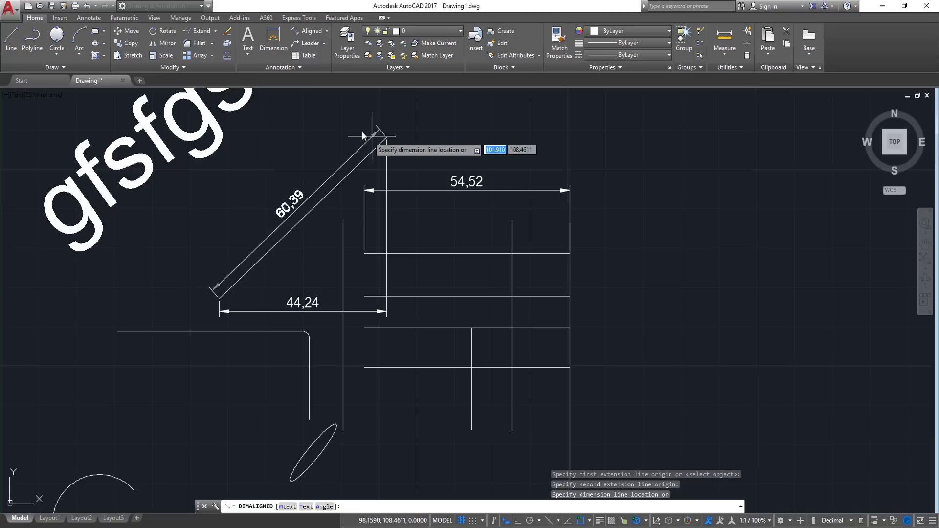
left_click(355, 131)
Add a radius dimension to the smaller inner arc near the origin, with its text to the right of the arc
left_click(327, 34)
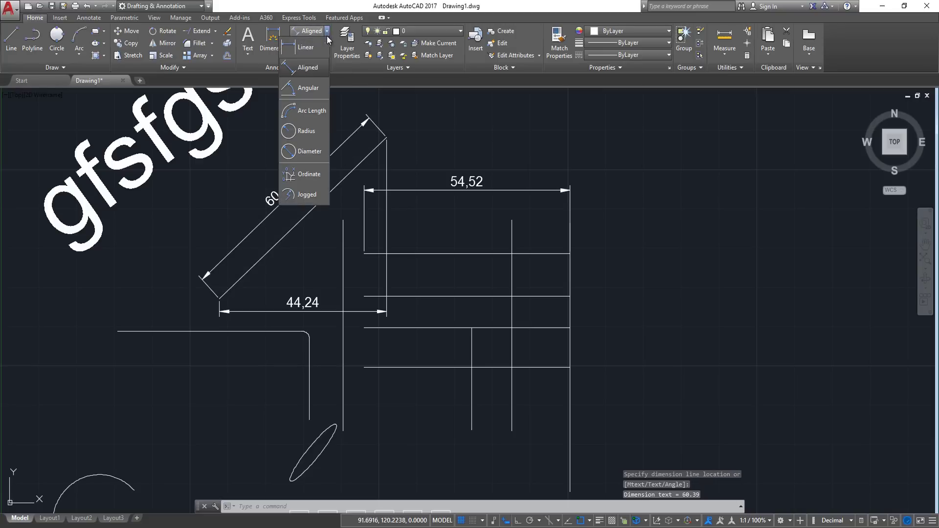
left_click(306, 137)
middle_click_drag(156, 378, 288, 236)
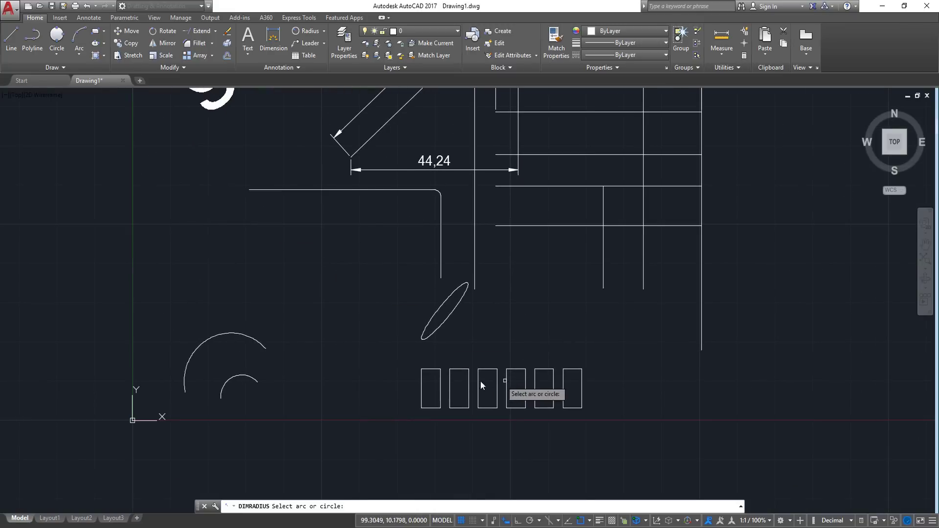
left_click(239, 376)
left_click(321, 392)
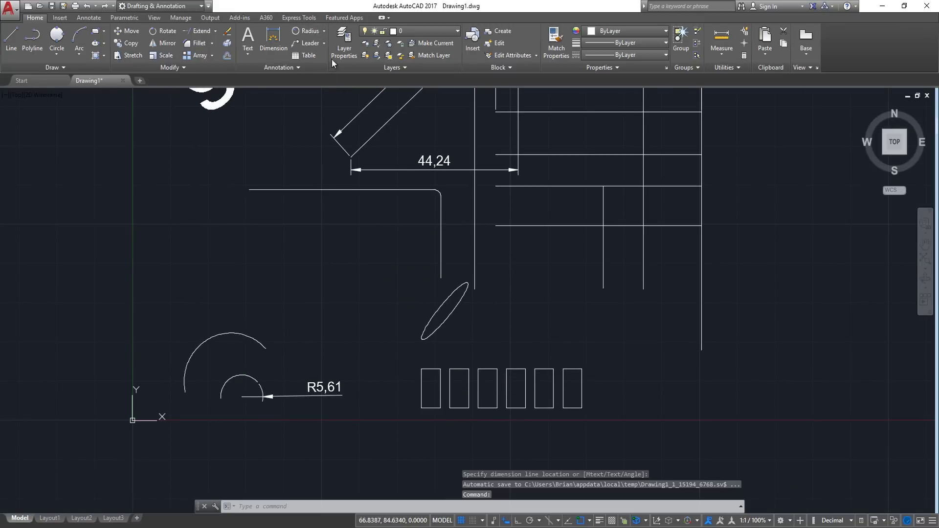
left_click(323, 32)
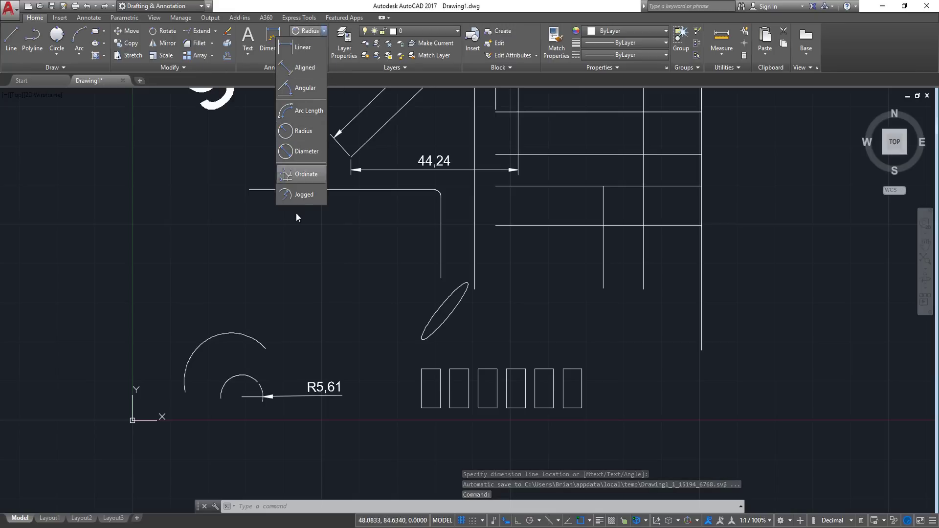
left_click(305, 48)
scroll(371, 250, "down", 4)
key("Escape")
key("Escape")
Select the entire practice drawing, including text and dimensions, and delete it
middle_click_drag(371, 251, 302, 315)
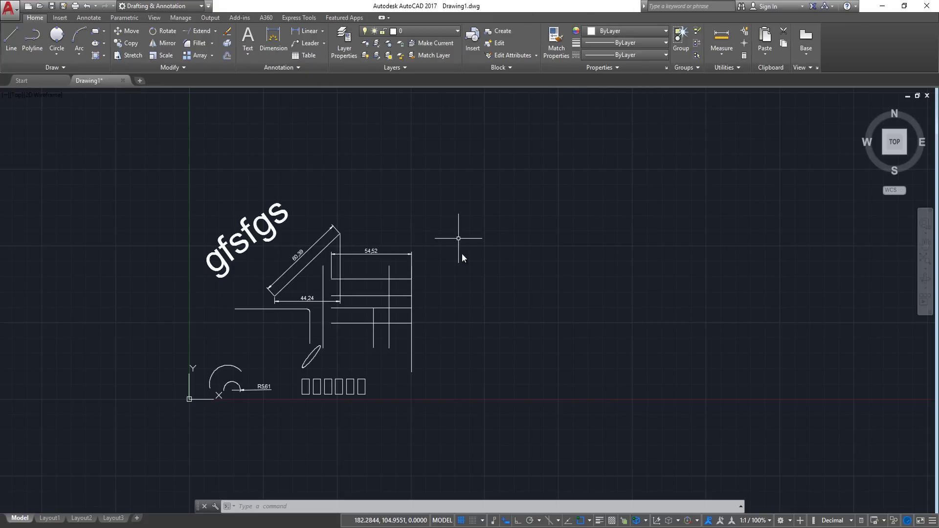
left_click(470, 179)
left_click(140, 420)
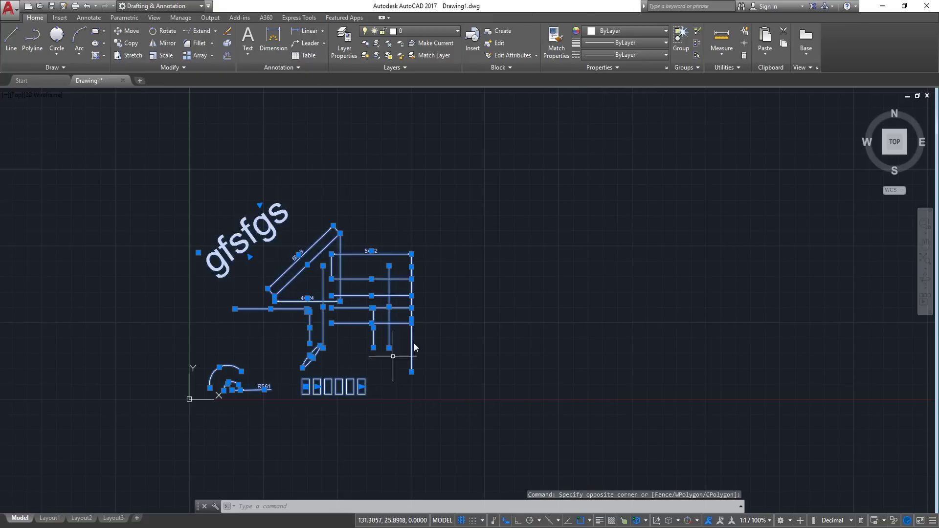
key("Delete")
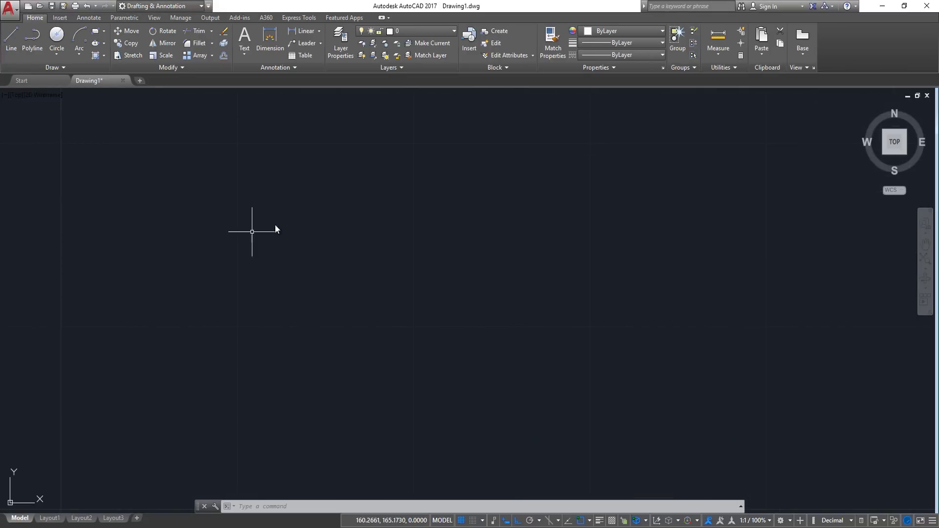
Draw three connected orthogonal lines for a rectangle: 5 units down, 8 units right and 5 units up
left_click(12, 38)
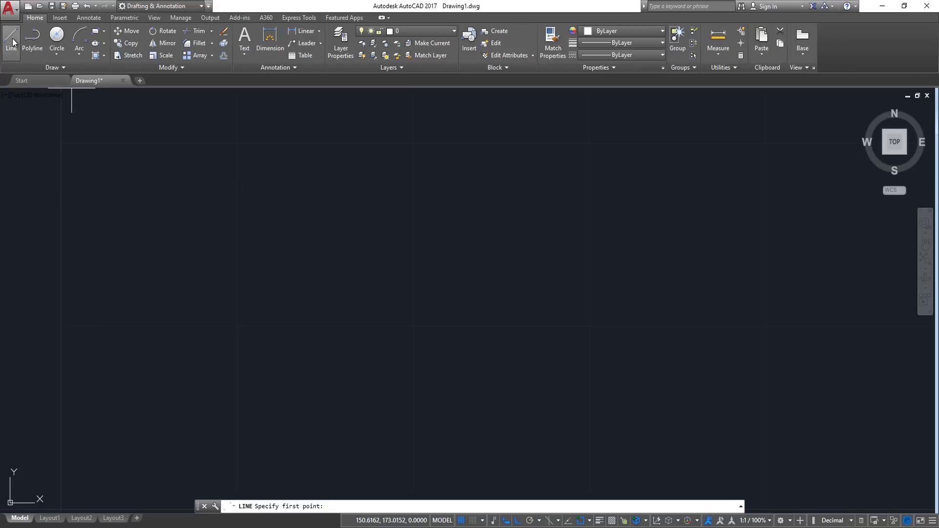
left_click(267, 168)
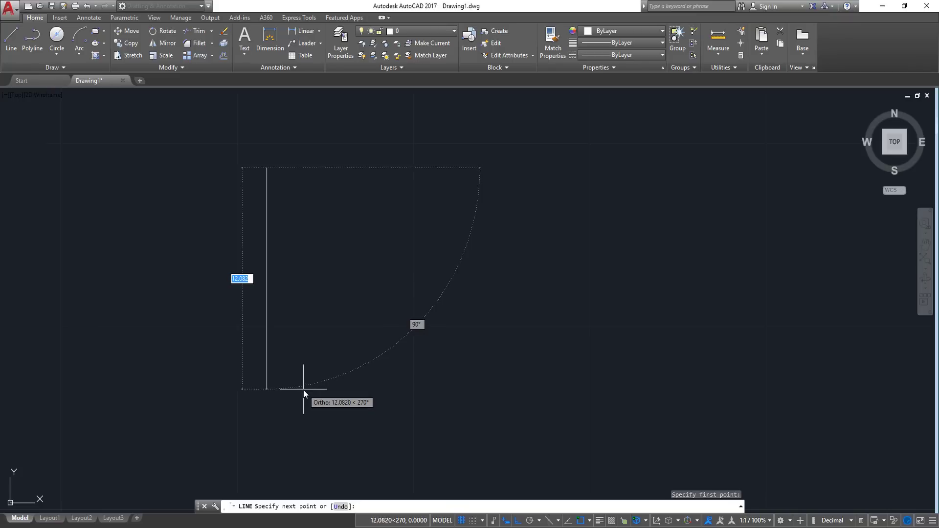
type("5")
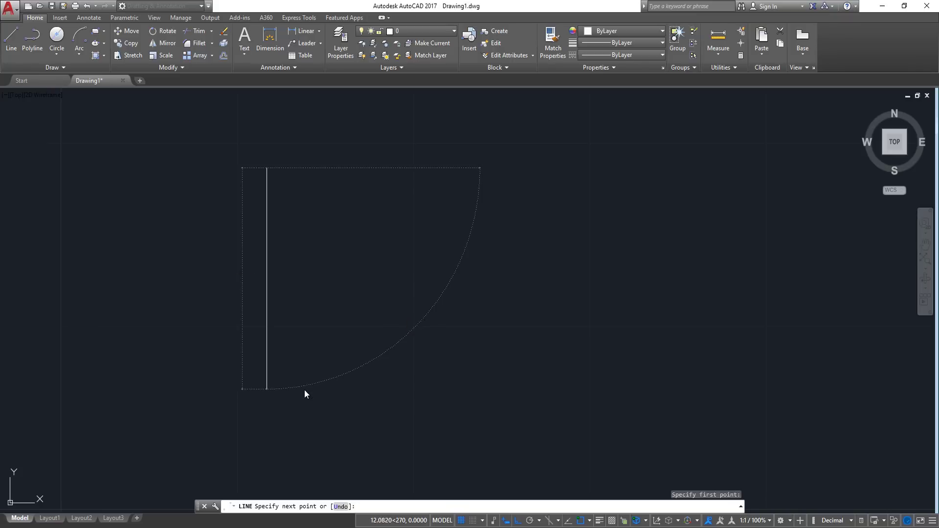
key("Return")
type("8")
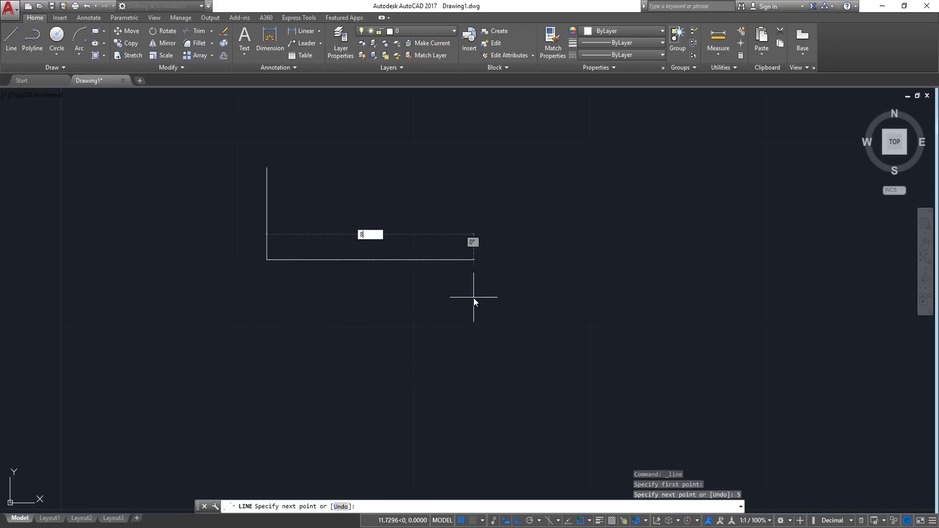
key("Return")
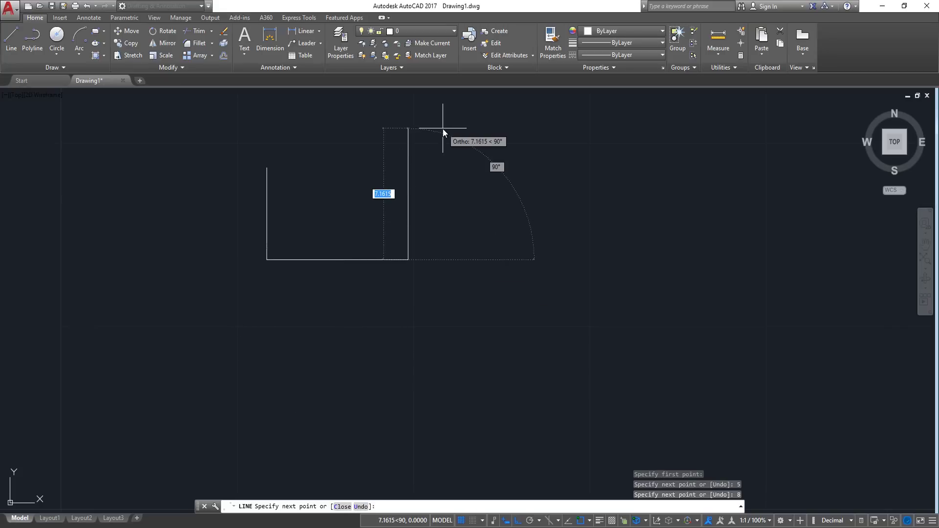
type("5")
key("Return")
Complete the 8 by 5 rectangle with a top line back to the starting corner and finish the line
scroll(342, 149, "up", 2)
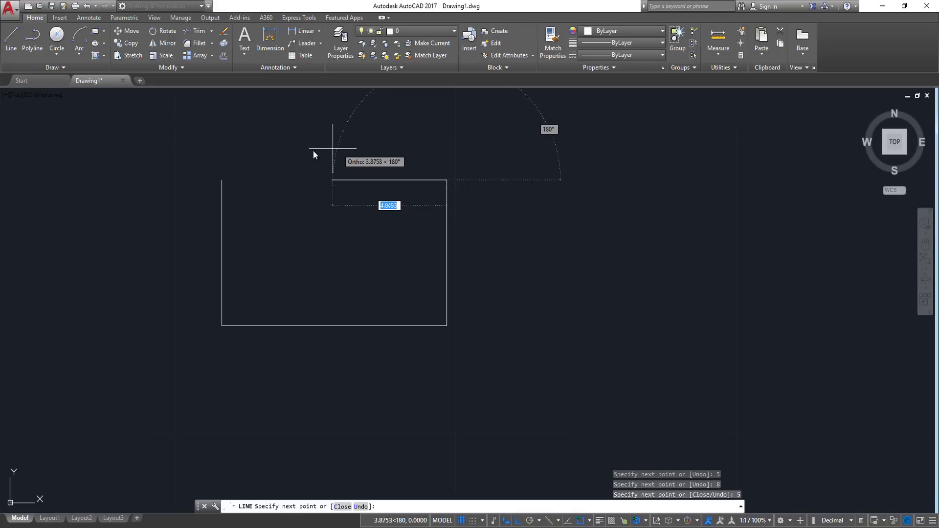
scroll(313, 151, "up", 4)
middle_click_drag(310, 154, 407, 106)
scroll(408, 107, "down", 2)
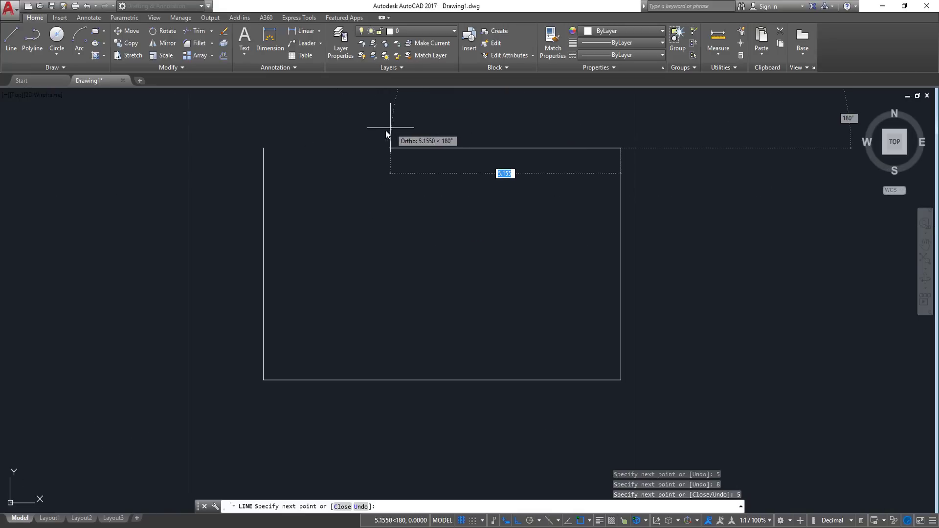
left_click(342, 147)
key("Return")
scroll(394, 235, "down", 2)
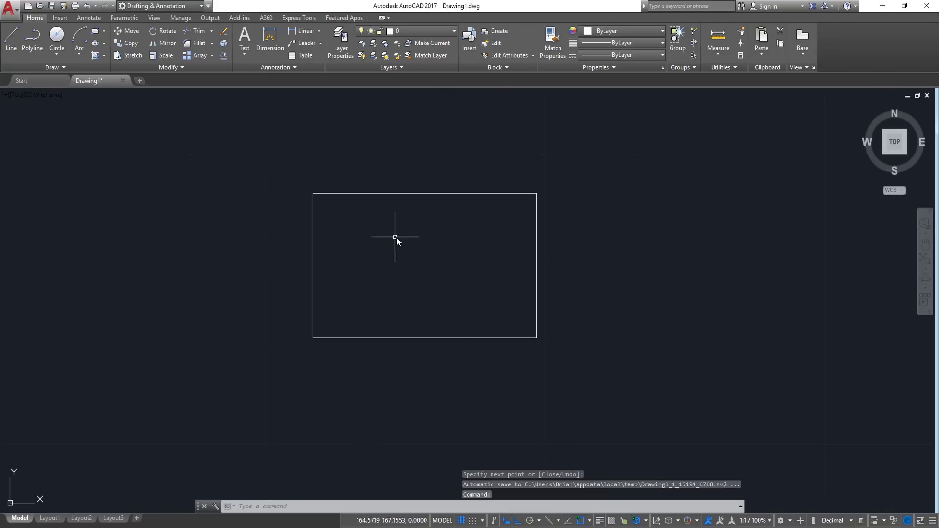
middle_click_drag(421, 215, 385, 230)
left_click_drag(434, 230, 382, 193)
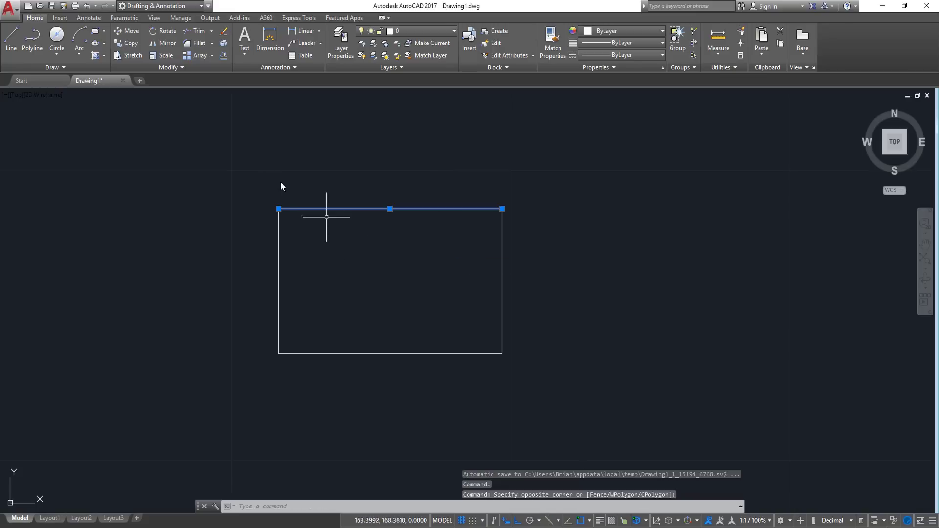
left_click(223, 57)
left_click(399, 179)
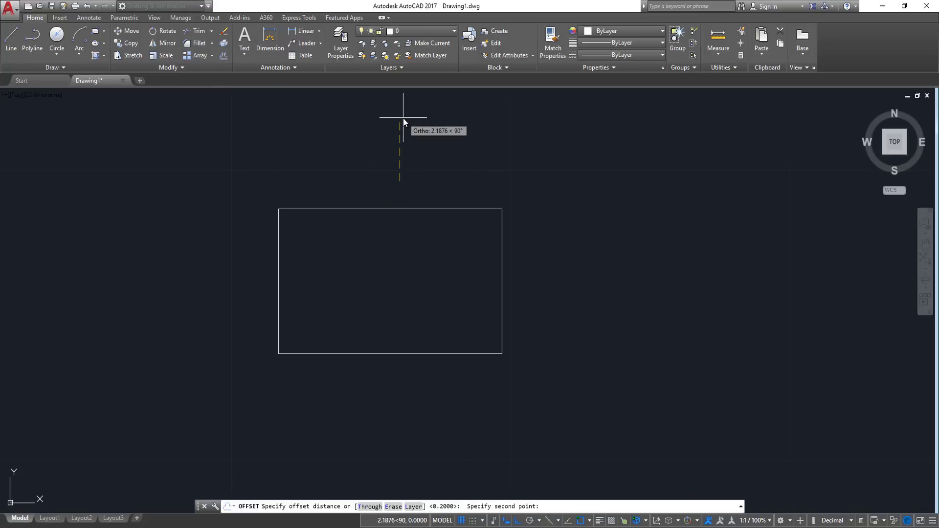
key("Escape")
middle_click_drag(497, 166, 398, 162)
left_click(413, 212)
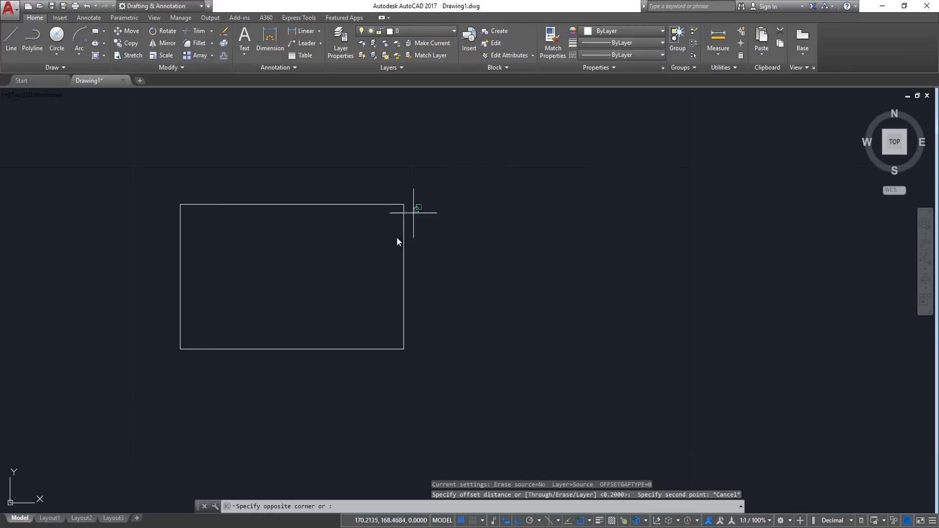
left_click(388, 247)
key("Escape")
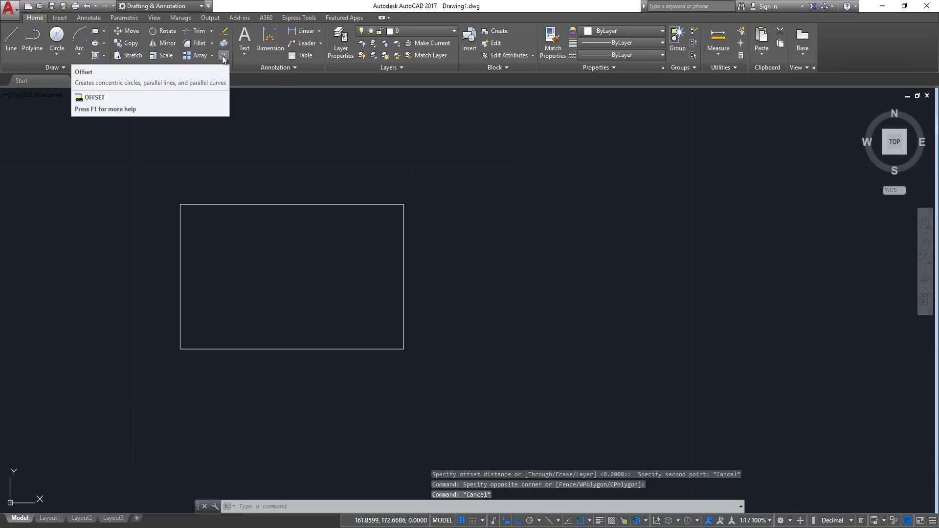
Offset the rectangle's right side outward by 0.25 units
left_click(223, 59)
left_click(422, 257)
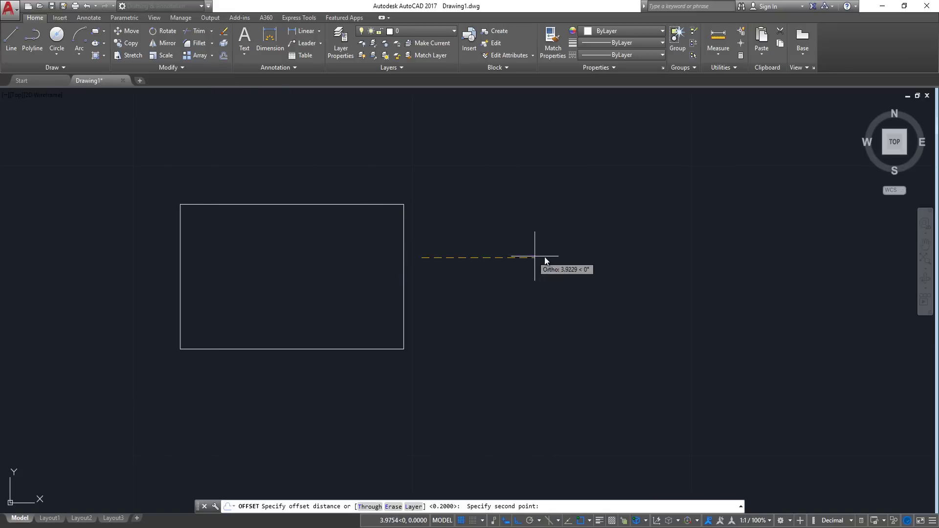
type(".2")
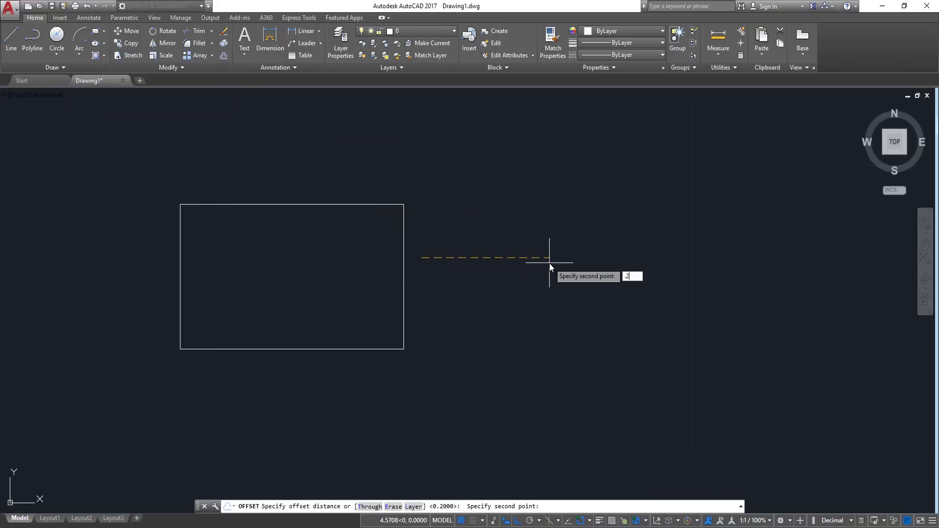
type("5")
key("Return")
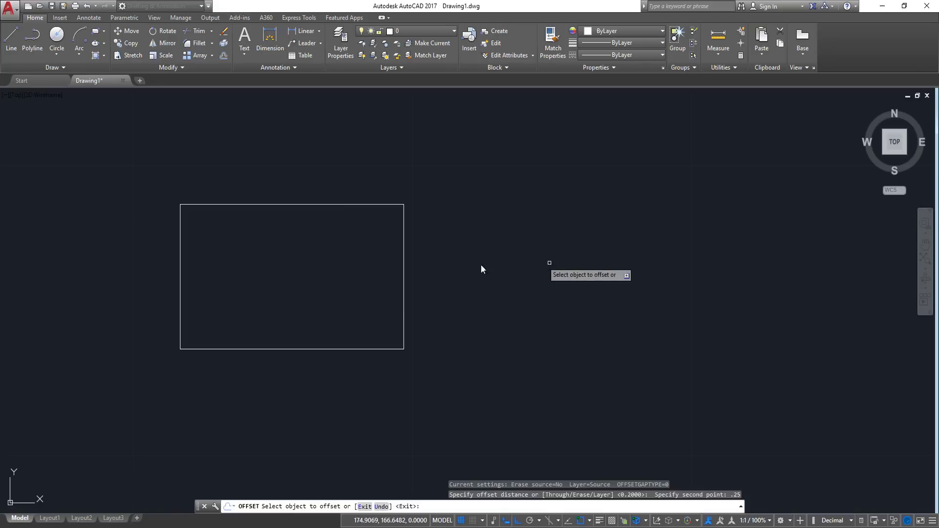
left_click(403, 236)
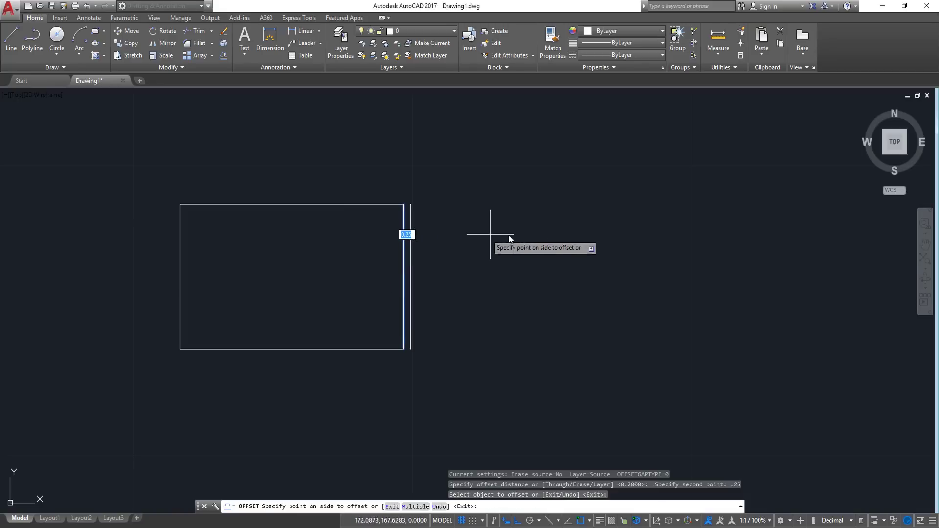
left_click(542, 232)
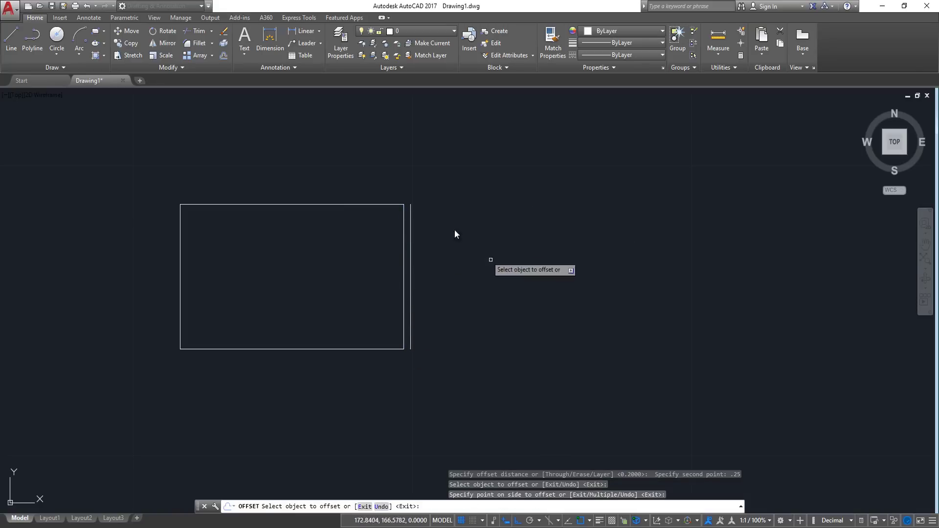
Offset the rectangle's top, left and bottom sides outward by the same 0.25 distance and end the Offset command
left_click(348, 204)
left_click(323, 186)
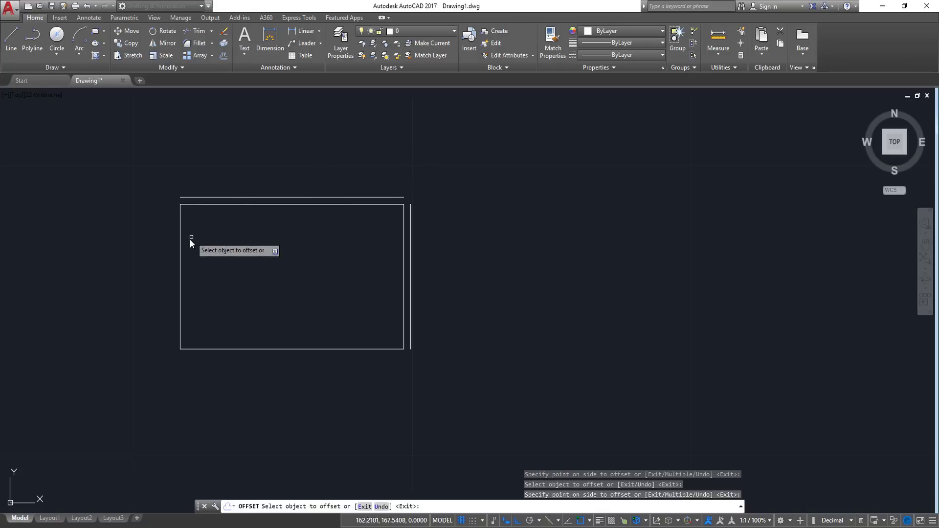
left_click(181, 252)
left_click(178, 259)
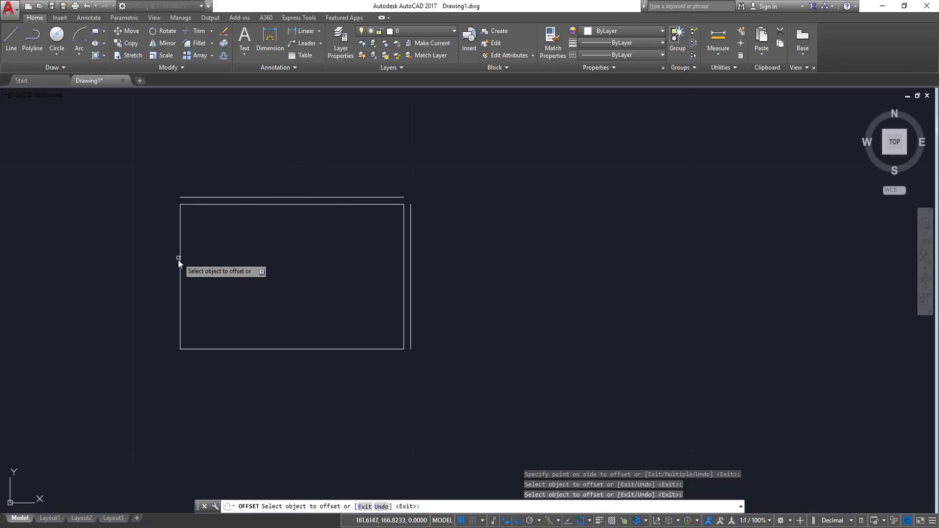
left_click(180, 259)
left_click(133, 274)
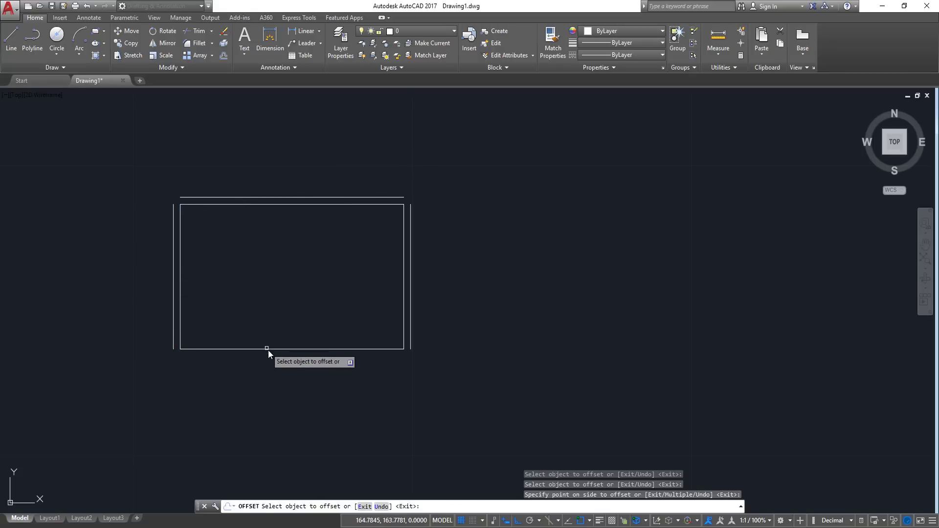
left_click(268, 349)
left_click(276, 404)
key("Escape")
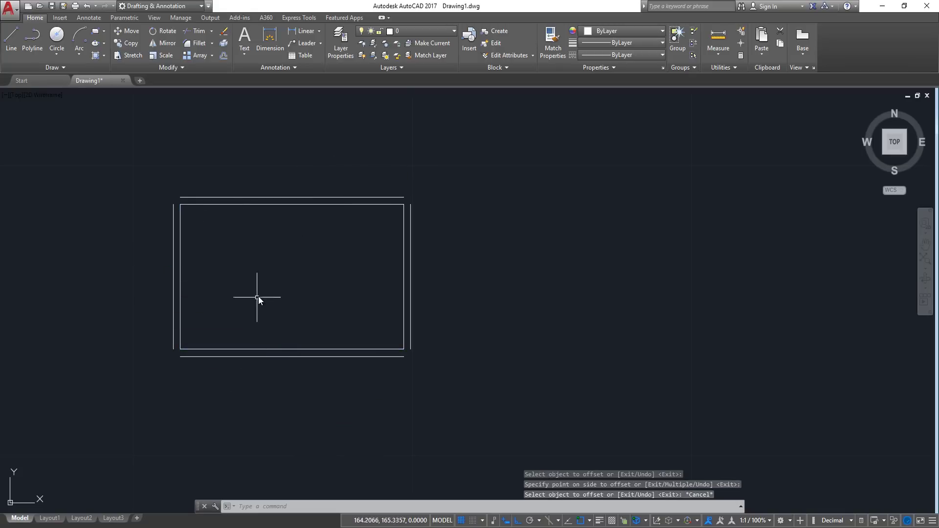
Fillet the outer offset lines with zero radius to close the top-left and top-right corners
middle_click_drag(267, 298, 303, 312)
left_click(195, 43)
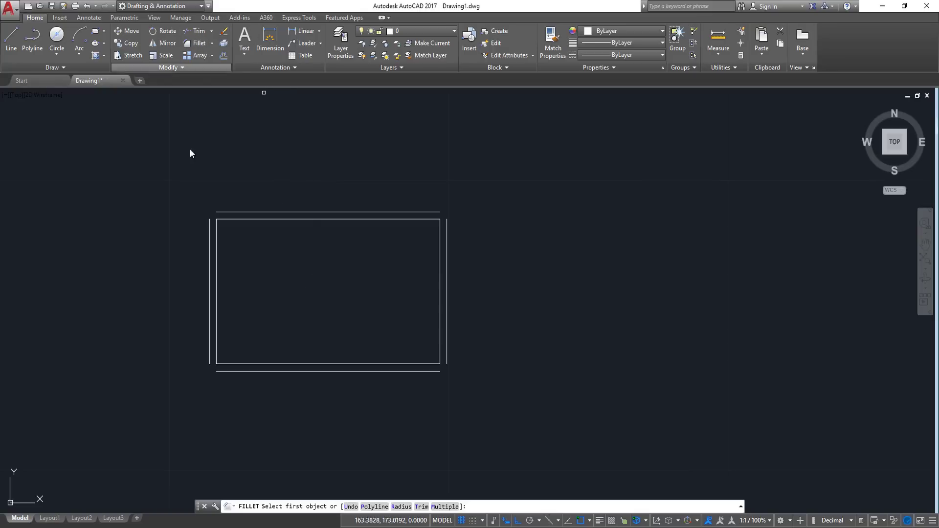
left_click(209, 223)
left_click(231, 211)
key("Return")
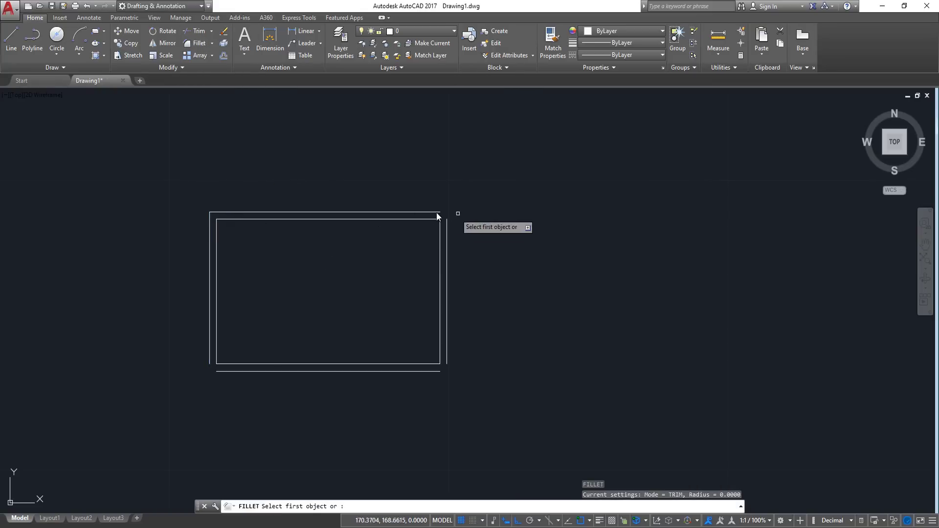
left_click(432, 213)
left_click(446, 221)
key("Return")
Close the bottom-right and bottom-left corners of the outer lines with zero-radius fillets
left_click(447, 360)
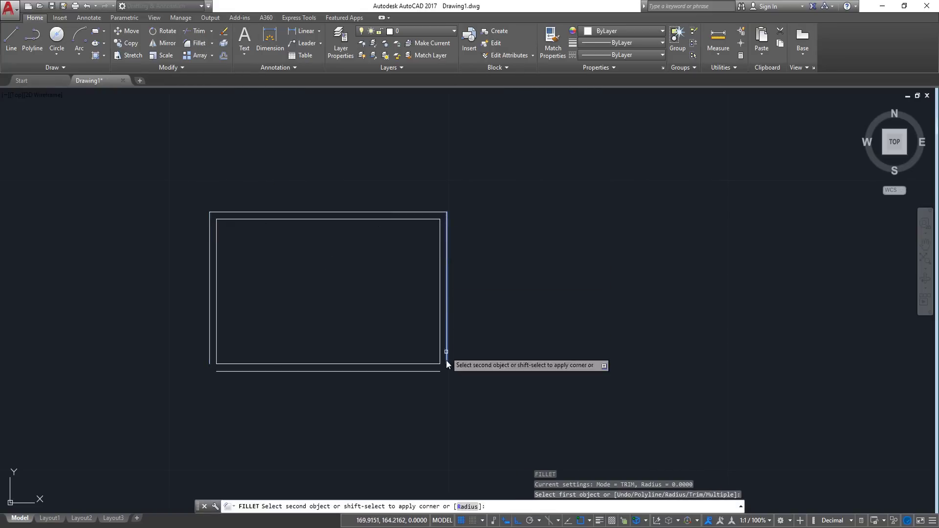
left_click(435, 373)
key("Return")
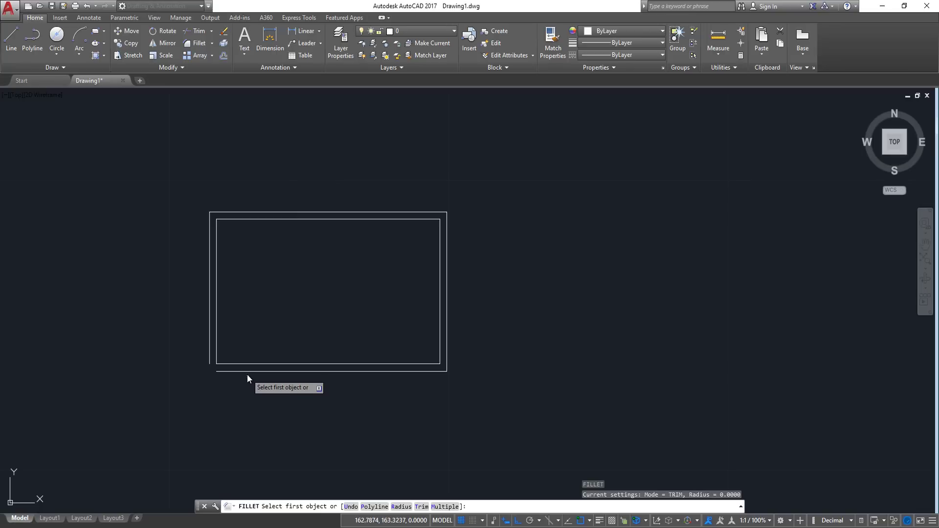
left_click(247, 373)
left_click(207, 334)
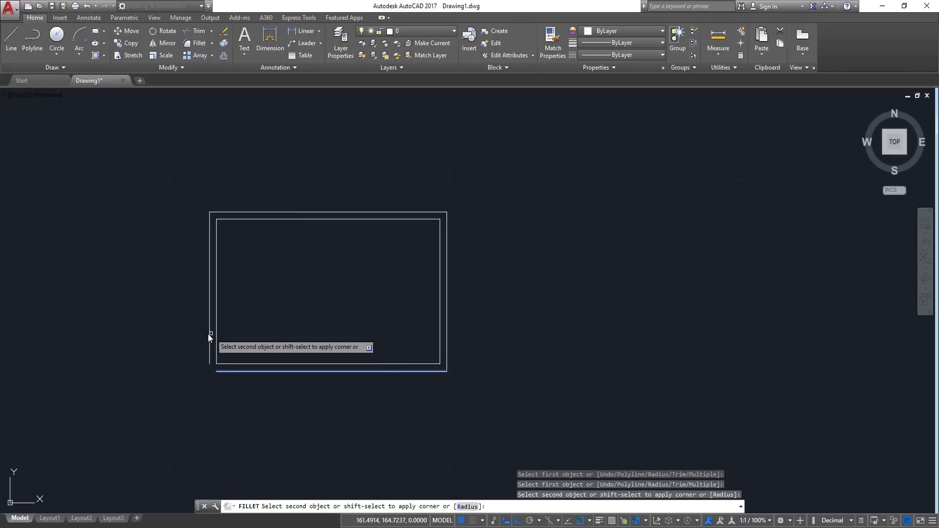
left_click(210, 335)
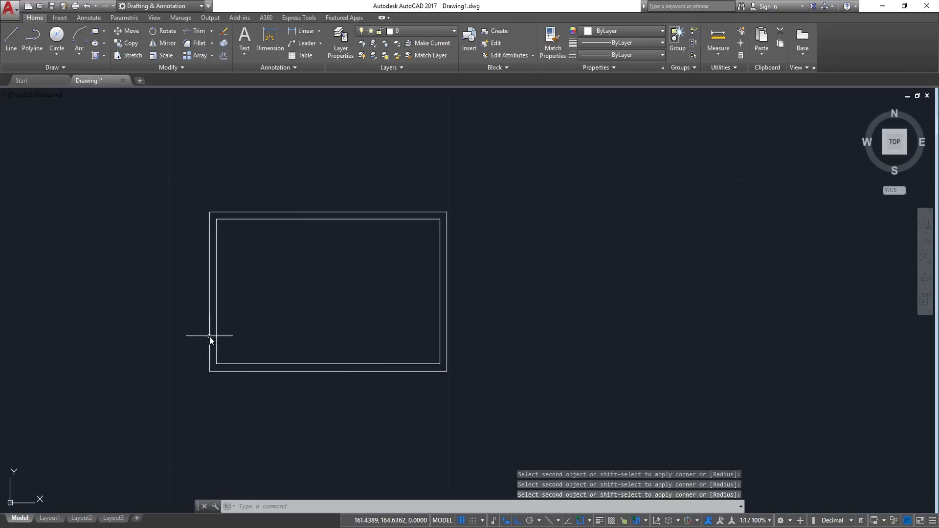
Draw a polyline from the inner top-left corner 1.5 units up, 2 units right and back down to the inner top line
left_click(35, 37)
scroll(216, 189, "up", 2)
left_click(217, 240)
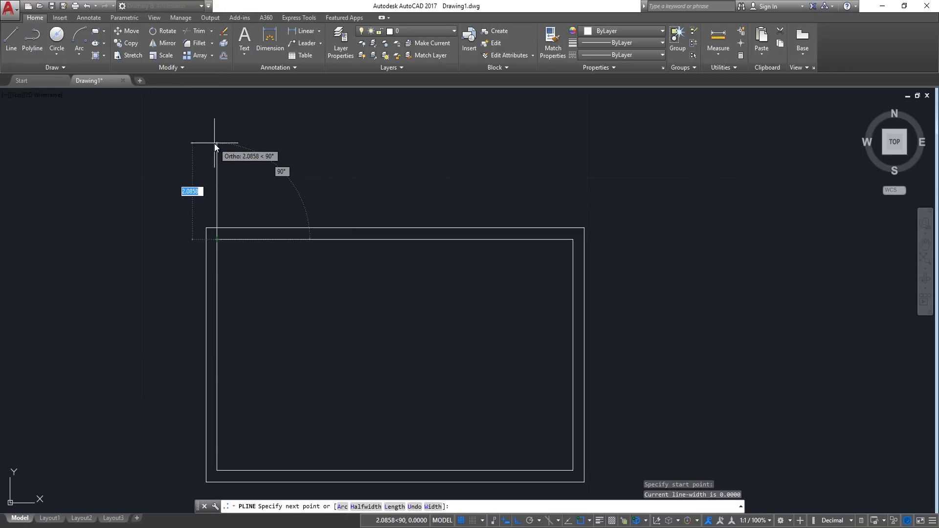
type("1.5")
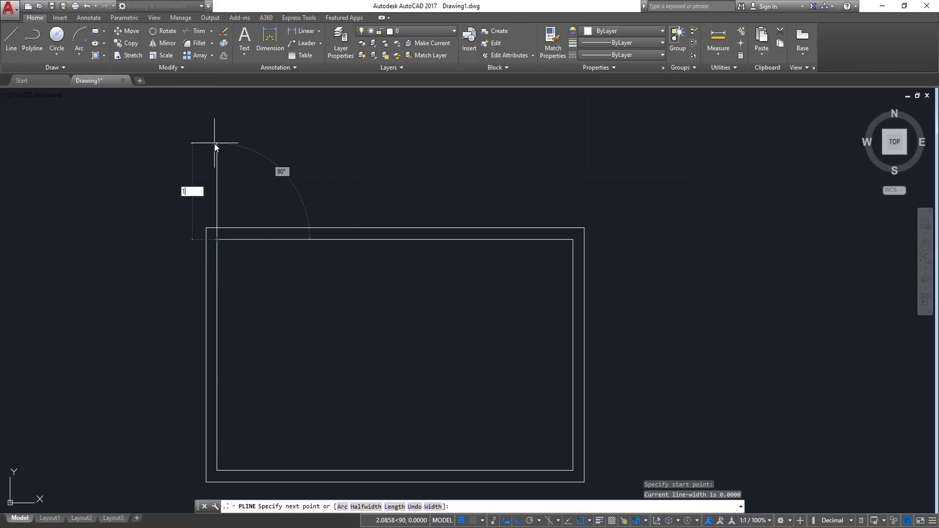
key("Return")
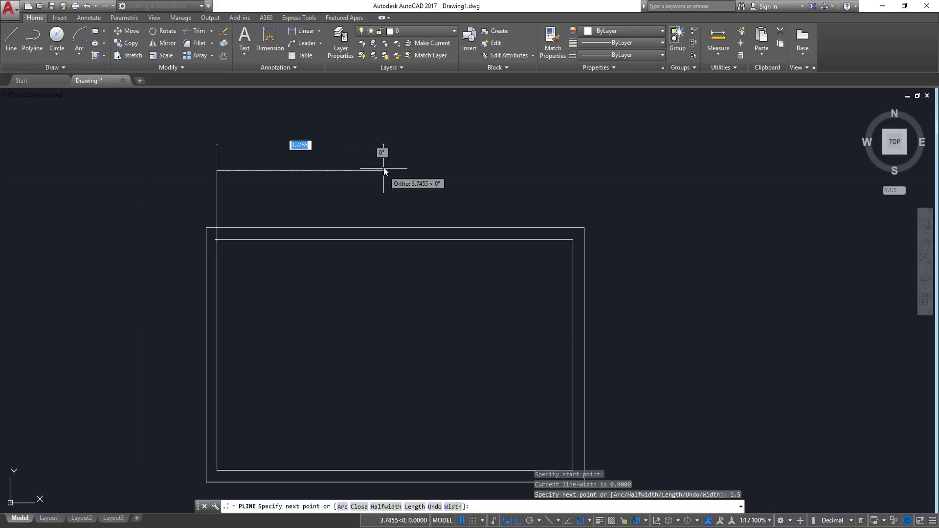
type("2")
key("Return")
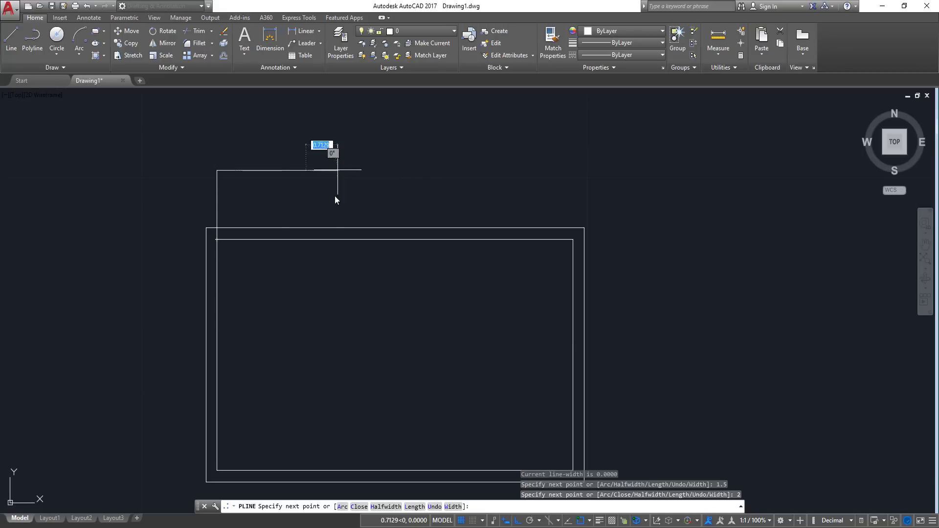
left_click(304, 237)
key("Return")
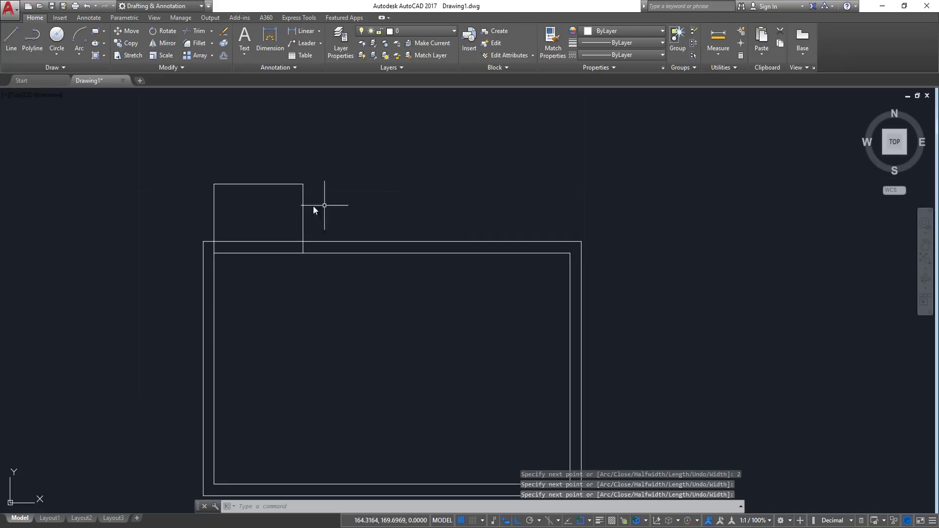
Offset the new polyline outward by 0.25 units and end the Offset command
left_click(303, 170)
left_click(225, 54)
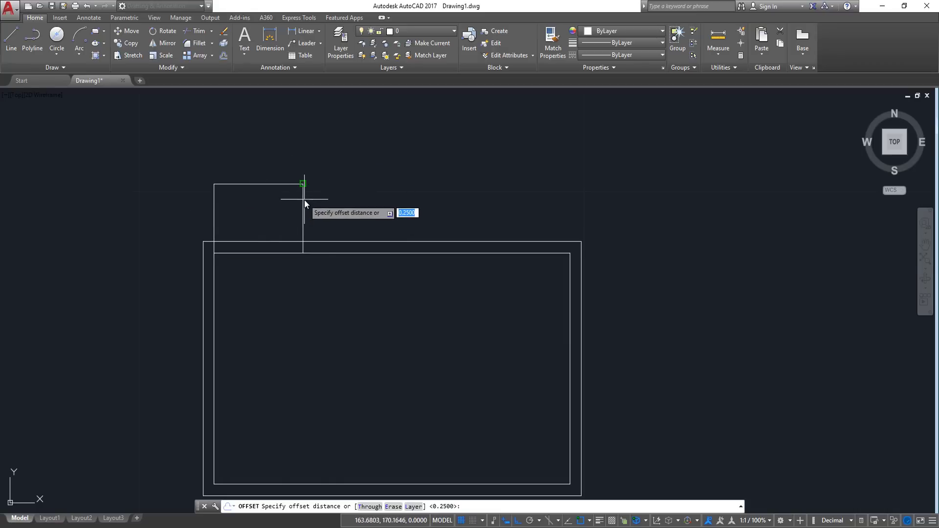
left_click(303, 184)
type(".25")
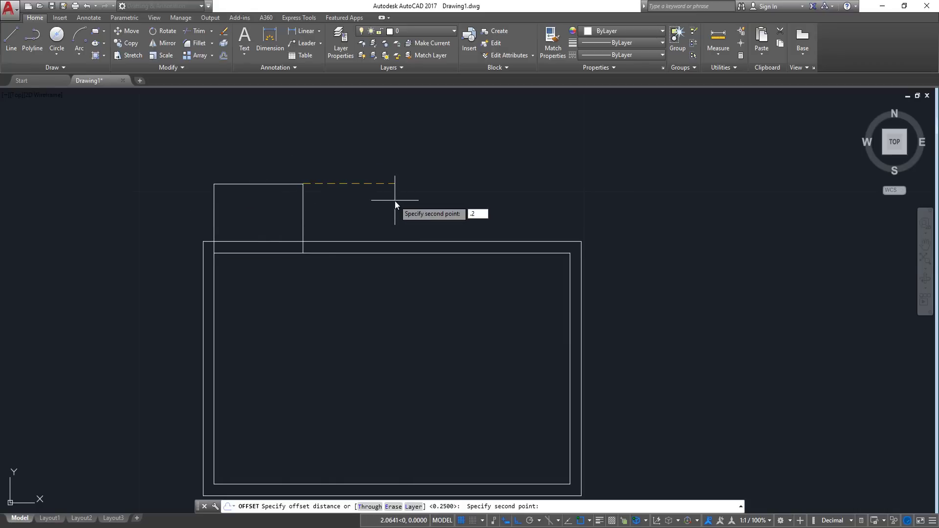
key("Return")
left_click(301, 190)
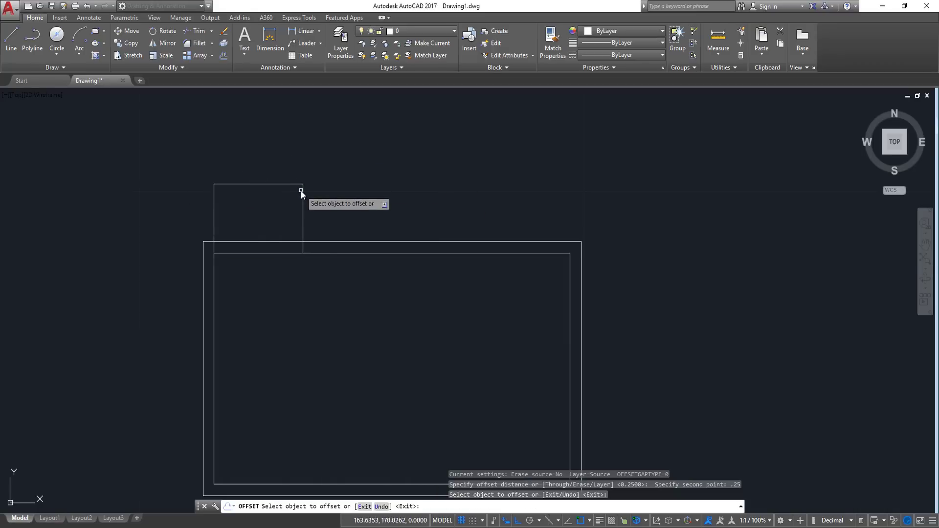
left_click(302, 188)
left_click(336, 189)
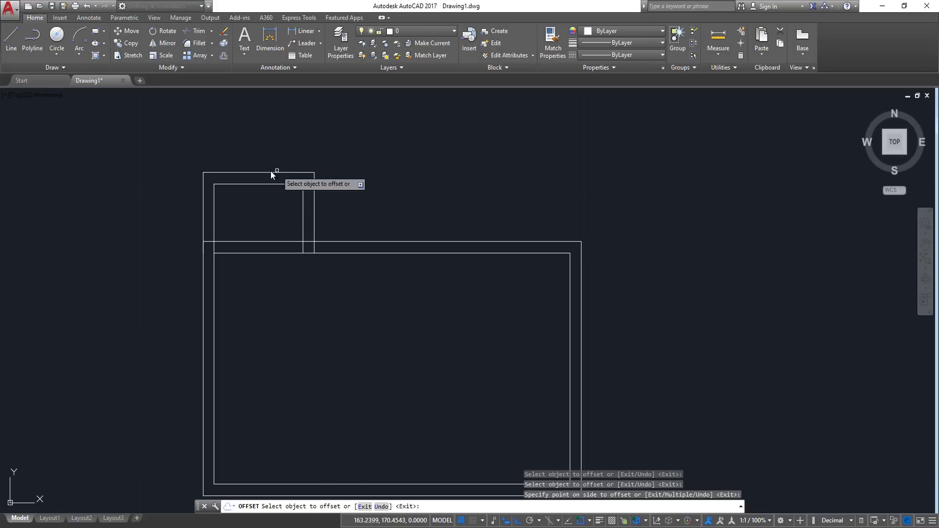
key("Return")
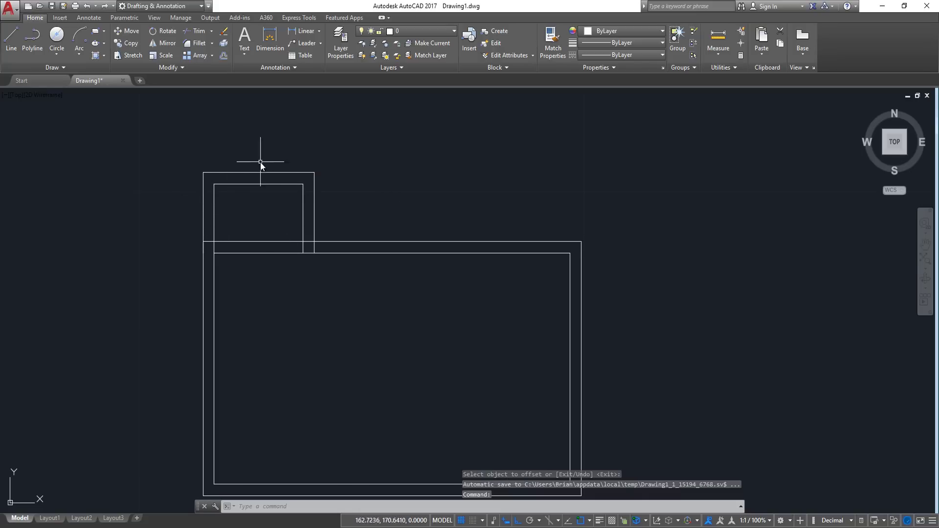
Trim away the rectangle's two top lines where they cross the opening of the small extension
middle_click_drag(282, 166, 286, 206)
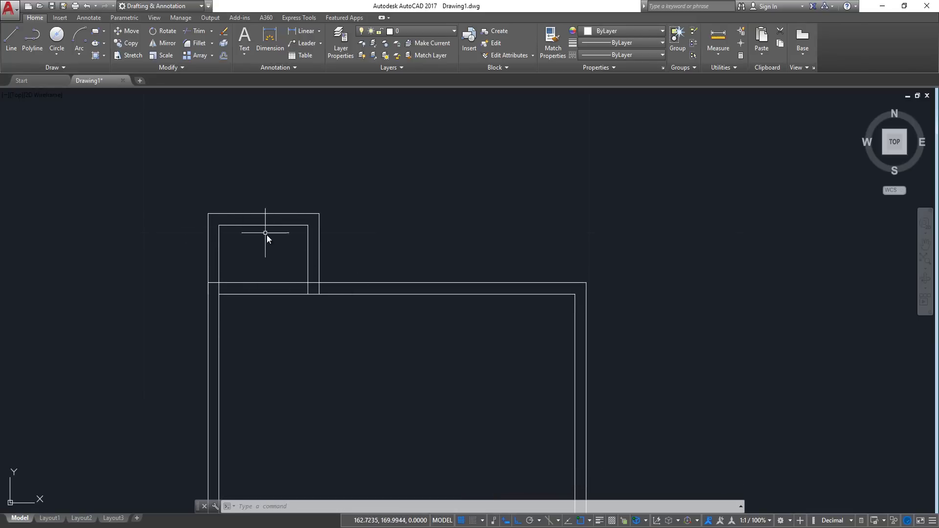
middle_click_drag(280, 211, 283, 210)
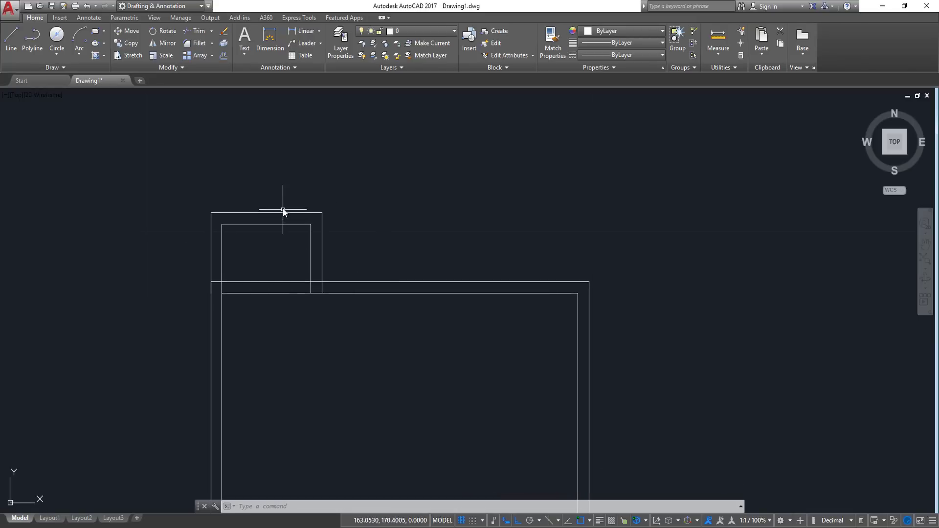
left_click(199, 30)
key("Return")
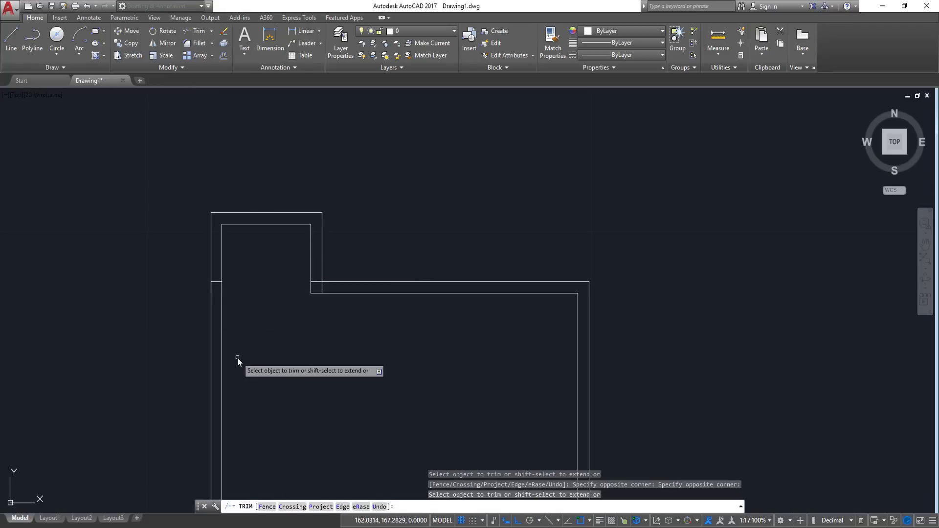
scroll(204, 273, "up", 2)
key("Escape")
Delete the short leftover segment between the two left wall lines
left_click(190, 266)
left_click(268, 328)
key("Delete")
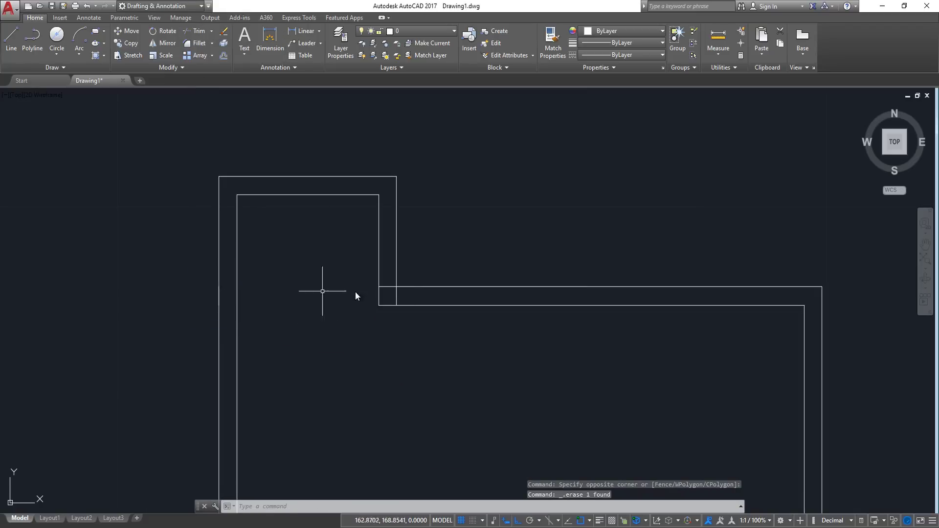
Trim the overlapping line ends where the extension's right wall meets the rectangle's top wall
scroll(404, 273, "up", 2)
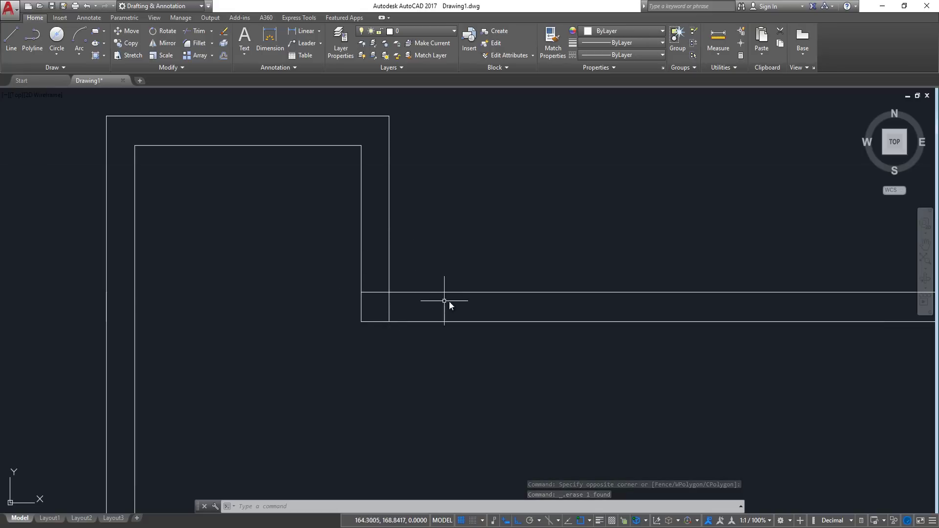
left_click(195, 31)
key("Return")
scroll(394, 304, "up", 4)
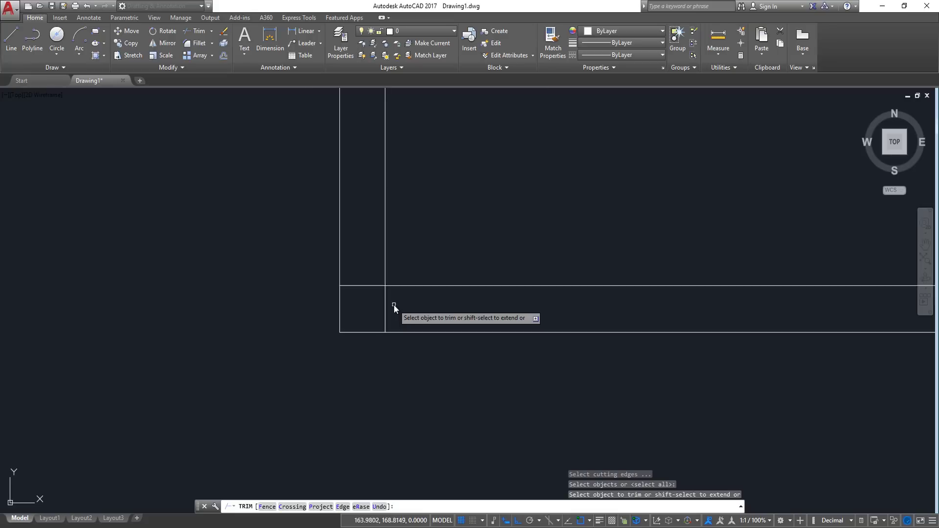
key("Return")
scroll(391, 235, "down", 5)
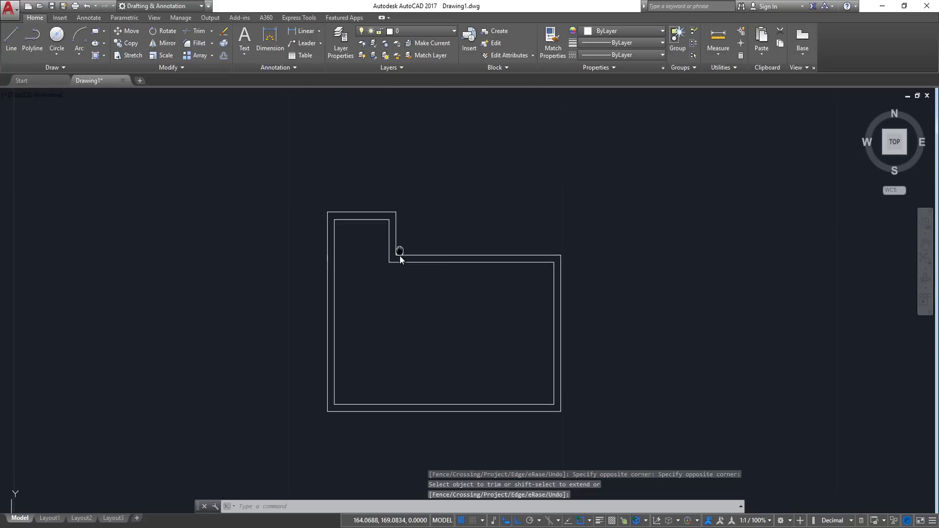
key("Escape")
scroll(416, 293, "up", 1)
scroll(377, 264, "down", 1)
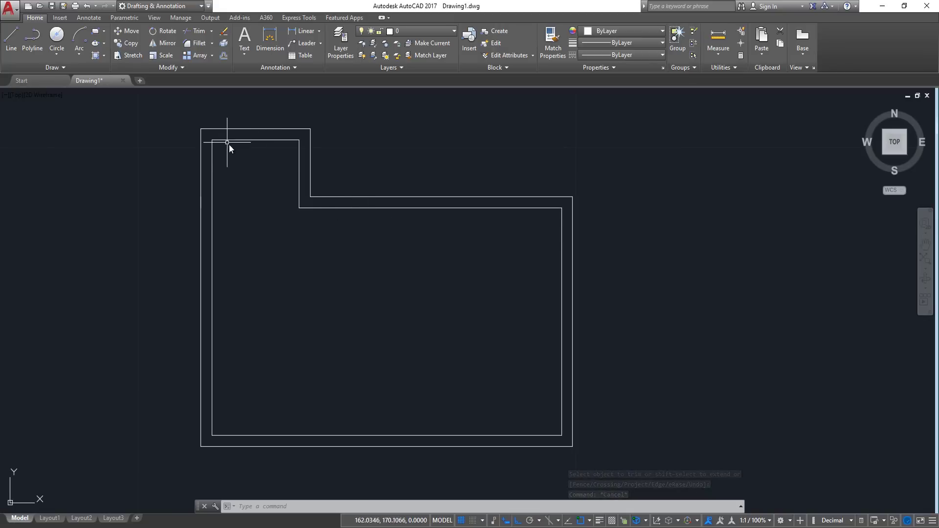
scroll(377, 253, "up", 1)
scroll(374, 261, "down", 1)
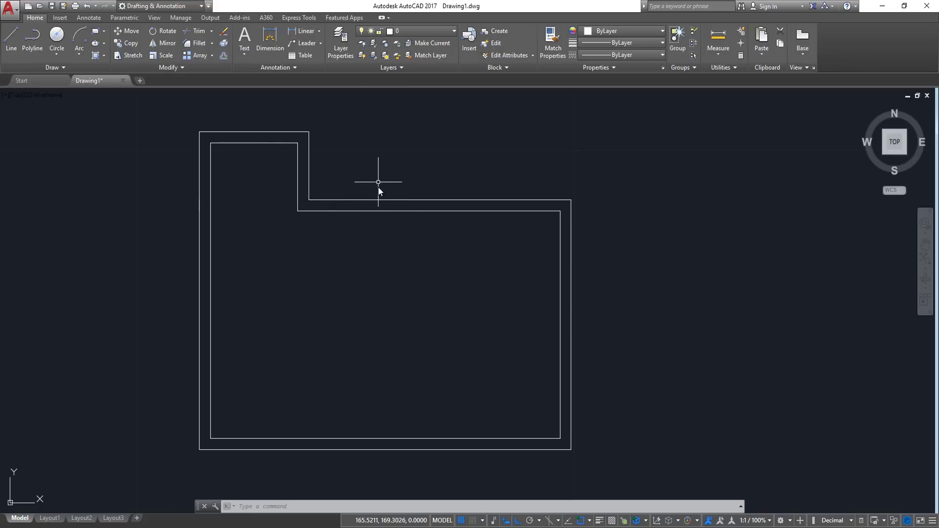
scroll(368, 169, "down", 2)
mouse_move(369, 168)
middle_mouse_down()
mouse_move(359, 202)
mouse_move(393, 196)
middle_mouse_up()
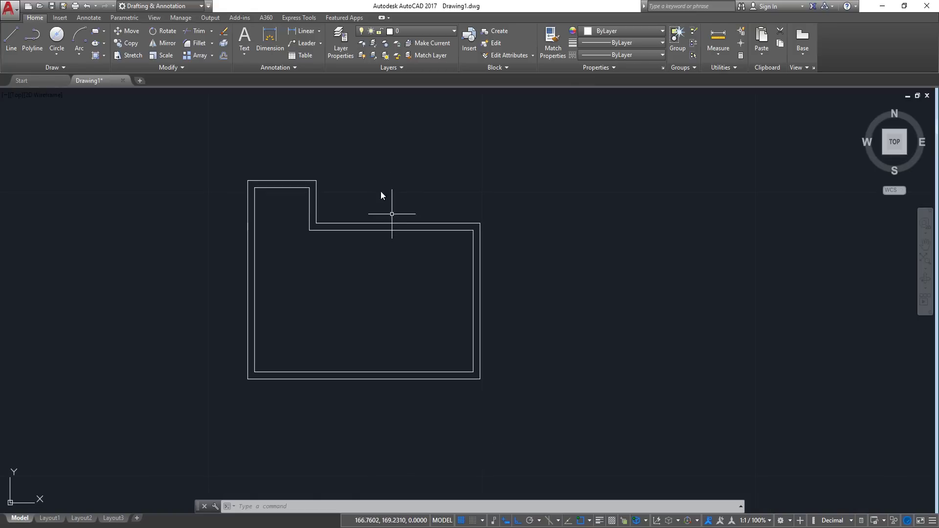
left_click(501, 170)
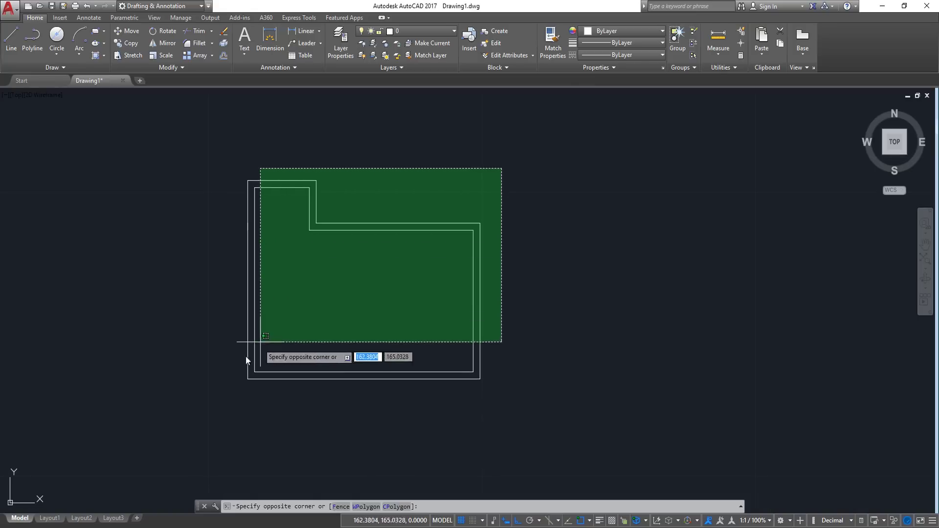
left_click(372, 169)
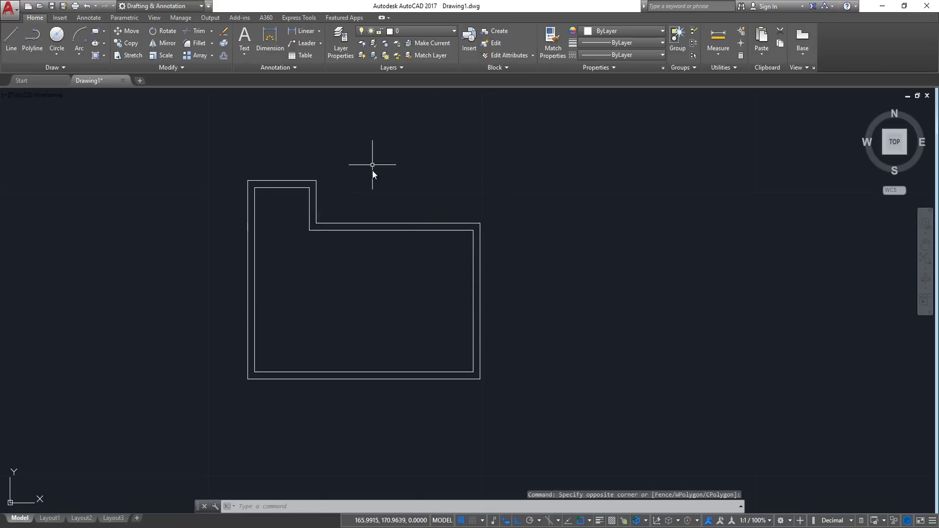
Open the layer properties and create a new layer named WALLS
left_click(343, 42)
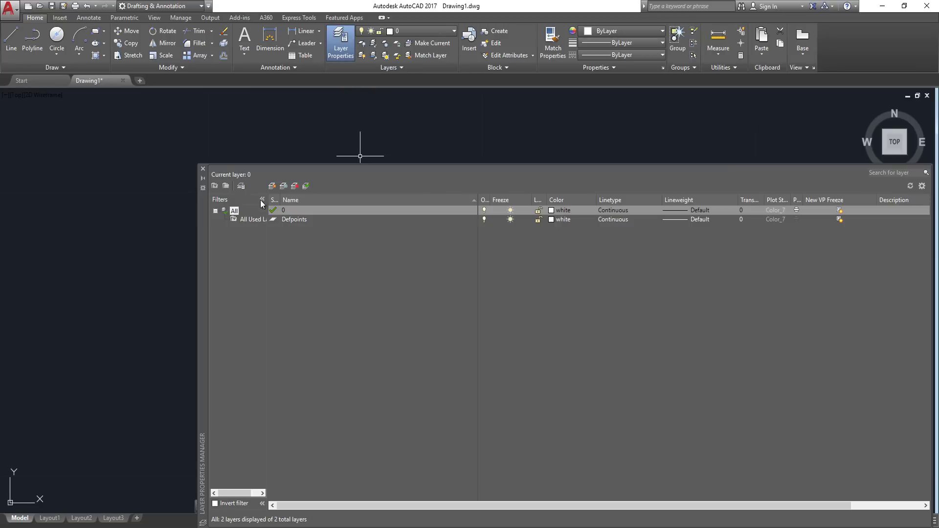
left_click(271, 186)
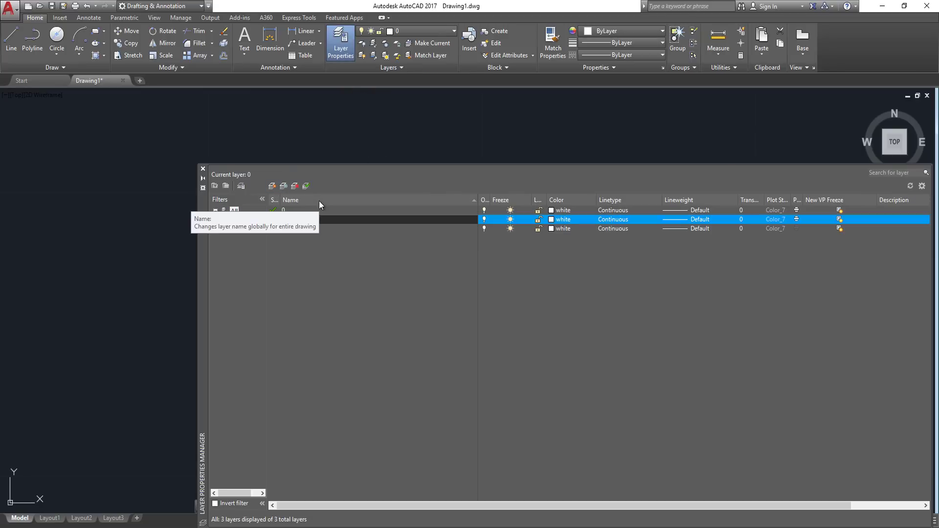
type("WALLS")
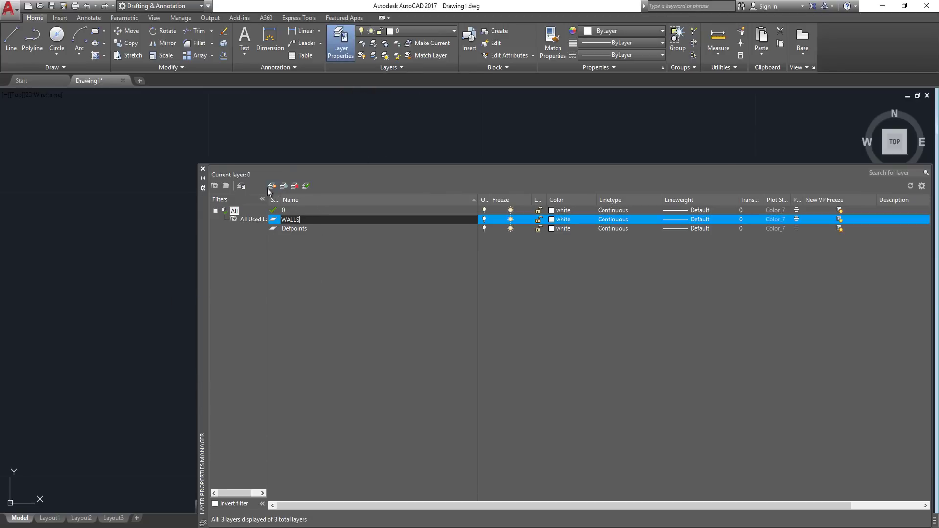
key("Return")
Add two more layers with default names and a further layer named EQUIPMENT
double_click(271, 188)
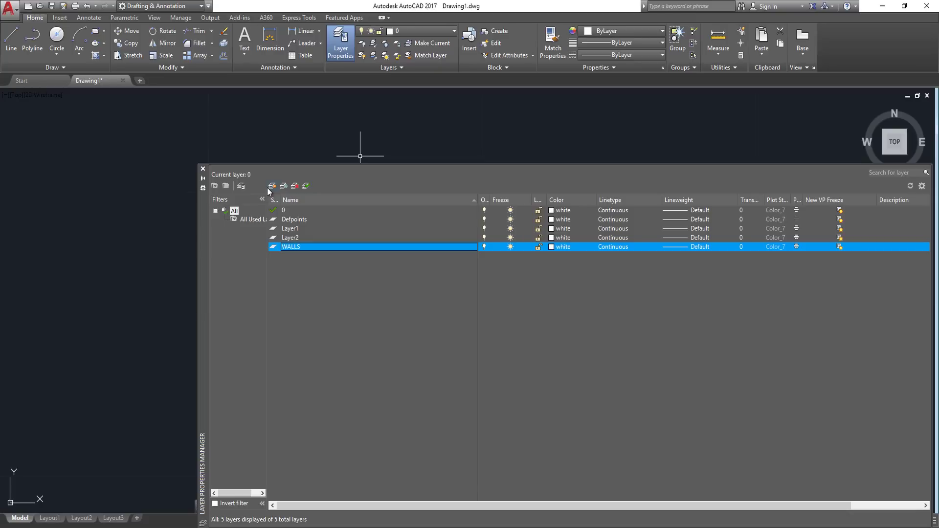
left_click(270, 187)
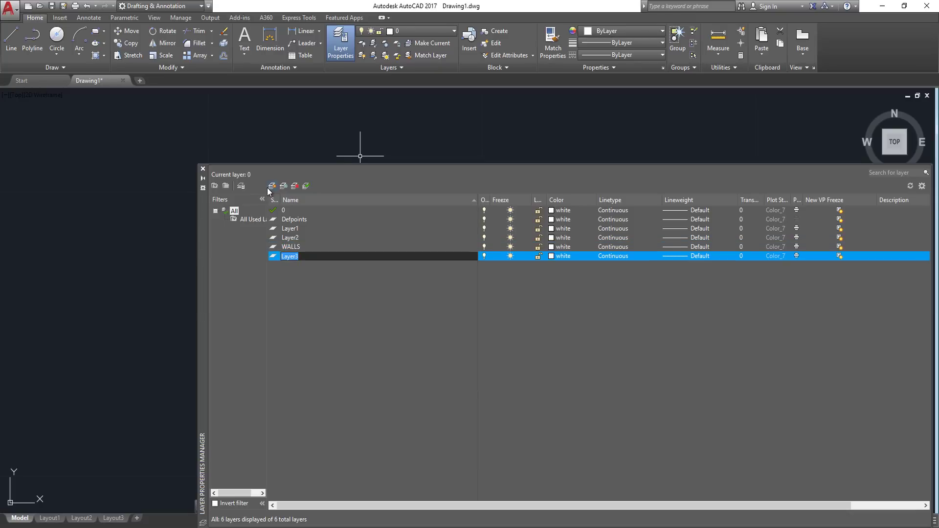
type("EQUIPMENT")
key("Return")
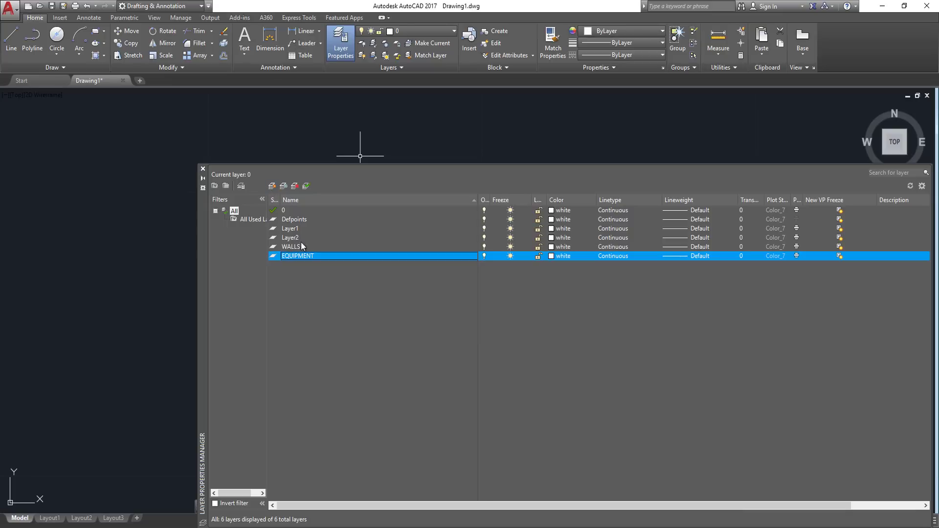
Create two more layers named TEXT and LIGHTING
left_click(273, 186)
type("TE")
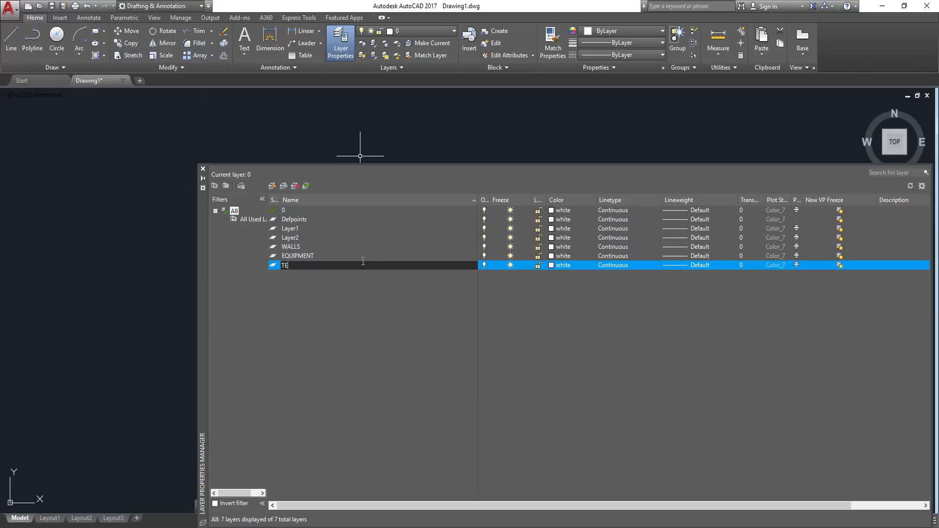
left_click(273, 187)
type("LIGHTING")
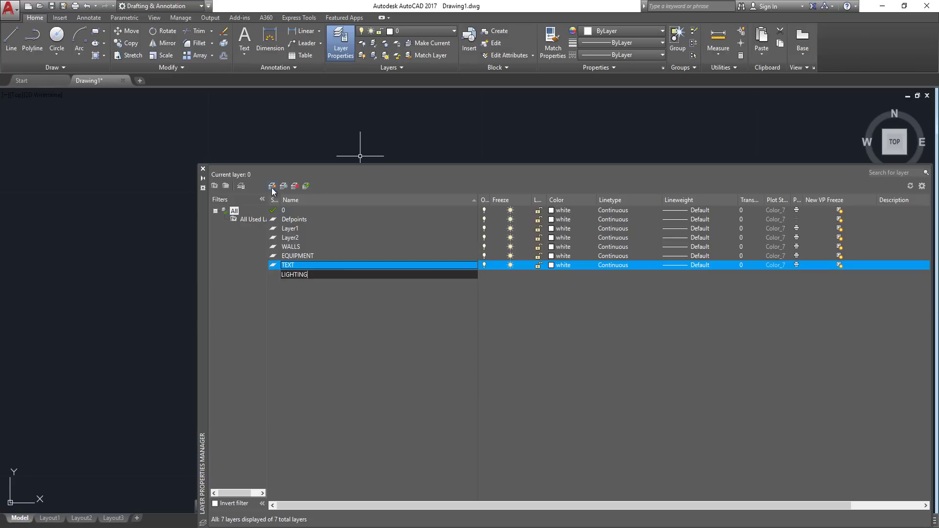
key("Return")
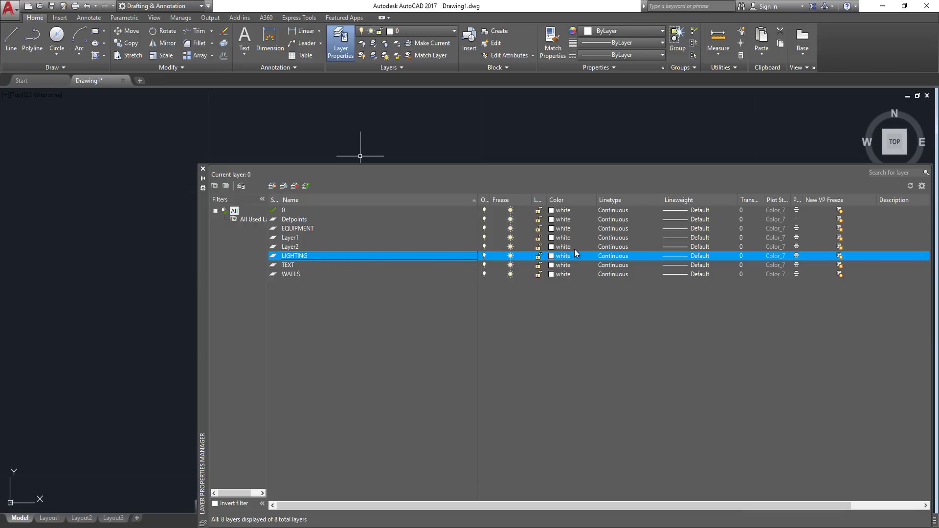
Set the LIGHTING layer's color to index 240 and the TEXT layer's color to index 101
left_click(550, 257)
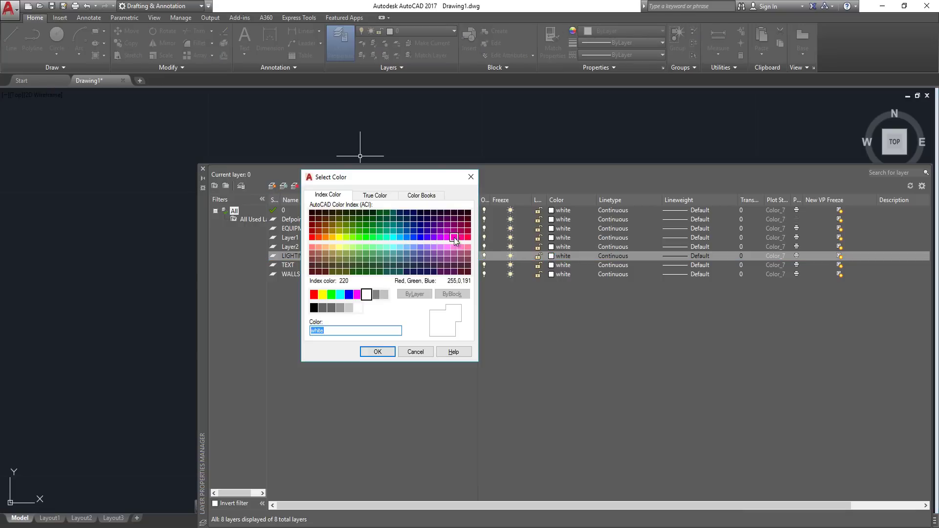
left_click(467, 238)
left_click(377, 352)
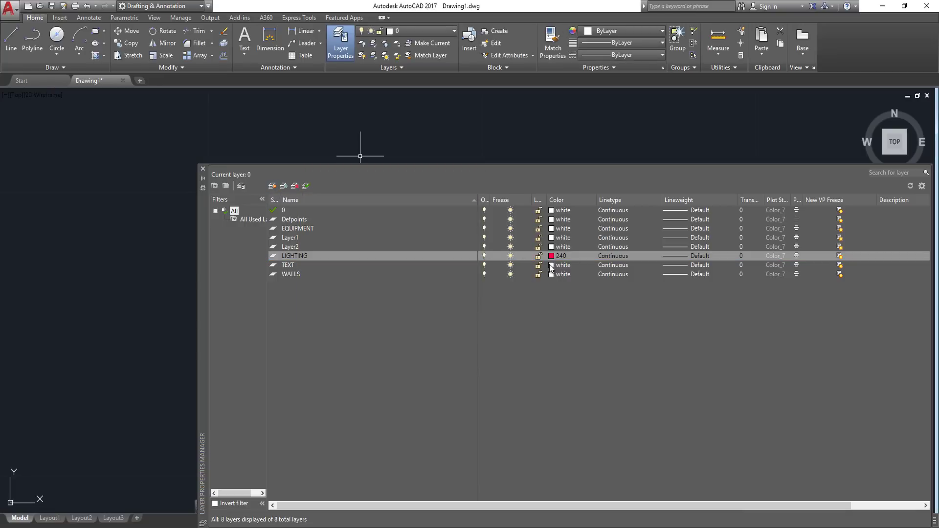
left_click(551, 265)
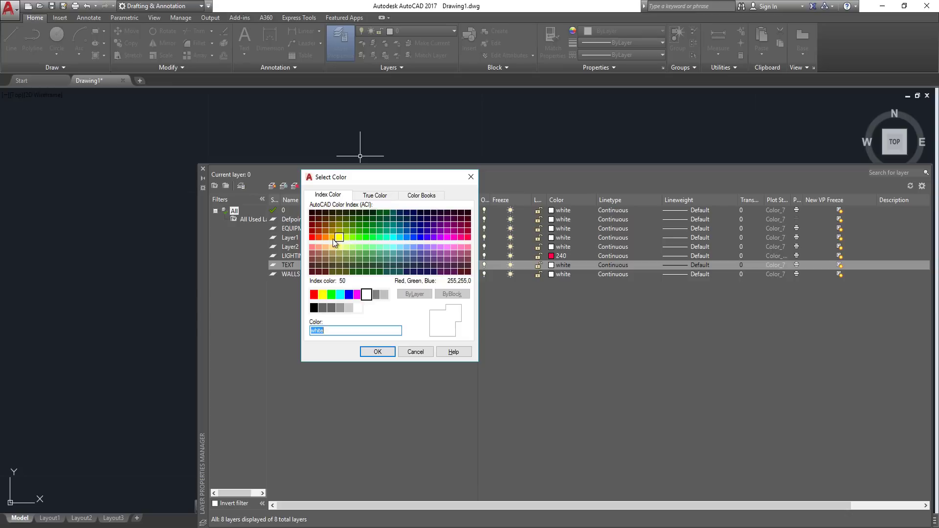
left_click(333, 239)
left_click(371, 247)
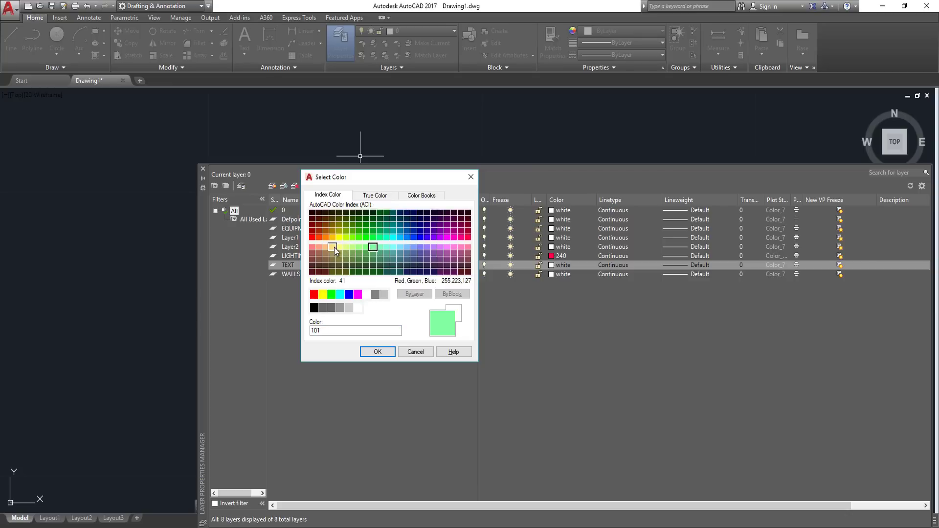
left_click(377, 352)
Set the WALLS layer's color to yellow, index 50, and the EQUIPMENT layer's color to purple, index 200
left_click(557, 274)
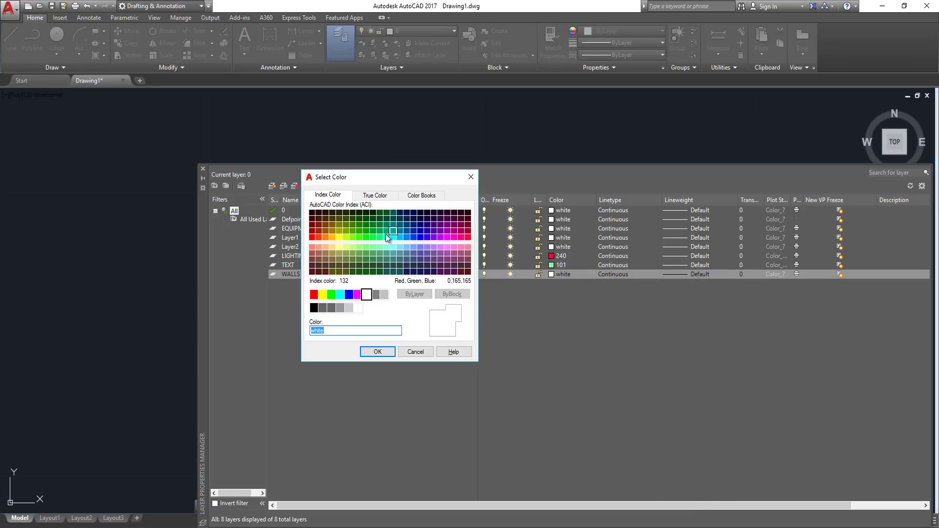
left_click(339, 238)
left_click(377, 352)
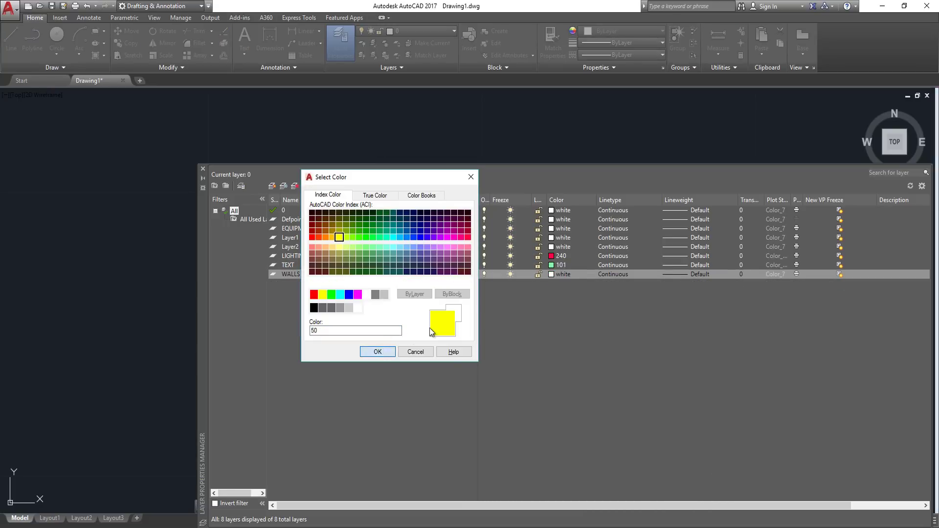
left_click(552, 228)
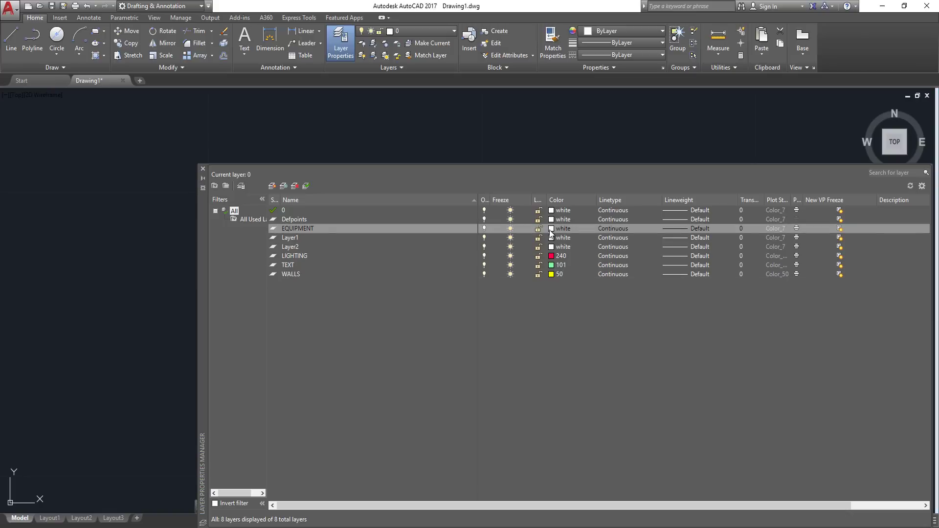
left_click(440, 237)
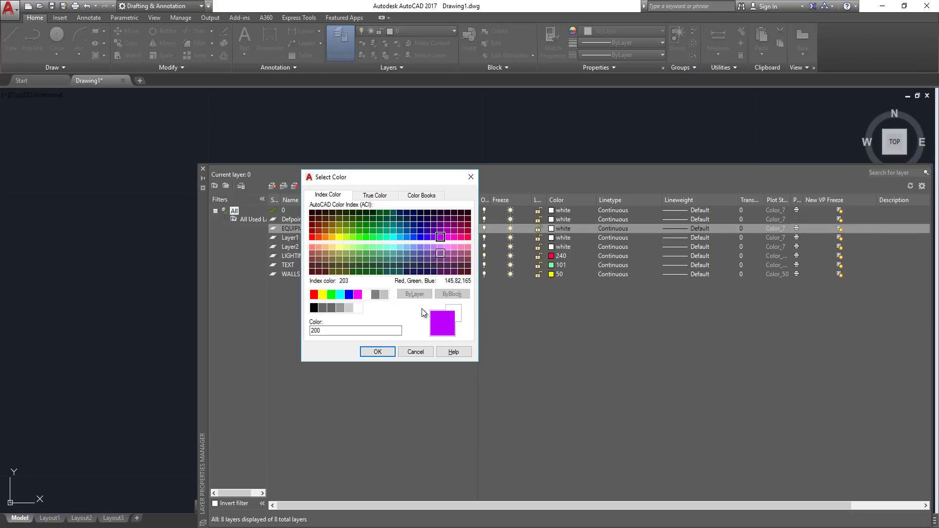
left_click(378, 351)
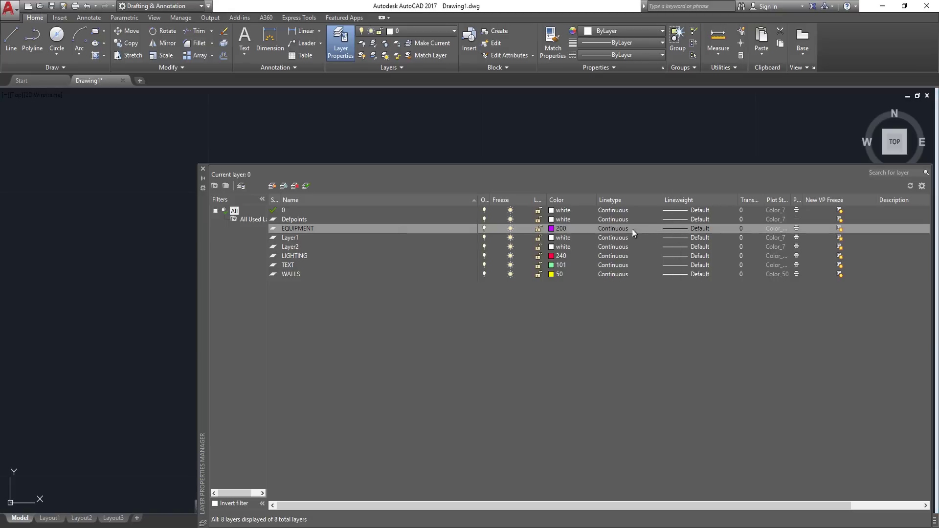
View the lineweight choices and loadable linetypes for the EQUIPMENT layer, and close the layer properties without changing them
left_click(677, 228)
left_click(409, 421)
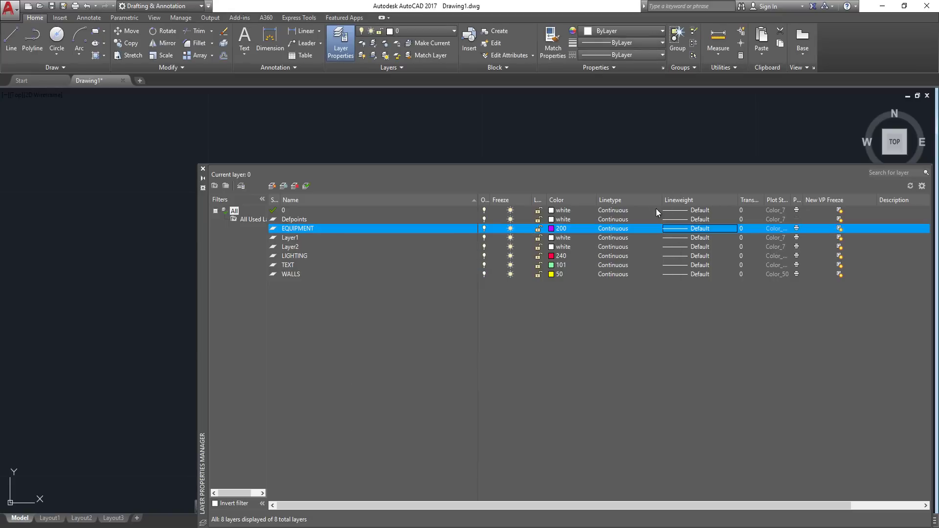
left_click(606, 227)
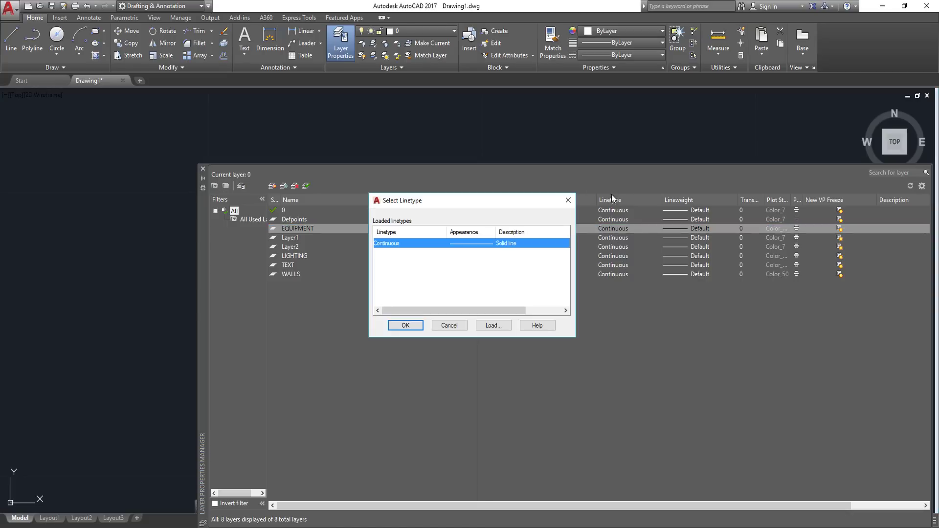
left_click(492, 327)
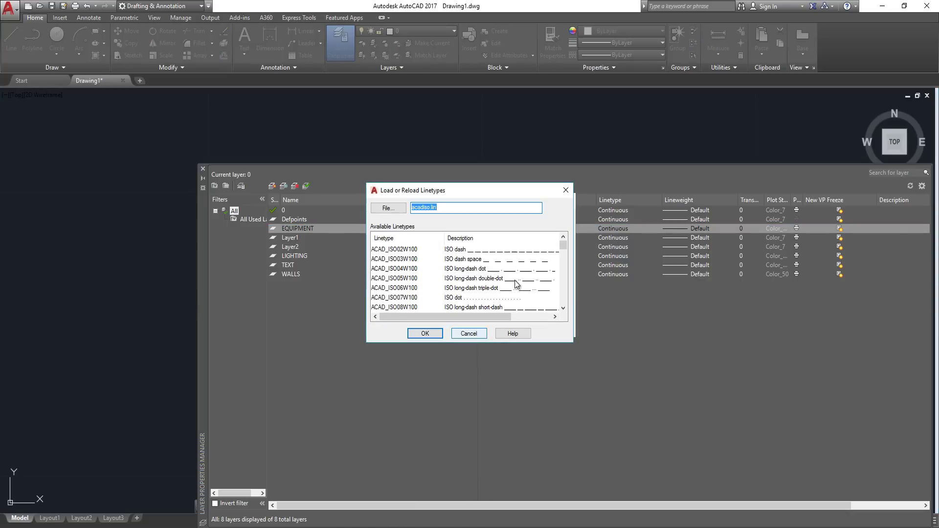
left_click(469, 336)
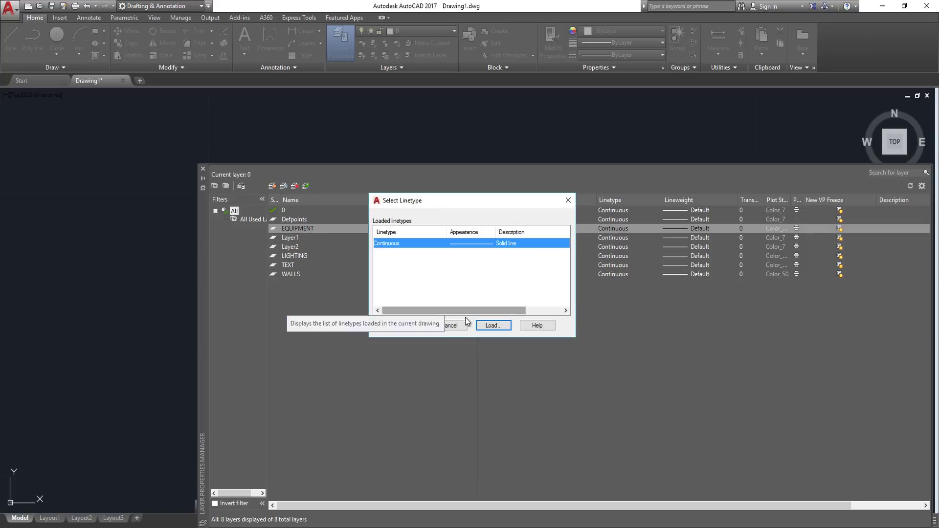
left_click(453, 325)
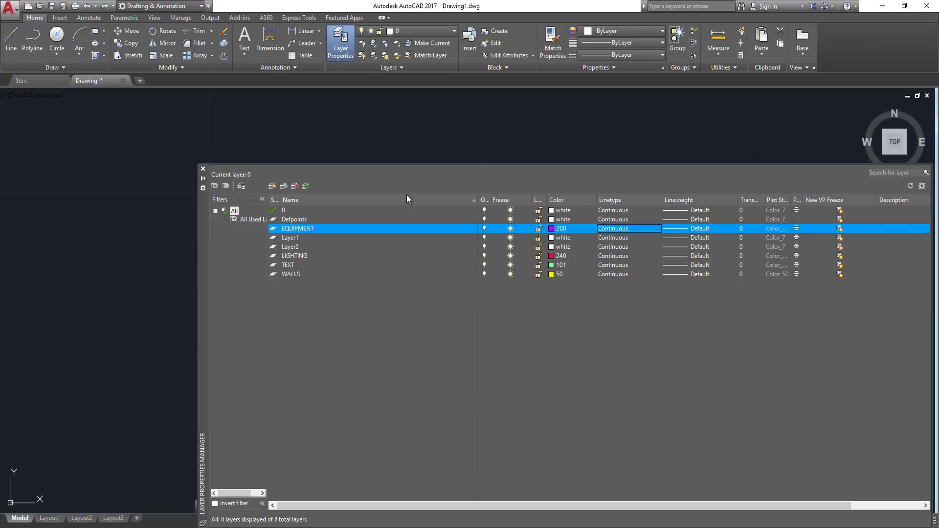
left_click(204, 169)
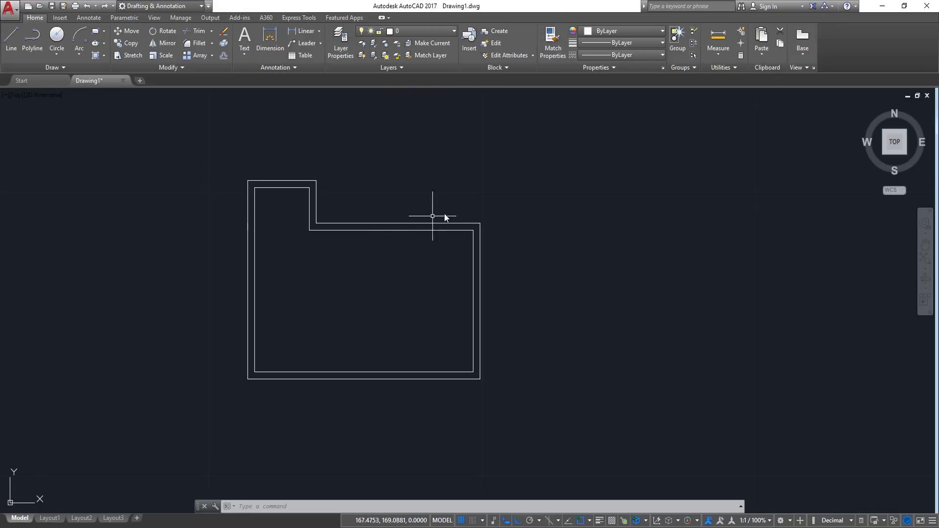
Select the entire double-line floor plan and assign it to the WALLS layer
left_click(556, 147)
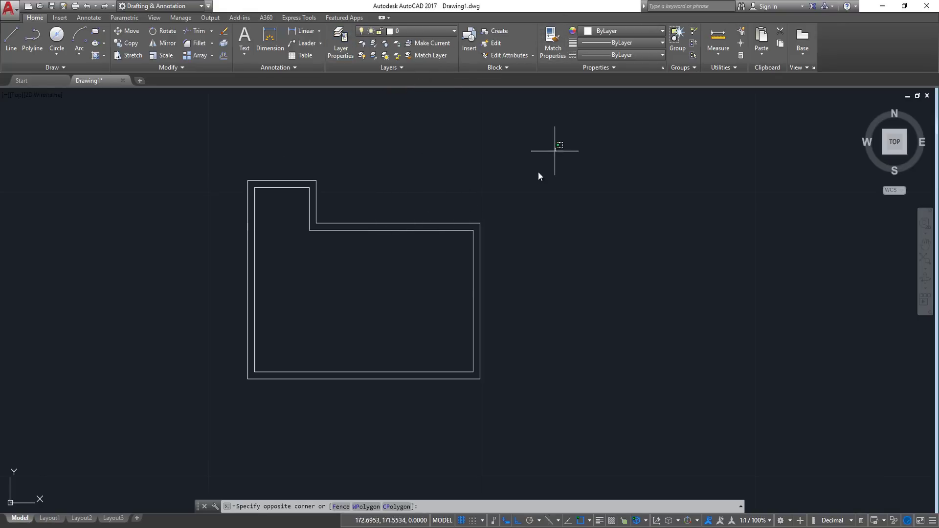
left_click(220, 409)
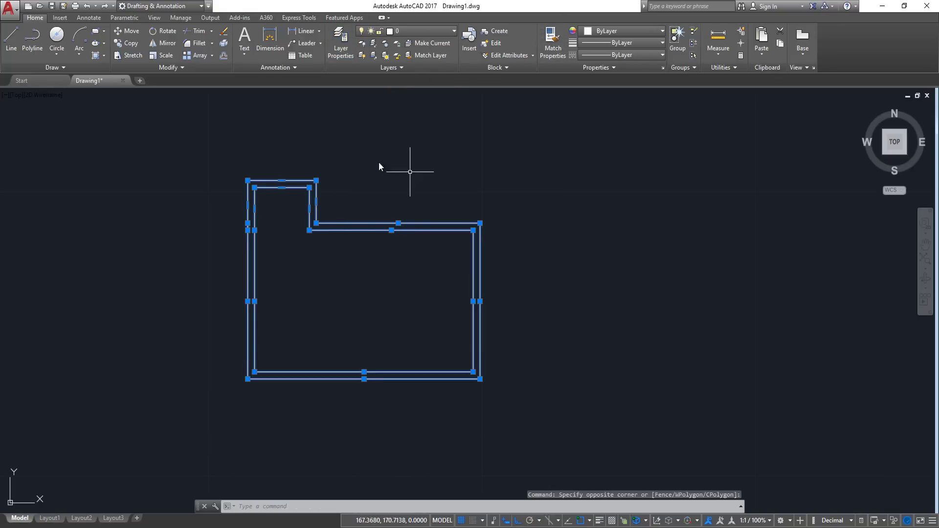
left_click(413, 32)
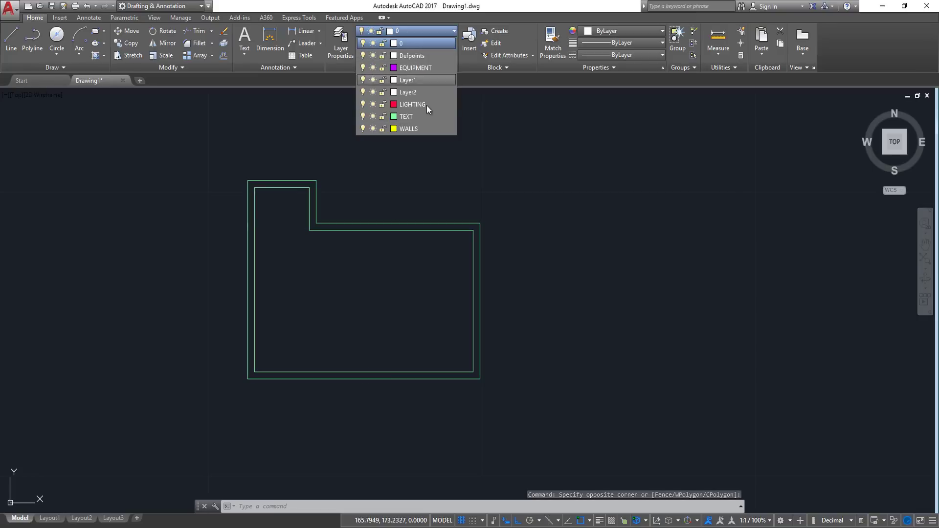
left_click(424, 128)
key("Escape")
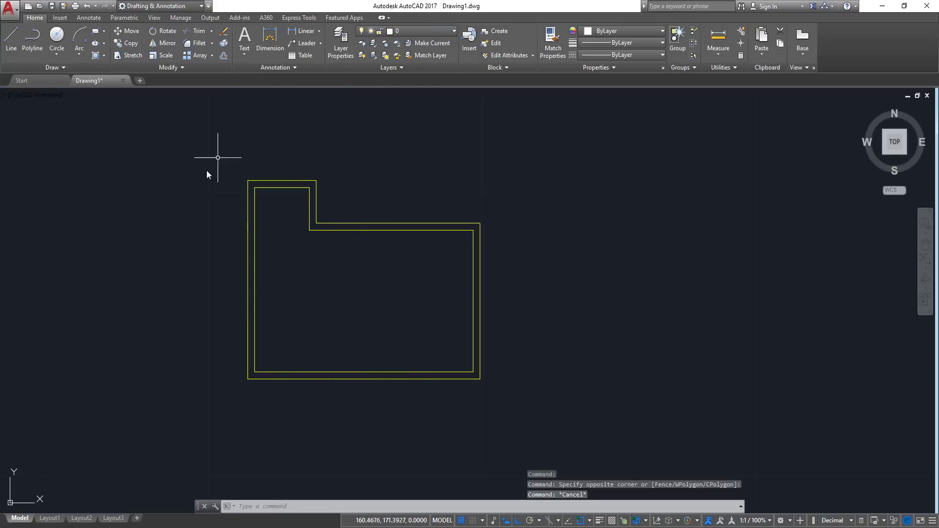
Draw a vertical test line on layer 0 in the empty area west of the floor plan
type("l")
key("Return")
left_click(88, 369)
left_click(87, 246)
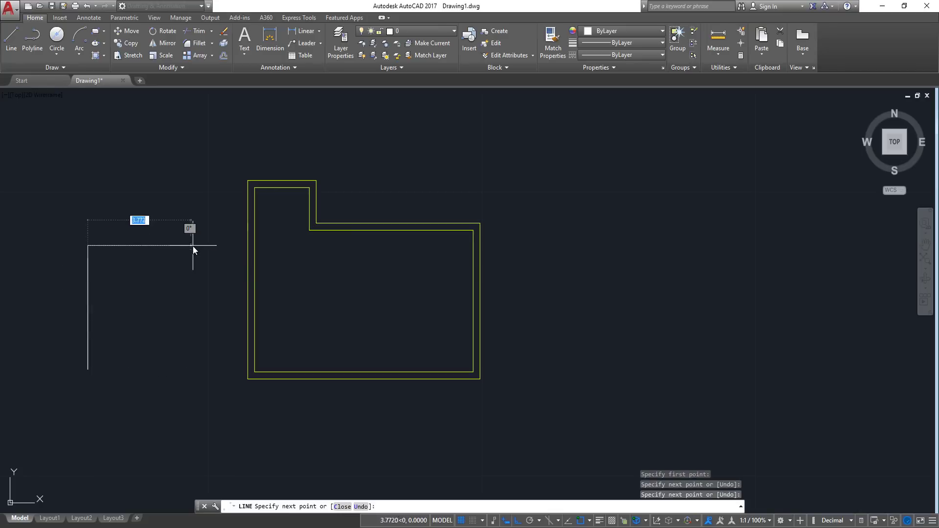
key("Escape")
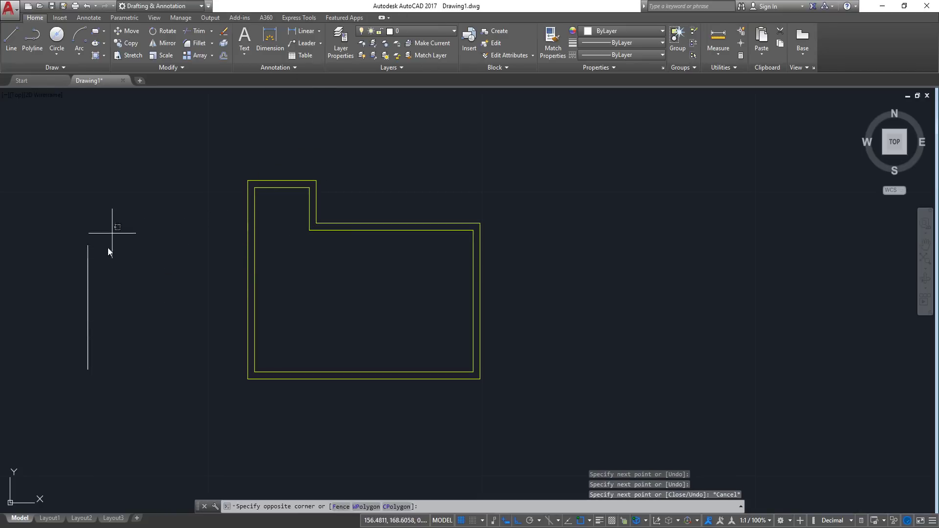
left_click(107, 247)
left_click(111, 259)
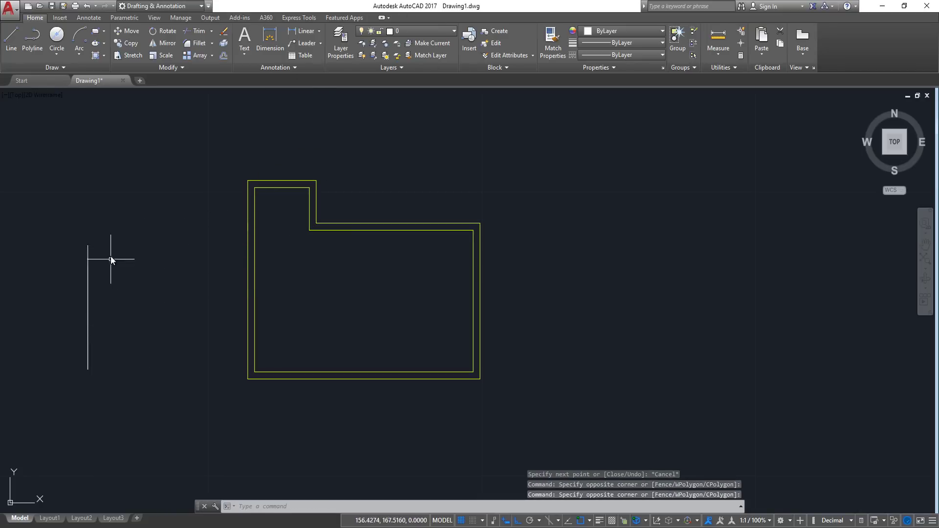
Make Layer2 and finally TEXT the current layer in the layer properties, and close them
left_click(340, 42)
double_click(291, 247)
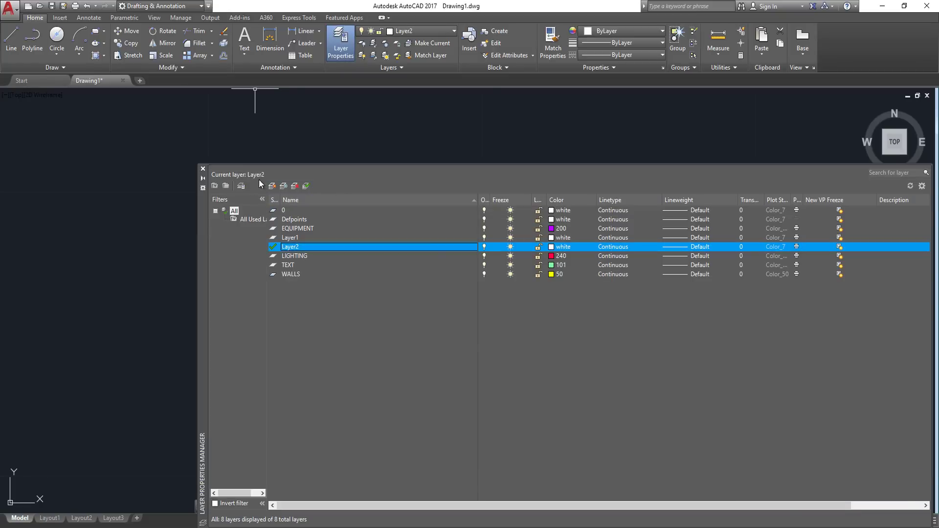
left_click(301, 264)
double_click(302, 263)
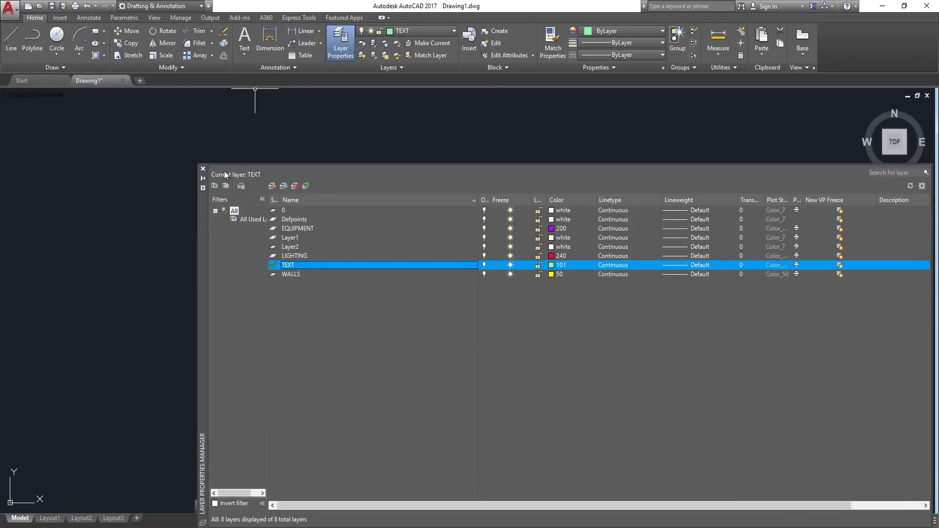
left_click(203, 169)
Draw a U-shaped chain of three test lines on the TEXT layer beside the floor plan
left_click(12, 38)
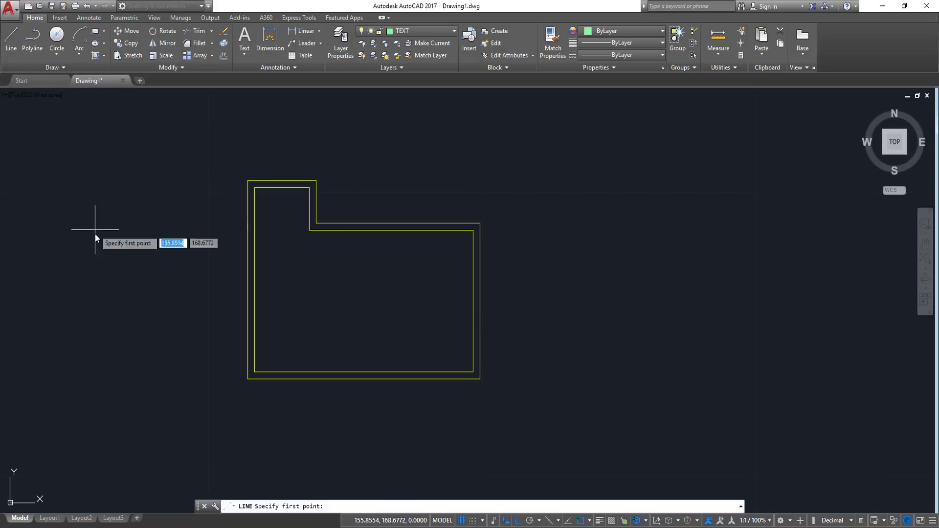
left_click(94, 230)
left_click(95, 342)
left_click(187, 343)
left_click(160, 237)
key("Escape")
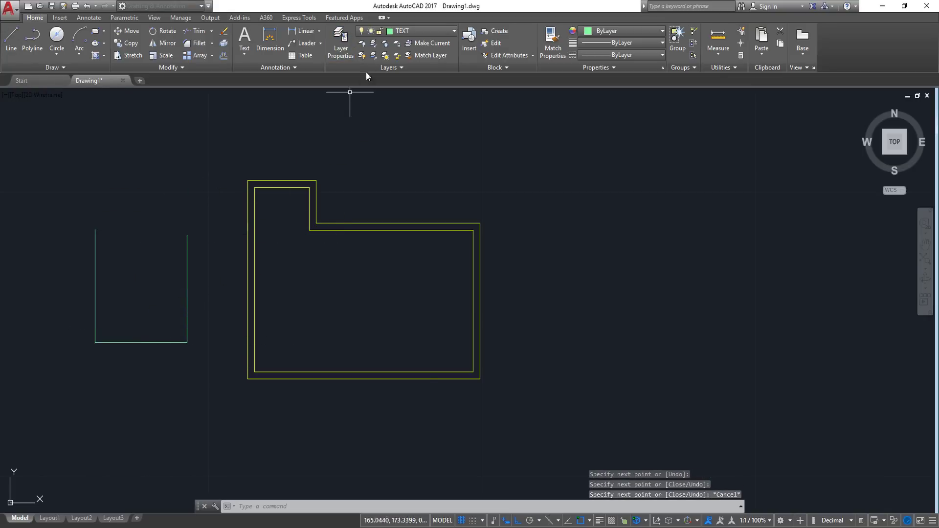
Make LIGHTING the current layer and draw an L-shaped pair of test lines running from beside the floor plan into its interior
left_click(406, 31)
left_click(416, 105)
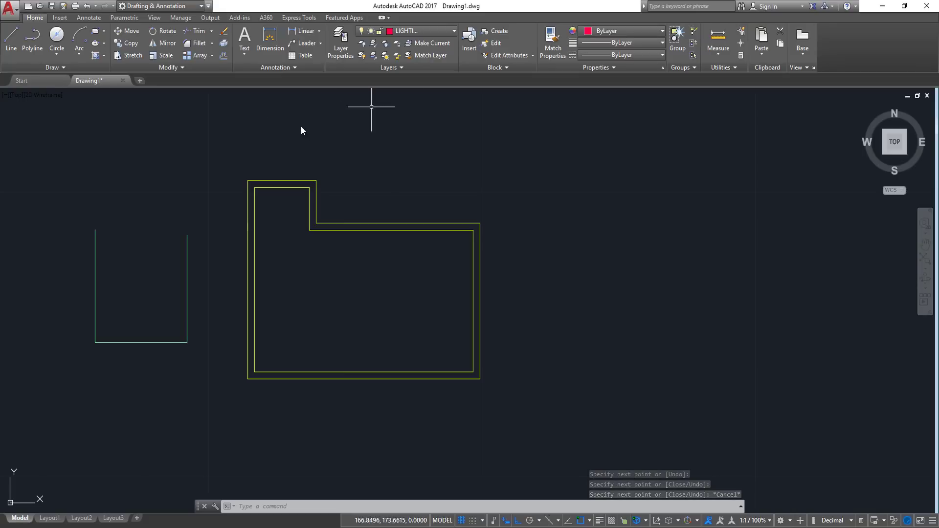
left_click(13, 37)
left_click(128, 188)
left_click(127, 292)
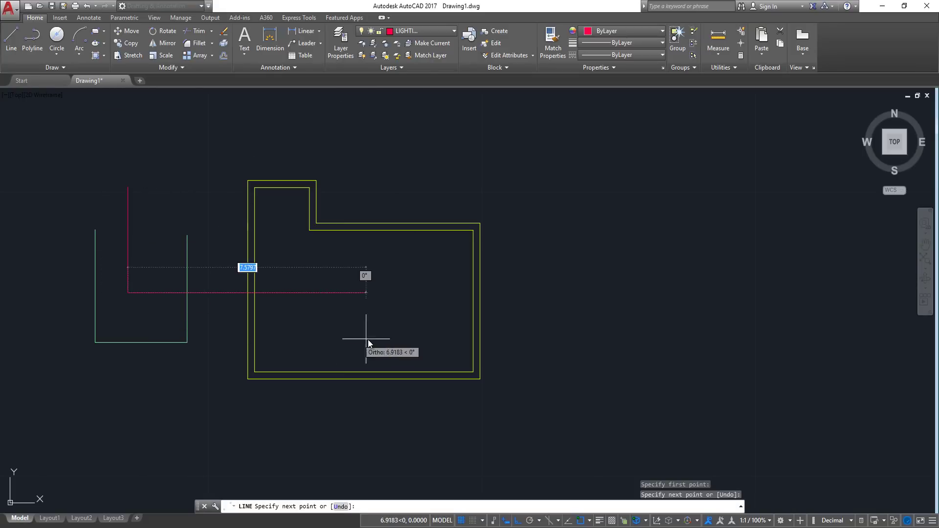
left_click(369, 339)
key("Escape")
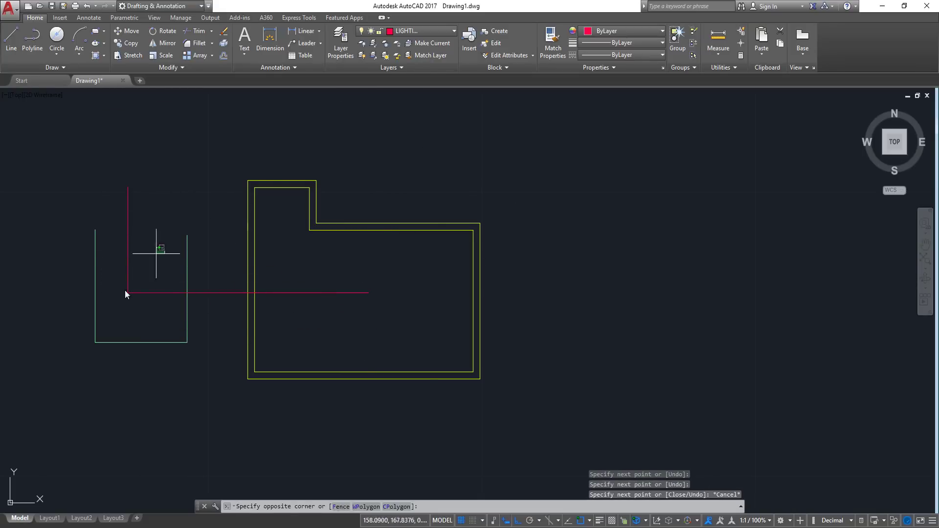
Delete all the TEXT and LIGHTING test lines, keeping only the floor plan walls
left_click(125, 293)
left_click(240, 182)
key("Escape")
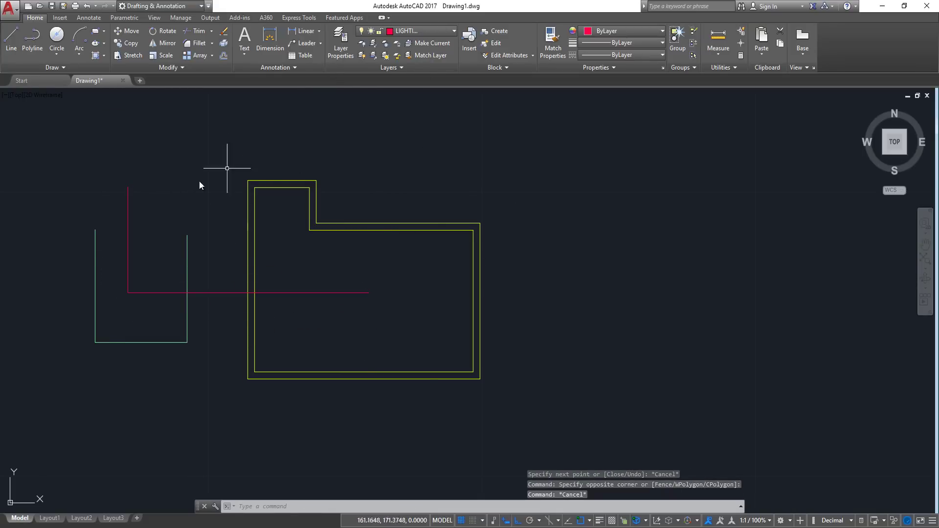
left_click(187, 208)
left_click(86, 390)
key("Delete")
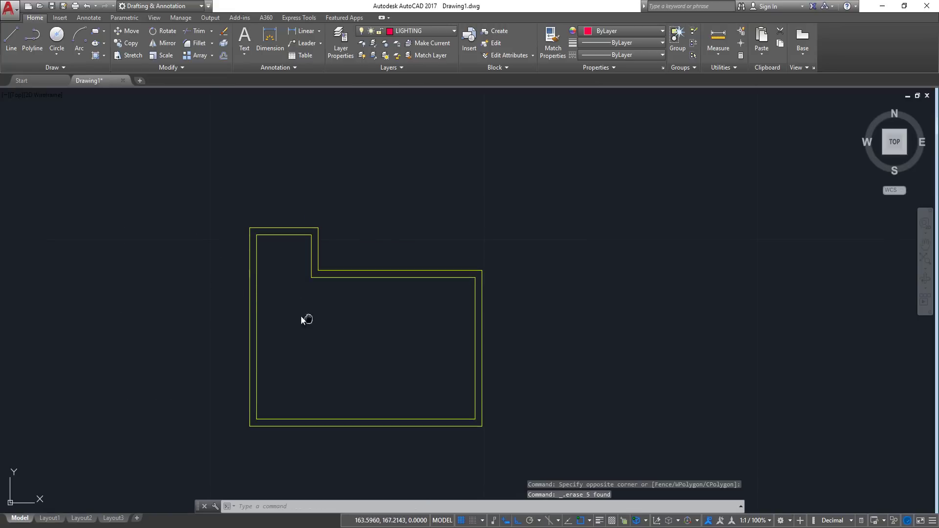
scroll(306, 294, "up", 2)
middle_click_drag(307, 289, 293, 243)
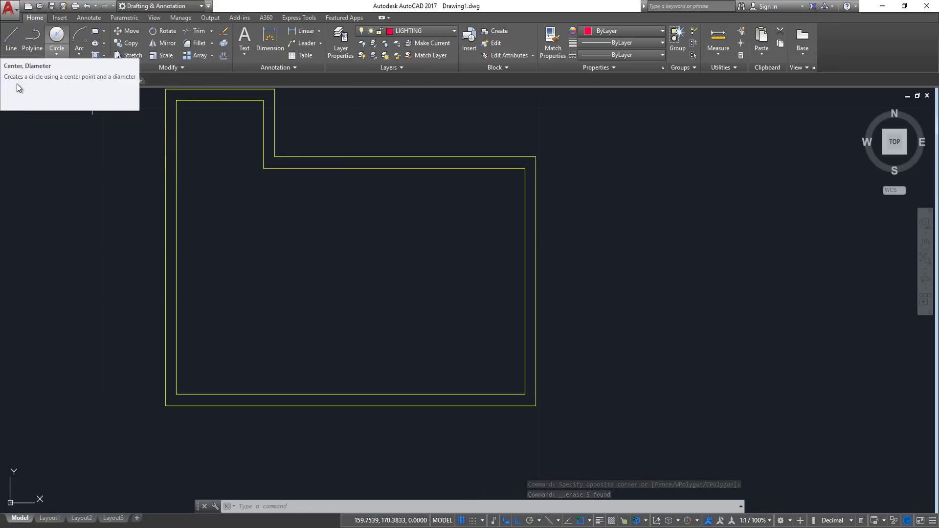
Draw a closed rectangular polyline 2 units long across the bottom wall's thickness, starting at the inner lower-left corner
left_click(34, 37)
middle_click_drag(183, 230, 172, 183)
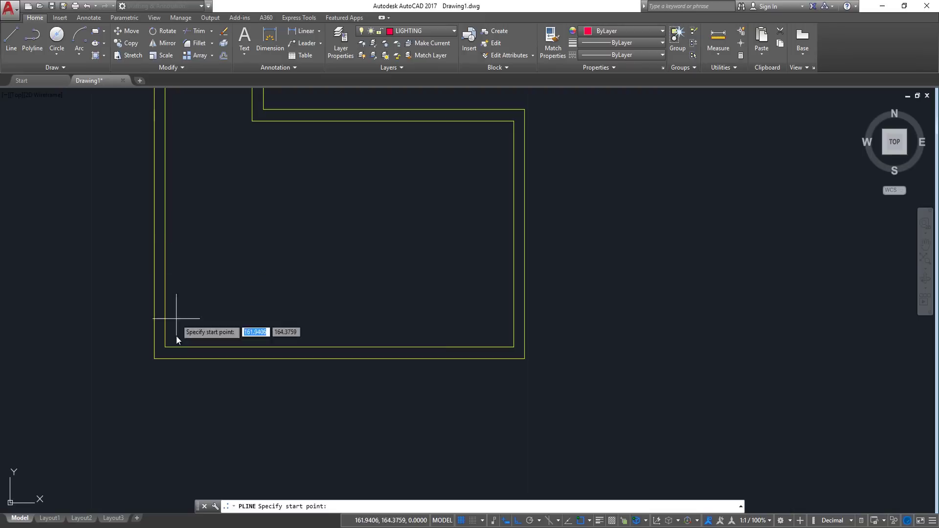
left_click(165, 354)
scroll(165, 364, "up", 4)
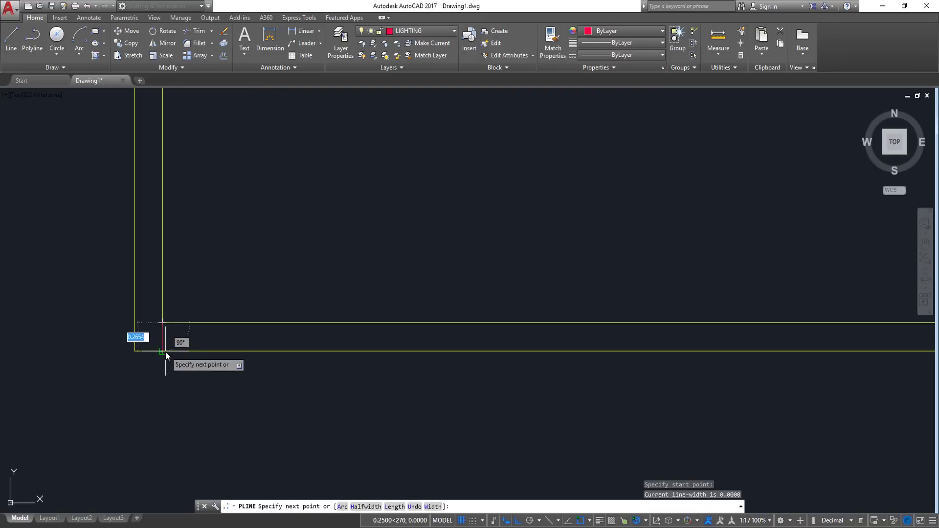
left_click(165, 351)
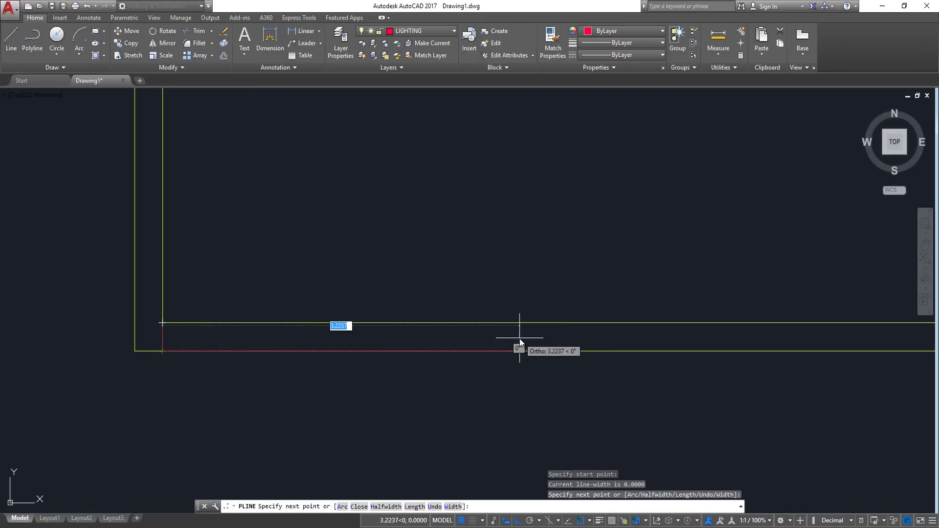
type("2")
key("Return")
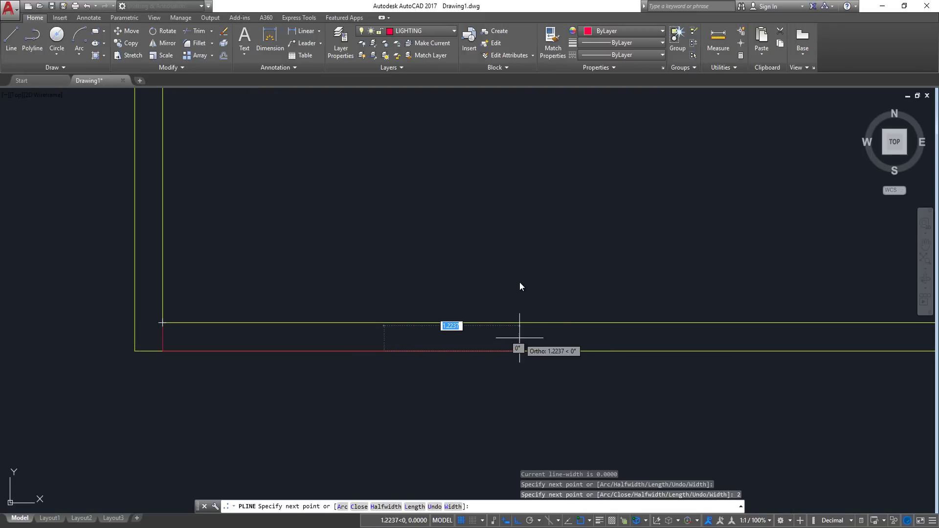
left_click(385, 324)
left_click(164, 322)
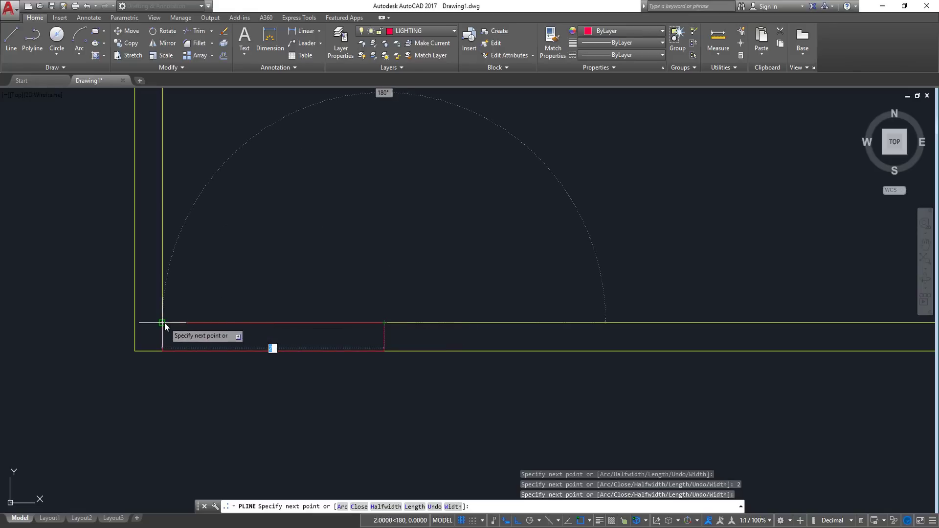
key("Return")
Move the red rectangle 0.5 units to the right along the bottom wall
scroll(211, 298, "down", 3)
left_click(118, 289)
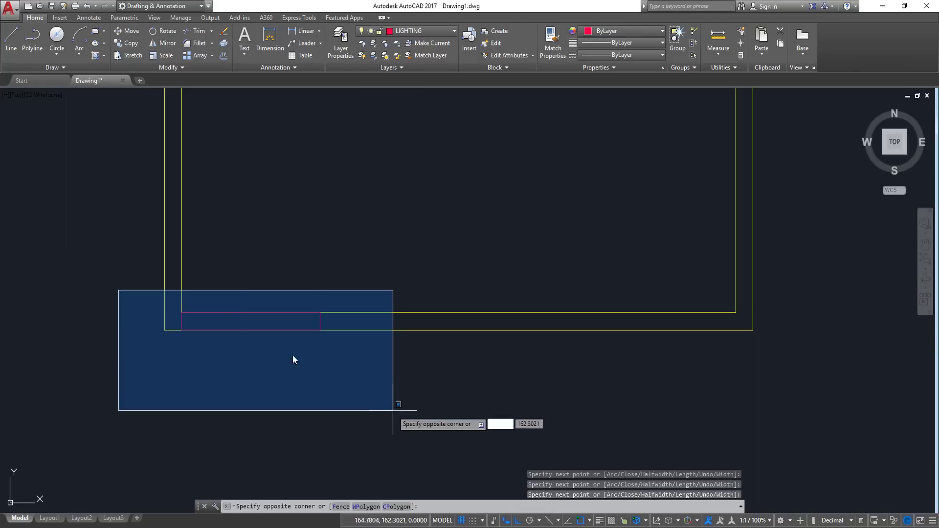
key("Escape")
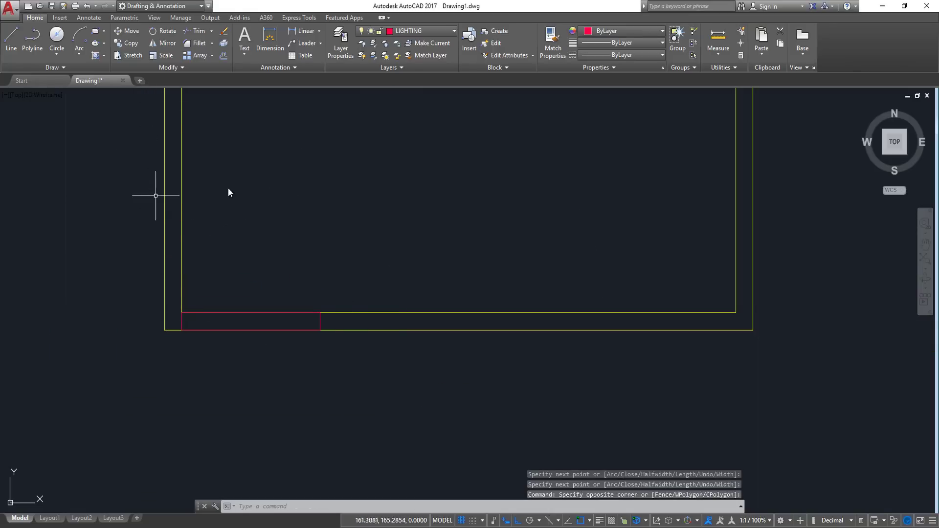
middle_click_drag(398, 204, 397, 250)
left_click(140, 321)
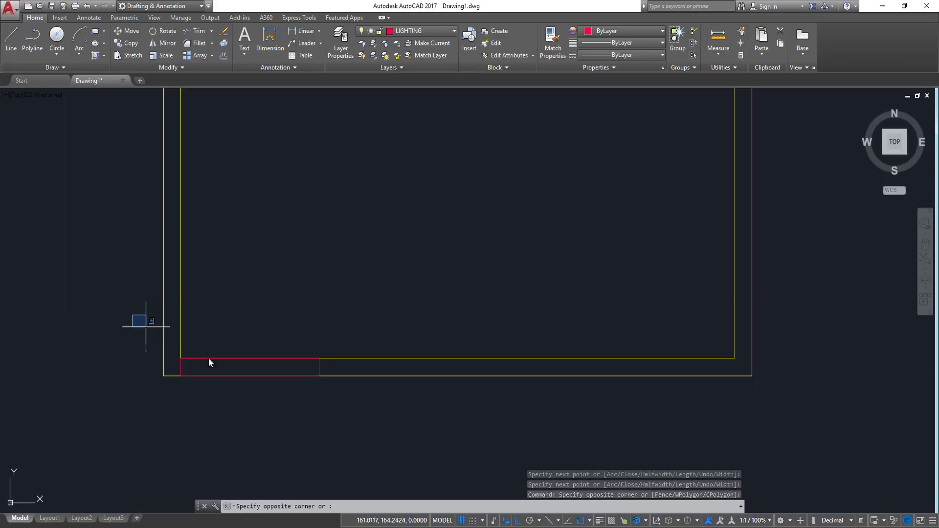
left_click(320, 424)
left_click(138, 301)
left_click(365, 406)
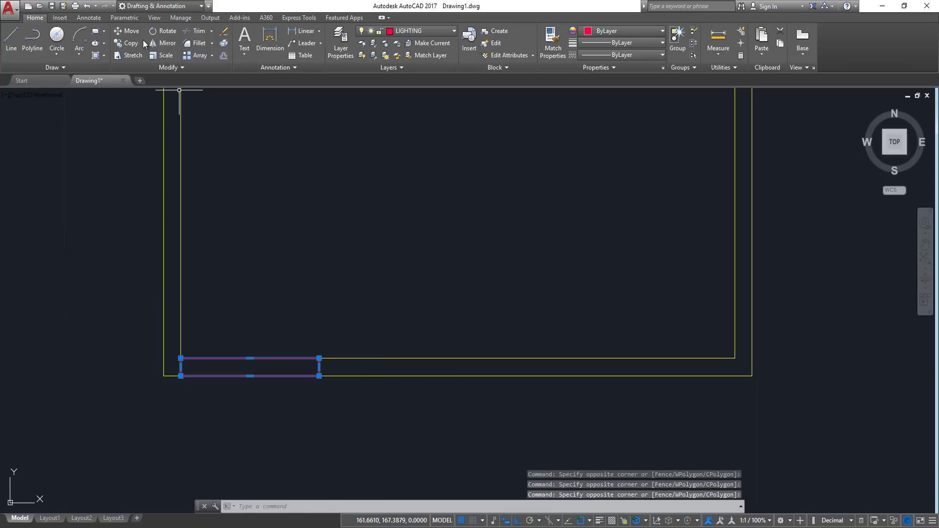
left_click(131, 32)
left_click(180, 357)
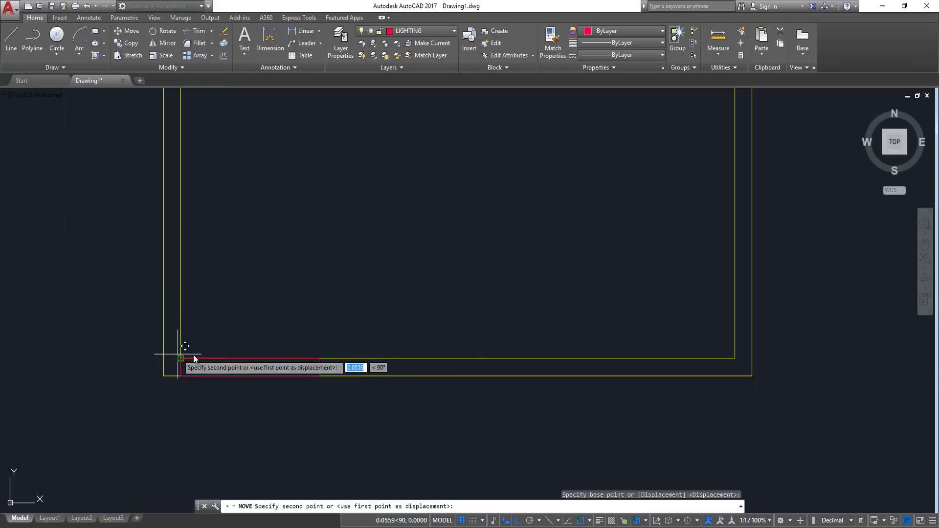
type(".5")
key("Return")
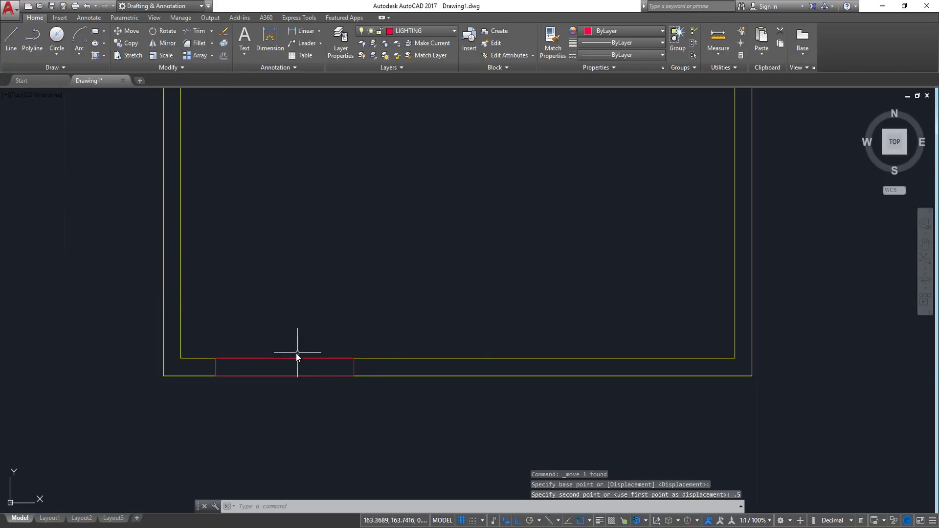
Mirror the red rectangle about a vertical line through the bottom inner wall's midpoint, keeping the source object
scroll(240, 337, "down", 2)
left_click(250, 357)
left_click(350, 402)
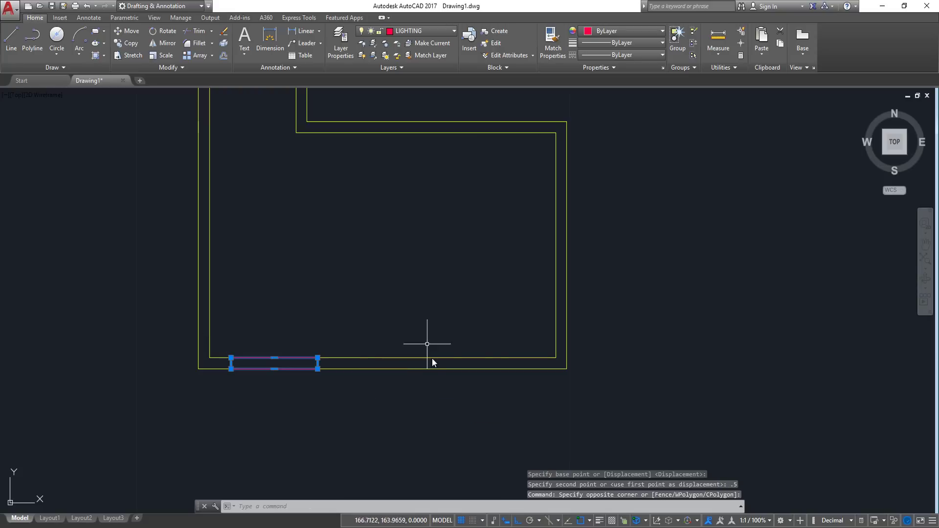
left_click(166, 44)
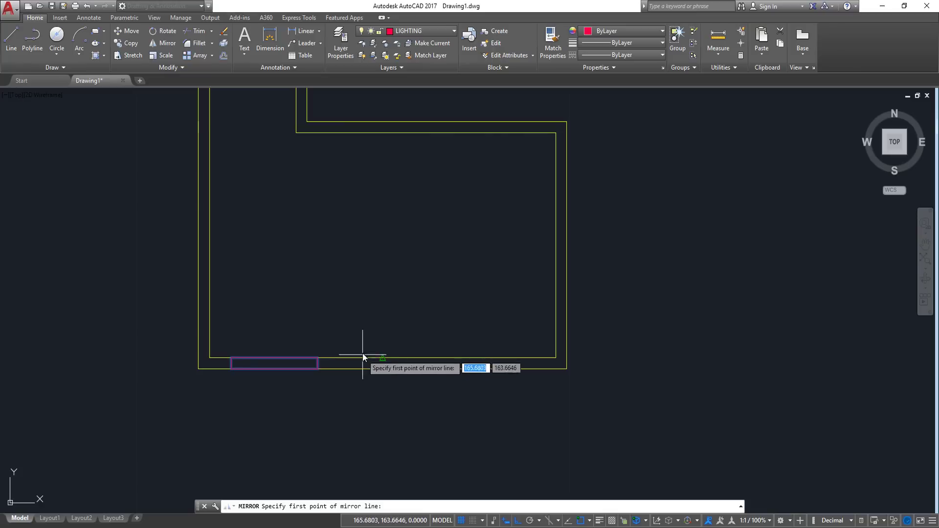
left_click(381, 358)
left_click(380, 201)
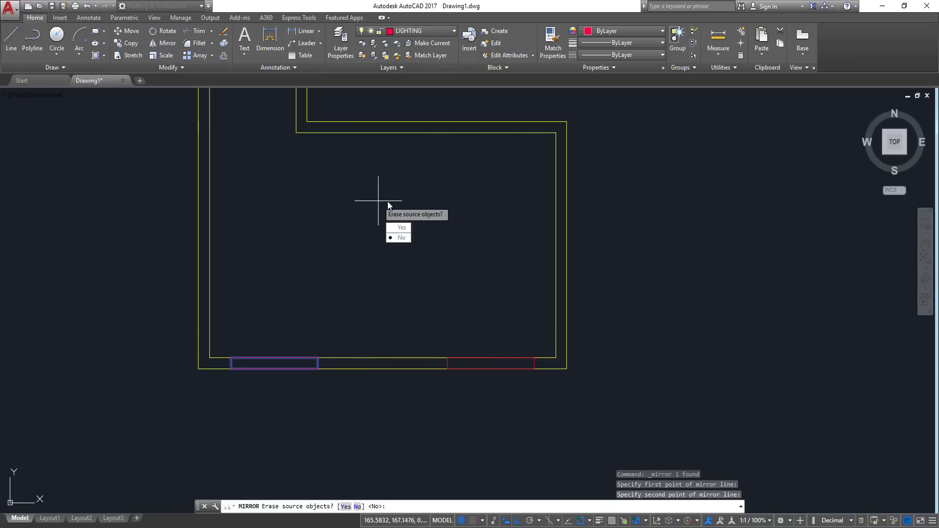
left_click(406, 236)
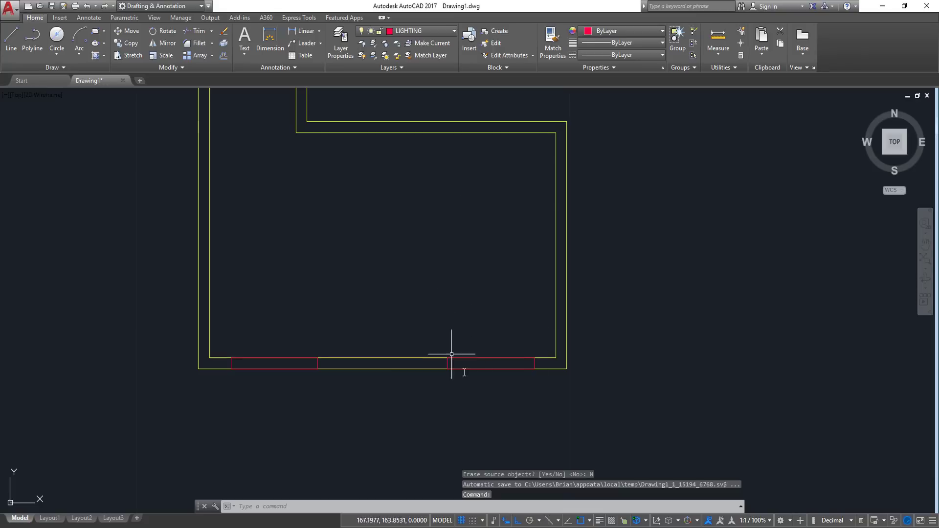
middle_click_drag(350, 223, 352, 254)
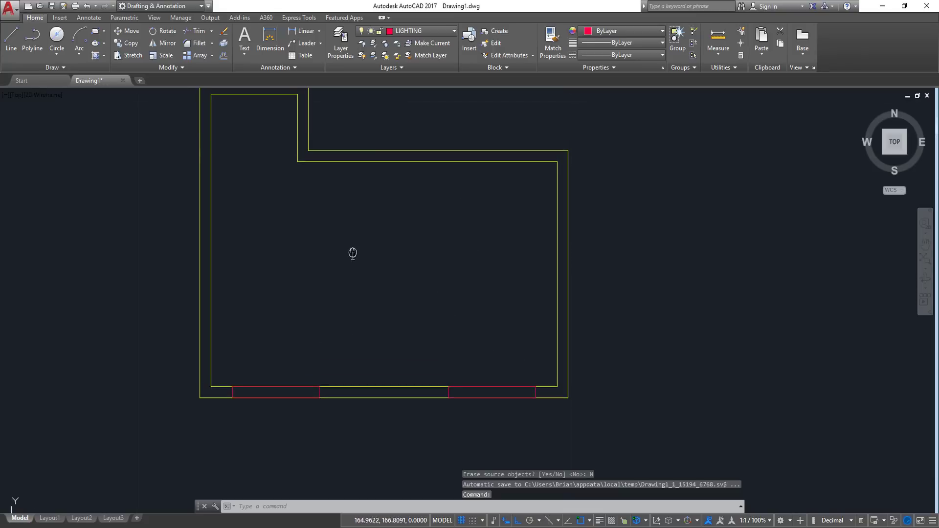
left_click(225, 368)
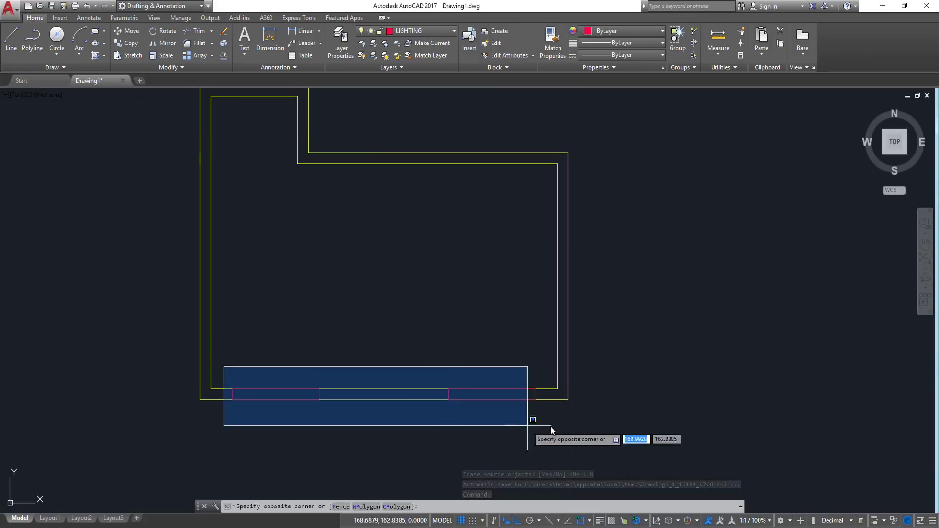
left_click(538, 426)
left_click(409, 31)
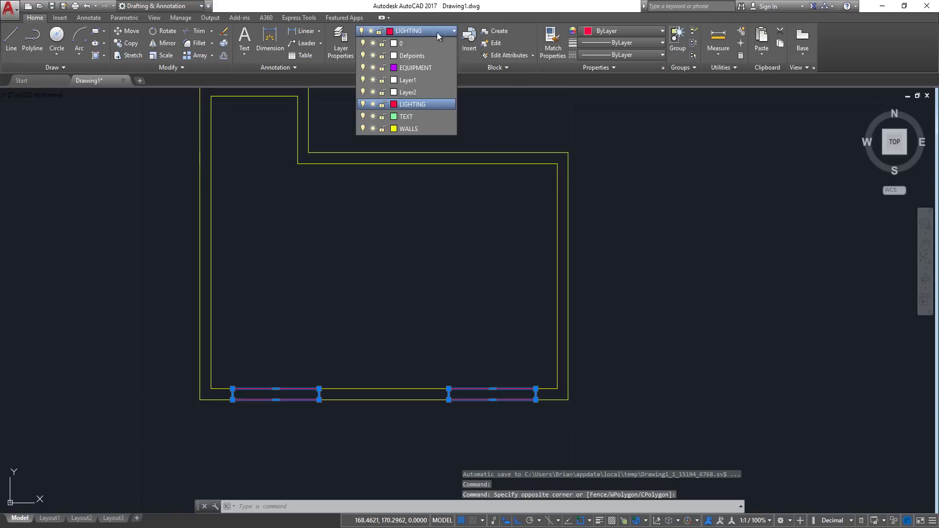
key("Escape")
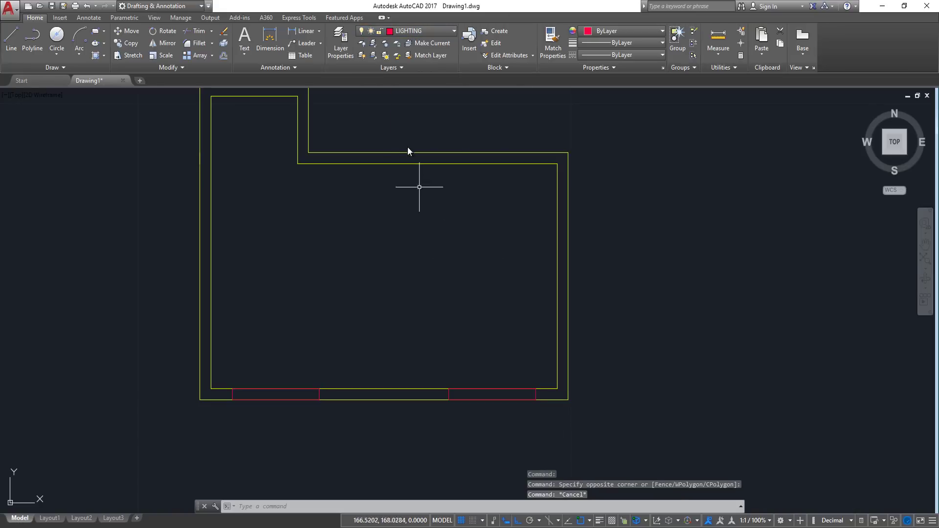
Create a new layer named CARPINTERIS in the layer properties and make it current
left_click(341, 52)
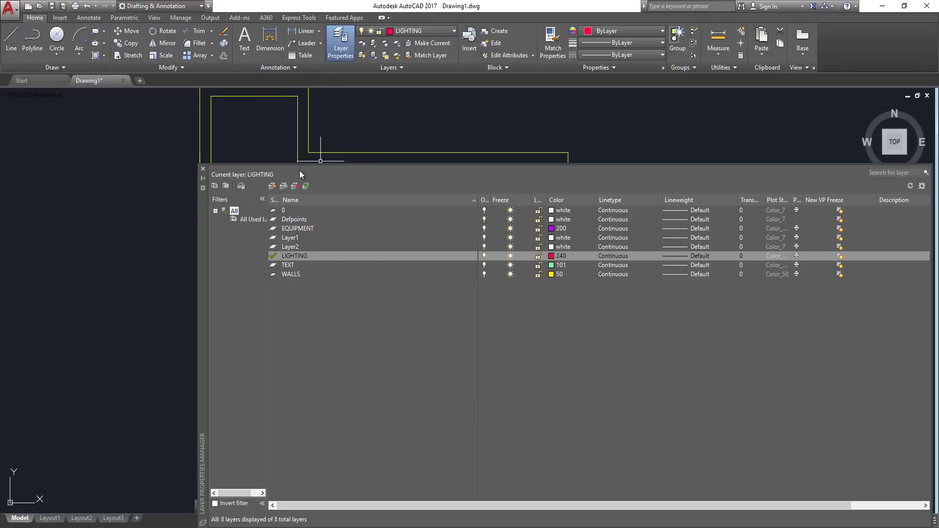
left_click(272, 185)
type("CA")
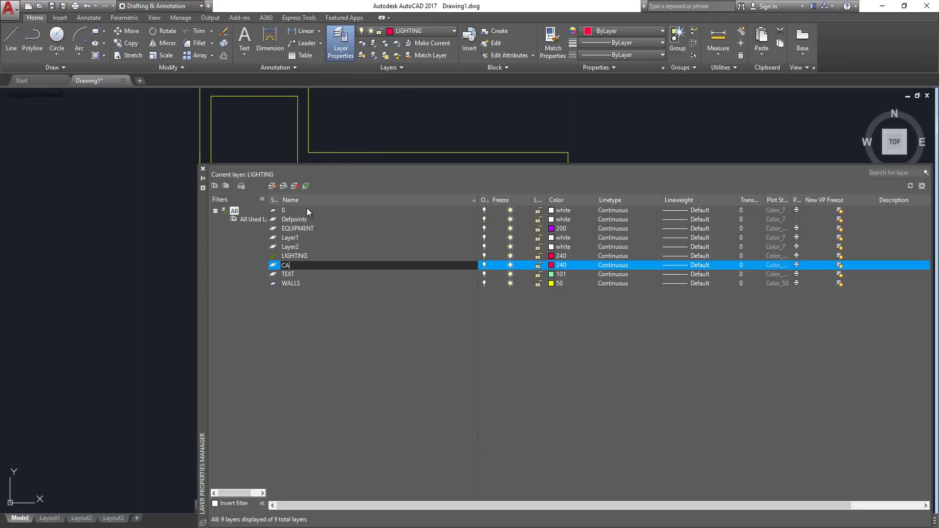
type("RPINTERIS")
key("Return")
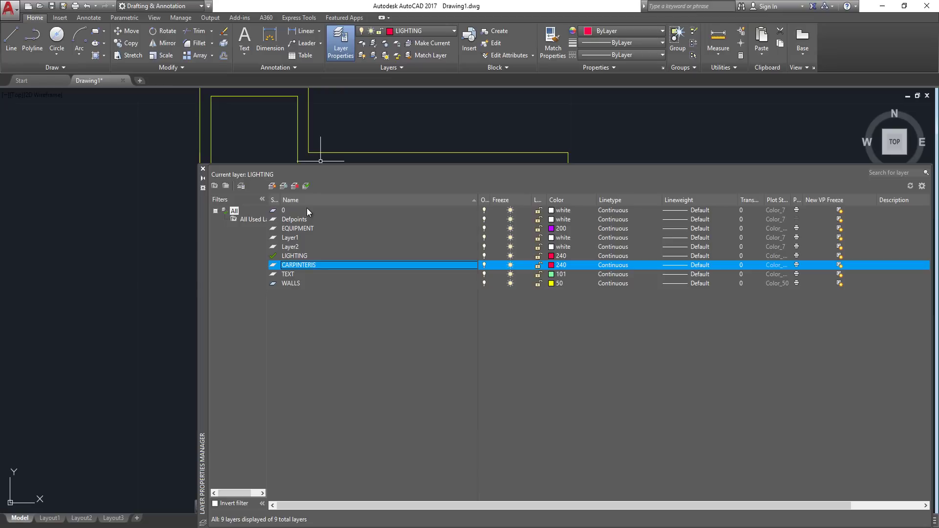
double_click(312, 266)
Set the CARPINTERIS layer's color to index 101 and close the layer properties
left_click(561, 265)
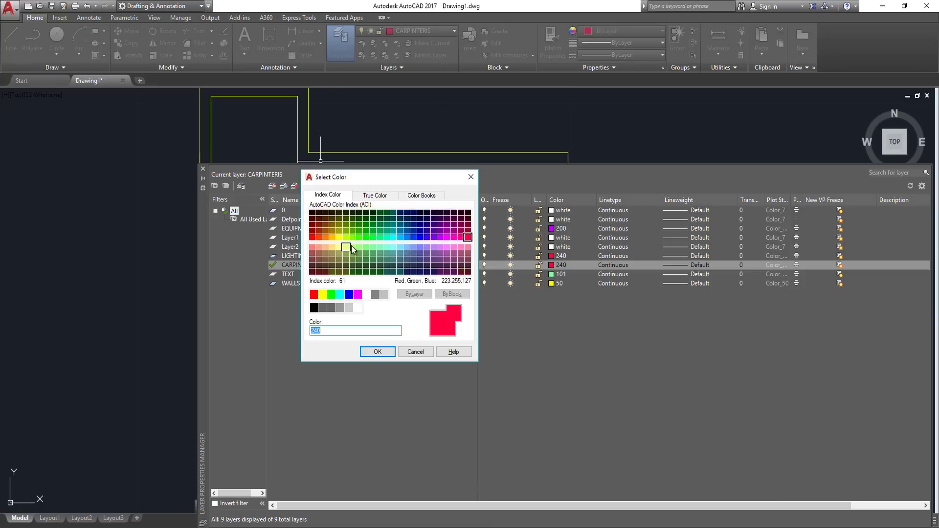
left_click(373, 247)
left_click(377, 351)
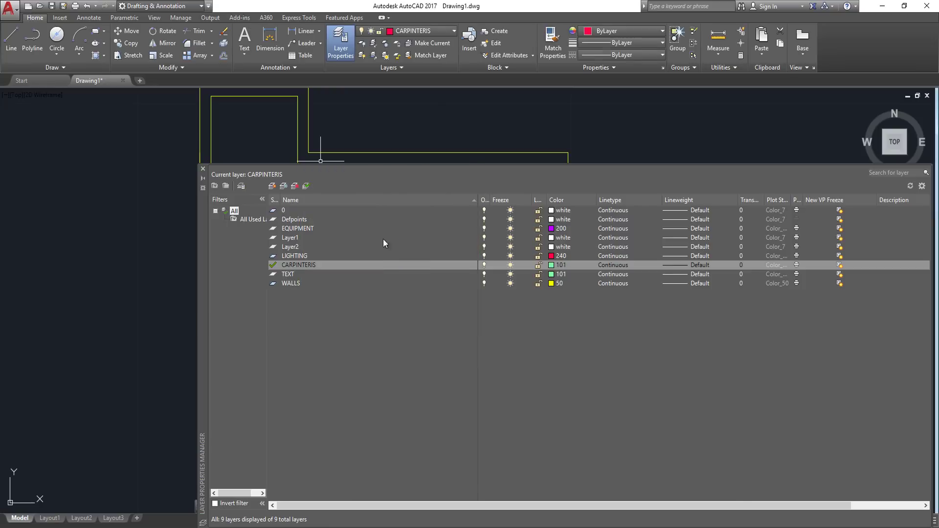
left_click(203, 172)
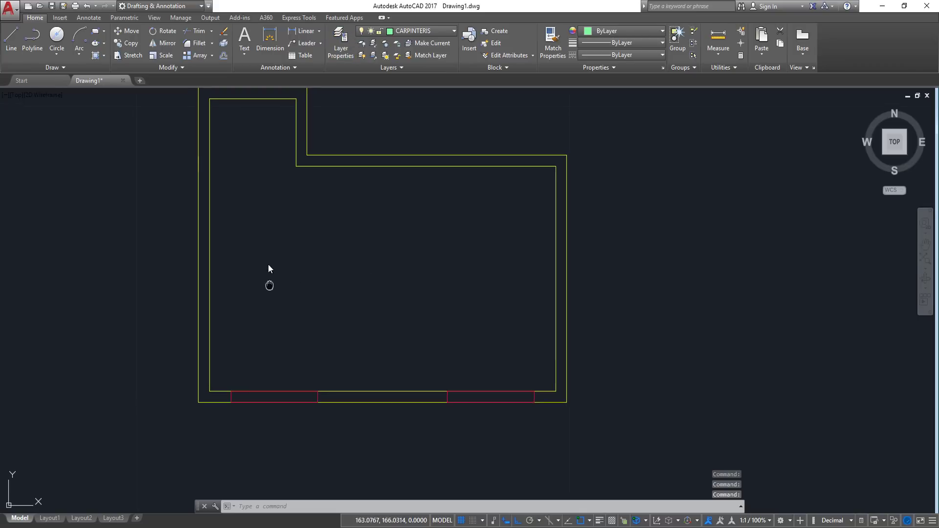
Assign both red rectangles in the bottom wall to the CARPINTERIS layer and clear the selection
left_click(226, 342)
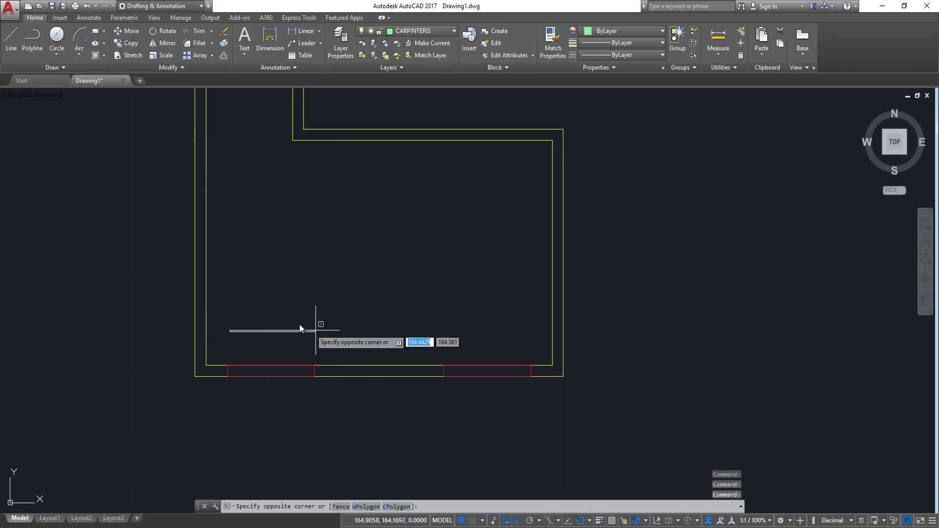
left_click(570, 395)
left_click(430, 31)
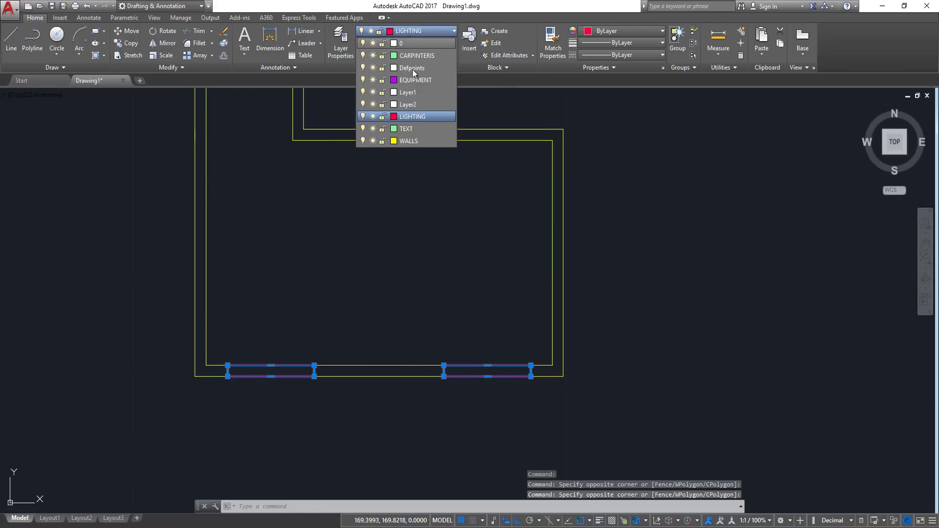
left_click(428, 55)
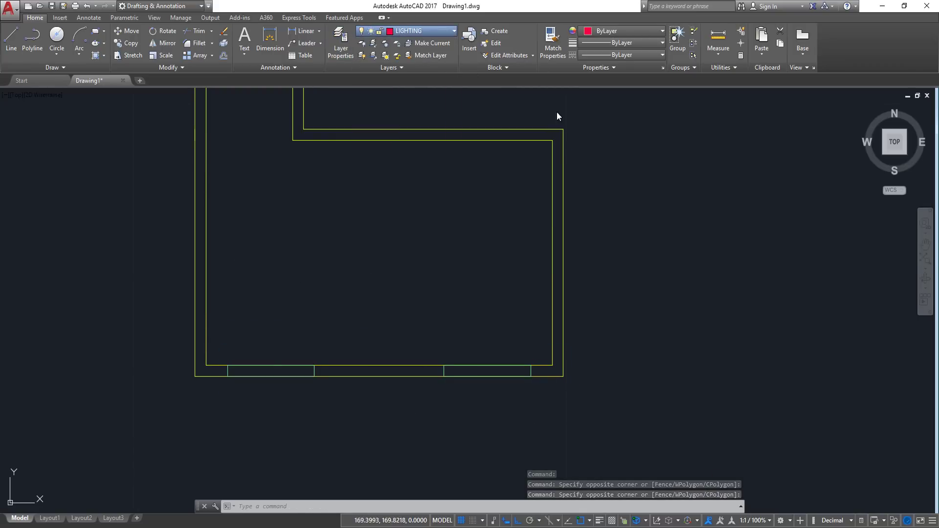
key("Escape")
Draw a short vertical polyline across the top wall, from the upper-left inner corner up to the outer wall line
mouse_move(327, 206)
middle_mouse_down()
mouse_move(337, 243)
mouse_move(346, 236)
middle_mouse_up()
scroll(346, 237, "up", 2)
middle_click_drag(250, 172, 166, 126)
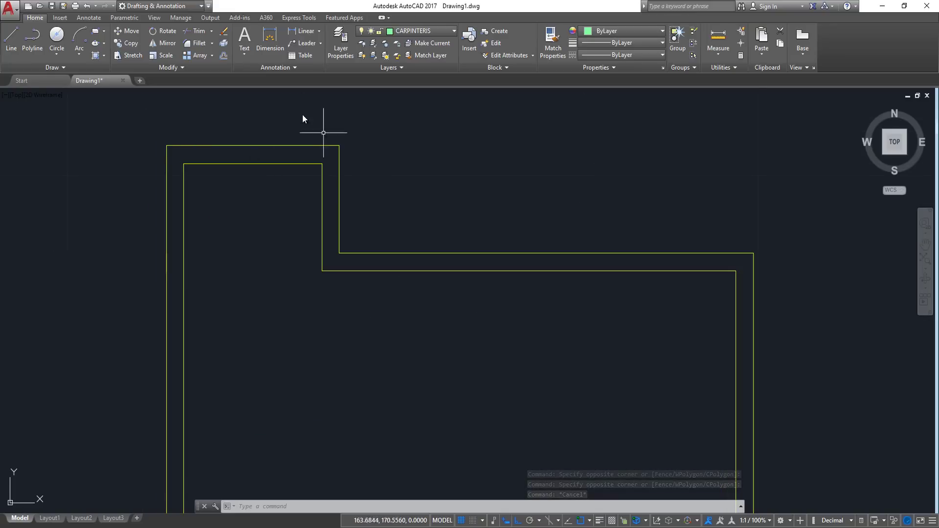
middle_click_drag(302, 118, 322, 157)
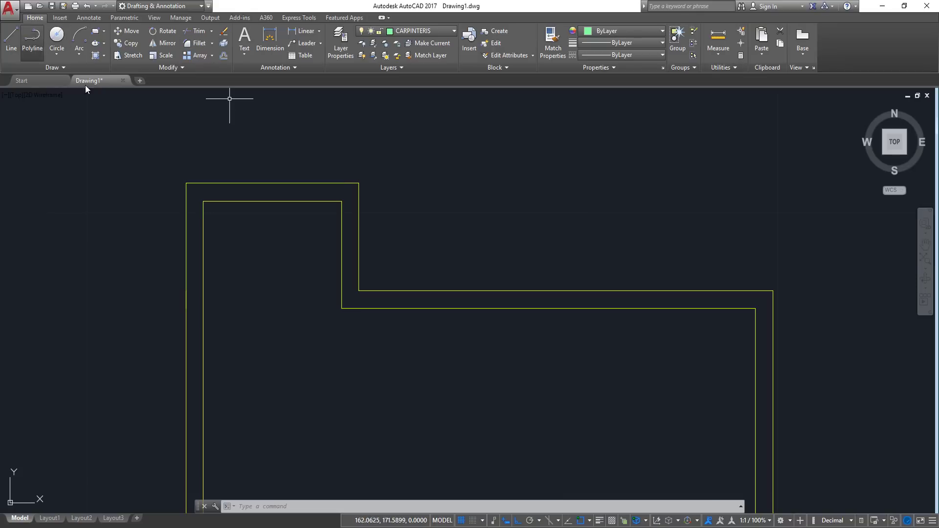
scroll(204, 200, "up", 2)
left_click(202, 201)
left_click(202, 173)
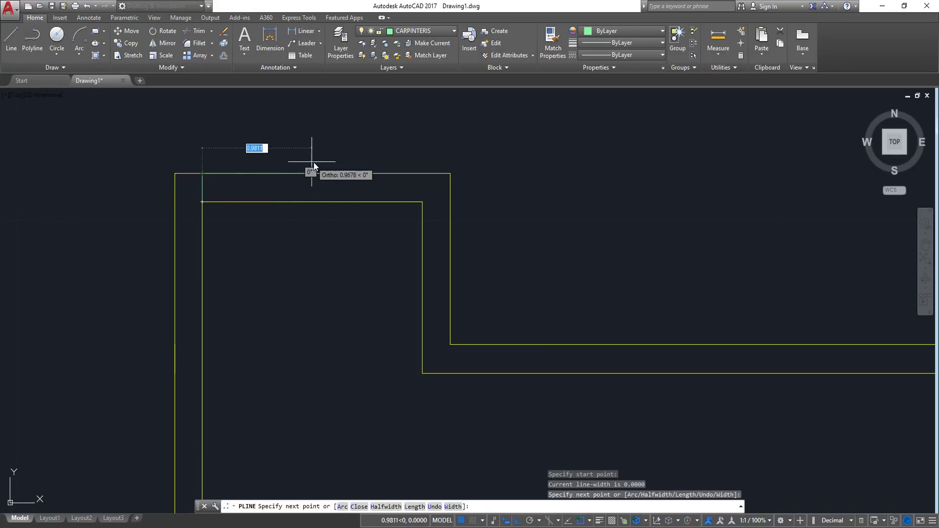
key("Return")
Offset the short vertical polyline 2 units to the right within the top wall
left_click(213, 186)
left_click(192, 157)
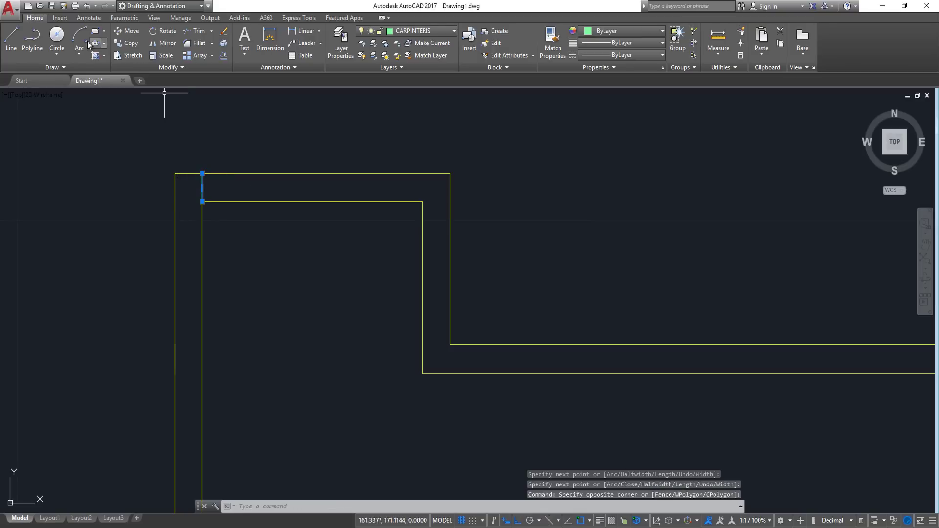
left_click(223, 56)
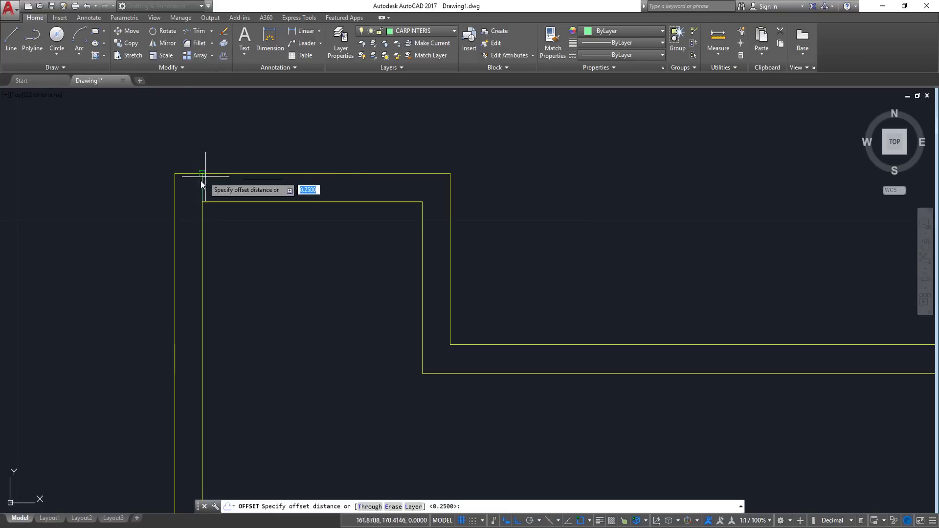
left_click(202, 186)
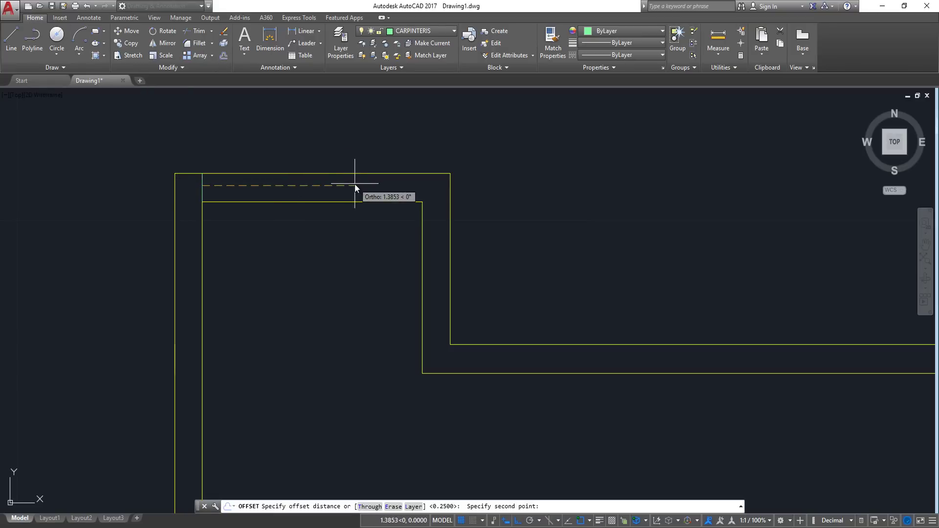
type("2")
key("Return")
scroll(354, 184, "up", 4)
left_click(438, 183)
scroll(518, 176, "down", 4)
key("Return")
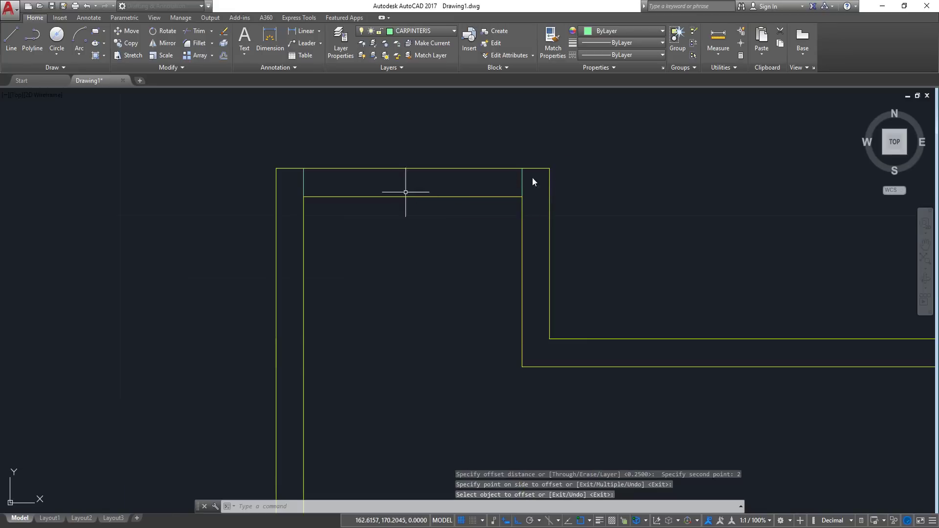
middle_click_drag(430, 168, 384, 214)
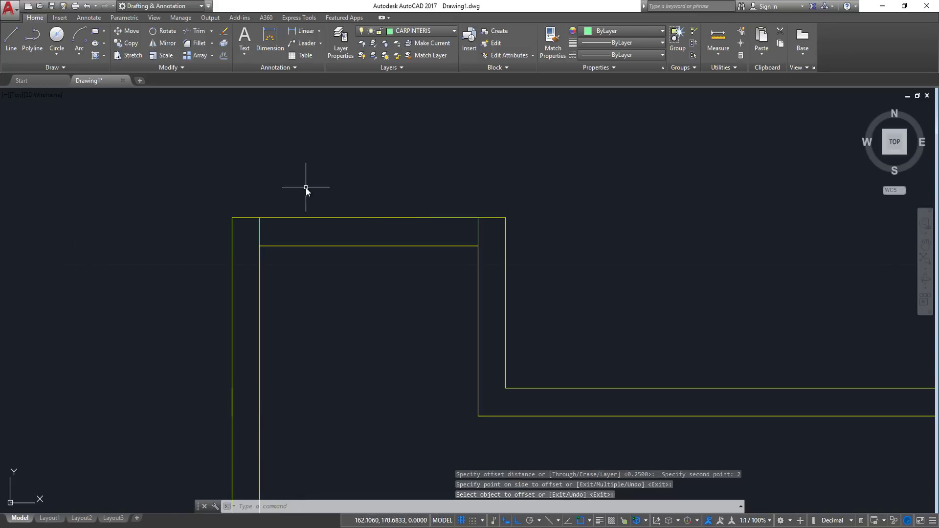
left_click(97, 34)
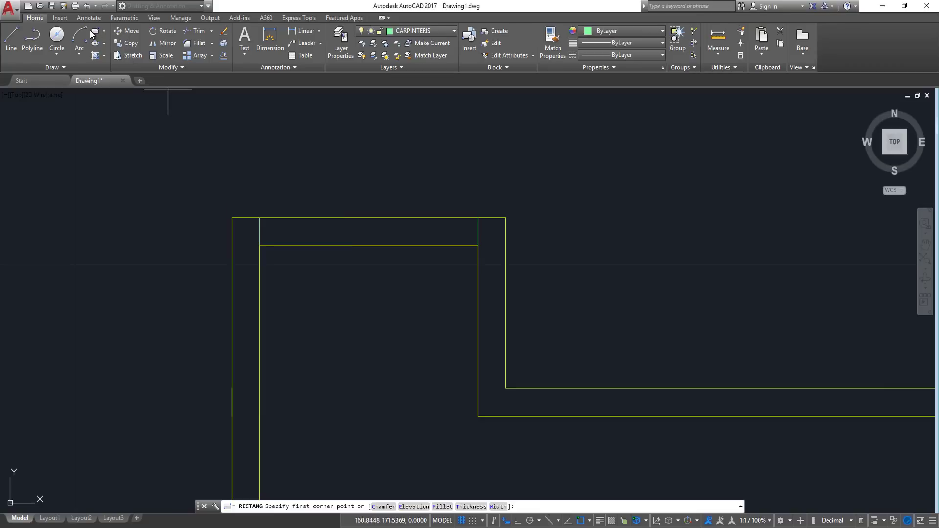
scroll(254, 259, "up", 6)
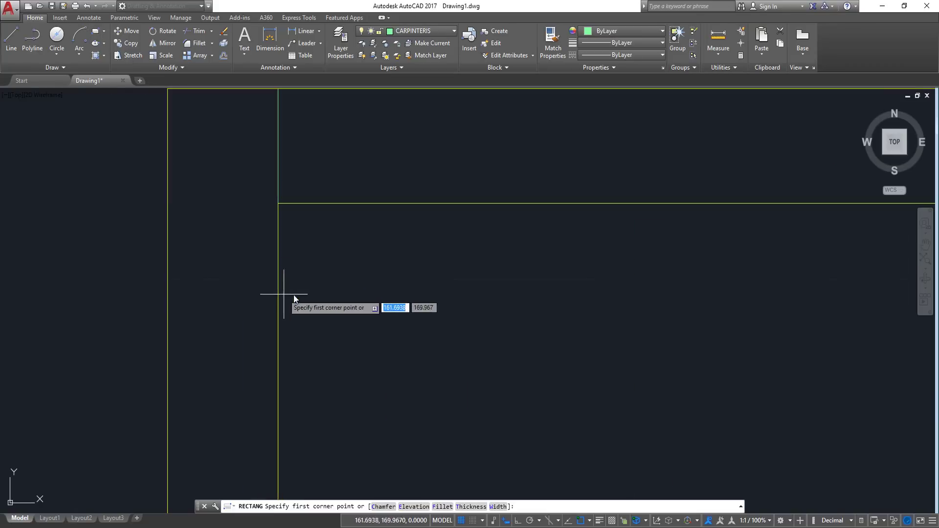
left_click(283, 206)
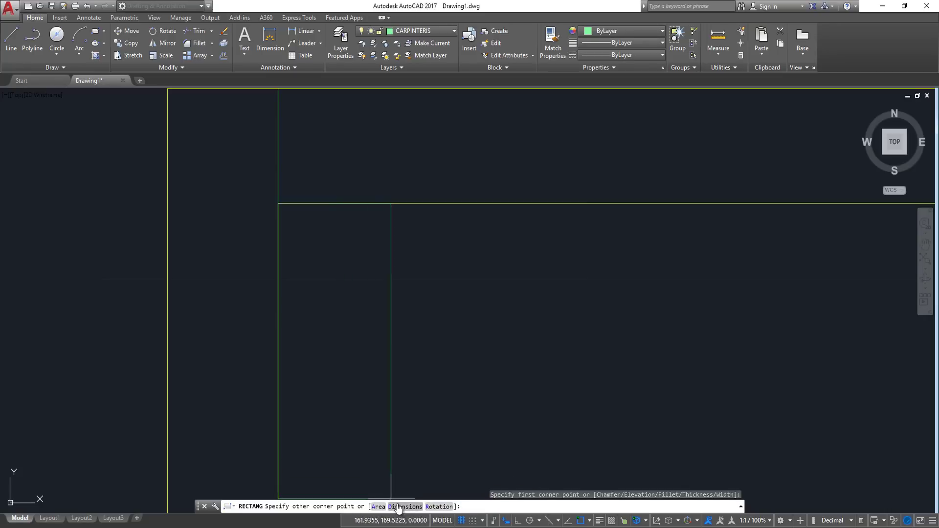
type("d")
key("Return")
scroll(354, 323, "down", 3)
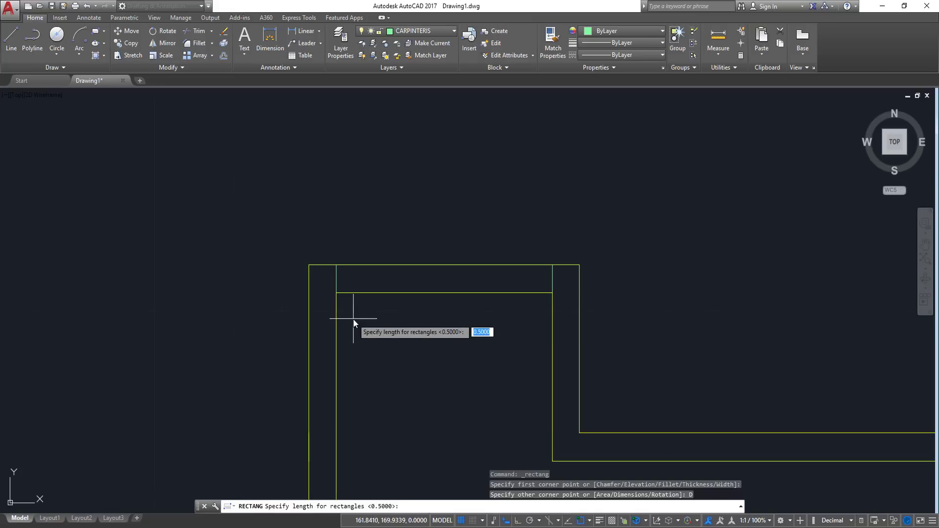
type(".4")
key("Return")
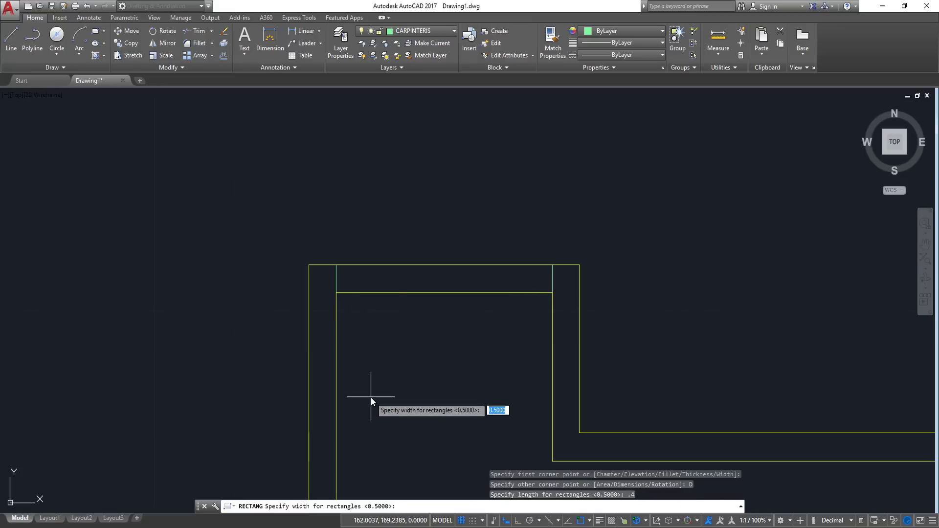
type("1")
key("Return")
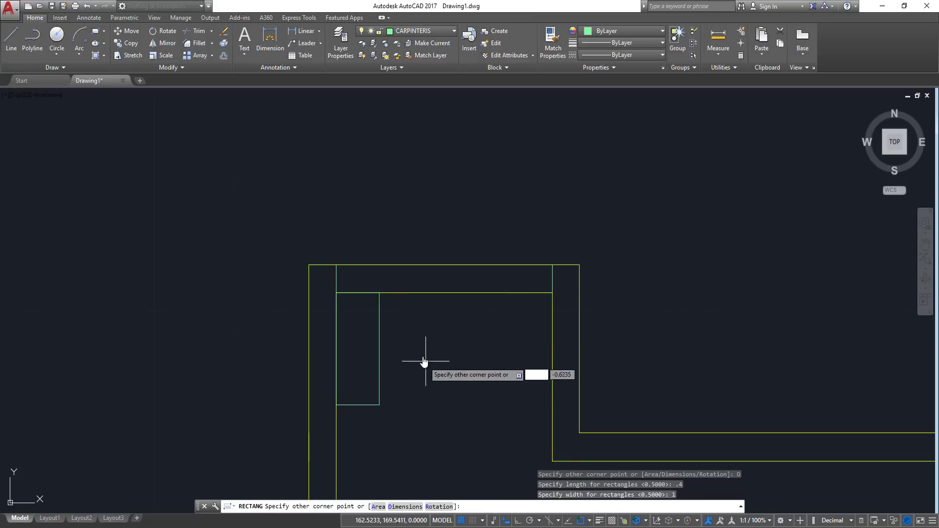
key("Escape")
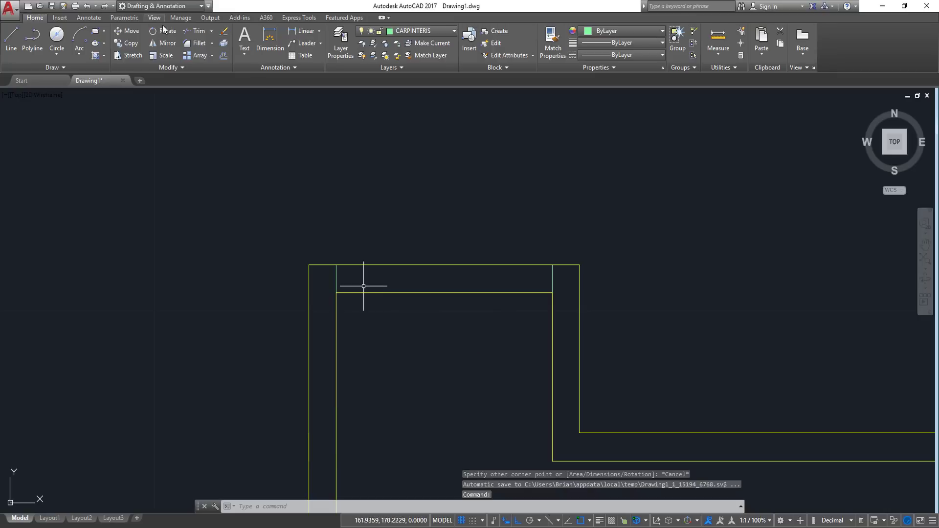
Draw a door-leaf rectangle 0.04 long and 1 wide downward from the lower end of the top opening's left jamb
key("Return")
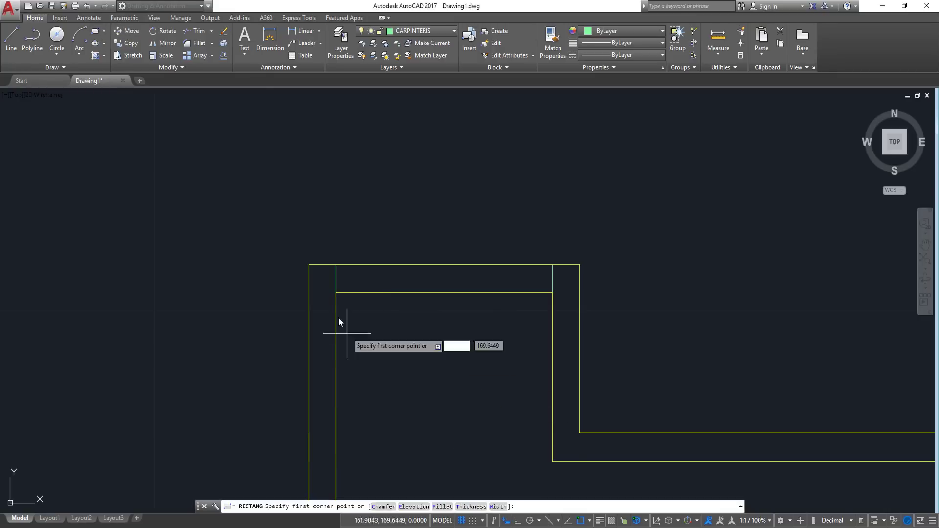
left_click(336, 293)
type("d")
key("Return")
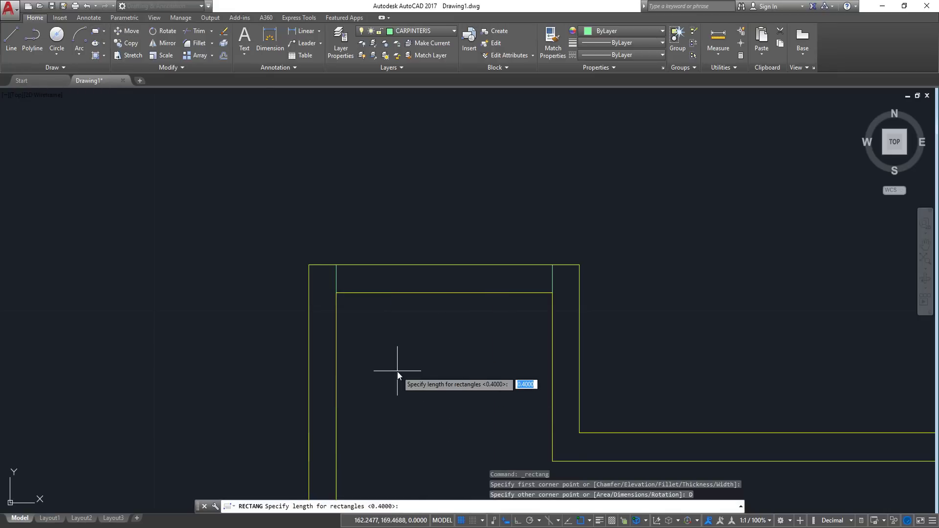
type("0.04")
key("Return")
type("1")
key("Return")
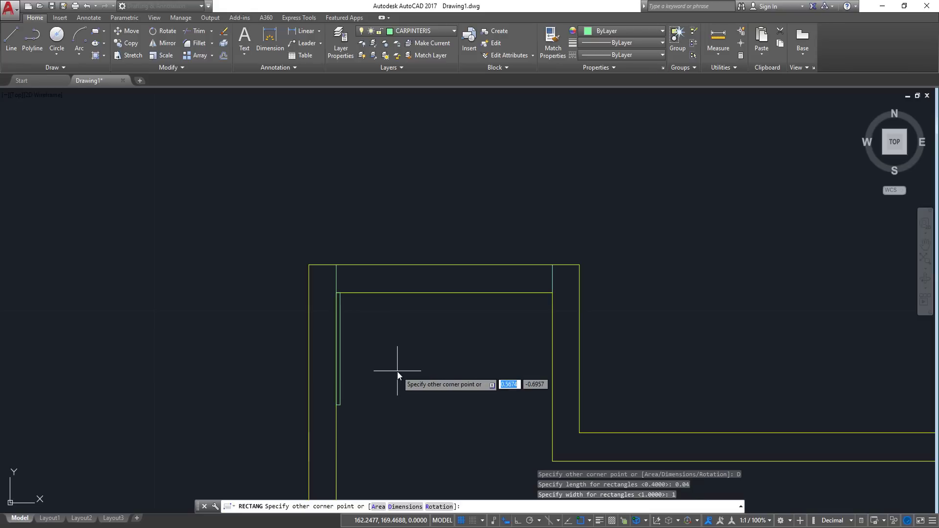
left_click(377, 437)
middle_click_drag(379, 341, 337, 309)
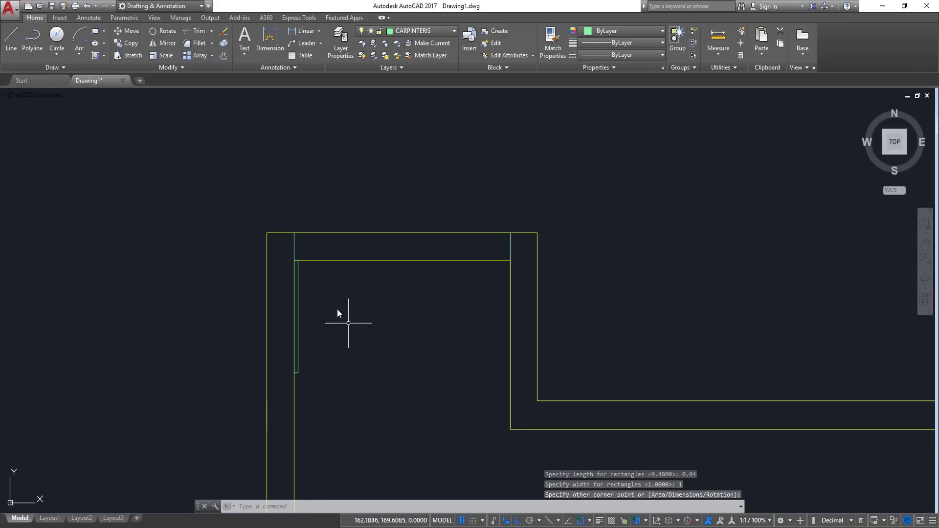
Mirror the door-leaf rectangle about the vertical midline of the opening, keeping the original
left_click(297, 266)
left_click(298, 271)
left_click(164, 43)
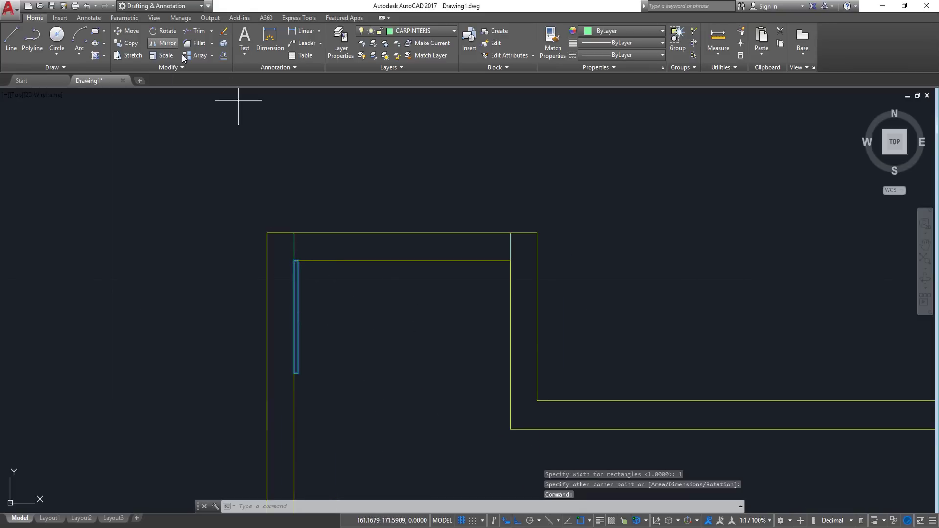
left_click(402, 260)
left_click(418, 328)
key("Return")
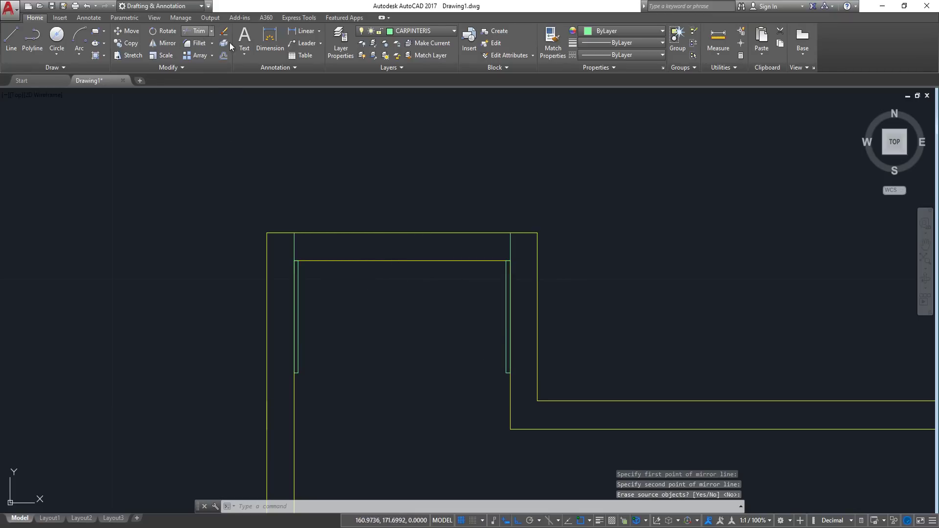
Trim away both top wall lines between the two jambs to open the doorway
left_click(195, 31)
key("Return")
left_click_drag(421, 198, 412, 325)
middle_click_drag(412, 325, 389, 315)
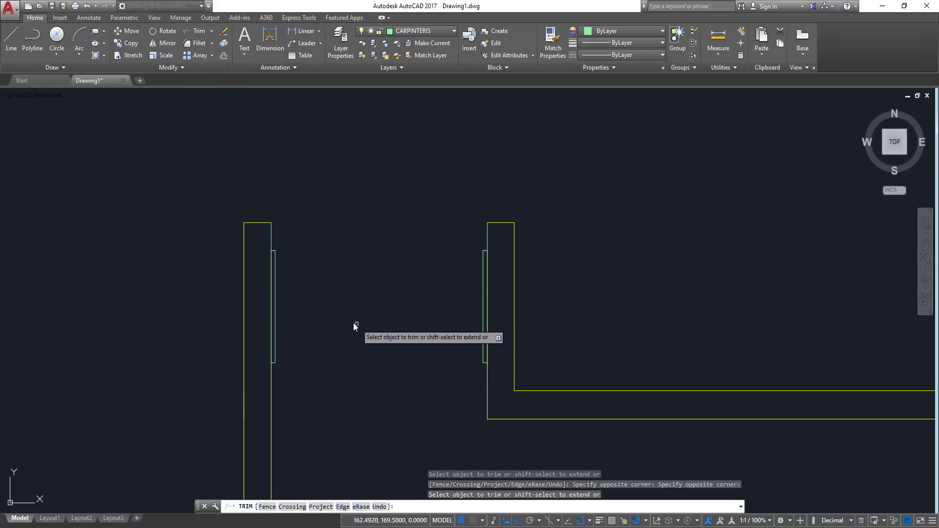
key("Return")
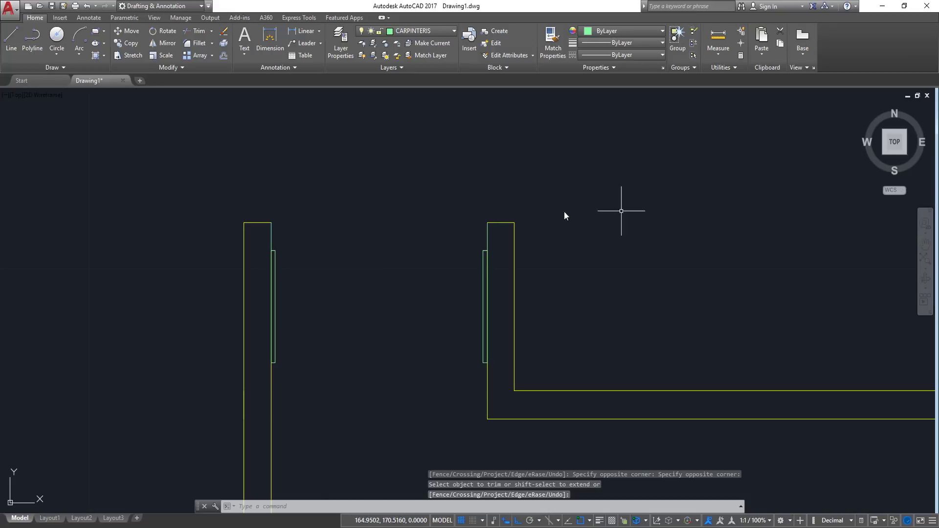
Check which layers the right jamb line and the adjoining outer wall line belong to
scroll(480, 240, "up", 2)
left_click(497, 227)
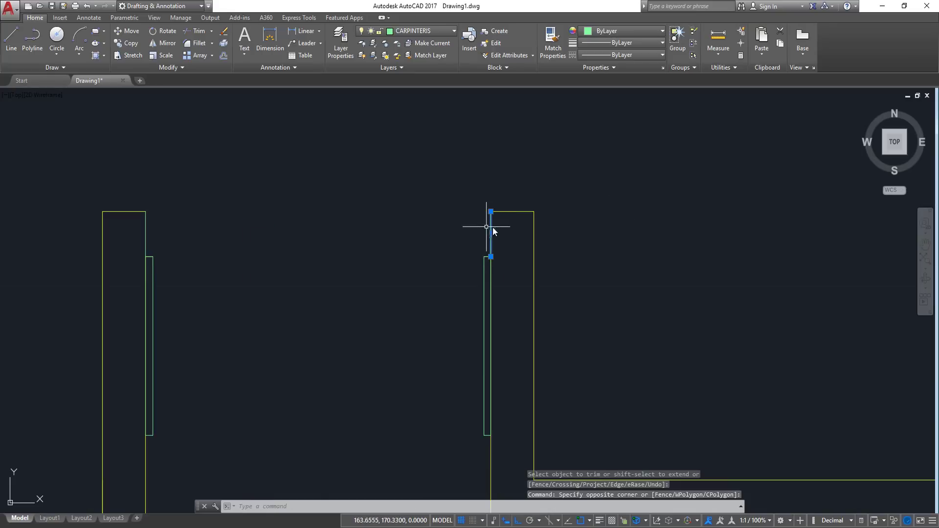
left_click(492, 227)
key("Escape")
middle_click_drag(524, 319, 481, 284)
left_click(491, 274)
left_click(475, 292)
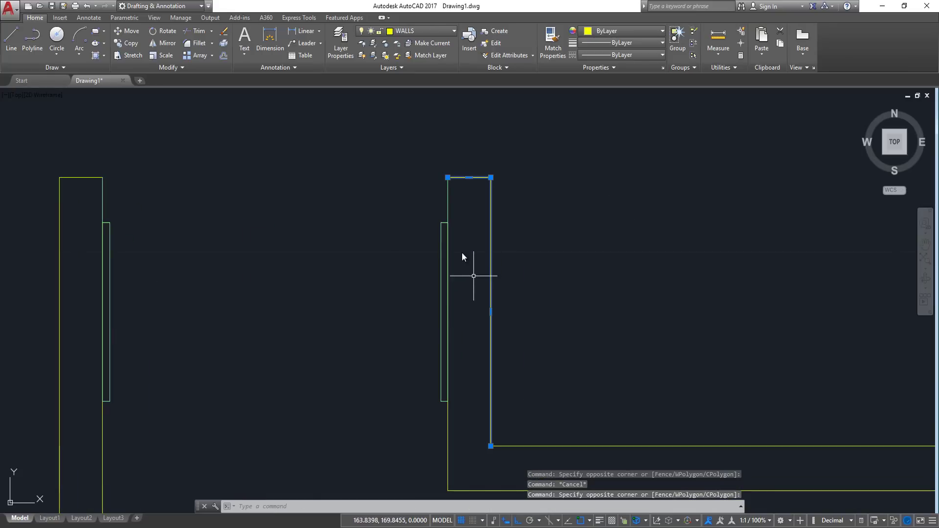
key("Escape")
middle_click_drag(489, 216, 488, 242)
key("Escape")
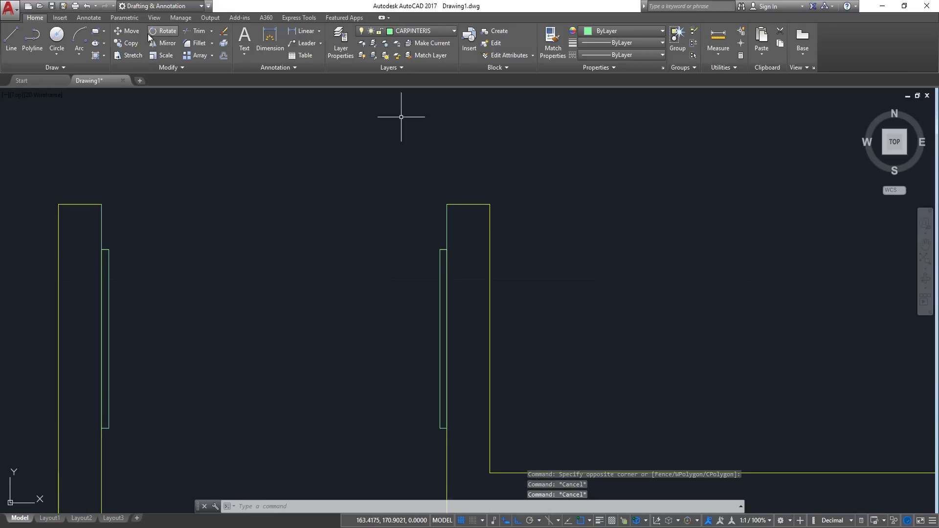
Match the properties of the outer wall line onto the right and left jamb lines of the doorway
left_click(553, 43)
left_click(490, 221)
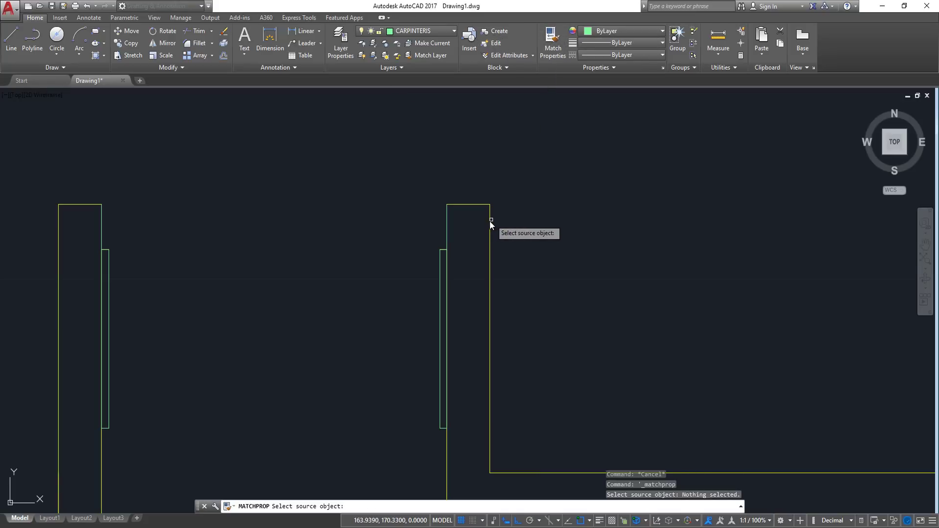
left_click(488, 221)
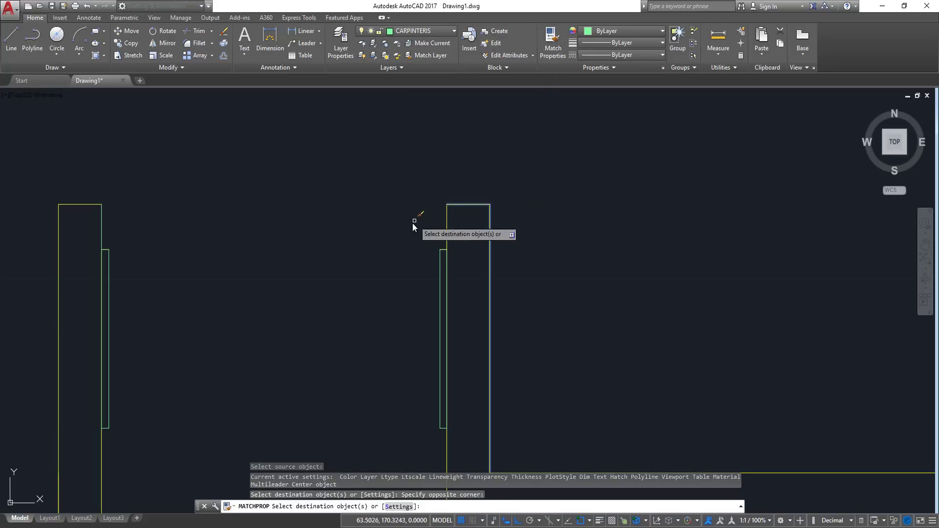
left_click(96, 215)
left_click(78, 242)
left_click(133, 233)
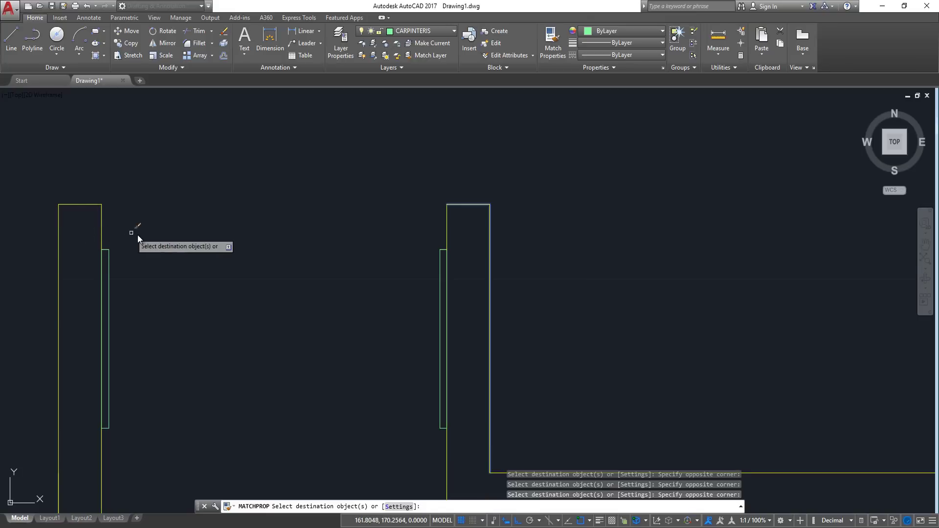
key("Escape")
scroll(235, 236, "down", 2)
middle_click_drag(303, 264, 324, 252)
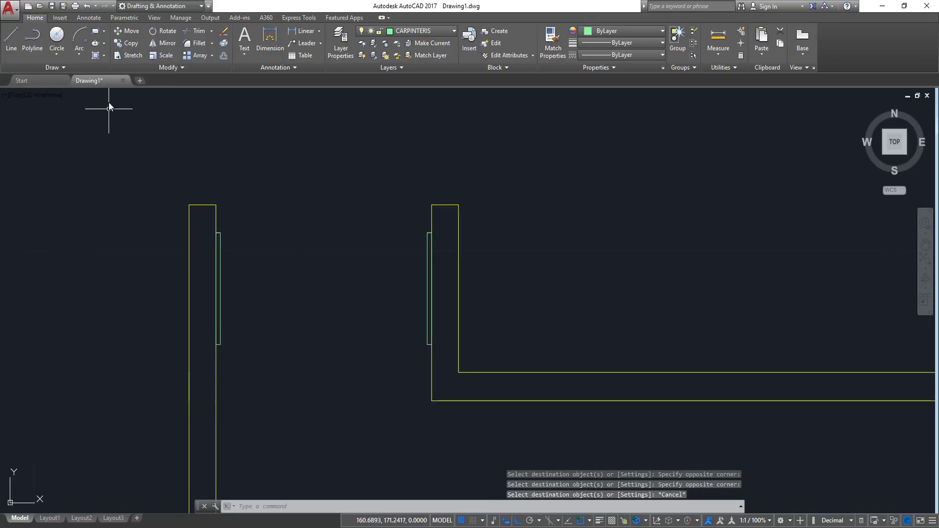
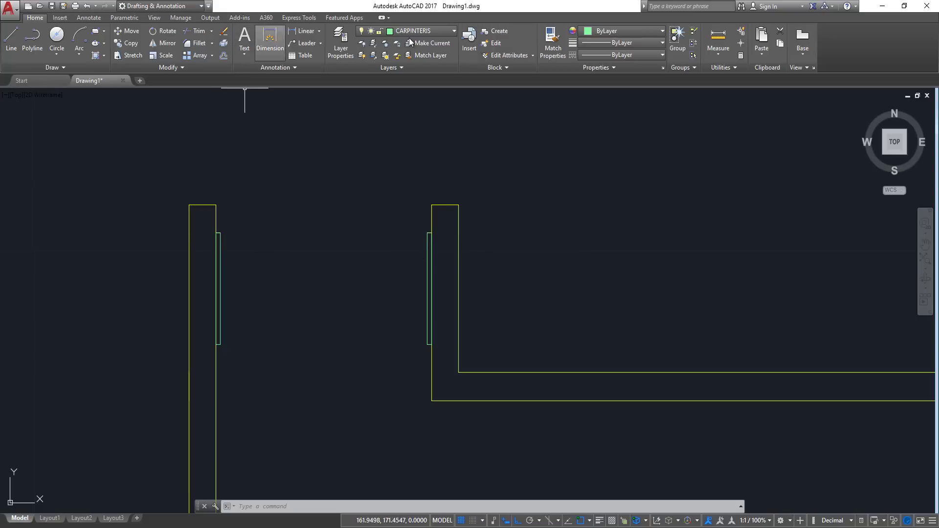
Create a layer named PROYECTION with color index 10 and close the layer properties
left_click(340, 43)
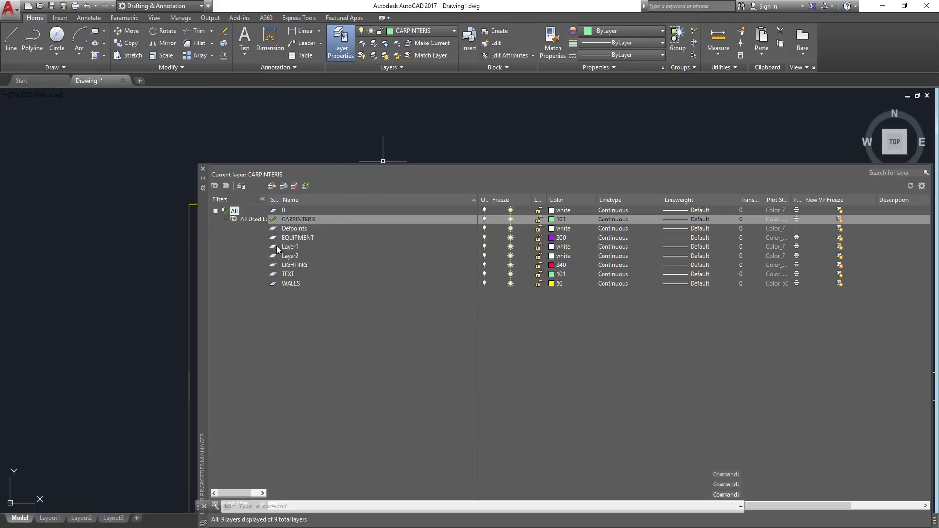
left_click(270, 189)
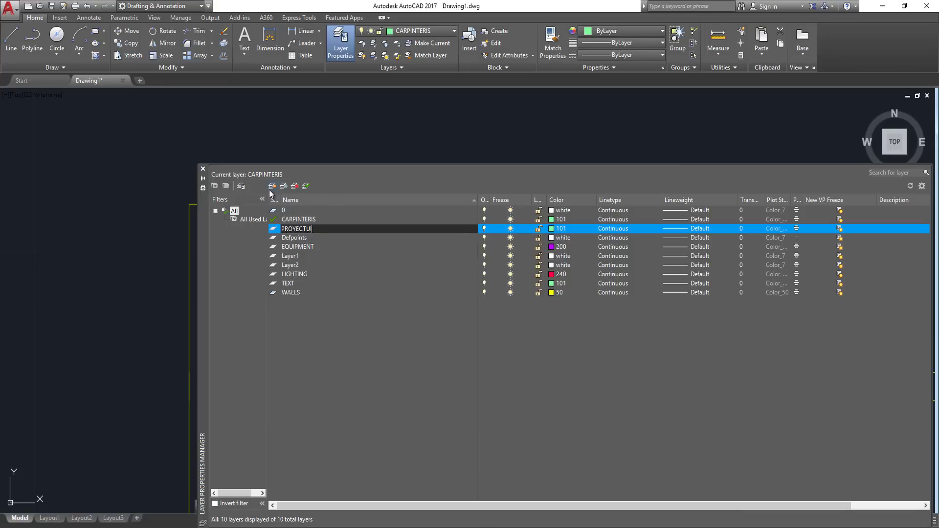
left_click(551, 228)
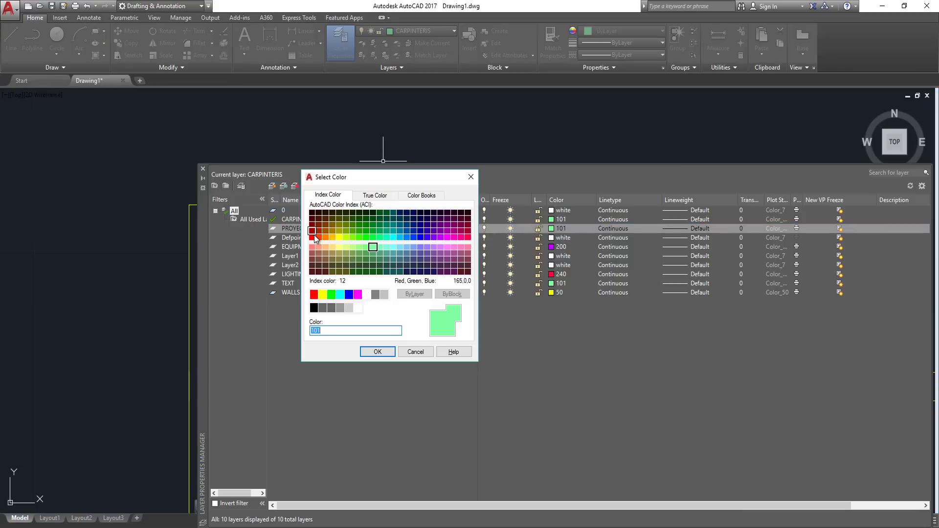
left_click(312, 231)
left_click(312, 238)
left_click(377, 351)
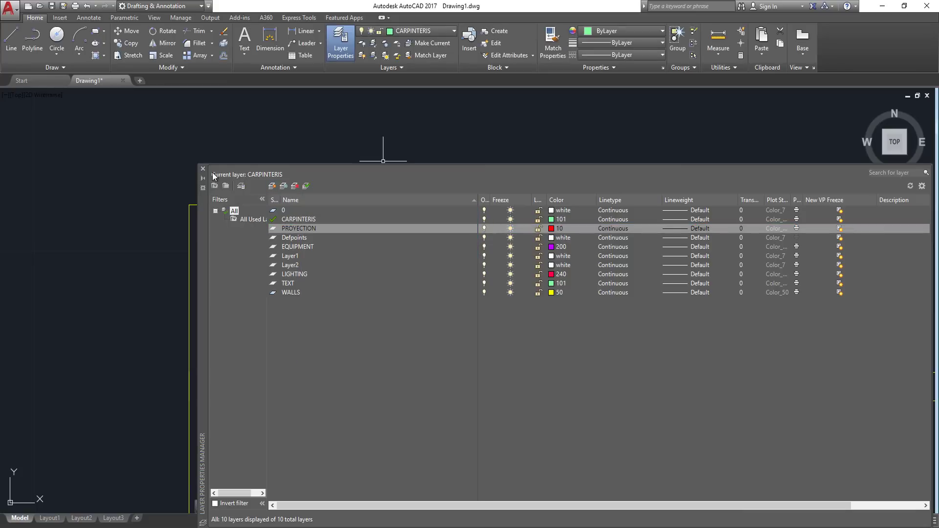
left_click(203, 169)
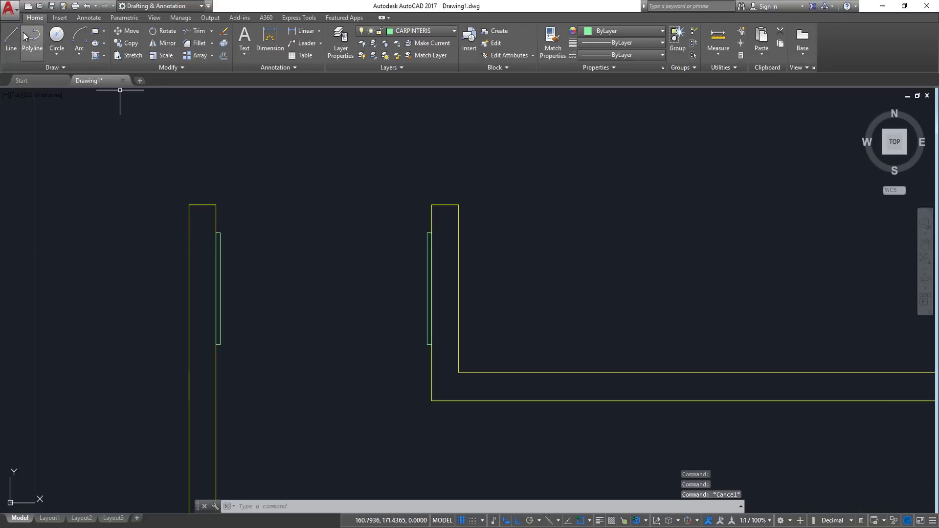
Make PROYECTION the current layer and draw a line across the doorway between the outer jamb corners
left_click(11, 38)
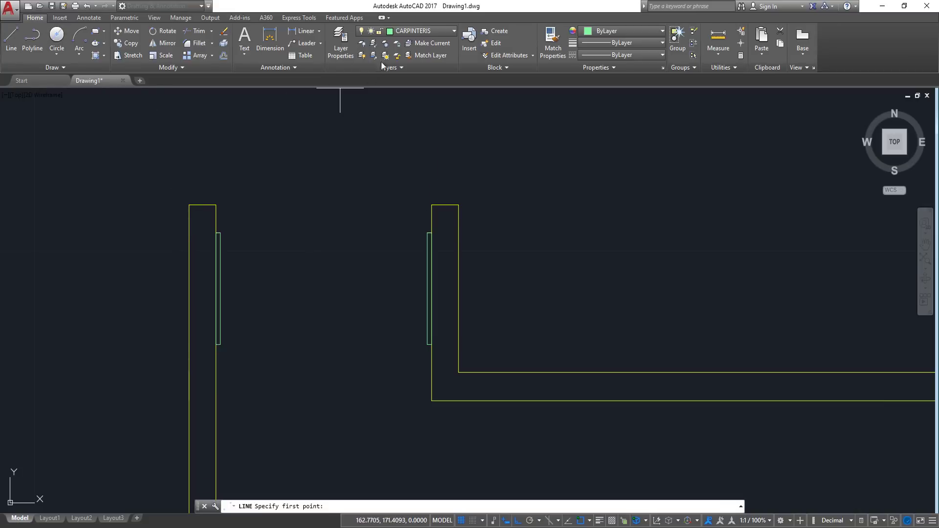
key("Escape")
left_click(415, 31)
left_click(422, 132)
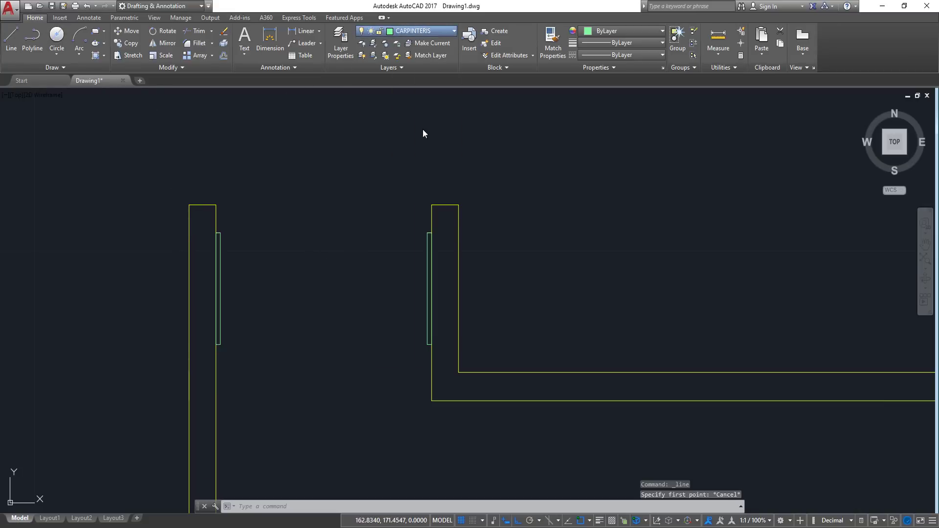
left_click(14, 38)
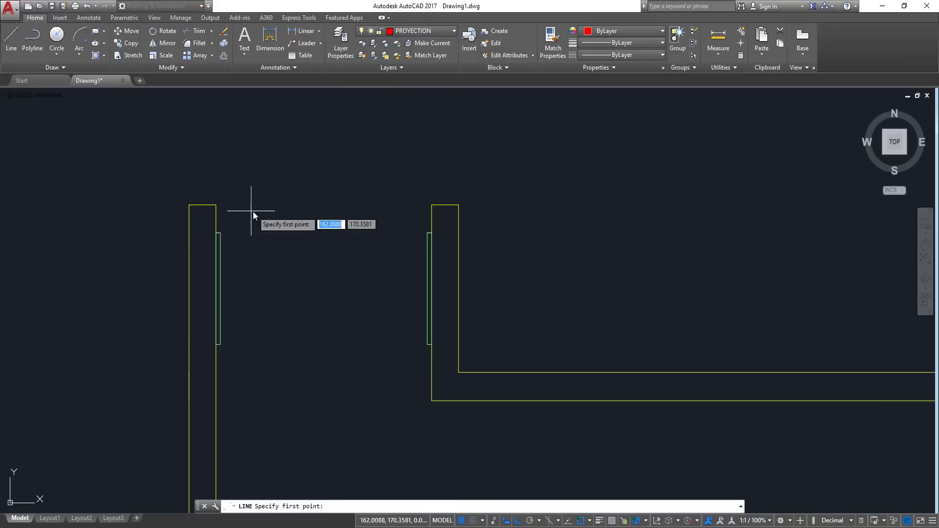
left_click(216, 205)
left_click(432, 205)
key("Return")
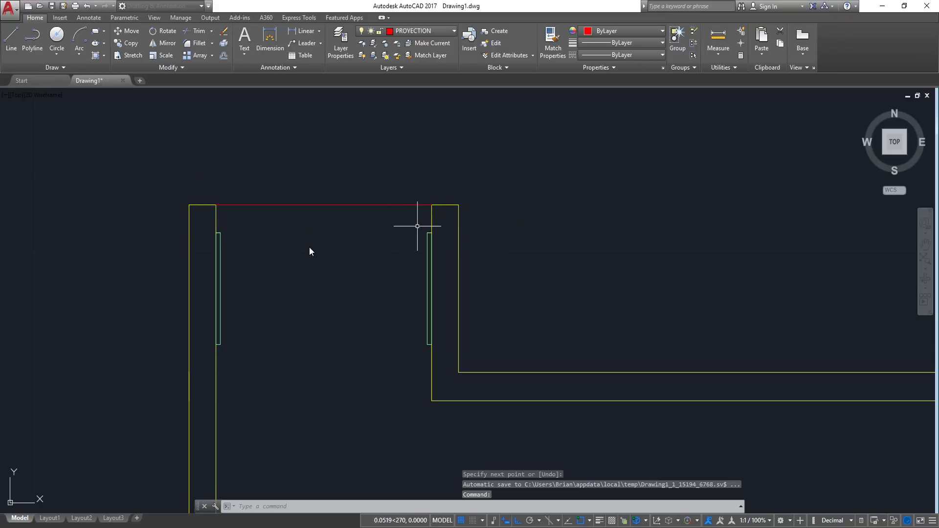
Draw a line across the doorway joining the upper wall-side corners of the two door leaves
left_click(11, 37)
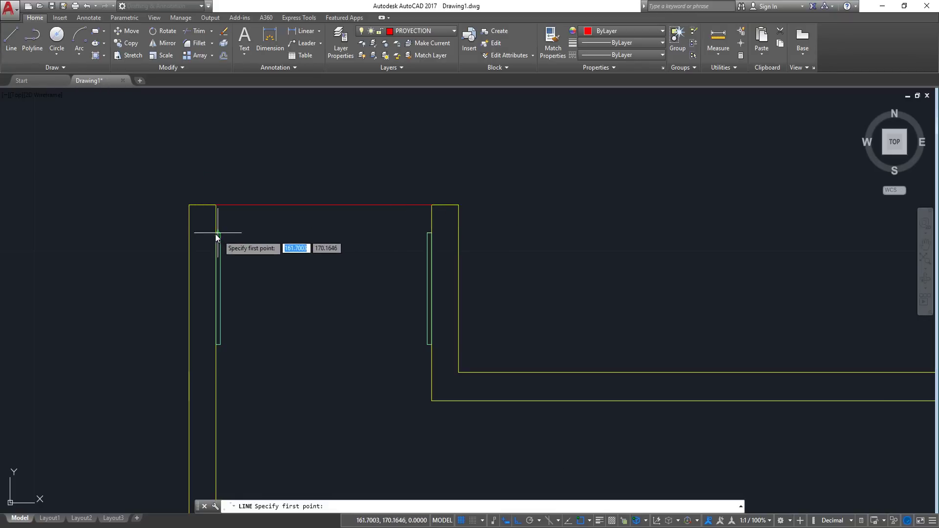
left_click(215, 233)
left_click(431, 233)
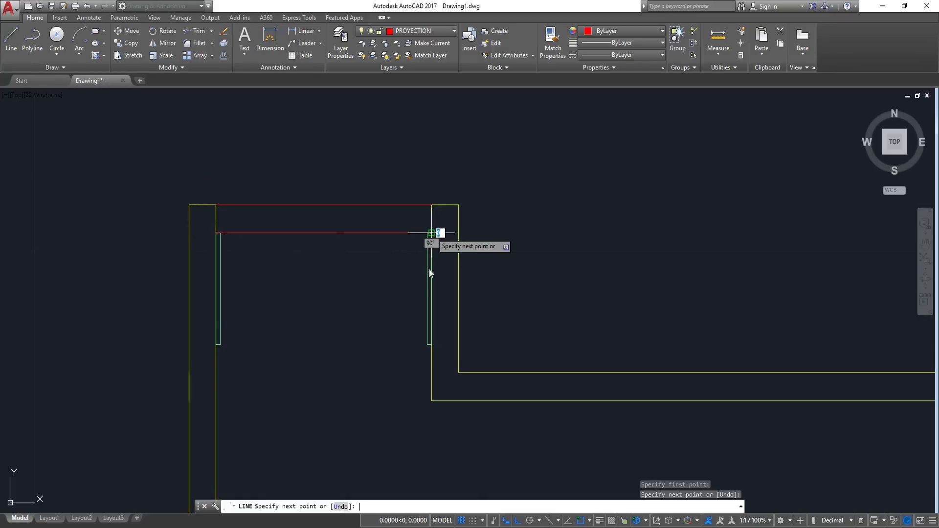
key("Return")
Load the ACAD_ISO02W100 dashed linetype from acadiso.lin into the drawing
left_click(344, 153)
left_click(295, 271)
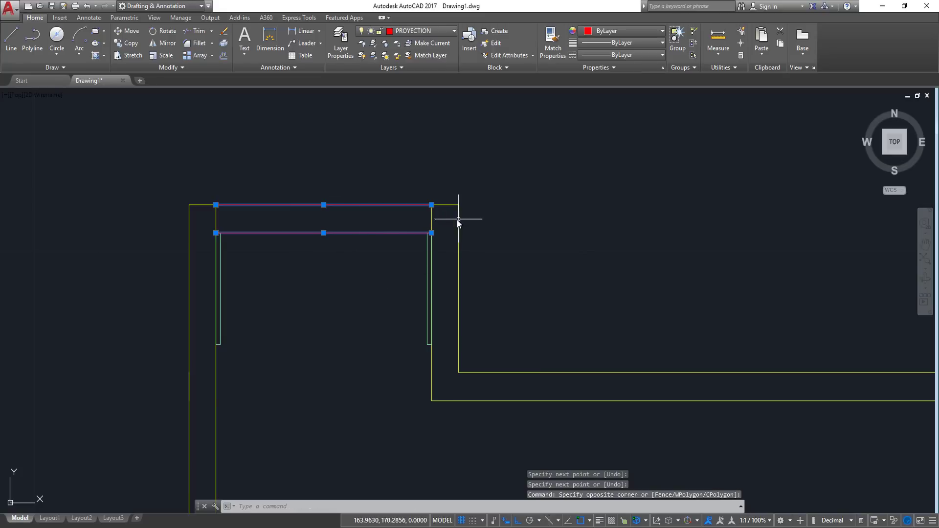
left_click(608, 55)
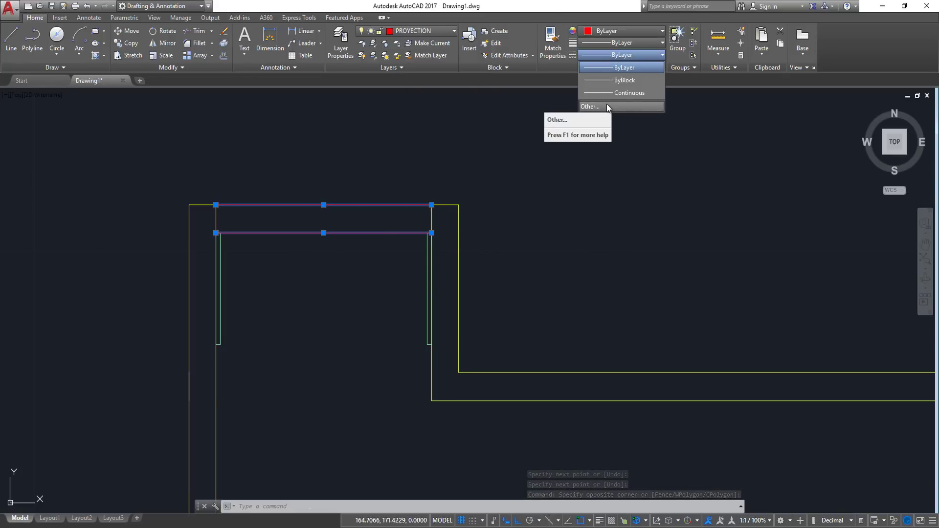
left_click(606, 103)
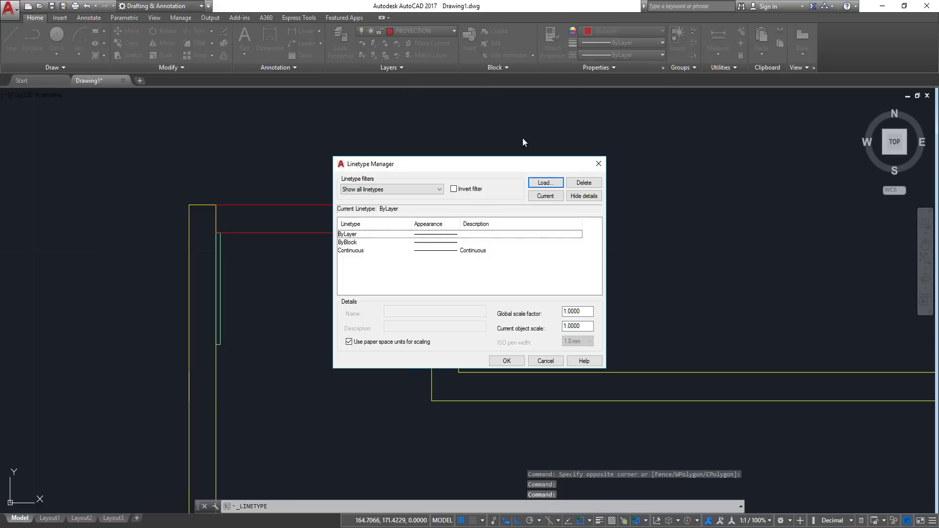
left_click(539, 188)
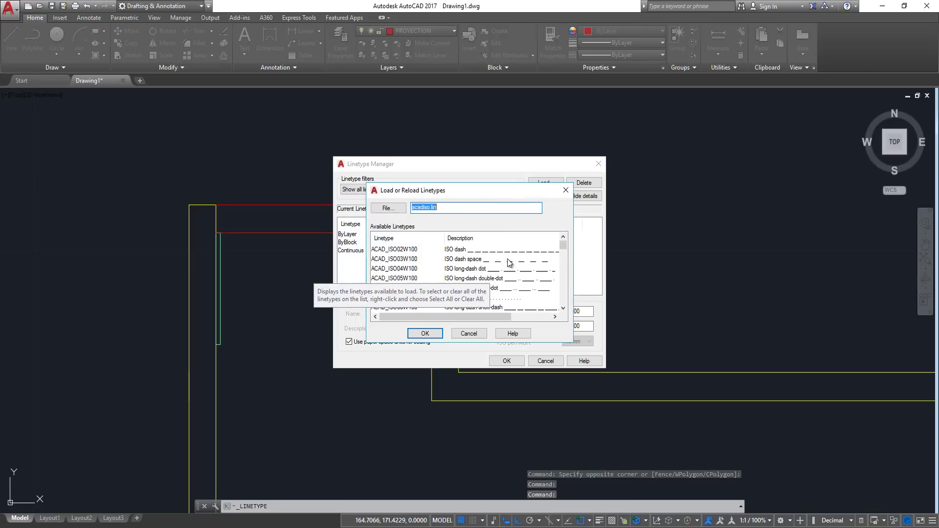
scroll(503, 283, "down", 2)
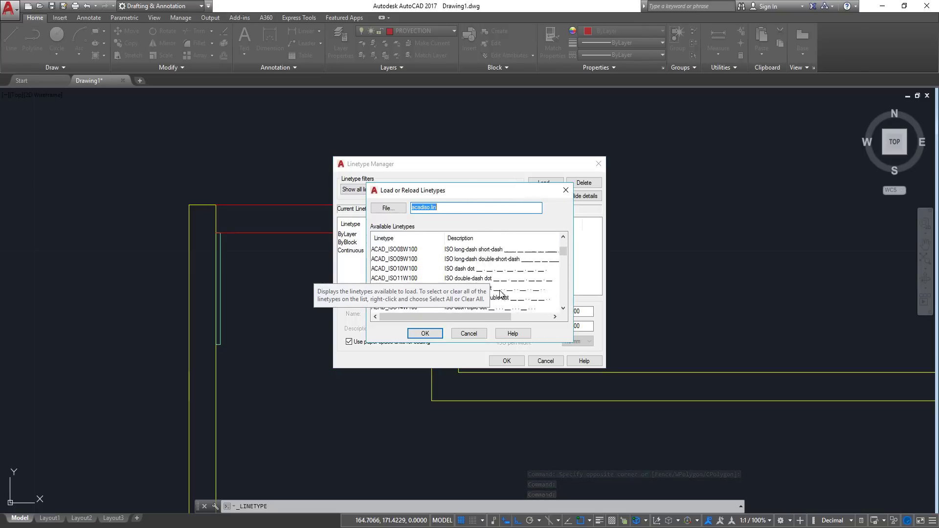
scroll(501, 279, "up", 2)
left_click(497, 252)
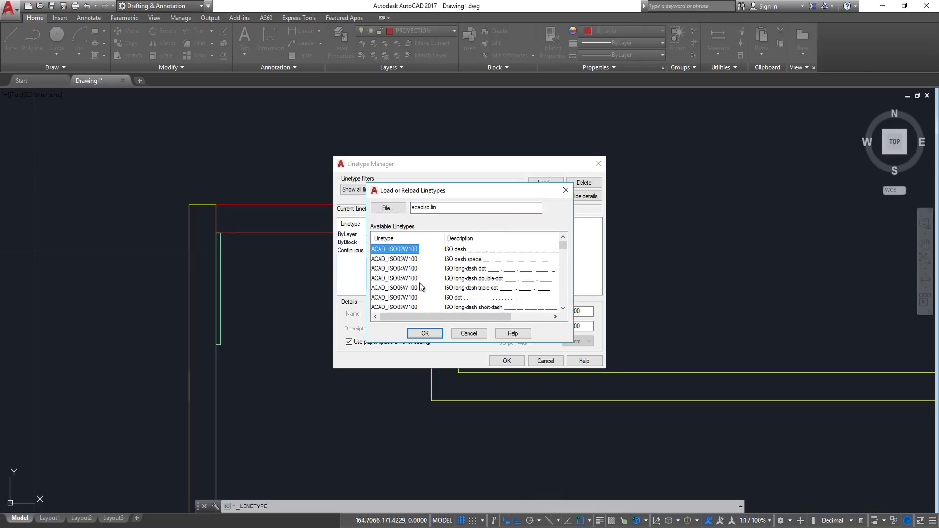
left_click(424, 337)
left_click(458, 252)
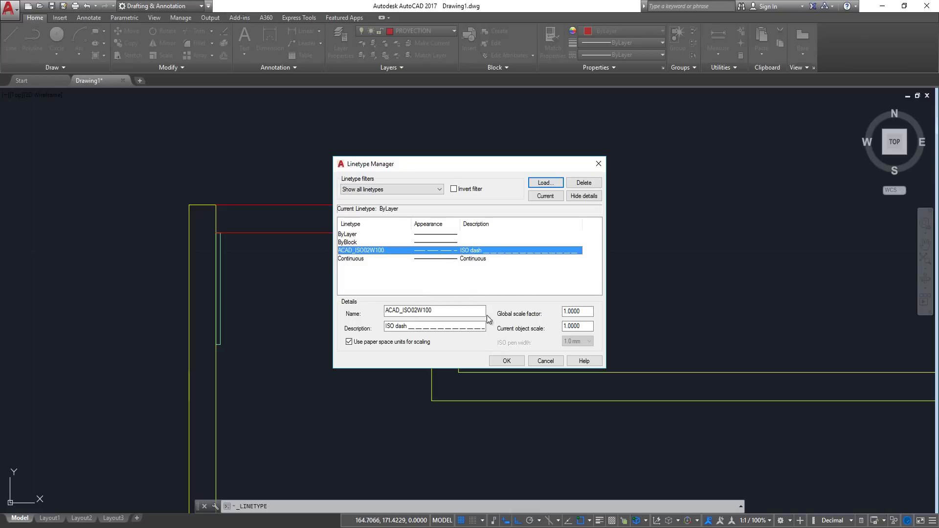
left_click(507, 360)
Apply the ACAD_ISO02W100 linetype to both projection lines across the doorway
left_click(409, 201)
left_click(345, 310)
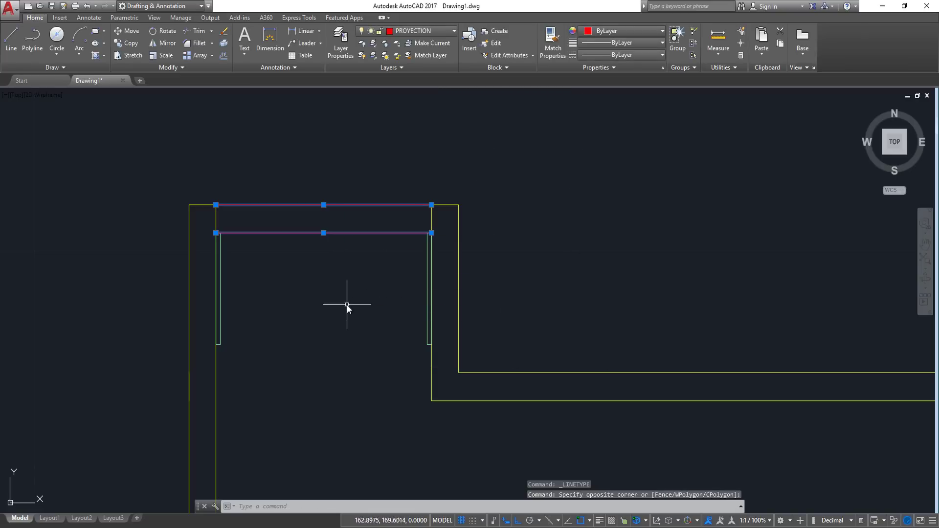
left_click(620, 55)
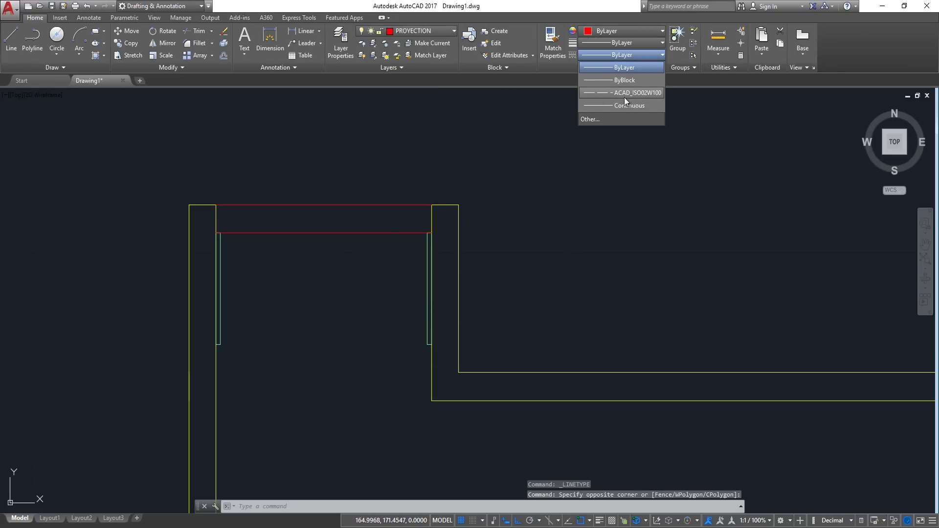
left_click(638, 93)
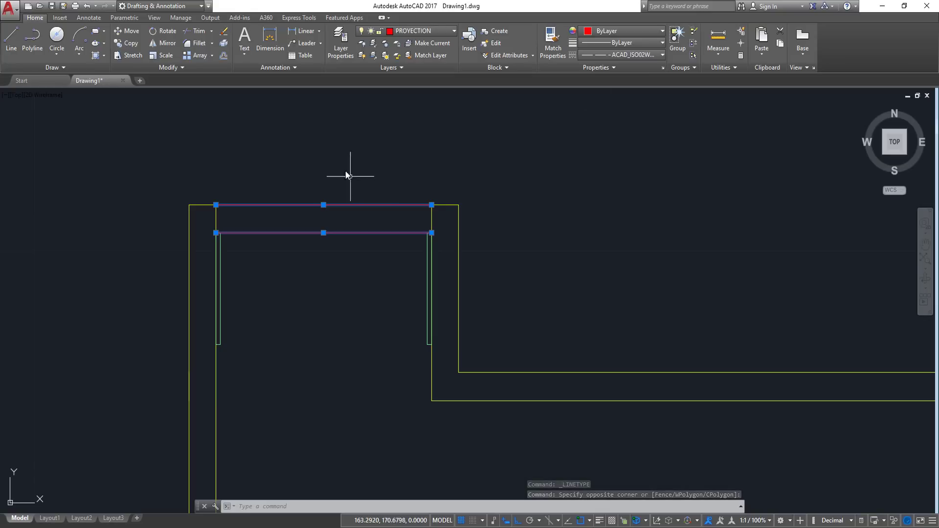
key("Escape")
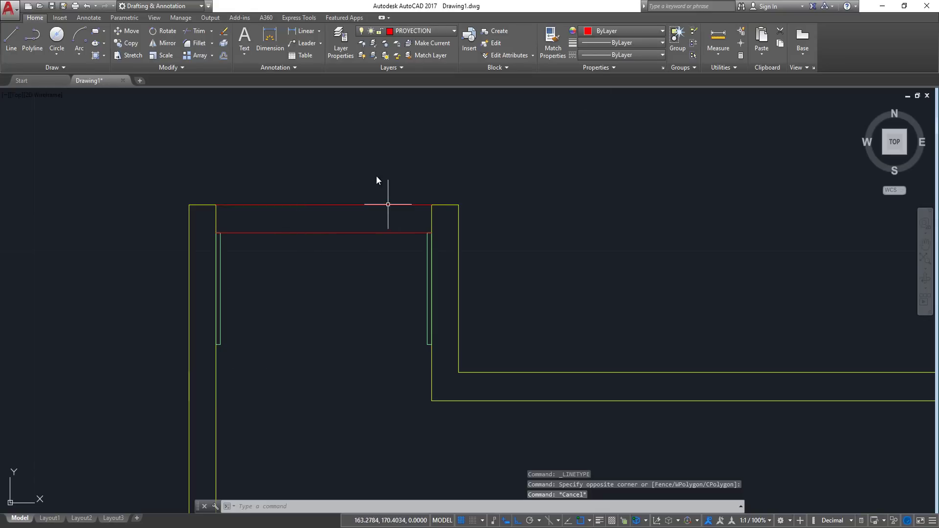
Set the linetype scale of both doorway projection lines to 0.01, after trying 0.1, and close the properties
left_click(355, 193)
left_click(324, 267)
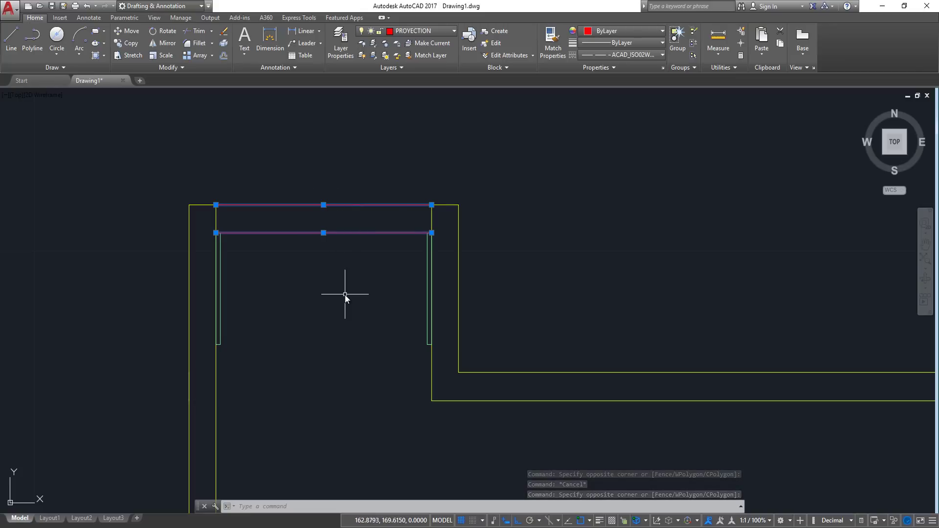
type("ch")
key("Return")
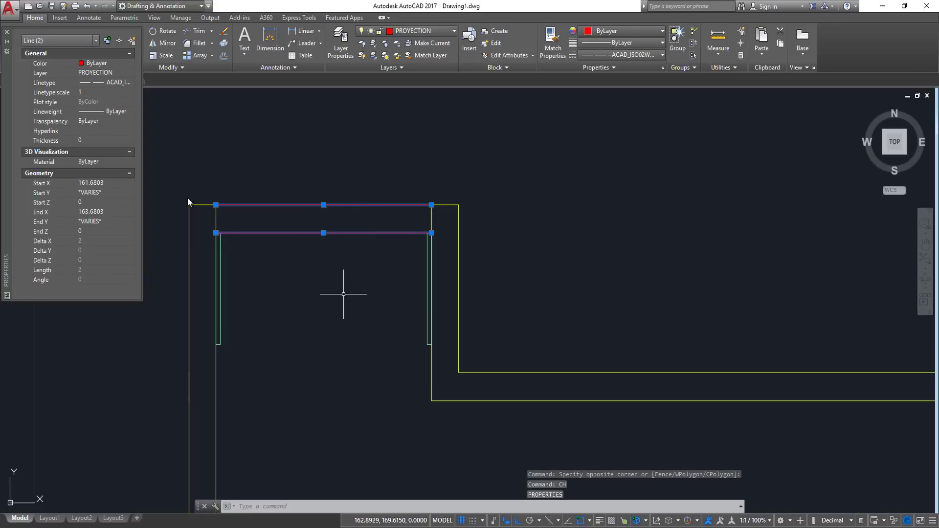
left_click(90, 93)
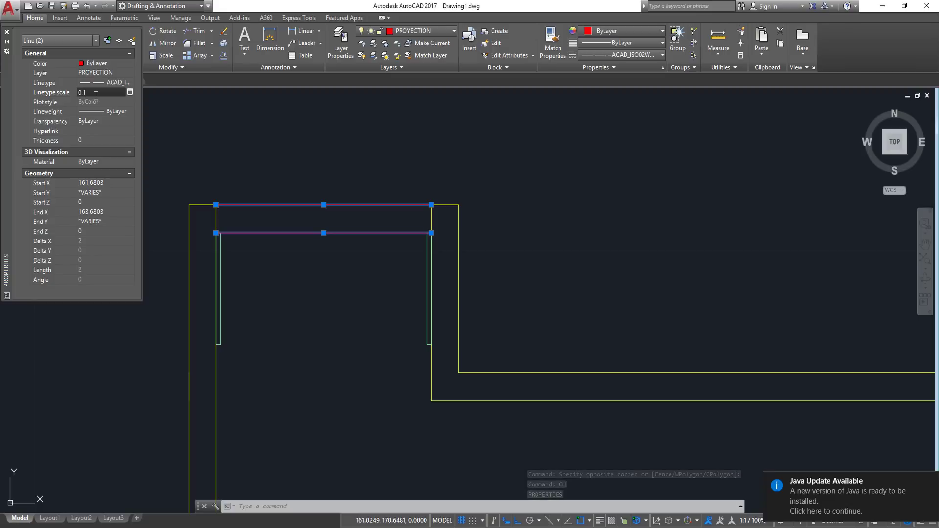
key("Return")
left_click(96, 95)
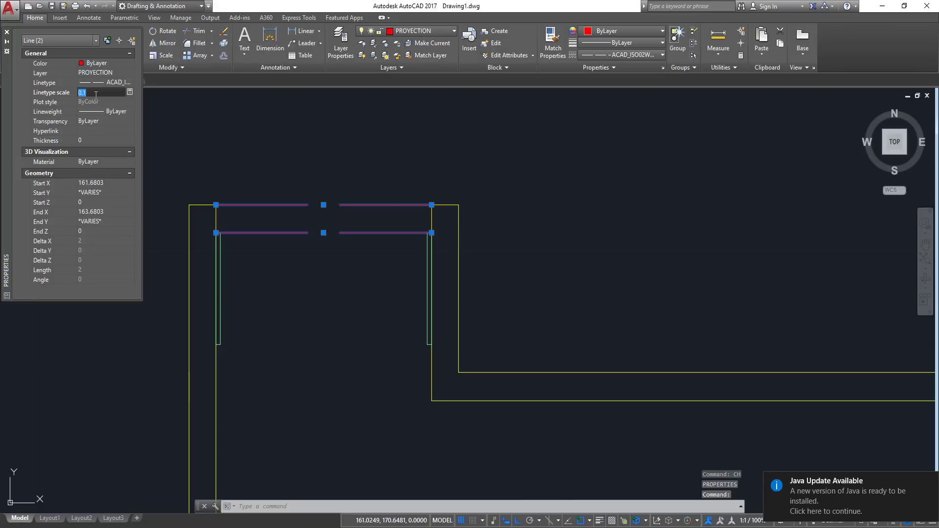
type("0.01")
key("Return")
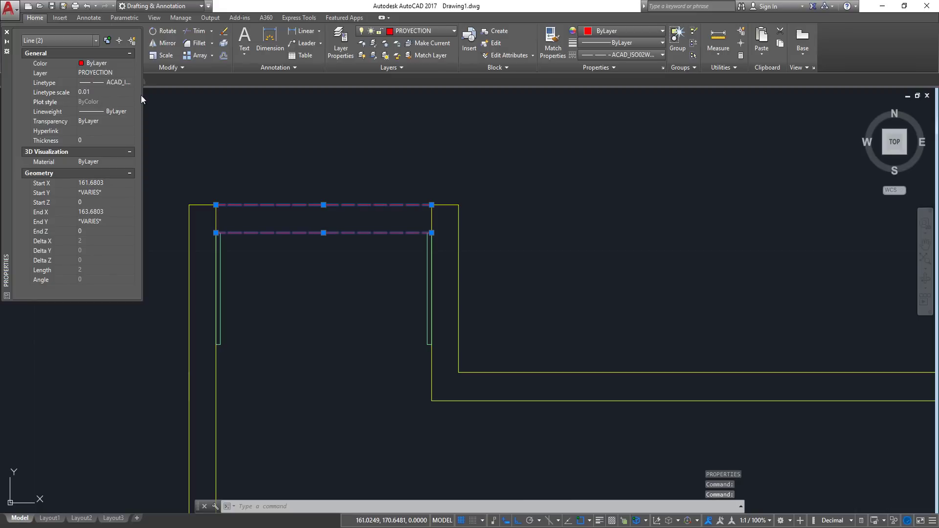
left_click(7, 33)
key("Escape")
key("Escape")
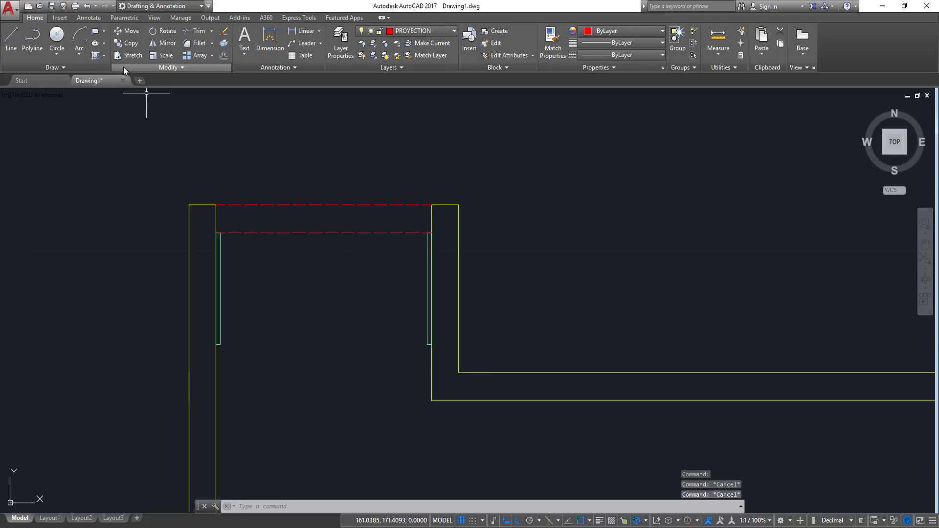
Draw the left leaf's swing as a Start, Center, End arc from its lower wall-side corner, centered on its upper one, to the doorway's middle
left_click(79, 55)
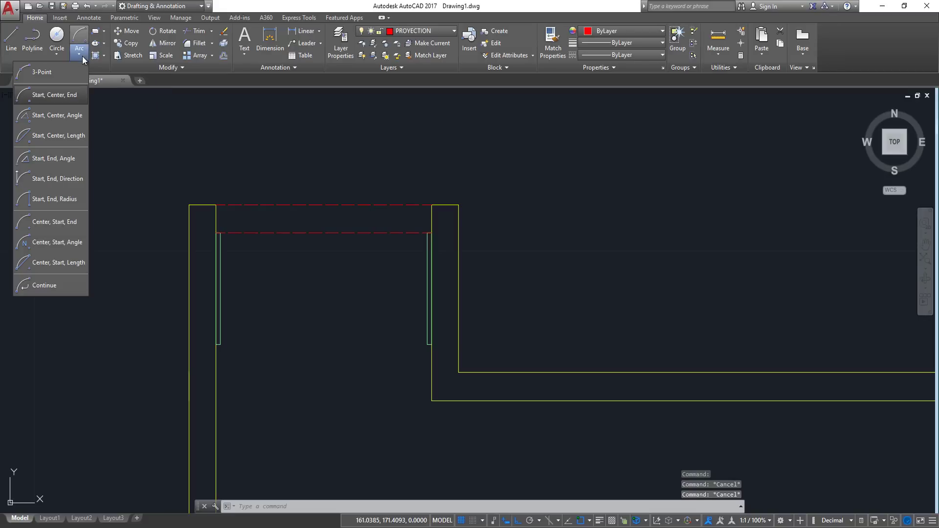
left_click(45, 98)
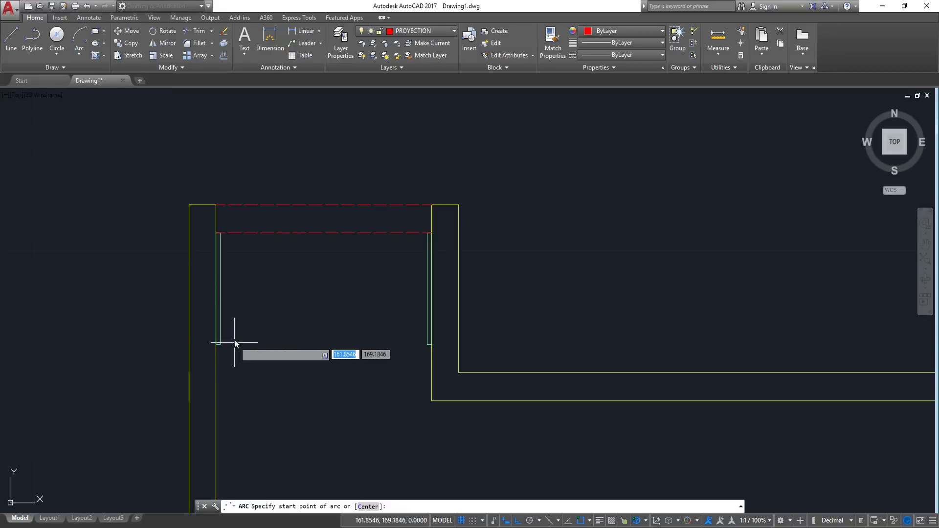
scroll(225, 340, "up", 6)
left_click(170, 407)
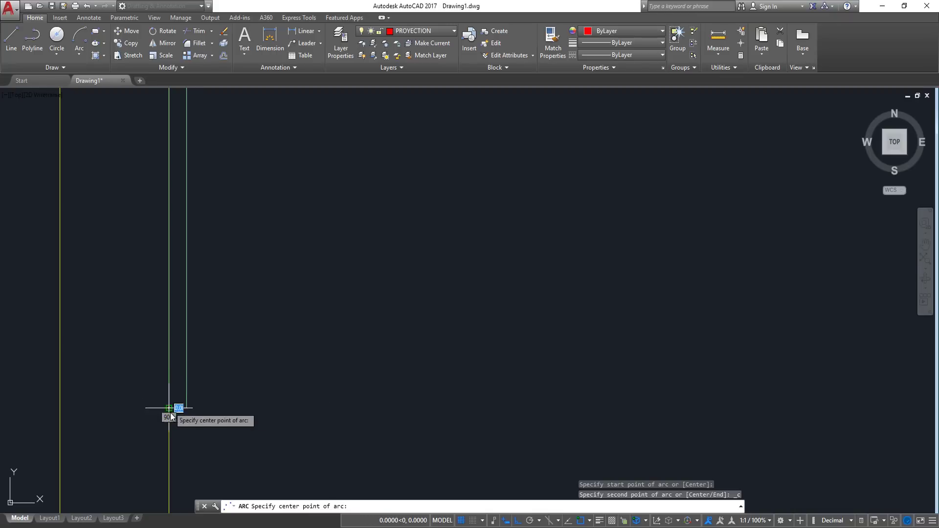
scroll(157, 256, "down", 3)
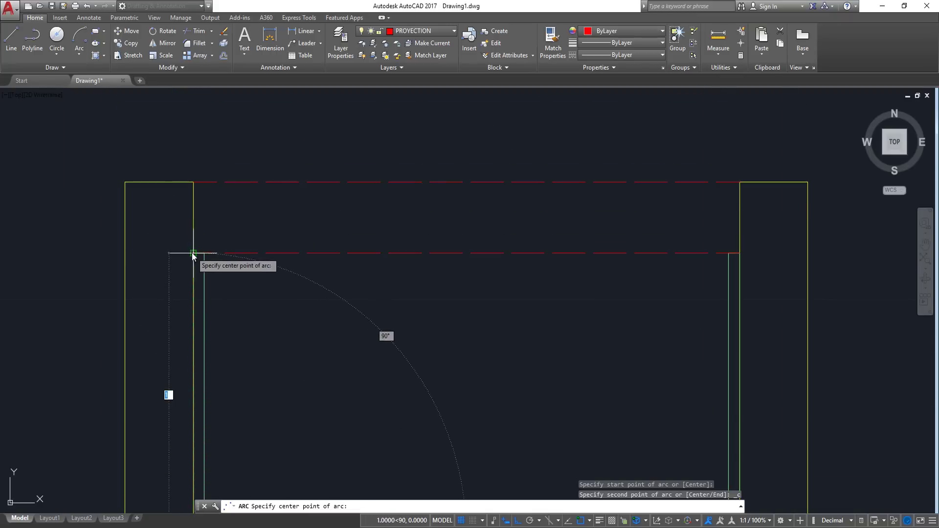
left_click(193, 253)
left_click(468, 253)
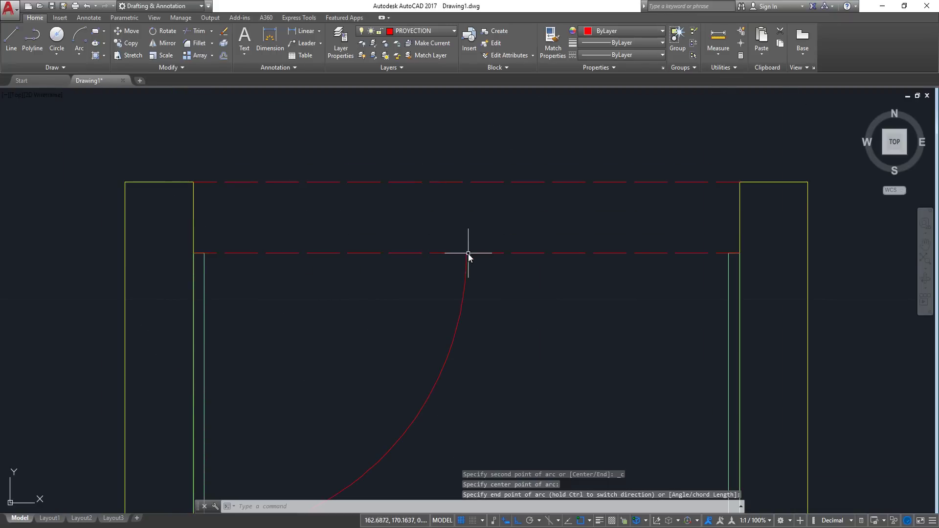
Mirror the door swing arc about a vertical axis through the doorway's middle, keeping the original arc
scroll(399, 295, "down", 4)
left_click(407, 275)
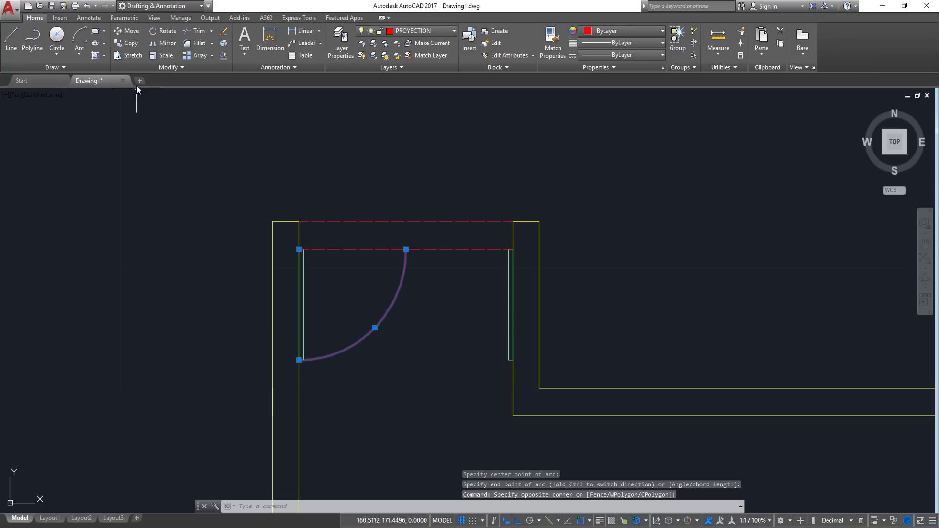
left_click(169, 45)
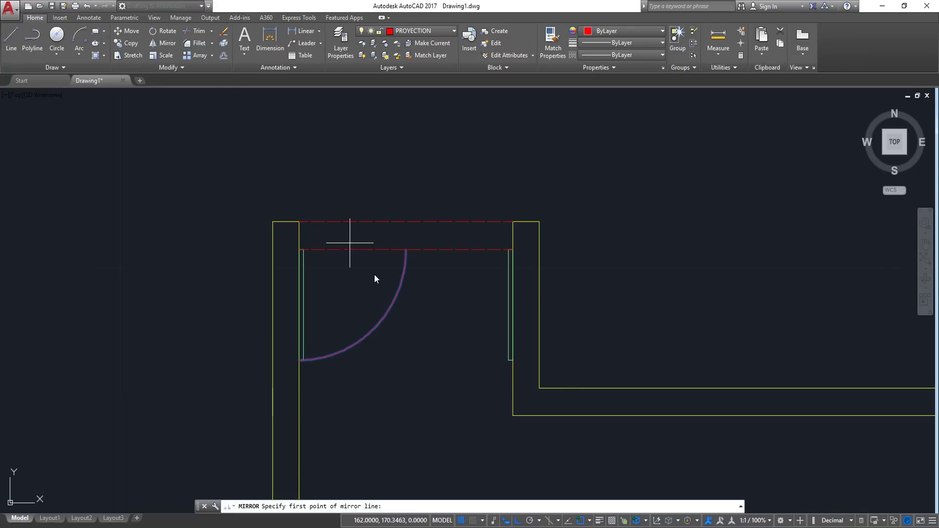
left_click(407, 248)
left_click(407, 434)
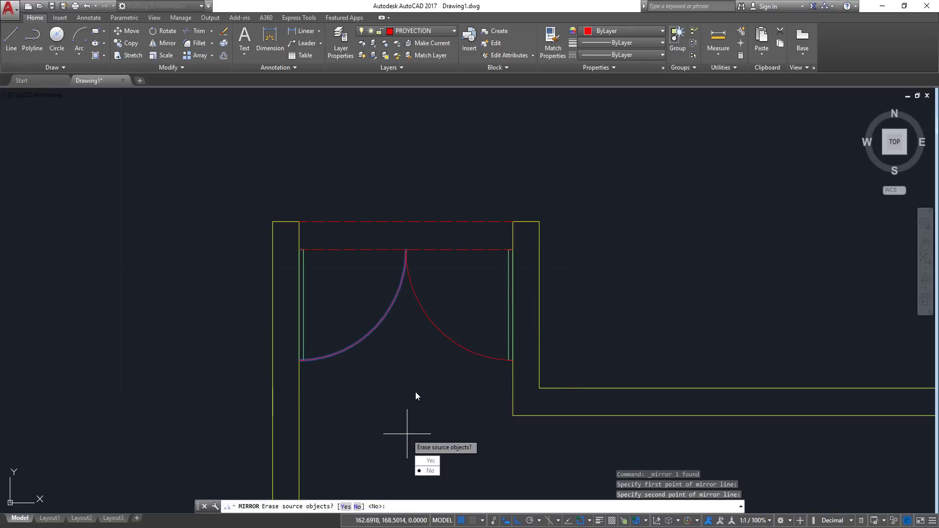
key("Return")
Match the properties of the inner dashed projection line onto both door swing arcs
scroll(418, 251, "up", 5)
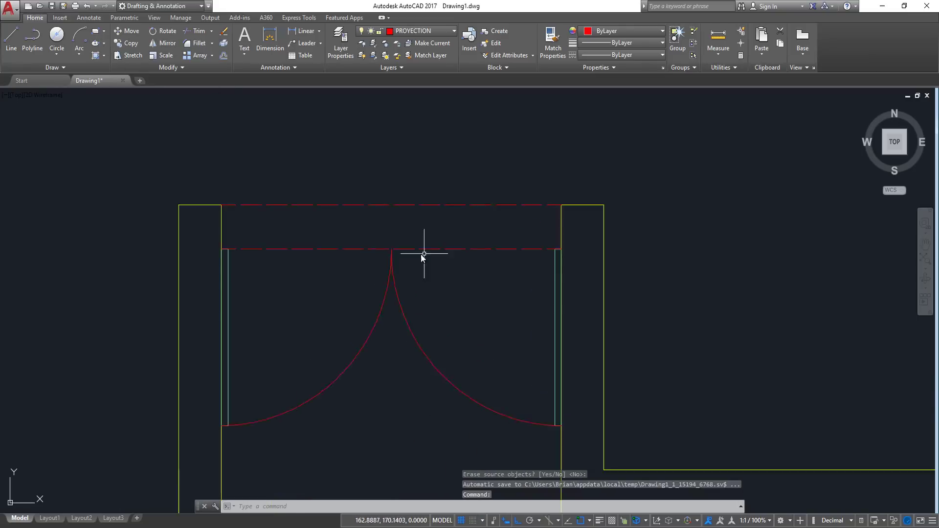
scroll(328, 251, "down", 3)
mouse_move(293, 218)
middle_mouse_down()
mouse_move(319, 268)
mouse_move(352, 222)
middle_mouse_up()
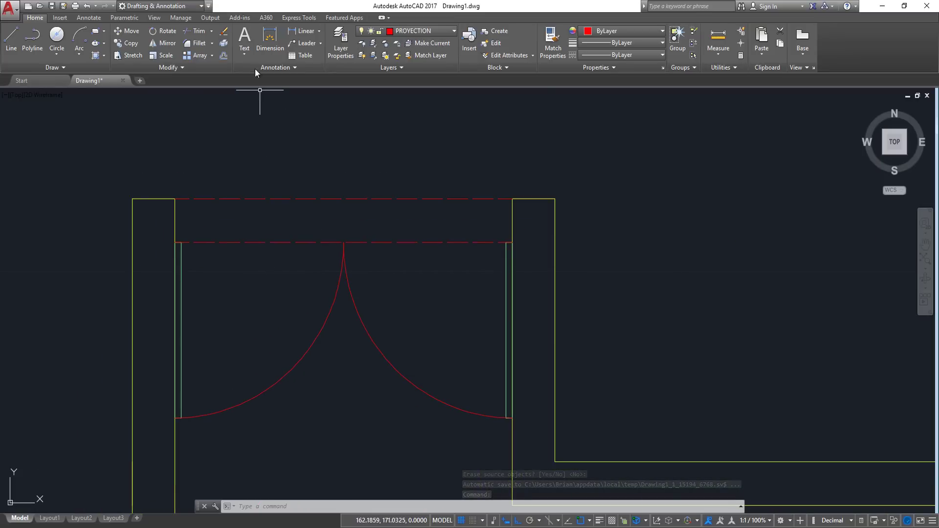
left_click(551, 41)
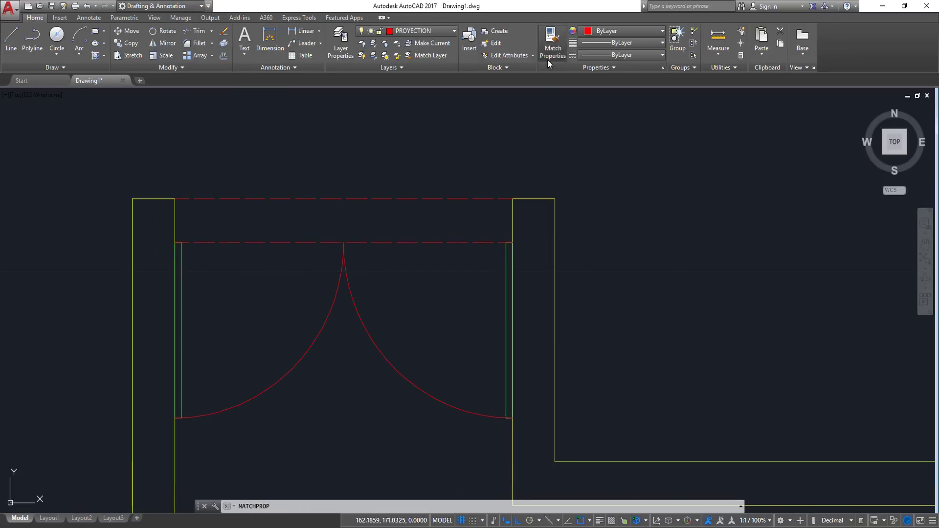
left_click(439, 242)
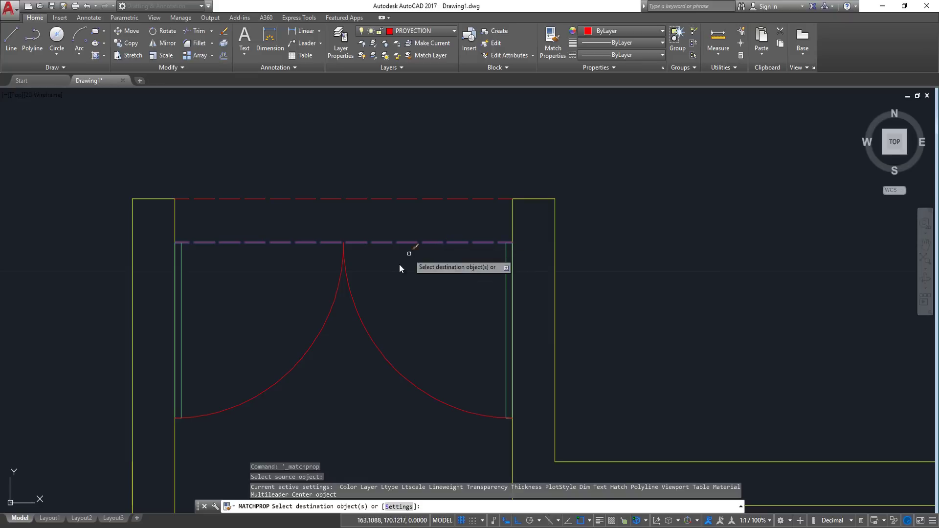
left_click(399, 264)
scroll(343, 316, "down", 3)
left_click(369, 322)
scroll(357, 293, "down", 2)
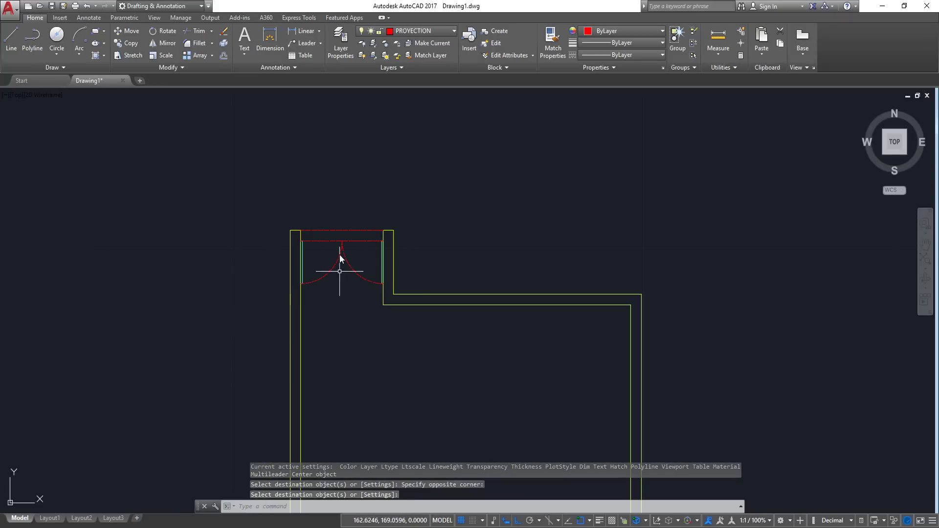
scroll(340, 254, "up", 4)
key("Return")
Check which layer the right door leaf belongs to and review the double door
left_click(441, 242)
left_click(401, 255)
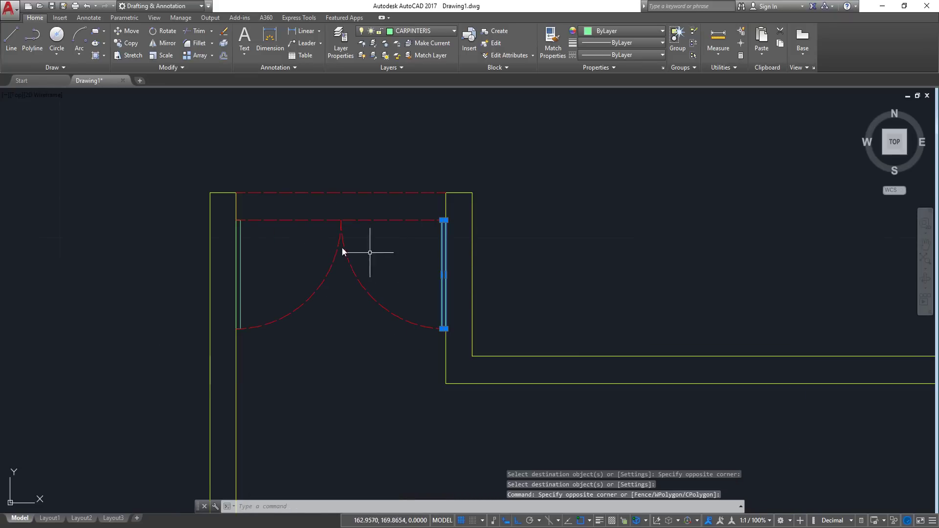
scroll(207, 247, "down", 5)
key("Escape")
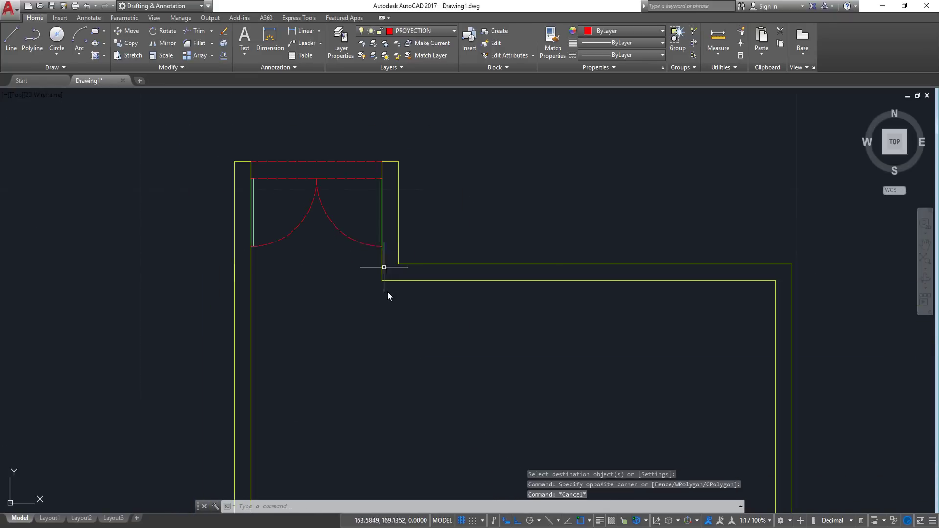
scroll(295, 199, "up", 4)
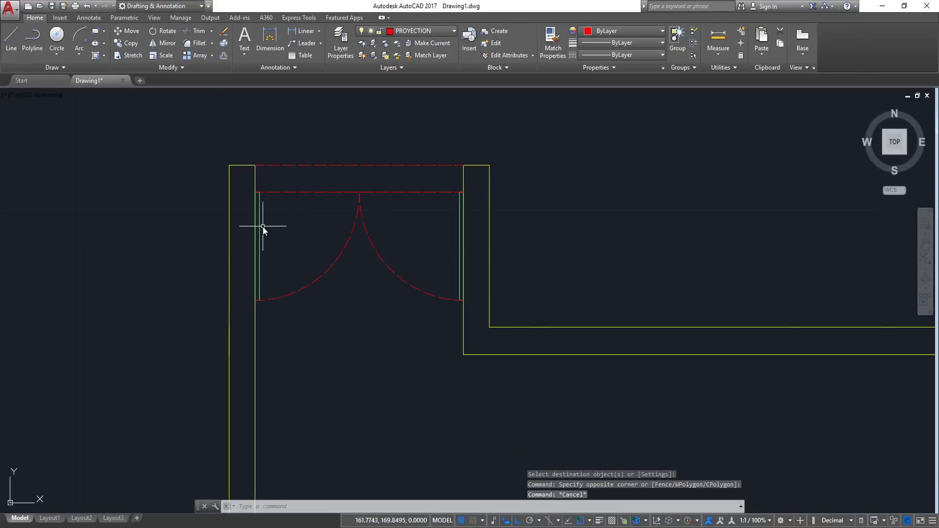
Add the multiline text label LIVINGROOM inside the room, just below and beside the double door
scroll(300, 209, "down", 4)
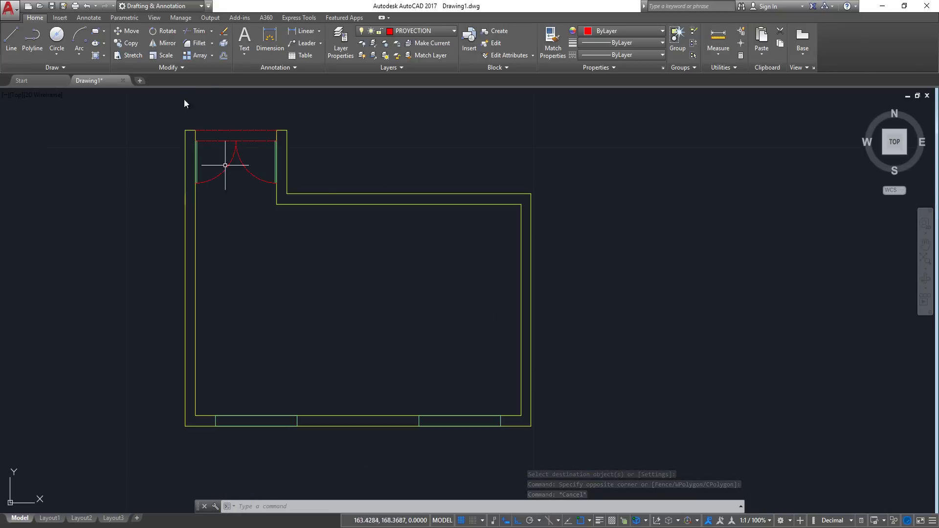
left_click(246, 38)
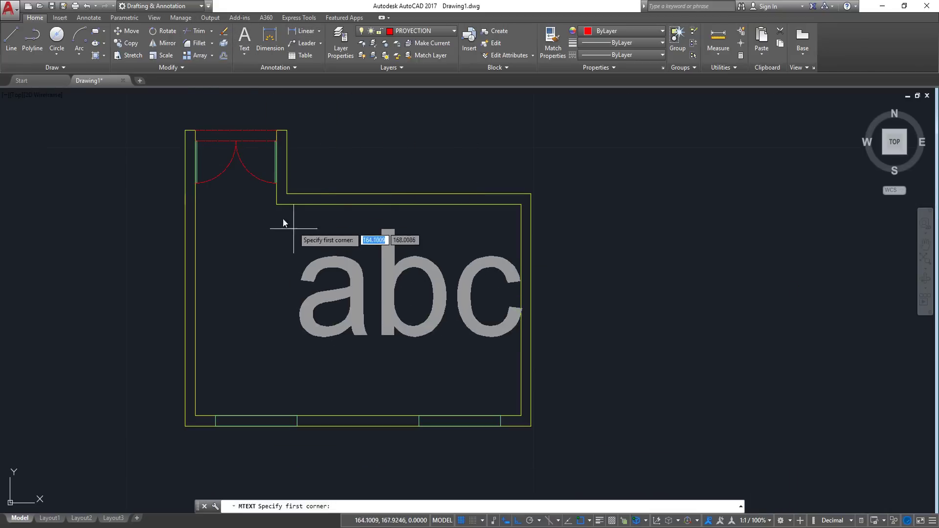
left_click(271, 215)
left_click(443, 275)
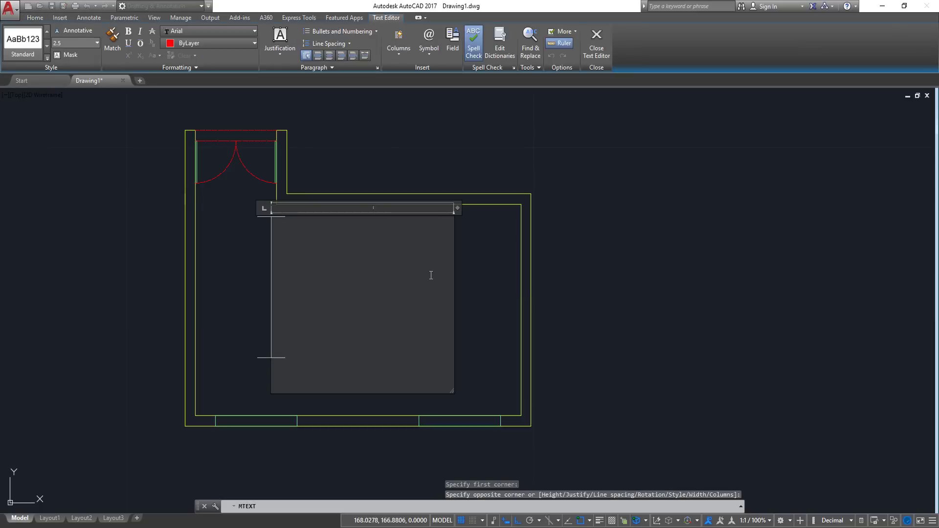
type("LIVINGROOM")
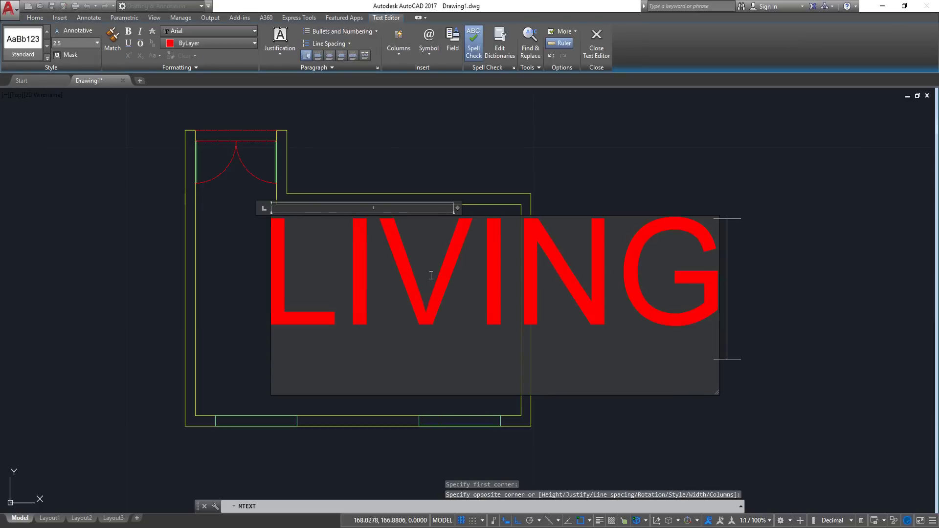
key("BackSpace")
key("BackSpace")
key("BackSpace")
key("BackSpace")
type("ROOM")
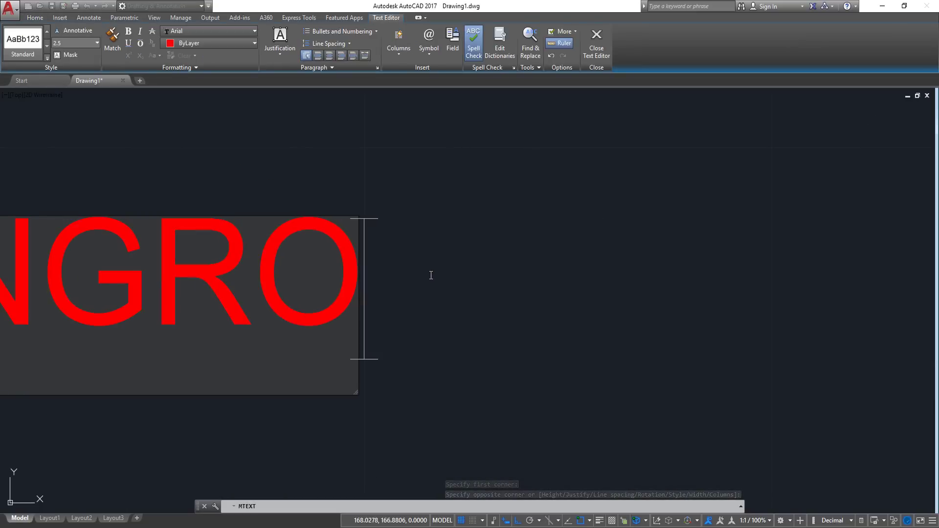
left_click(545, 154)
scroll(523, 268, "down", 5)
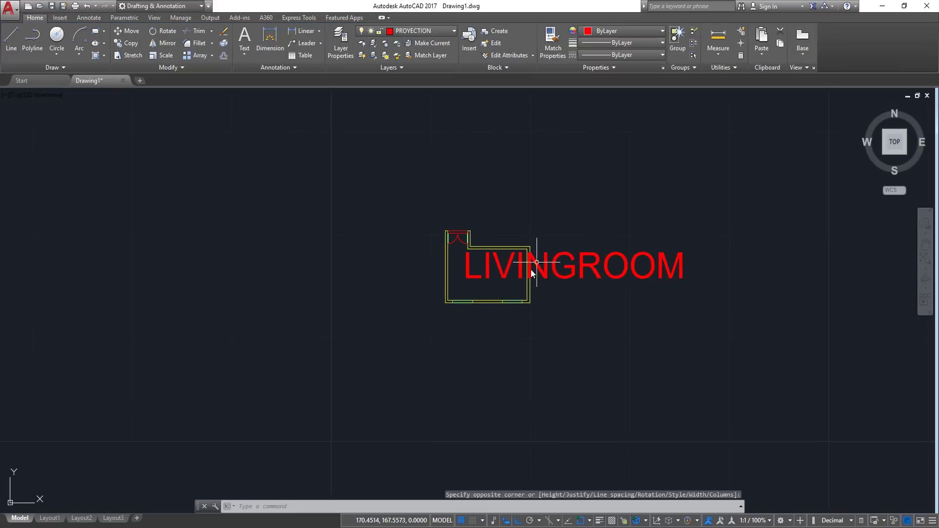
Assign the LIVINGROOM label to the TEXT layer
scroll(463, 289, "up", 3)
left_click(440, 259)
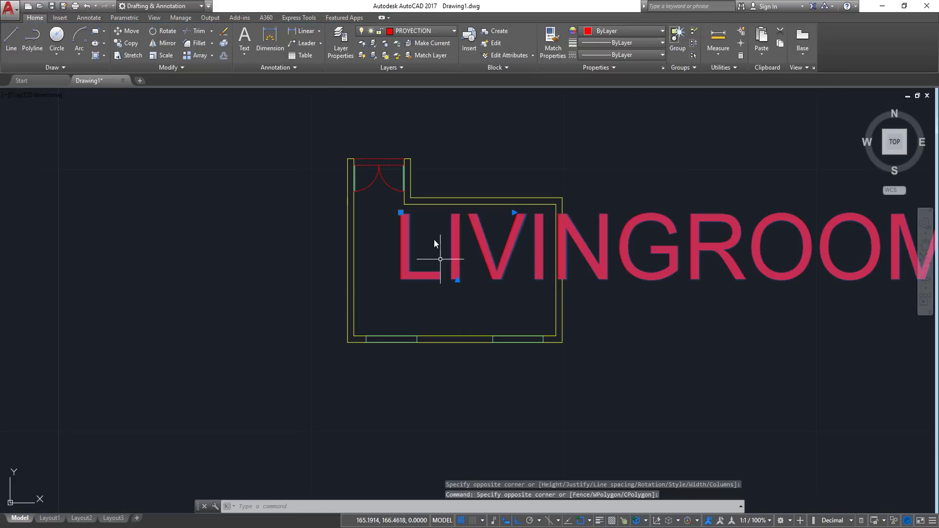
left_click(420, 31)
left_click(412, 141)
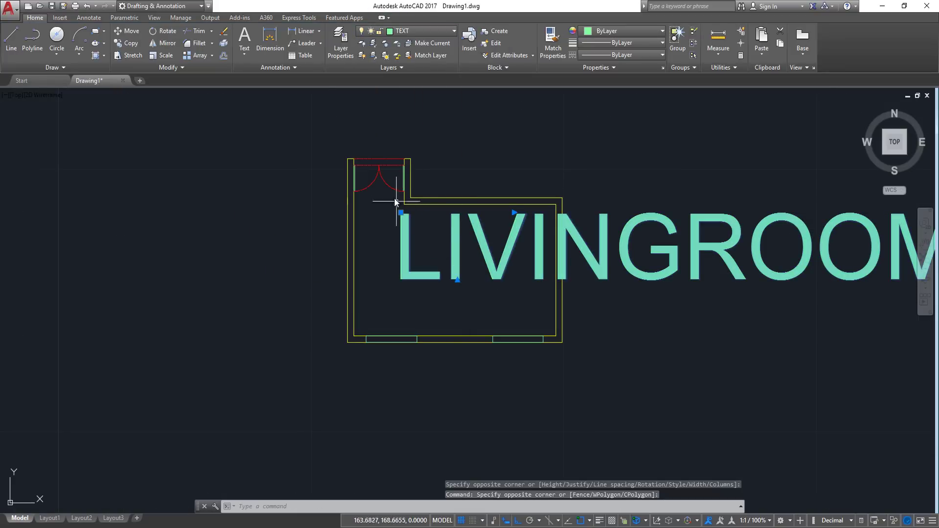
Scale the LIVINGROOM label by a factor of 0.5 from a base point near its first letters
left_click(161, 55)
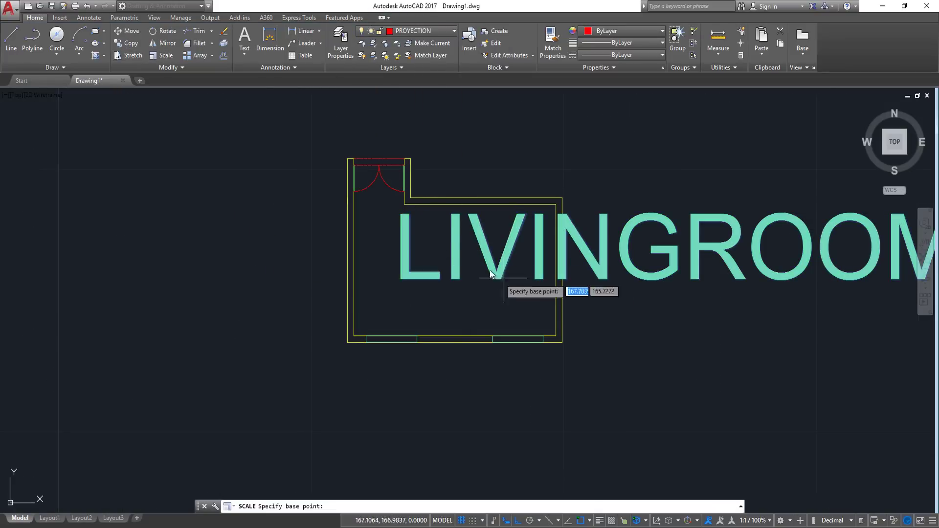
left_click(457, 236)
type(".5")
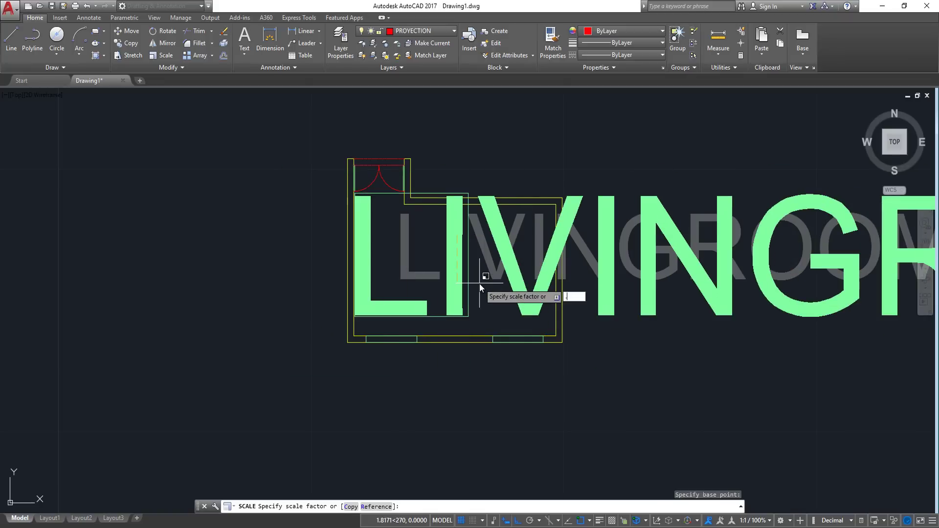
key("Return")
Scale the LIVINGROOM label down again by a freehand factor of about 0.29 so it fits inside the room
left_click(480, 255)
key("space")
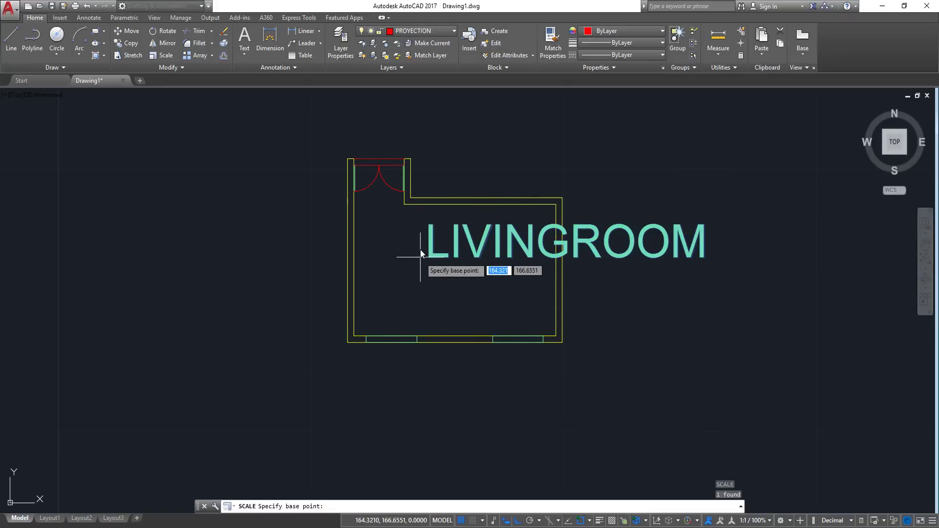
left_click(430, 249)
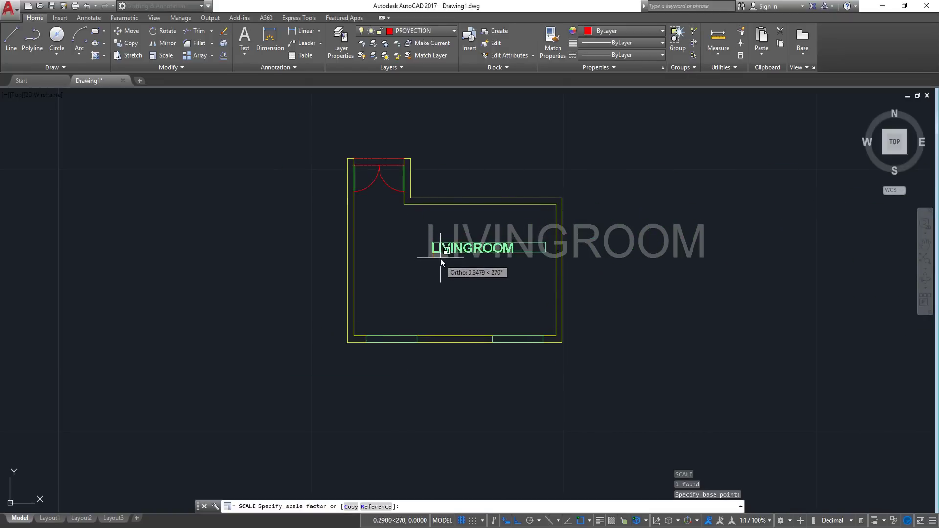
left_click(440, 258)
Move the LIVINGROOM label with Ortho off to just below the room's upper wall
left_click(451, 228)
left_click(335, 163)
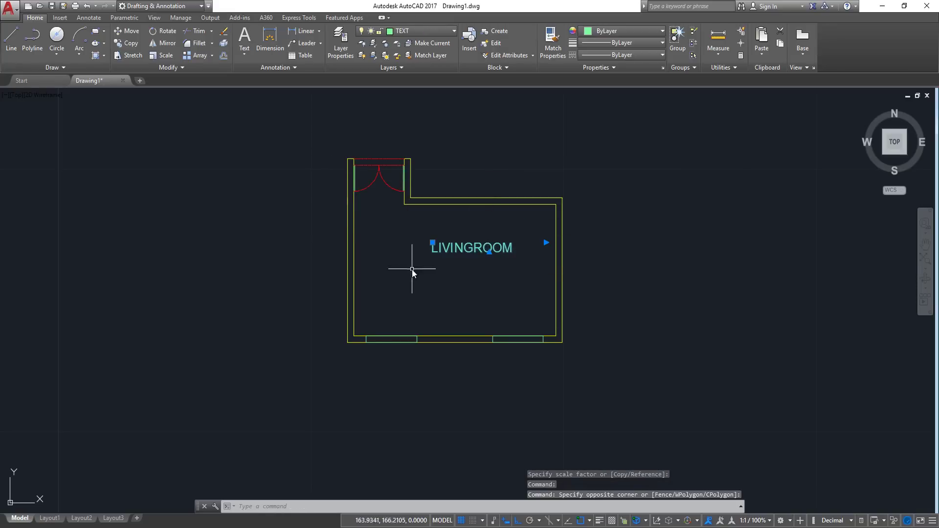
left_click(127, 31)
left_click(500, 276)
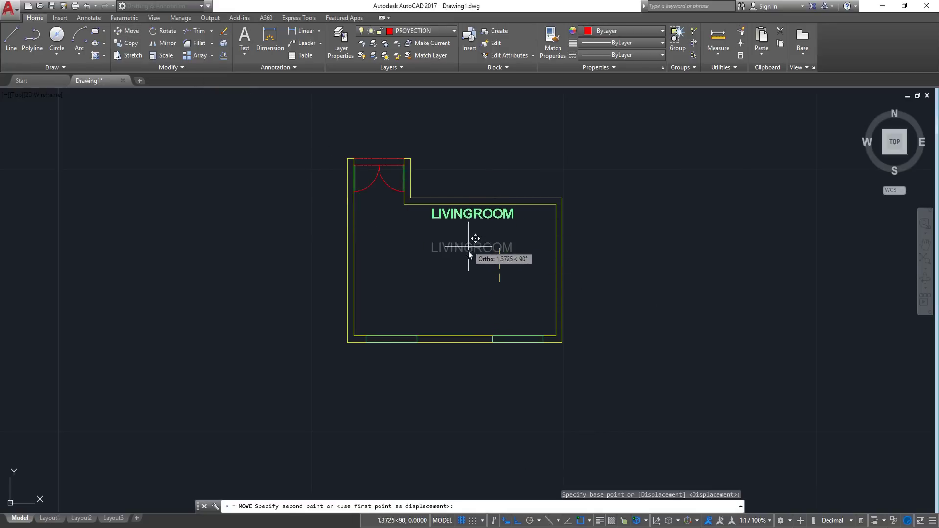
left_click(517, 521)
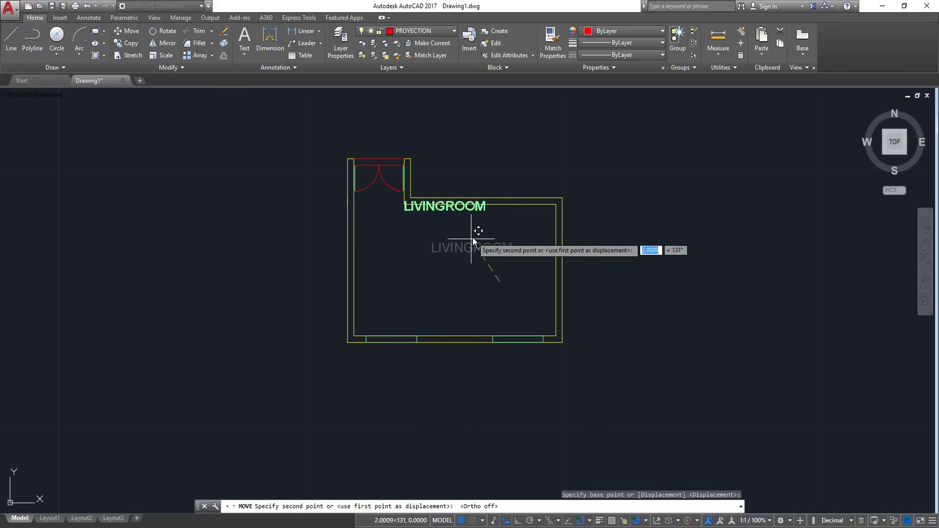
scroll(474, 237, "up", 4)
left_click(512, 273)
scroll(451, 246, "down", 4)
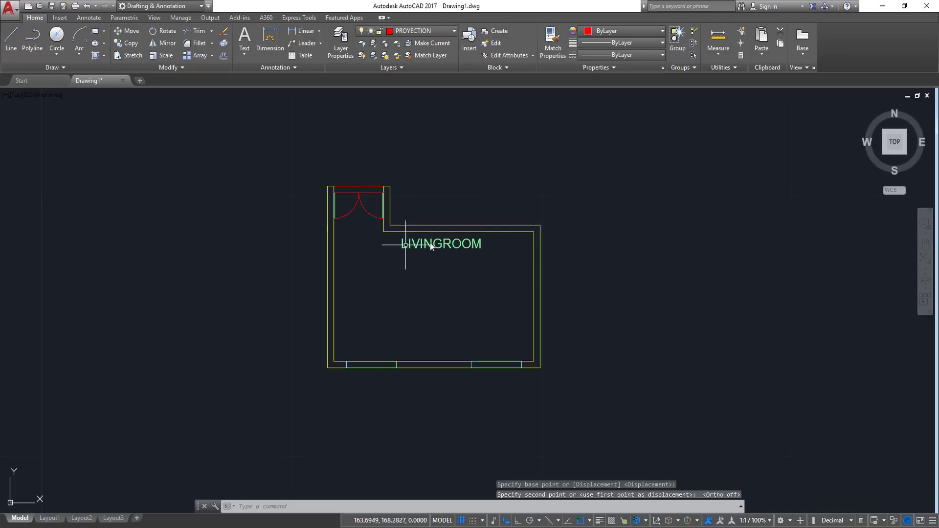
scroll(429, 198, "up", 2)
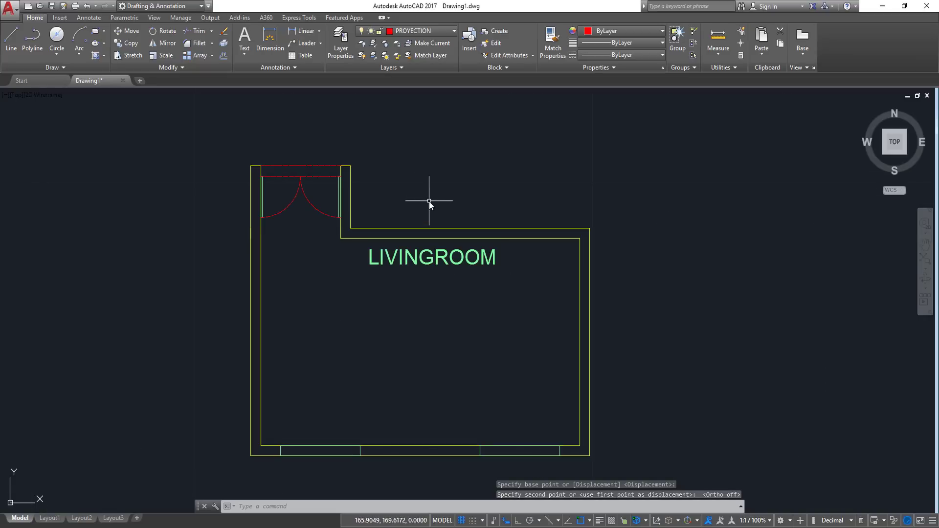
Create a new layer named HATCH
left_click(336, 37)
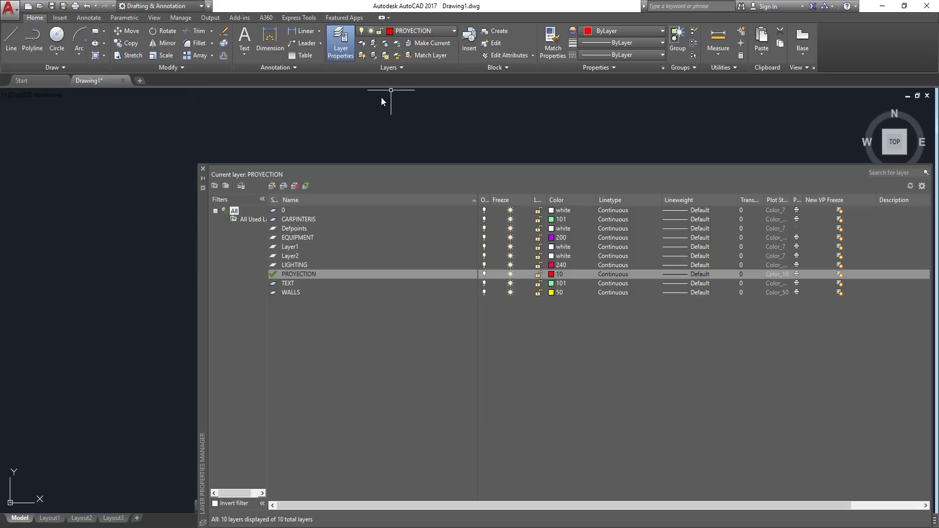
left_click(272, 186)
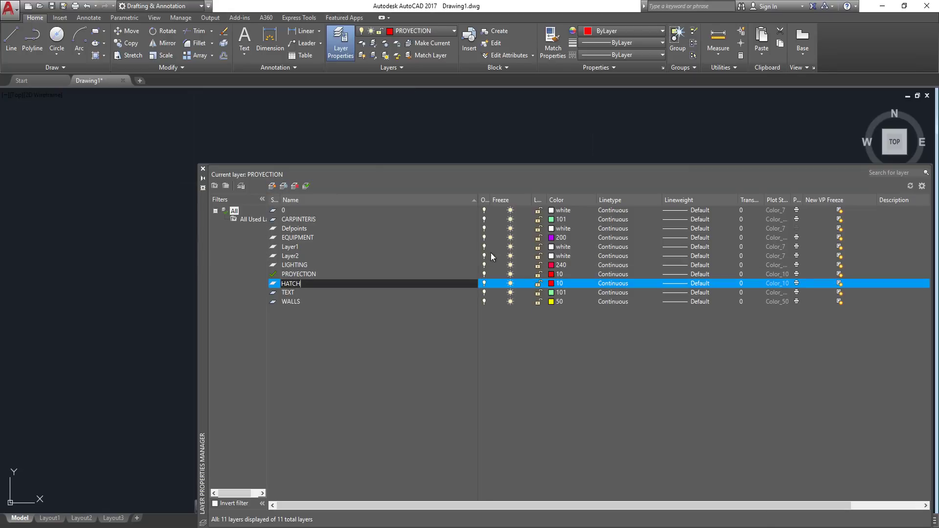
type("HATCH")
key("Return")
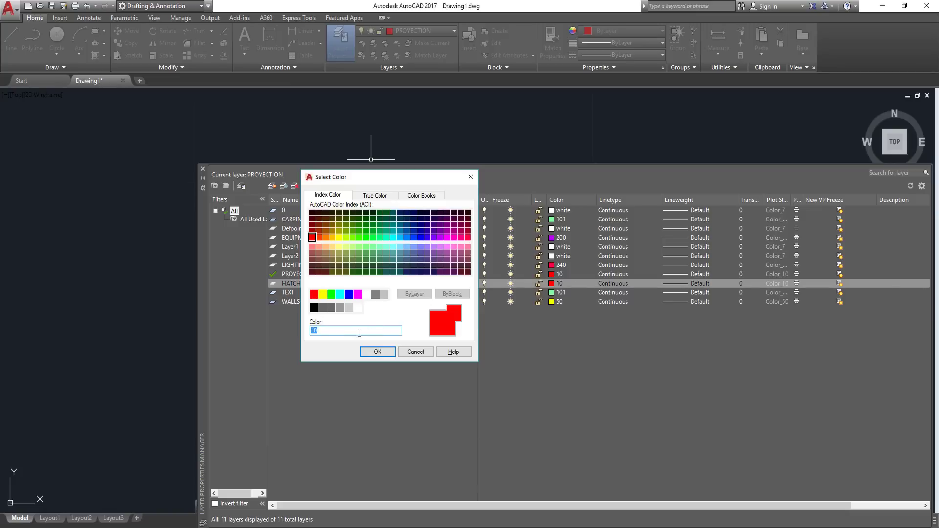
Set the HATCH layer's color to gray and make it the current layer
left_click(348, 307)
left_click(367, 351)
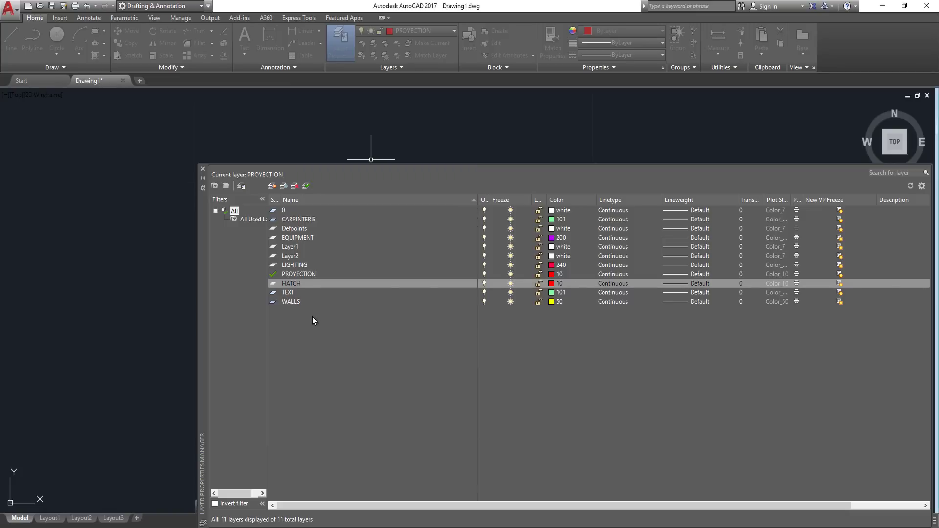
double_click(295, 285)
left_click(203, 170)
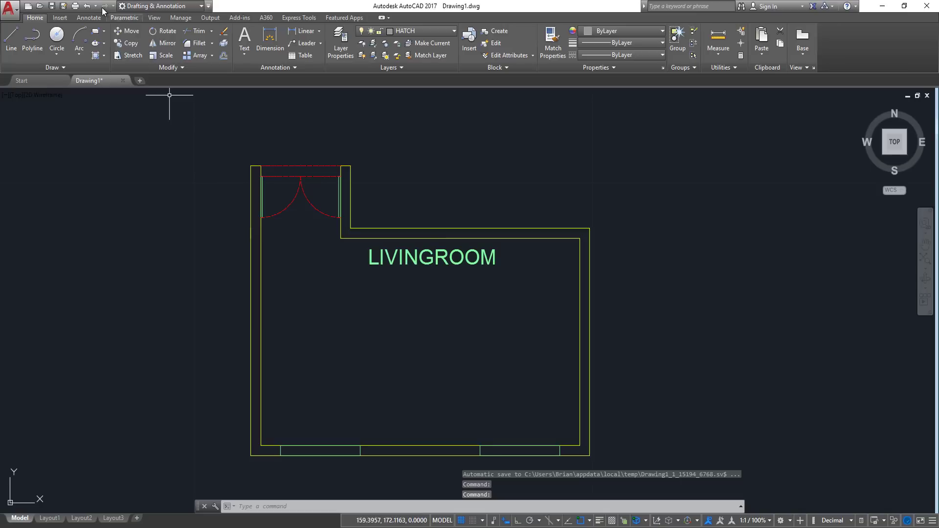
Hatch all wall sections, including the piece between the two windows, with the User defined line pattern
left_click(96, 55)
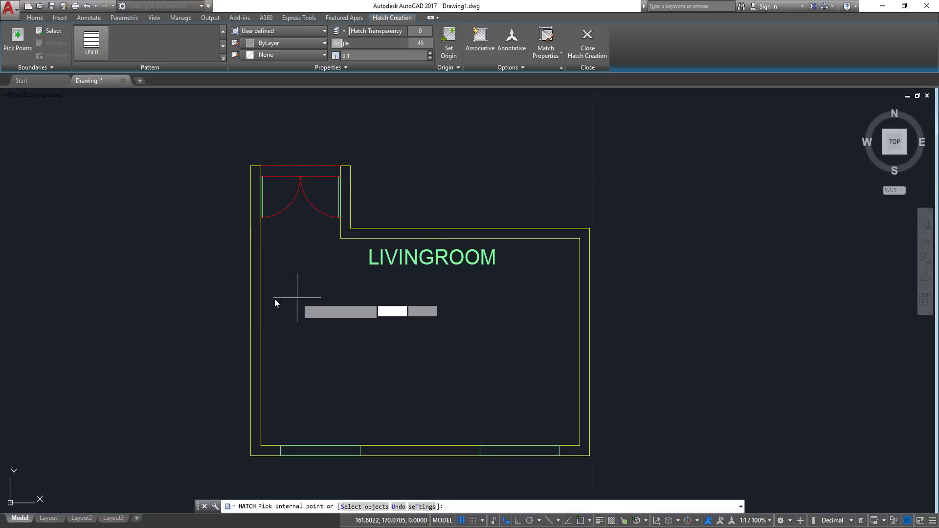
middle_click_drag(212, 275, 210, 272)
left_click(207, 255)
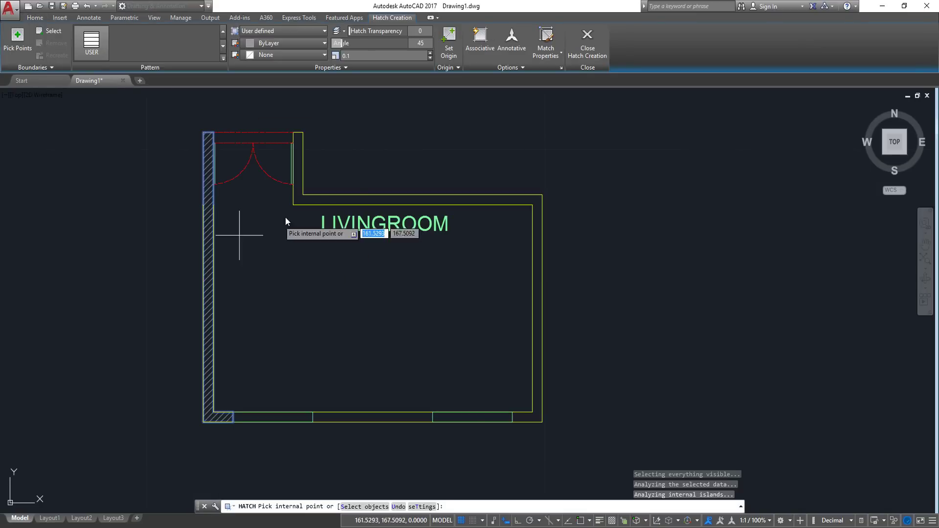
left_click(324, 197)
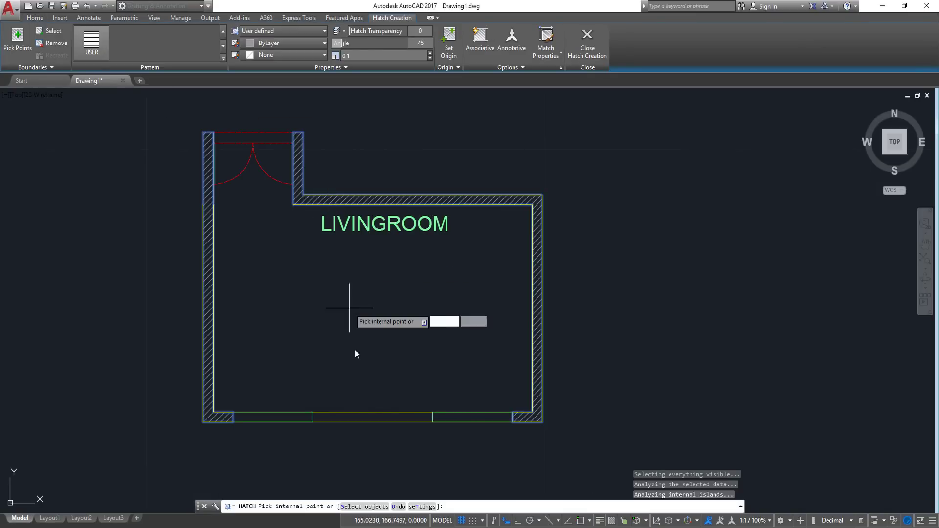
left_click(383, 416)
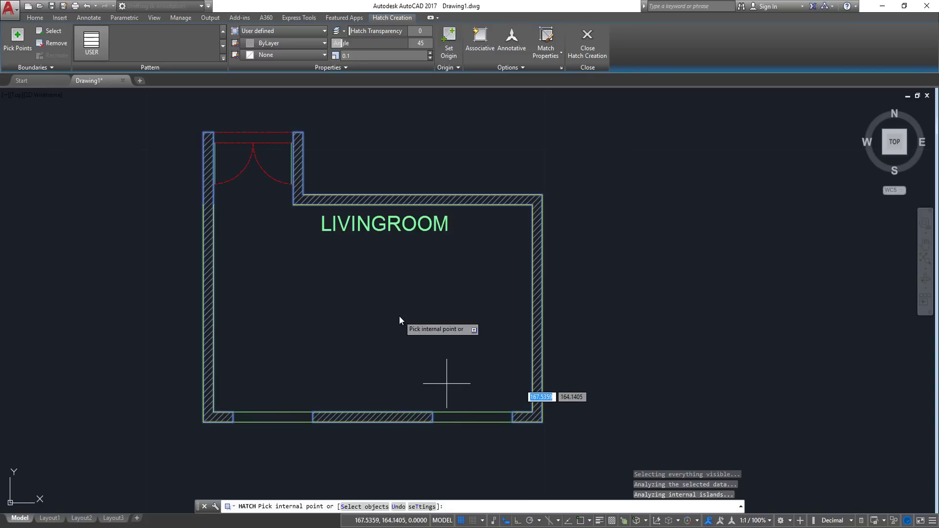
key("Return")
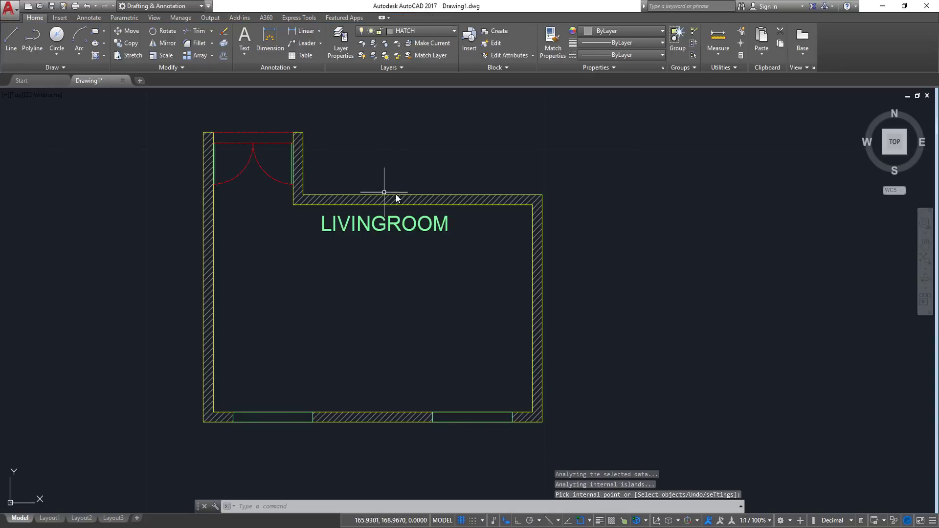
Select the wall hatch for editing and open the full list of hatch patterns
scroll(395, 194, "up", 2)
left_click(364, 198)
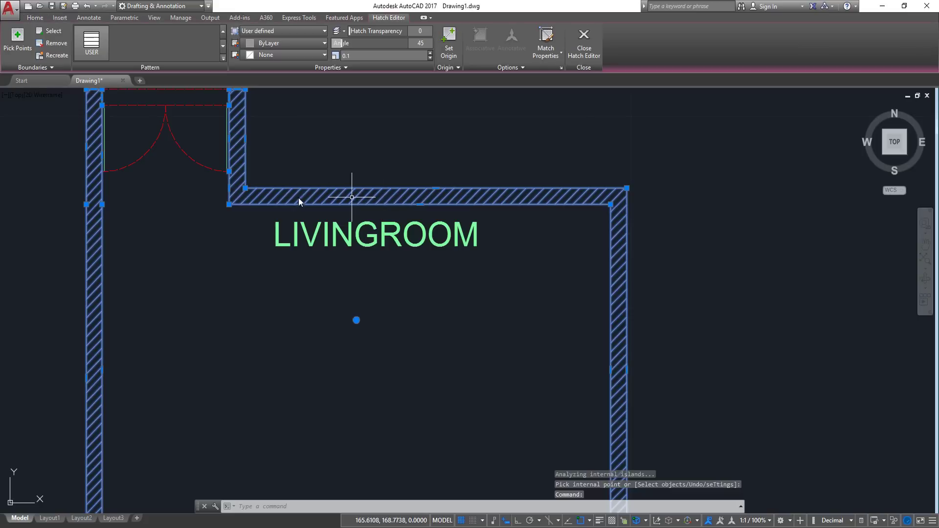
scroll(334, 185, "down", 3)
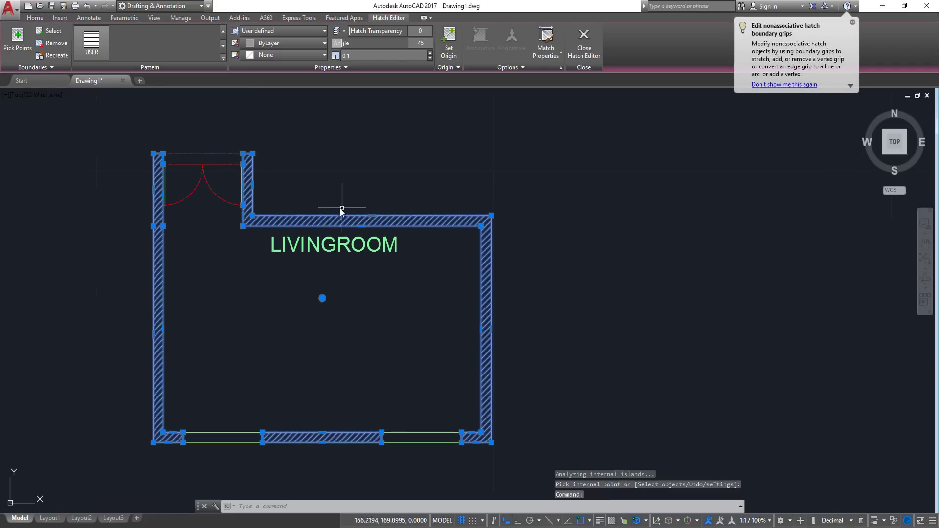
scroll(341, 208, "up", 2)
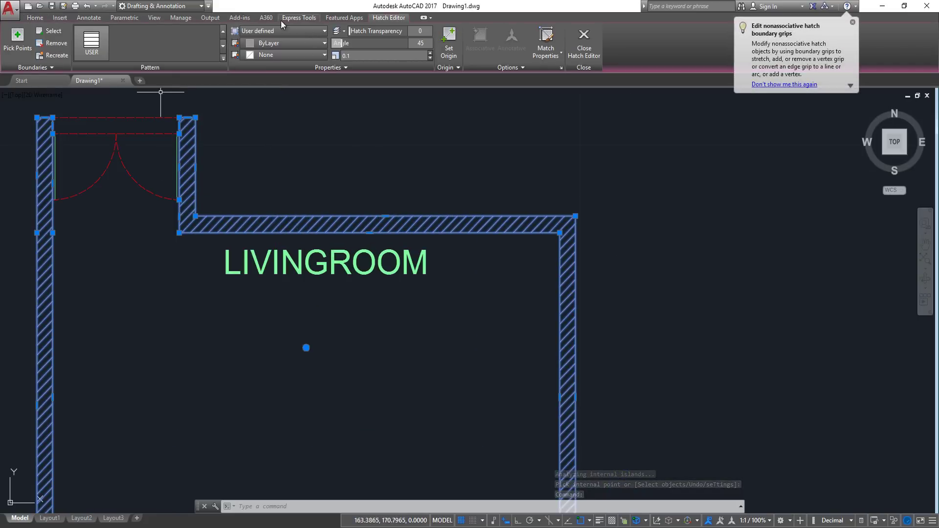
left_click(223, 58)
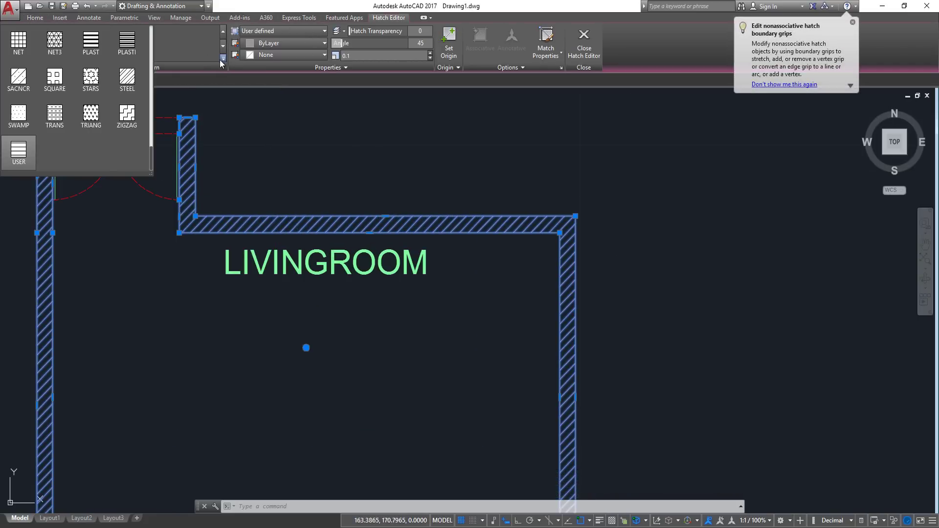
Browse the hatch patterns, pick the USER pattern for the wall hatch and set its angle to 0
scroll(66, 68, "down", 3)
scroll(68, 62, "up", 5)
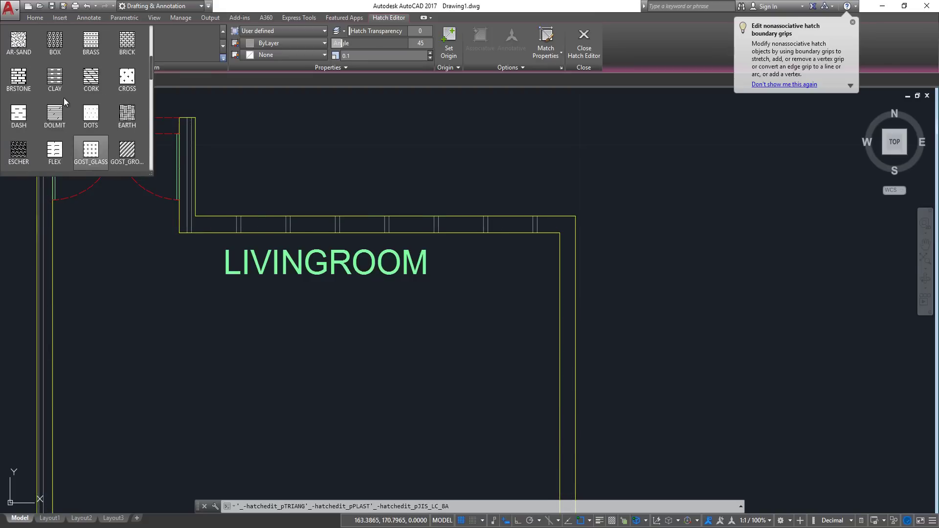
scroll(54, 93, "down", 4)
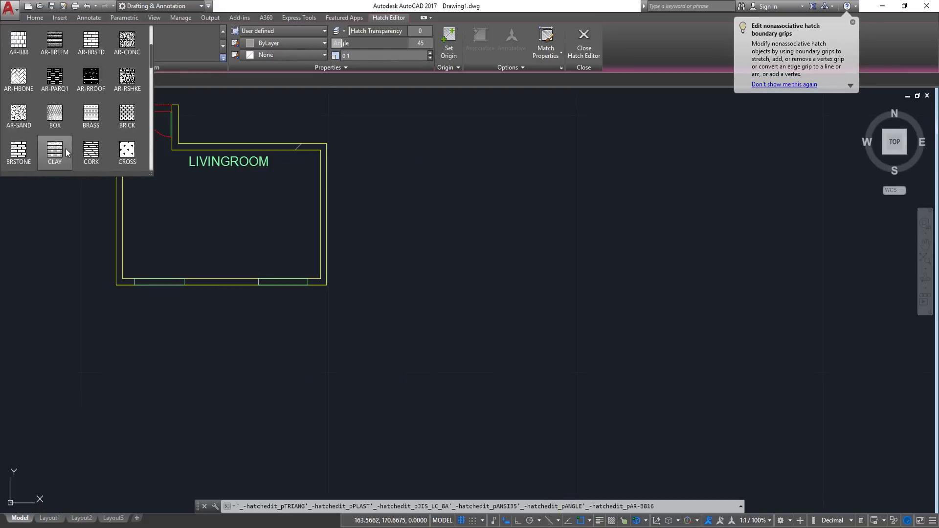
scroll(45, 93, "down", 5)
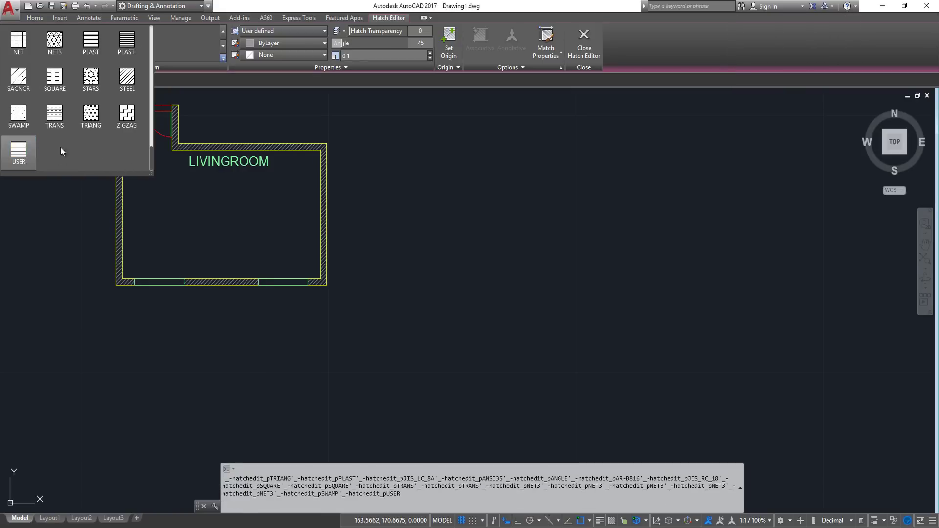
left_click(18, 152)
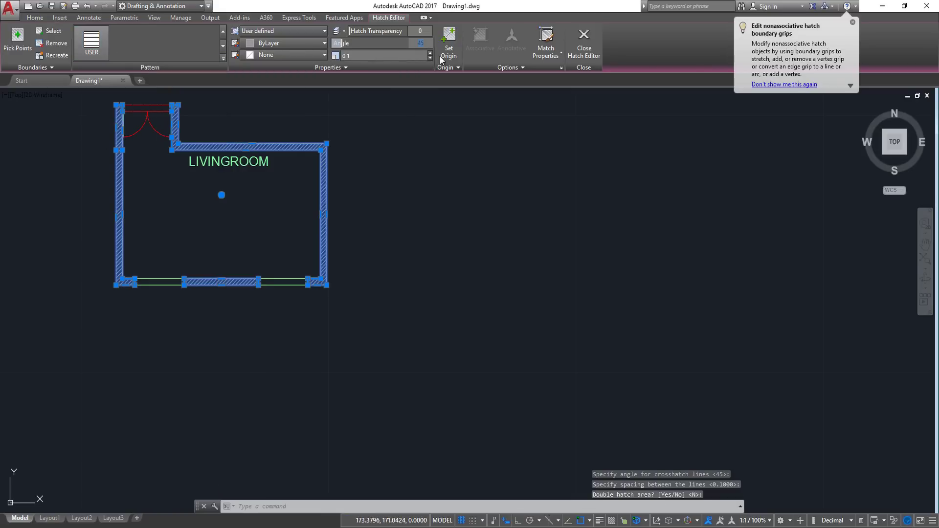
type("0")
key("Return")
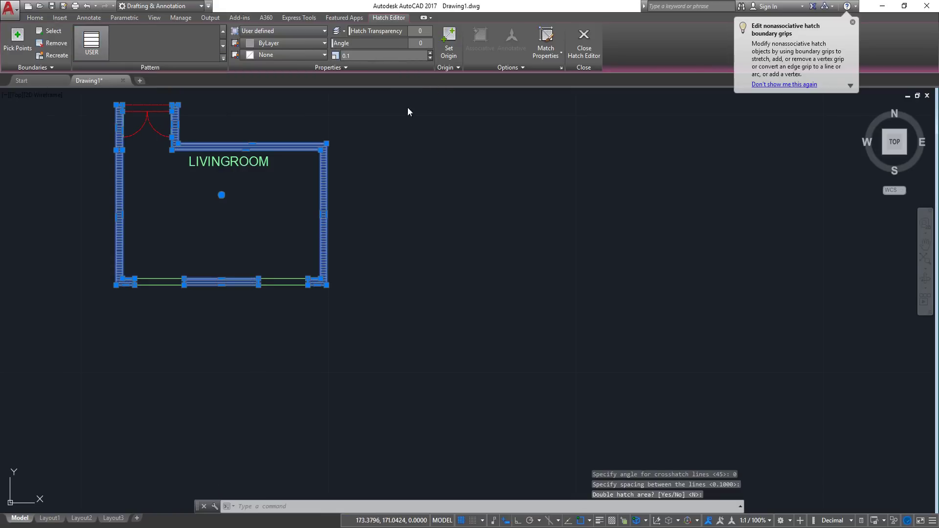
Set the wall hatch's angle to 45 and its line spacing to 0.05
scroll(304, 209, "up", 2)
middle_click_drag(304, 209, 492, 218)
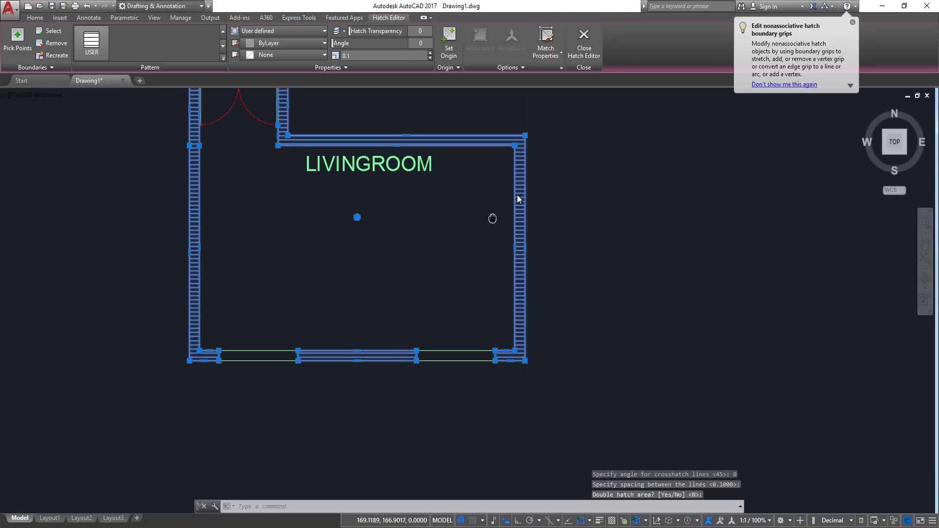
left_click(424, 41)
type("45")
key("Return")
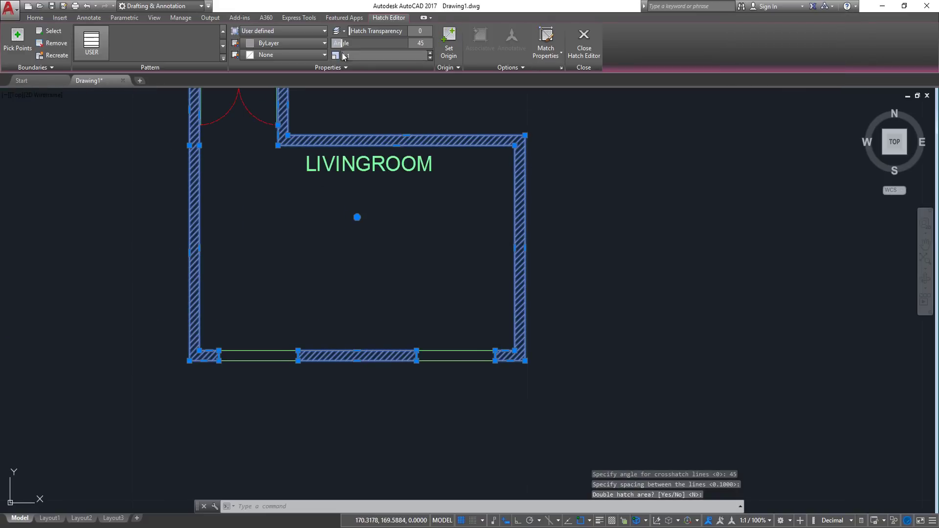
type("0.05")
key("Return")
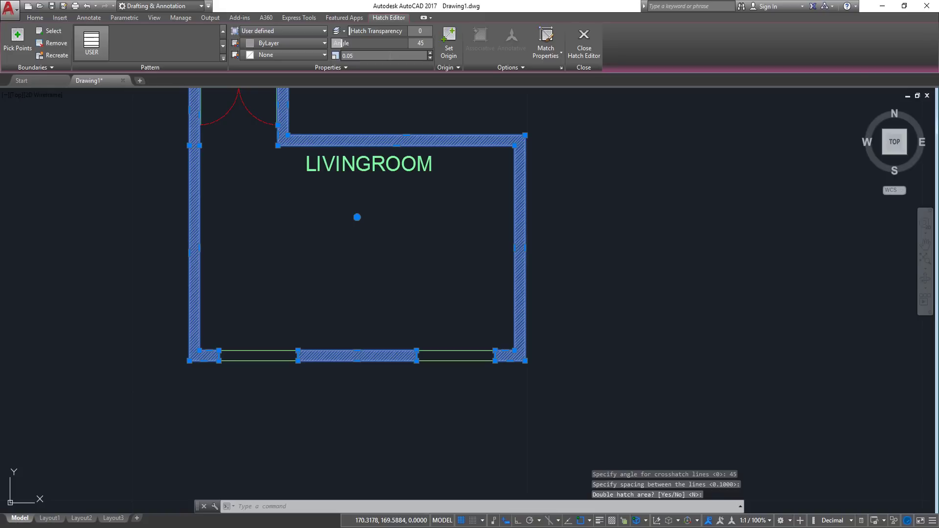
Change the wall hatch to the SOLID pattern and give it the light orange color 254,204,102
left_click(223, 58)
scroll(54, 107, "up", 5)
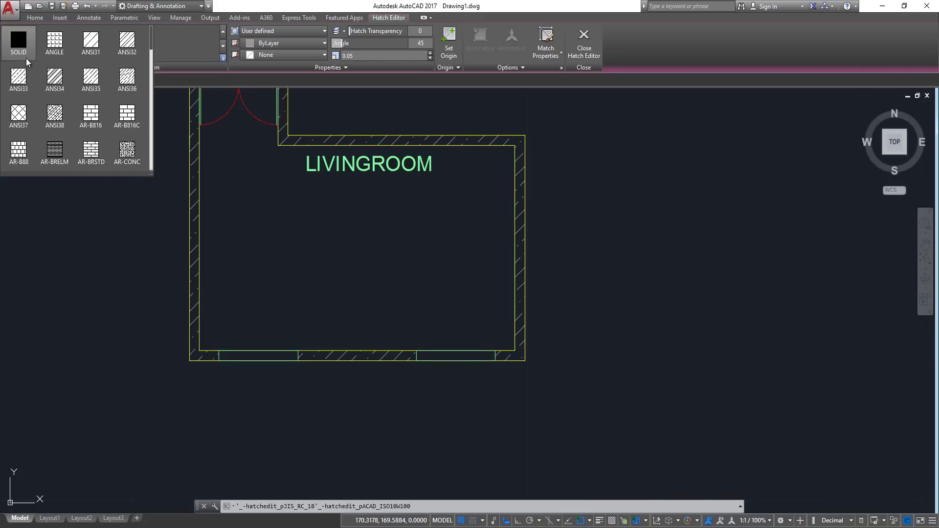
left_click(46, 45)
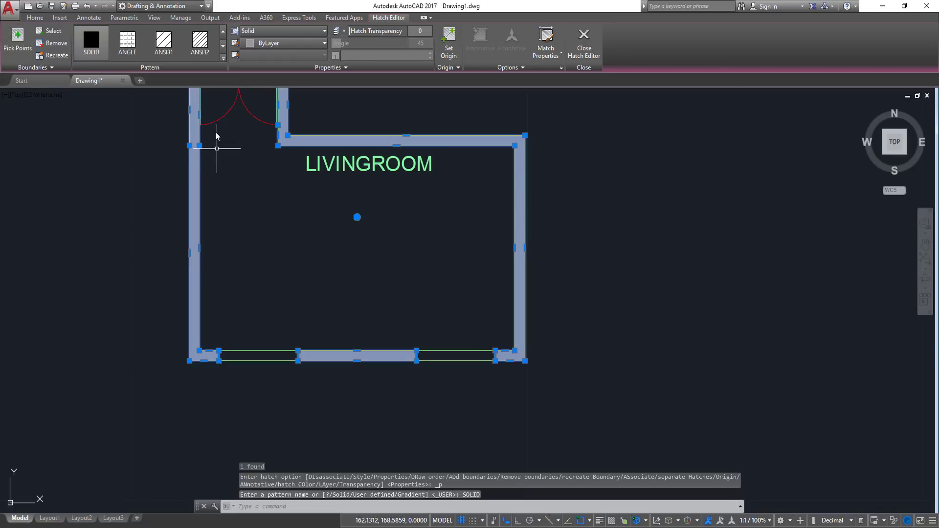
left_click(281, 43)
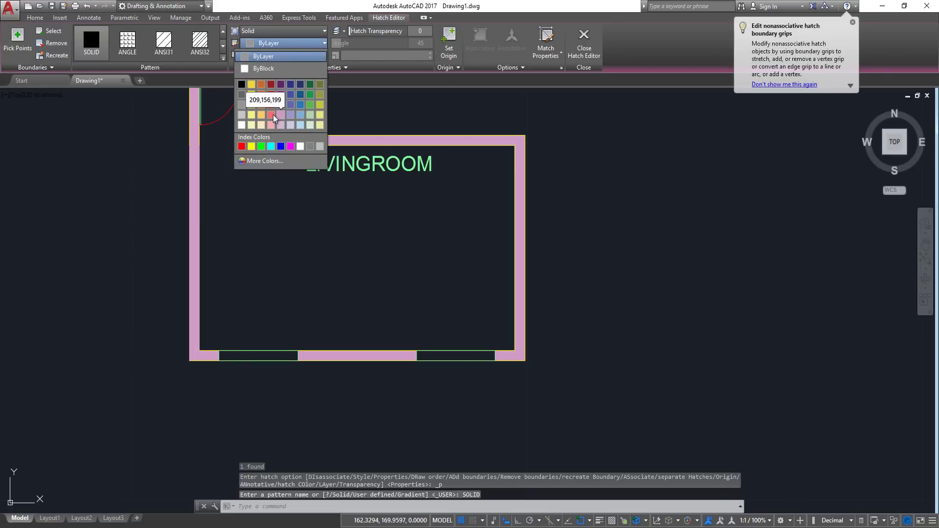
left_click(257, 114)
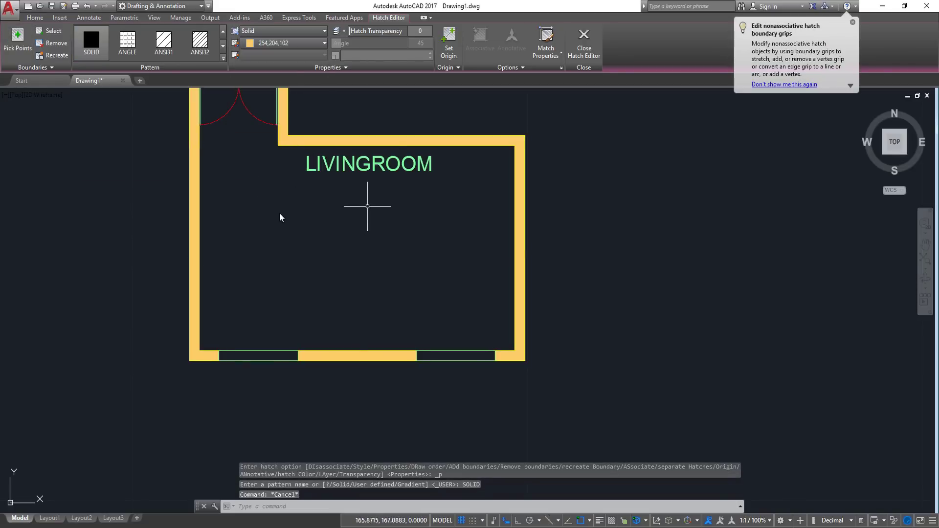
key("Escape")
Draw a rectangle 1.2 long and 2.4 wide by dimensions inside the living room, below the room label
middle_click_drag(353, 184, 351, 214)
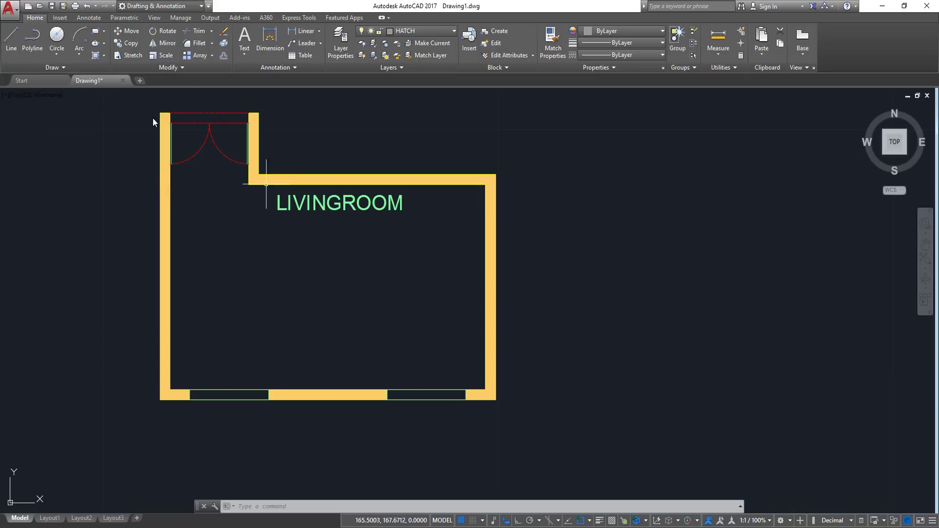
left_click(96, 35)
scroll(348, 247, "up", 2)
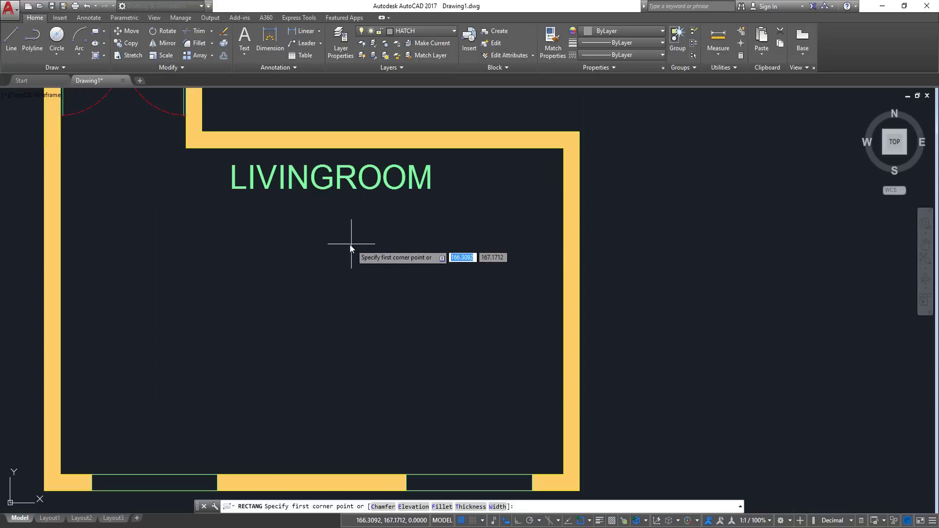
left_click(327, 229)
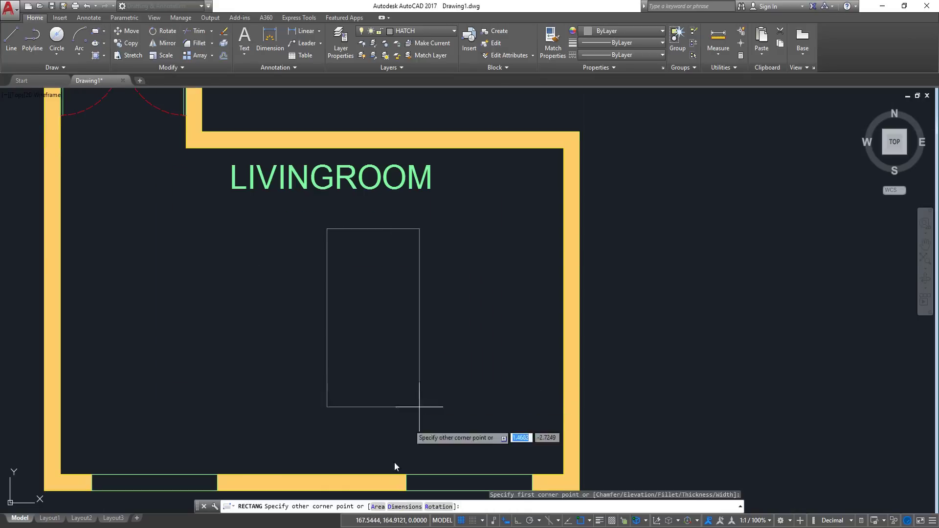
type("D")
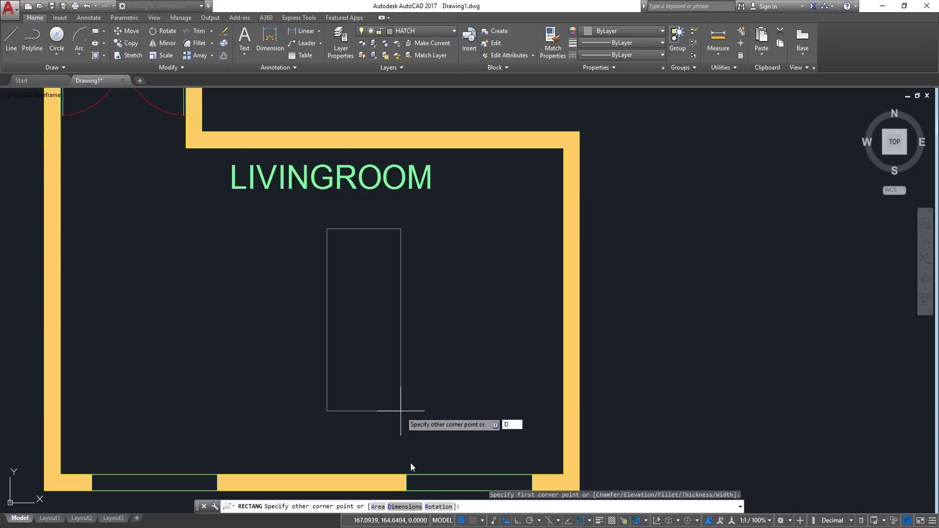
key("Return")
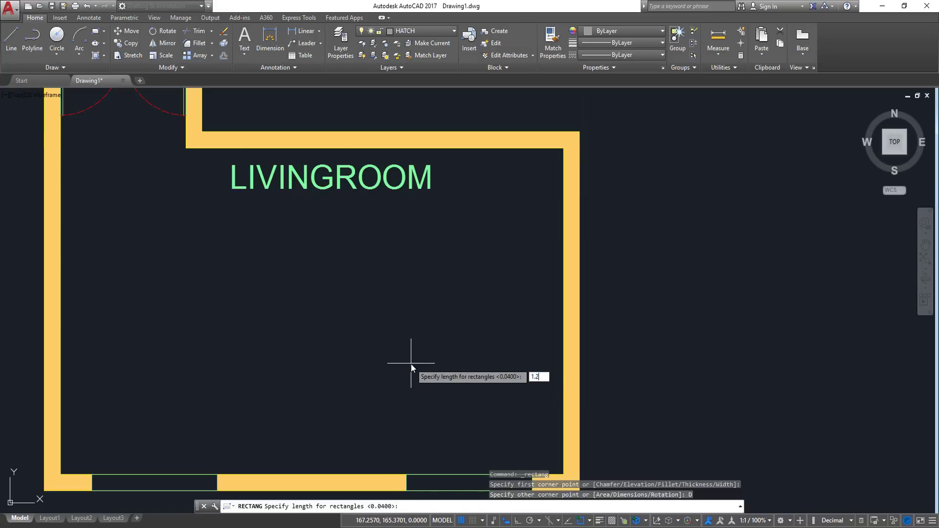
key("Return")
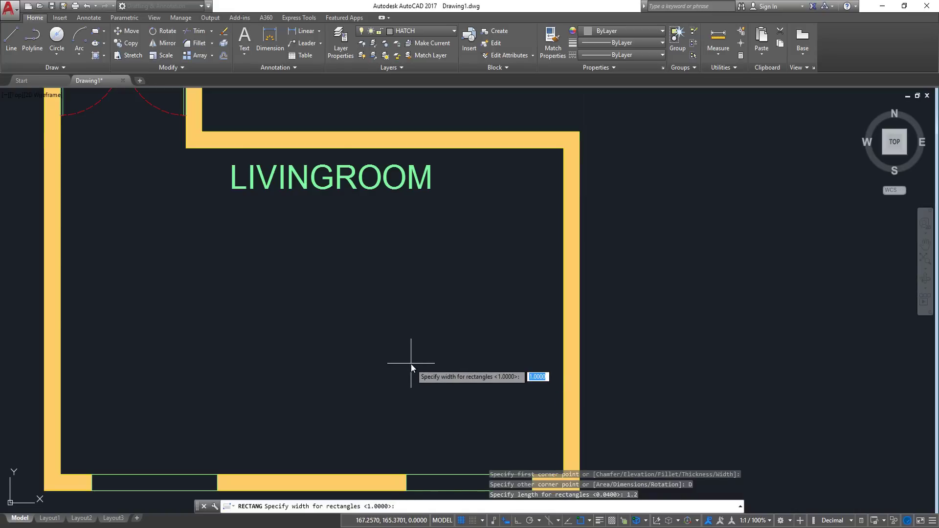
type("2.5")
key("Return")
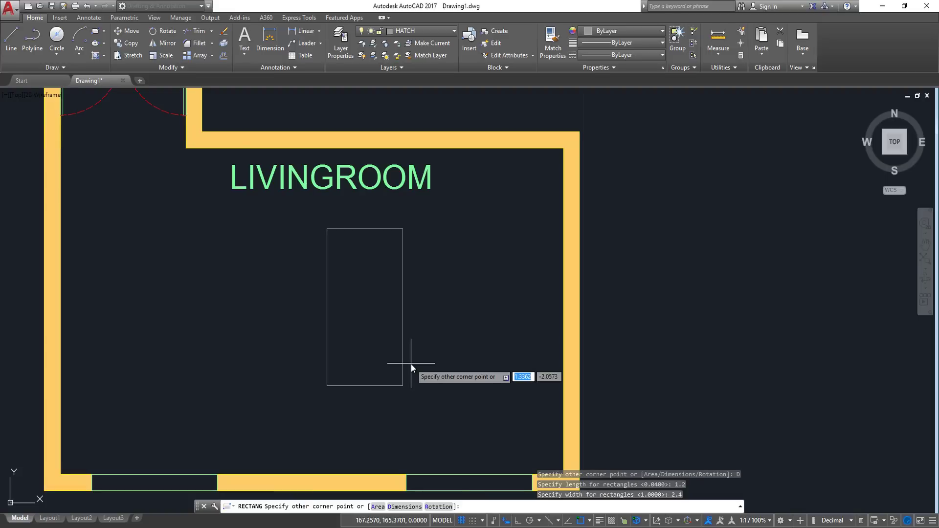
left_click(410, 364)
Move the rectangle so the midpoint of its right edge sits against the living room's right wall
scroll(387, 313, "down", 2)
middle_click_drag(389, 314, 360, 306)
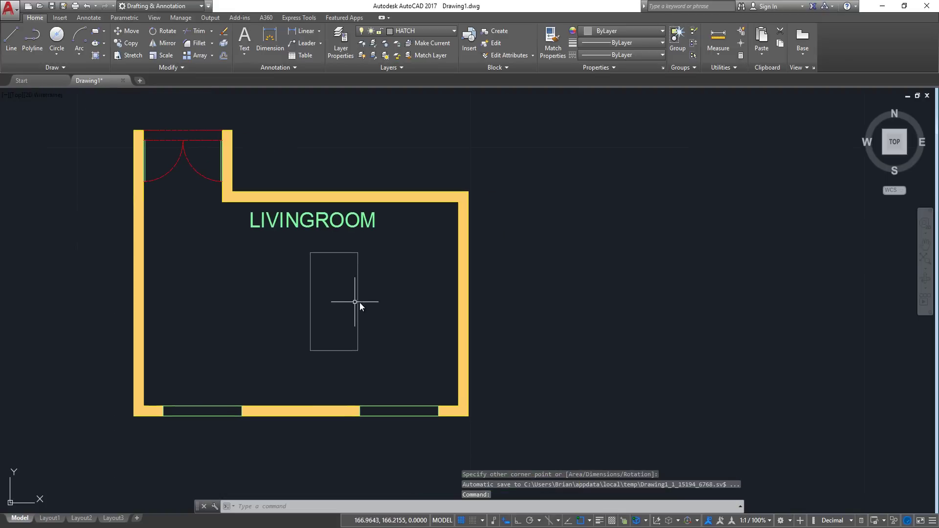
left_click(348, 302)
left_click(364, 295)
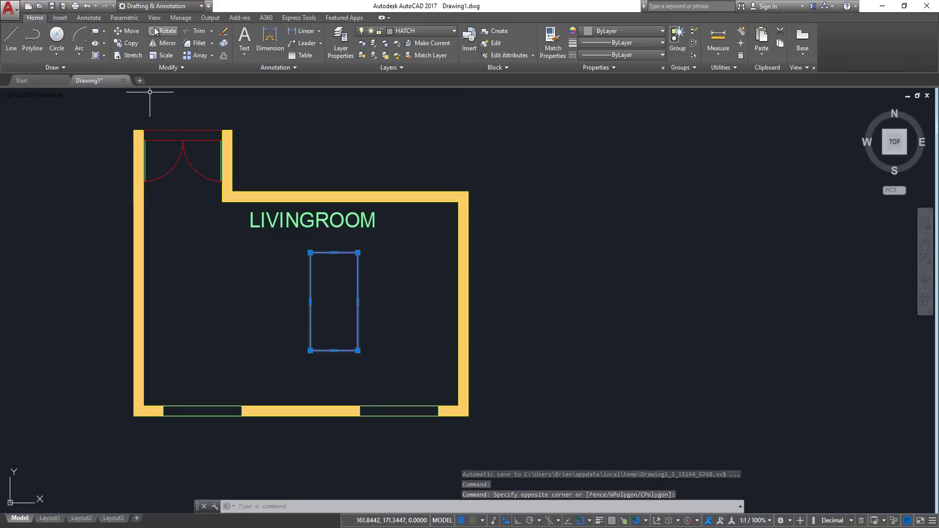
left_click(128, 32)
left_click(362, 303)
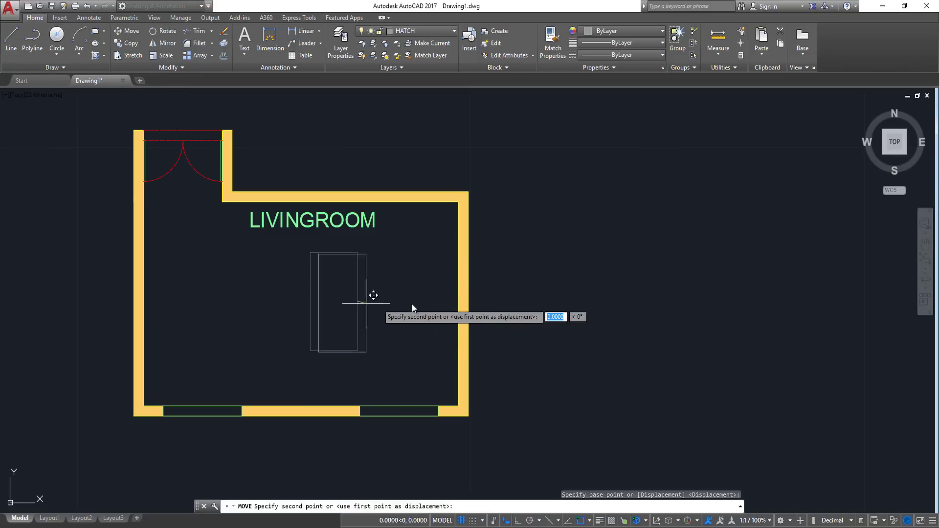
left_click(459, 303)
Move the rectangle 1 unit to the left, away from the right wall, with Ortho turned on
left_click(411, 308)
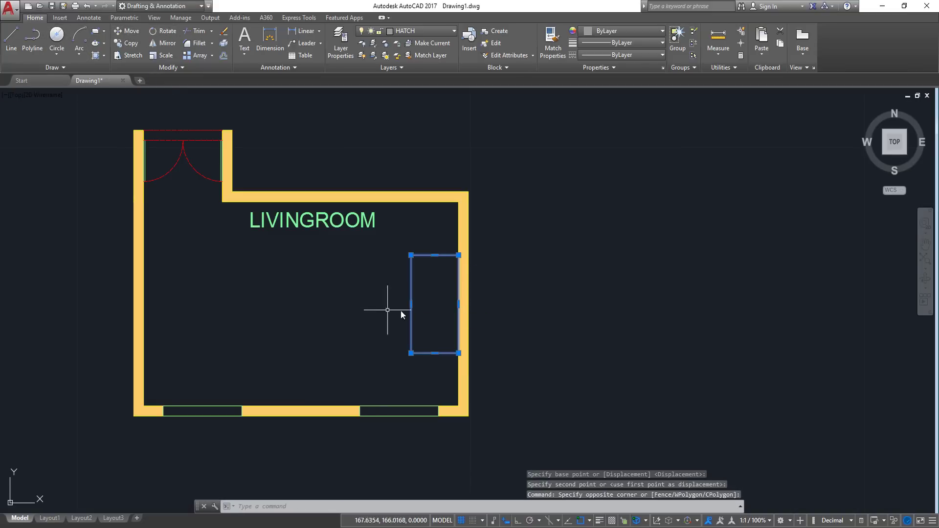
key("space")
left_click(443, 298)
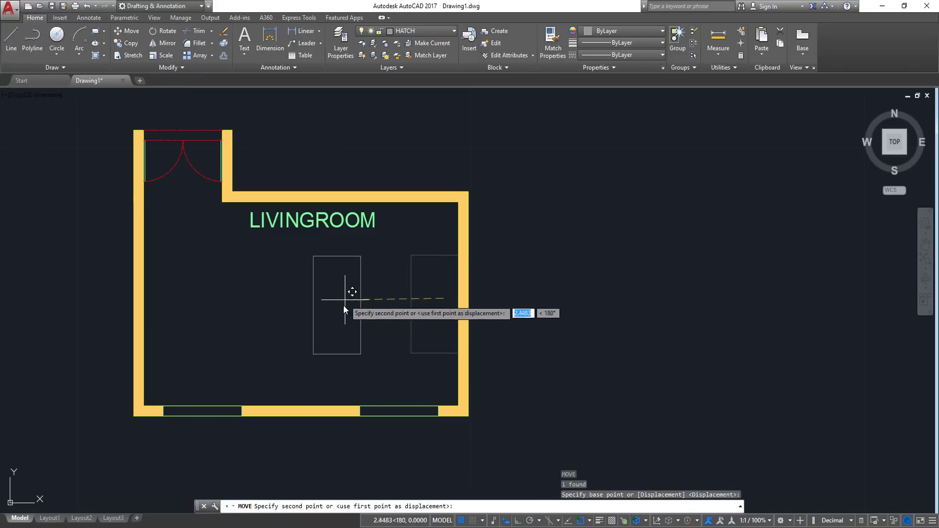
left_click(517, 522)
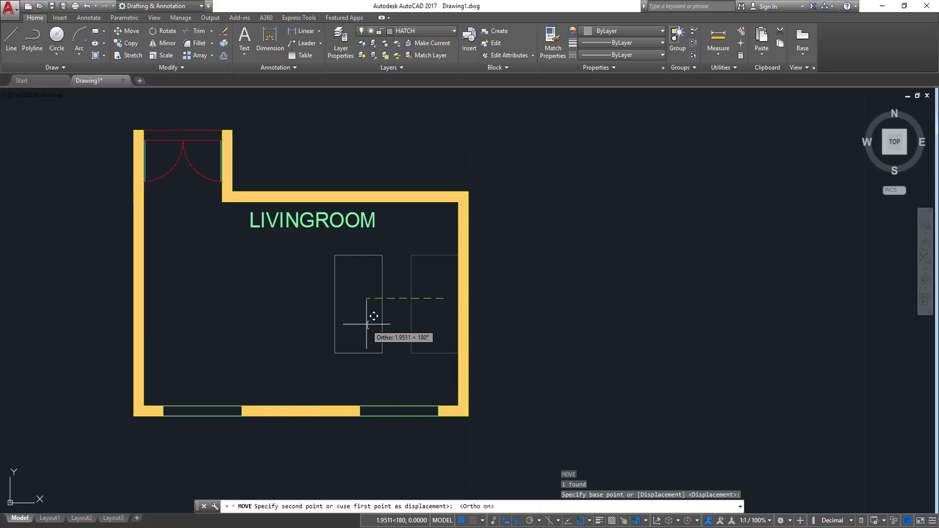
type("1")
key("Return")
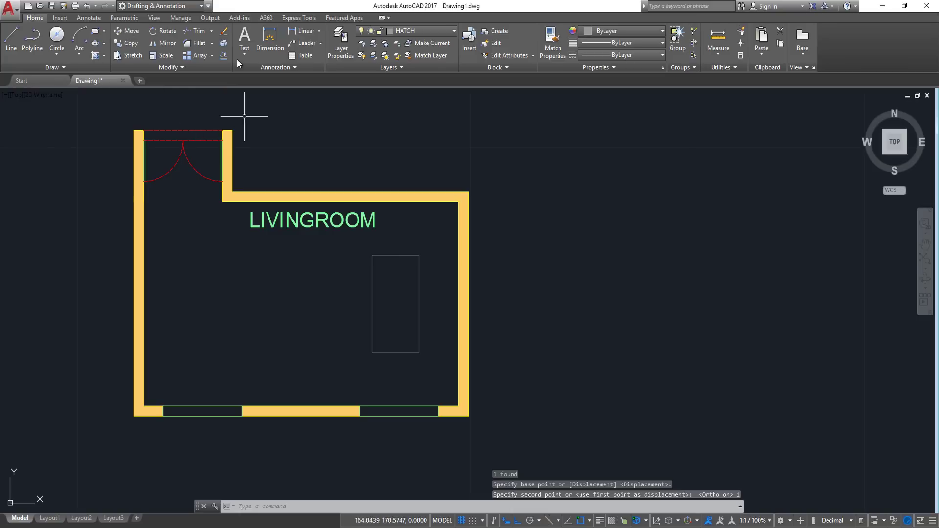
Draw a 0.5 by 0.5 square by dimensions to the left of the large rectangle
left_click(97, 31)
scroll(306, 259, "up", 2)
left_click(298, 269)
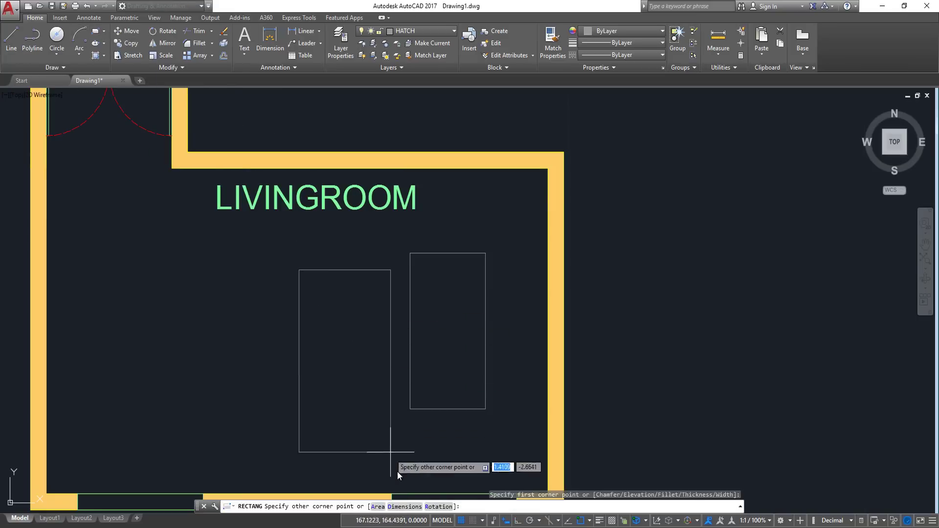
left_click(404, 506)
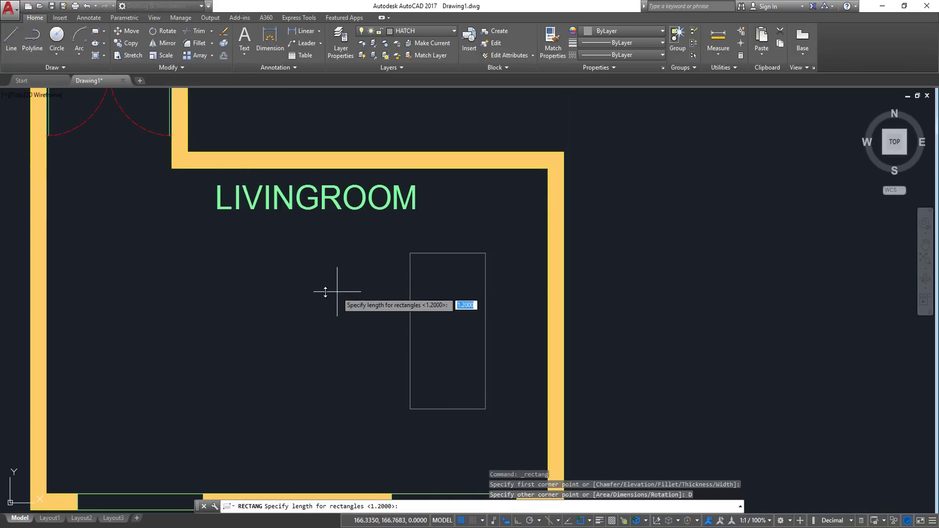
type(".5")
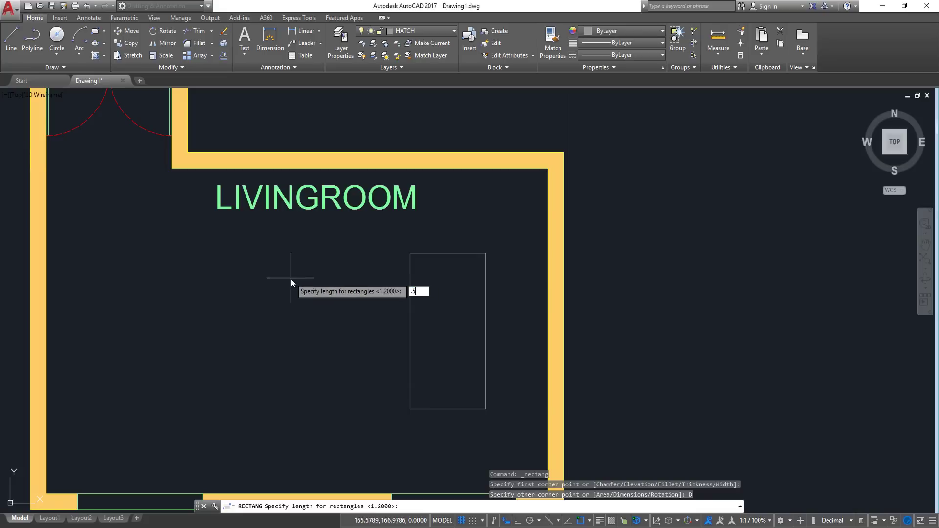
key("Return")
type(".5")
key("Return")
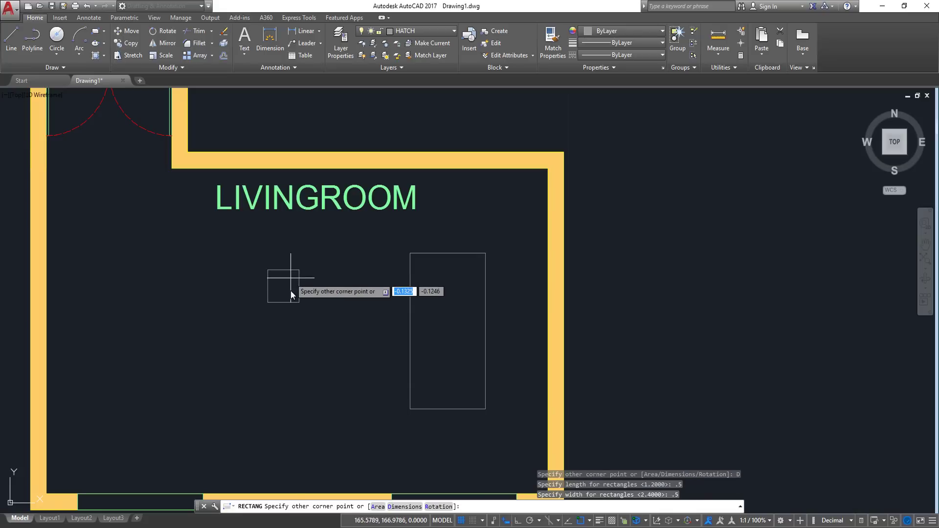
left_click(289, 299)
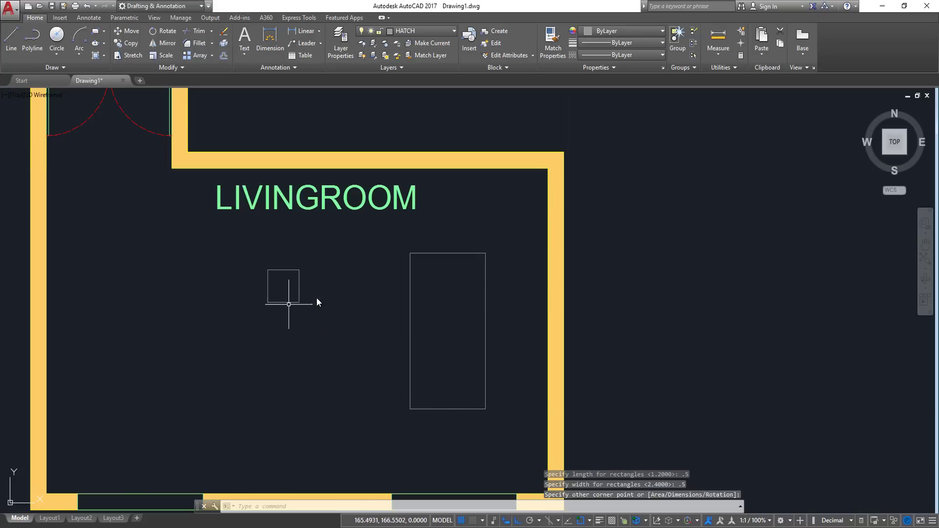
Move the square horizontally by its right edge's midpoint until it touches the large rectangle's left edge
left_click(268, 293)
left_click(251, 311)
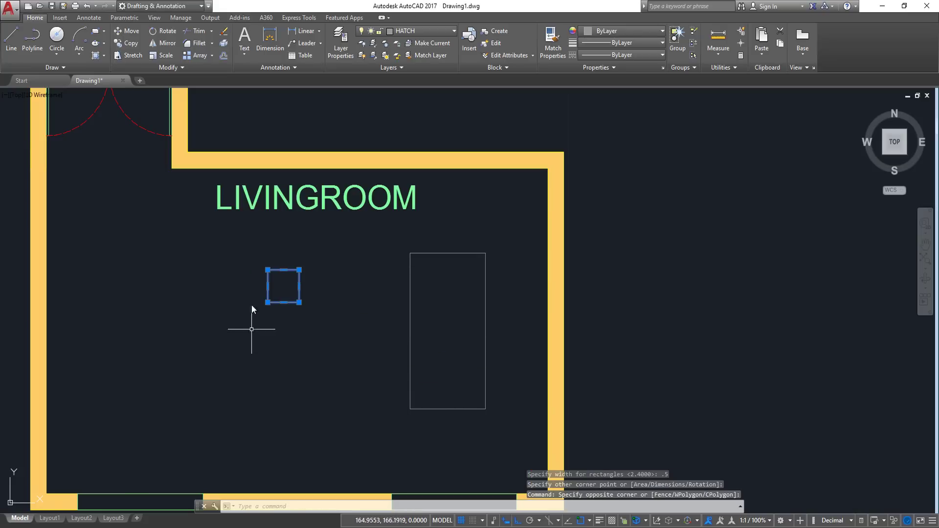
left_click(128, 33)
left_click(300, 286)
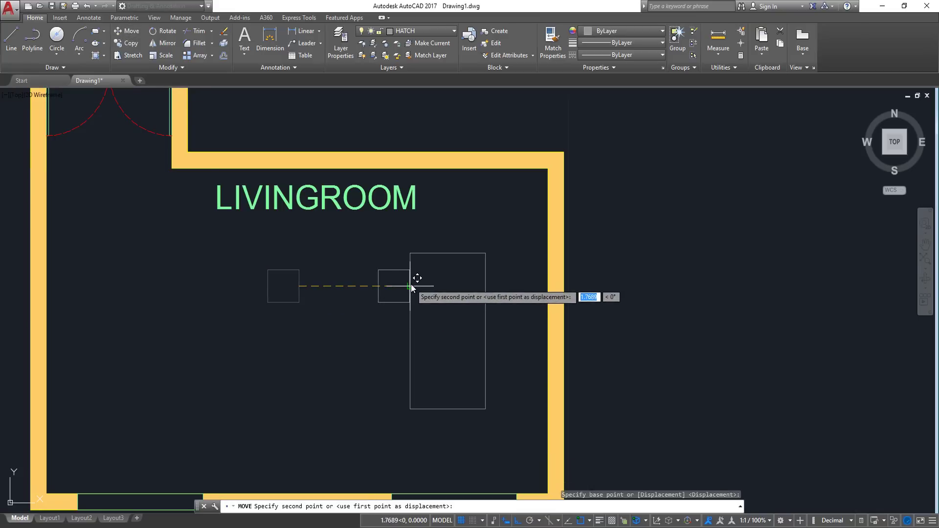
left_click(410, 286)
Move the small square right by half its width, from its top edge's midpoint to its top right corner, so it straddles the table's left edge
middle_click_drag(414, 371, 302, 340)
left_click(278, 248)
left_click(272, 301)
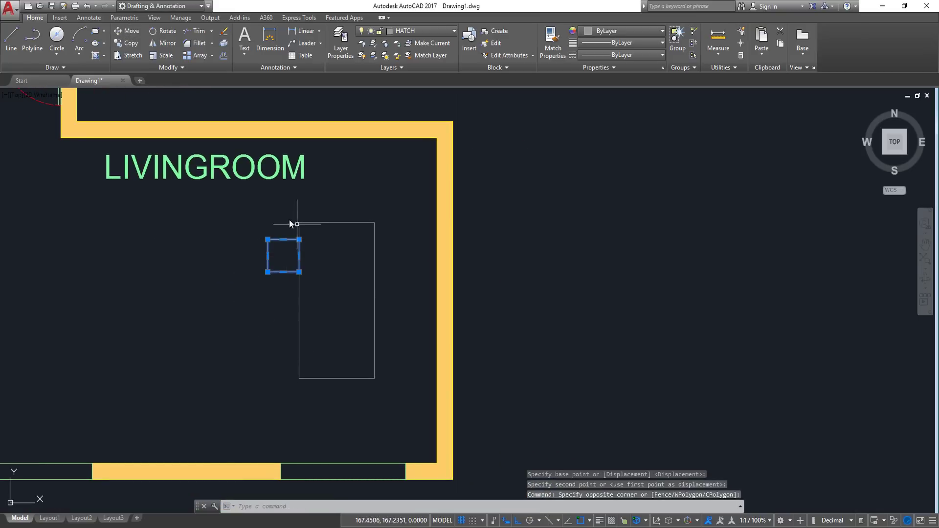
left_click(128, 32)
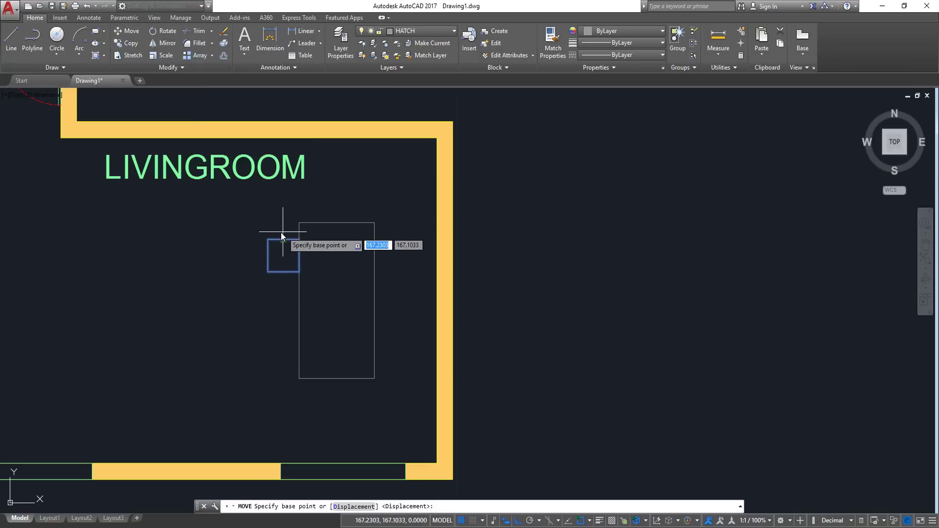
left_click(283, 240)
left_click(300, 240)
middle_click_drag(335, 227, 335, 265)
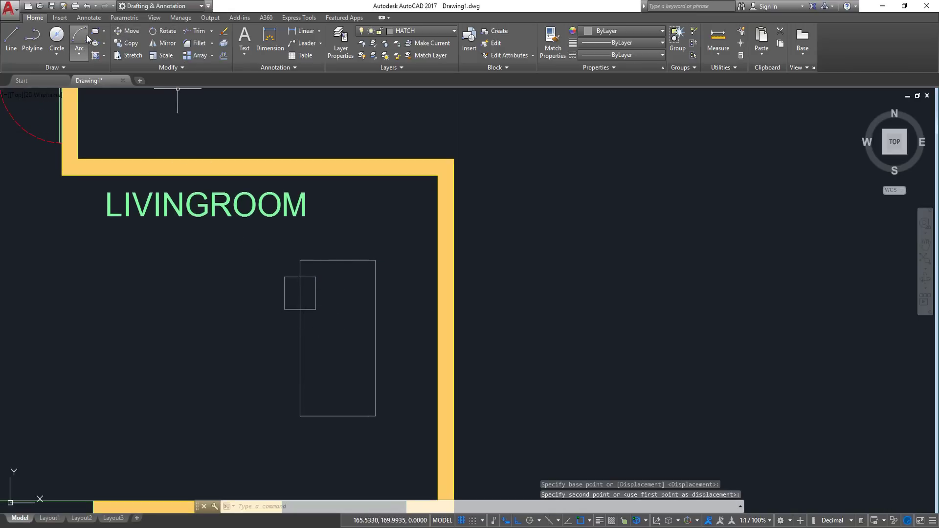
Trim the square's edges inside the large rectangle and delete the leftover vertical line to leave an open-sided chair
left_click(198, 32)
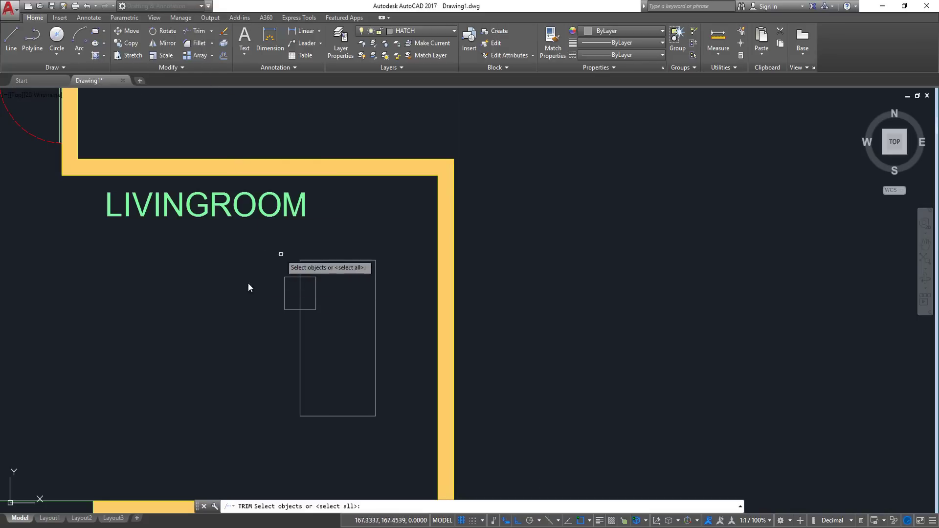
key("Return")
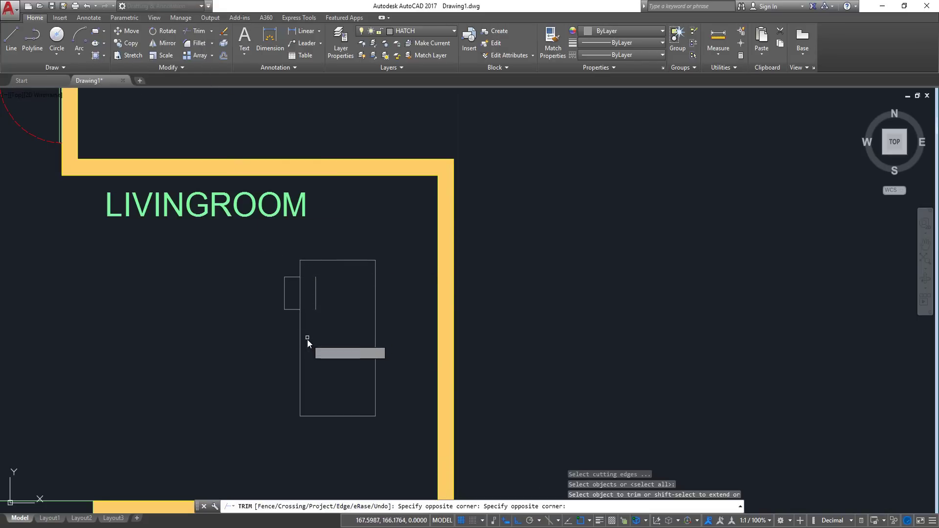
left_click(329, 279)
left_click(310, 321)
key("Delete")
middle_click_drag(326, 301, 329, 273)
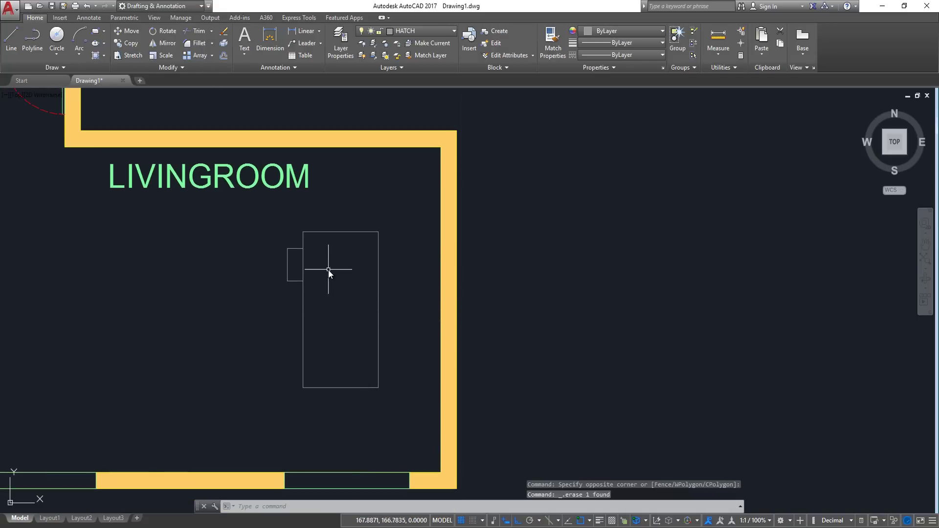
Mirror the chair about the horizontal line through the midpoint of the table's left edge, keeping the original
key("Escape")
left_click(254, 238)
left_click(317, 288)
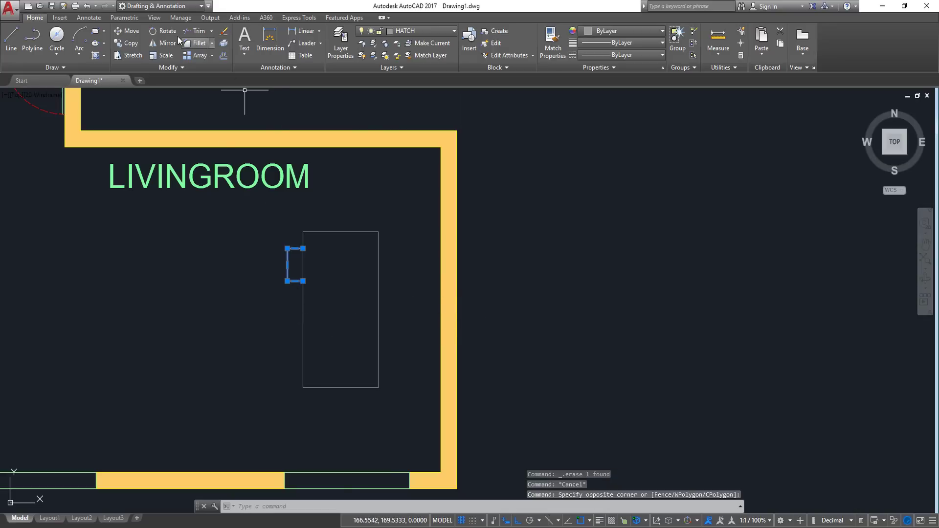
left_click(305, 313)
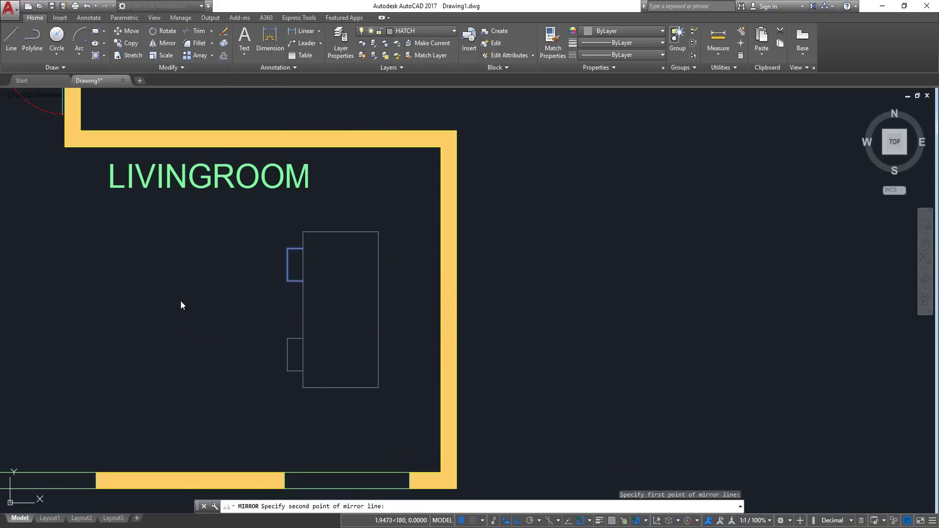
left_click(180, 300)
key("Return")
Try to copy the lower chair straight up to between the two chairs by eye, with Ortho on
left_click(220, 311)
left_click(328, 389)
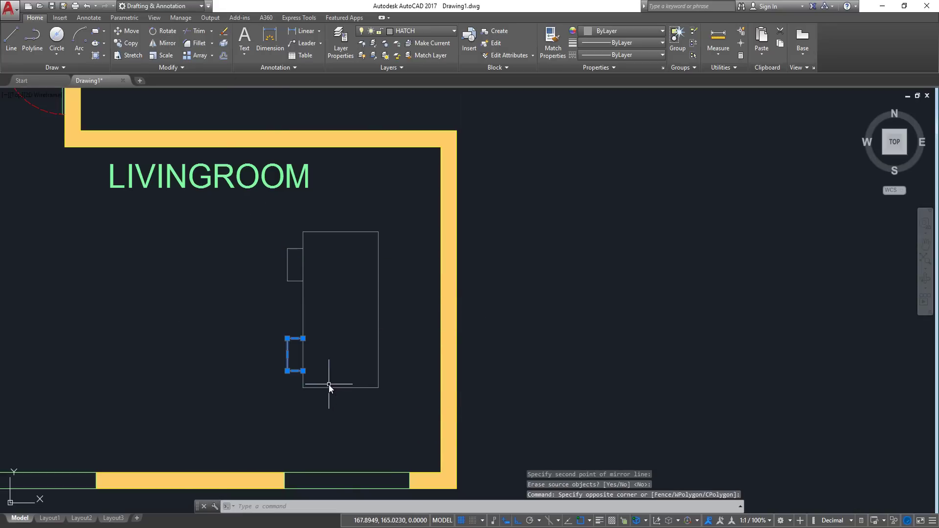
left_click(130, 46)
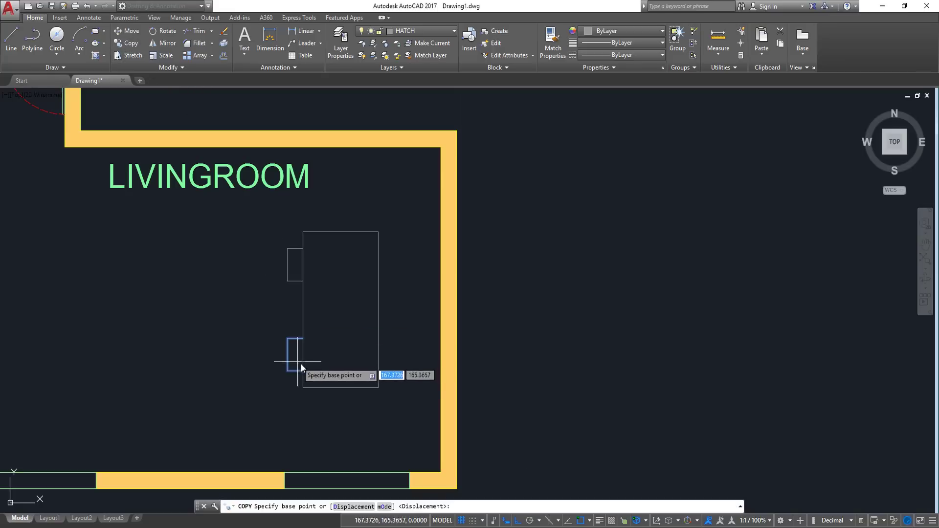
left_click(291, 354)
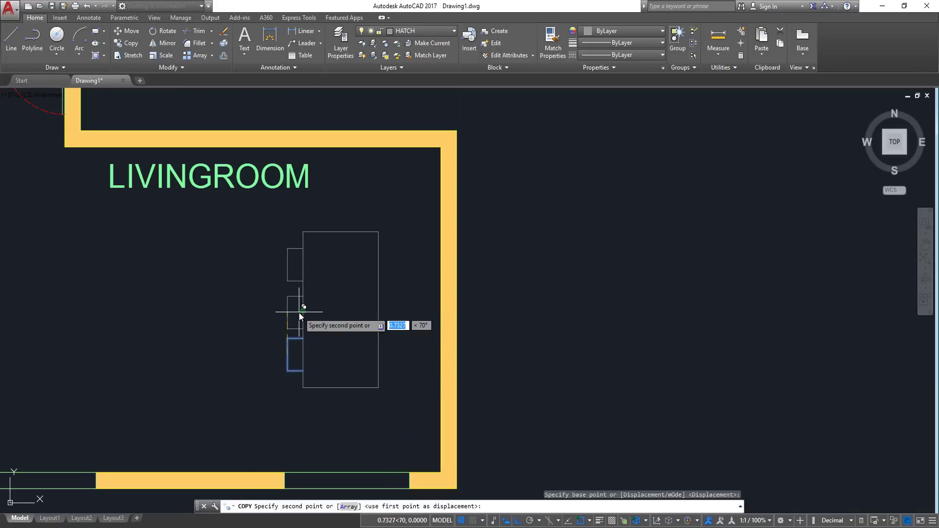
scroll(301, 313, "up", 3)
key("F8")
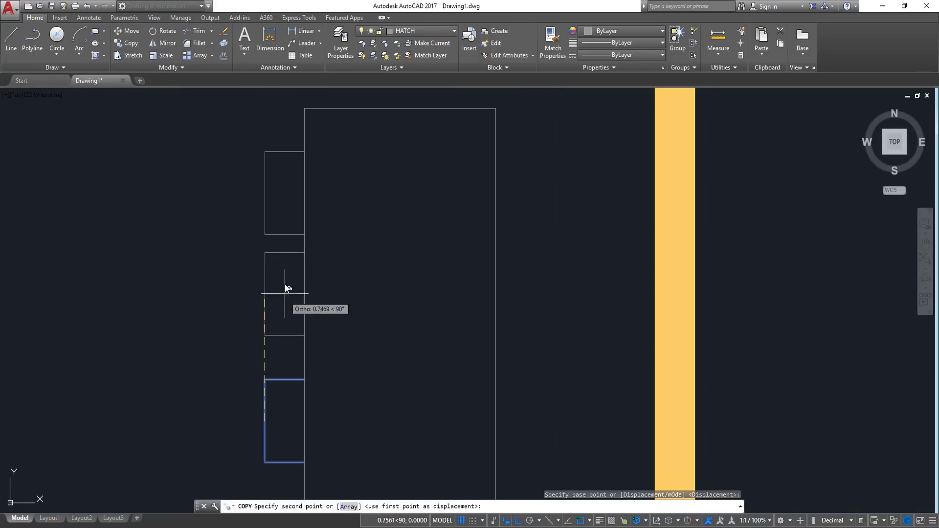
left_click(266, 306)
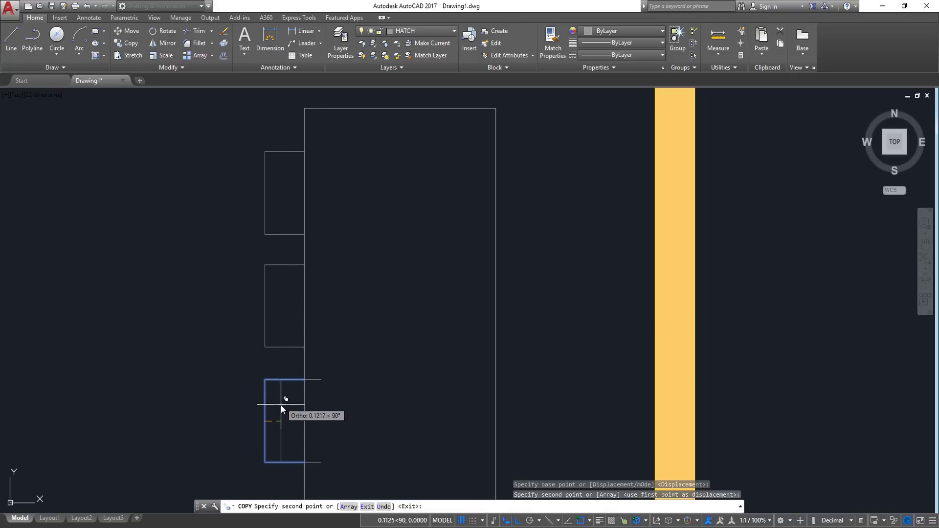
key("ctrl+z")
scroll(309, 307, "down", 3)
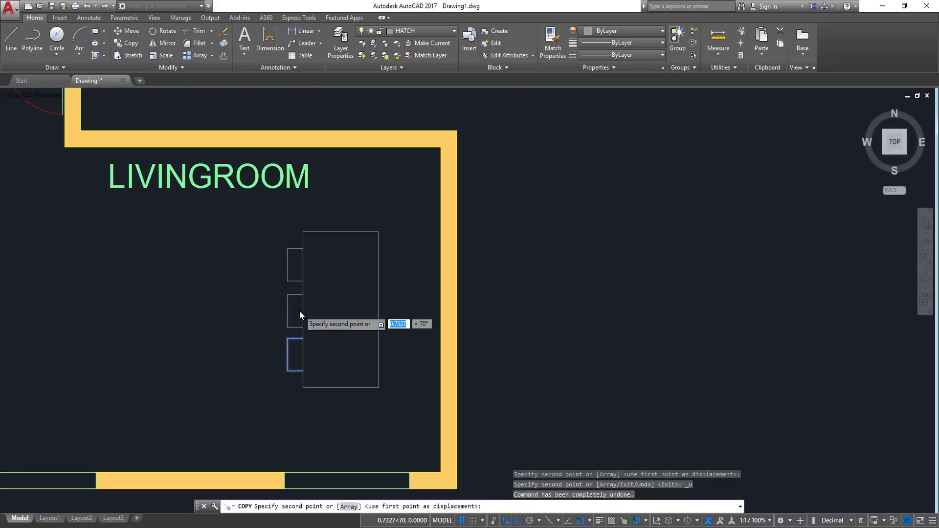
scroll(300, 310, "up", 2)
key("Escape")
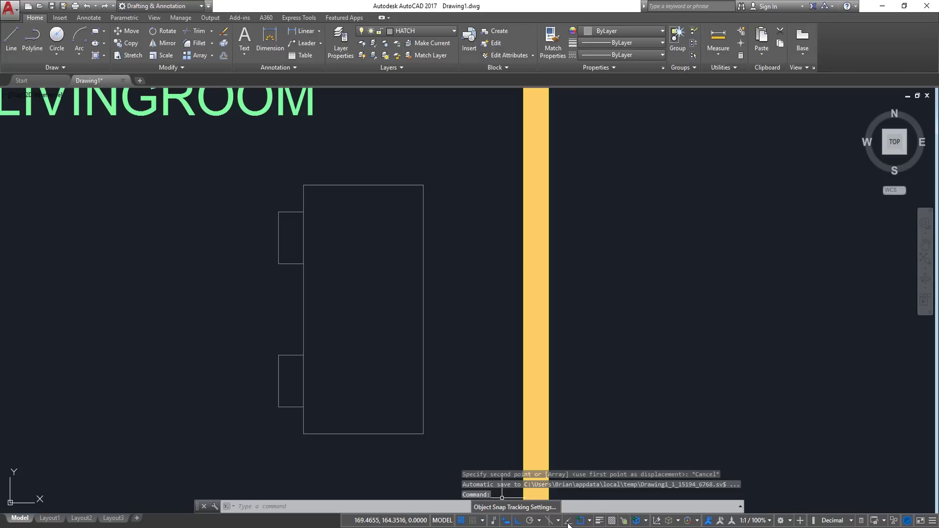
Enable all object snap modes and turn on object snap tracking in the drafting settings
left_click(515, 507)
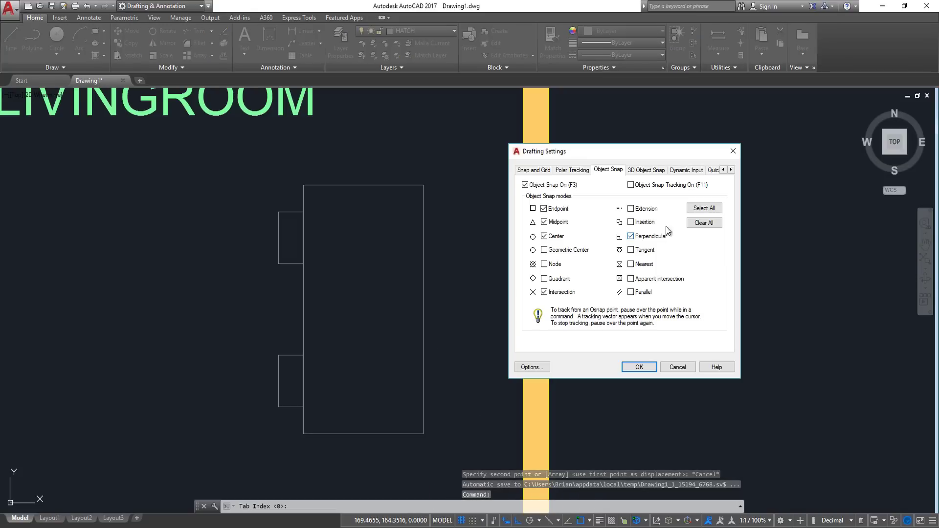
left_click(707, 208)
left_click(636, 185)
key("Return")
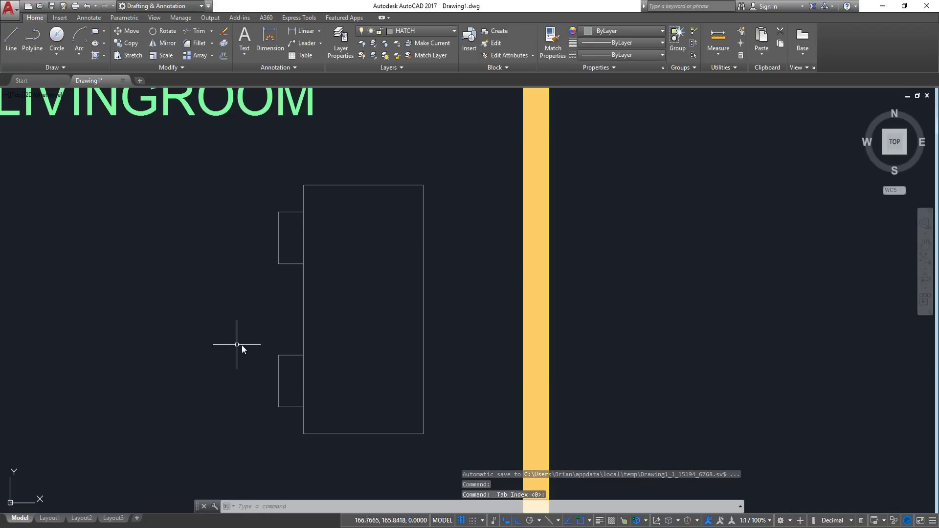
Copy the lower chair straight up by its outer edge's midpoint, aligned with the midpoint of the table's left edge
left_click(253, 340)
left_click(327, 409)
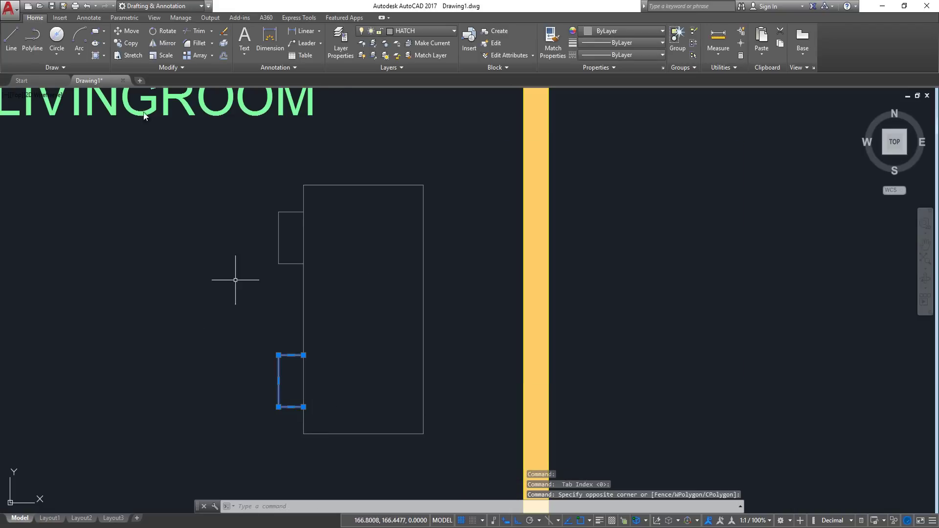
left_click(133, 43)
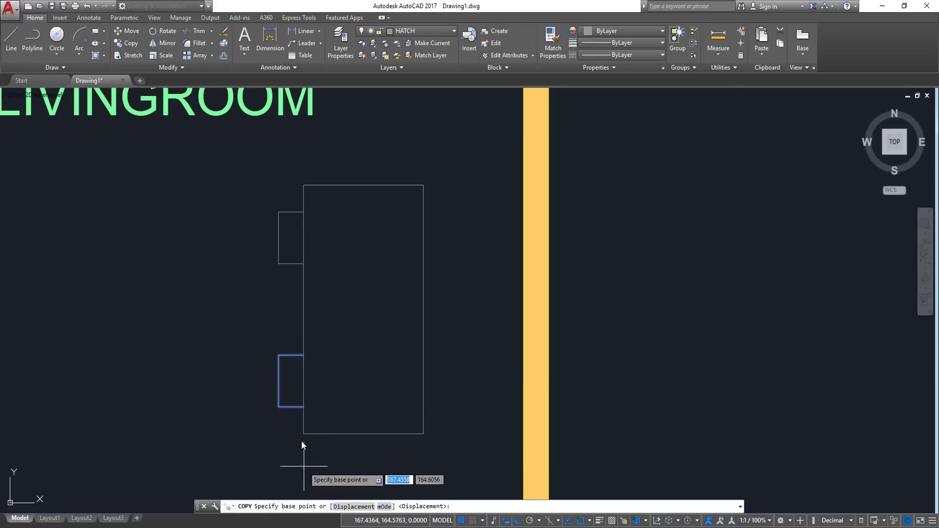
left_click(278, 382)
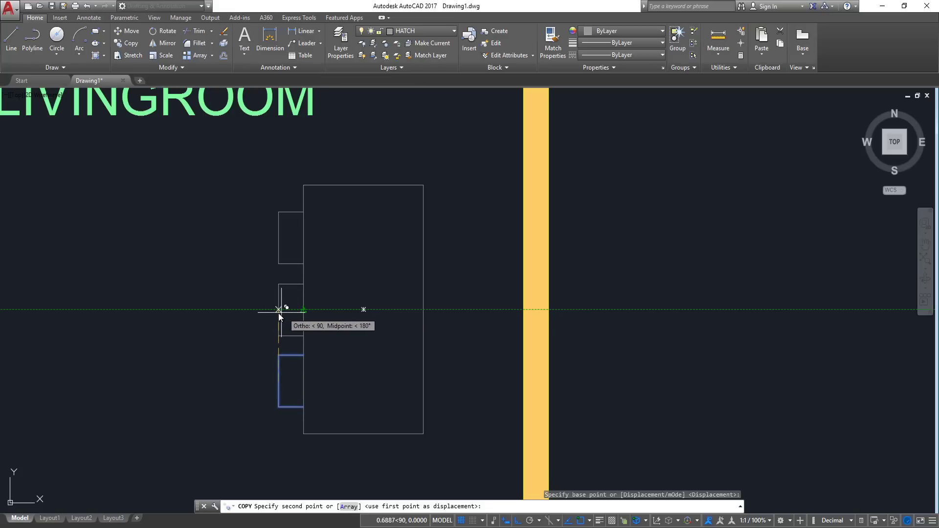
left_click(278, 311)
key("Escape")
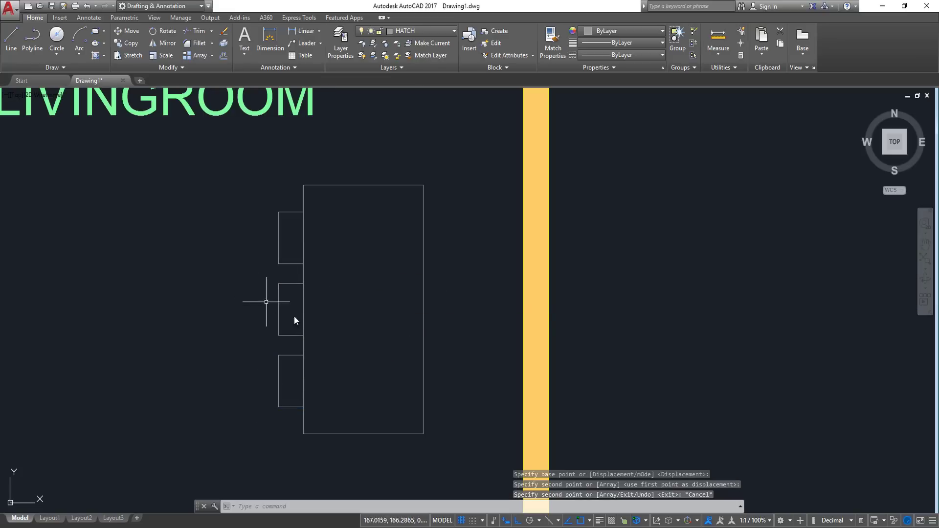
Mirror the three chairs about the table's vertical centerline to its right side, keeping the originals
scroll(294, 317, "down", 4)
middle_click_drag(356, 266, 340, 341)
scroll(340, 342, "up", 4)
scroll(369, 350, "down", 4)
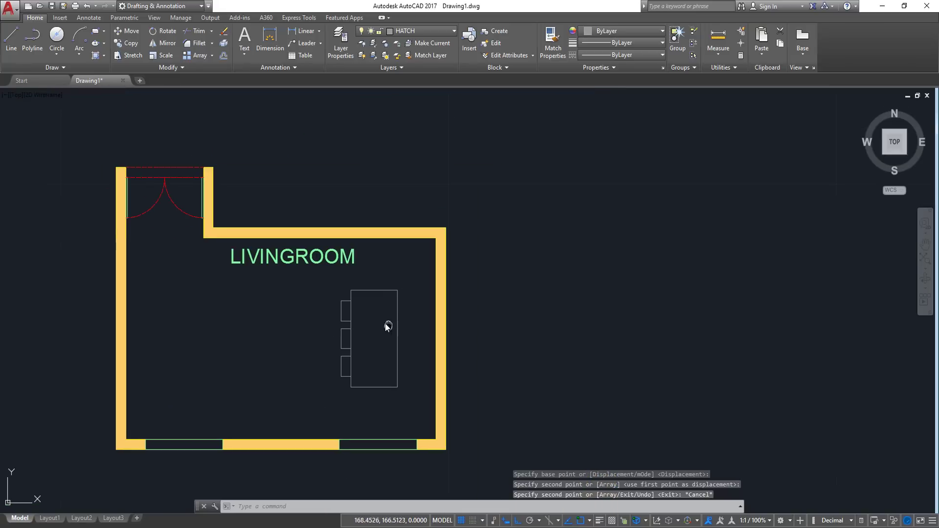
left_click(319, 291)
left_click(351, 404)
scroll(392, 317, "up", 2)
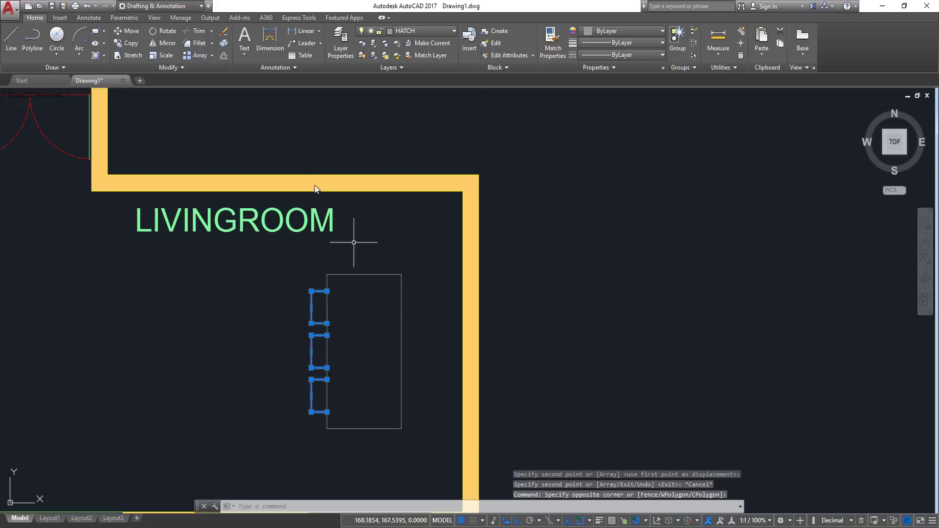
left_click(152, 43)
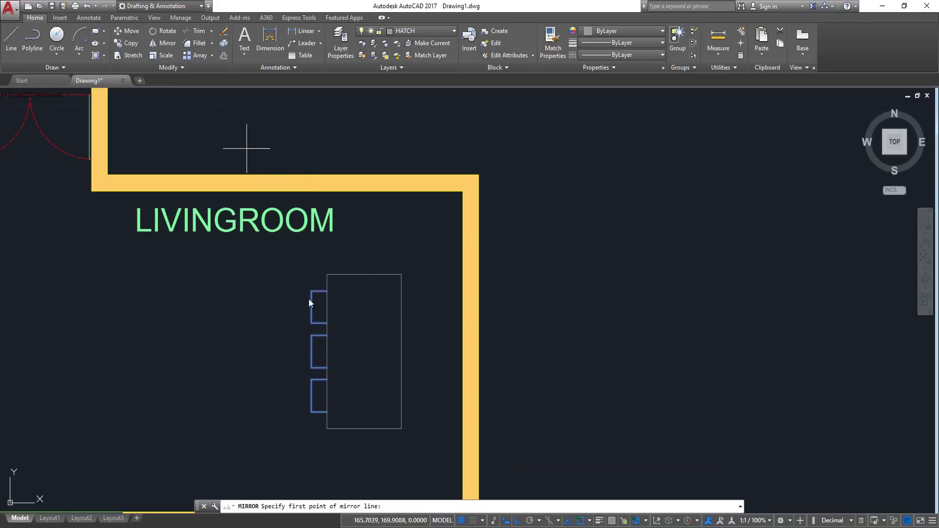
left_click(364, 275)
left_click(363, 405)
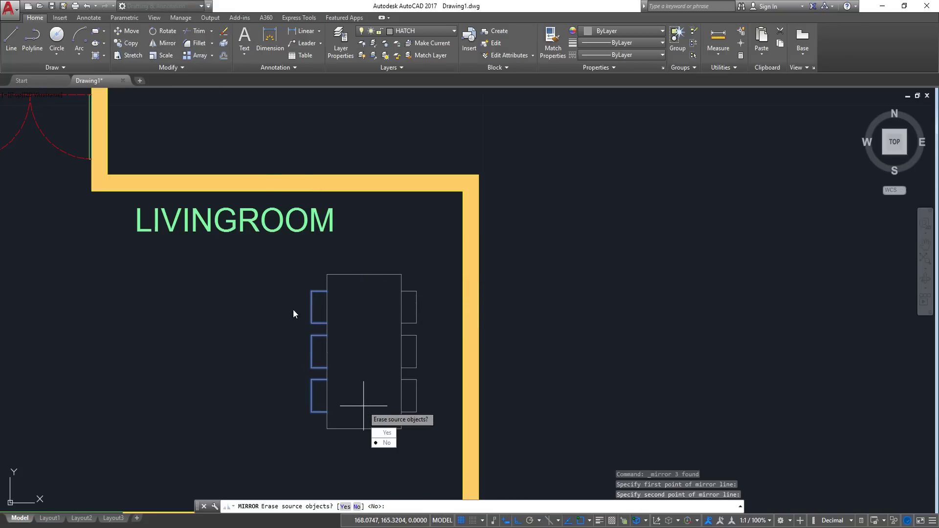
key("Return")
Copy the upper left chair horizontally to the right, into the upper part of the table
scroll(327, 296, "up", 2)
left_click(285, 282)
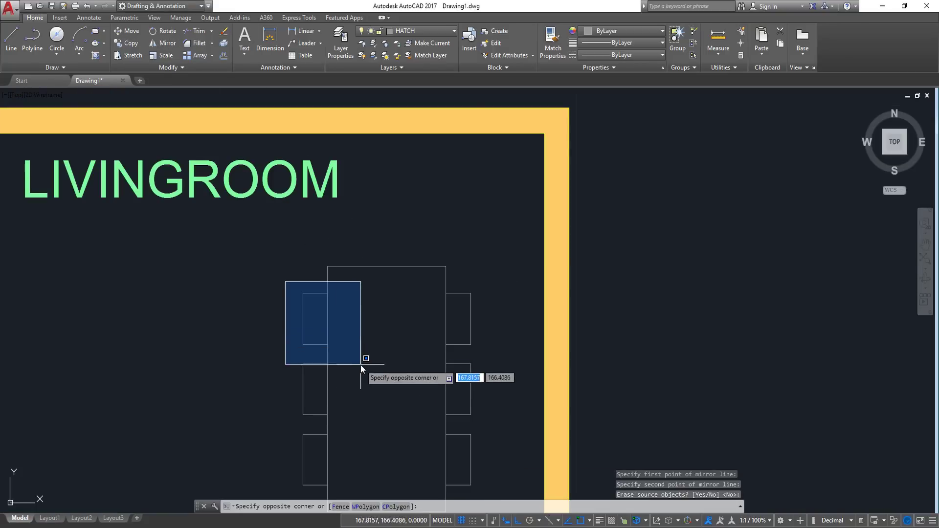
left_click(362, 364)
left_click(128, 43)
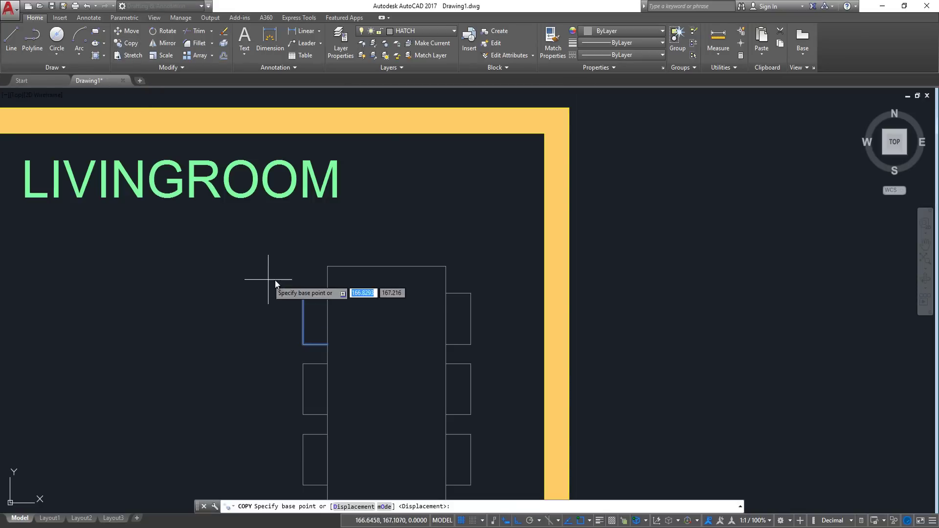
left_click(327, 319)
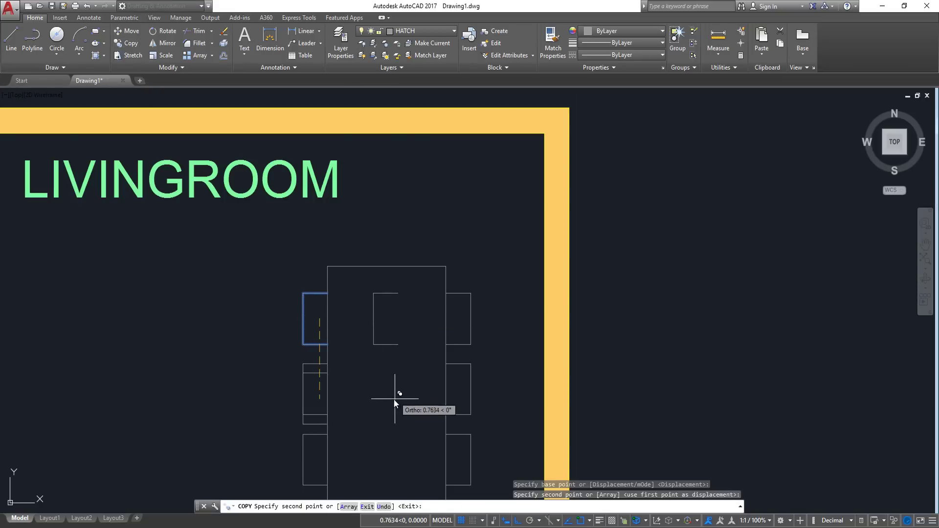
key("Escape")
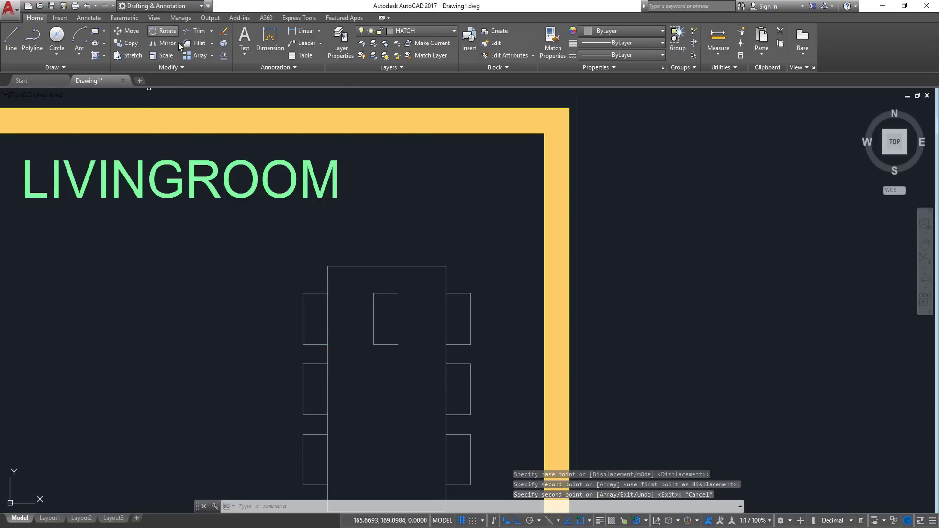
Rotate the copied chair inside the table by 270 degrees so its open side faces down
left_click(165, 31)
left_click(404, 280)
left_click(381, 348)
key("Return")
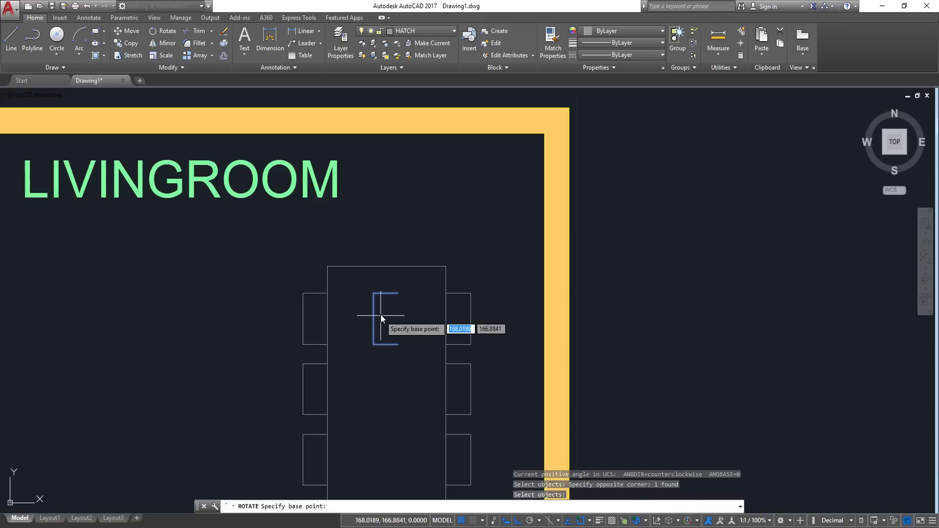
left_click(381, 315)
left_click(373, 435)
Move the rotated chair by its top edge's midpoint onto the midpoint of the table's top edge
left_click(420, 293)
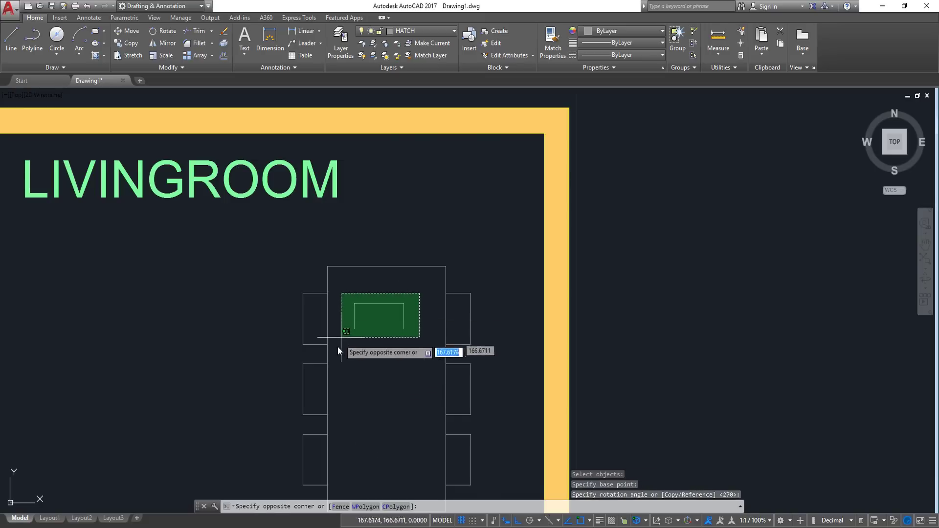
left_click(341, 337)
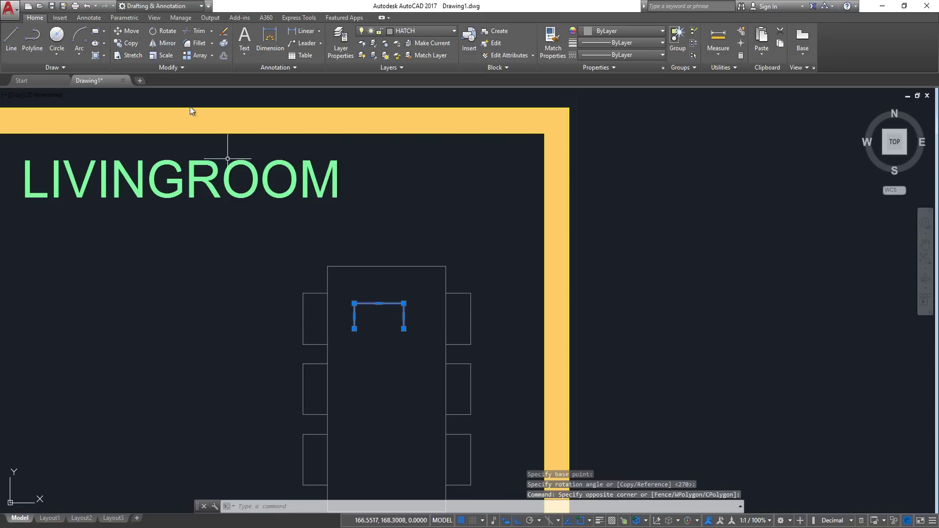
left_click(131, 33)
left_click(379, 303)
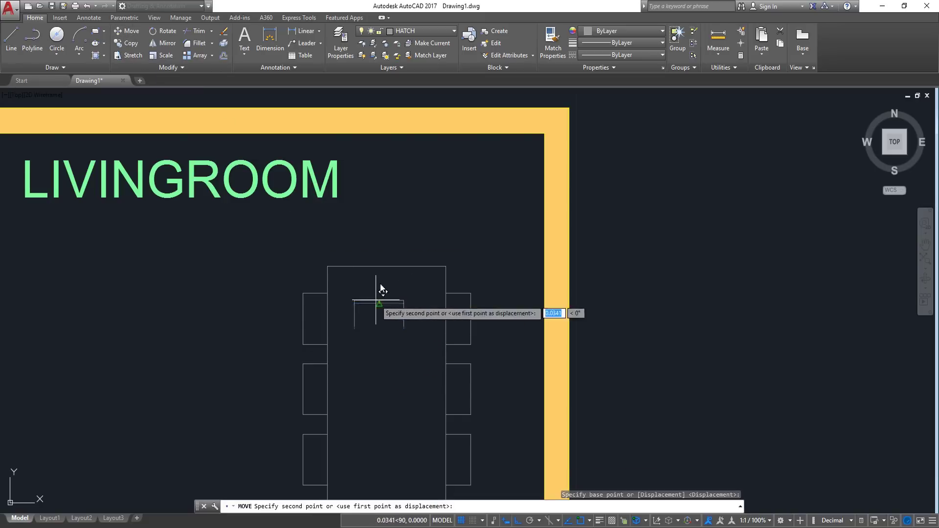
left_click(386, 266)
Move the rotated chair straight up so the open ends of its sides meet the table's top edge
left_click(337, 243)
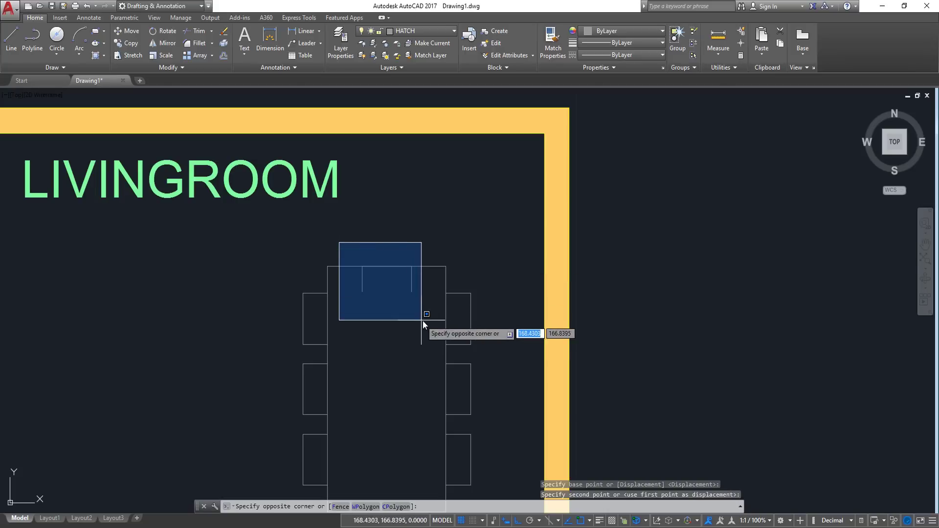
left_click(423, 321)
key("space")
left_click(412, 292)
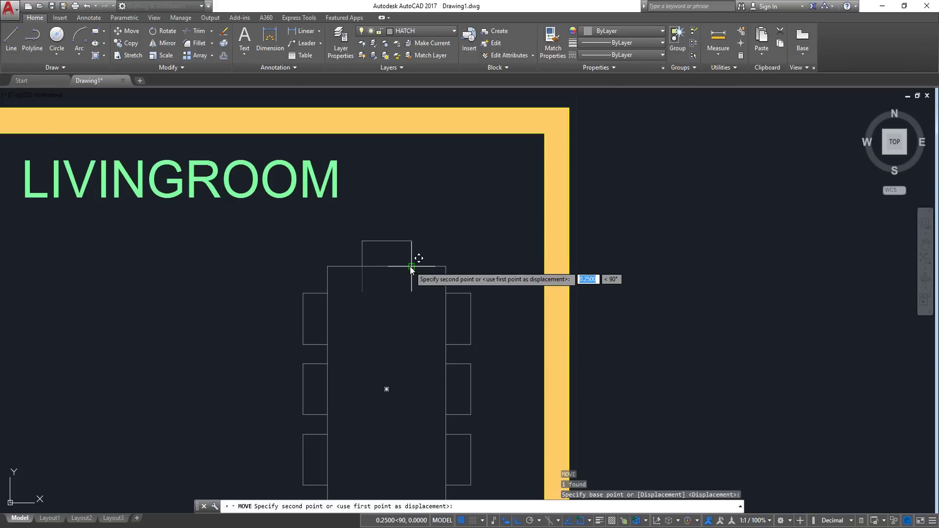
left_click(411, 266)
Mirror the top chair about the table's horizontal centerline to its bottom edge, keeping the original
scroll(375, 346, "down", 2)
left_click(353, 264)
left_click(402, 314)
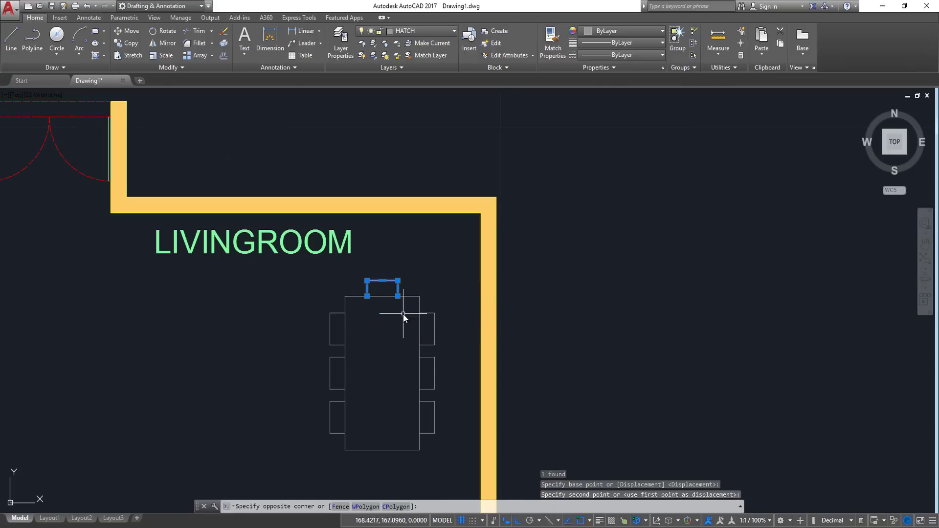
left_click(162, 43)
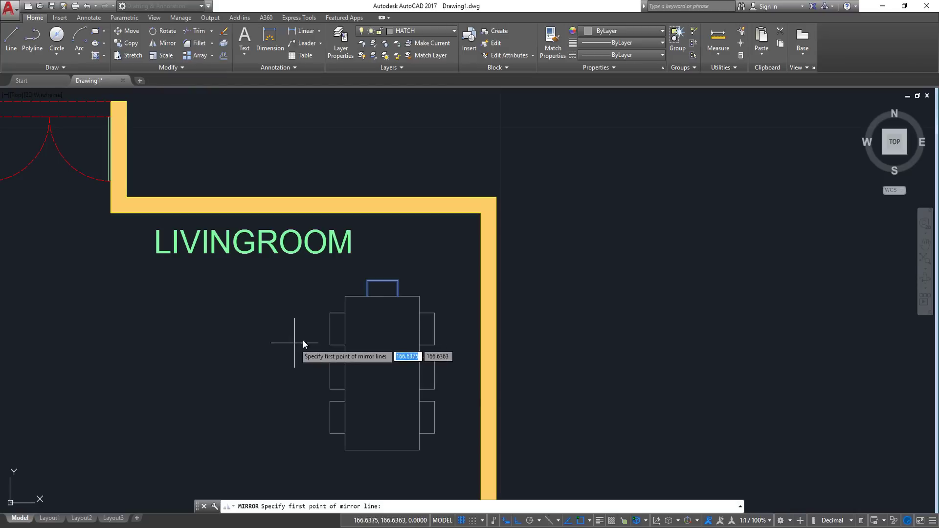
left_click(347, 374)
left_click(406, 380)
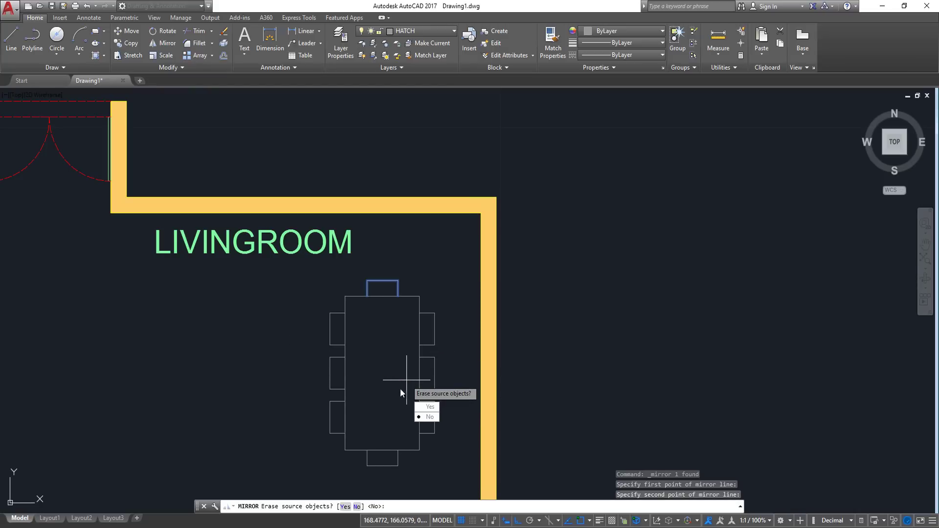
key("Return")
Assign the dining table and all its chairs to the EQUIPMENT layer
middle_click_drag(394, 335, 377, 302)
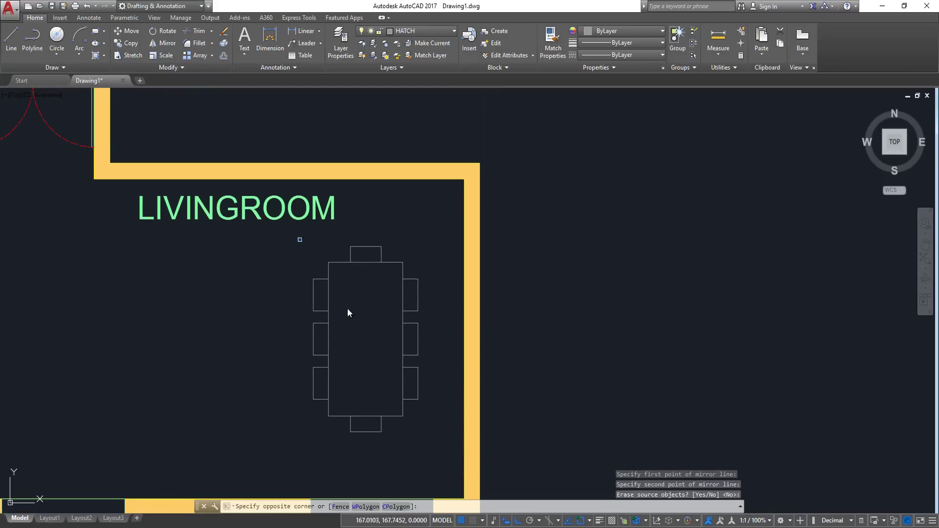
left_click(298, 238)
left_click(427, 446)
left_click(431, 31)
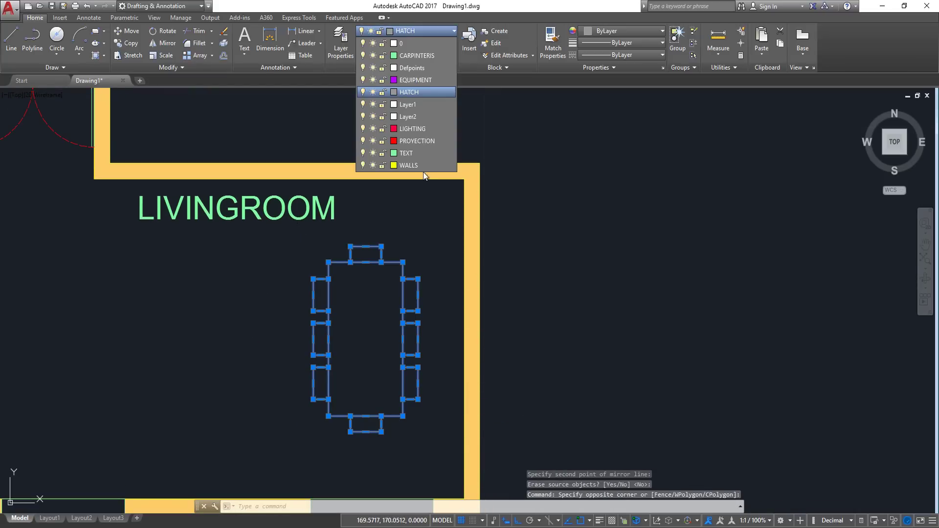
left_click(415, 80)
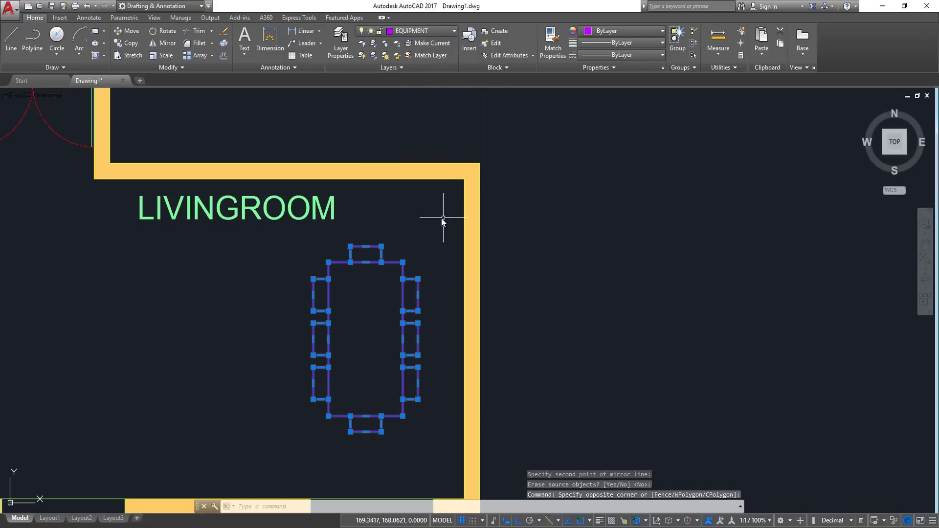
key("Escape")
Make EQUIPMENT the current layer and draw a circle of about 0.07 radius slightly above the table's center
middle_click_drag(331, 289, 349, 266)
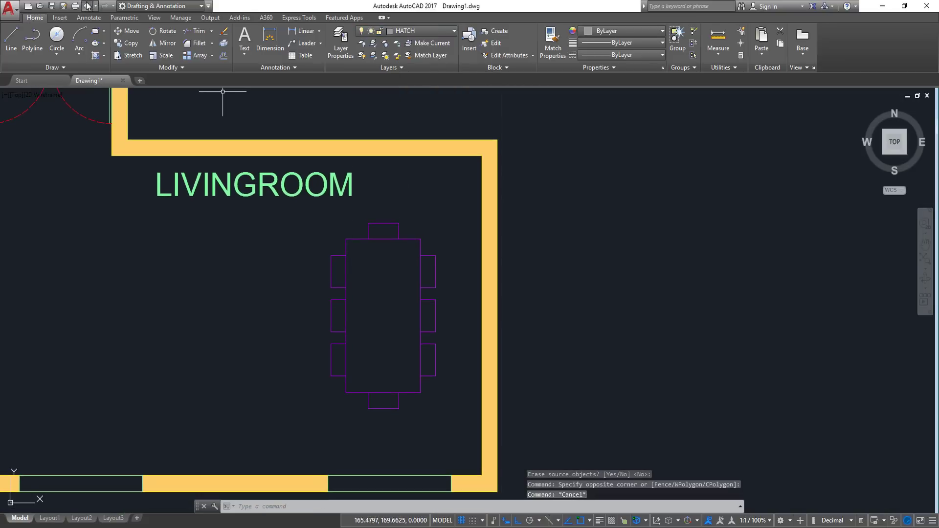
left_click(420, 31)
left_click(415, 79)
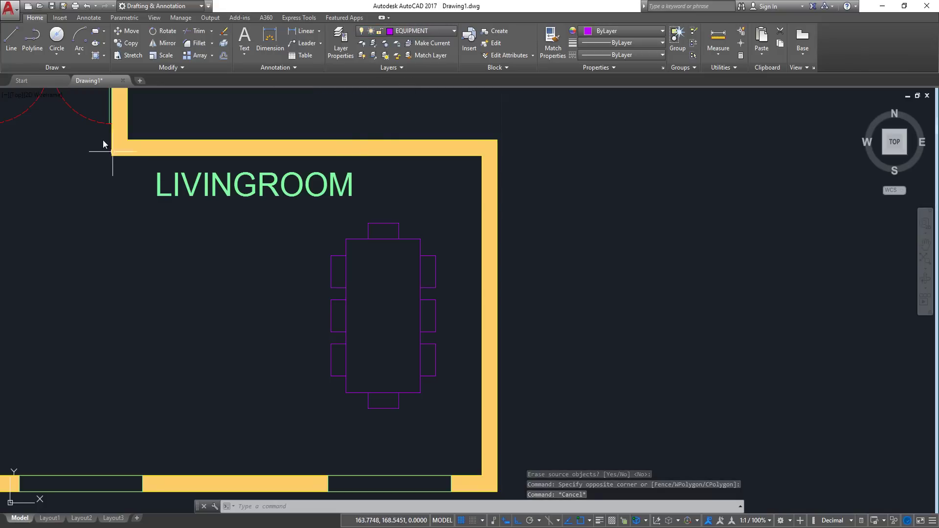
left_click(57, 36)
scroll(345, 318, "up", 2)
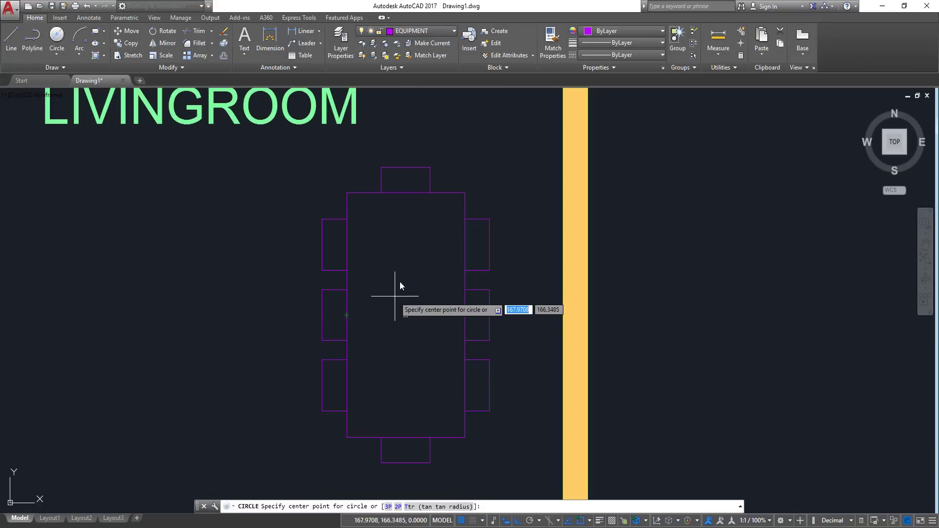
left_click(57, 54)
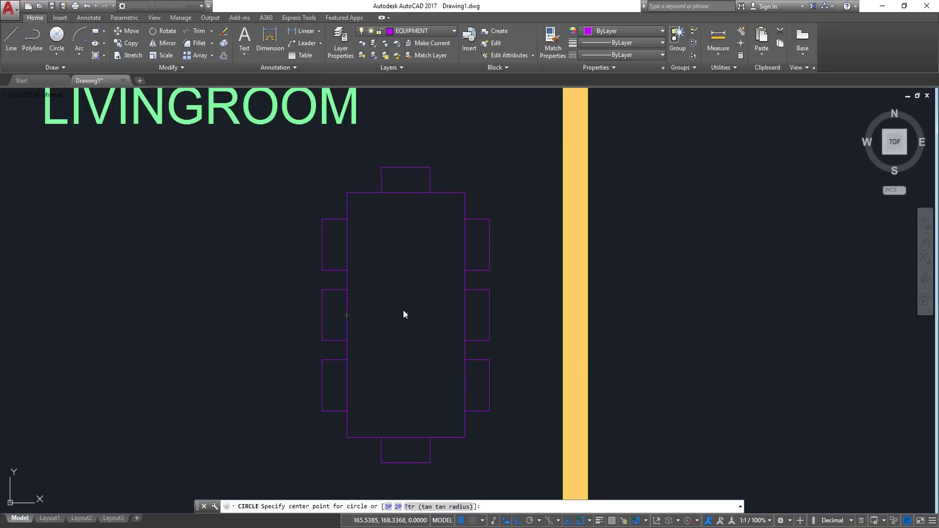
left_click(410, 273)
key("Return")
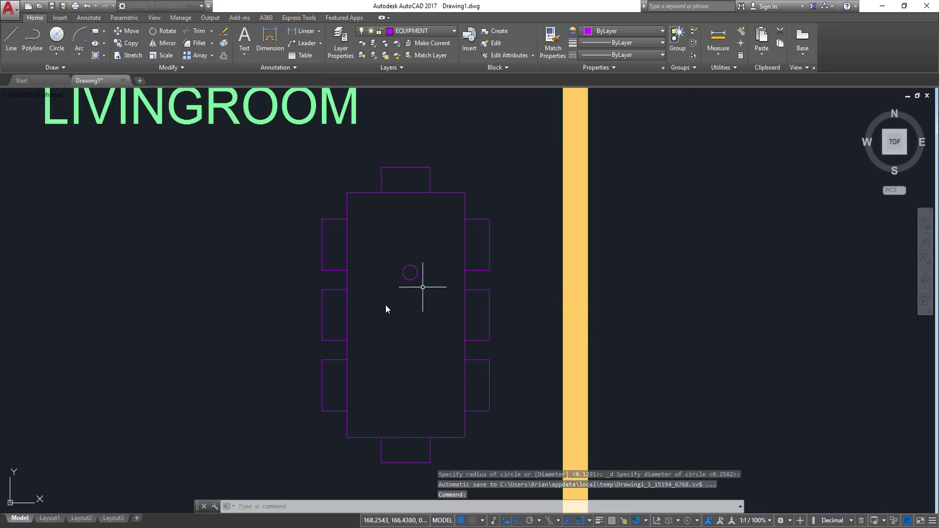
Draw two more circles down the middle of the table, the upper one about 0.16 in radius and the lower one smaller
key("Return")
left_click(403, 296)
left_click(413, 312)
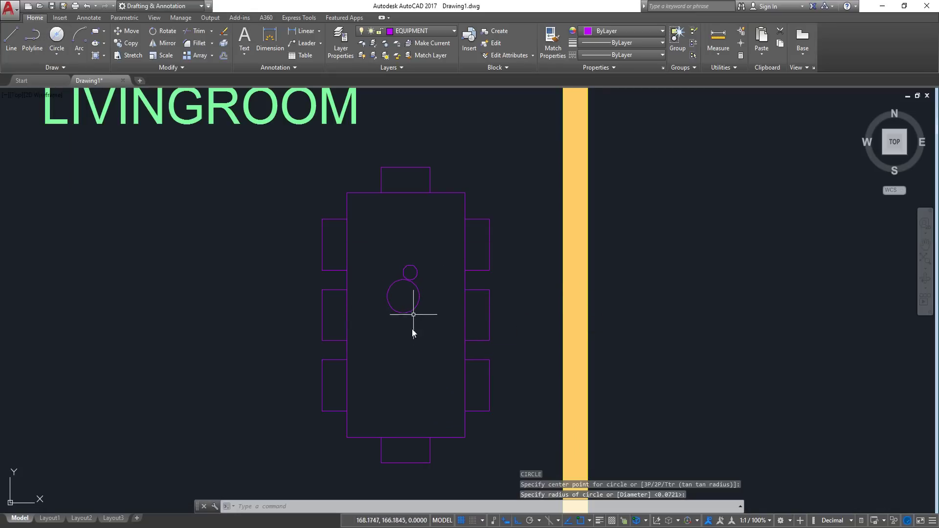
key("Return")
left_click(406, 350)
left_click(417, 351)
Make CARPINTERIS the current layer and draw a horizontal line between the side midpoints of the left window in the bottom wall
scroll(459, 308, "down", 3)
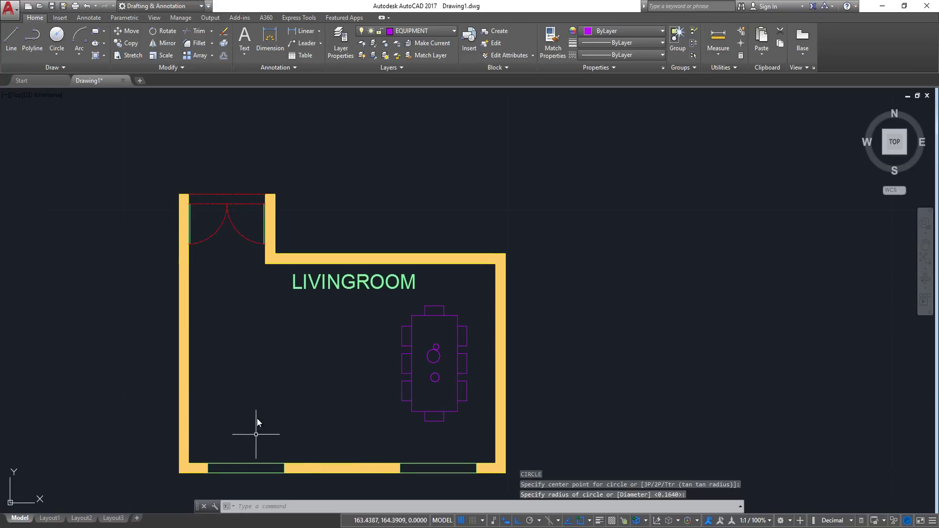
middle_click_drag(300, 429, 302, 356)
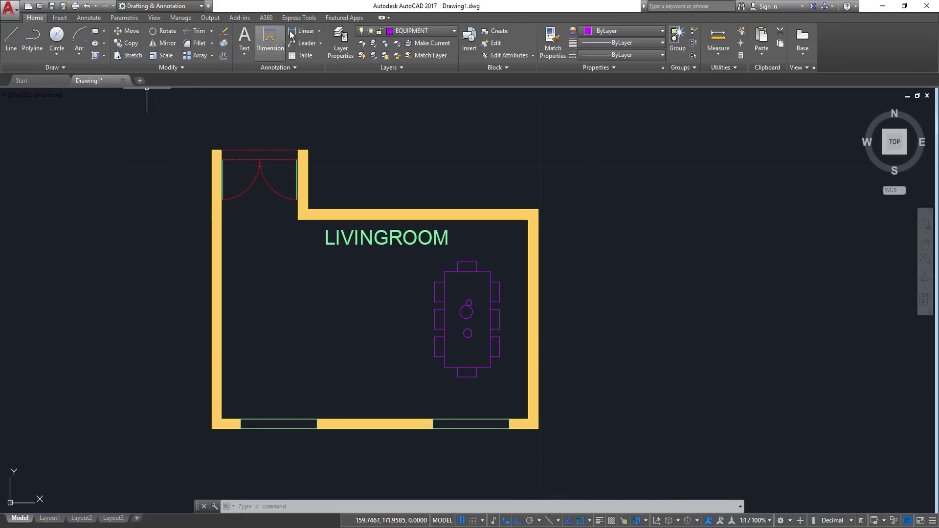
left_click(427, 34)
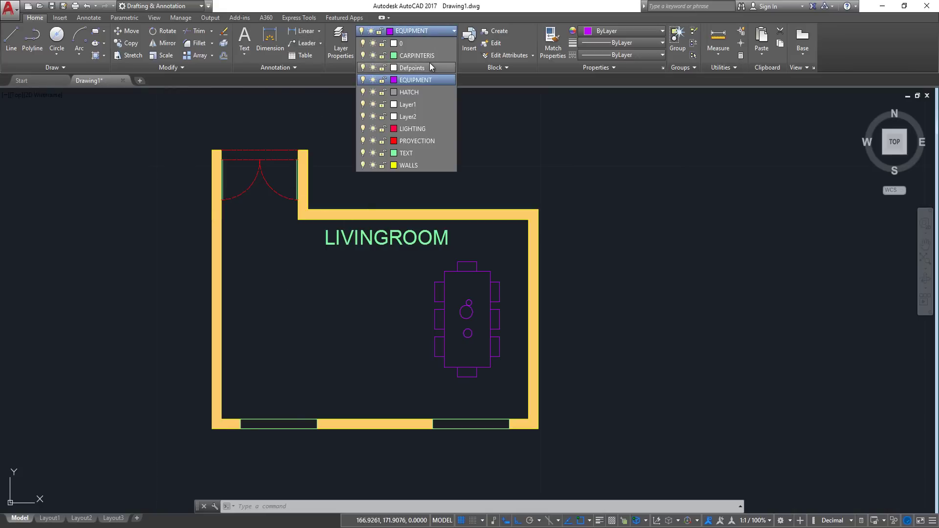
left_click(432, 54)
scroll(340, 385, "up", 4)
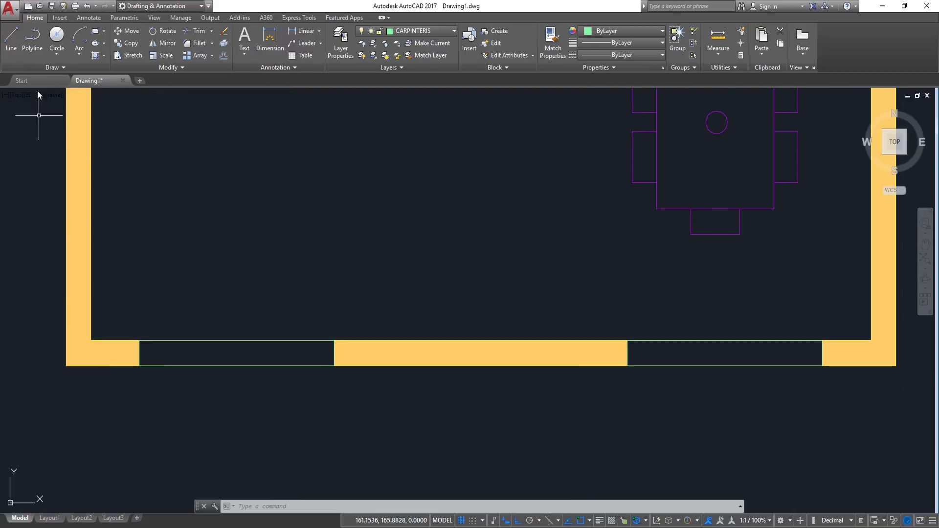
left_click(10, 37)
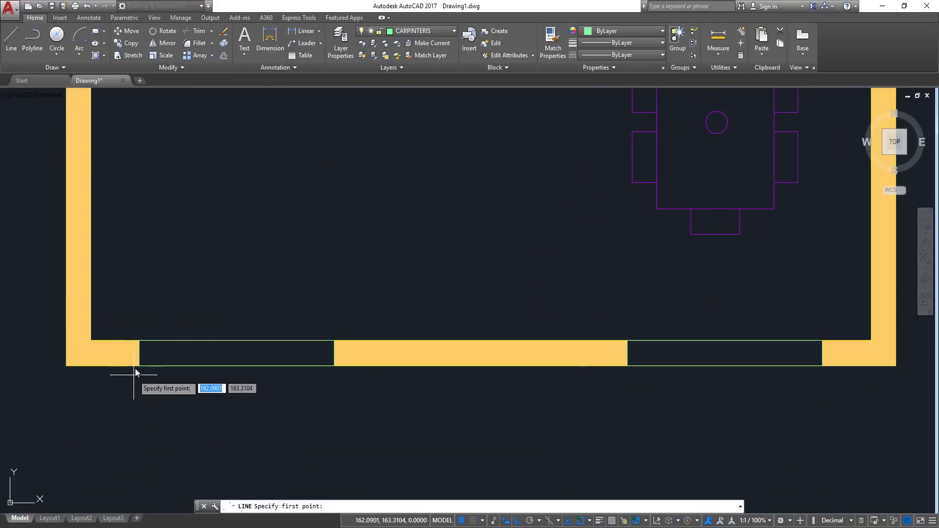
left_click(139, 353)
left_click(334, 352)
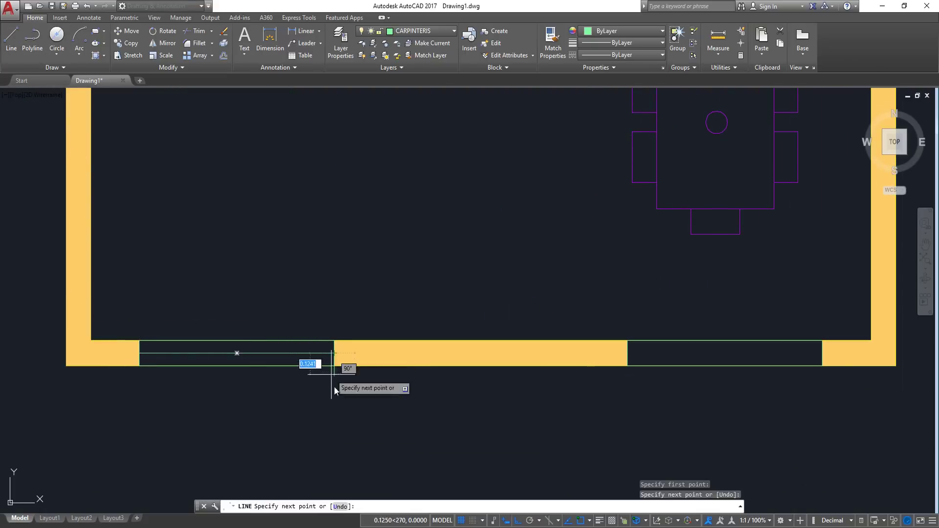
key("Return")
Draw a matching horizontal line between the side midpoints of the right window in the bottom wall
key("Return")
left_click(628, 352)
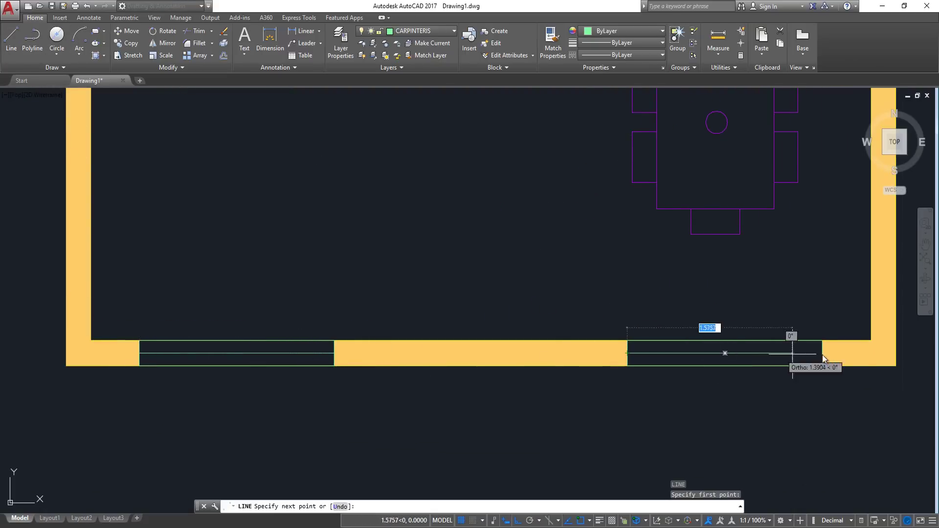
left_click(825, 350)
key("Return")
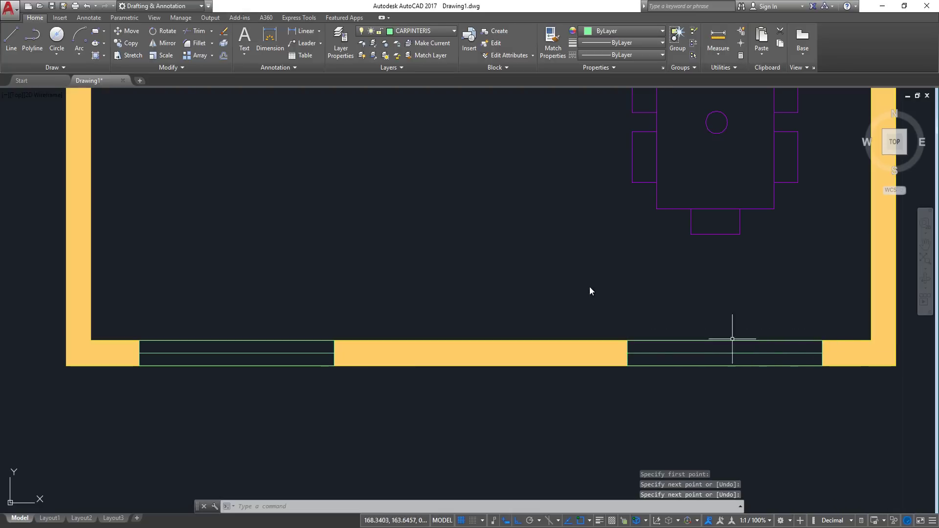
Offset the middle line of both windows upward by 0.02
left_click(223, 56)
left_click(260, 343)
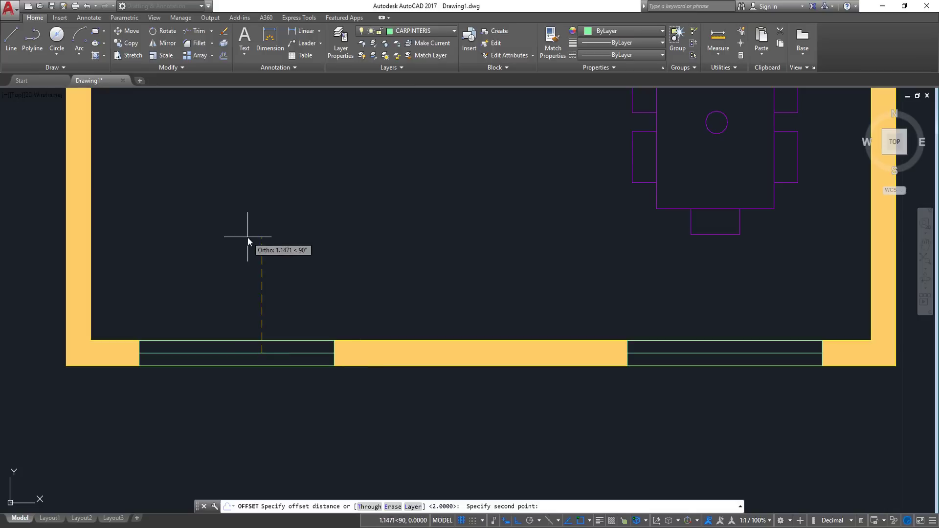
type(".02")
key("Return")
left_click(274, 353)
left_click(342, 325)
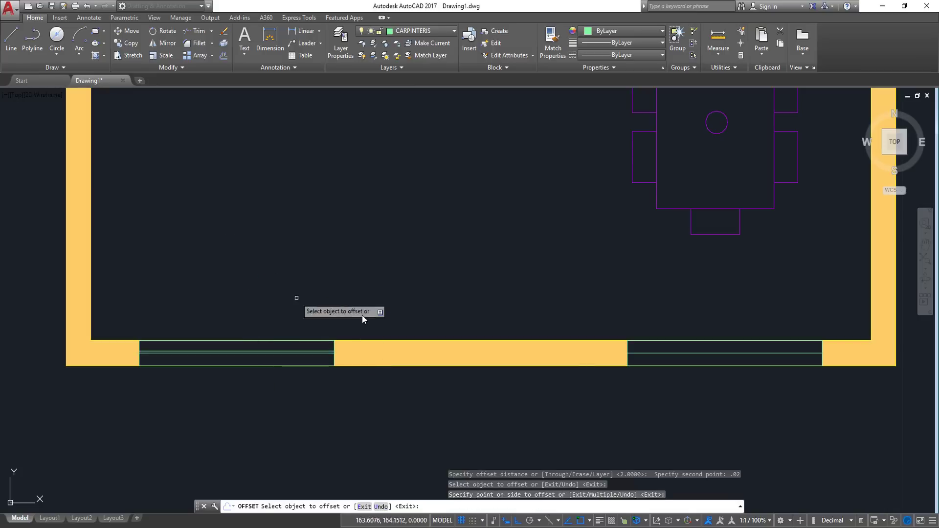
left_click(705, 352)
left_click(704, 315)
key("Return")
Draw a closed rectangular polyline 0.4 wide and 1.6 high inside the room, close to the left wall
scroll(563, 274, "down", 3)
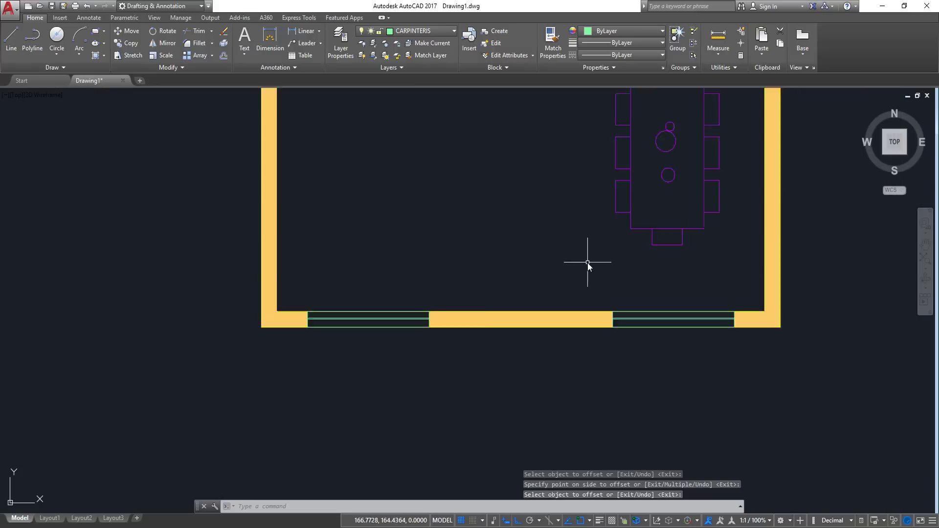
middle_click_drag(538, 203, 526, 248)
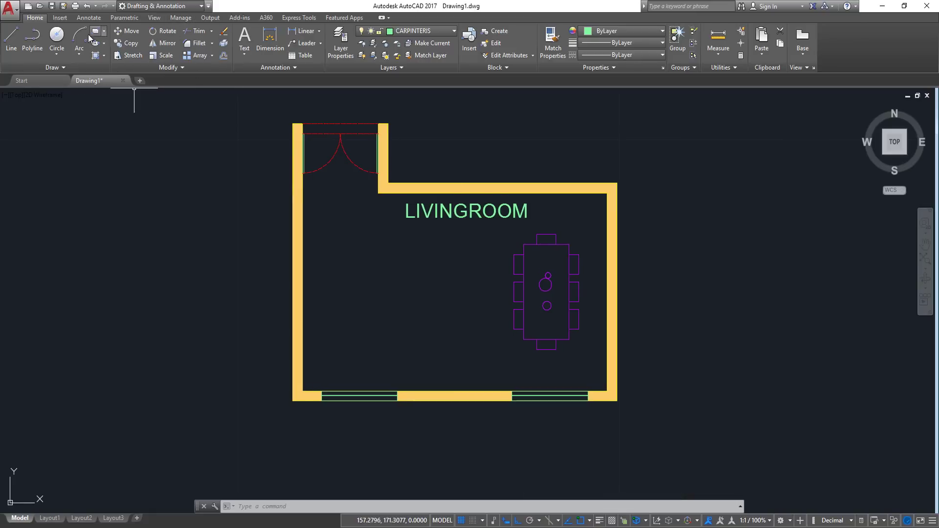
left_click(33, 39)
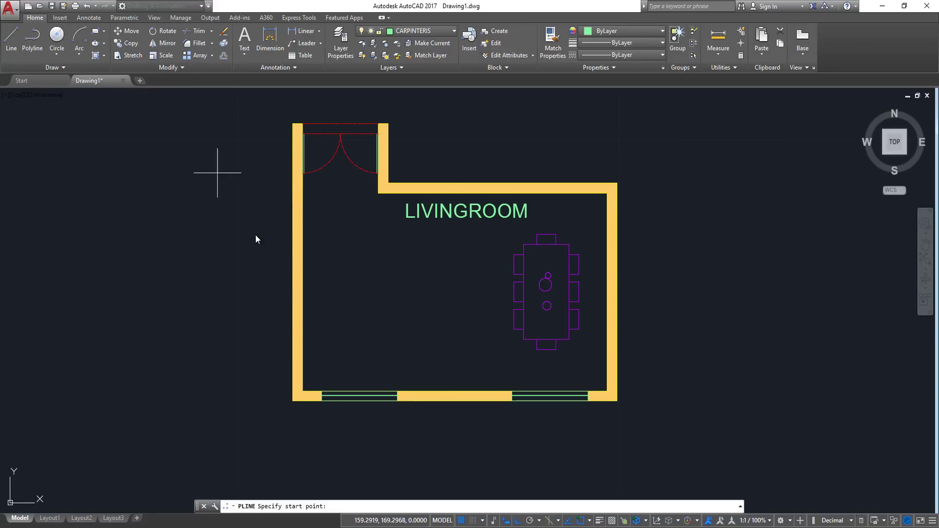
scroll(302, 264, "up", 4)
left_click(328, 211)
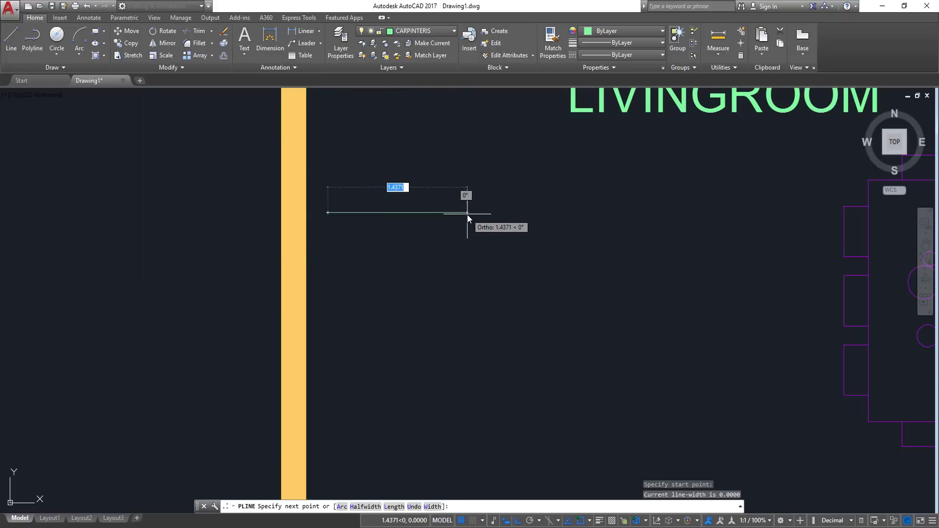
type(".4")
key("Return")
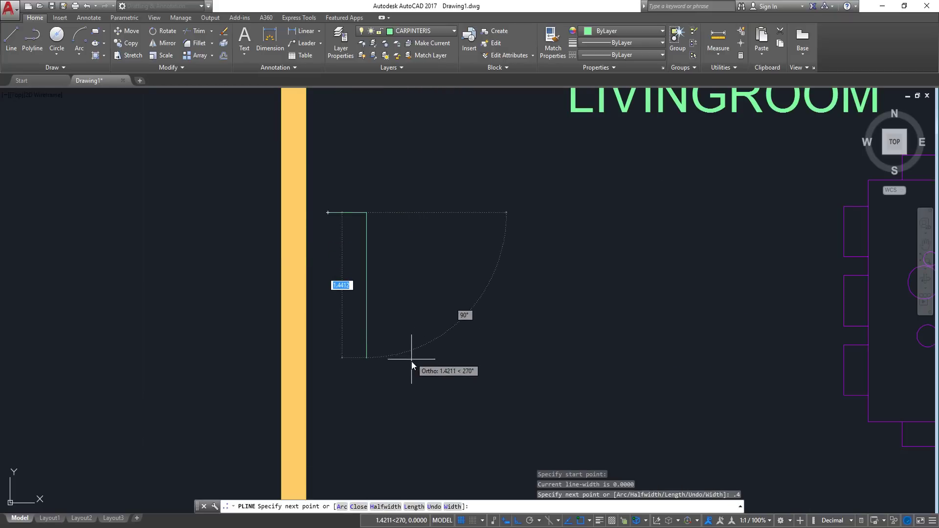
type("1.6")
key("Return")
type(".4")
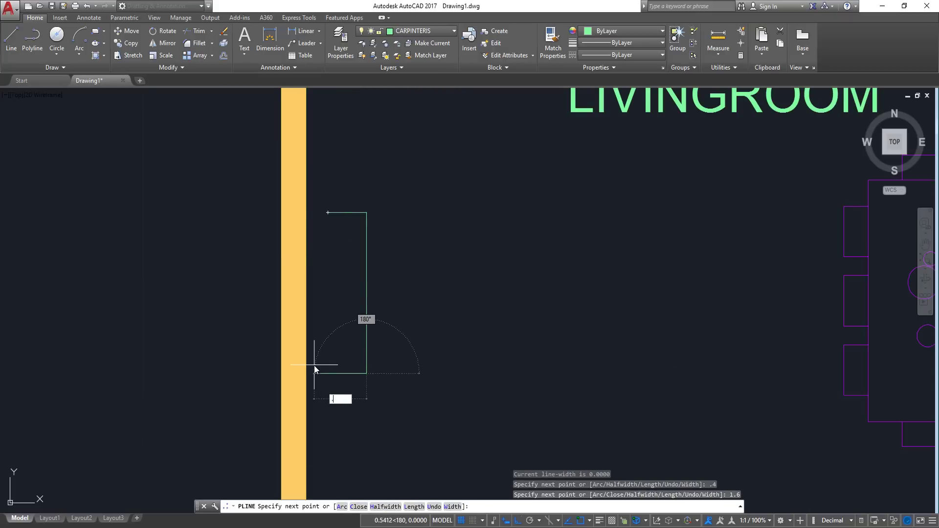
key("Return")
left_click(327, 213)
key("Return")
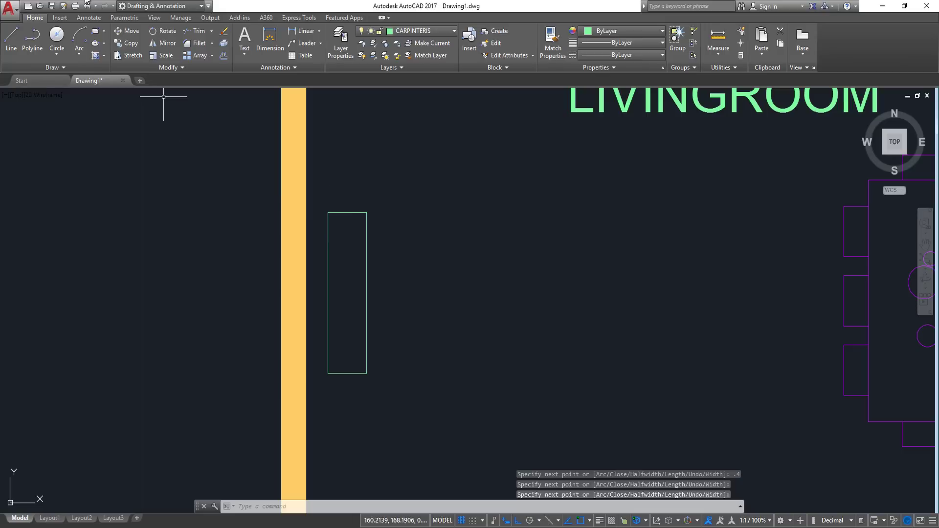
Draw a very narrow vertical rectangle inside the 0.4 by 1.6 outline, slightly shorter than the outline
left_click(95, 33)
left_click(340, 232)
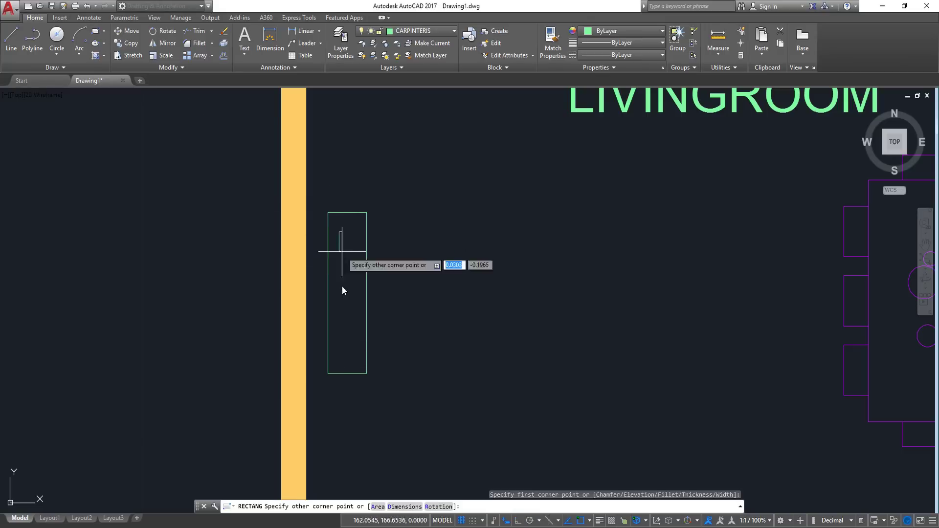
left_click(342, 341)
Move the cabinet outline and its inner narrow rectangle flush against the left wall's inner face, near the room's bottom corner
scroll(421, 313, "down", 3)
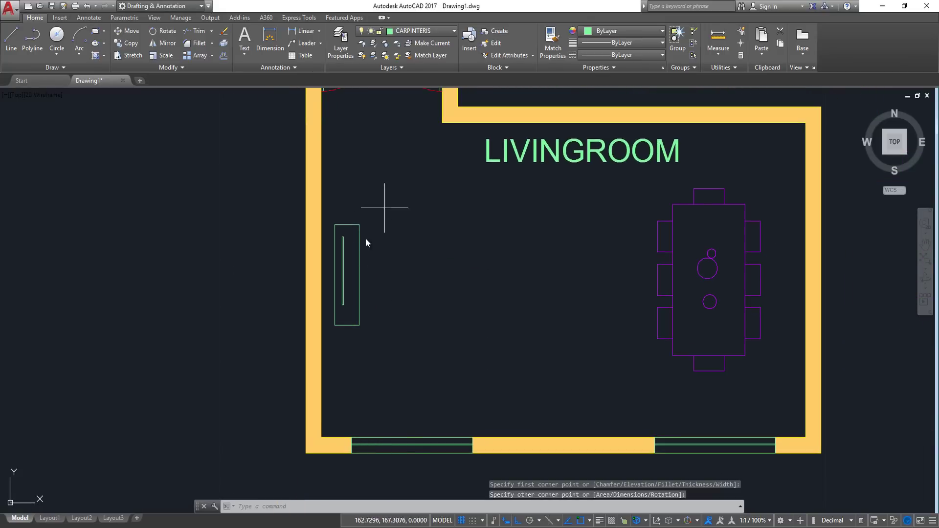
left_click(385, 208)
left_click(327, 350)
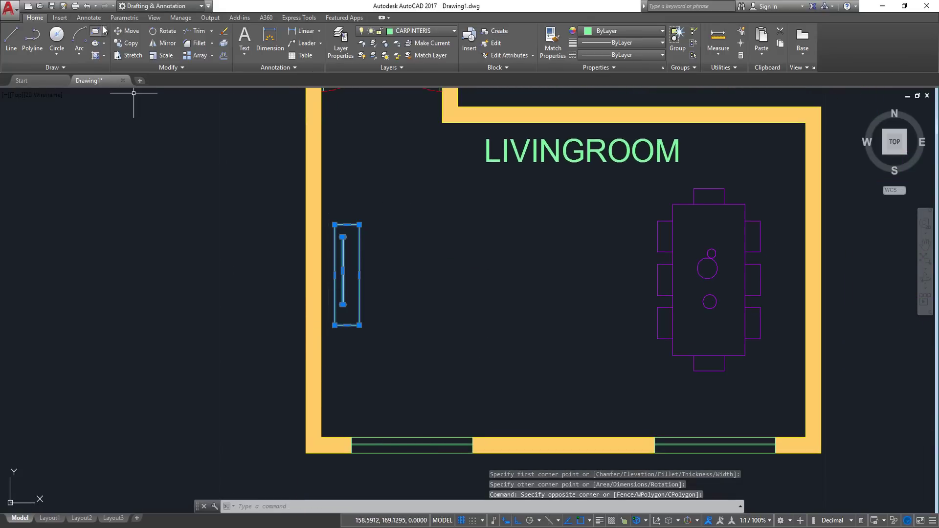
left_click(127, 30)
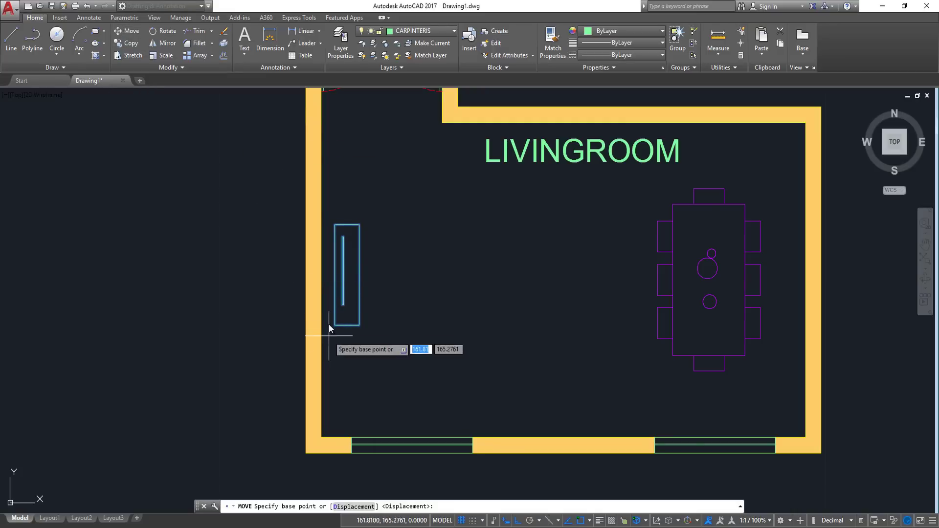
left_click(335, 274)
left_click(323, 367)
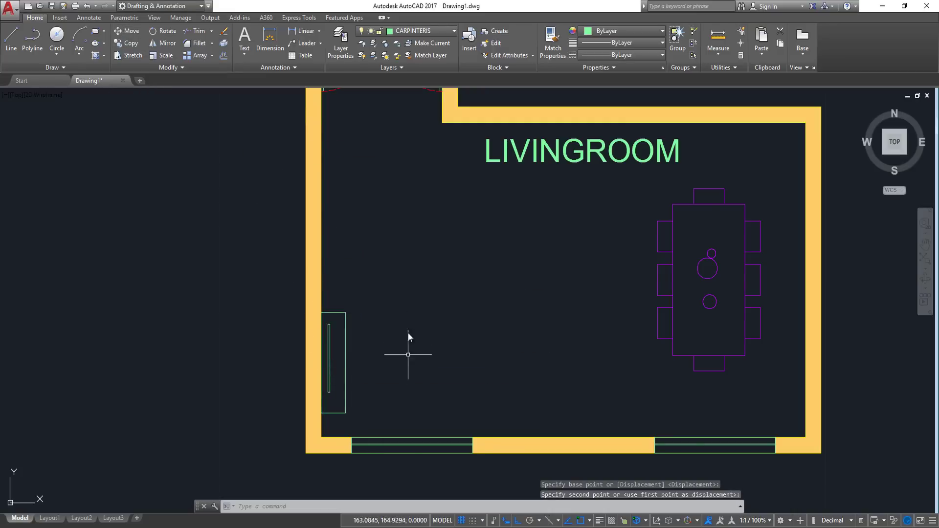
Move the cabinet outline and its narrow inner rectangle 0.1 to the right, away from the left wall
left_click(398, 299)
left_click(325, 381)
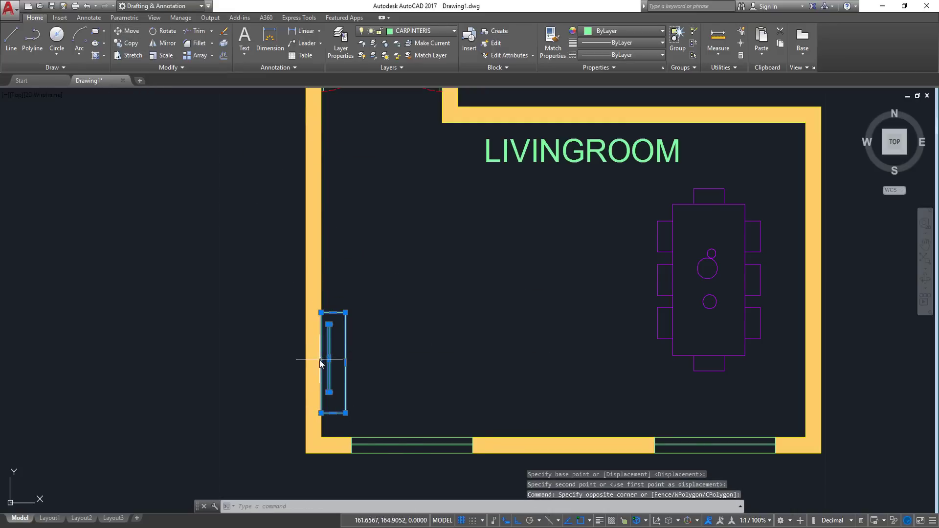
left_click(124, 31)
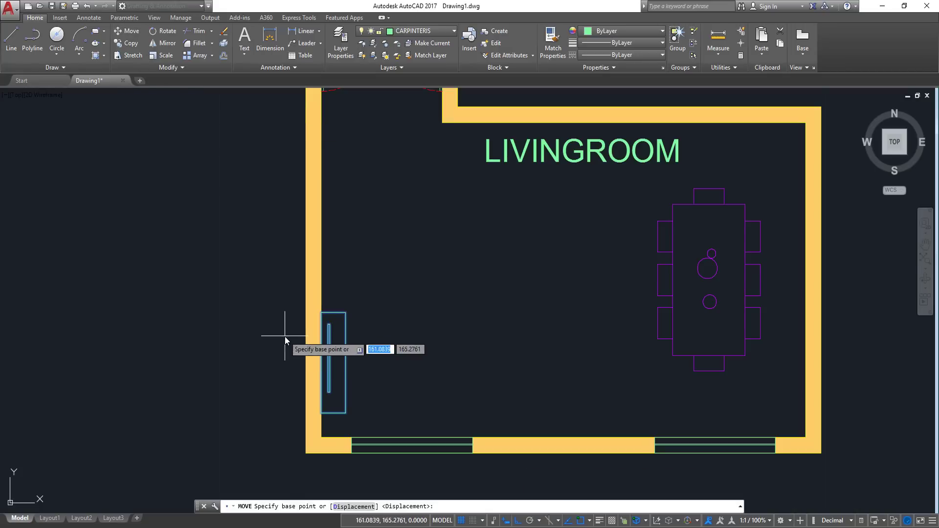
left_click(322, 313)
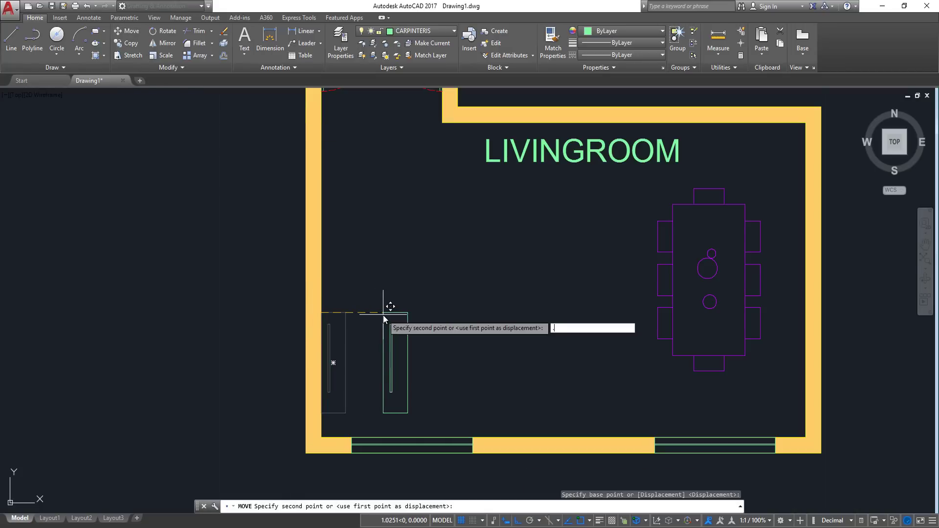
type(".1")
key("Return")
Draw a closed rectangular polyline 1 wide and 2 high between the cabinet and dining table, just above the bottom wall
scroll(318, 325, "down", 3)
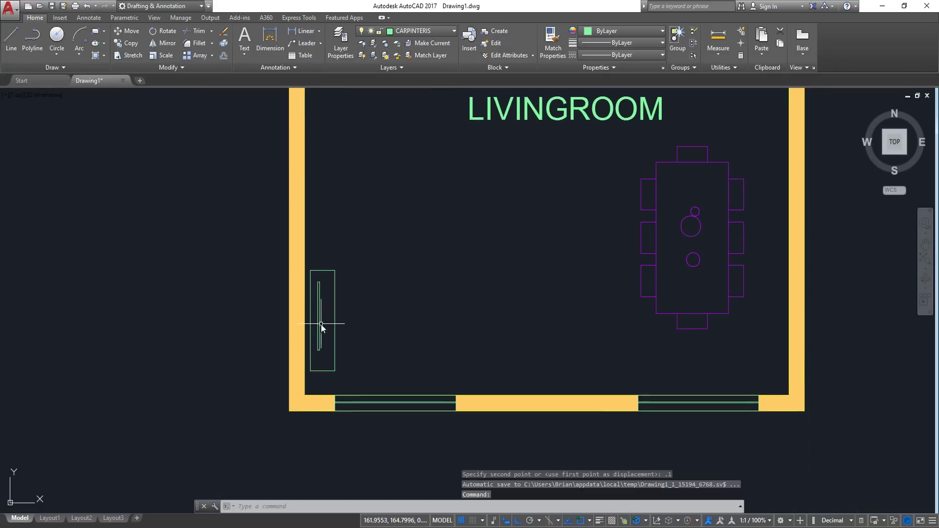
scroll(321, 267, "up", 3)
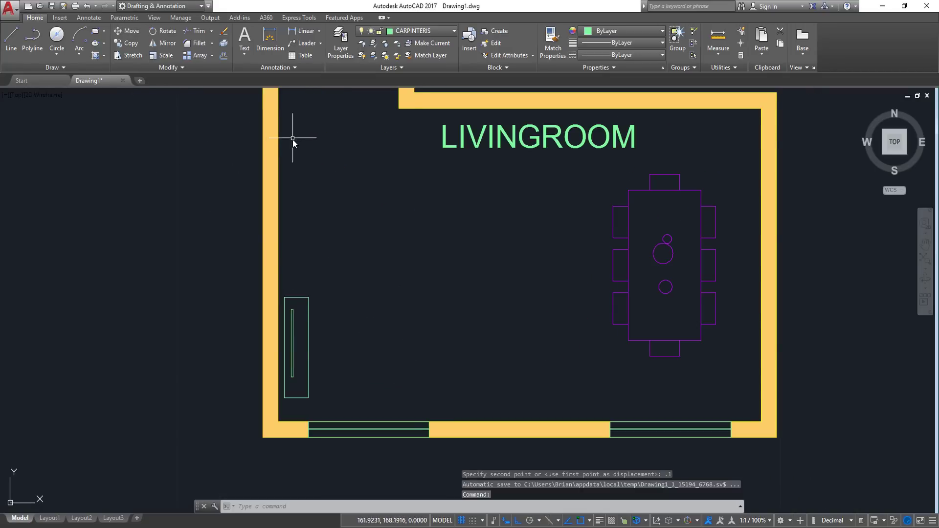
middle_click_drag(293, 139, 292, 162)
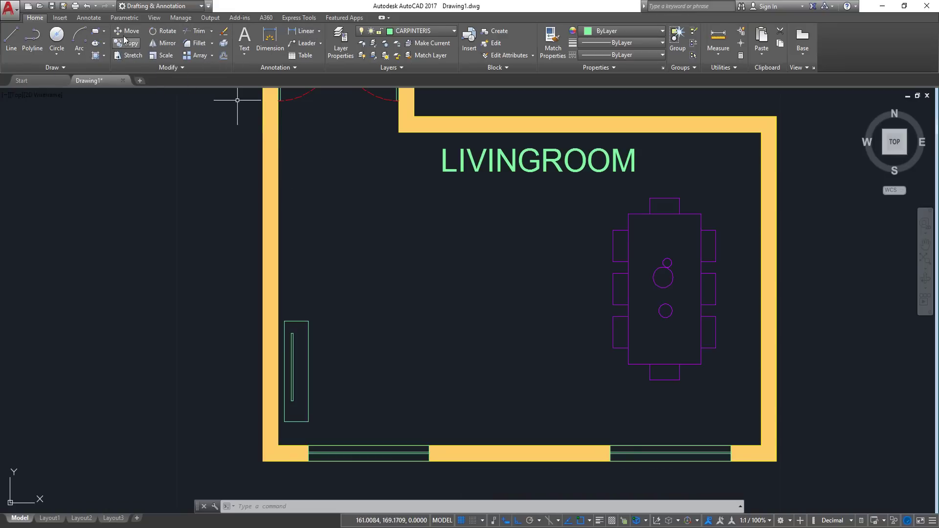
left_click(41, 44)
middle_click_drag(415, 330, 405, 308)
left_click(431, 400)
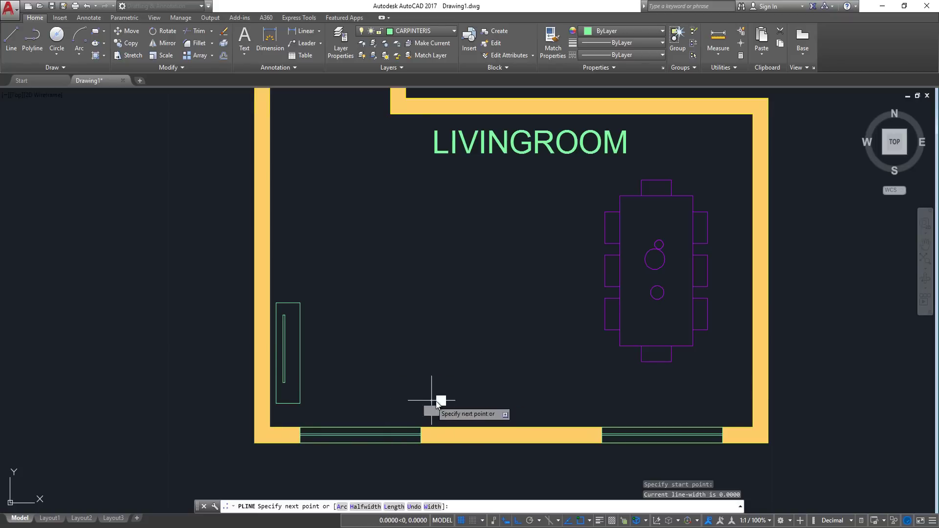
type("1")
key("Return")
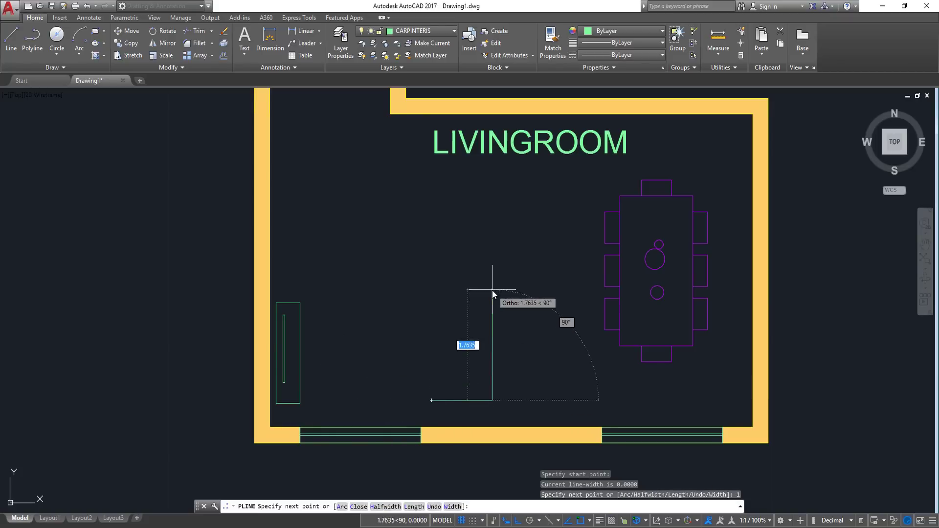
type("2")
key("Return")
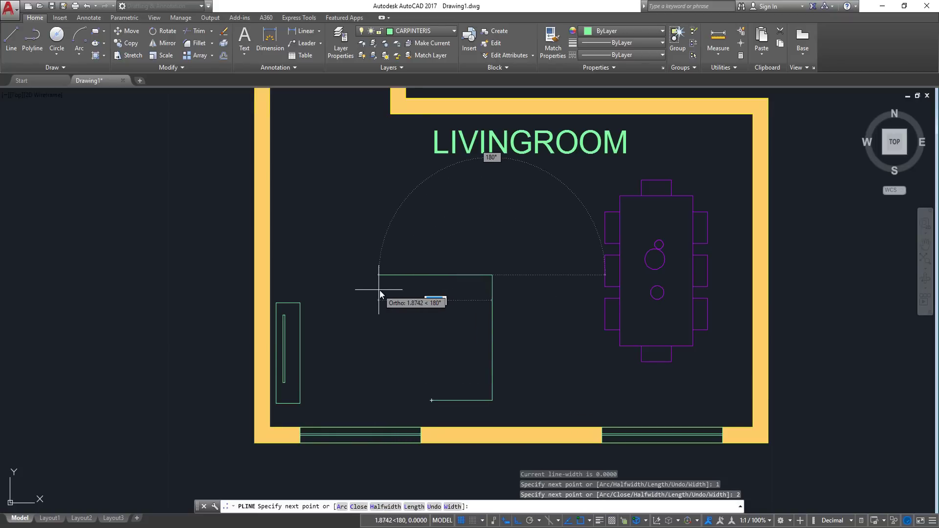
type("1")
key("Return")
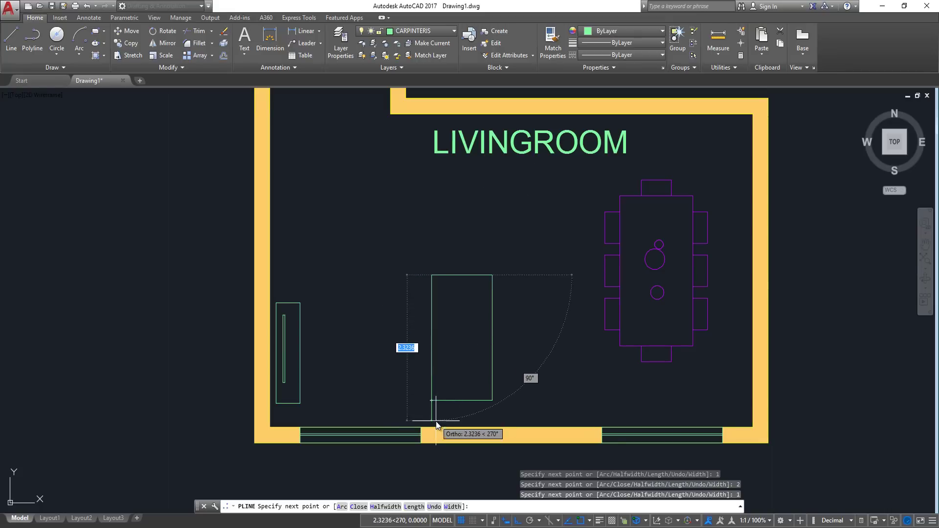
left_click(432, 401)
key("Return")
Draw a polyline outline 1 wide and 0.6 high extending left from the bottom-left corner of the 1 by 2 rectangle
middle_click_drag(440, 396, 463, 375)
key("Return")
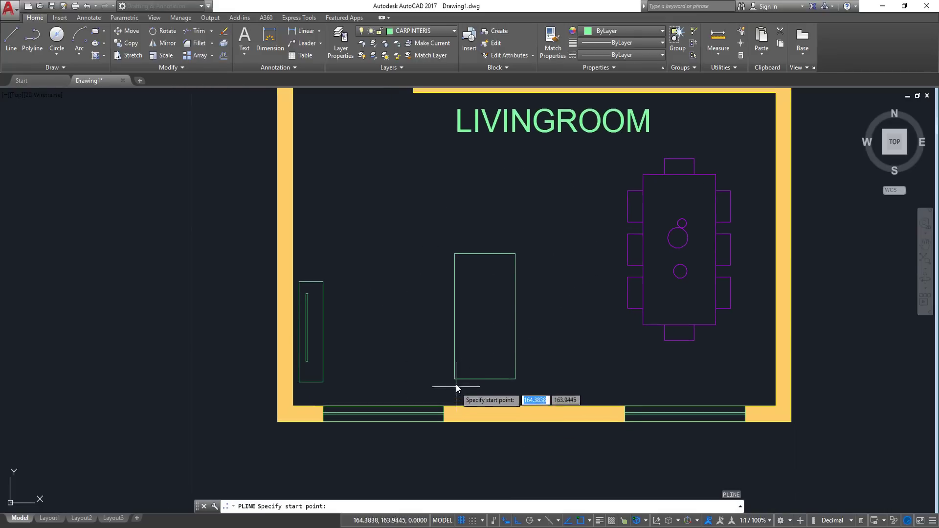
left_click(455, 379)
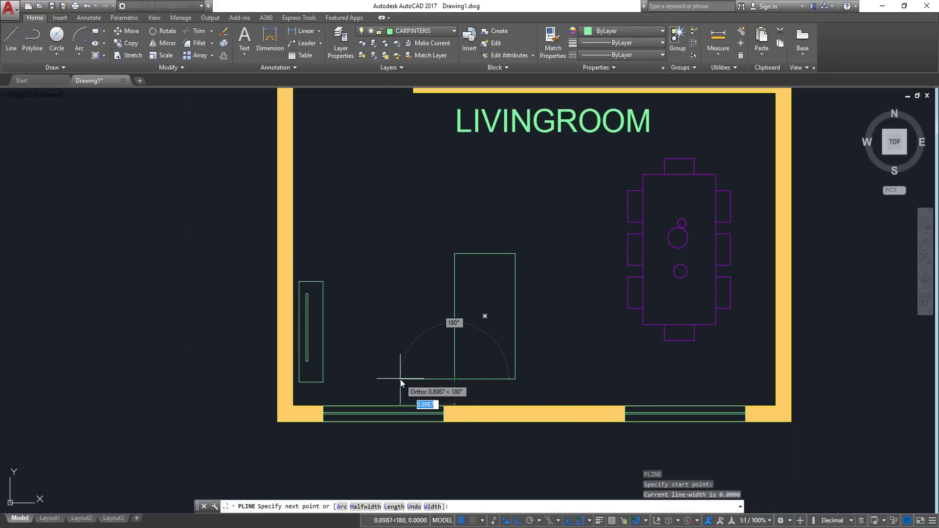
type("1")
key("Return")
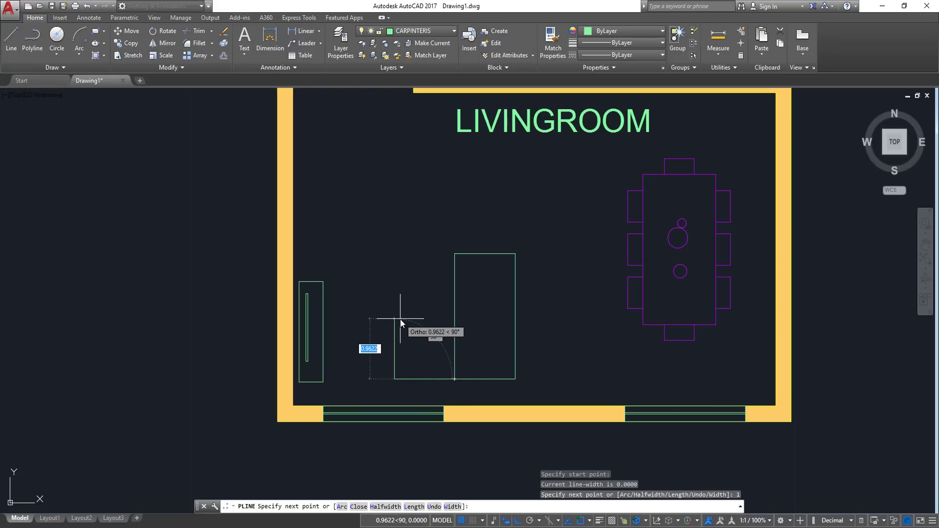
type("1")
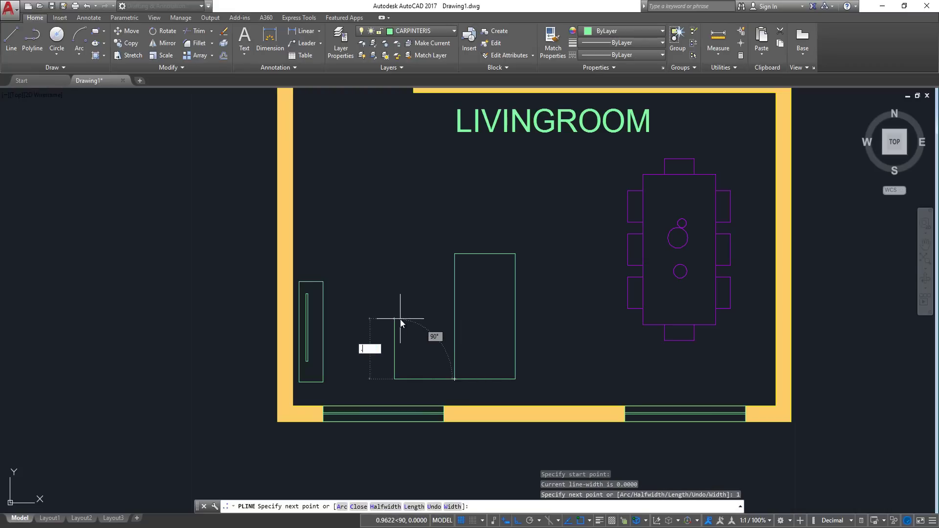
key("Return")
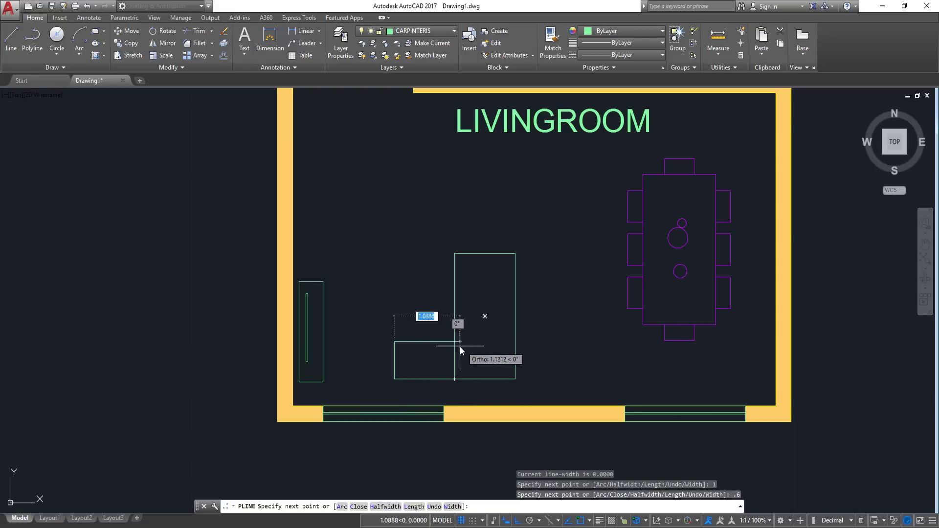
left_click(456, 341)
key("Return")
Offset the 1 by 2 rectangle inward by 0.15
left_click(526, 240)
left_click(492, 293)
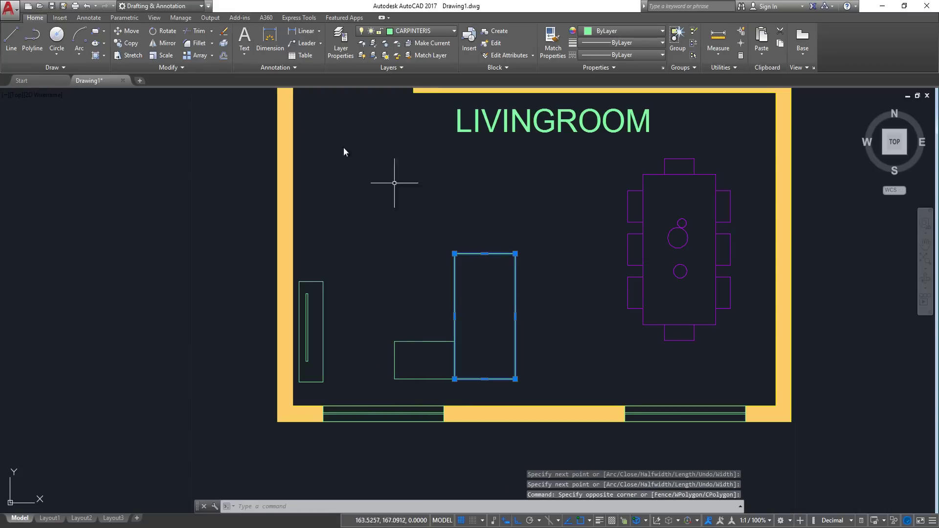
left_click(488, 283)
type(".155")
key("Return")
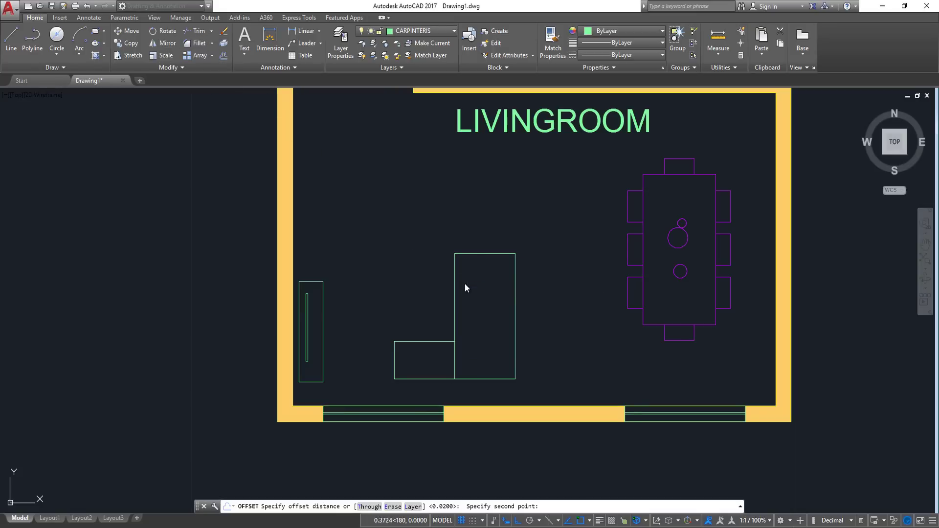
left_click(456, 268)
left_click(478, 329)
key("Return")
Explode the inner offset rectangle into separate lines
middle_click_drag(460, 282, 460, 270)
left_click(460, 270)
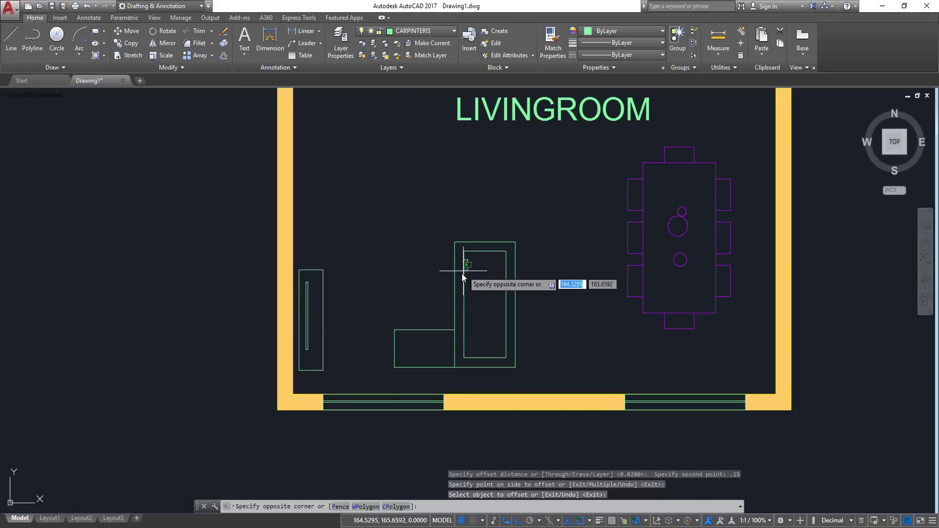
left_click(480, 314)
middle_click_drag(467, 312, 403, 290)
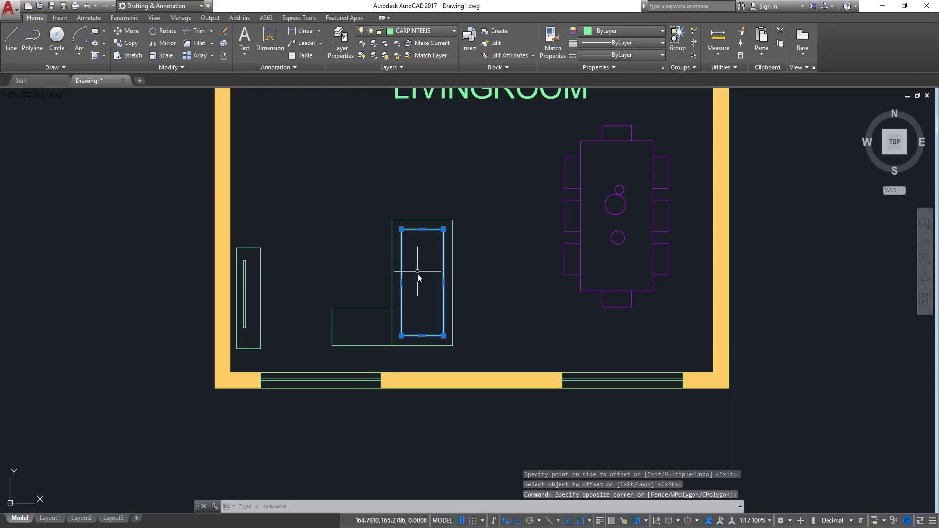
key("Return")
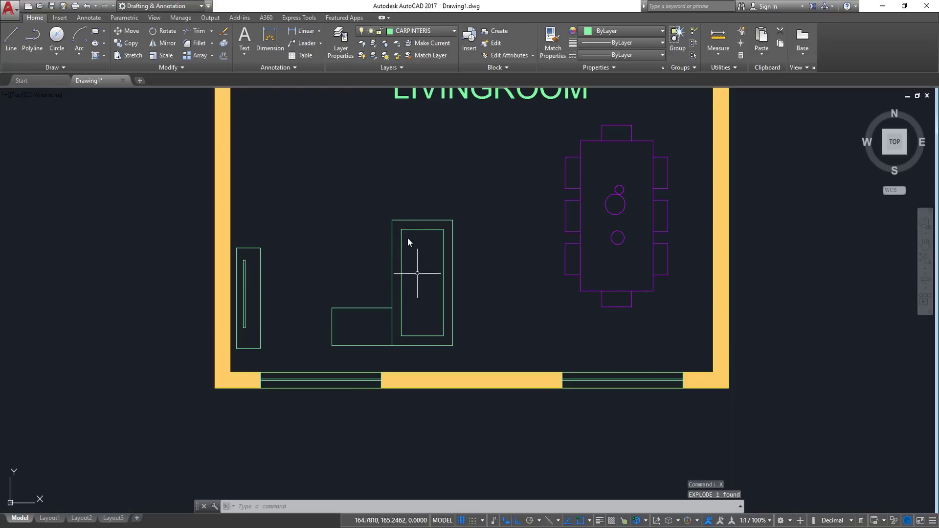
key("Escape")
Delete the left vertical line of the exploded inner rectangle
left_click(401, 252)
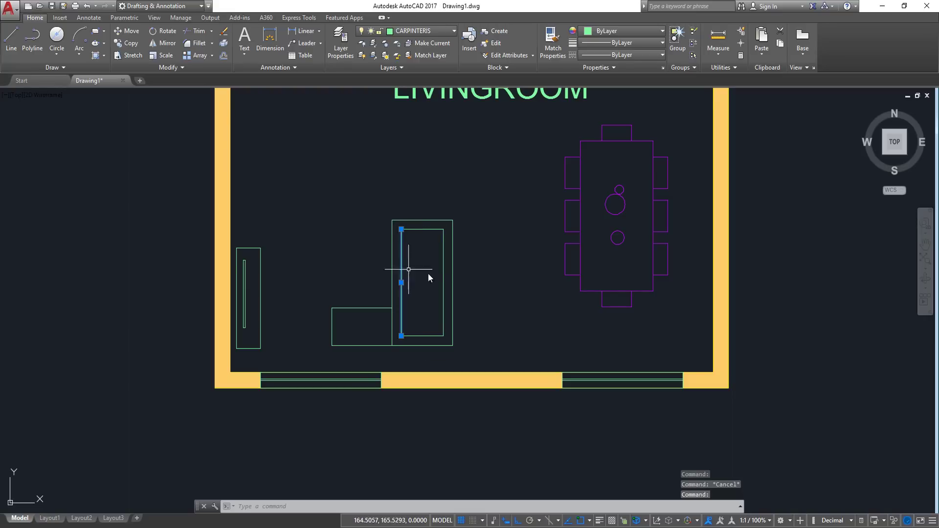
key("Escape")
left_click(440, 255)
left_click(438, 276)
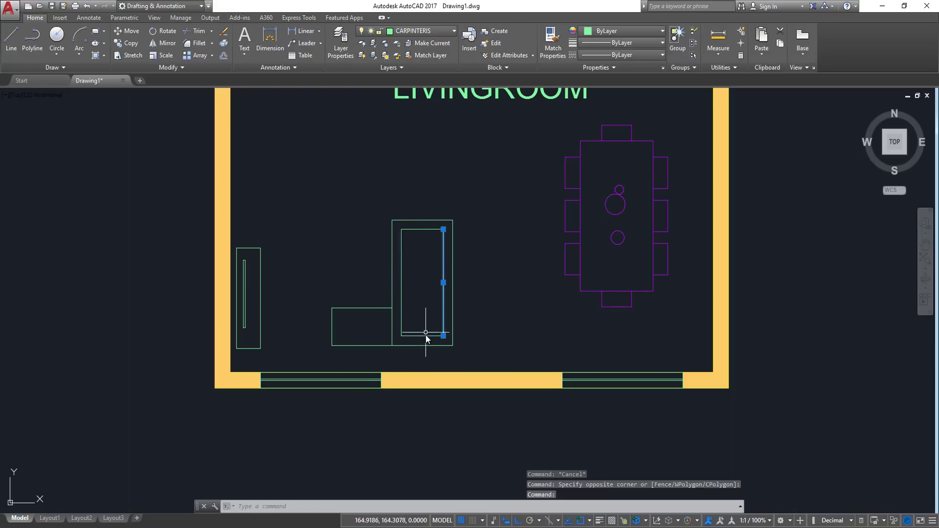
key("Escape")
left_click(404, 259)
left_click(401, 262)
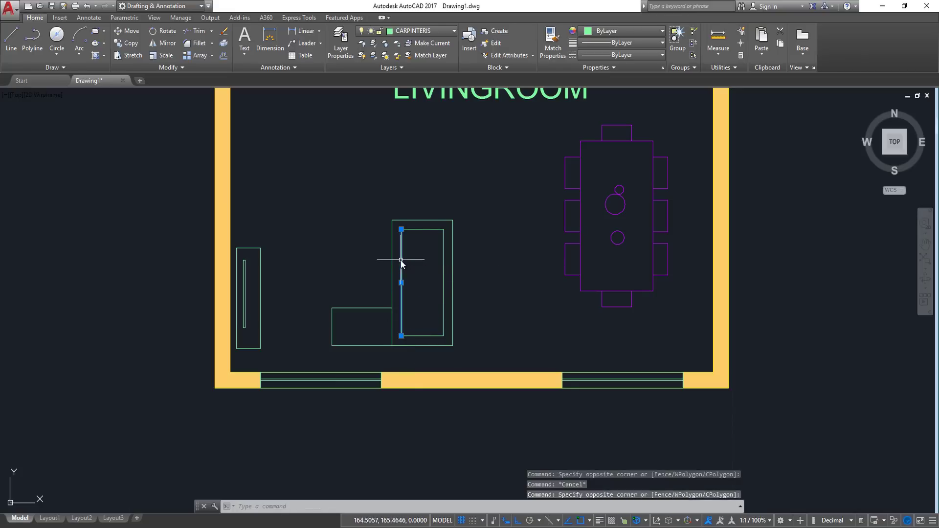
key("Delete")
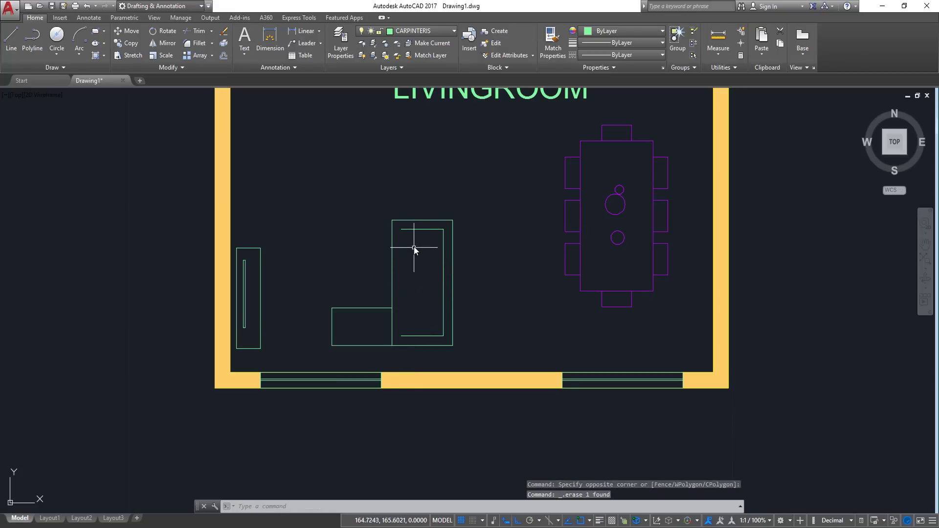
Extend the inner top line to the tall outline's left edge and the inner bottom line to the low section's left end
left_click(211, 32)
left_click(208, 66)
key("Return")
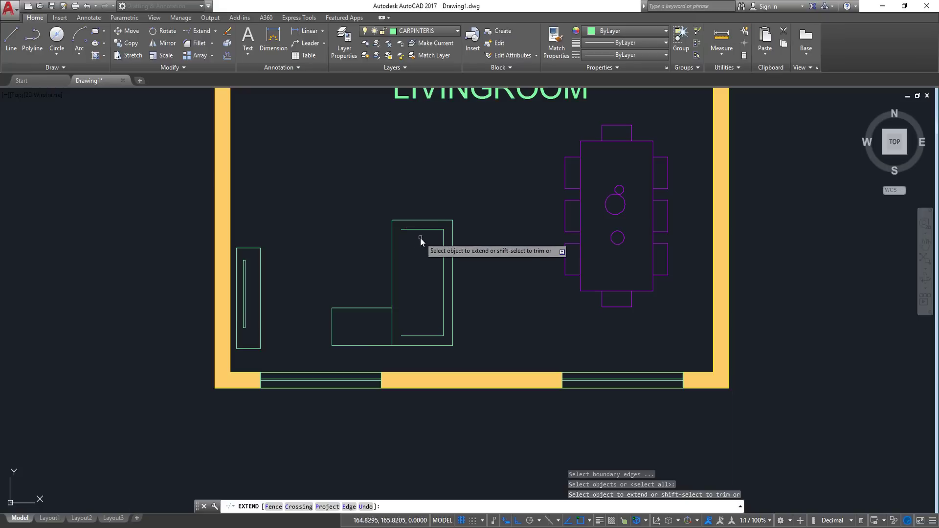
left_click_drag(421, 244, 417, 226)
left_click(399, 336)
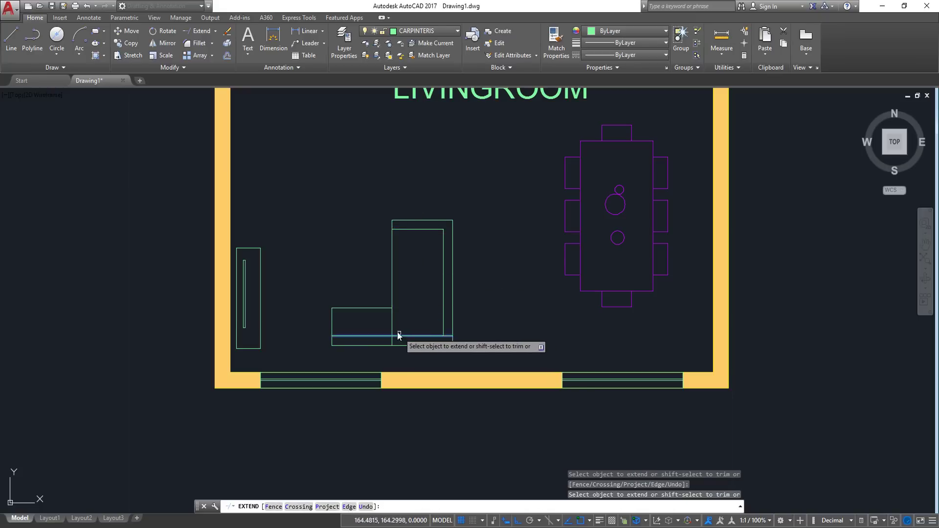
key("Return")
Trim the short vertical segment between the sofa's inner bottom line and its outer bottom edge
scroll(395, 342, "up", 4)
left_click(397, 326)
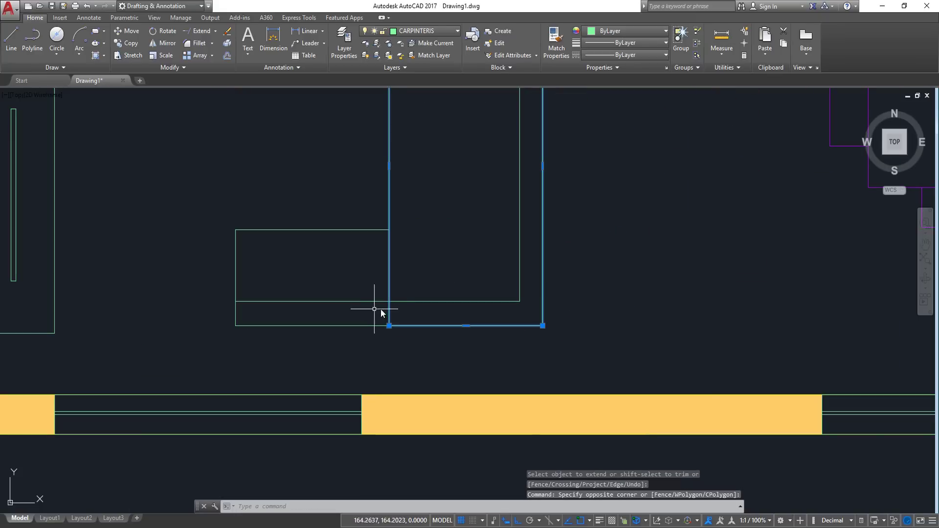
key("Escape")
key("Escape")
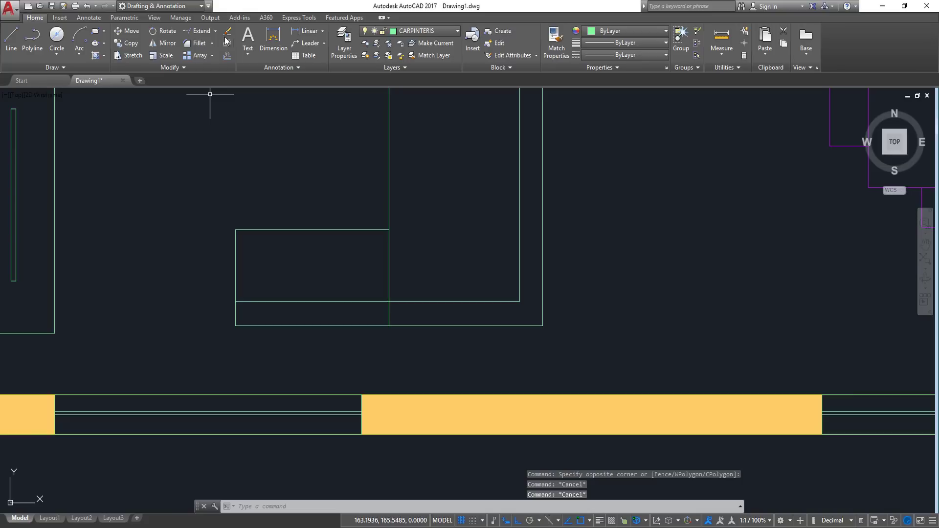
left_click(215, 34)
left_click(201, 39)
key("Return")
left_click(524, 283)
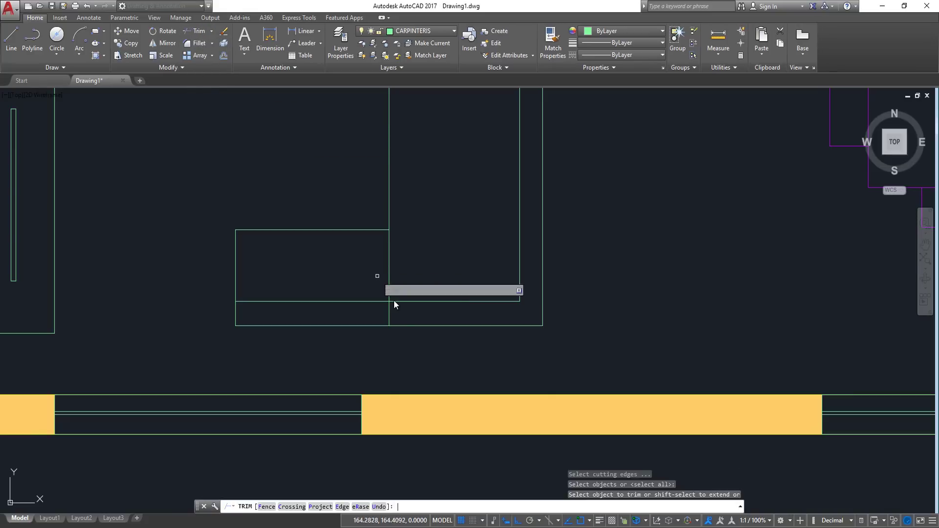
left_click(390, 306)
left_click(401, 306)
left_click(374, 312)
Draw a horizontal line across the tall sofa section, from its left edge to the inner right line, dividing the seat
scroll(428, 272, "down", 4)
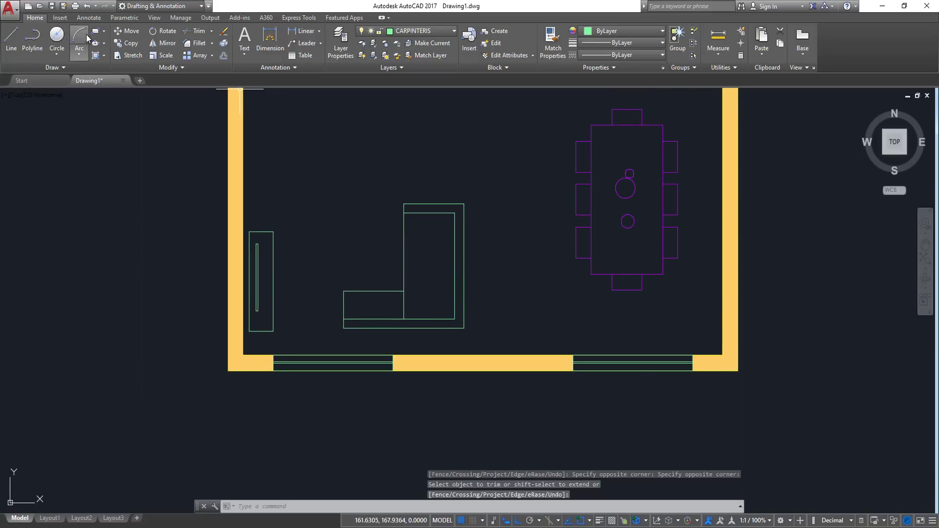
left_click(11, 35)
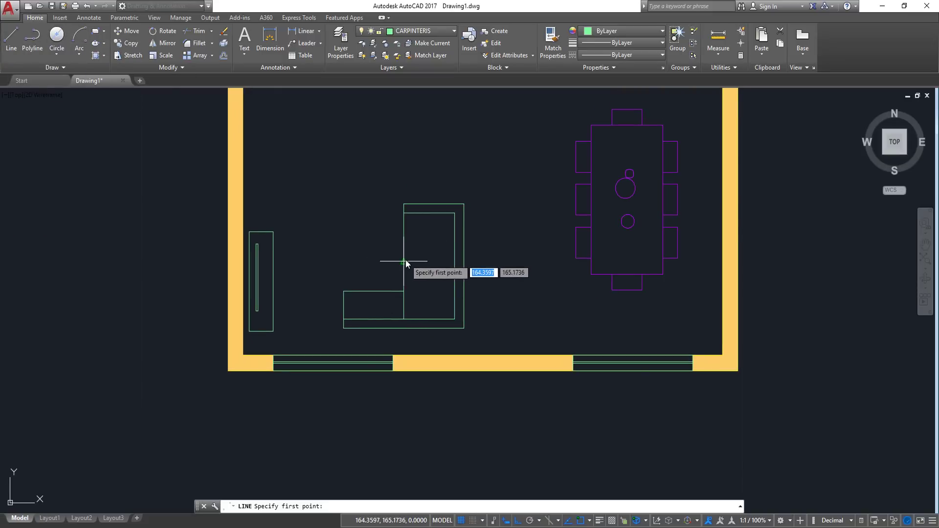
left_click(417, 261)
left_click(455, 259)
key("Return")
scroll(474, 302, "down", 4)
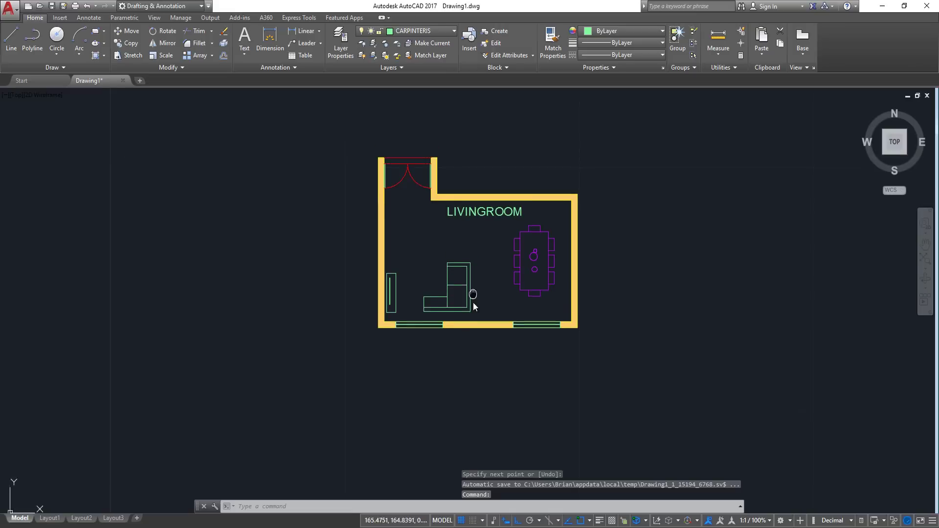
Move the cabinet with its inner thin rectangle straight up along the left wall
scroll(451, 299, "up", 2)
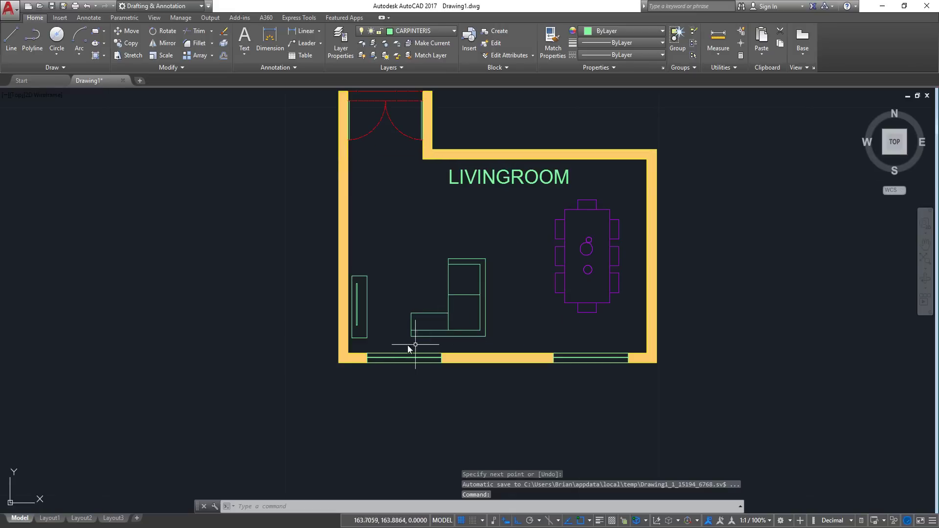
scroll(386, 269, "up", 2)
left_click(379, 264)
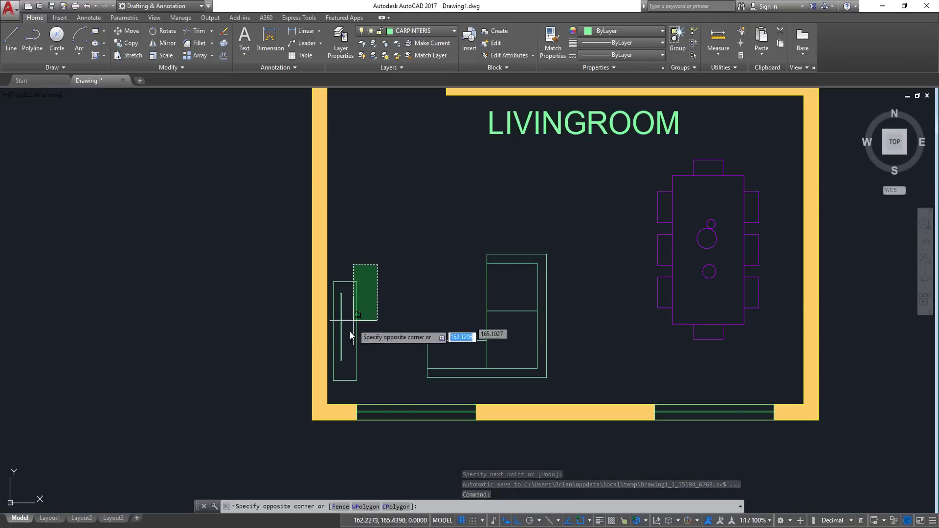
left_click(335, 350)
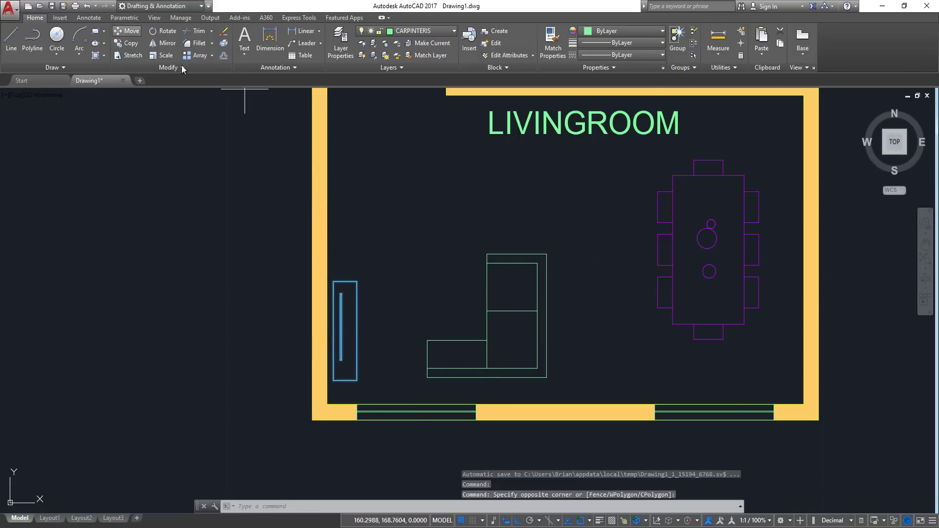
left_click(127, 31)
left_click(424, 278)
left_click(424, 239)
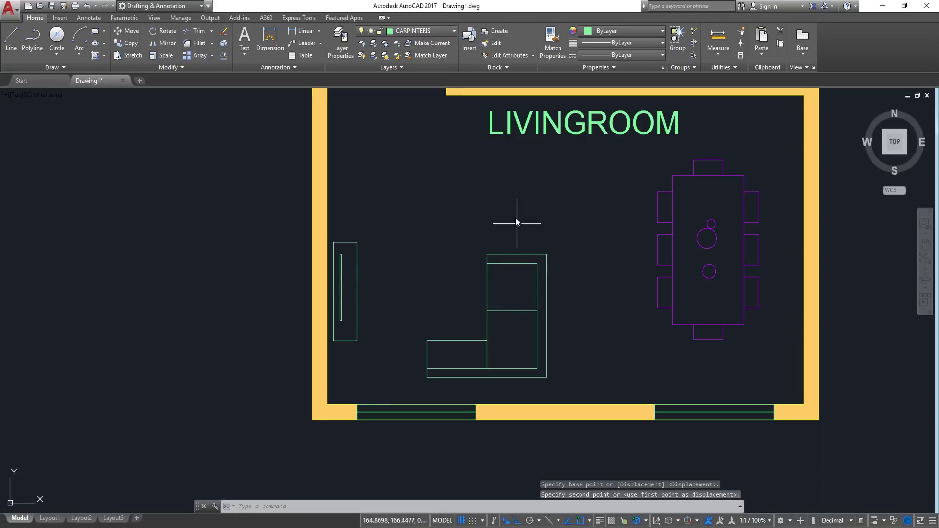
Draw a 0.6 by 0.6 square for an armchair in the open floor area above the cabinet and sofa
middle_click_drag(406, 200, 392, 230)
left_click(95, 31)
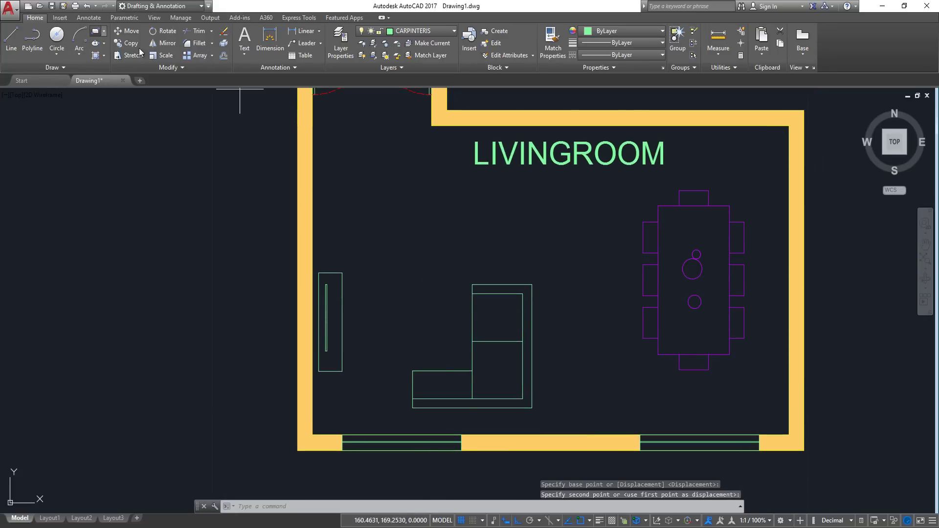
left_click(371, 204)
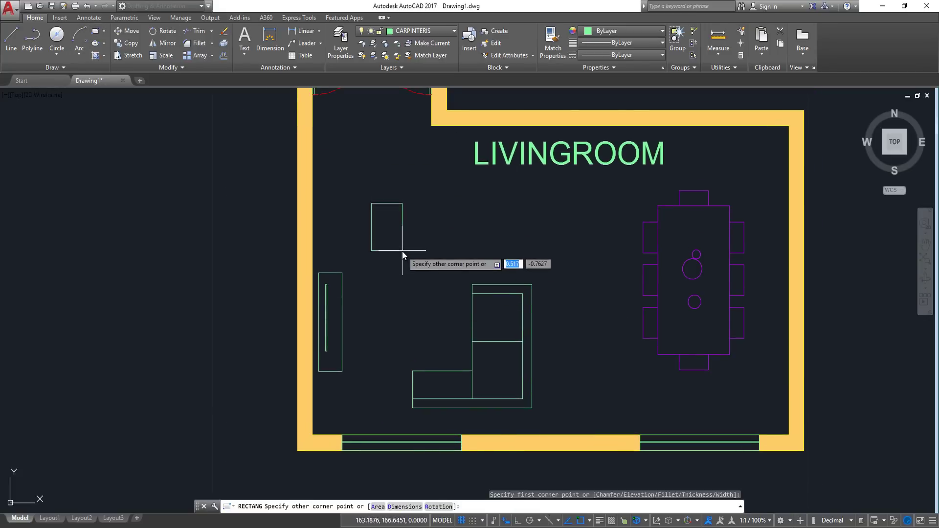
type("D")
key("Return")
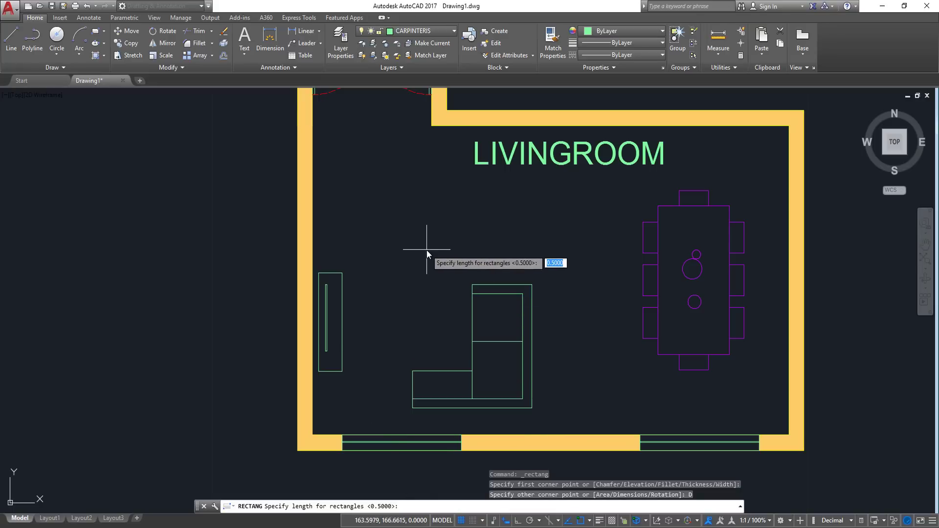
type(".6")
key("Return")
type(".6")
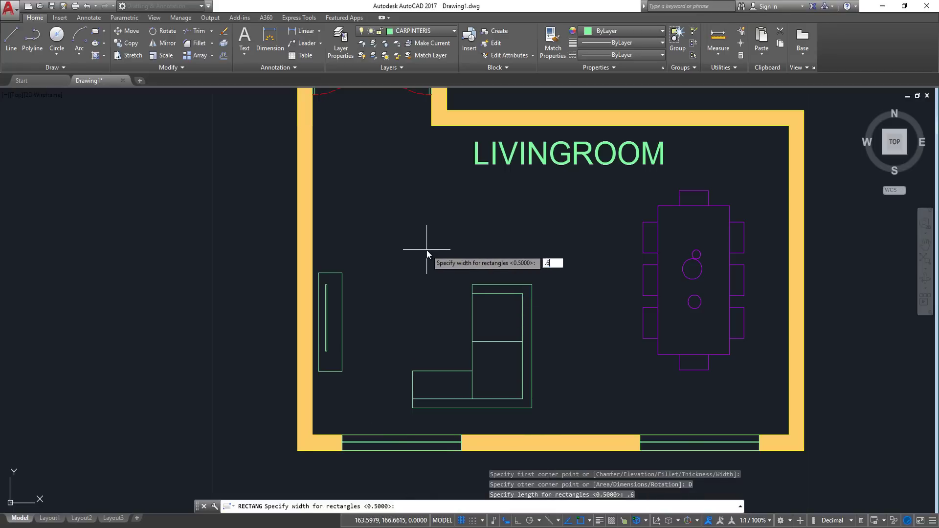
key("Return")
Draw a horizontal backrest line across the armchair square, just below its top edge
scroll(346, 201, "up", 3)
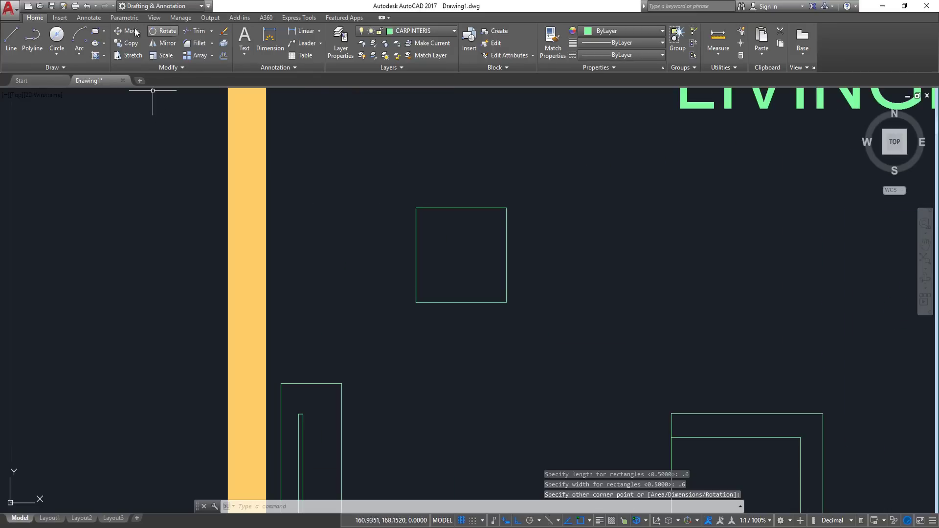
left_click(11, 39)
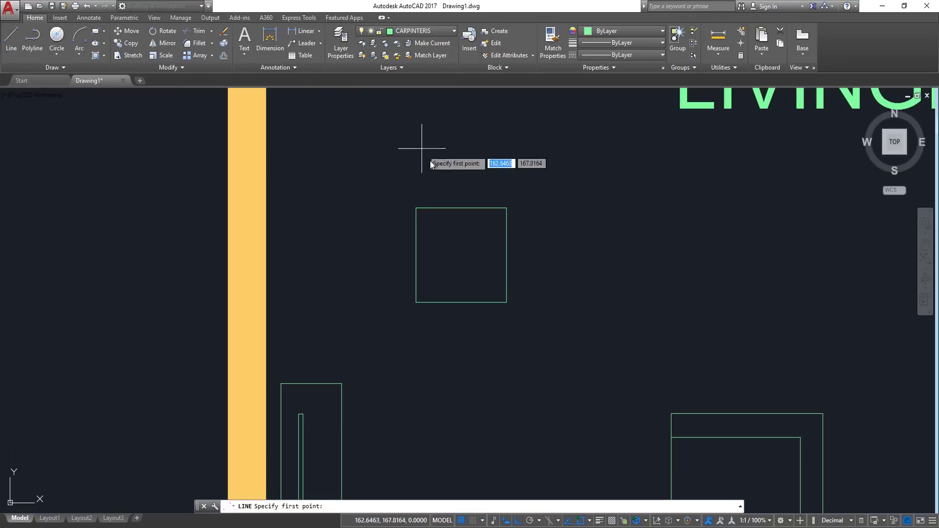
left_click(417, 215)
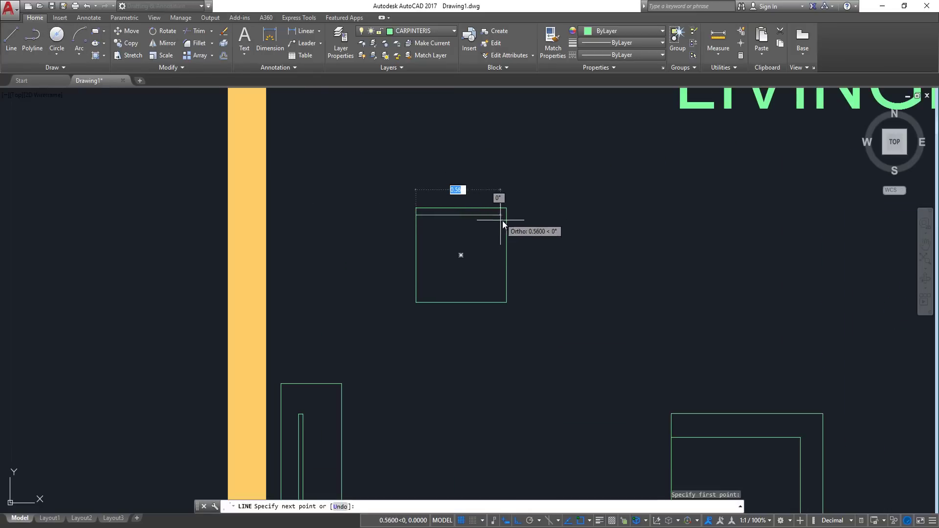
left_click(506, 214)
key("Return")
Move the armchair with its backrest line straight down, closer to the sofa and cabinet
scroll(485, 232, "down", 3)
middle_click_drag(494, 241, 468, 258)
scroll(438, 263, "down", 2)
left_click(442, 229)
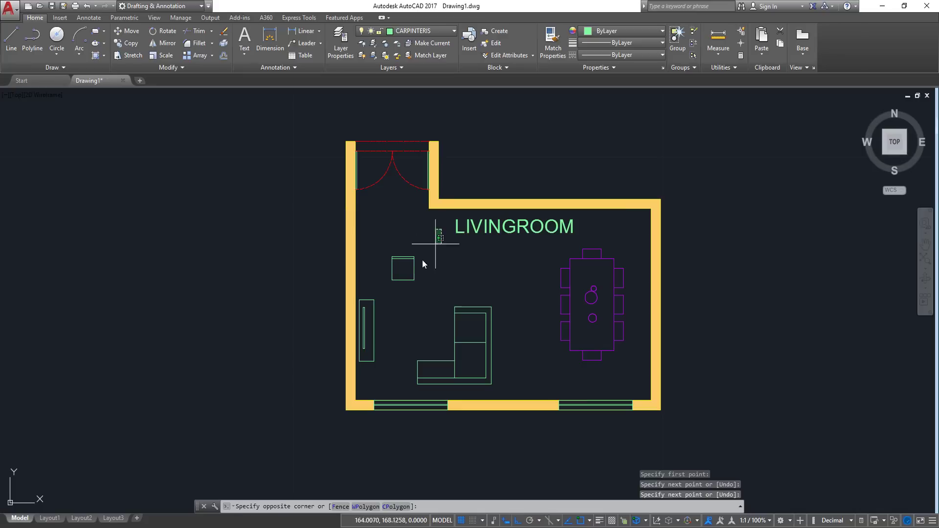
left_click(389, 276)
scroll(414, 299, "up", 2)
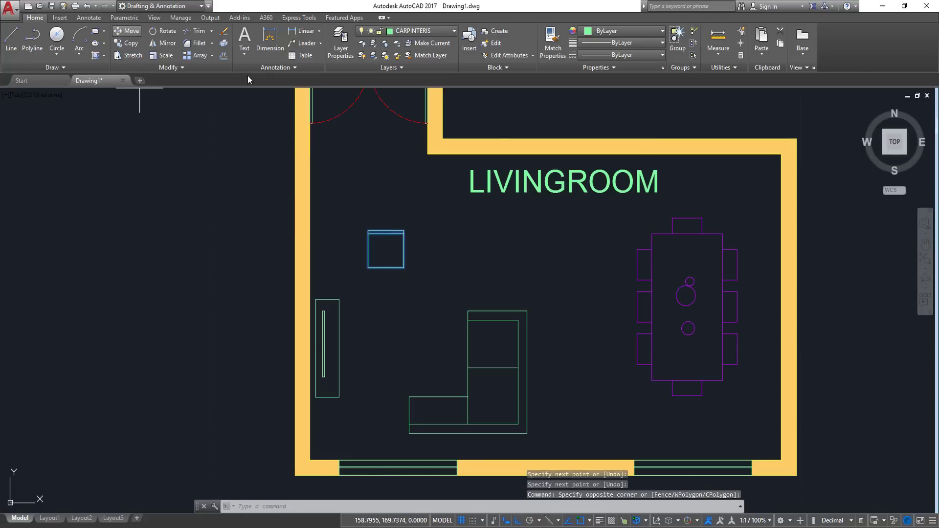
left_click(435, 211)
left_click(435, 247)
Nudge the armchair and its backrest line slightly upward
left_click(419, 251)
left_click(401, 273)
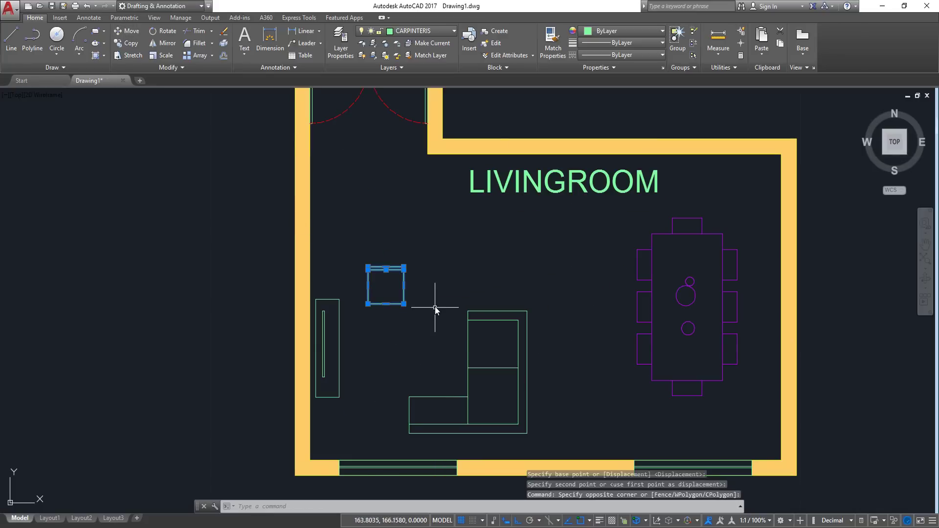
key("m")
key("Return")
left_click(435, 308)
left_click(435, 298)
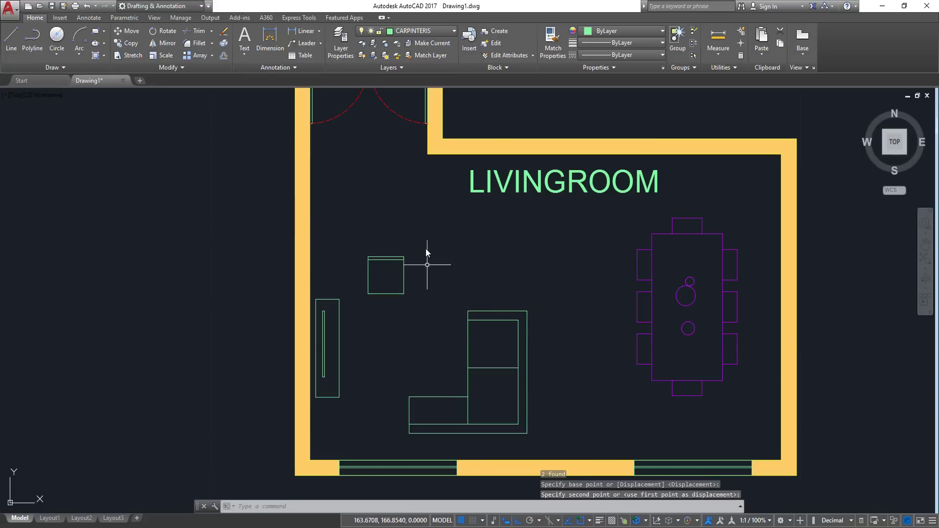
Copy the armchair about 0.9 units horizontally to the right to make a second one beside it
left_click(129, 43)
left_click(391, 221)
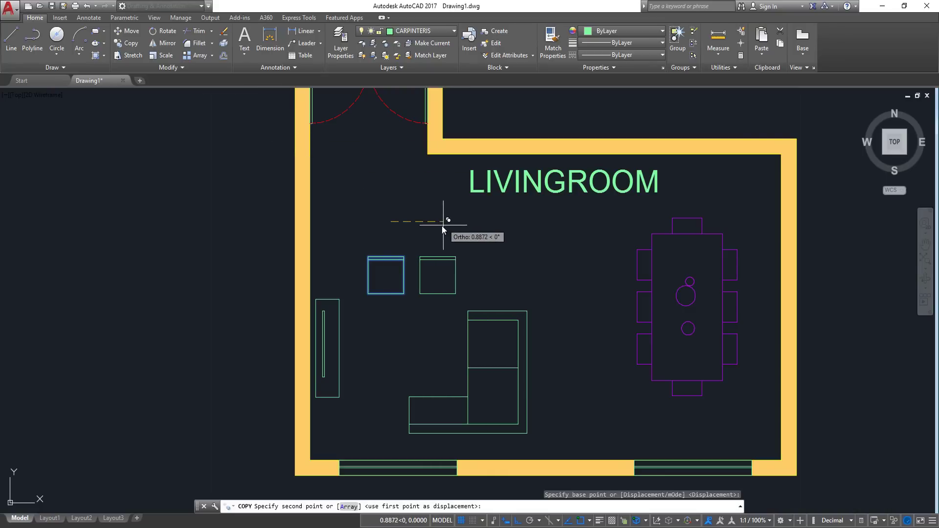
left_click(442, 223)
key("Return")
Assign the cabinet, both armchairs and the L-shaped sofa to the EQUIPMENT layer
middle_click_drag(462, 272, 380, 235)
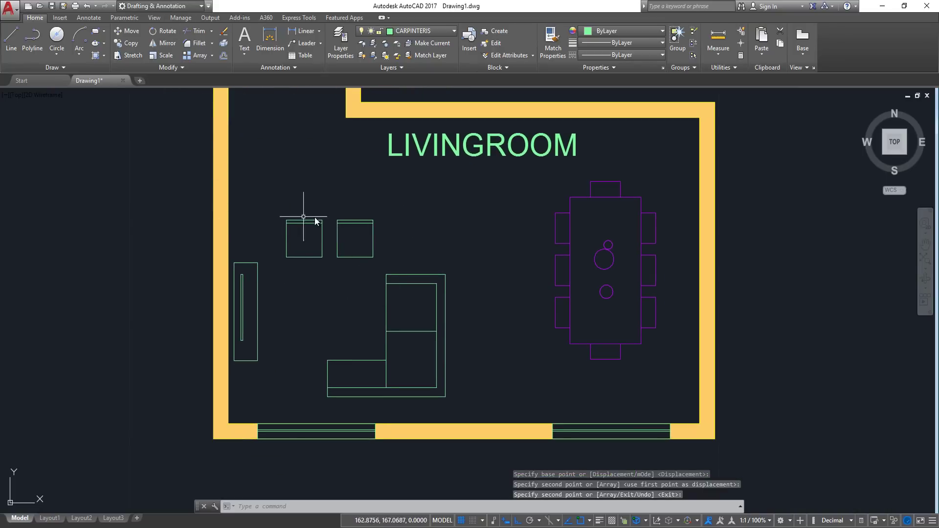
left_click(465, 219)
left_click(238, 403)
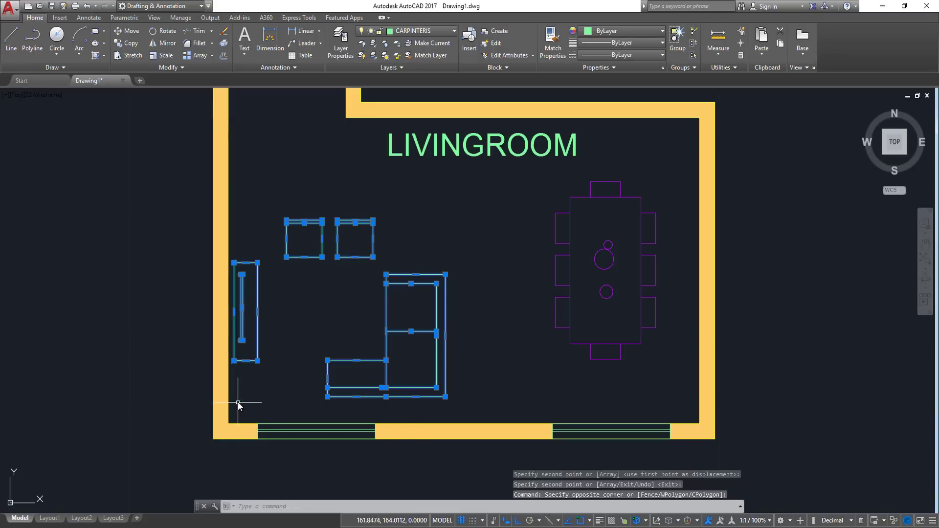
left_click(416, 32)
left_click(372, 126)
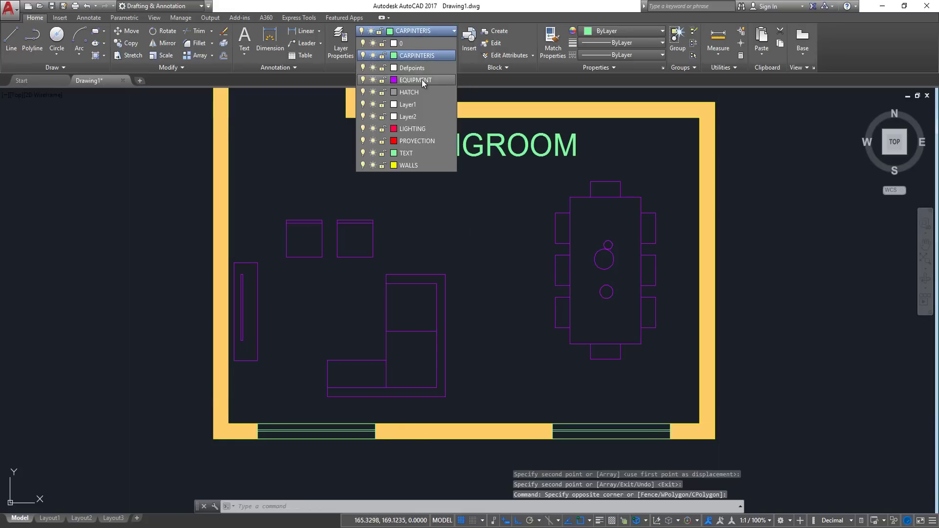
key("Escape")
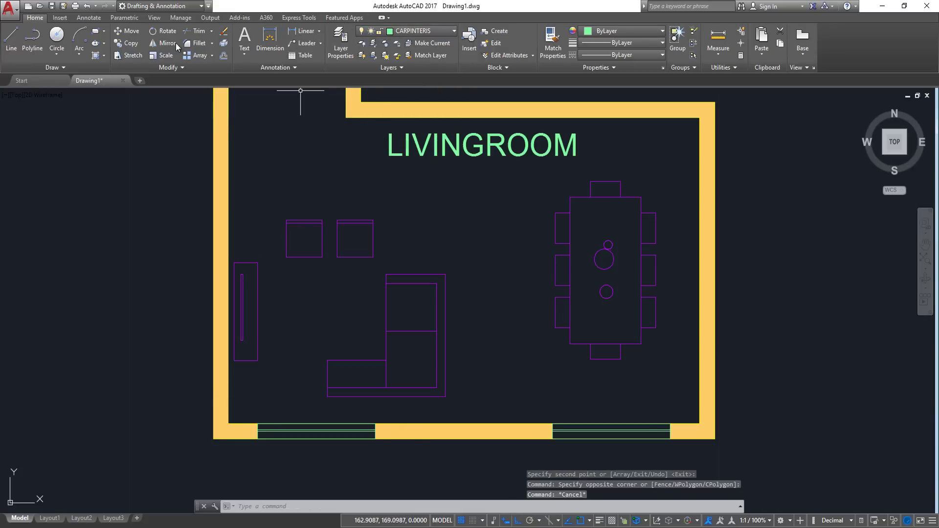
Draw a rug rectangle from inside the cabinet's upper part to the sofa's lower right seat, crossing both armchairs
left_click(94, 32)
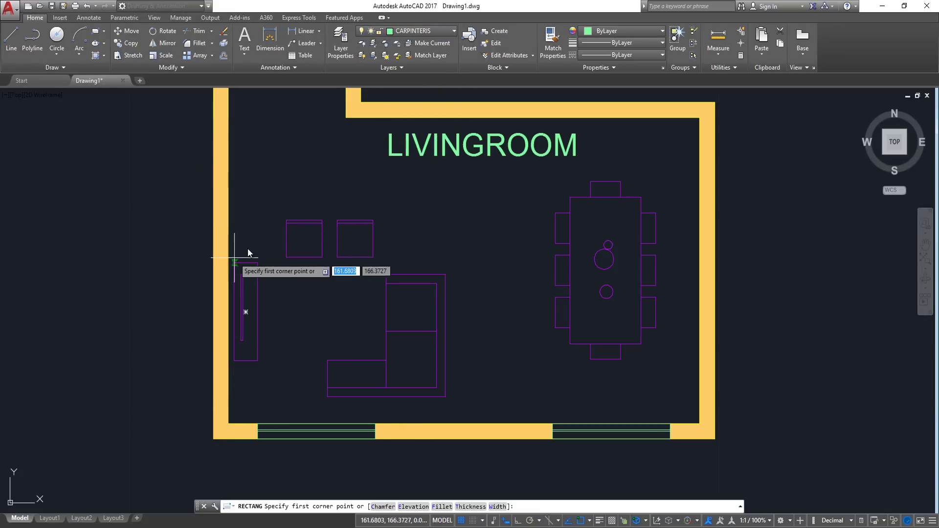
left_click(245, 236)
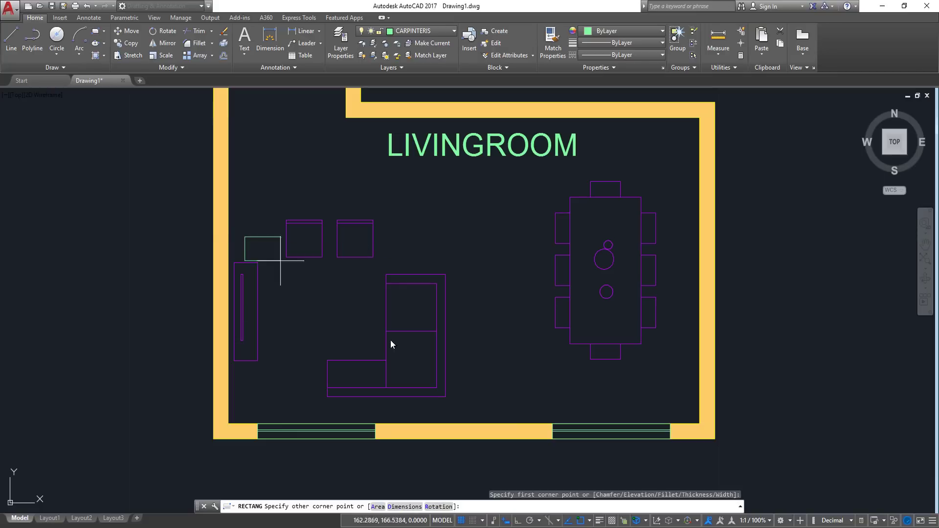
left_click(422, 379)
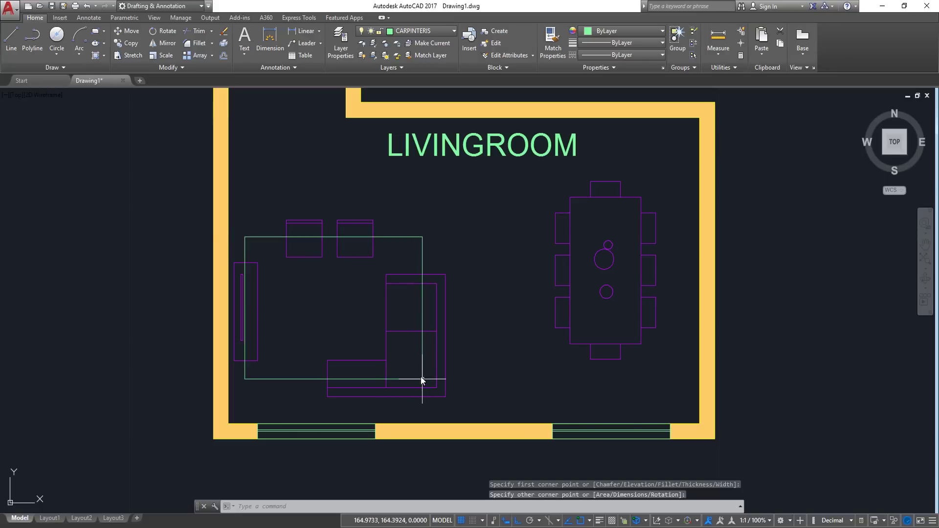
Trim the parts of the rug outline that run through the cabinet and the two armchairs
left_click(198, 31)
left_click(246, 272)
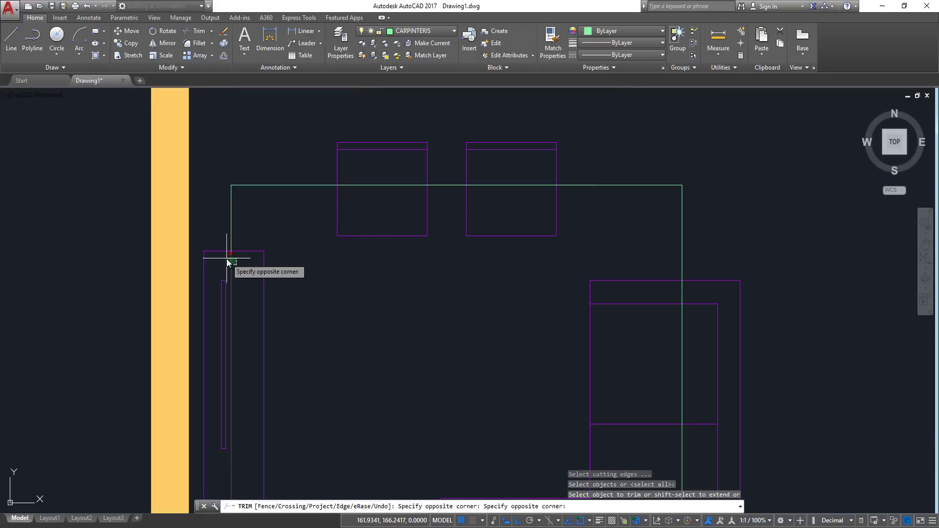
left_click(226, 259)
scroll(349, 184, "down", 2)
left_click(350, 182)
left_click(353, 206)
left_click(454, 184)
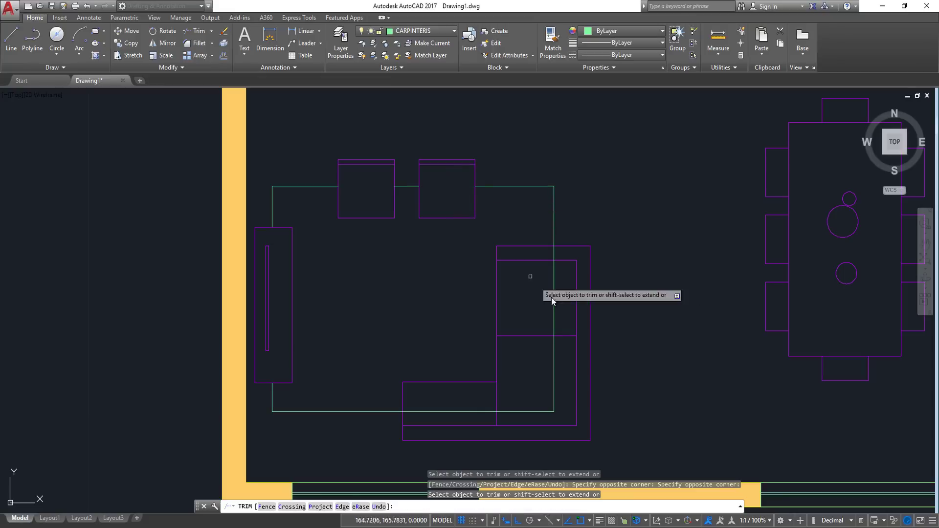
Remove the rug outline inside the sofa by trimming its segments and erasing the leftover corner piece
left_click(553, 253)
left_click(553, 294)
left_click(430, 412)
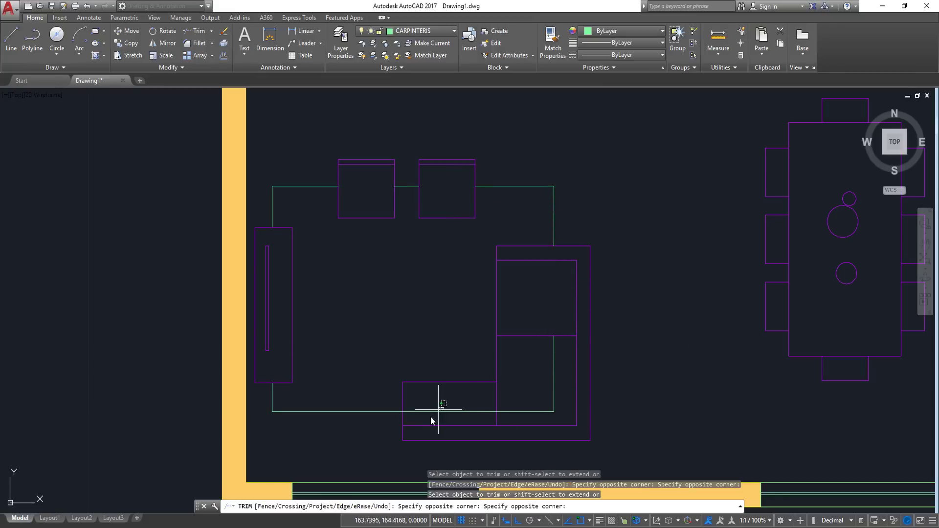
key("Escape")
left_click(536, 407)
left_click(558, 382)
key("Delete")
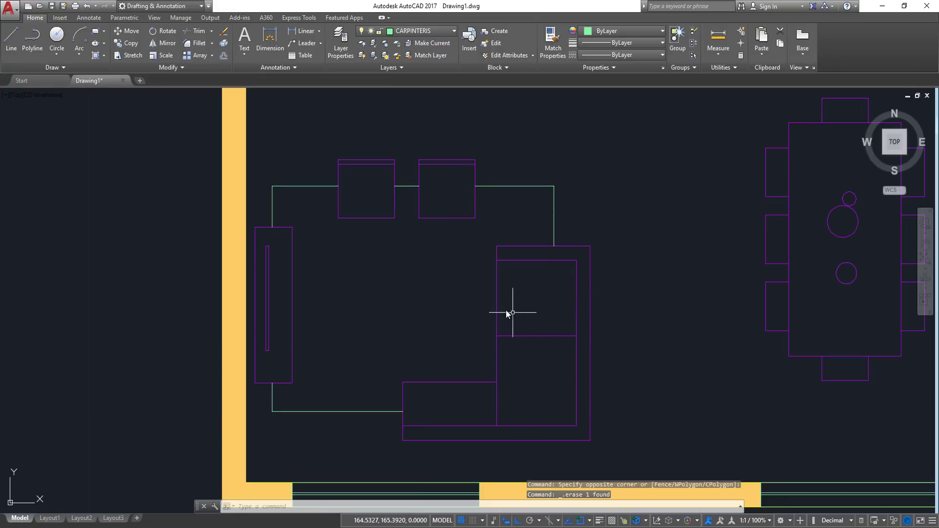
middle_click_drag(517, 189, 425, 284)
middle_click_drag(301, 214, 407, 234)
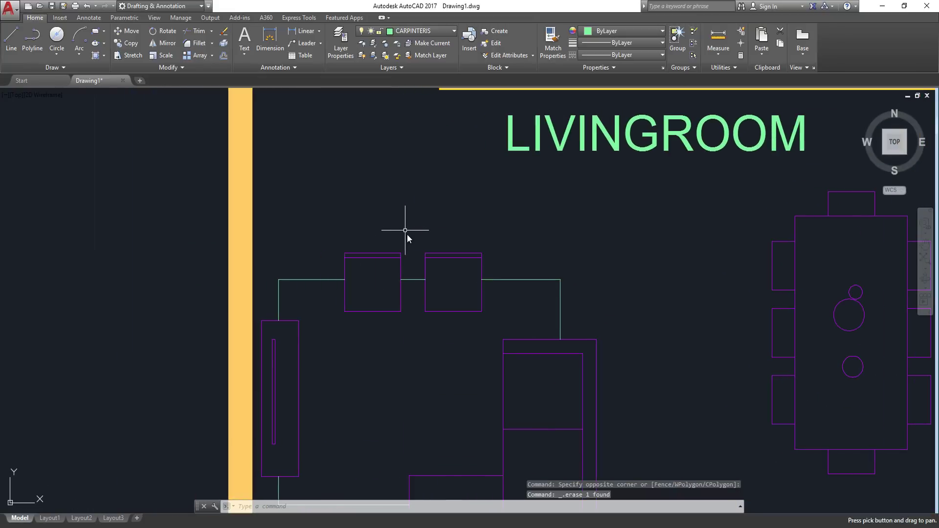
middle_click_drag(551, 221, 520, 242)
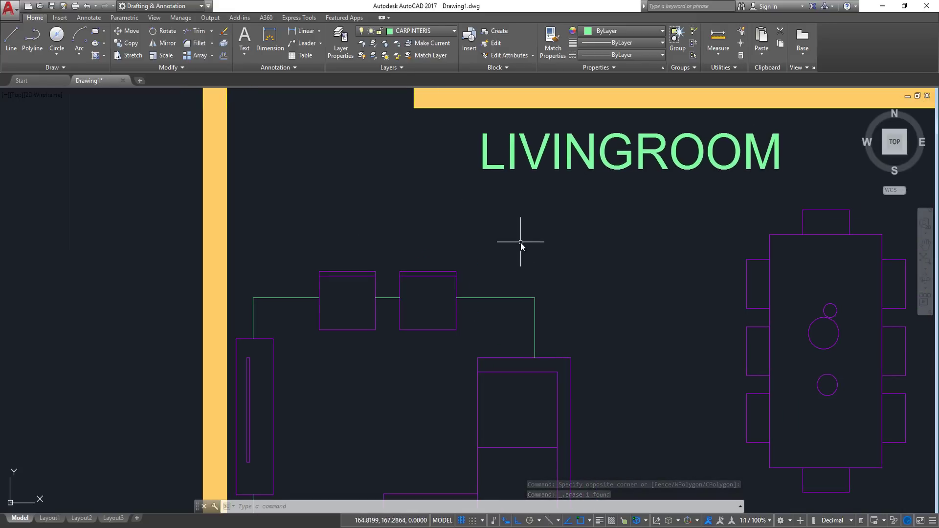
middle_click_drag(341, 243, 355, 251)
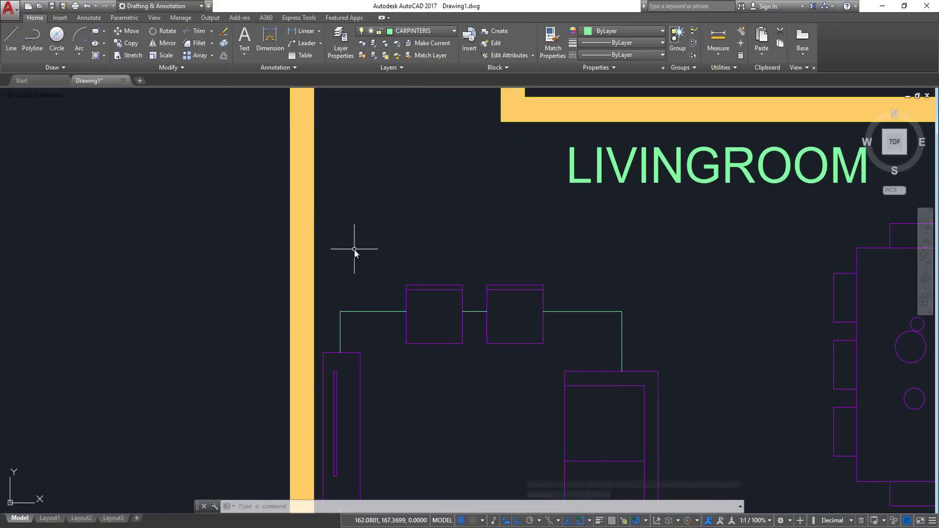
Draw a horizontal practice line in the empty area outside the room's left wall
left_click(14, 45)
middle_click_drag(147, 186, 440, 195)
middle_click_drag(254, 245, 283, 247)
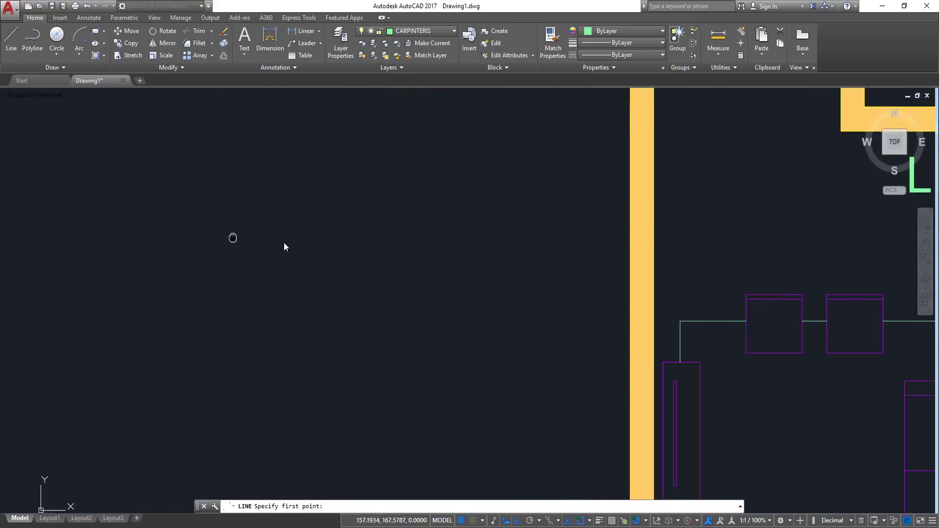
scroll(366, 248, "down", 2)
scroll(381, 226, "up", 2)
left_click(223, 214)
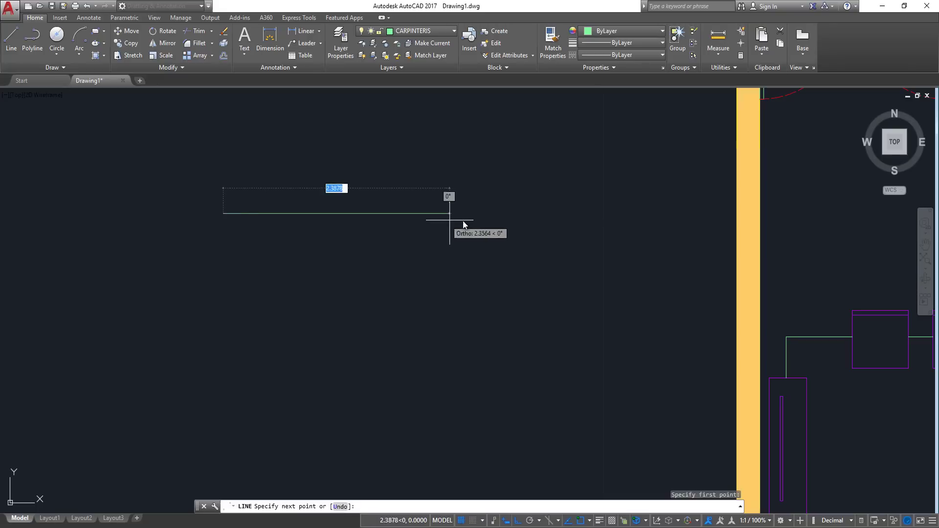
left_click(476, 213)
key("Return")
Draw two vertical practice lines between the horizontal line and the room's left wall
key("Return")
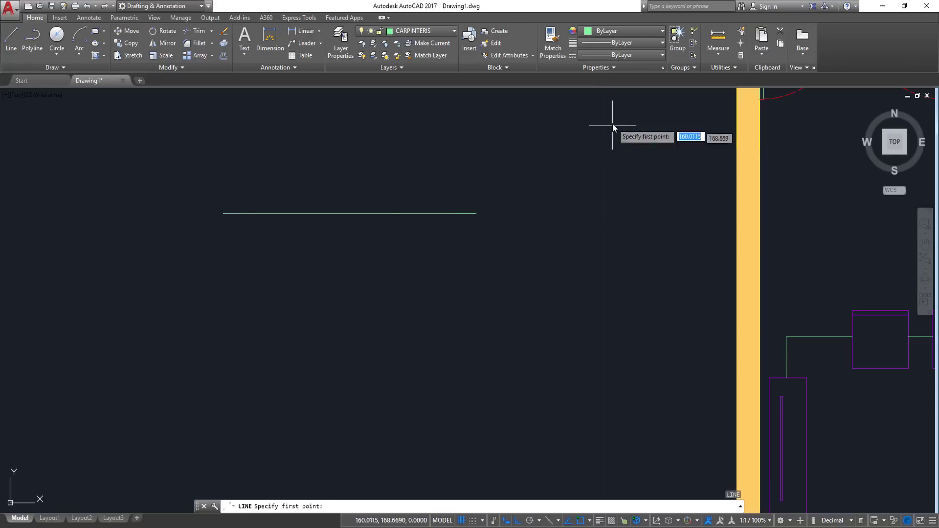
left_click(613, 123)
left_click(592, 409)
key("Return")
key("Return")
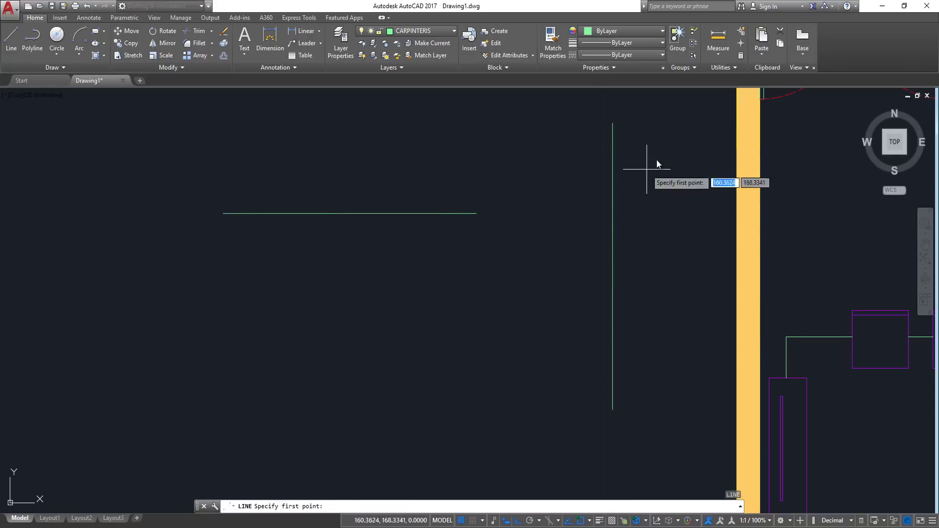
left_click(683, 121)
left_click(684, 373)
key("Return")
Extend the horizontal practice line to the nearer vertical line and undo the extension
scroll(472, 200, "up", 2)
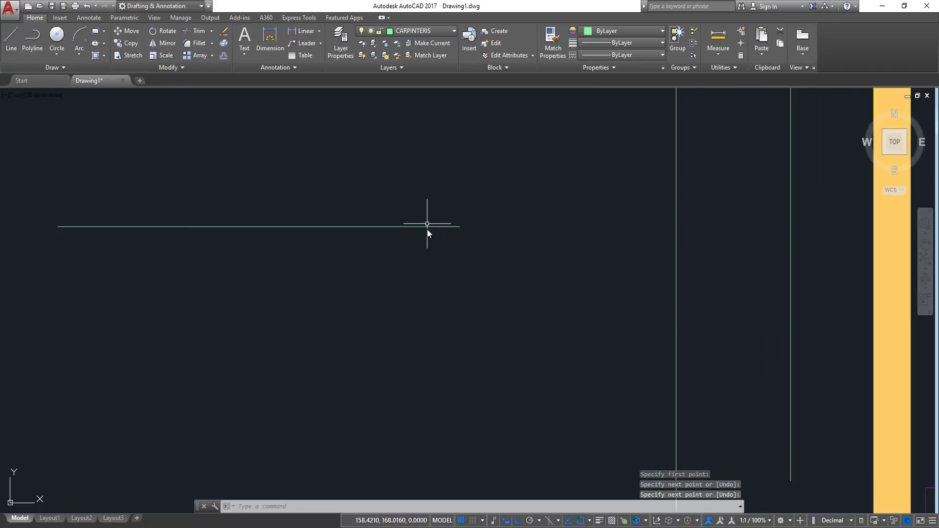
scroll(427, 218, "down", 2)
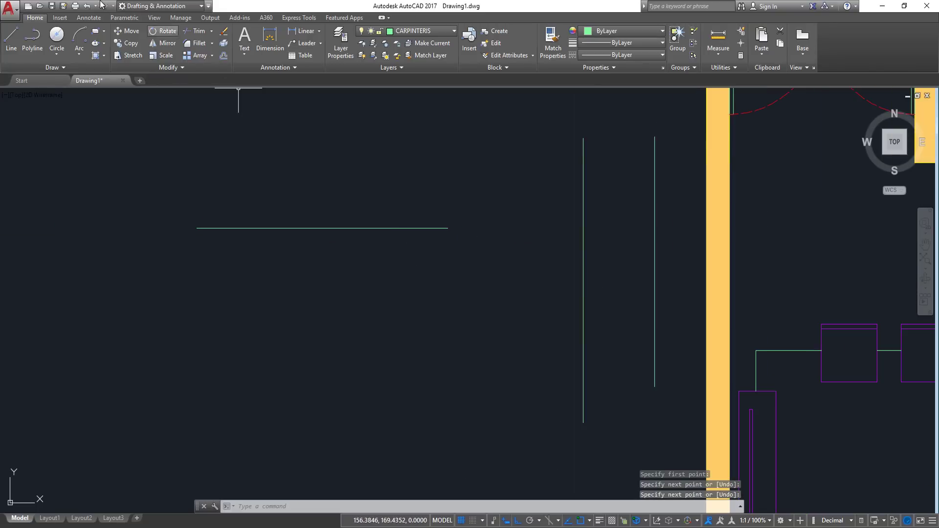
left_click(205, 34)
left_click(199, 68)
key("Return")
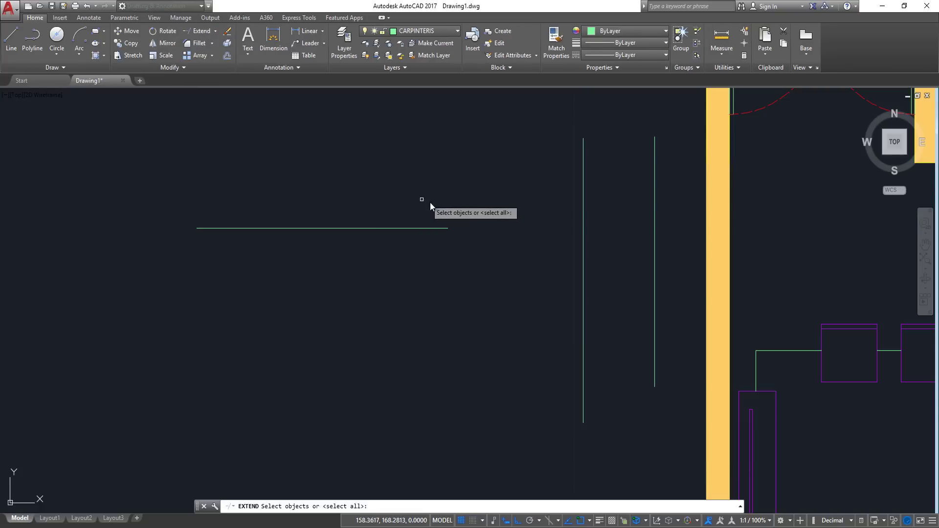
left_click(453, 207)
left_click(419, 262)
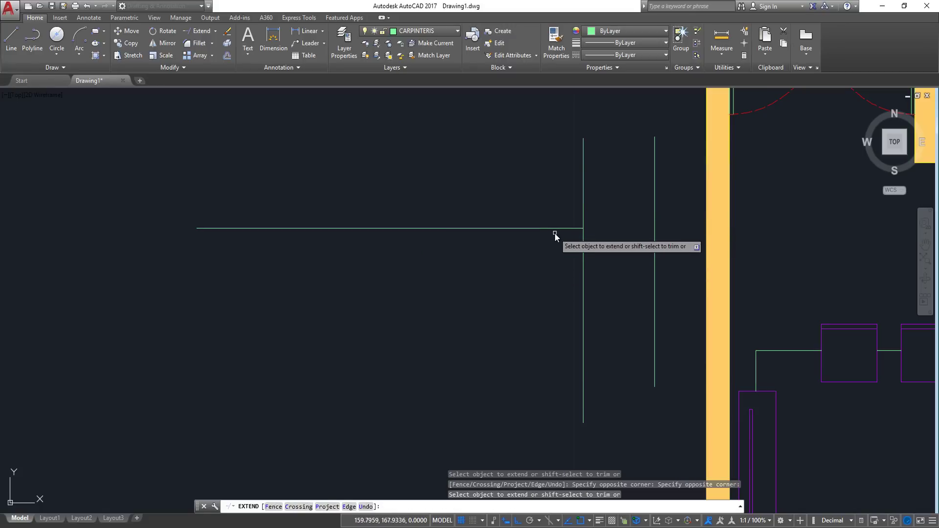
key("ctrl+z")
Try to extend the horizontal practice line with crossing selections around its right end
scroll(417, 233, "up", 4)
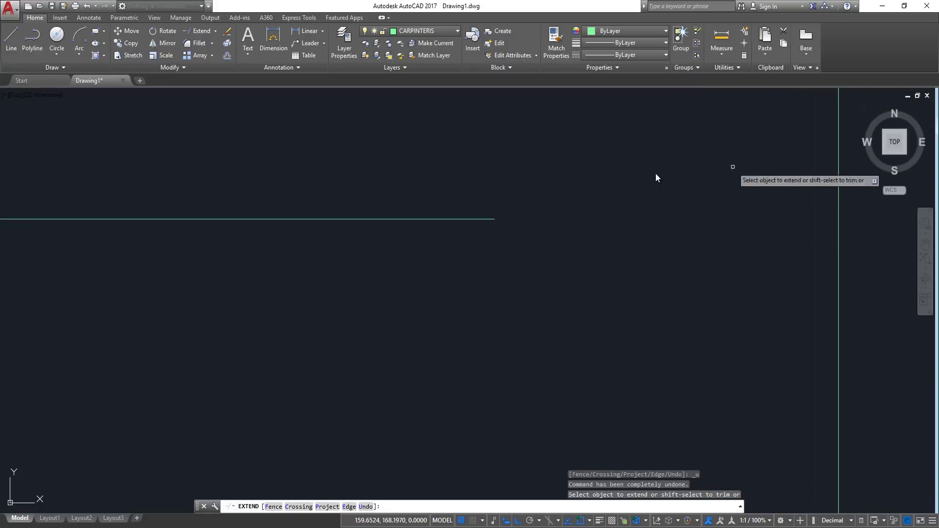
mouse_move(655, 175)
middle_mouse_down()
mouse_move(760, 187)
mouse_move(761, 200)
middle_mouse_up()
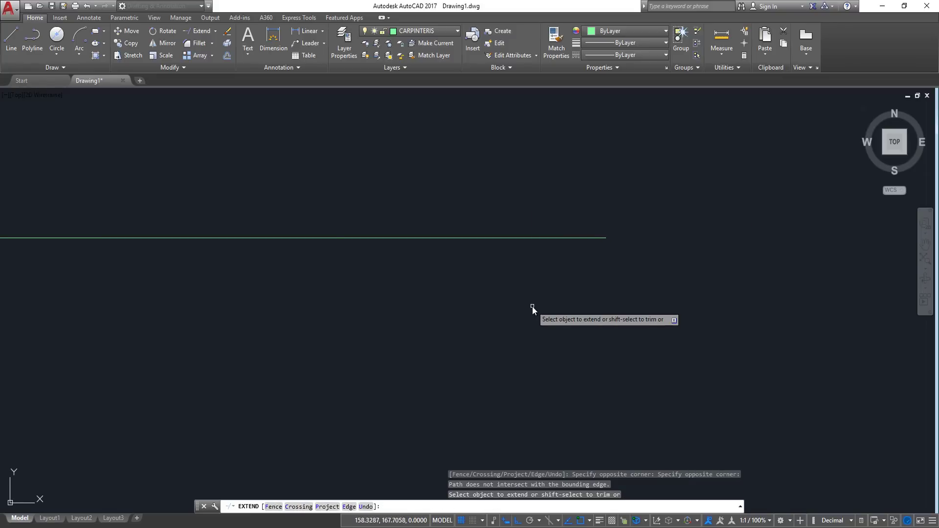
left_click(625, 120)
left_click(518, 266)
left_click(625, 156)
left_click(478, 278)
left_click(577, 182)
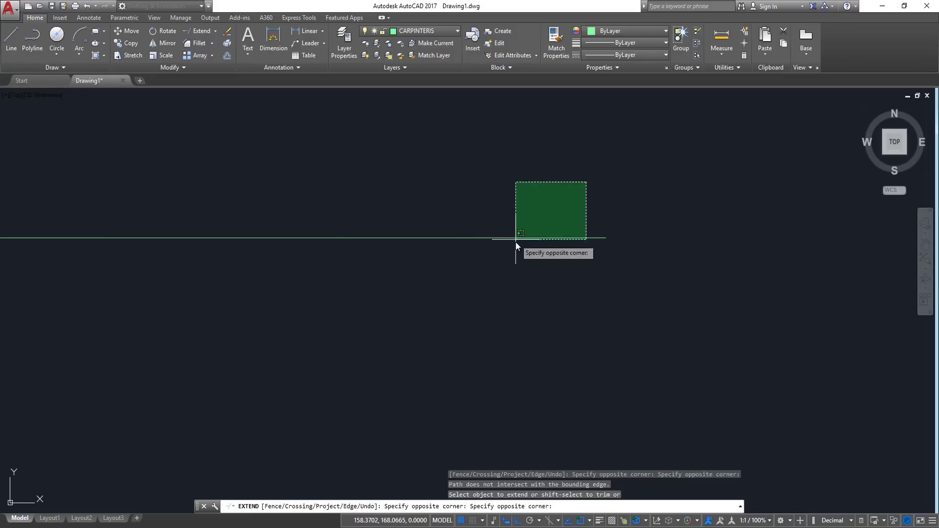
left_click(516, 242)
scroll(567, 242, "down", 3)
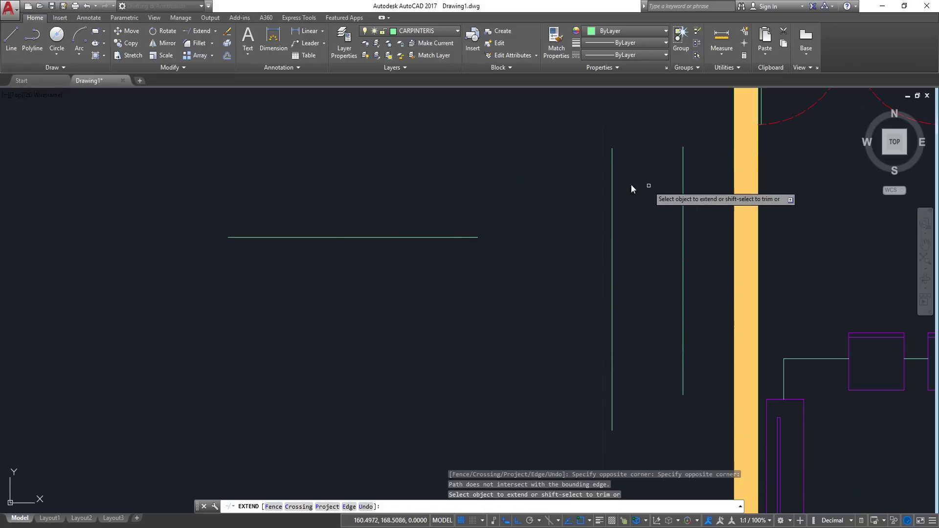
Extend the horizontal practice line to the nearer vertical line and try extending it further from its new end
scroll(661, 234, "up", 2)
scroll(656, 230, "up", 2)
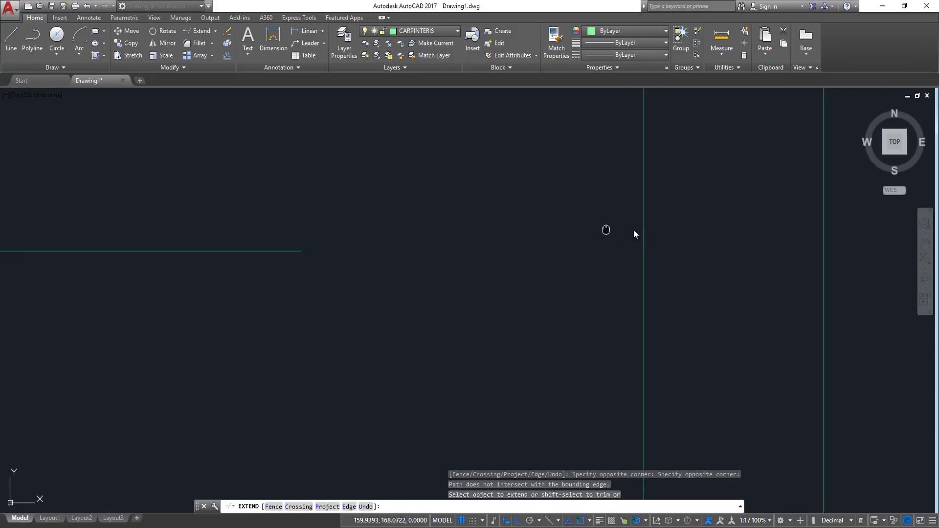
middle_click_drag(605, 228, 757, 230)
left_click(505, 174)
left_click(428, 303)
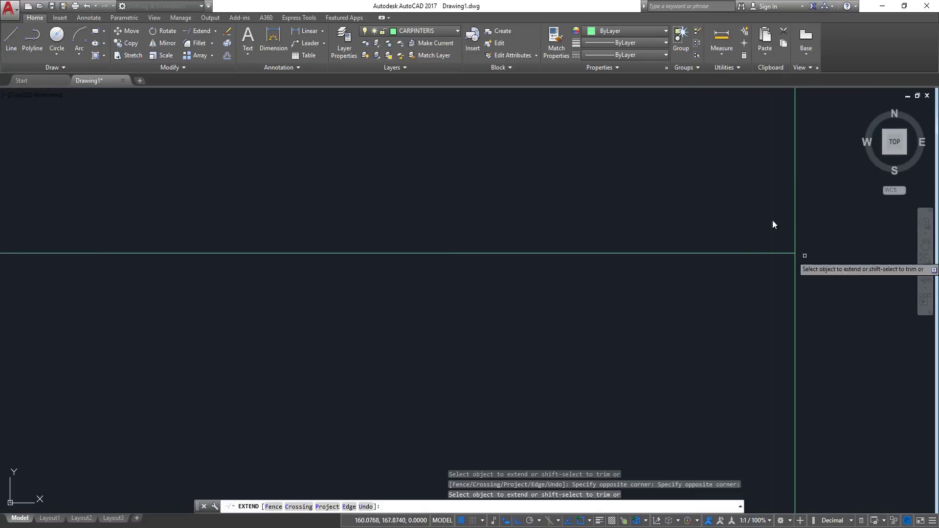
left_click(745, 253)
left_click(737, 220)
left_click(689, 320)
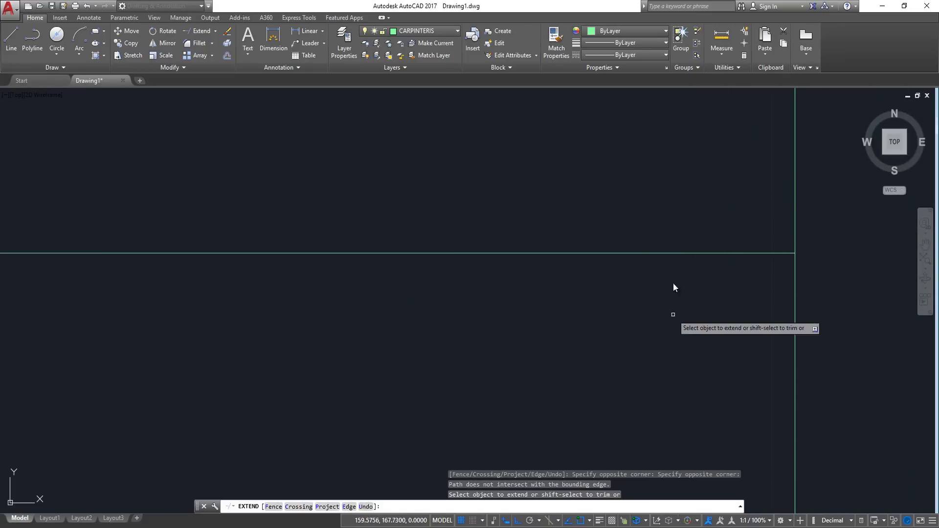
End the Extend command and erase all three practice lines
scroll(673, 287, "down", 2)
scroll(623, 304, "down", 2)
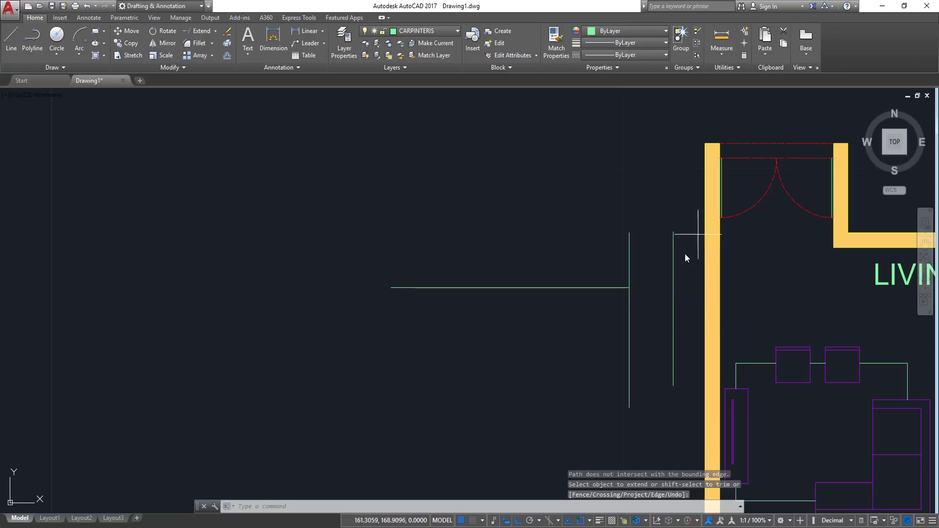
key("Escape")
left_click(698, 234)
left_click(590, 309)
key("Delete")
middle_click_drag(629, 310, 289, 245)
scroll(562, 244, "up", 3)
scroll(495, 266, "down", 3)
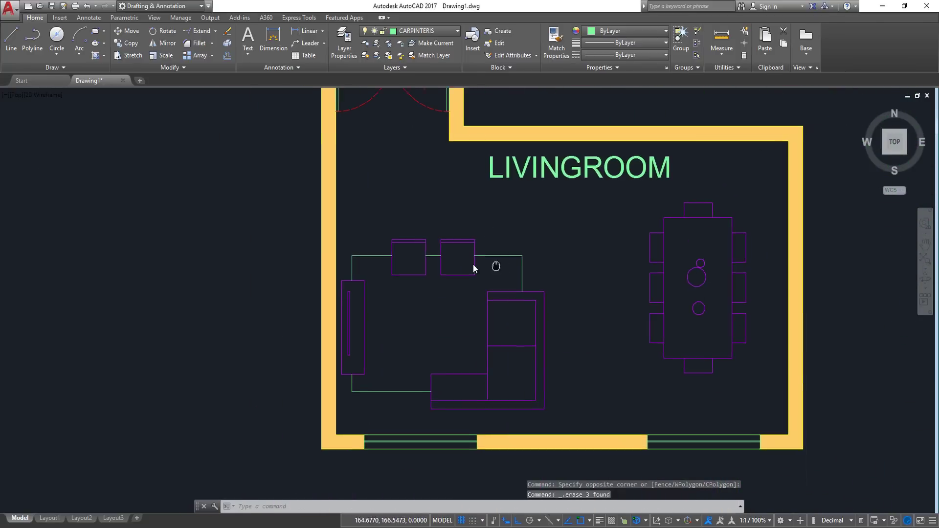
scroll(495, 266, "up", 2)
left_click(494, 245)
scroll(391, 93, "down", 2)
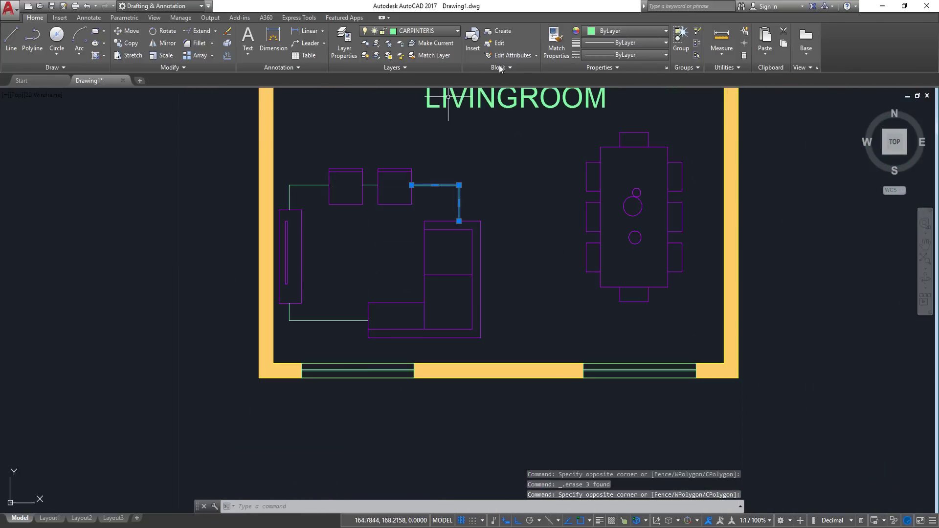
key("Escape")
key("Escape")
Match the properties of all rug outline segments to those of the right armchair
left_click(556, 36)
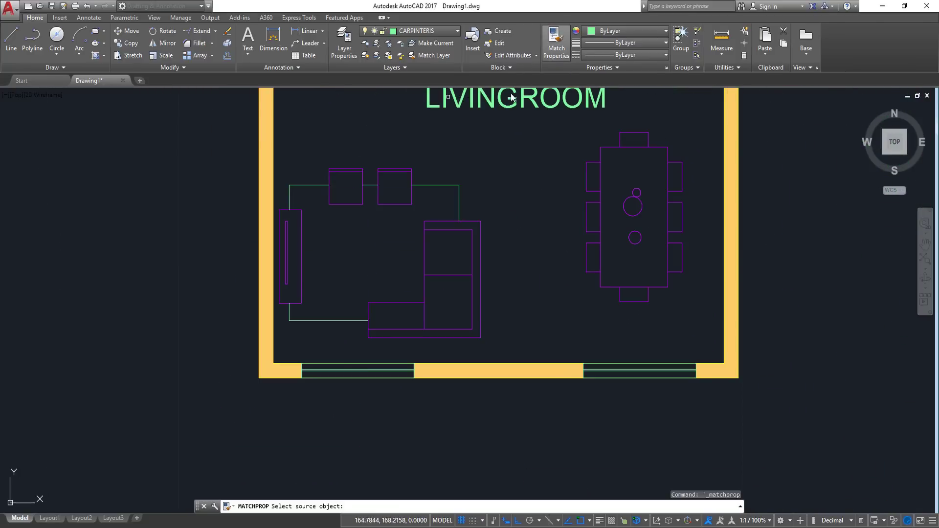
left_click(405, 175)
left_click(500, 171)
left_click(404, 229)
left_click(422, 149)
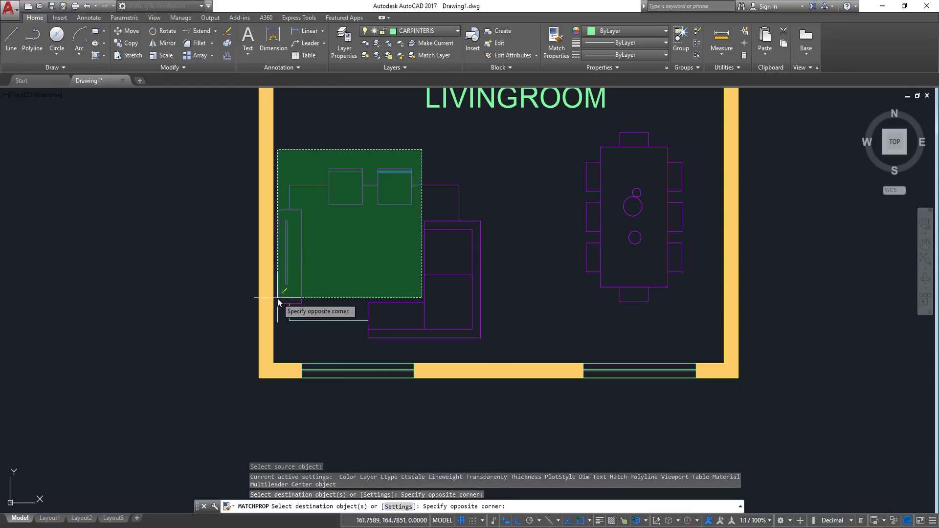
left_click(277, 299)
left_click(348, 334)
left_click(294, 271)
key("Return")
Move the LIVINGROOM label out of the room to just above its upper wall
scroll(416, 260, "down", 2)
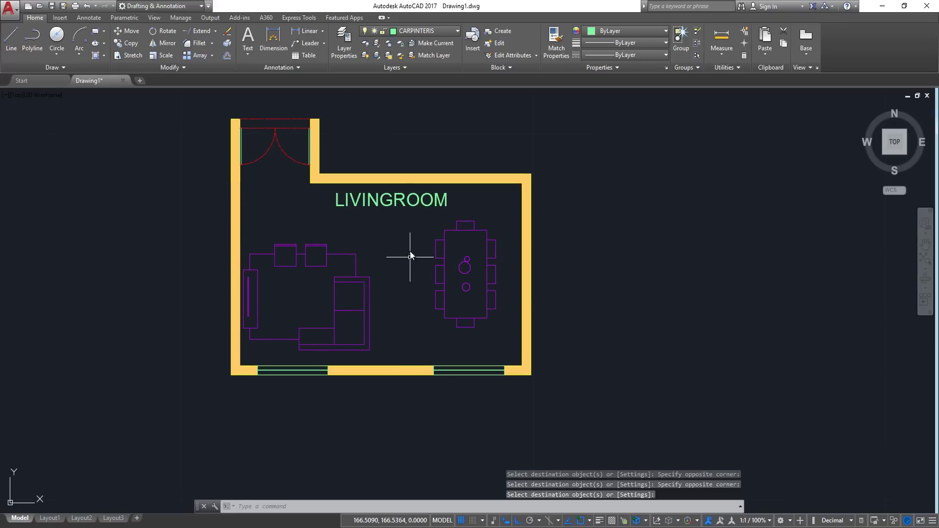
middle_click_drag(386, 196, 386, 208)
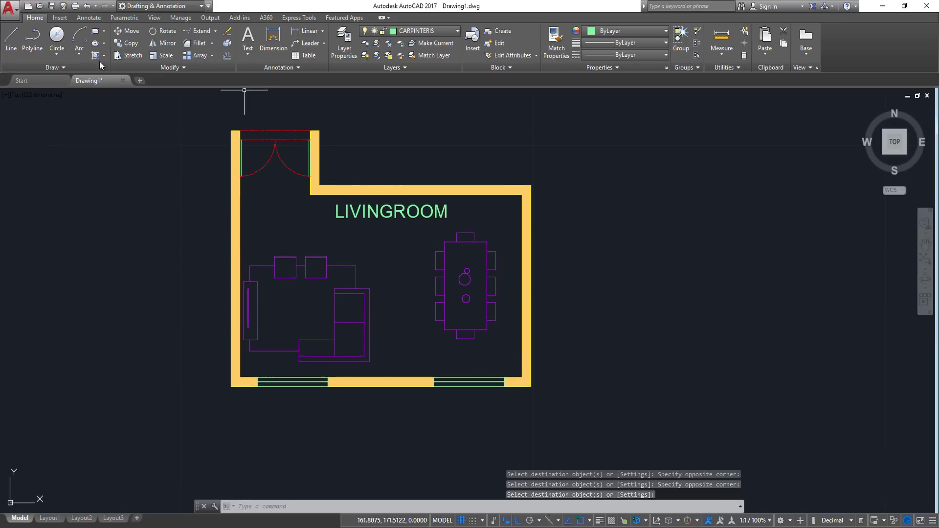
left_click(419, 229)
left_click(277, 206)
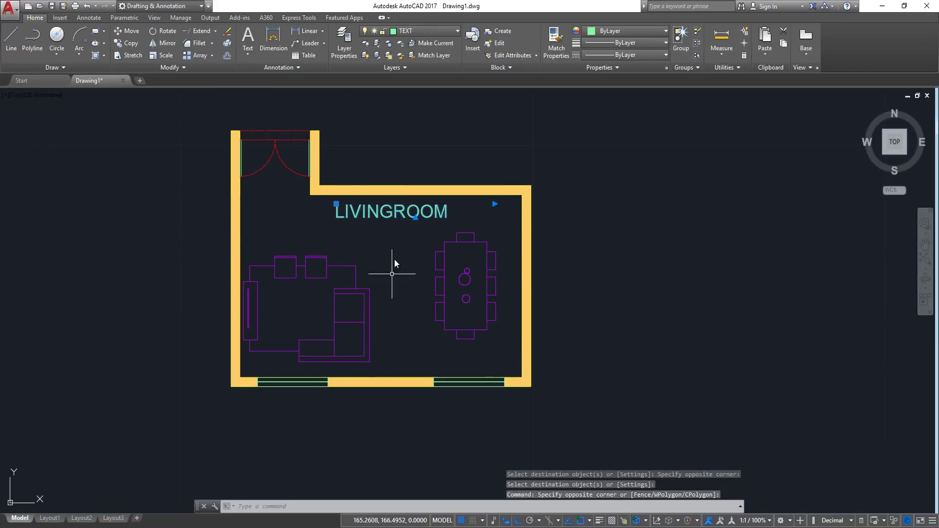
left_click(132, 33)
left_click(367, 229)
left_click(373, 182)
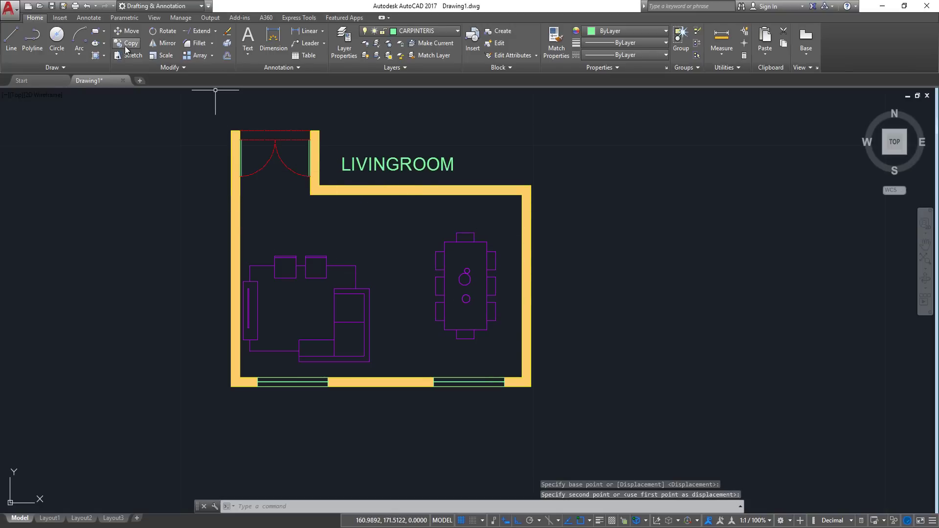
Apply a hatch to the living room floor and the entrance door area, leaving out the rug and furniture
left_click(95, 55)
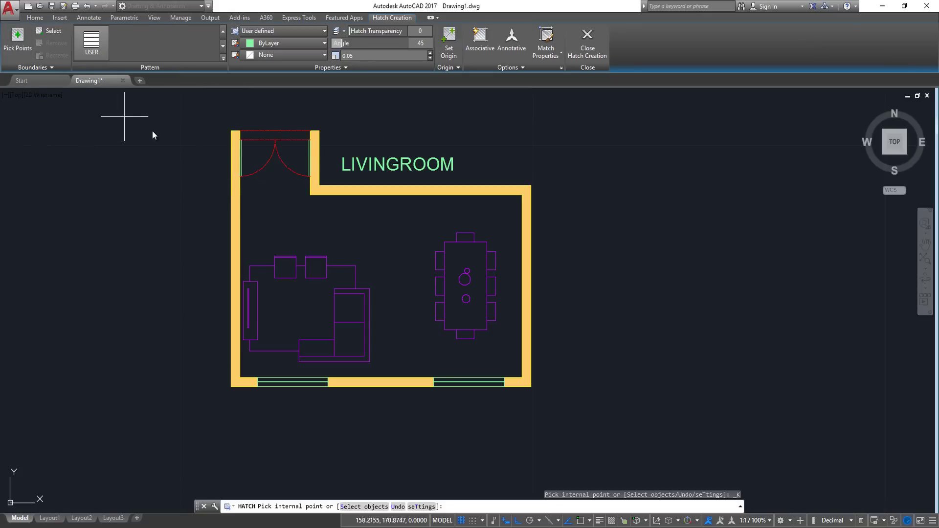
scroll(248, 169, "up", 2)
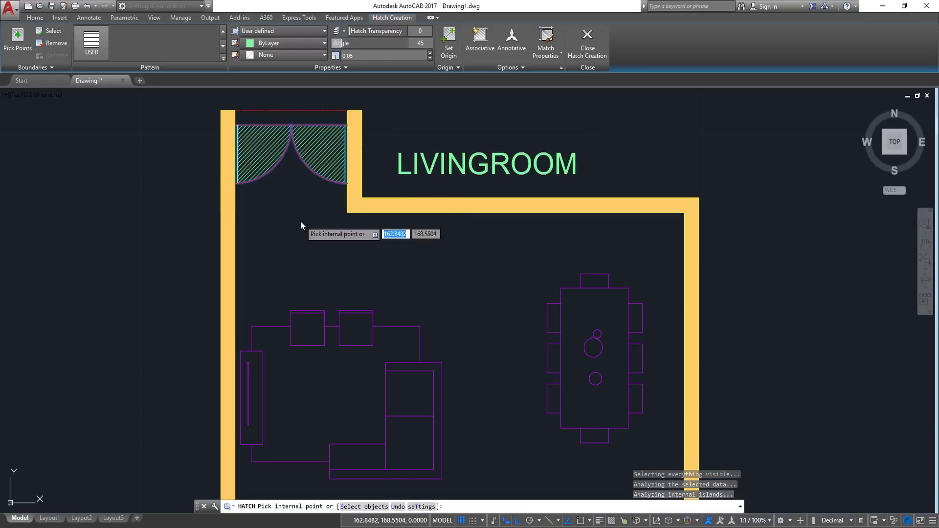
left_click(332, 242)
scroll(532, 326, "down", 4)
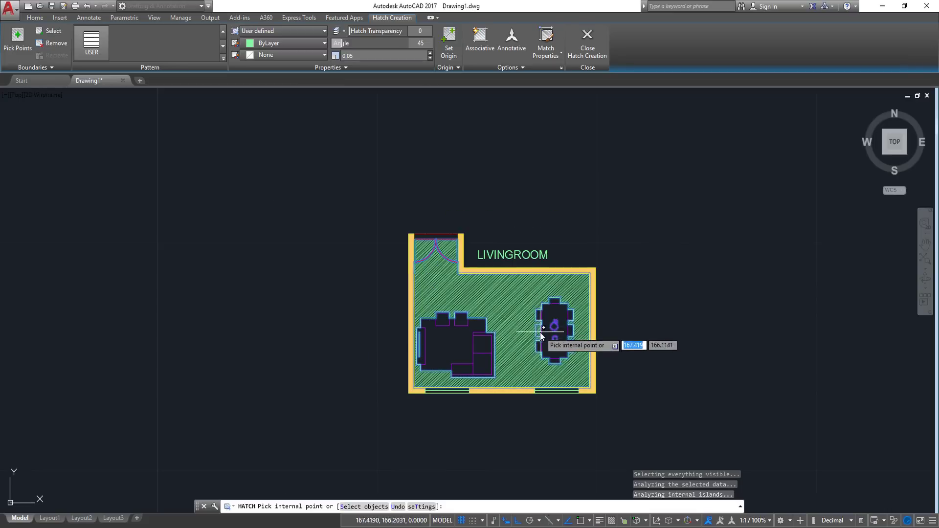
scroll(540, 333, "up", 2)
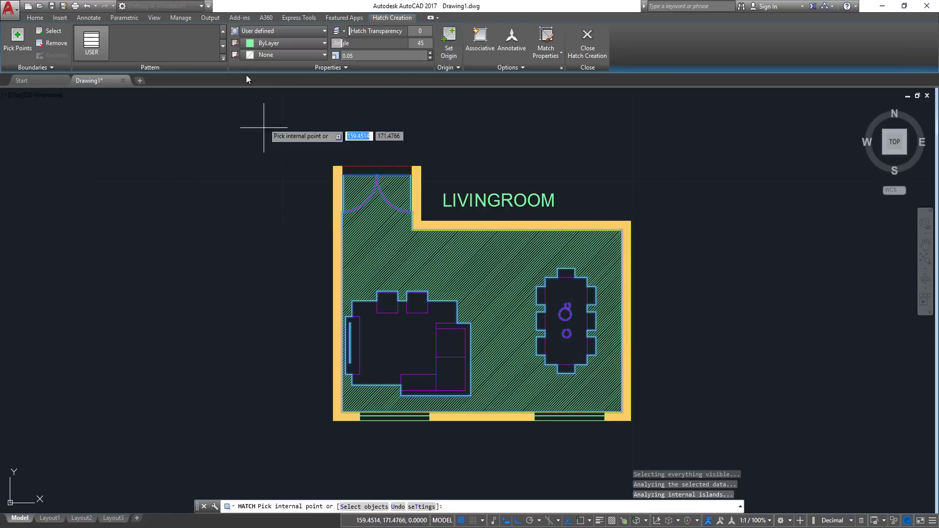
Change the floor hatch to the NET pattern and set its angle to 0
left_click(223, 58)
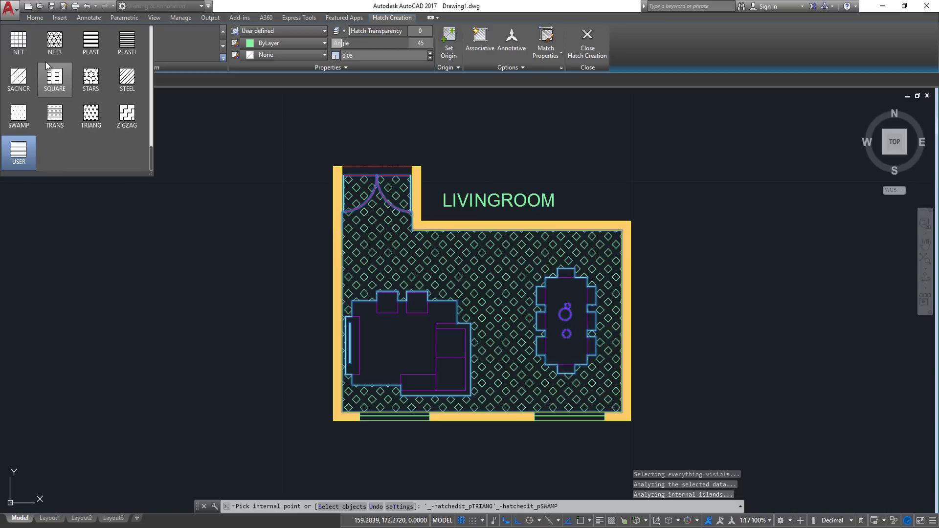
left_click(18, 42)
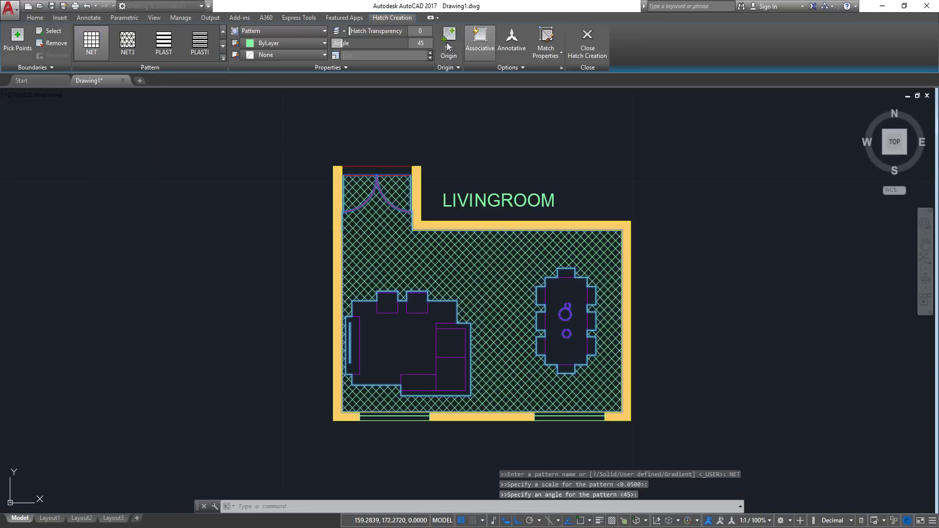
type("0")
key("Return")
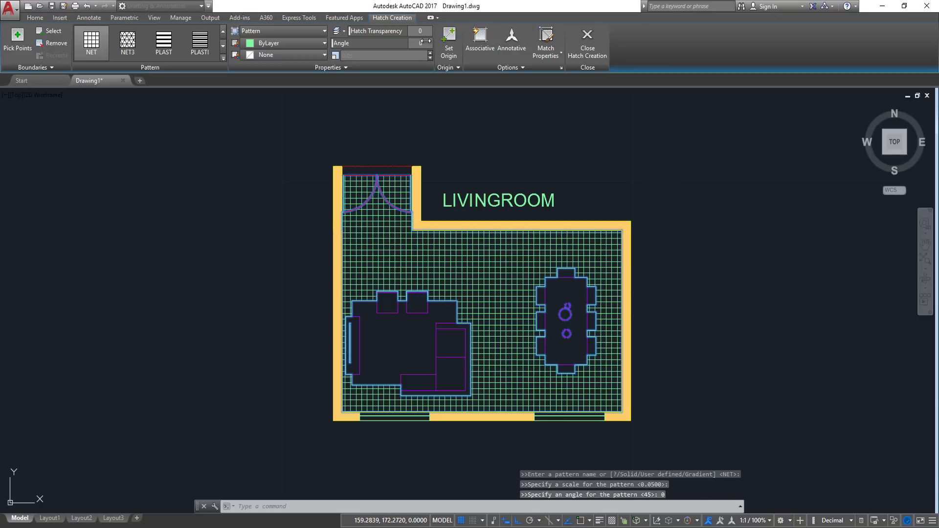
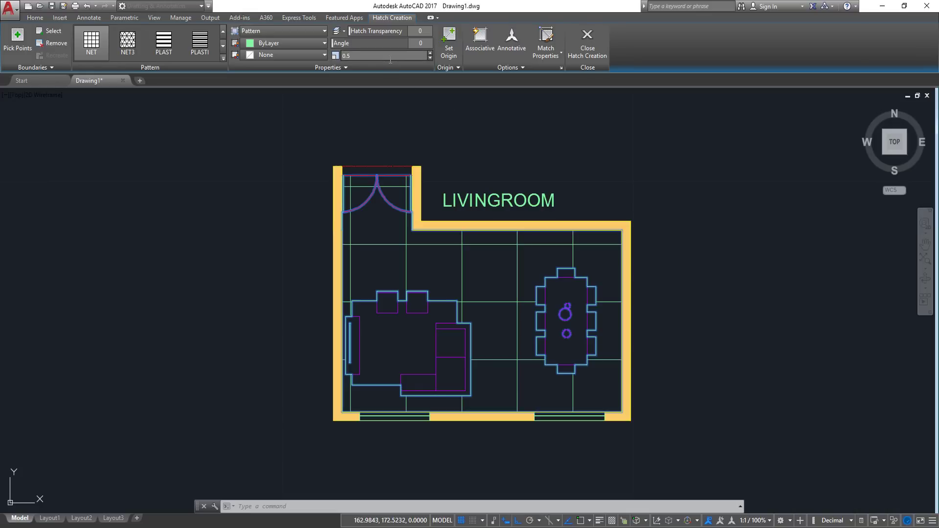
Set the floor hatch scale to 0.3 and its origin to the point where the two entrance door leaves meet
type("3")
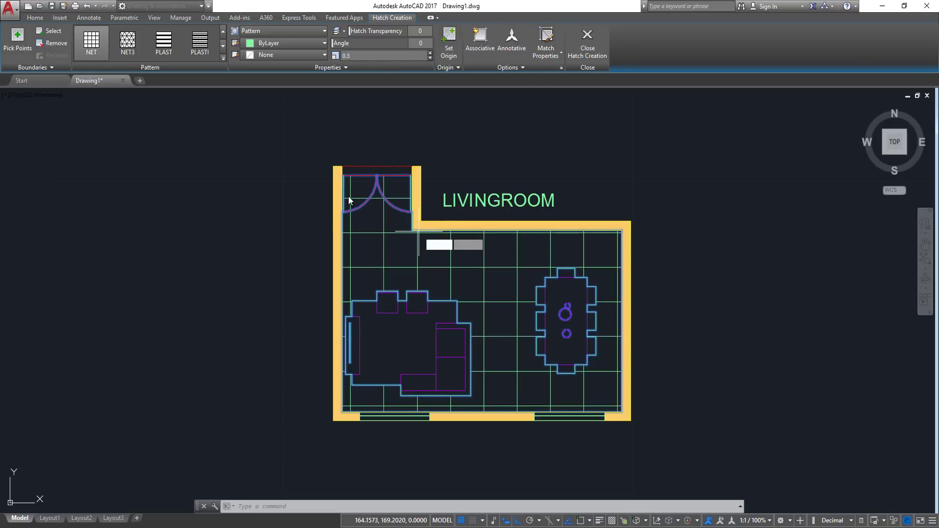
scroll(348, 196, "up", 4)
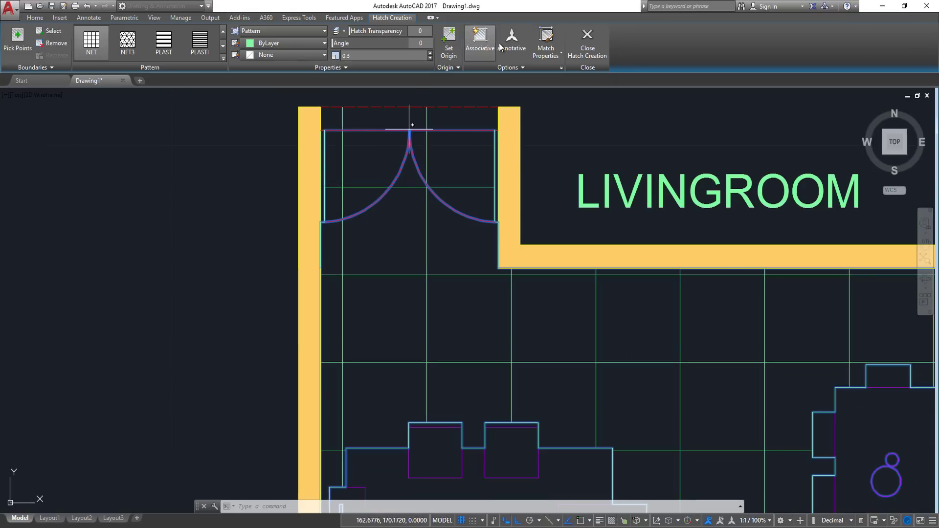
left_click(449, 43)
scroll(420, 125, "up", 3)
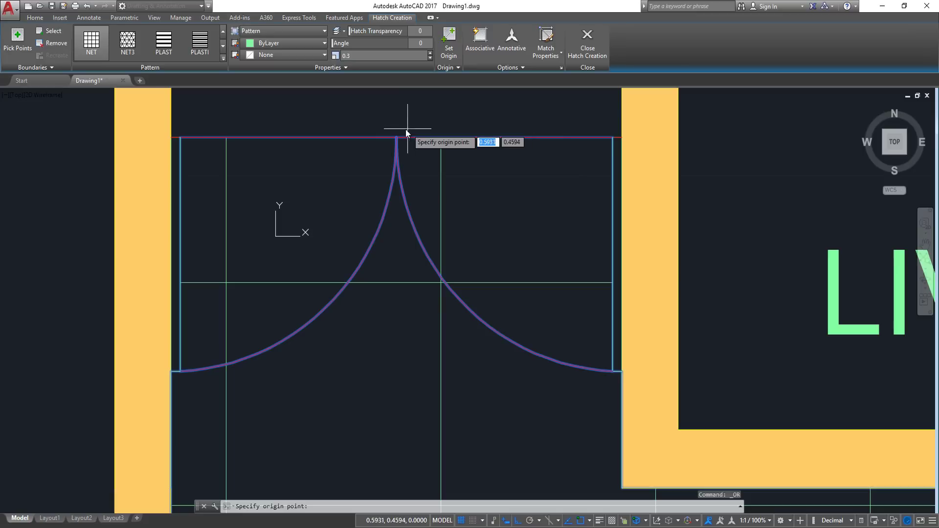
left_click(396, 138)
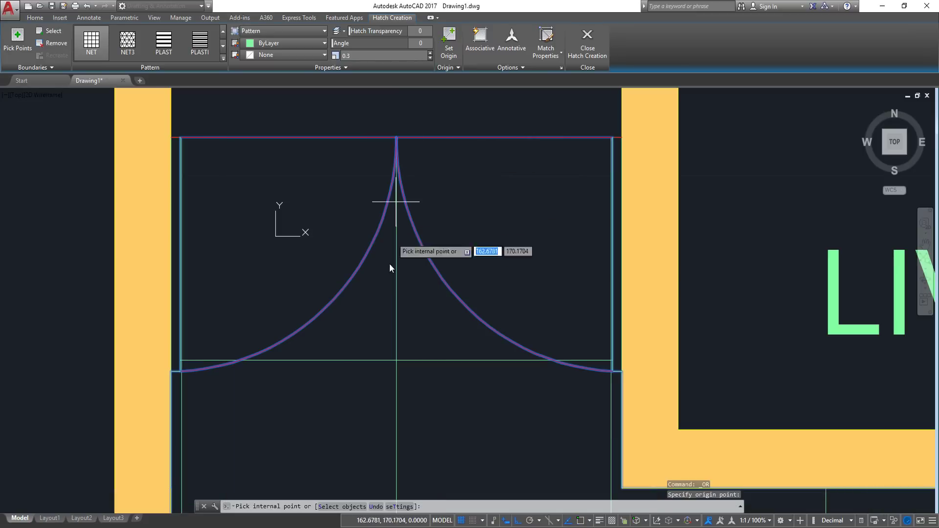
scroll(286, 126, "down", 4)
scroll(476, 280, "down", 2)
middle_click_drag(477, 279, 397, 242)
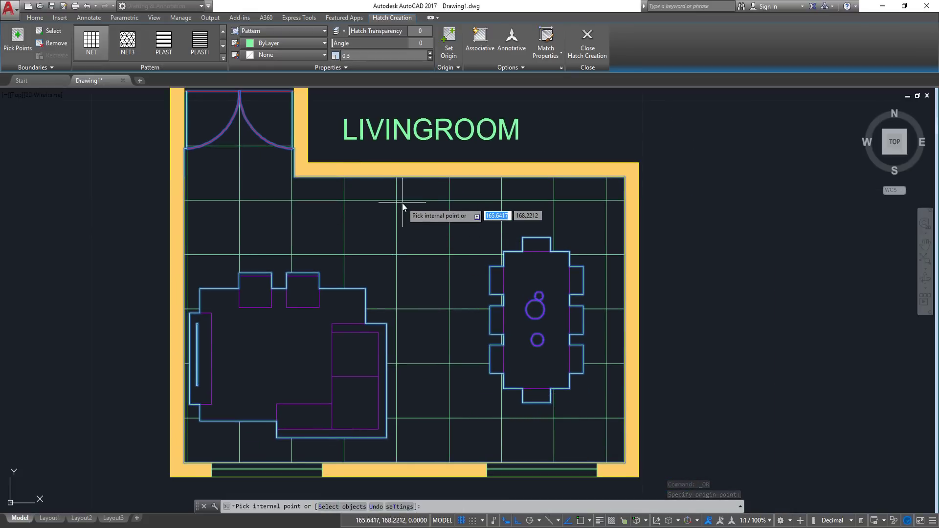
key("Escape")
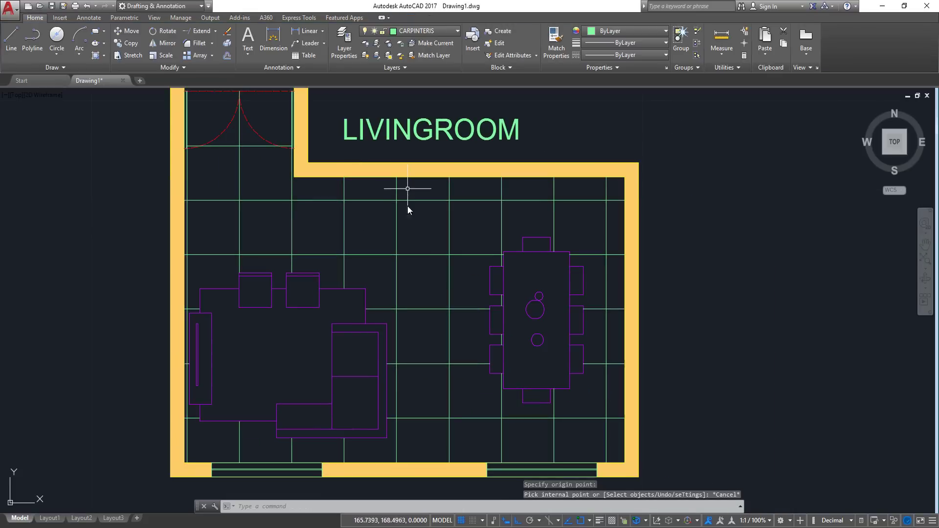
Assign the floor tile hatch to the HATCH layer, keeping the NET pattern
scroll(431, 213, "down", 2)
left_click_drag(431, 213, 391, 103)
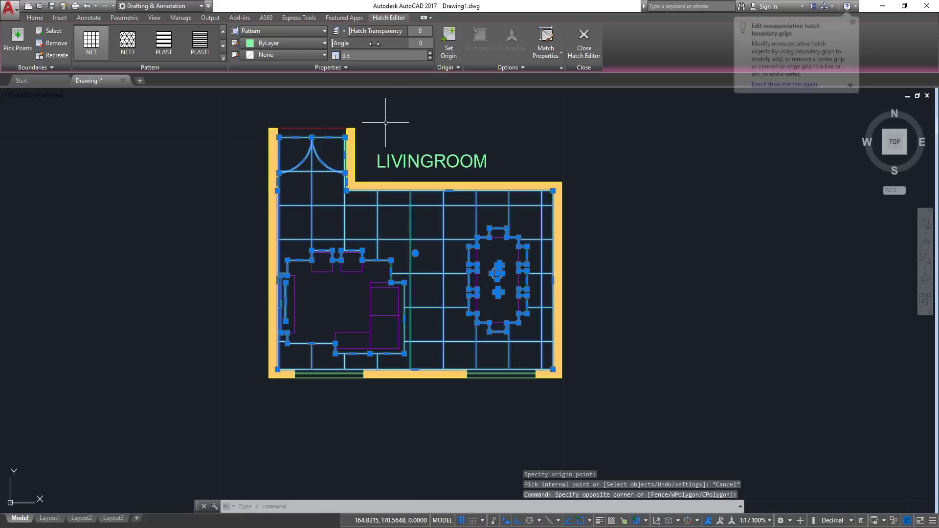
left_click(164, 42)
left_click(91, 39)
left_click(36, 18)
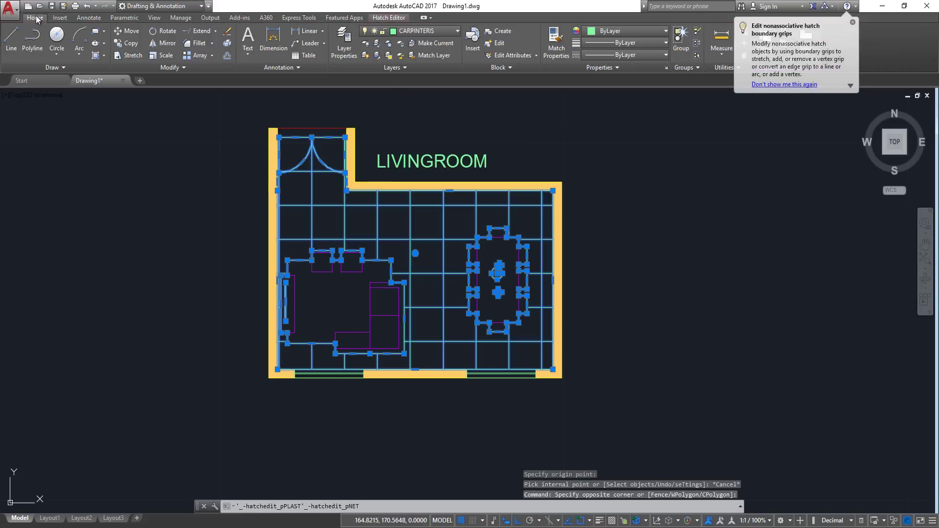
left_click(414, 31)
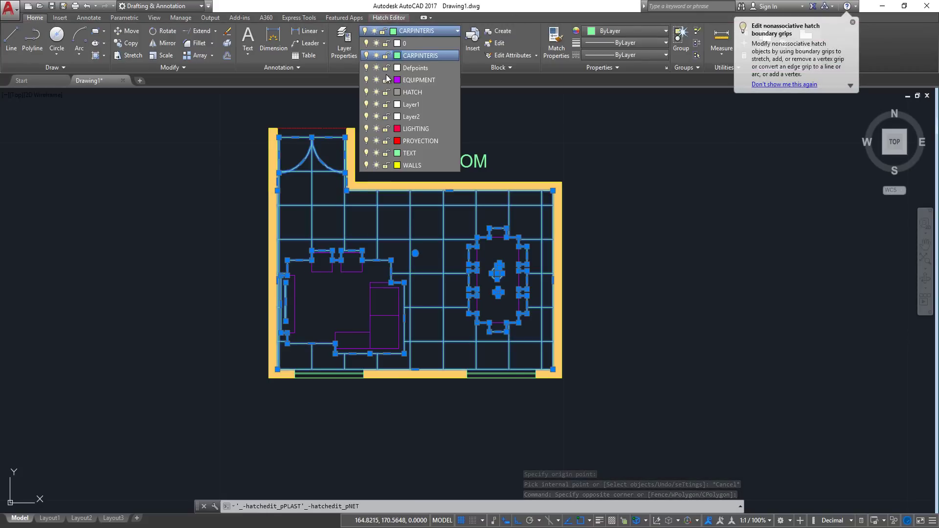
key("Escape")
key("Escape")
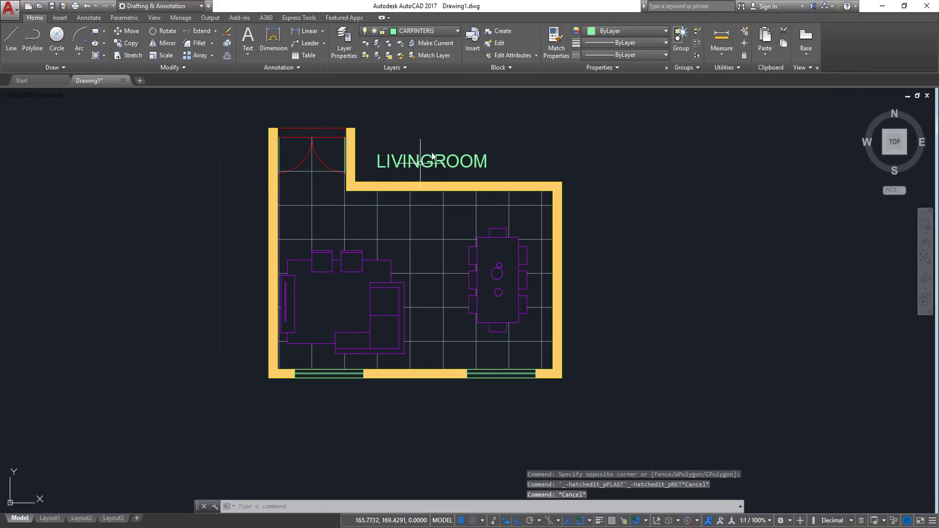
Move the LIVINGROOM label straight down into the room, just below its upper wall
left_click(439, 139)
left_click(376, 171)
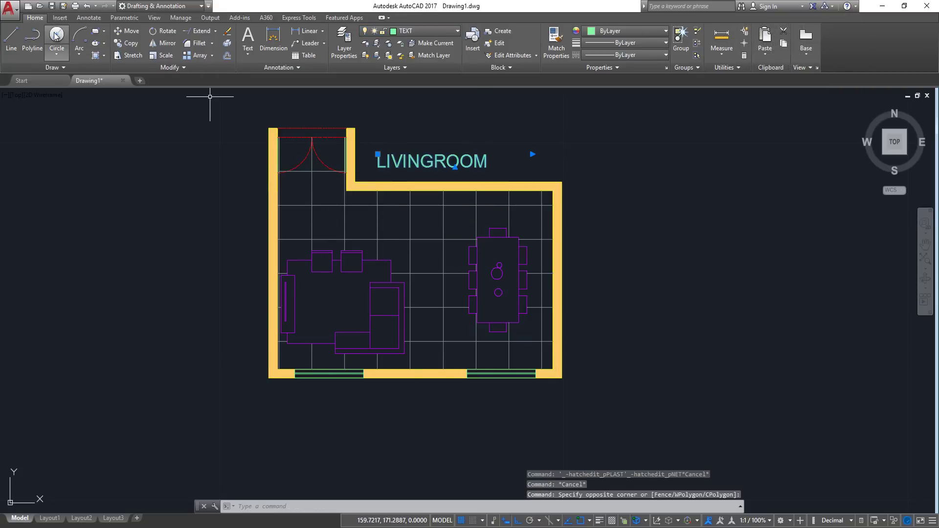
left_click(130, 32)
left_click(473, 171)
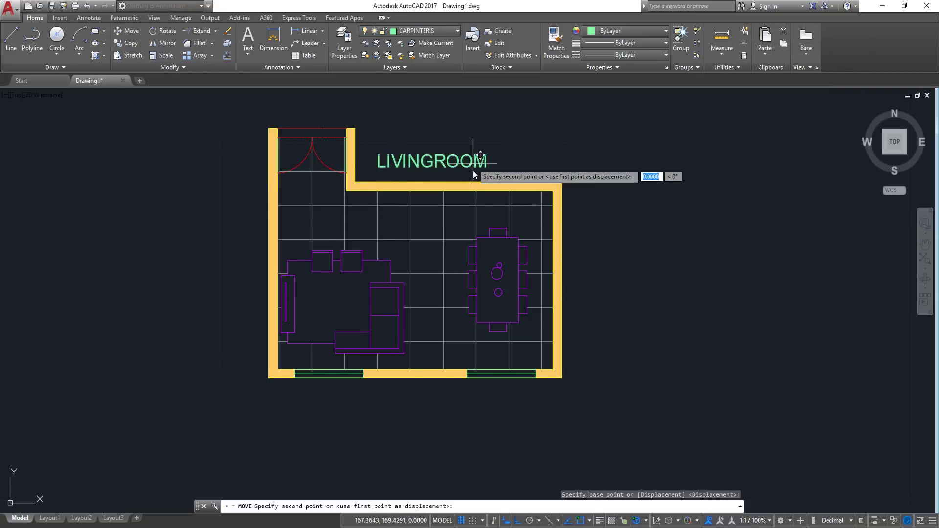
left_click(470, 209)
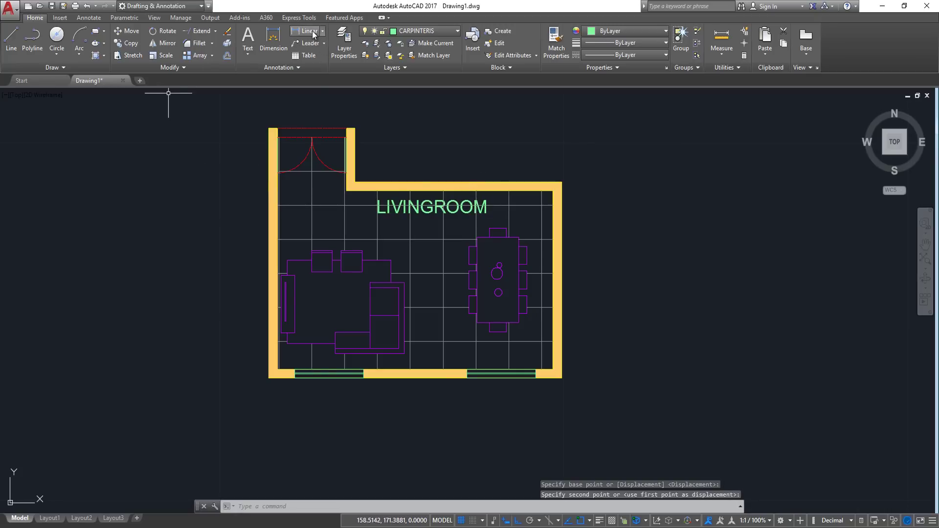
Add linear dimensions to the inner faces of the living room's upper wall and right wall
left_click(313, 33)
left_click(355, 191)
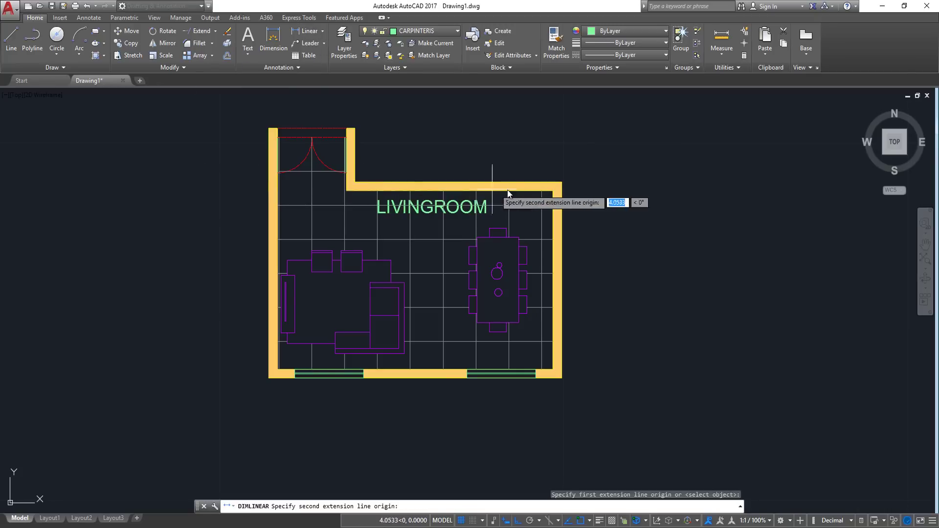
left_click(553, 191)
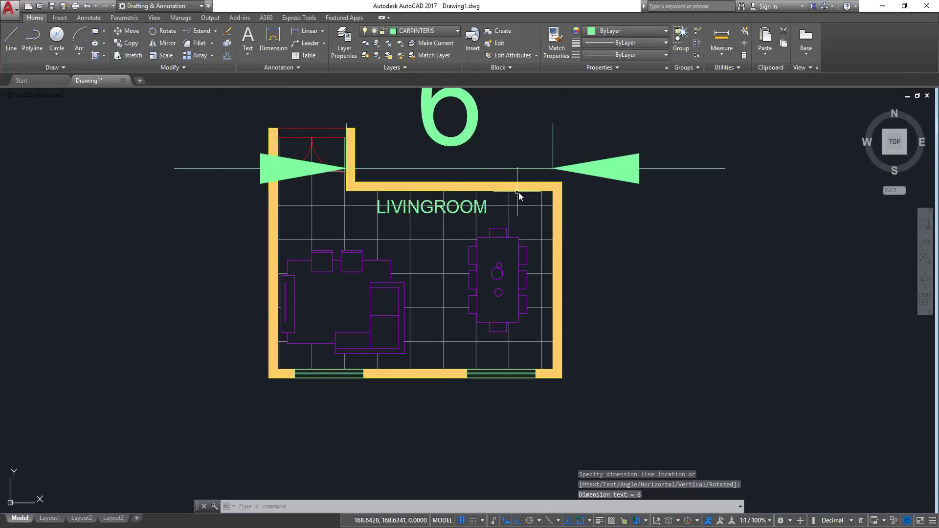
key("Return")
left_click(553, 191)
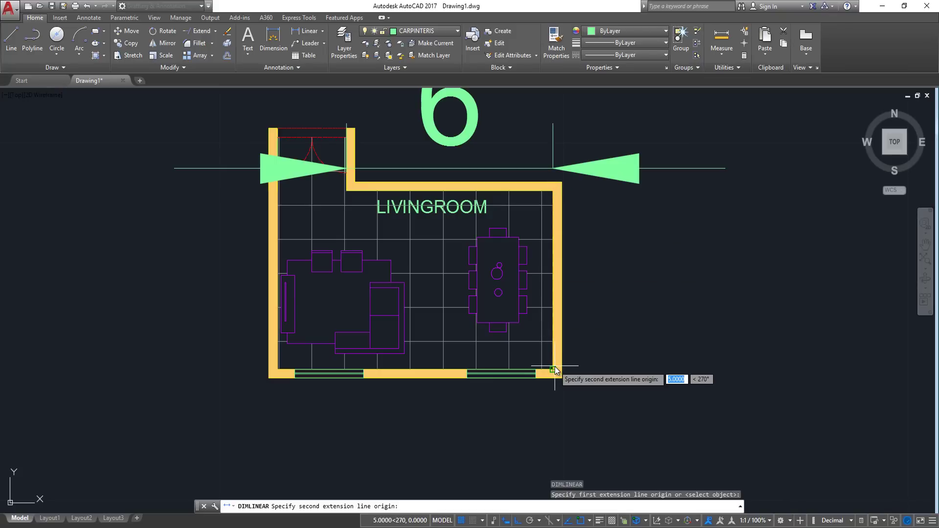
left_click(554, 369)
left_click(595, 357)
Add a linear dimension for the room's inner width below the lower wall
key("Return")
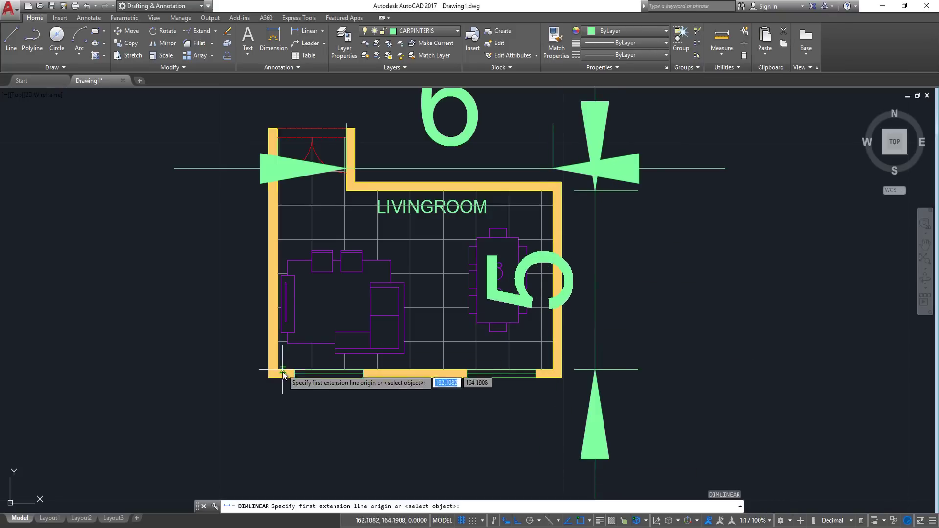
left_click(282, 373)
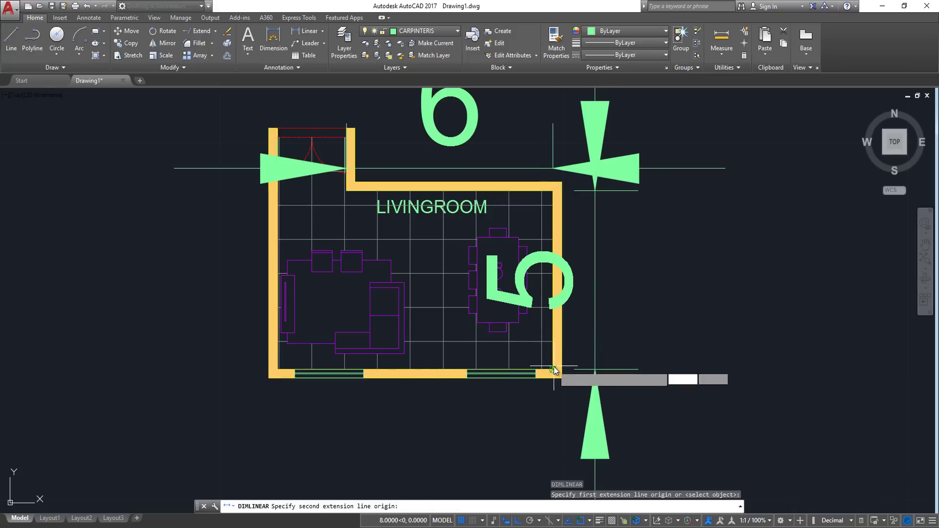
left_click(554, 368)
left_click(498, 427)
Change the dimension above the upper wall to the Standard dimension style
middle_click_drag(310, 215, 290, 195)
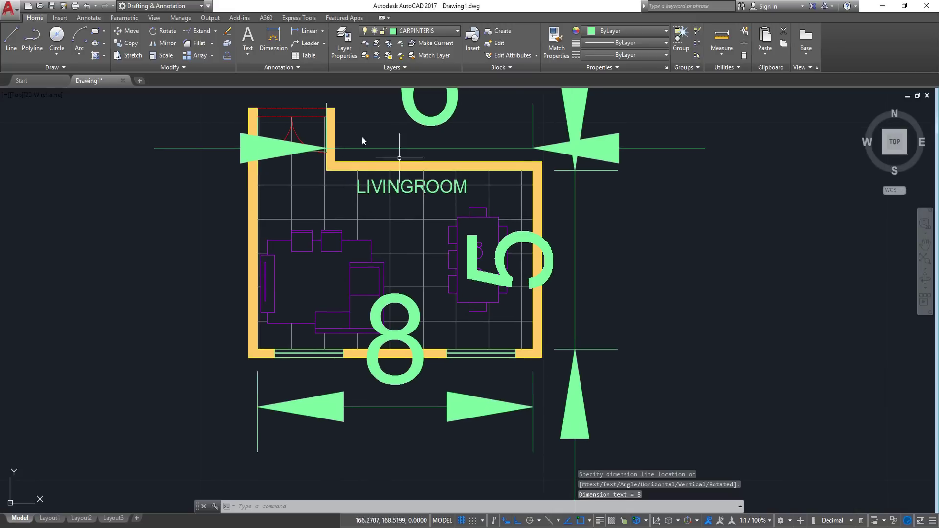
scroll(491, 198, "down", 2)
scroll(454, 190, "up", 2)
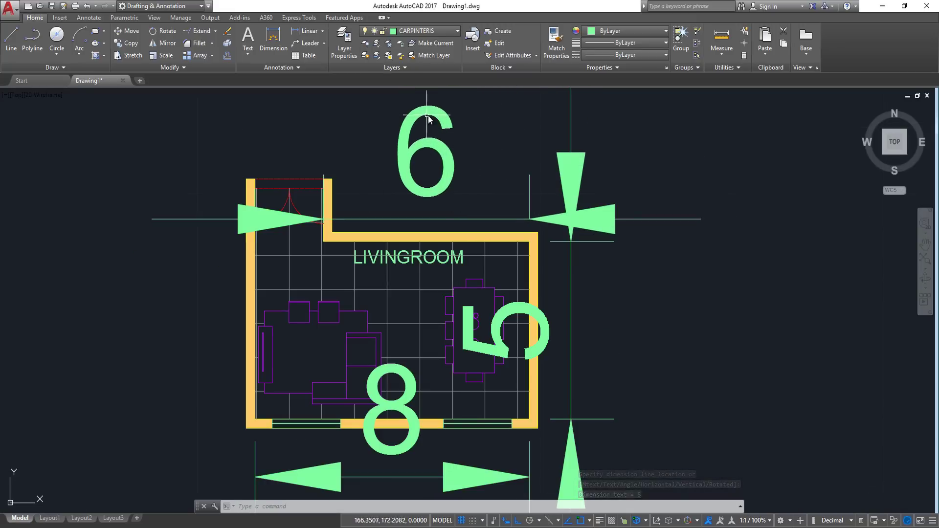
scroll(427, 115, "up", 2)
scroll(448, 160, "down", 4)
scroll(448, 160, "up", 2)
left_click(471, 115)
left_click(396, 181)
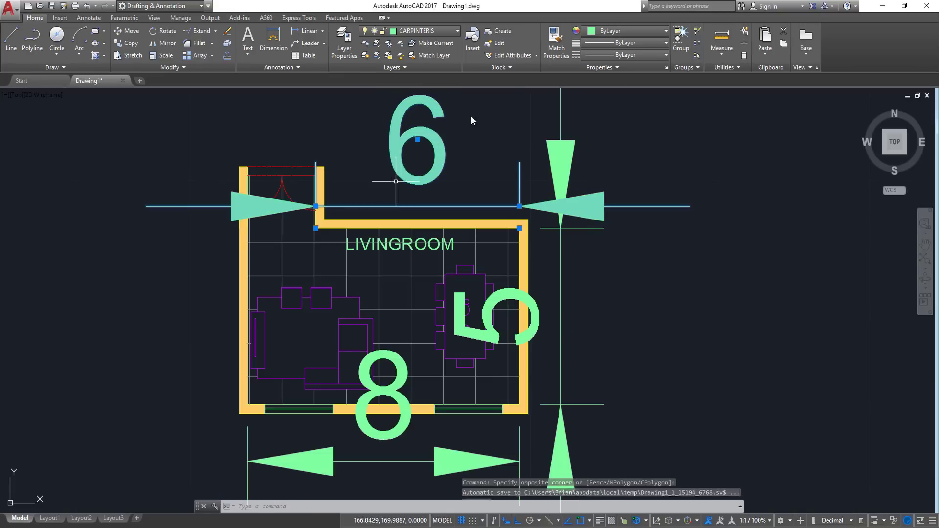
left_click(89, 17)
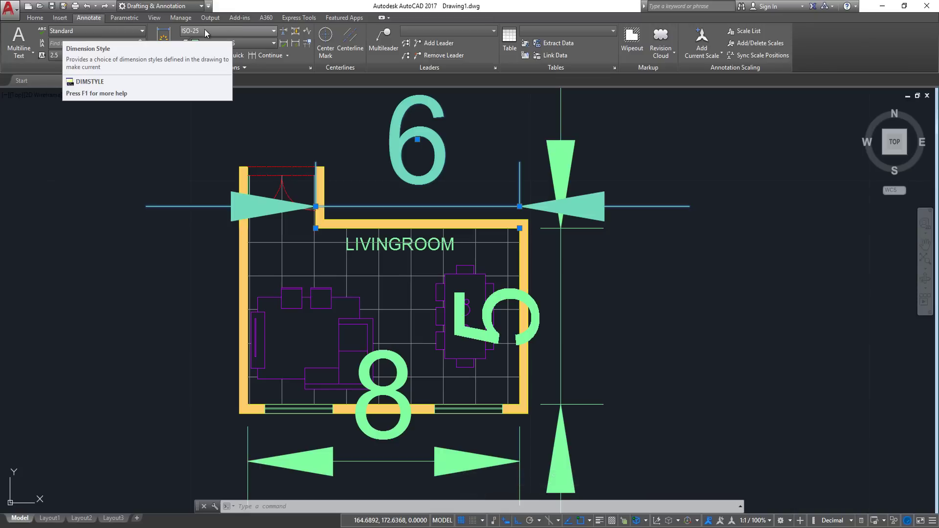
left_click(219, 31)
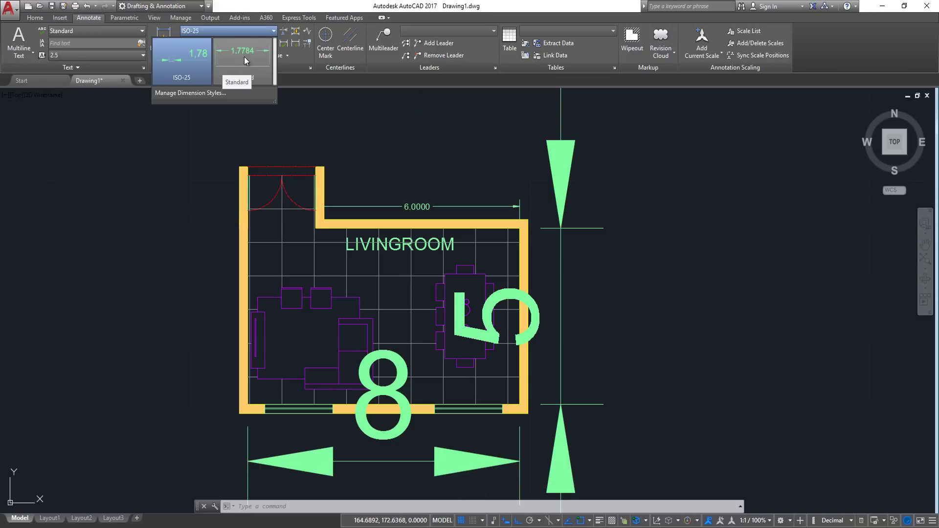
left_click(243, 57)
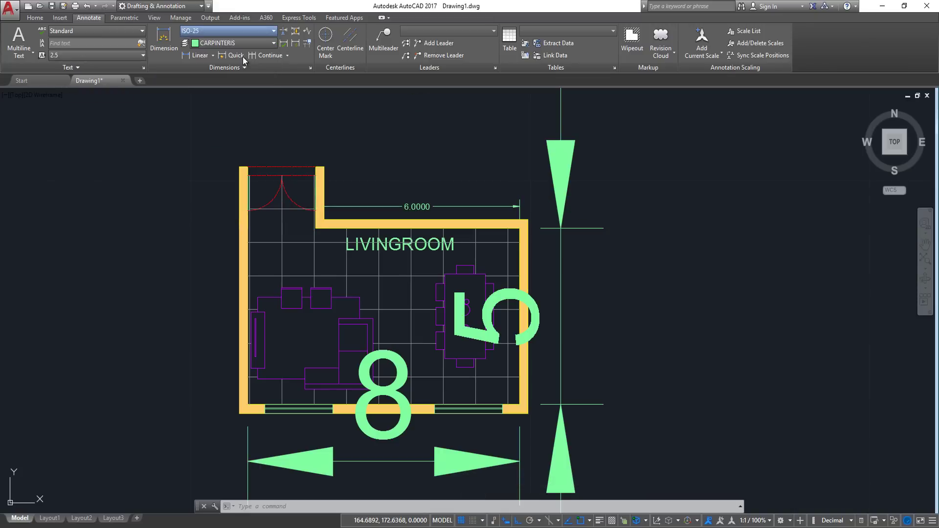
key("Escape")
Assign the dimension above the upper wall to the TEXT layer
scroll(486, 218, "down", 2)
scroll(484, 205, "up", 2)
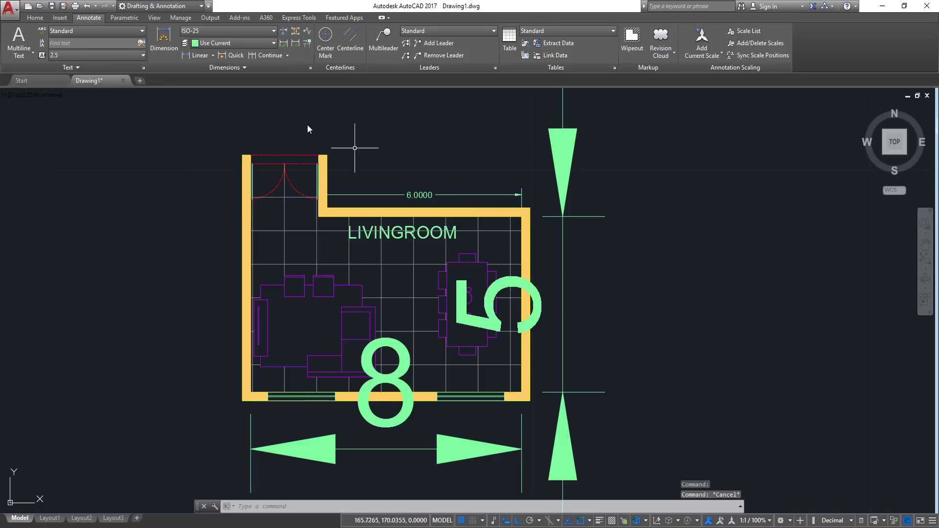
left_click(33, 18)
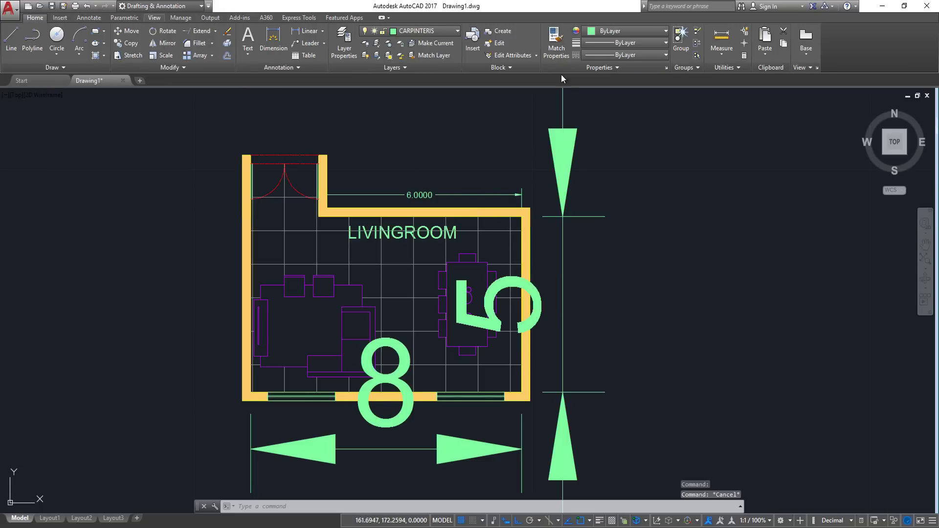
left_click(592, 219)
left_click(439, 197)
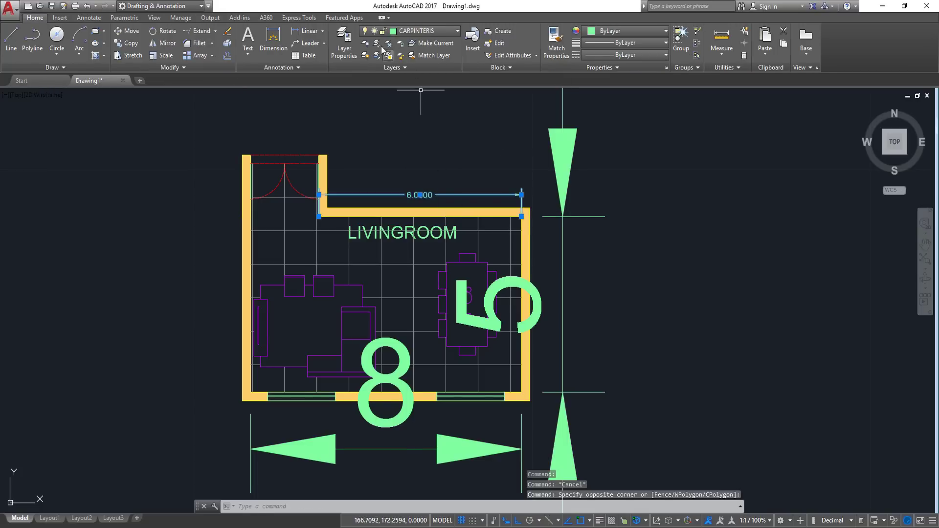
left_click(428, 31)
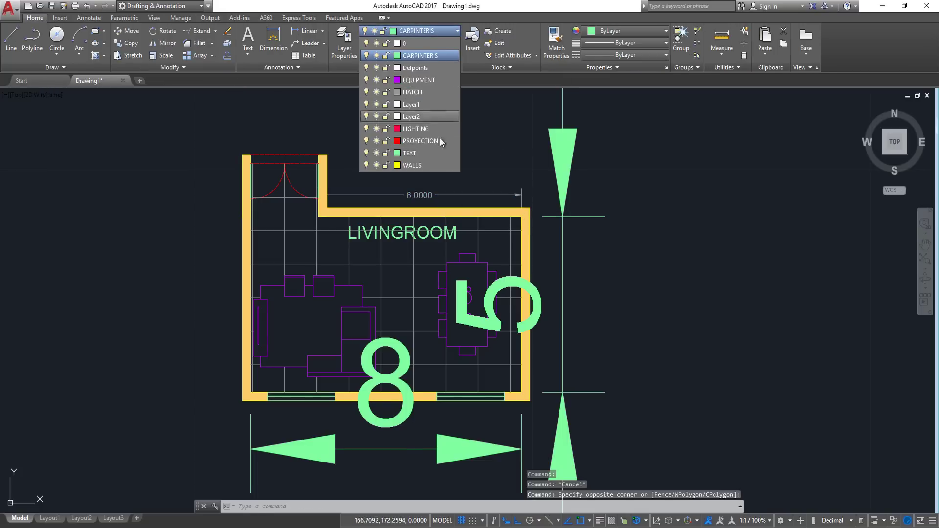
left_click(423, 153)
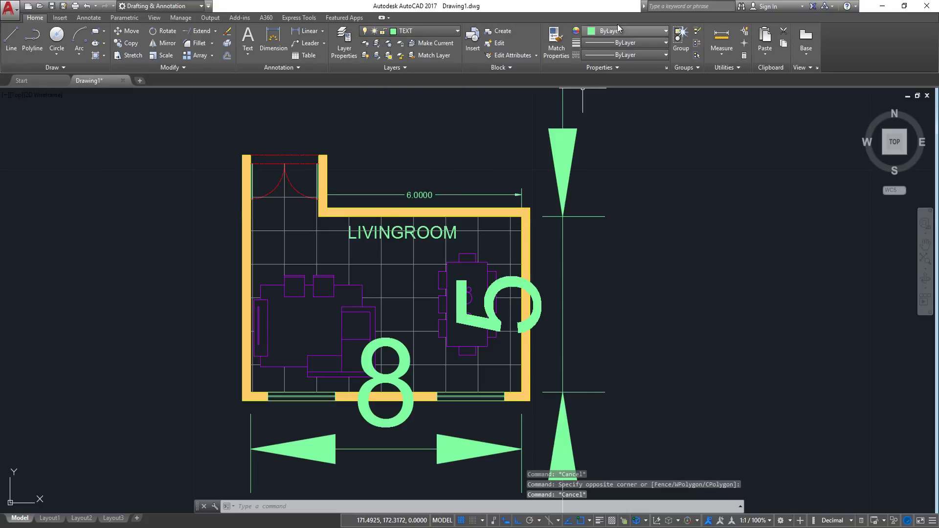
Match the properties of the right and lower dimensions to those of the upper wall's dimension
left_click(556, 41)
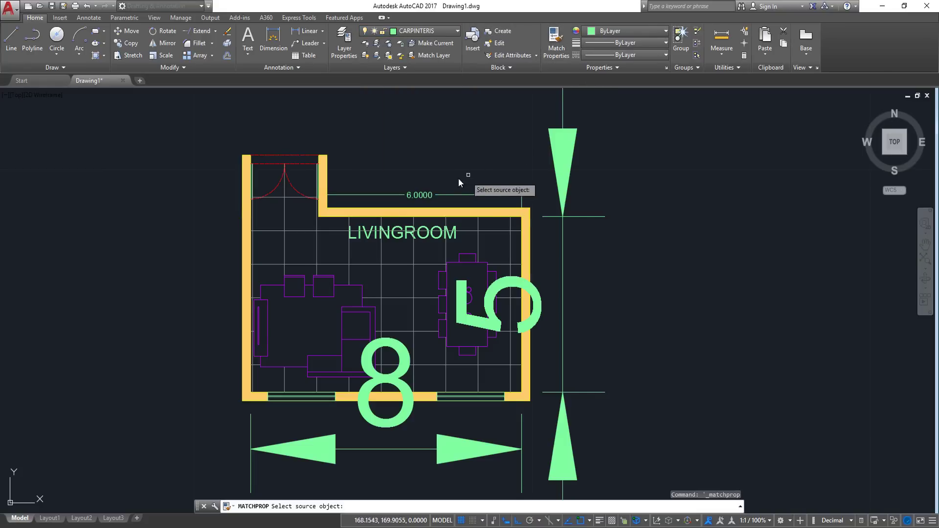
left_click(427, 195)
left_click(599, 155)
left_click(530, 205)
middle_click_drag(534, 417, 527, 310)
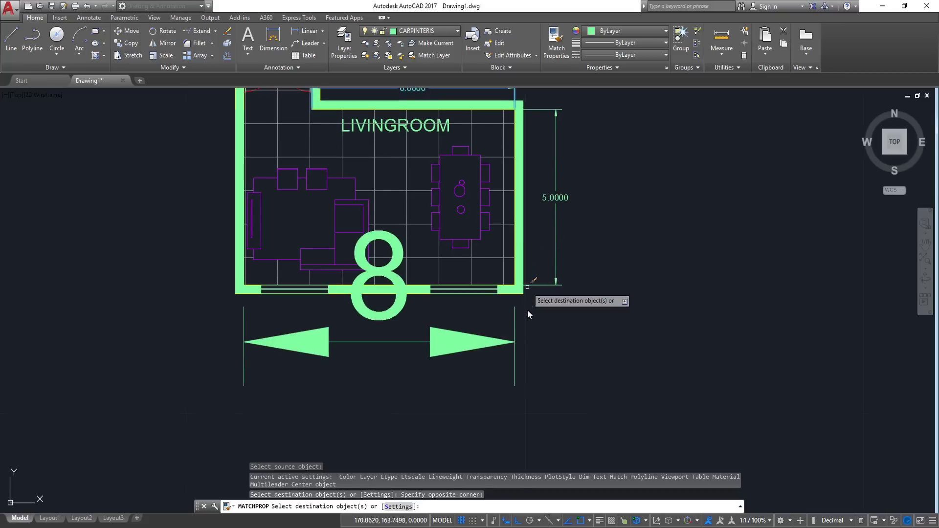
left_click(461, 342)
left_click(371, 295)
key("Return")
Assign the solid wall hatch to the HATCH layer
scroll(518, 274, "up", 3)
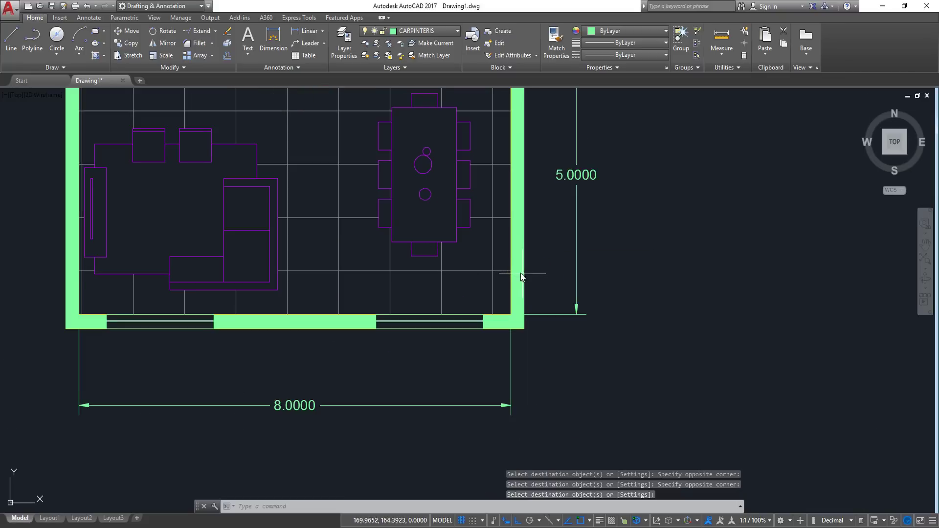
left_click(520, 288)
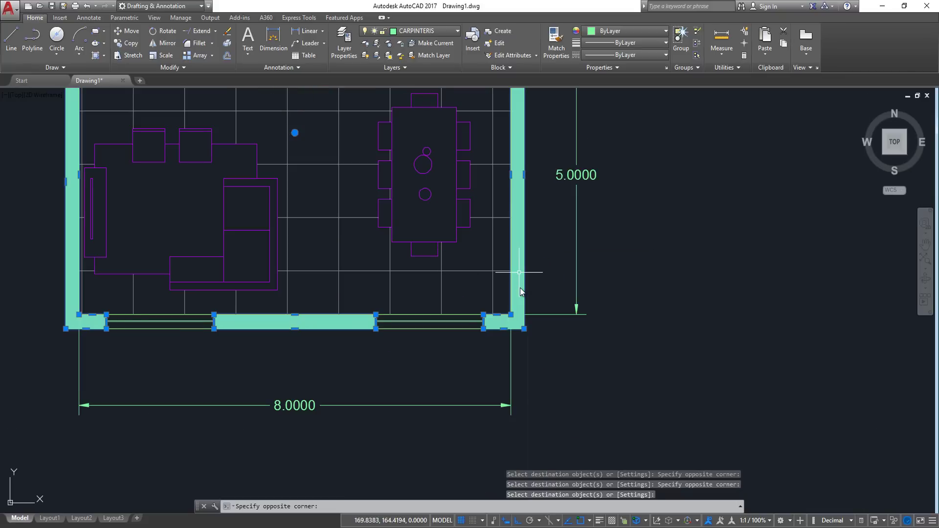
left_click(47, 20)
left_click(417, 31)
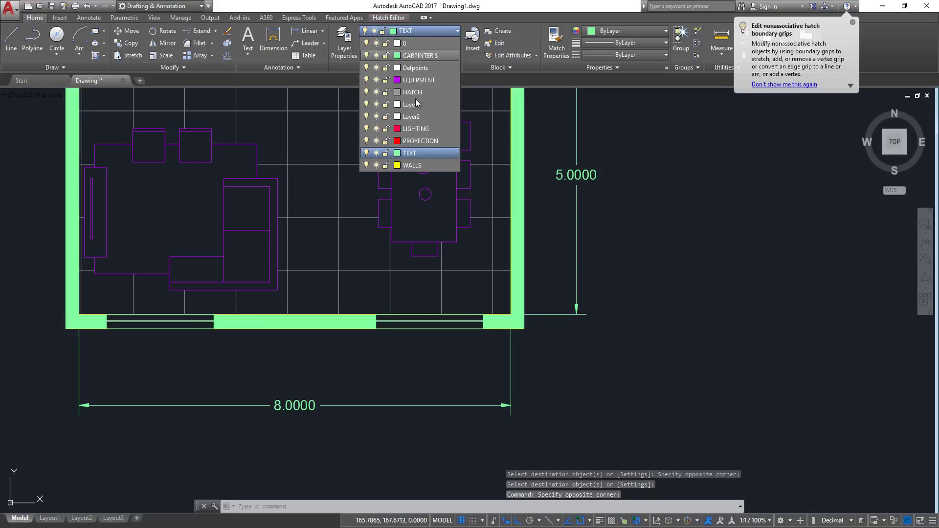
left_click(416, 95)
key("Escape")
key("Escape")
middle_click_drag(544, 156, 537, 184)
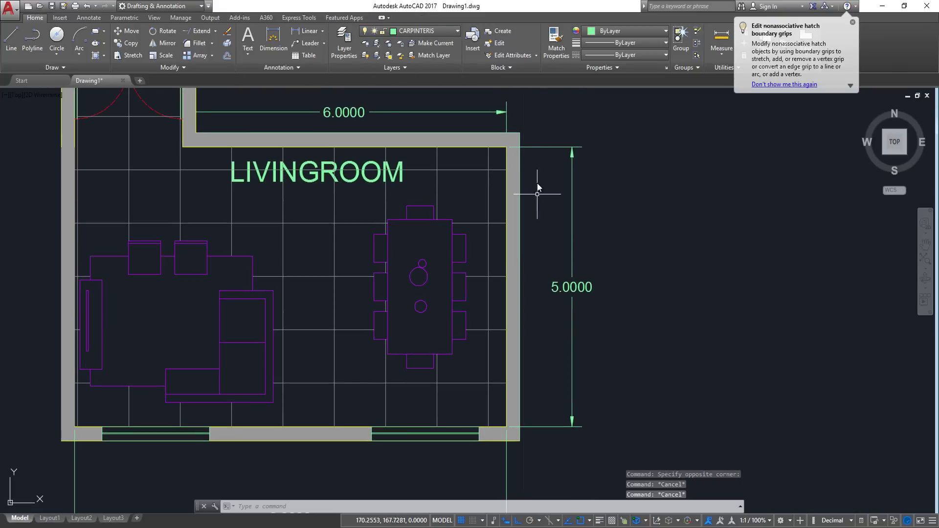
Assign the outer wall outline to the WALLS layer
left_click(513, 160)
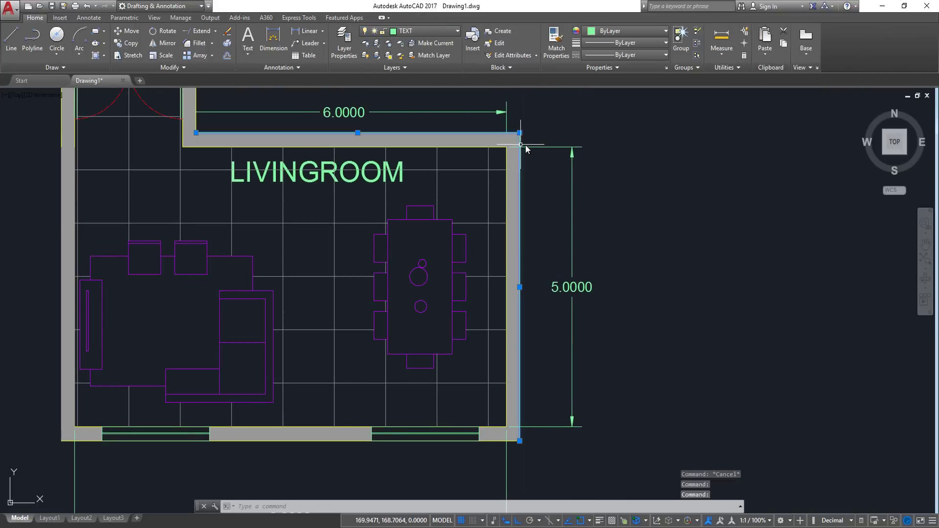
scroll(470, 208, "down", 4)
scroll(371, 162, "up", 4)
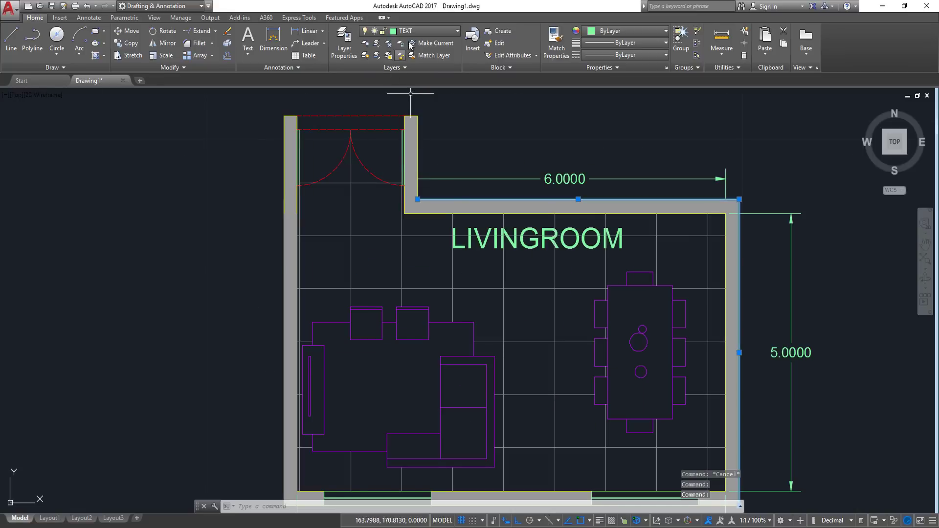
left_click(425, 31)
key("Escape")
key("Escape")
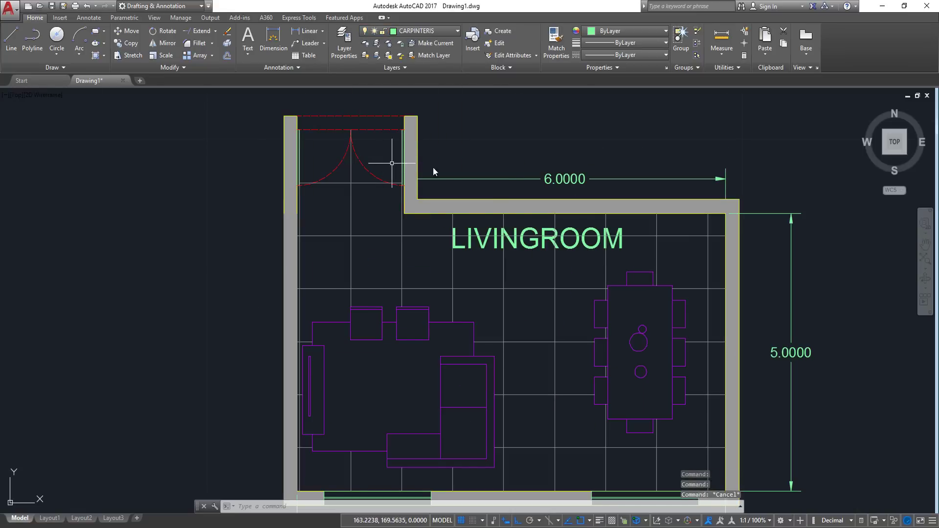
Make the LIGHTING layer current and draw a small circle about 0.09 in radius on the rug below the armchairs
scroll(433, 181, "down", 4)
scroll(493, 210, "up", 2)
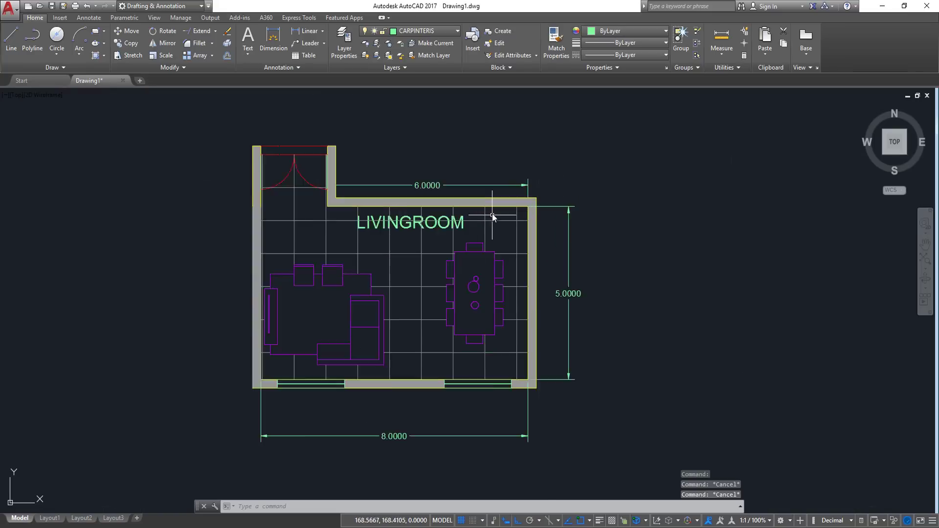
middle_click_drag(280, 217, 281, 215)
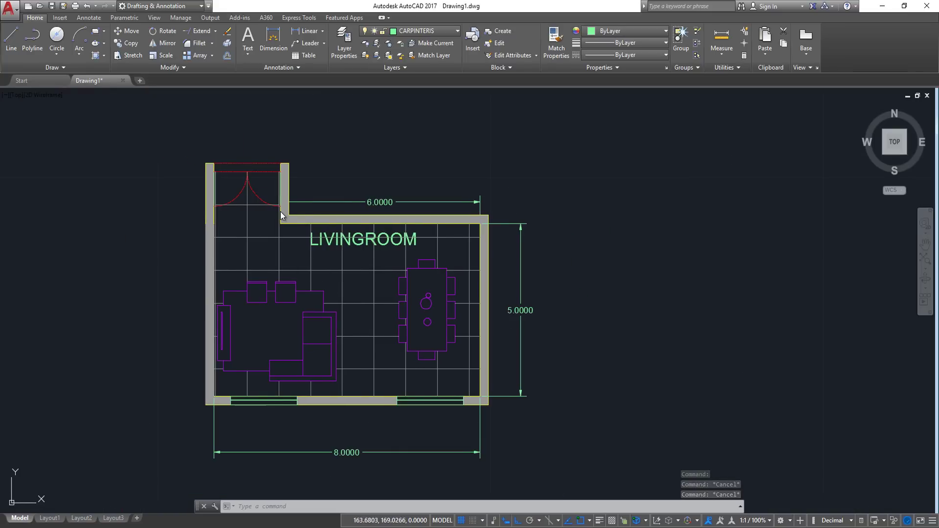
middle_click_drag(357, 198, 362, 192)
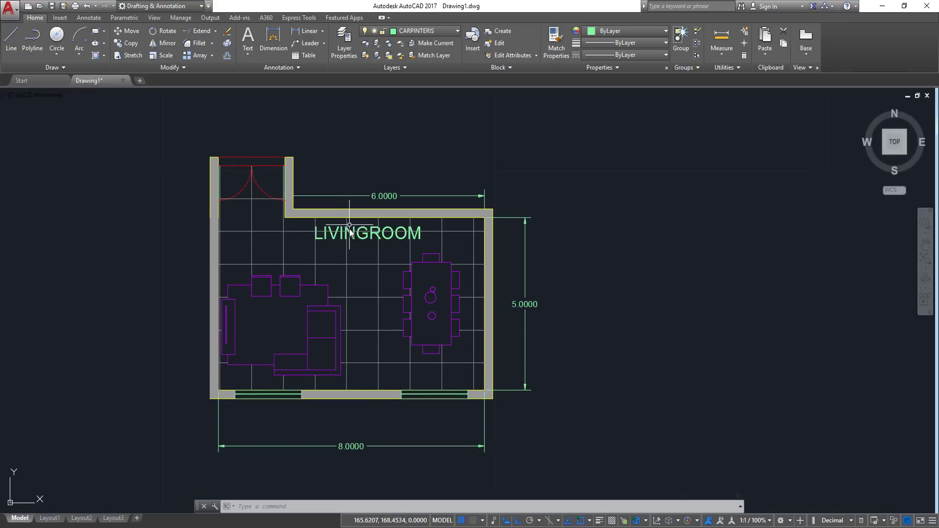
middle_click_drag(384, 228, 395, 199)
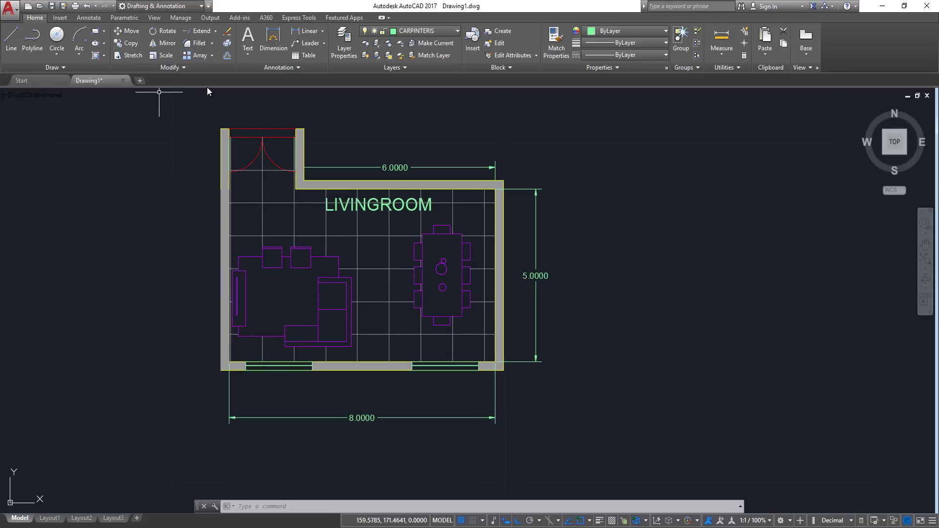
left_click(426, 33)
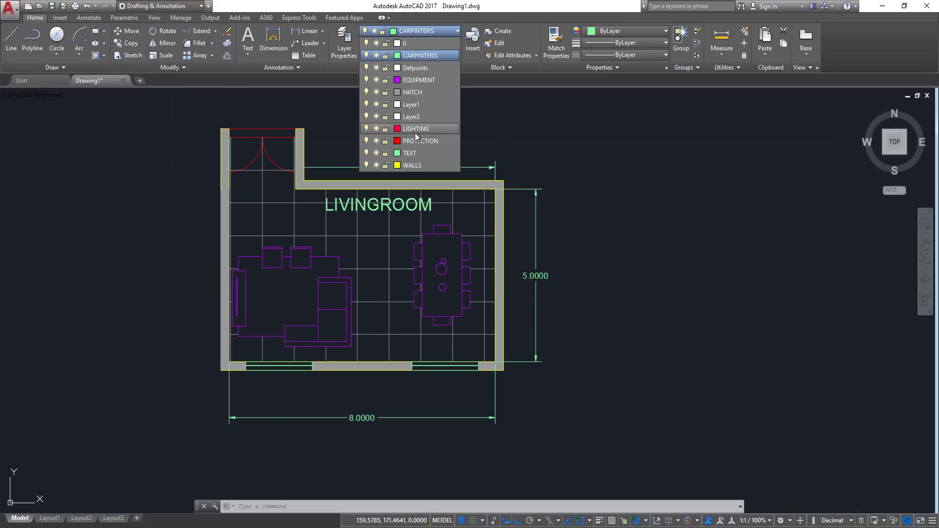
left_click(419, 132)
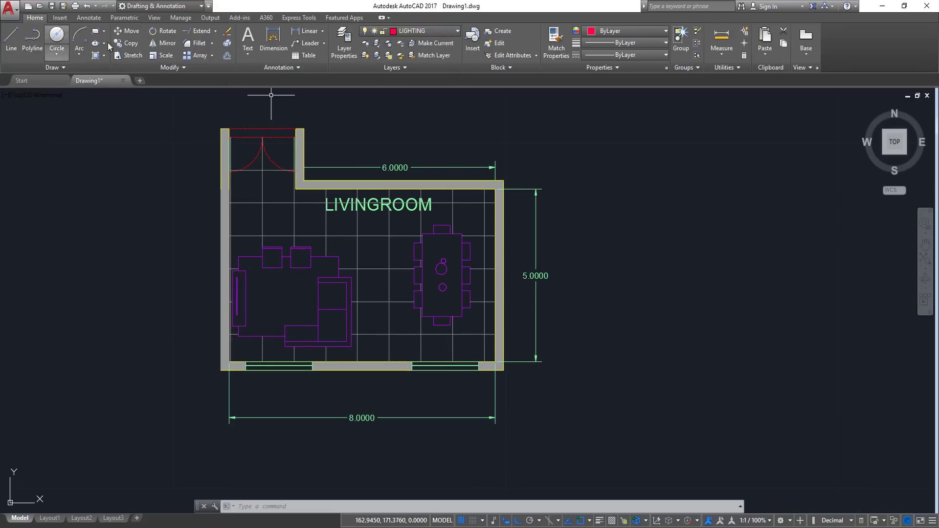
left_click(274, 303)
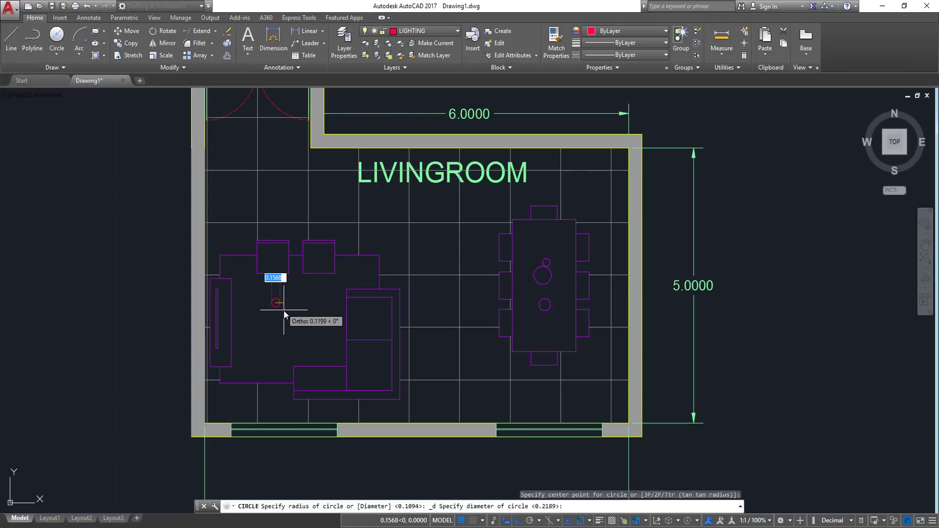
key("Return")
key("Return")
left_click(316, 290)
left_click(347, 294)
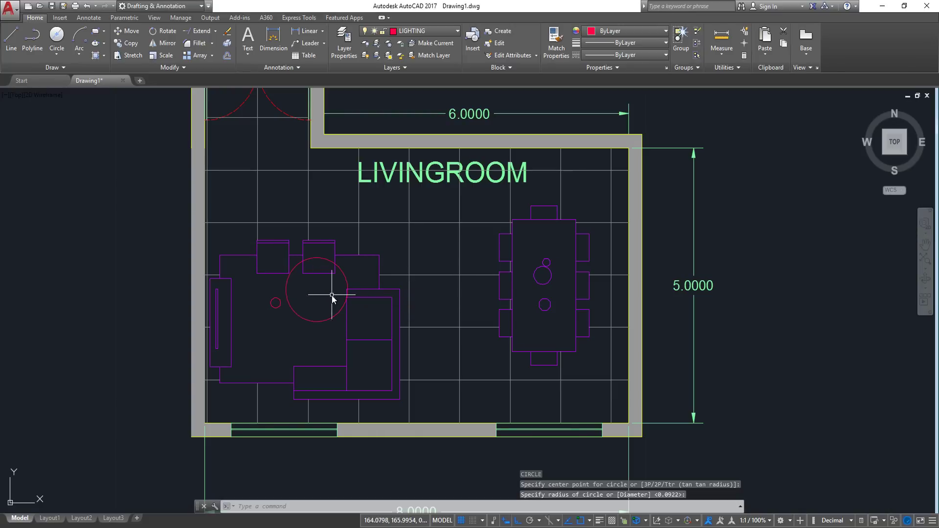
key("Return")
key("Return")
key("Escape")
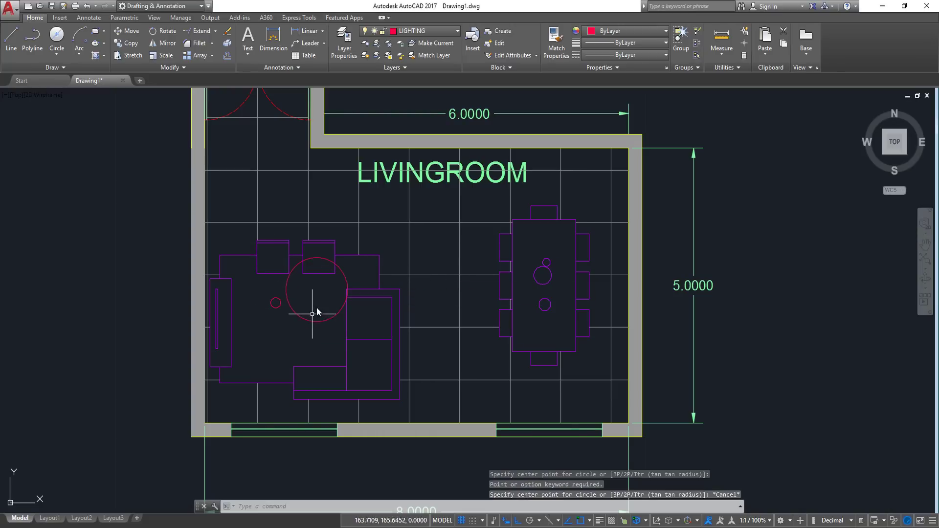
left_click(315, 314)
left_click(297, 324)
key("Delete")
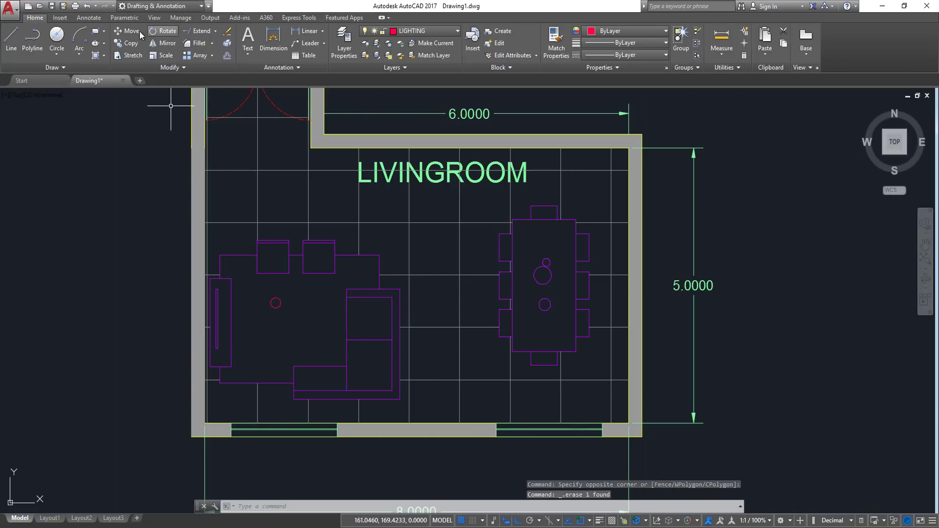
Draw a second small lighting circle just below and beside the first one on the rug
left_click(57, 36)
left_click(286, 317)
left_click(295, 325)
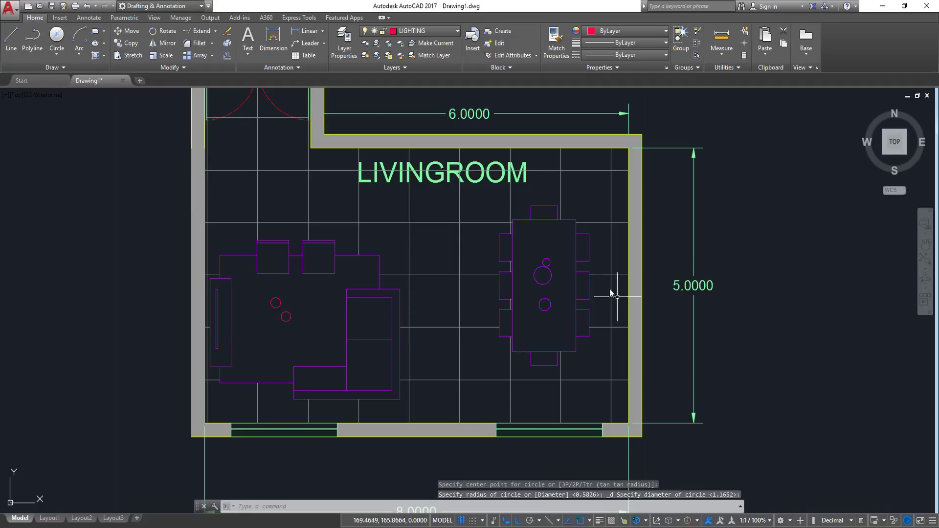
Draw two larger lighting circles over the dining table, the upper one about 0.36 in radius and the lower one slightly smaller
key("Return")
left_click(544, 259)
left_click(562, 267)
key("Return")
left_click(544, 308)
left_click(559, 322)
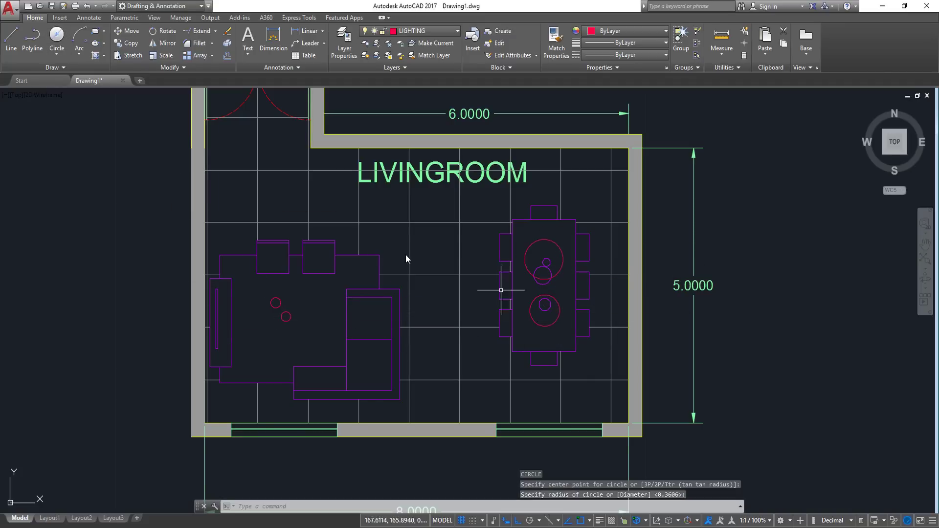
key("Return")
scroll(348, 272, "down", 4)
key("Return")
key("Escape")
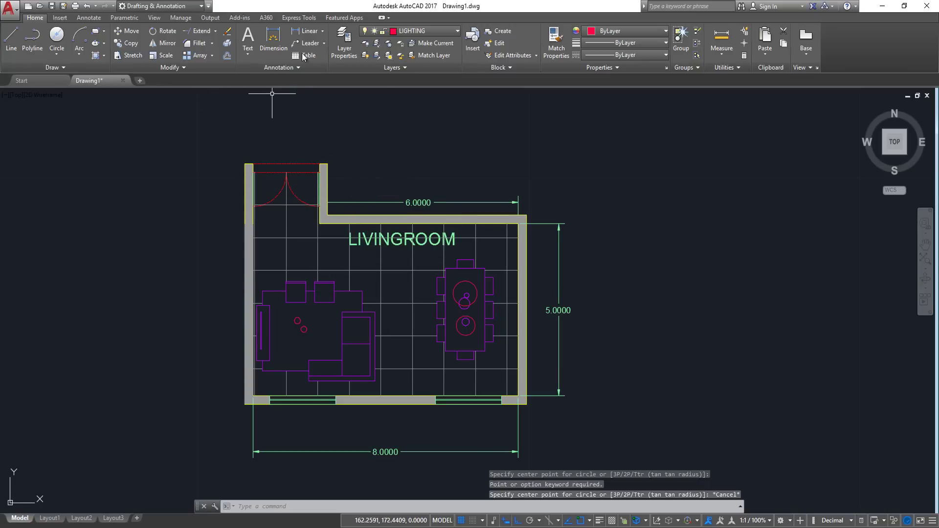
Draw a polyline of overlapping horizontal segments across the room beneath the LIVINGROOM label on the LIGHTING layer
left_click(297, 243)
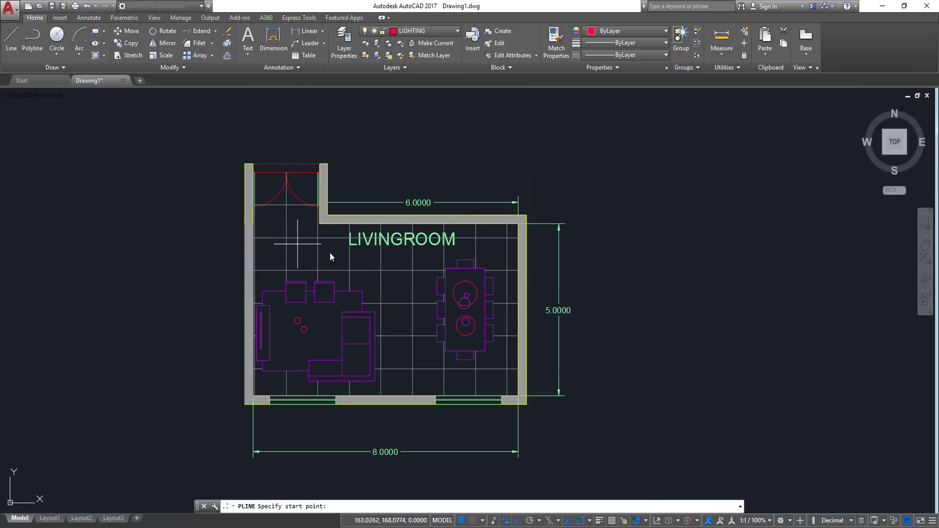
left_click(495, 244)
left_click(416, 250)
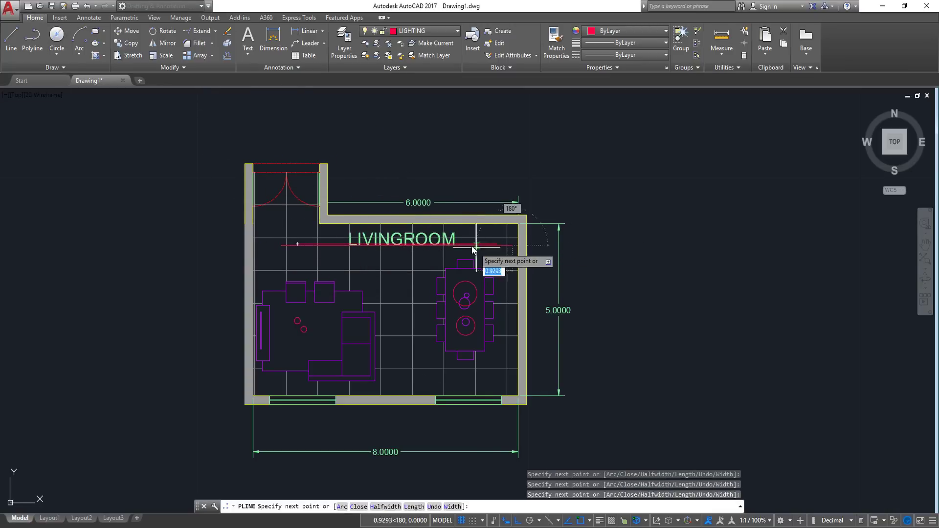
key("Return")
middle_click_drag(387, 299, 373, 255)
middle_click_drag(386, 215, 388, 246)
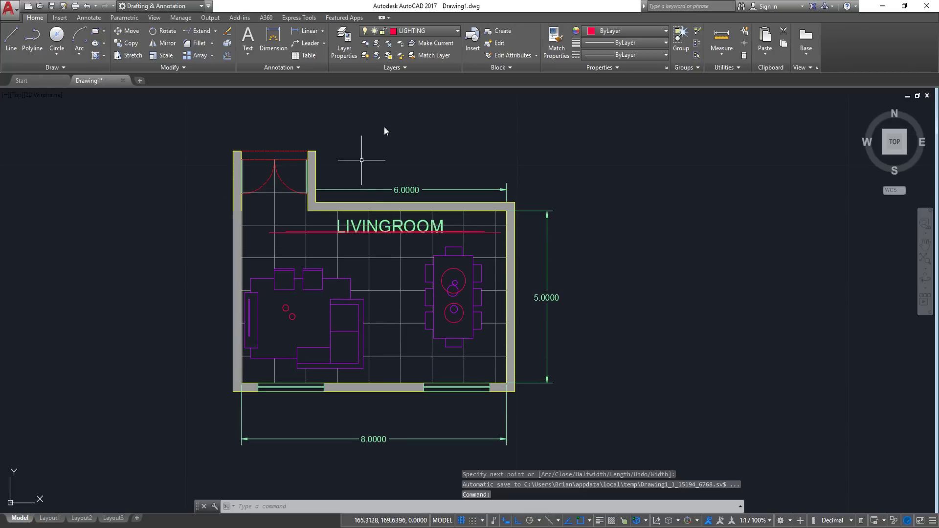
Create a new layer named PLUMBER
left_click(344, 44)
left_click(273, 186)
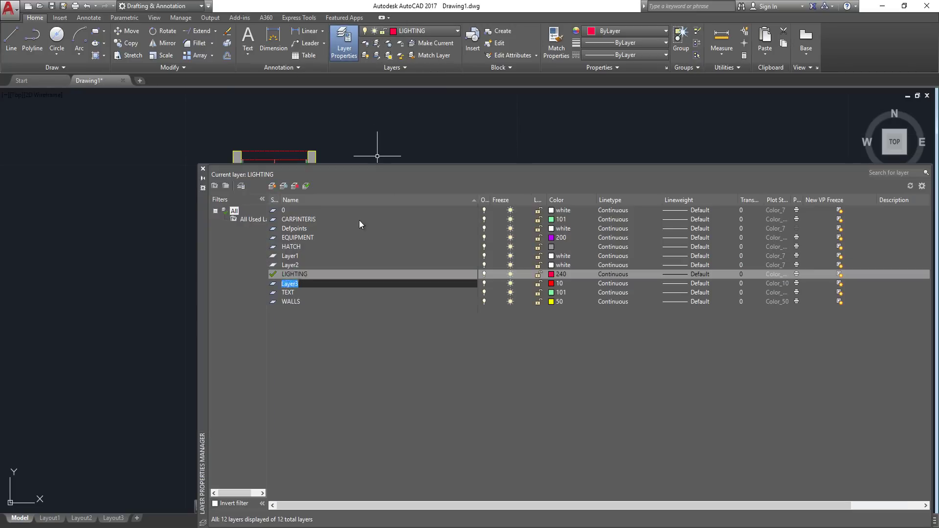
type("PLUMBE")
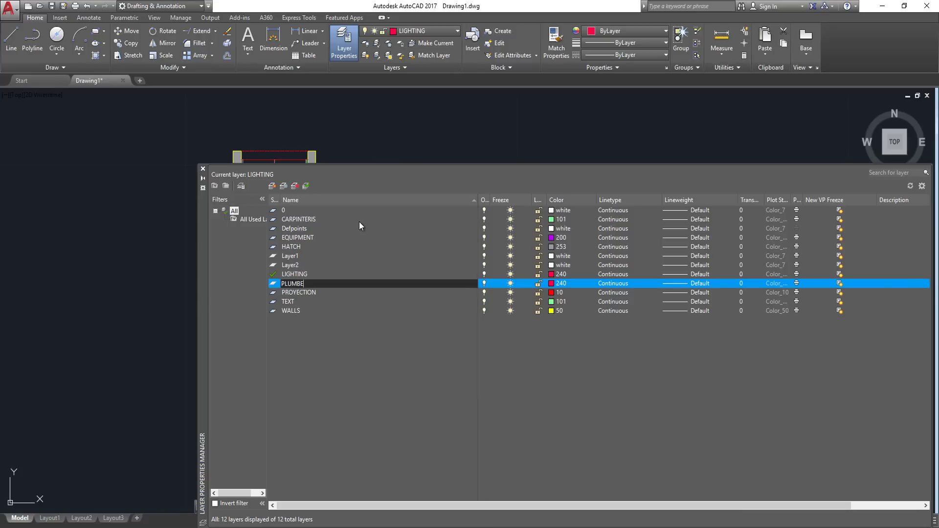
type("R")
key("Return")
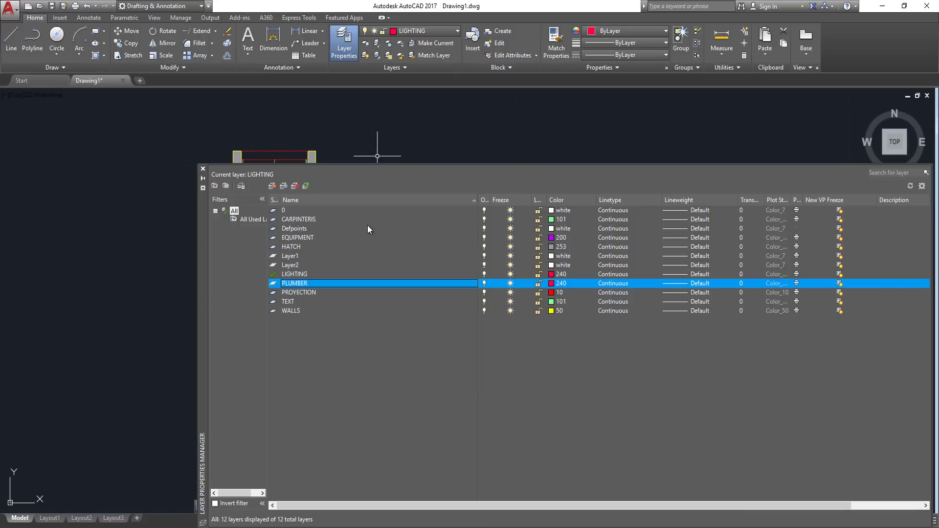
Set the PLUMBER layer's color to index color 100 and close the layer manager
left_click(552, 283)
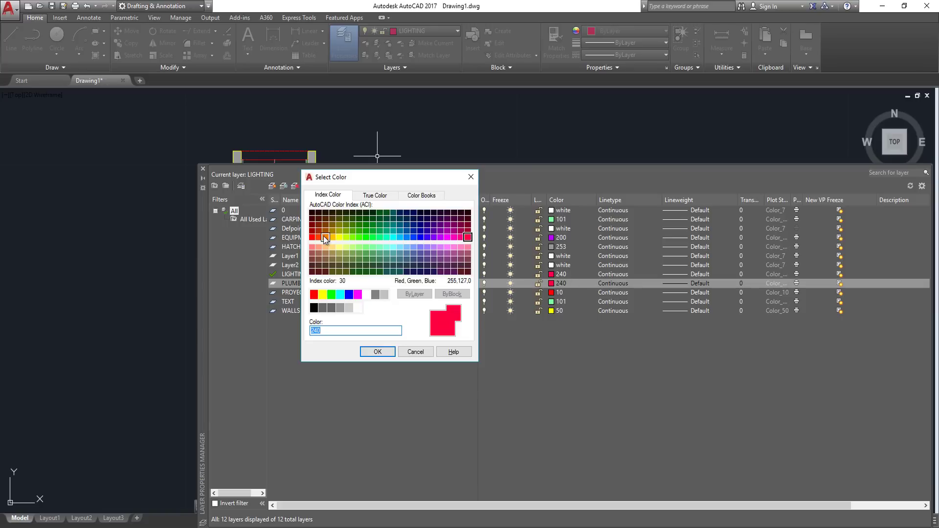
left_click(373, 237)
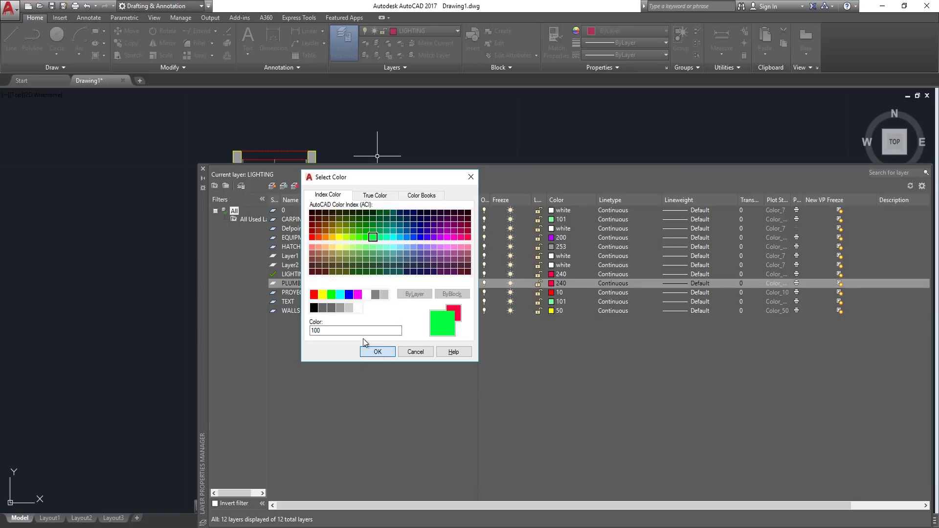
left_click(377, 352)
left_click(203, 169)
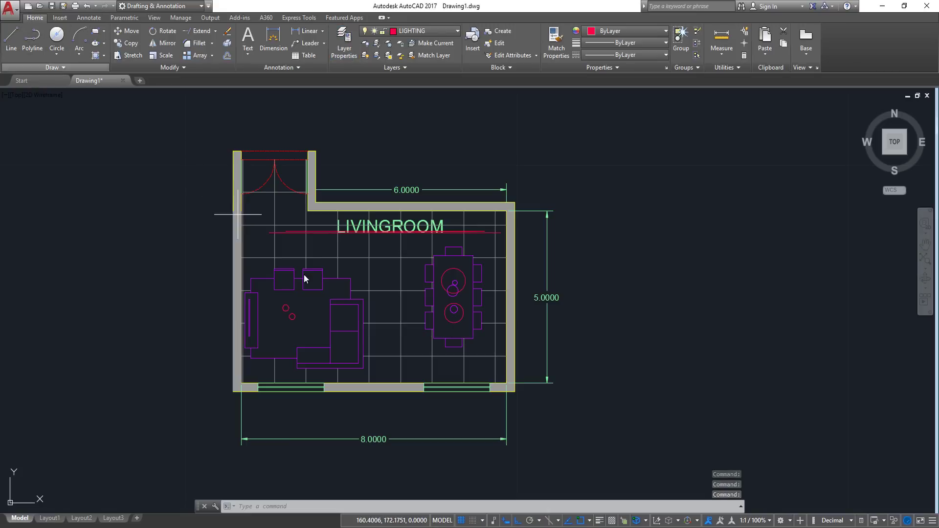
type("pl")
key("Return")
left_click(261, 206)
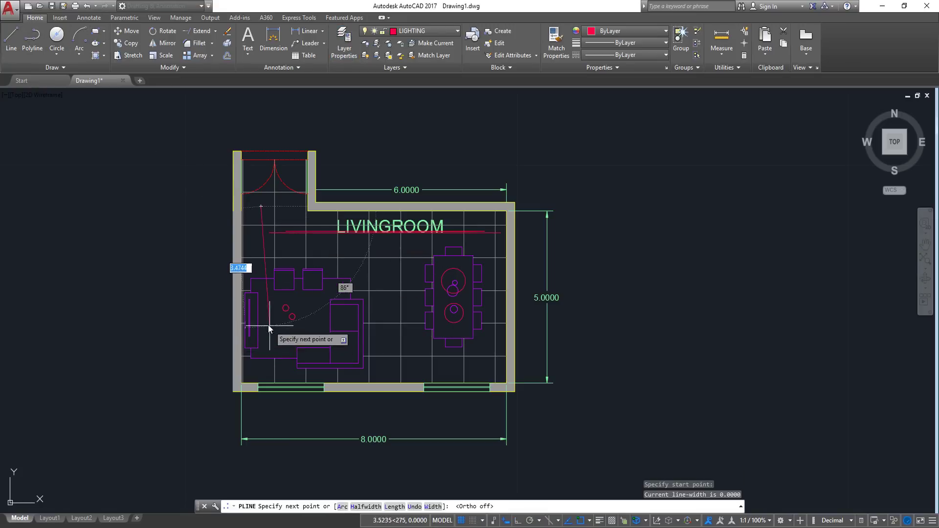
key("Escape")
Make PLUMBER the current layer and draw a polyline from the entrance down the left wall, across the lower room and up beside the dining table
left_click(426, 30)
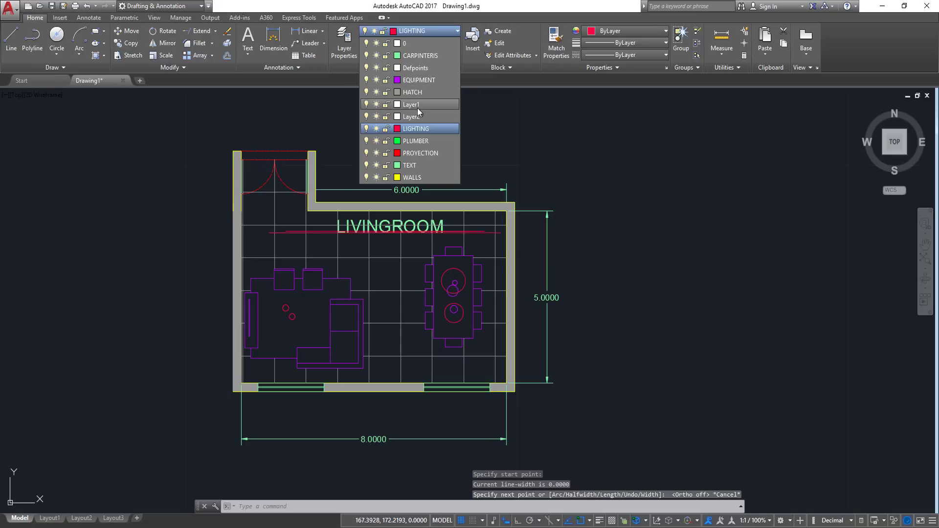
left_click(415, 141)
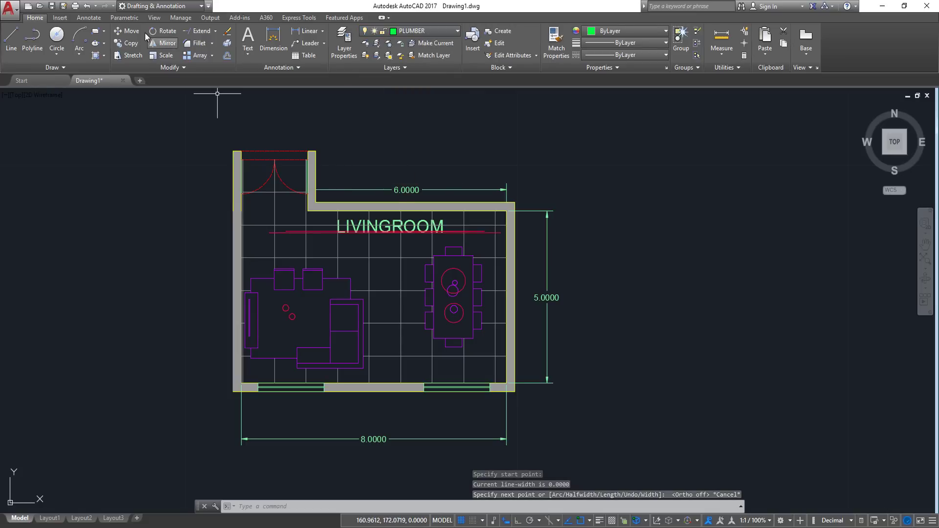
left_click(32, 39)
left_click(249, 202)
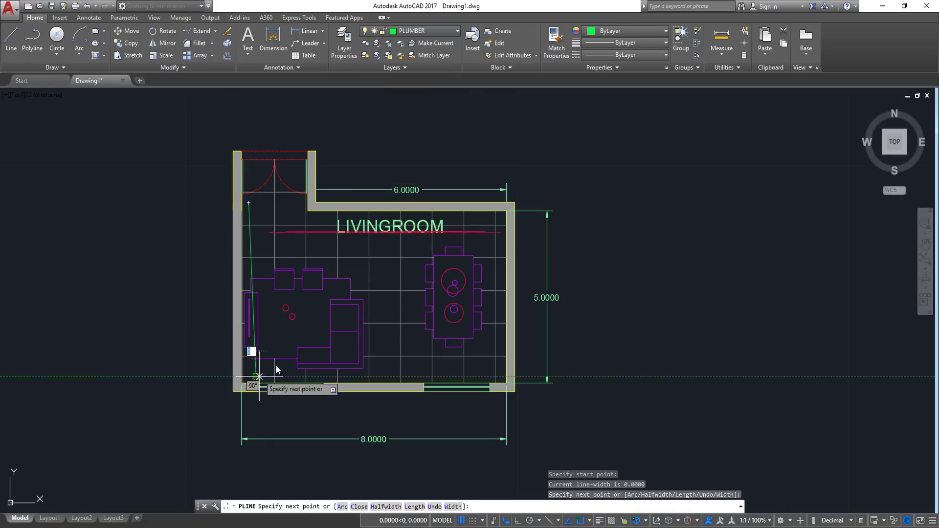
left_click(255, 376)
left_click(383, 346)
left_click(493, 361)
left_click(492, 282)
key("Return")
middle_click_drag(438, 241, 471, 265)
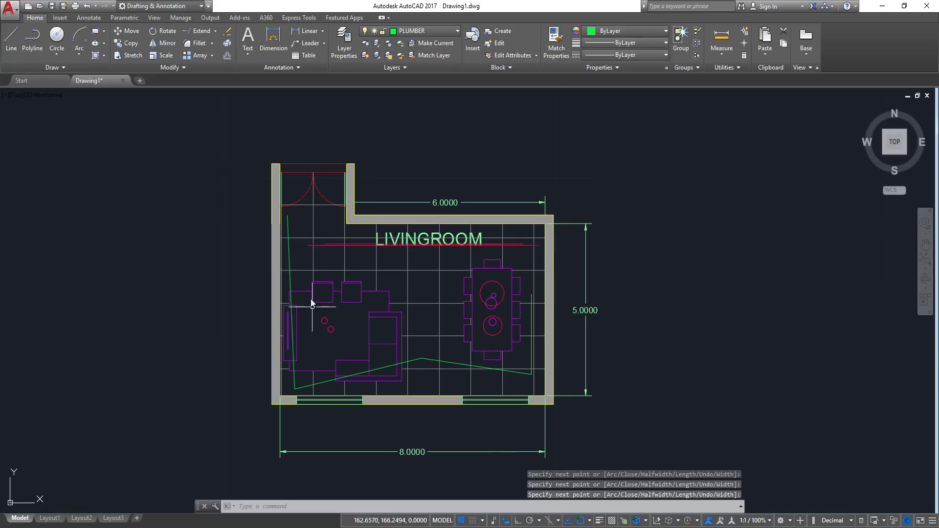
Add a horizontal linear dimension to the red line beneath the LIVINGROOM label
scroll(403, 360, "up", 2)
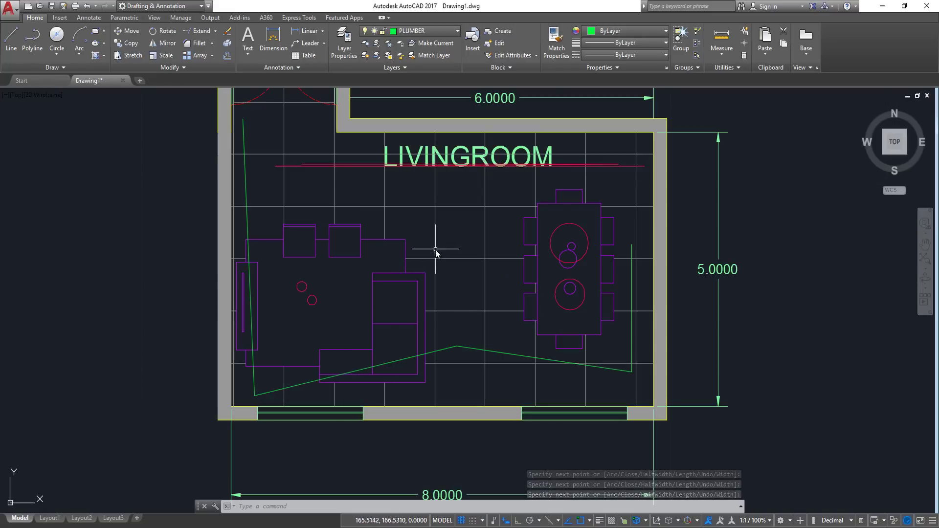
scroll(433, 250, "down", 2)
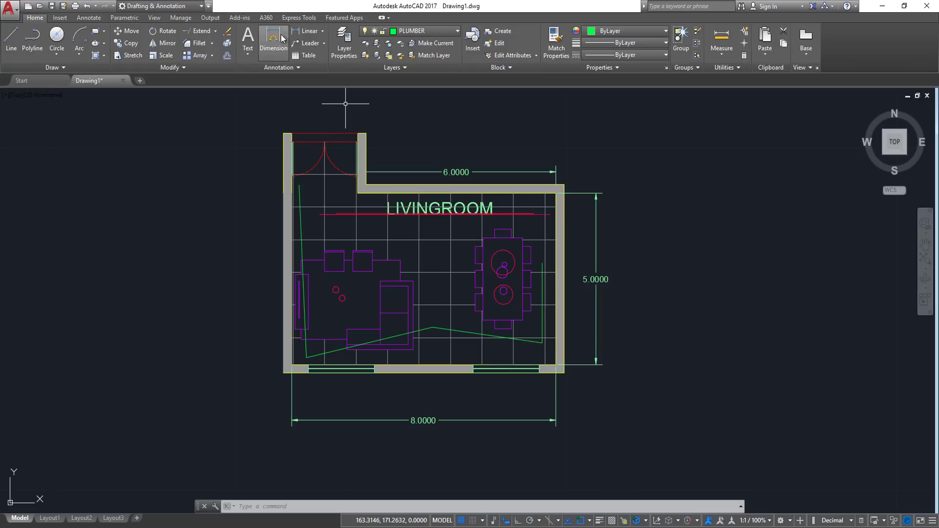
left_click(305, 31)
left_click(328, 215)
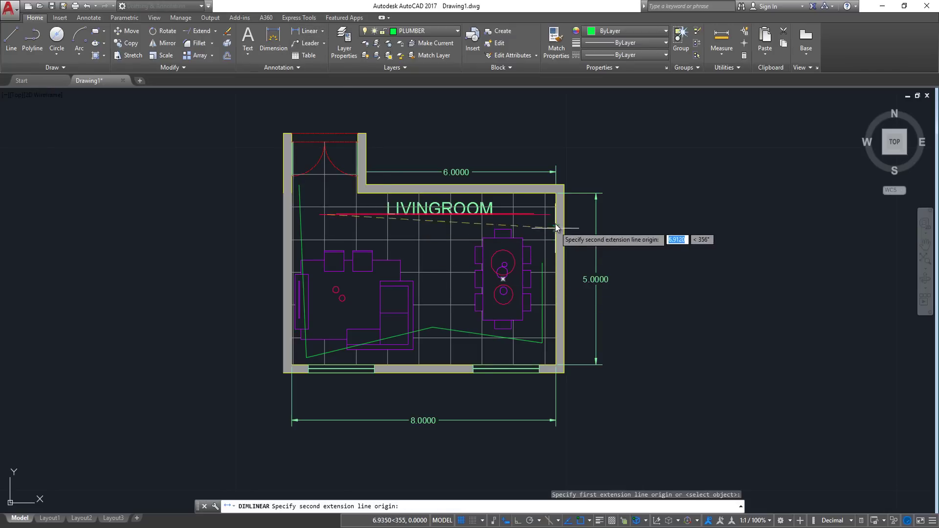
left_click(534, 214)
left_click(656, 212)
Move the horizontal dimension beneath the LIVINGROOM label onto the LIGHTING layer
left_click_drag(655, 212, 467, 112)
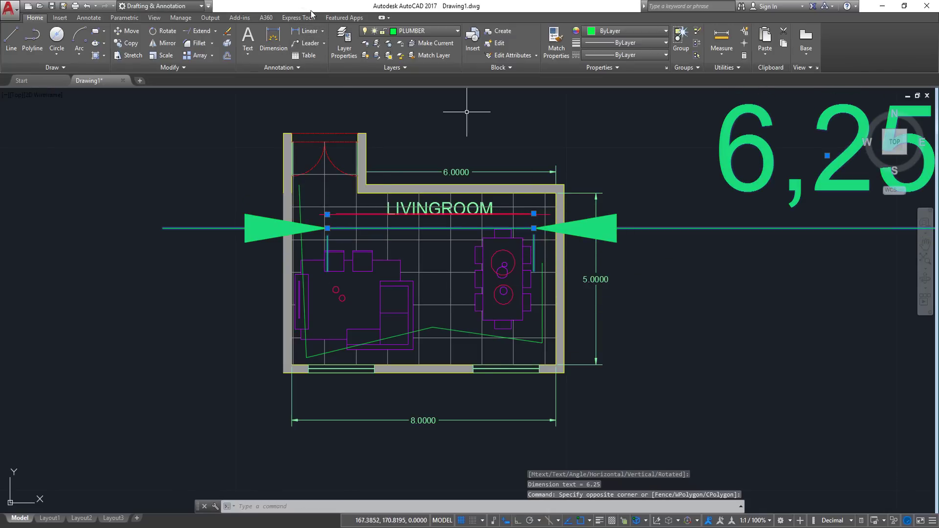
left_click(410, 31)
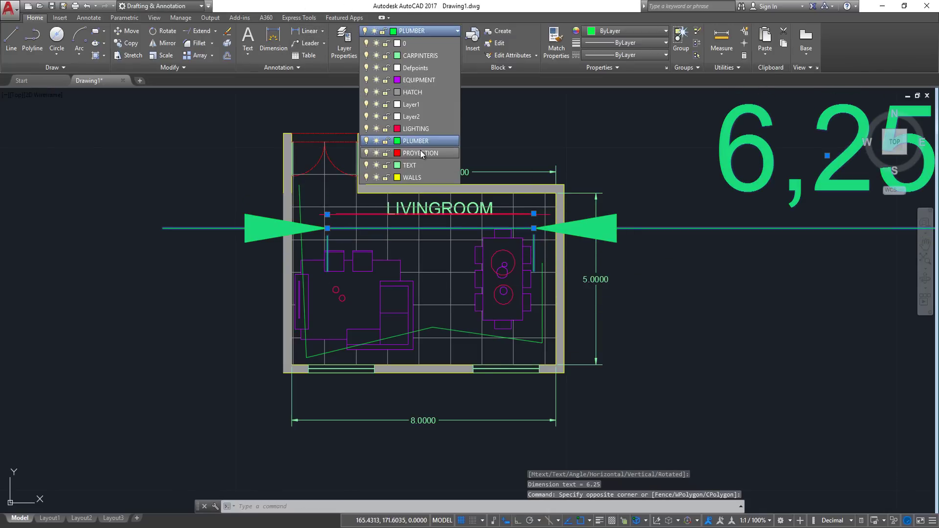
left_click(391, 128)
key("Escape")
Add a vertical linear dimension on the PLUMBER layer beside the left wall, reaching down to the lower wall
left_click(307, 30)
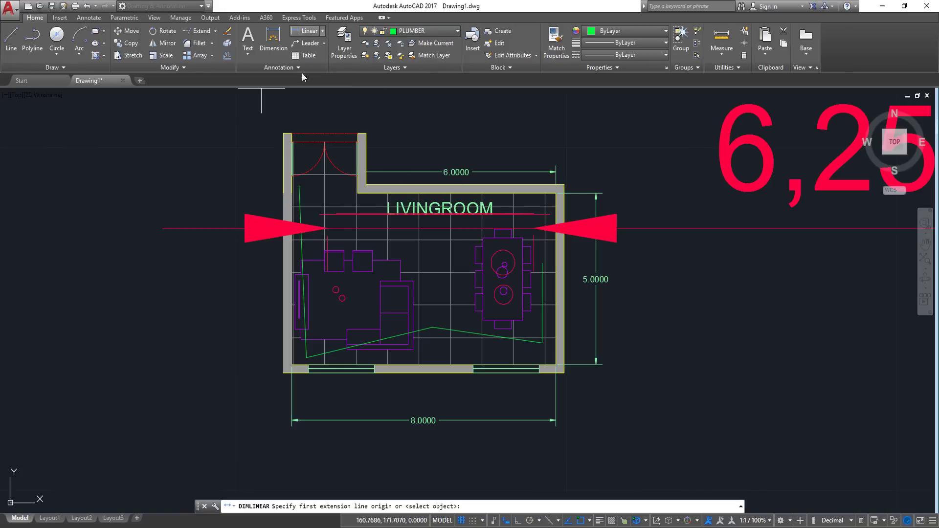
left_click(301, 249)
left_click(305, 368)
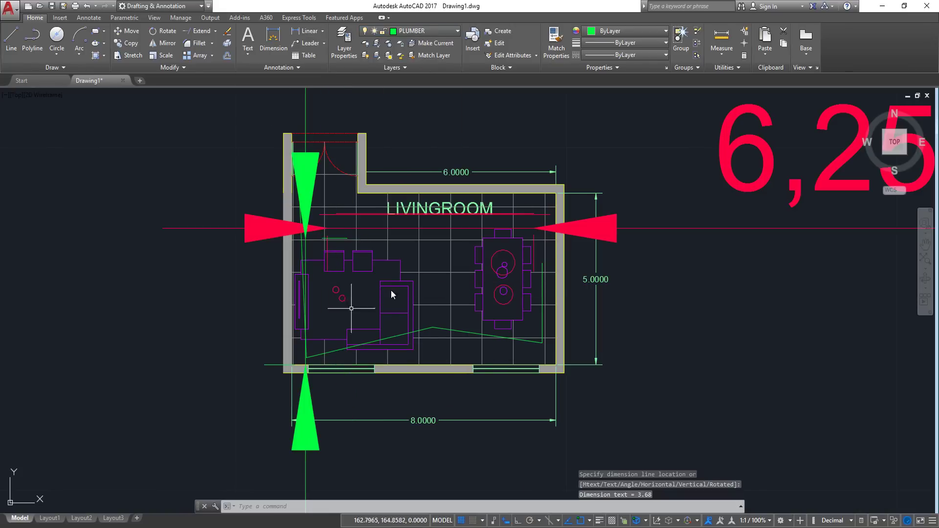
key("Escape")
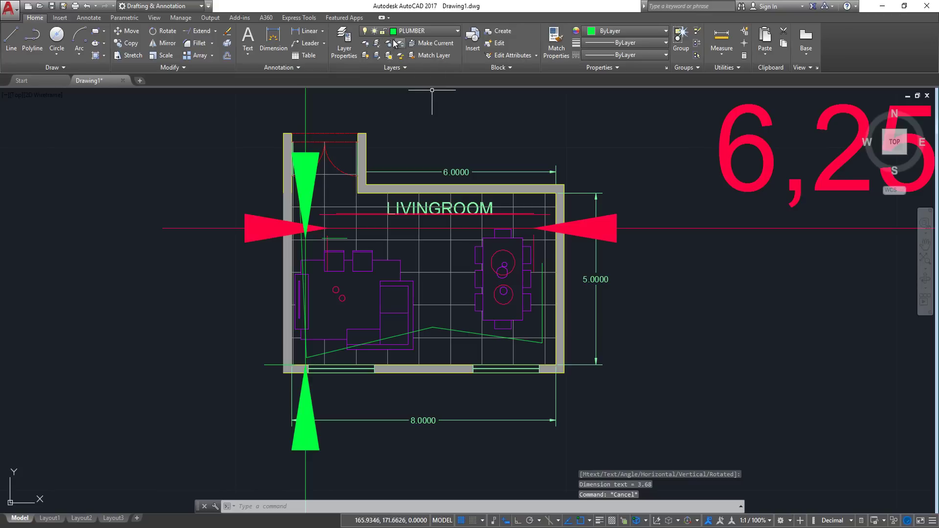
Turn off the current PLUMBER layer to hide the plumbing line and its dimension
left_click(428, 31)
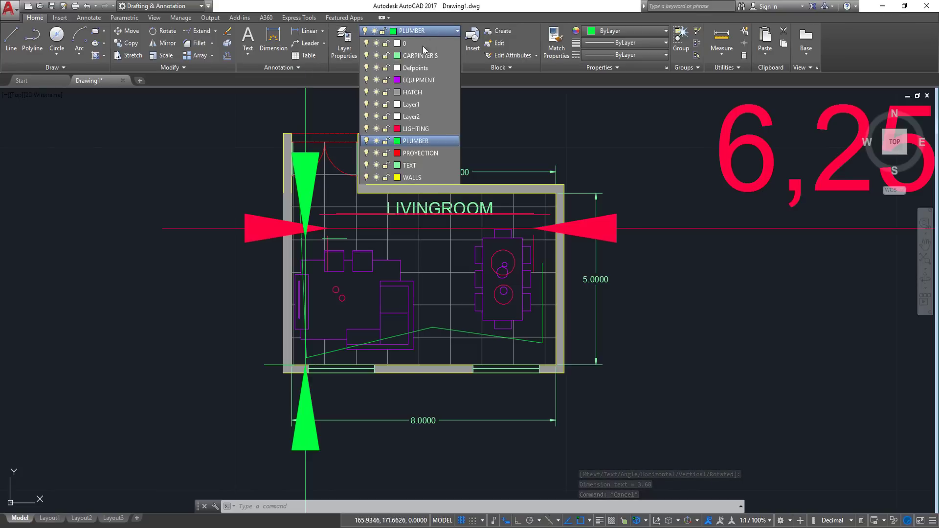
left_click(366, 140)
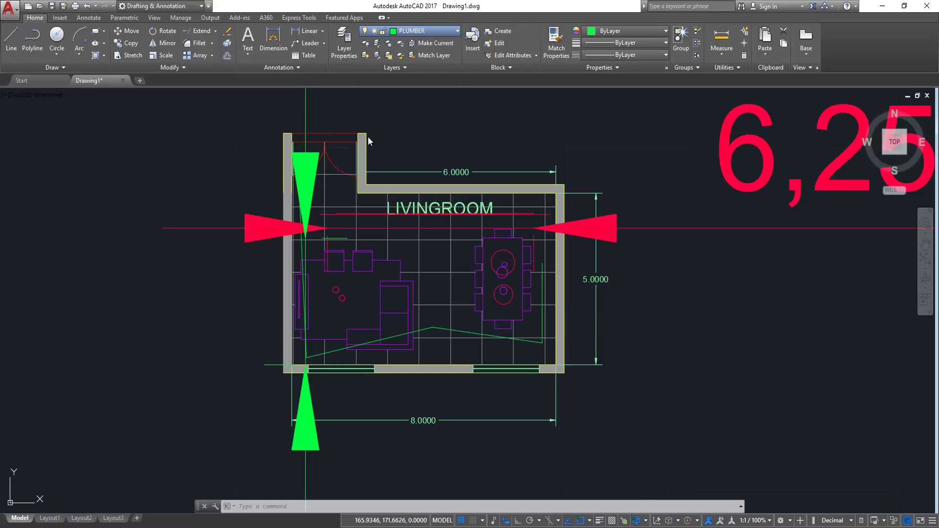
key("Escape")
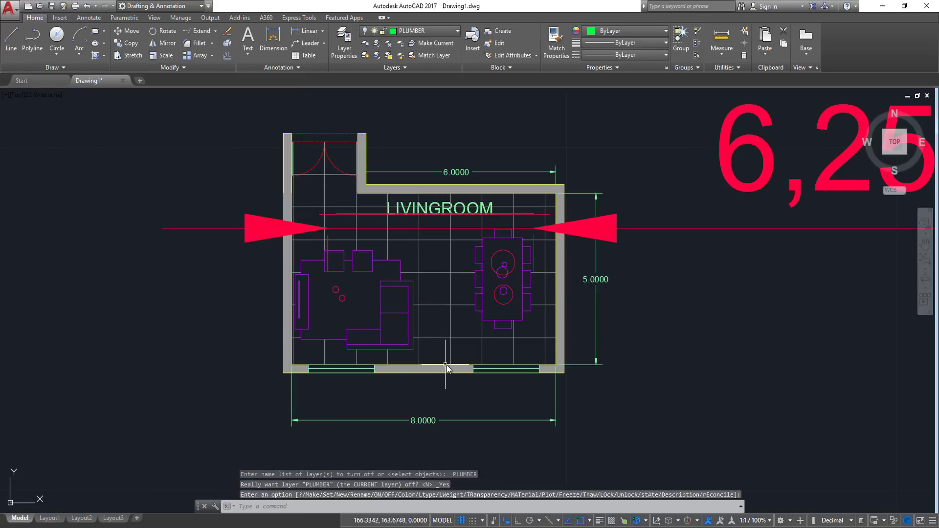
Turn off the HATCH and LIGHTING layers, switching EQUIPMENT off and back on along the way
left_click(428, 30)
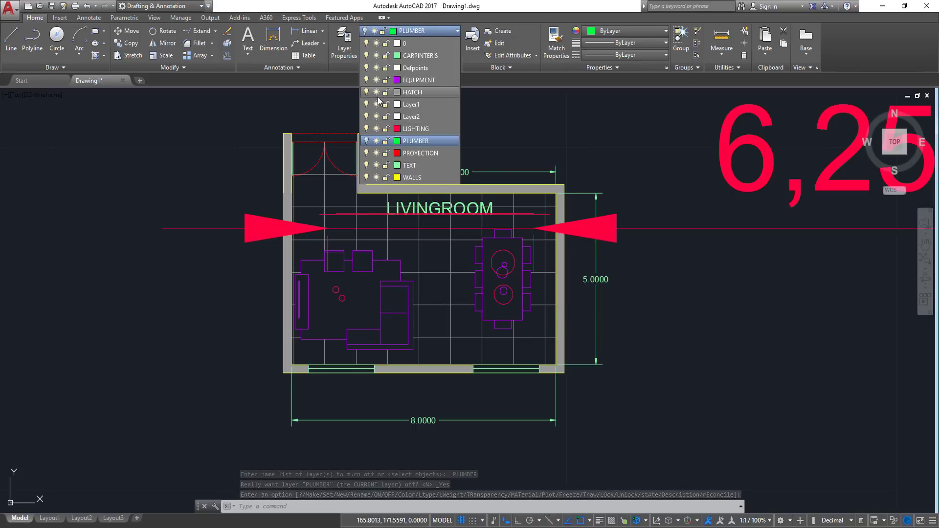
left_click(367, 80)
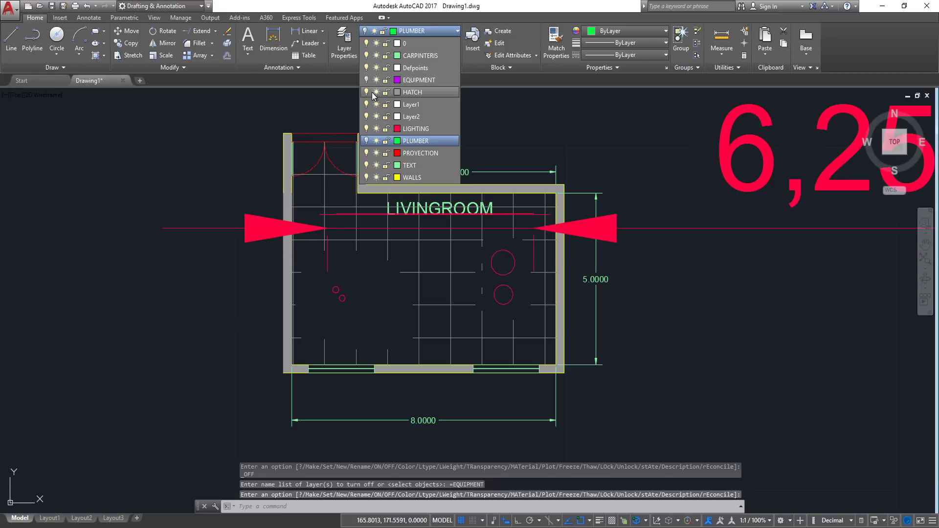
left_click(367, 93)
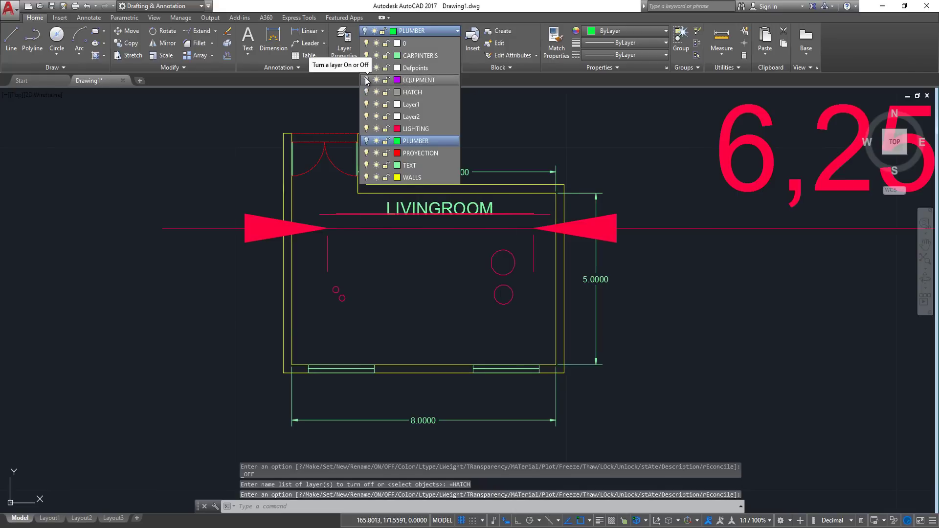
left_click(367, 80)
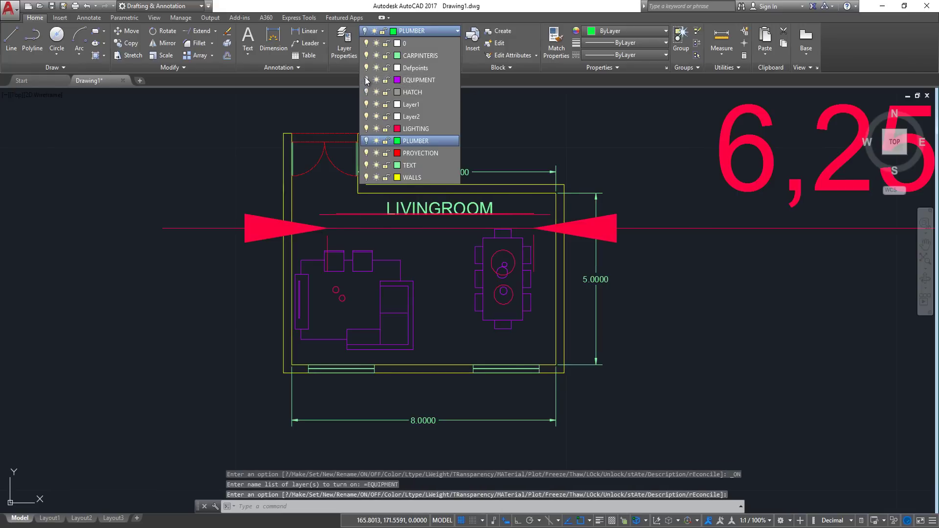
left_click(366, 128)
left_click(668, 175)
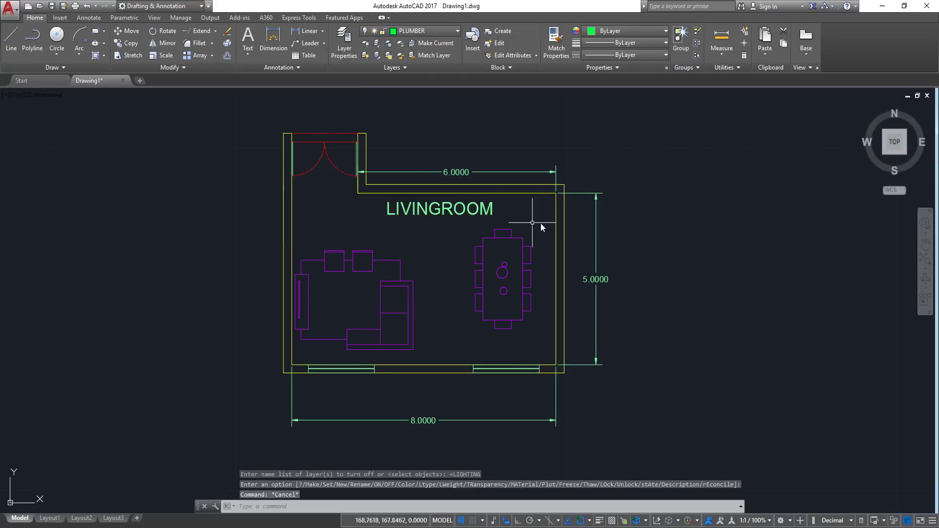
middle_click_drag(508, 214, 496, 234)
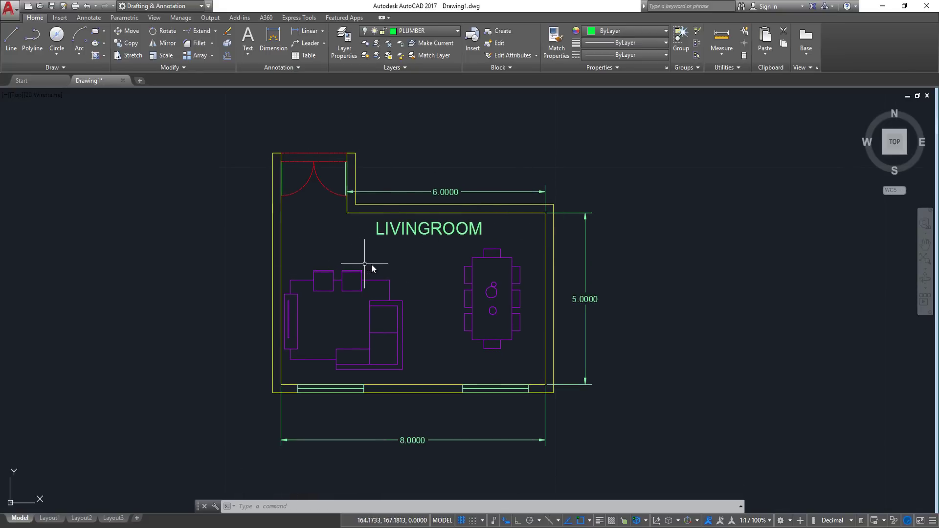
mouse_move(419, 232)
middle_mouse_down()
mouse_move(423, 304)
mouse_move(442, 247)
middle_mouse_up()
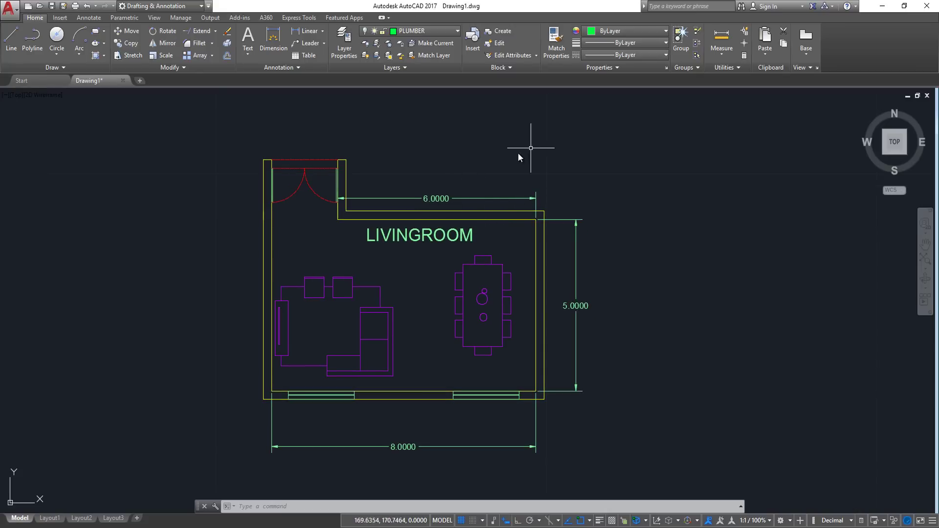
middle_click_drag(535, 171, 529, 179)
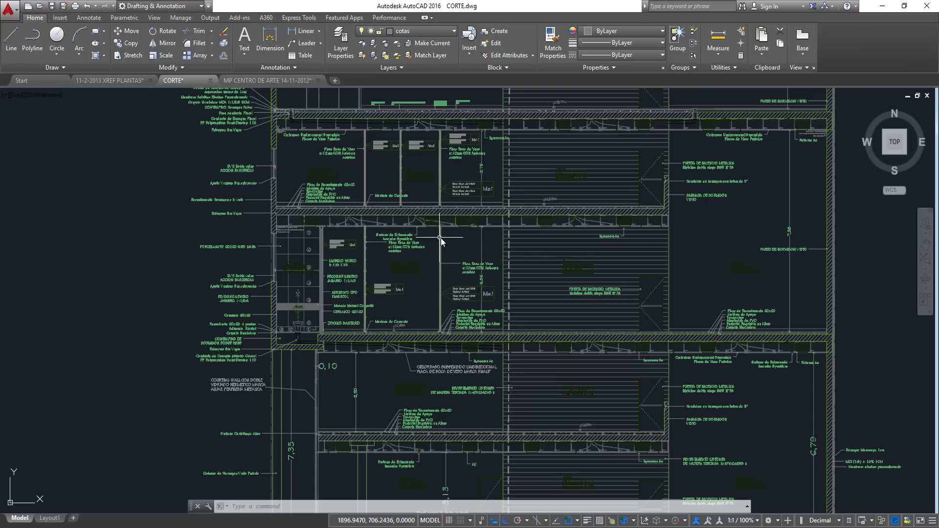
Switch from CORTE to the MP CENTRO DE ARTE 14-11-2012 drawing and examine its annotated longitudinal section
mouse_move(562, 233)
middle_mouse_down()
mouse_move(520, 335)
mouse_move(360, 369)
mouse_move(408, 311)
mouse_move(413, 252)
mouse_move(388, 176)
mouse_move(187, 326)
middle_mouse_up()
left_click(246, 81)
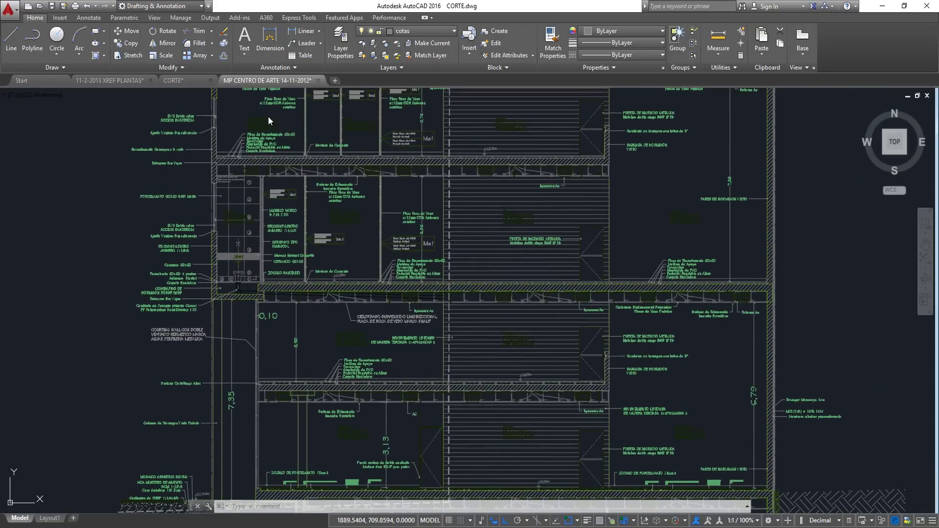
middle_click_drag(518, 254, 480, 262)
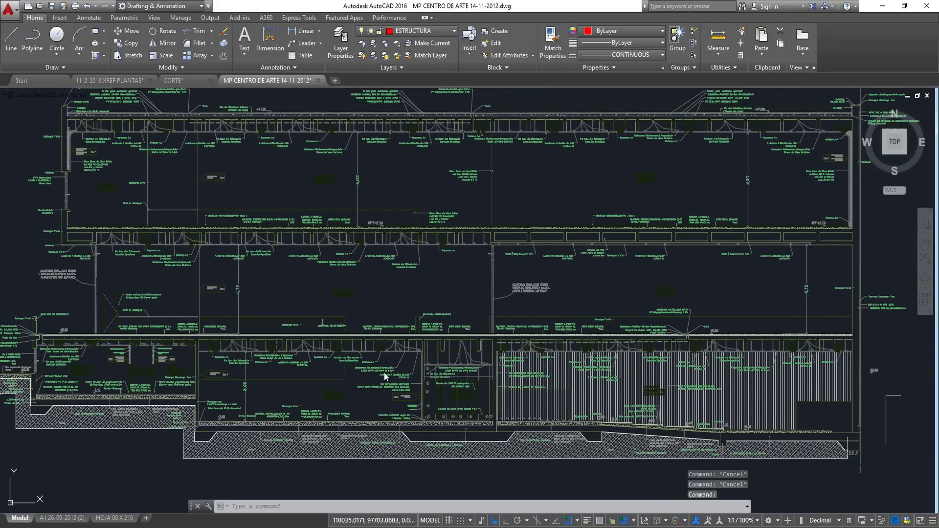
scroll(282, 379, "up", 6)
scroll(301, 227, "down", 3)
scroll(342, 243, "down", 4)
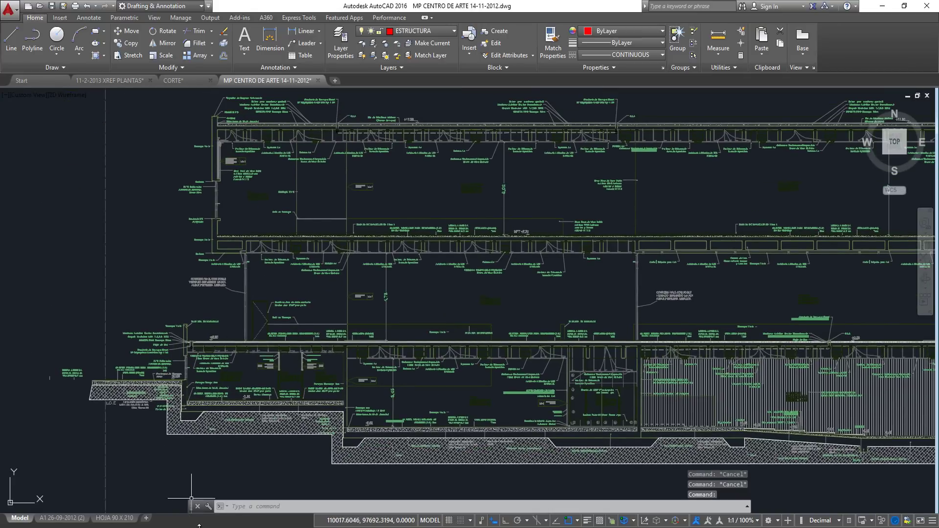
Switch to Adobe Reader to view the rendered section in L3 BIND FINAL2.pdf and compare it with the AutoCAD section
mouse_move(180, 525)
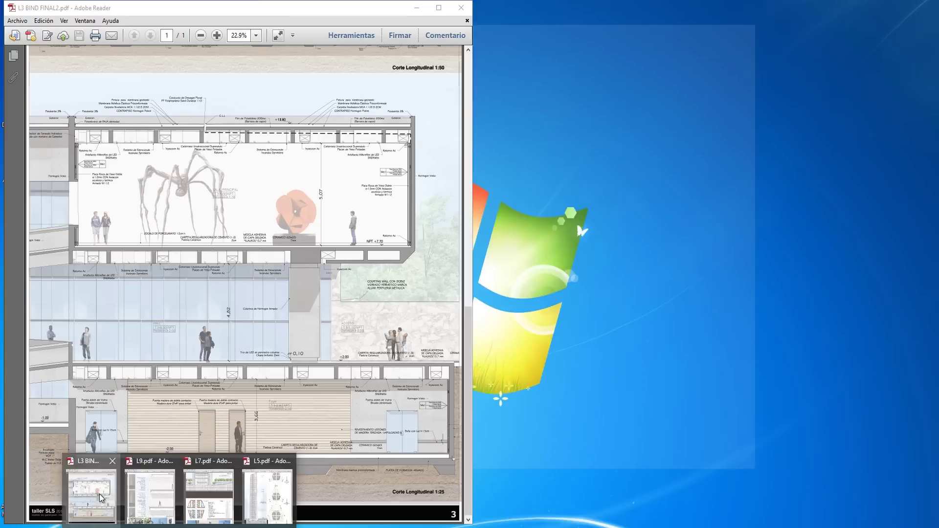
left_click(101, 497)
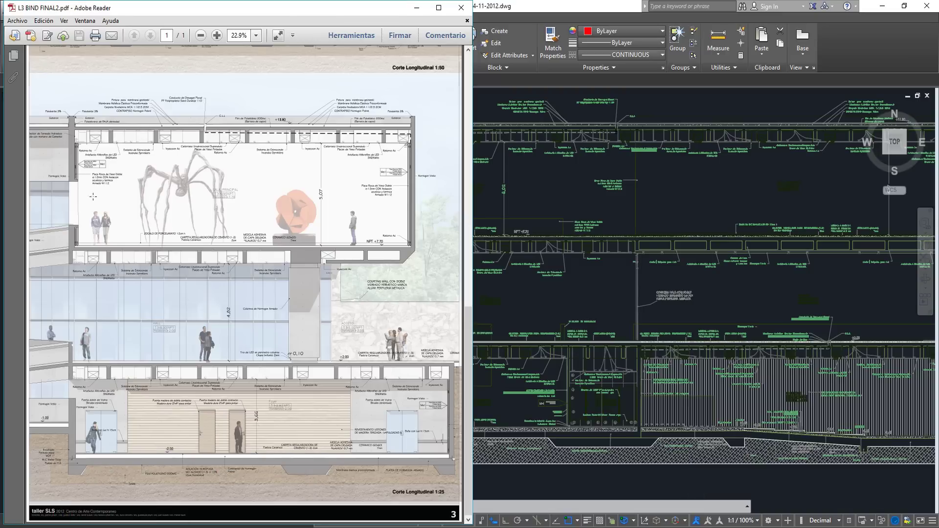
left_click(530, 245)
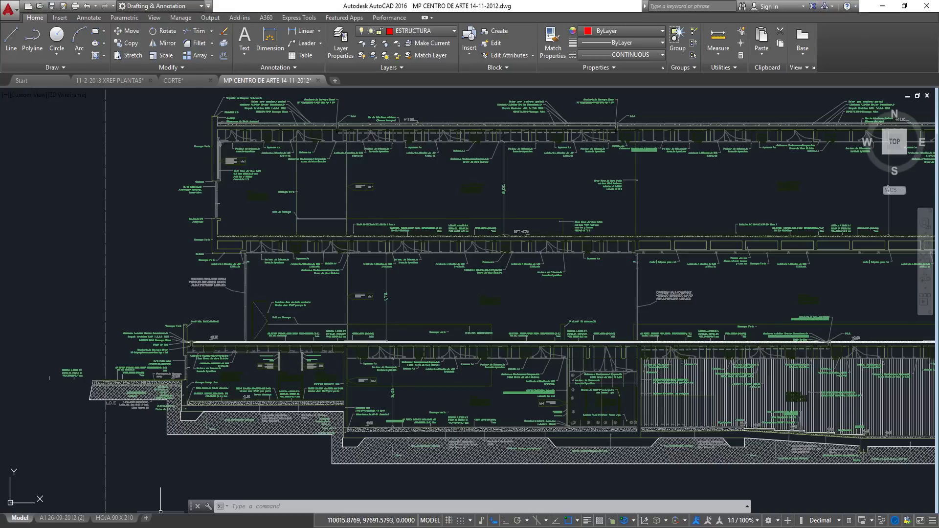
mouse_move(145, 498)
left_click(105, 493)
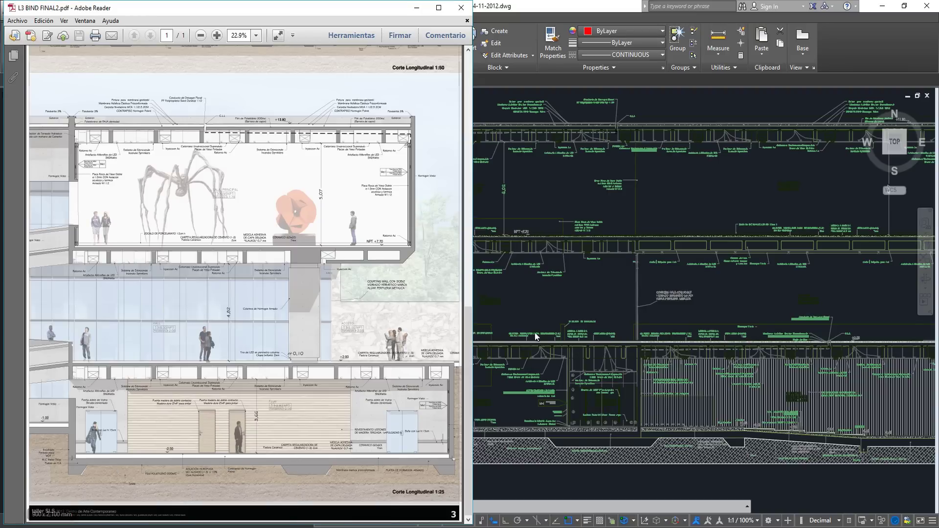
left_click(744, 298)
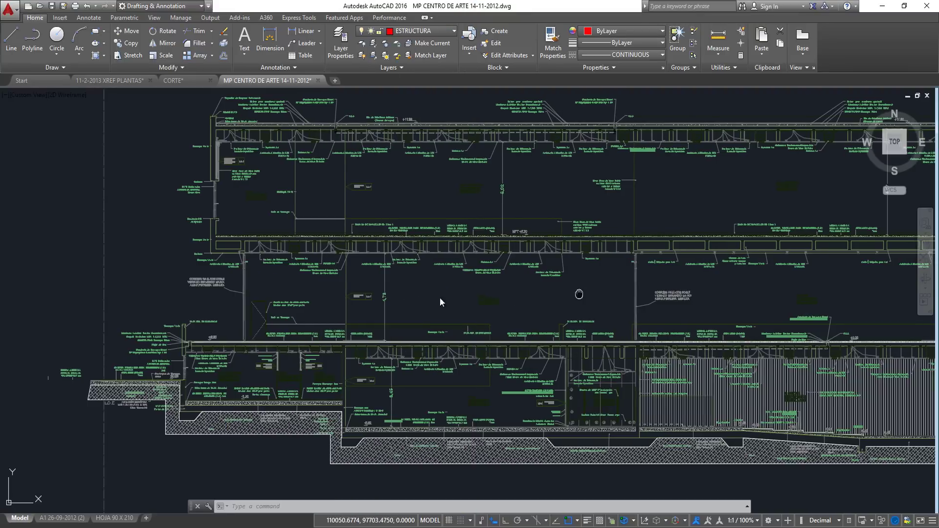
Find the part of the art centre section that matches L3 BIND FINAL2.pdf and compare both again
scroll(440, 297, "down", 6)
middle_click_drag(646, 279, 468, 295)
scroll(299, 304, "up", 8)
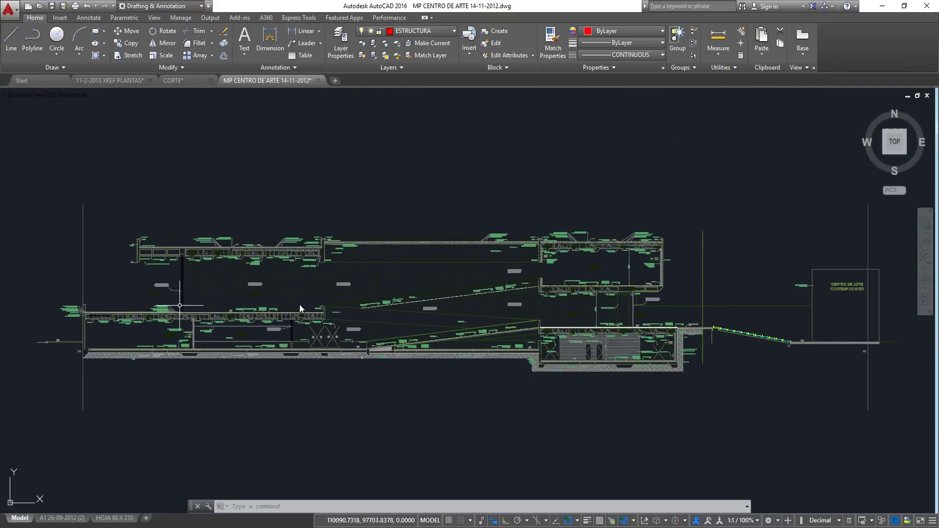
scroll(580, 293, "up", 2)
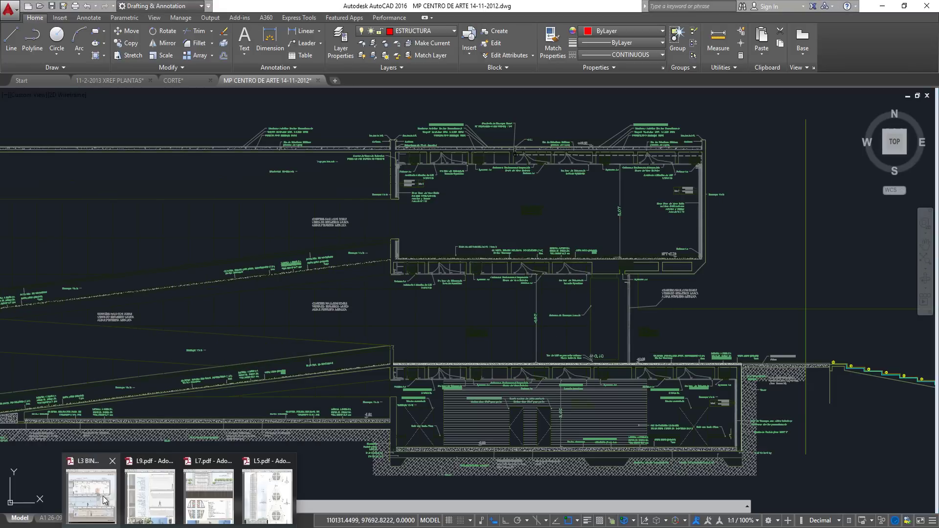
left_click(106, 498)
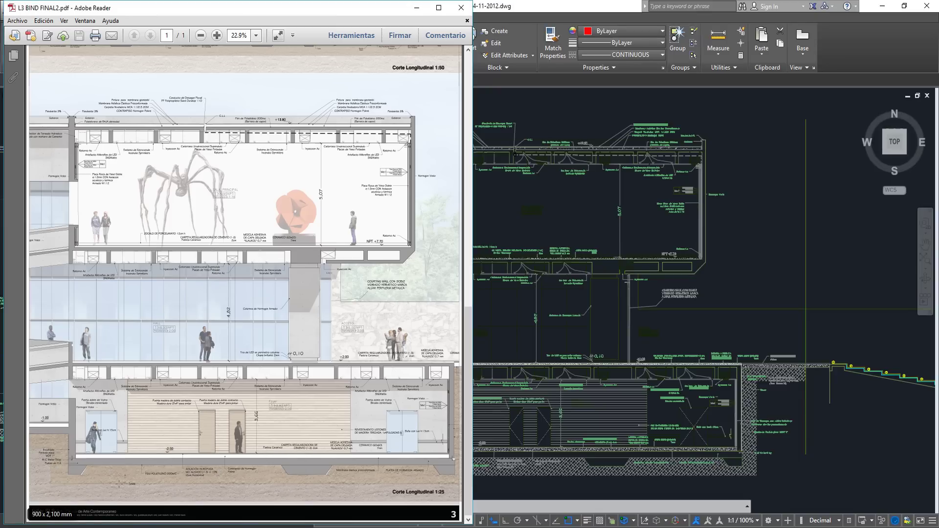
left_click(620, 299)
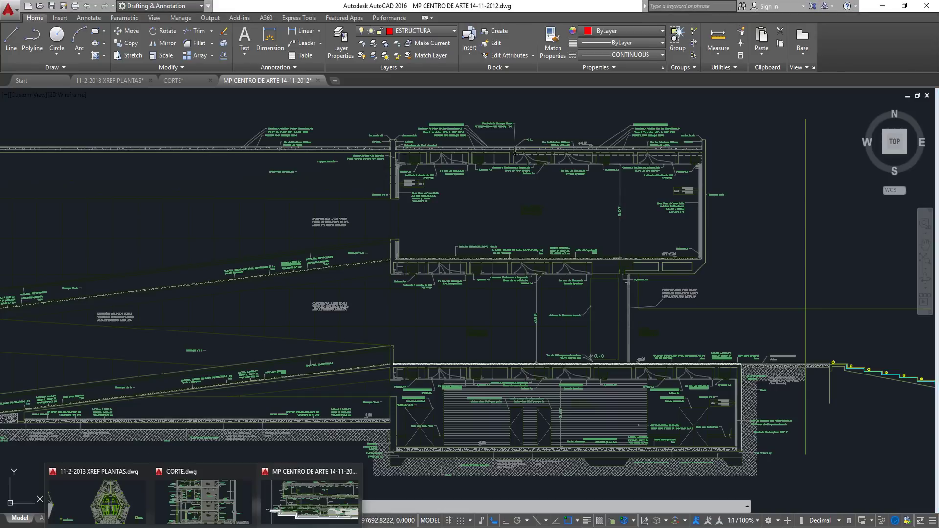
Switch to the 11-2-2013 XREF PLANTAS drawing and examine the row of tower floor plans
left_click(115, 80)
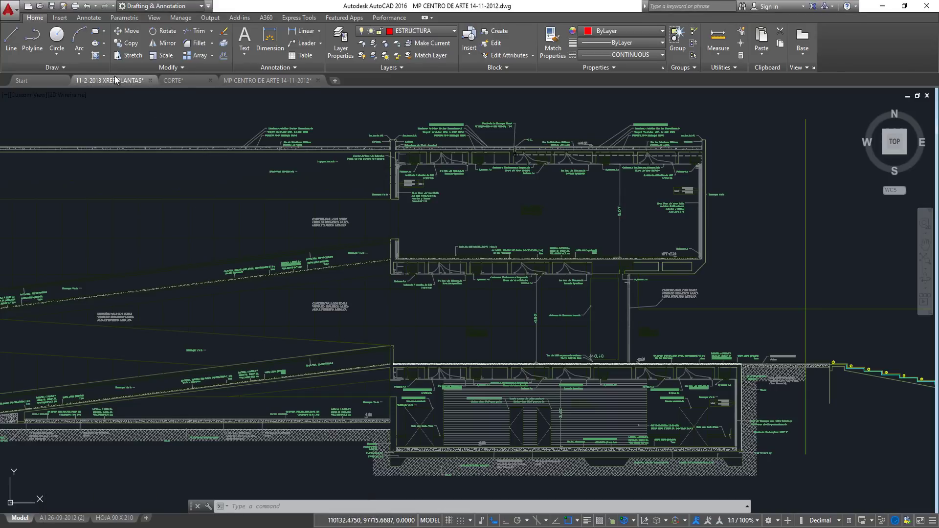
key("Escape")
key("Escape")
scroll(603, 268, "down", 3)
mouse_move(380, 257)
middle_mouse_down()
mouse_move(489, 286)
mouse_move(509, 266)
middle_mouse_up()
mouse_move(612, 272)
middle_mouse_down()
mouse_move(341, 266)
mouse_move(286, 278)
mouse_move(479, 311)
mouse_move(636, 313)
middle_mouse_up()
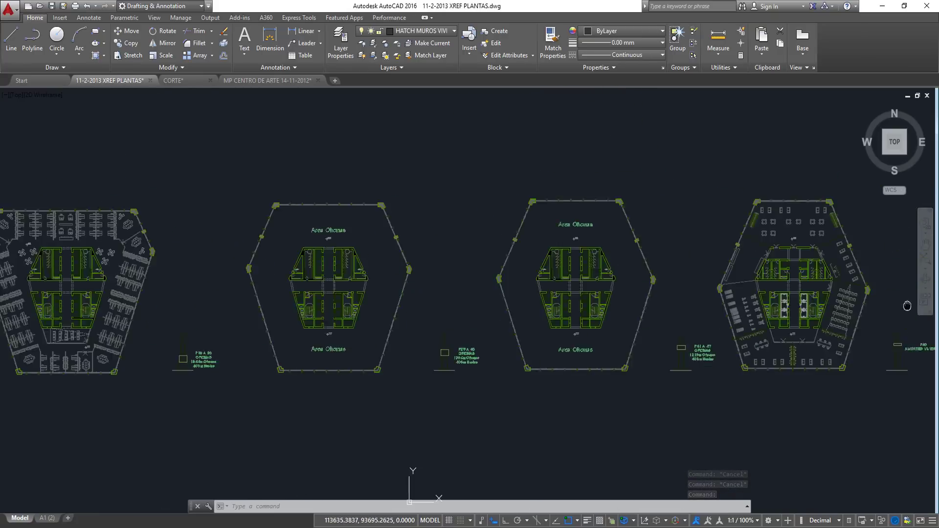
middle_click_drag(342, 318, 528, 320)
middle_click_drag(468, 323, 609, 326)
middle_click_drag(519, 364, 587, 365)
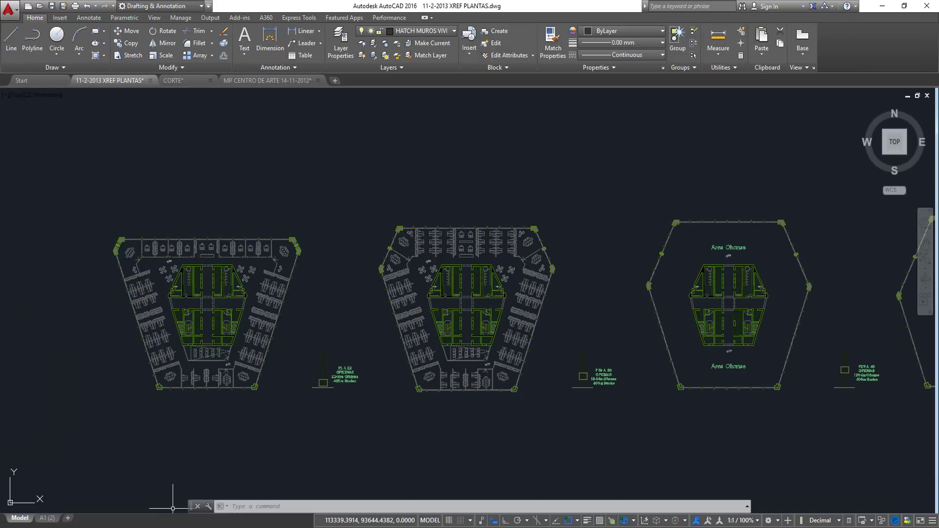
Switch to L5.pdf in Adobe Reader and examine the tower section and its presented floor plans
mouse_move(196, 523)
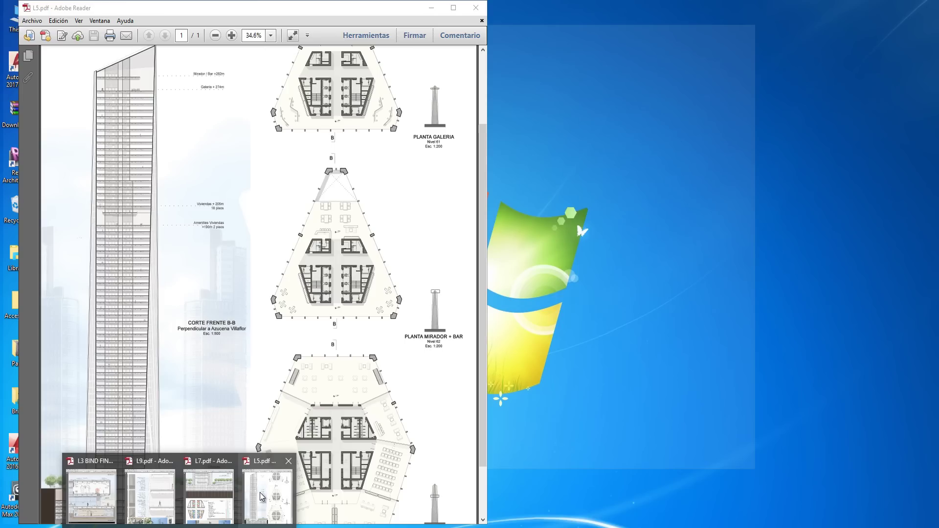
left_click(261, 496)
scroll(288, 246, "up", 3)
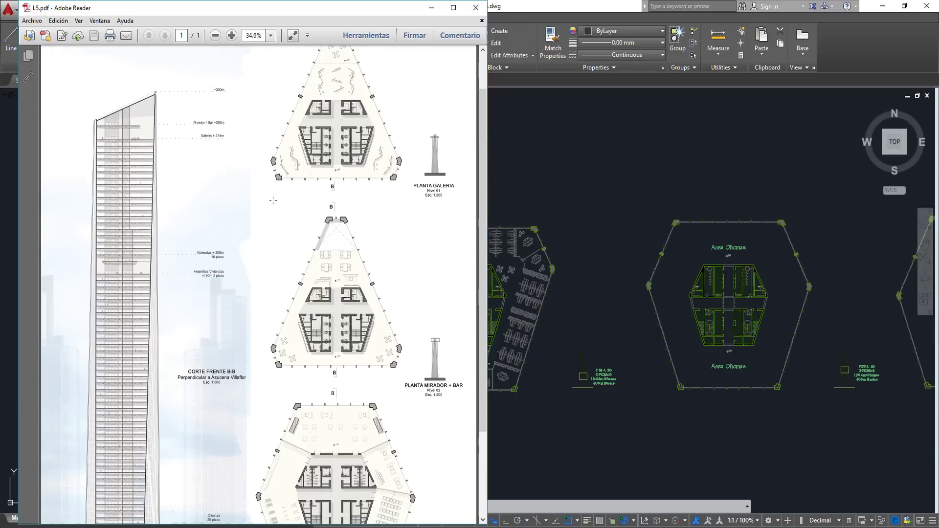
scroll(290, 249, "down", 2)
scroll(482, 242, "down", 2)
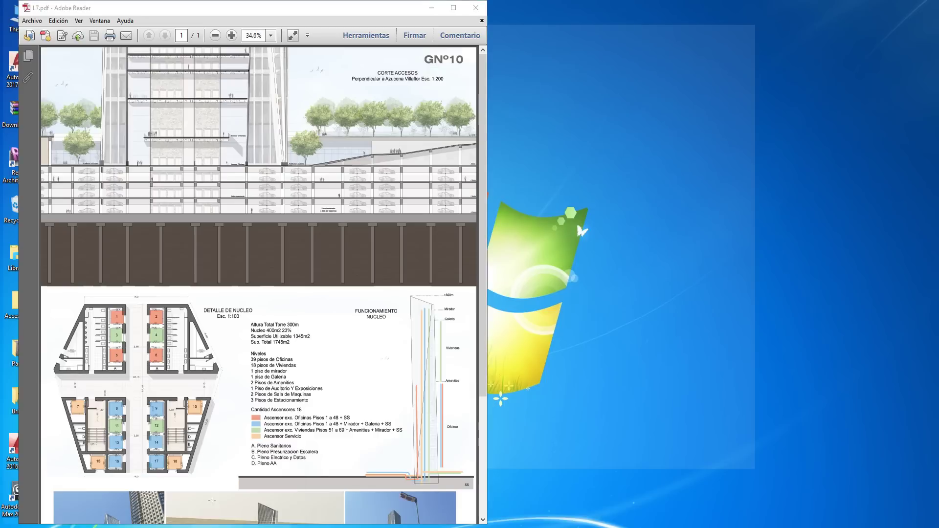
View the core detail in L7.pdf, and dismiss the PDF windows to return to the tower floor plans in AutoCAD
left_click(194, 508)
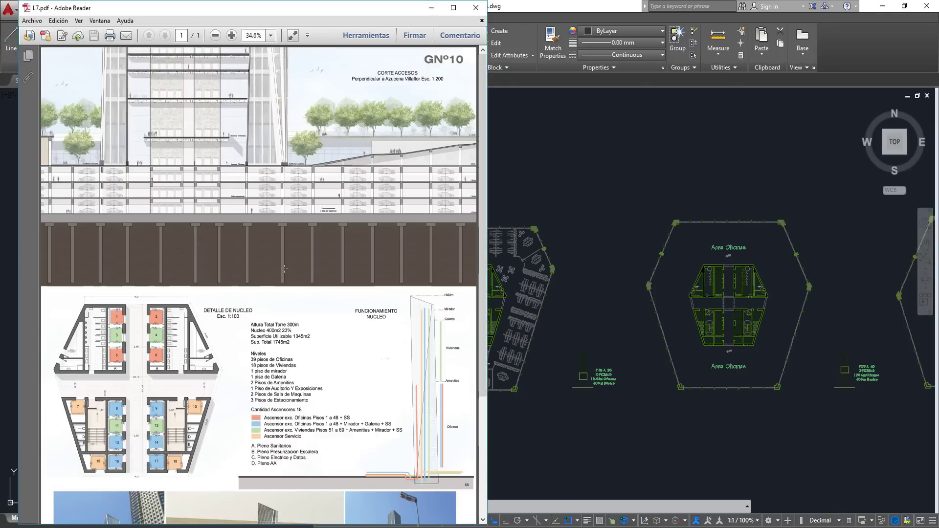
key("ctrl+a")
left_click(472, 7)
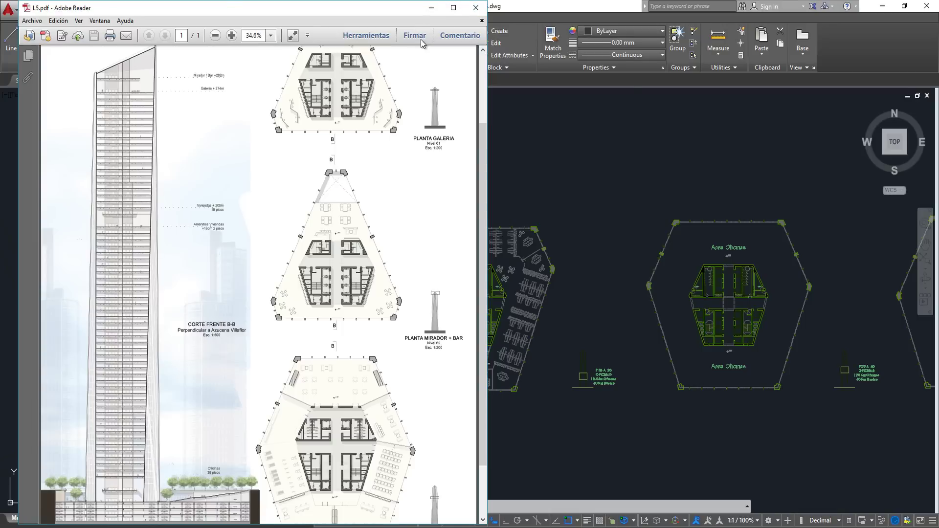
left_click(431, 7)
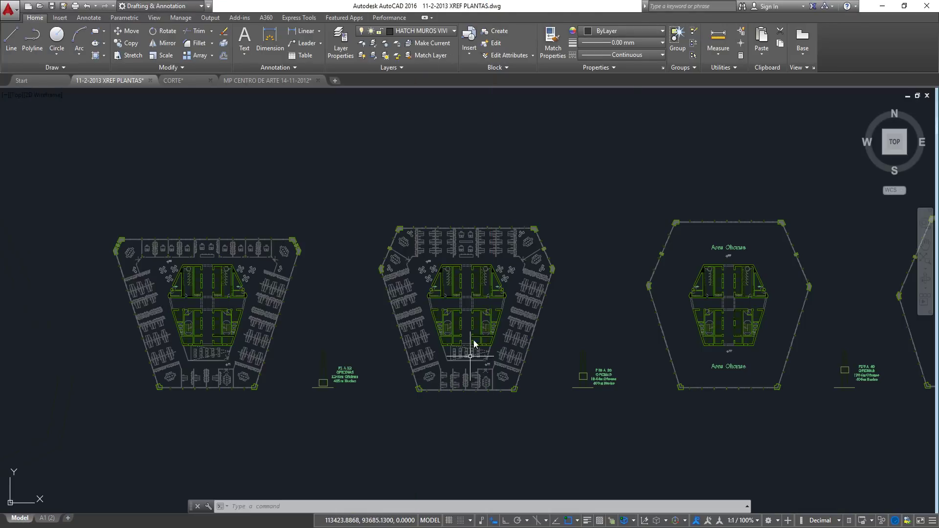
middle_click_drag(472, 345, 418, 329)
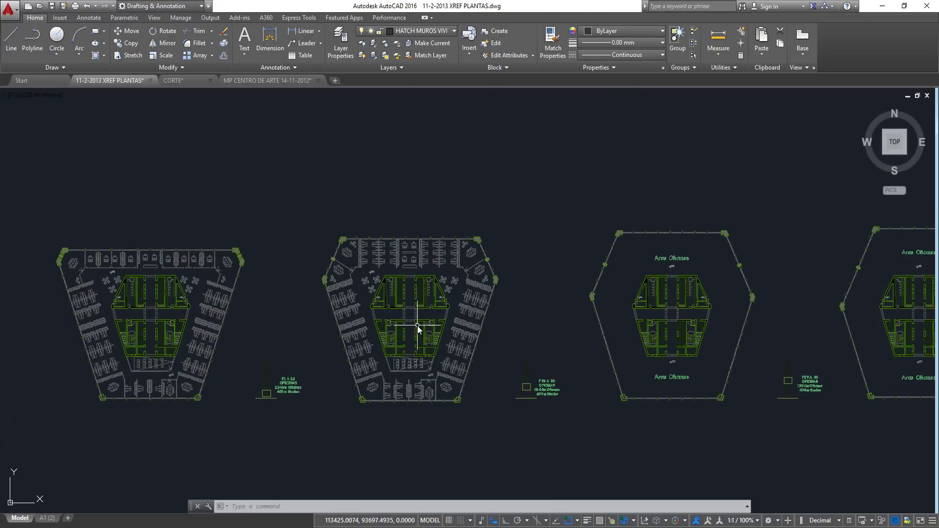